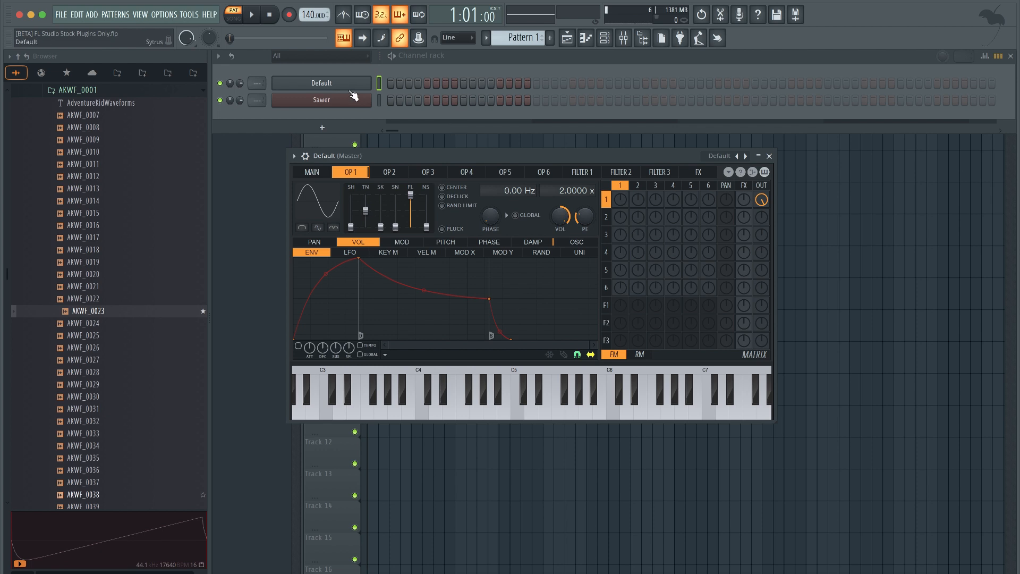
- Reposition the Sytrus window and load the AKWF_0023 waveform into operator 1's oscillator
left_click(350, 90)
left_click(351, 90)
left_click_drag(408, 154, 407, 145)
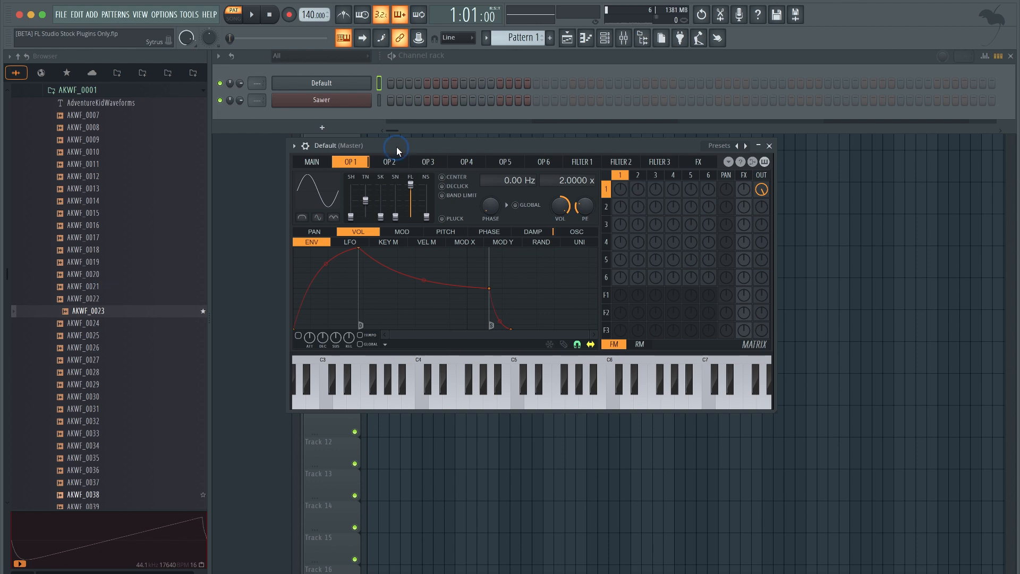
left_click_drag(398, 148, 397, 167)
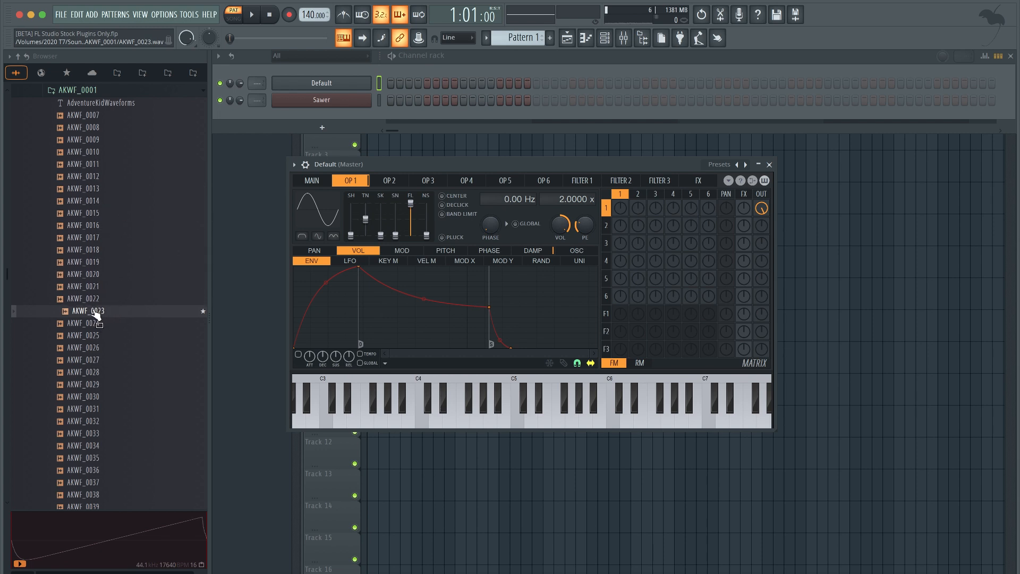
left_click_drag(94, 315, 317, 213)
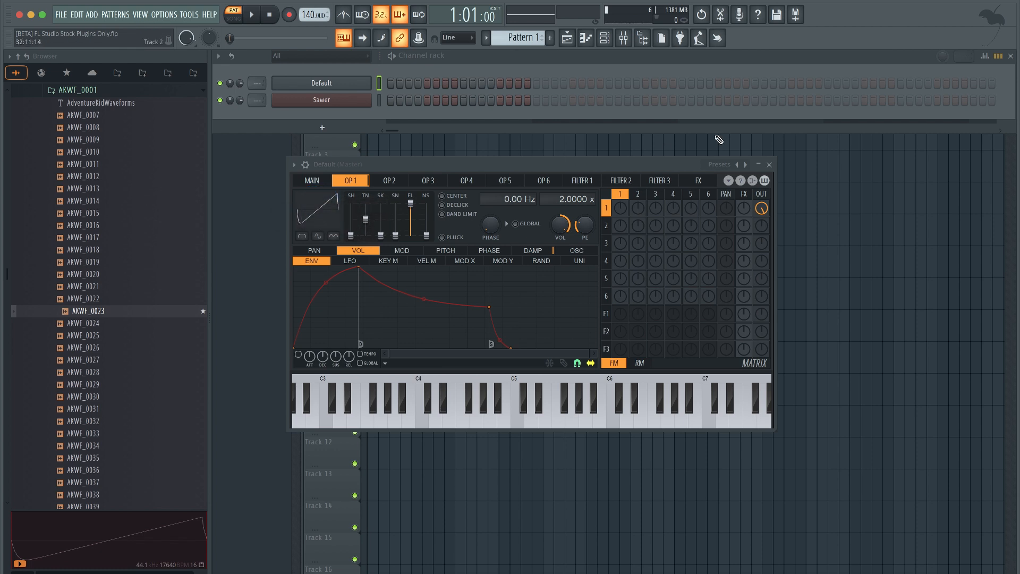
- Show the mixer and reset Sytrus to its Default preset
left_click(606, 38)
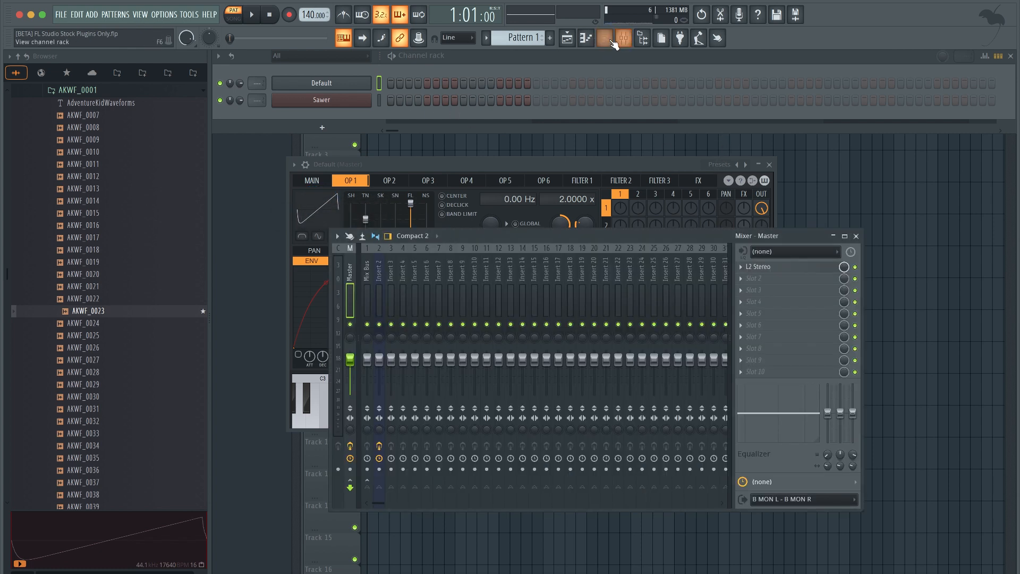
left_click(340, 127)
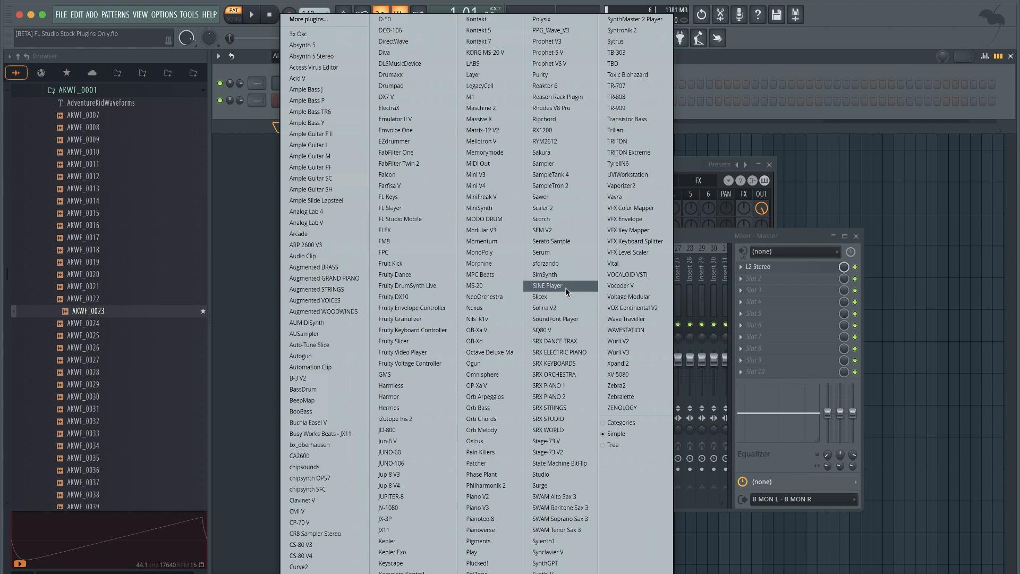
left_click(616, 41)
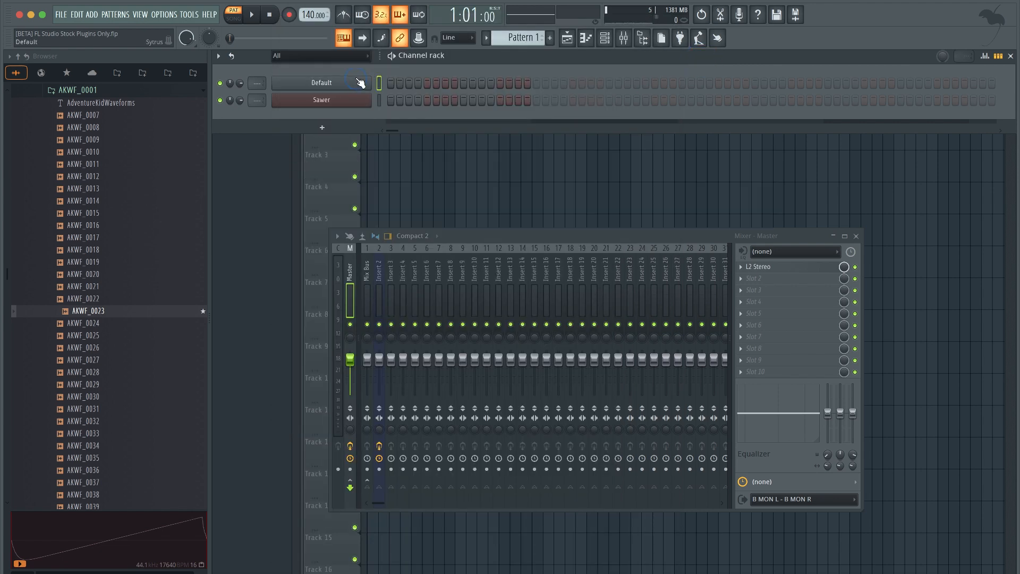
left_click(727, 164)
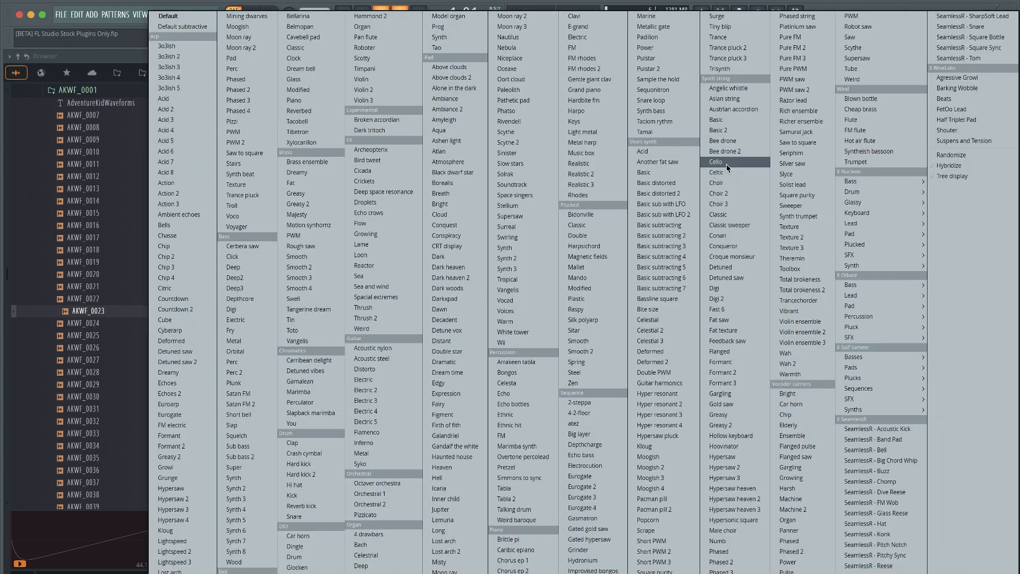
left_click(178, 17)
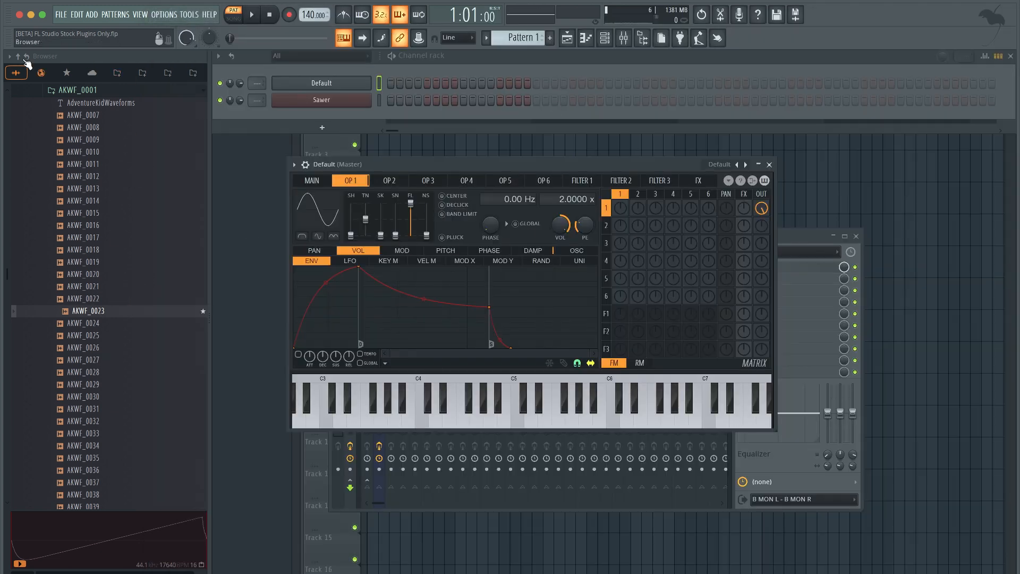
- Load the AKWF_0023 waveform from the sample browser into the oscillator of Sytrus operator 1
left_click(643, 39)
left_click(642, 38)
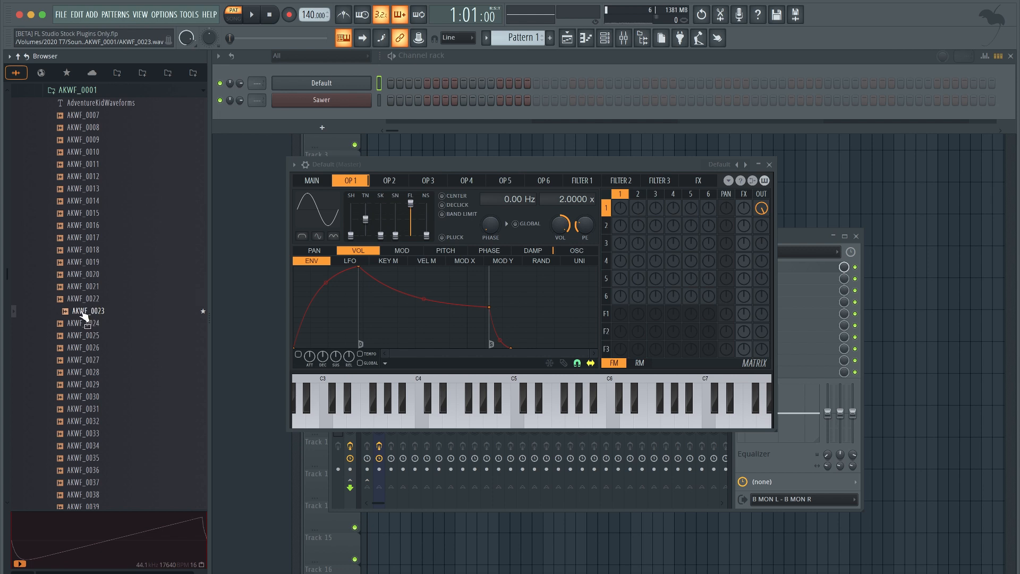
left_click_drag(85, 316, 329, 213)
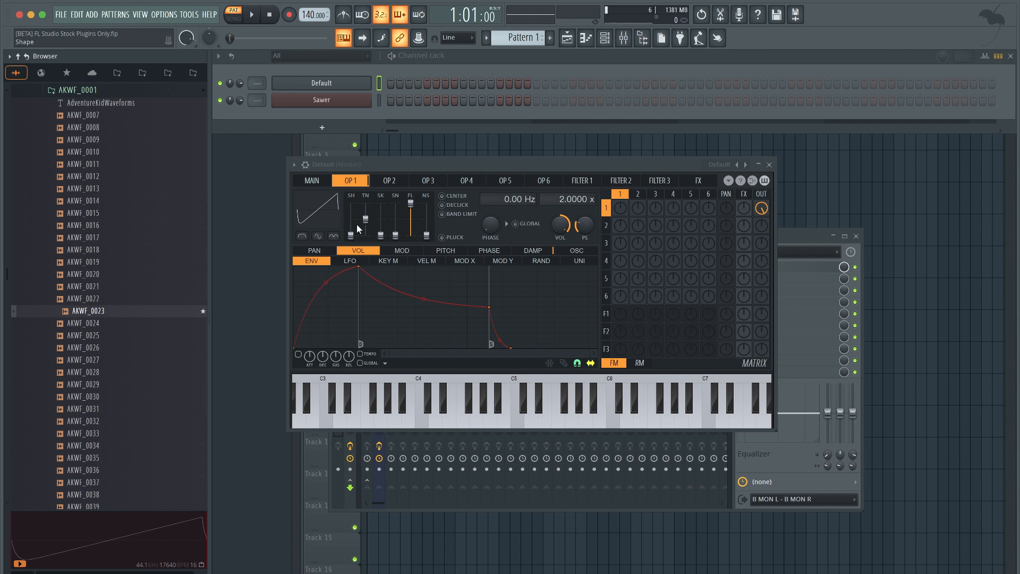
- Add a Serum channel, load AKWF_0023 into oscillator A and play a few test notes
left_click(349, 132)
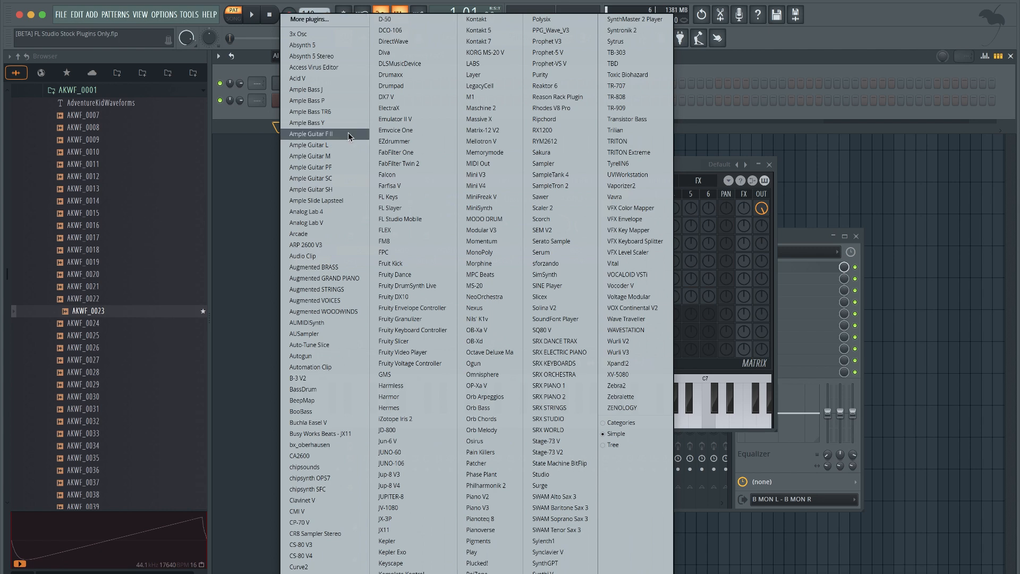
left_click(545, 253)
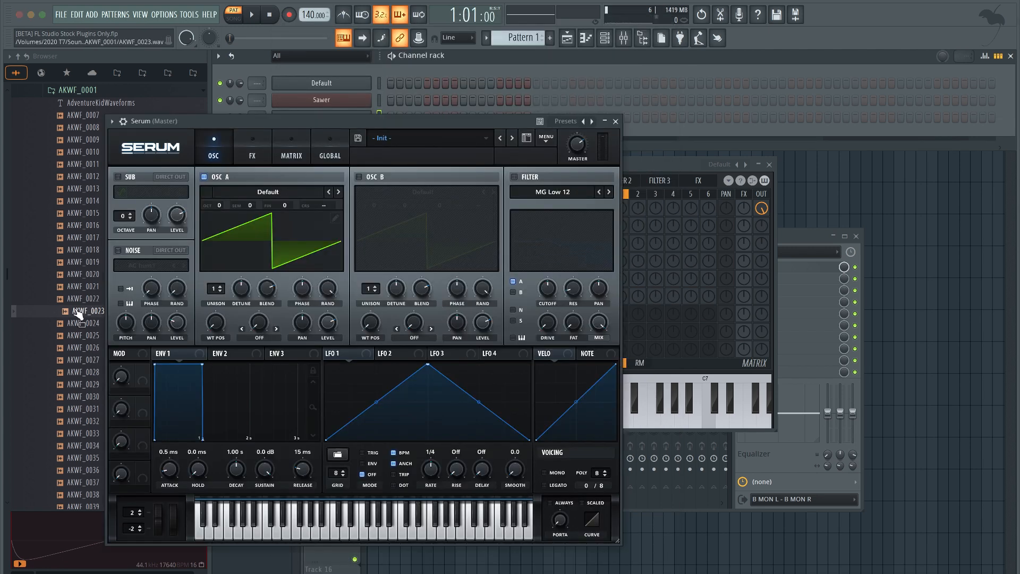
left_click_drag(89, 311, 245, 223)
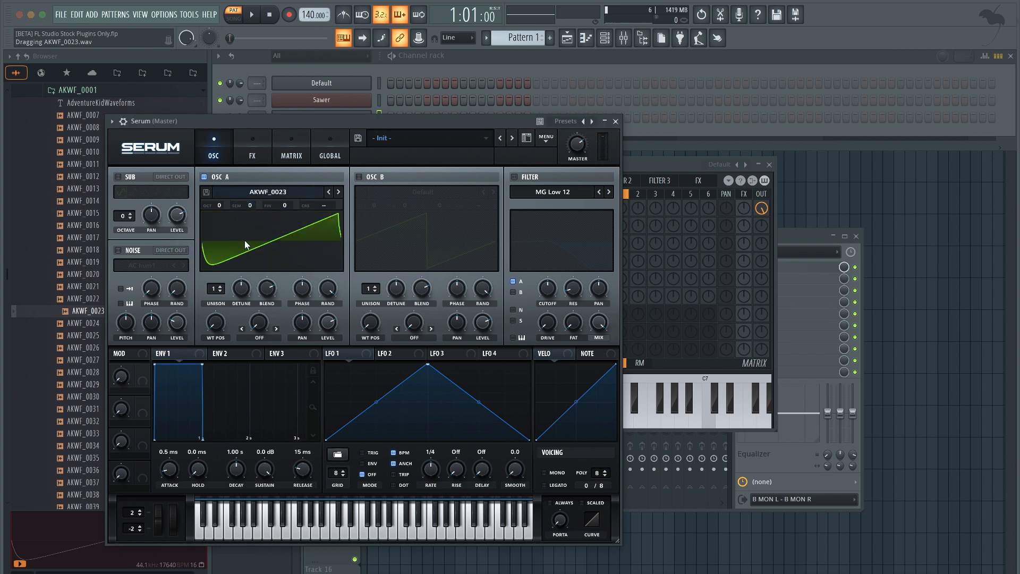
key("x")
key("v")
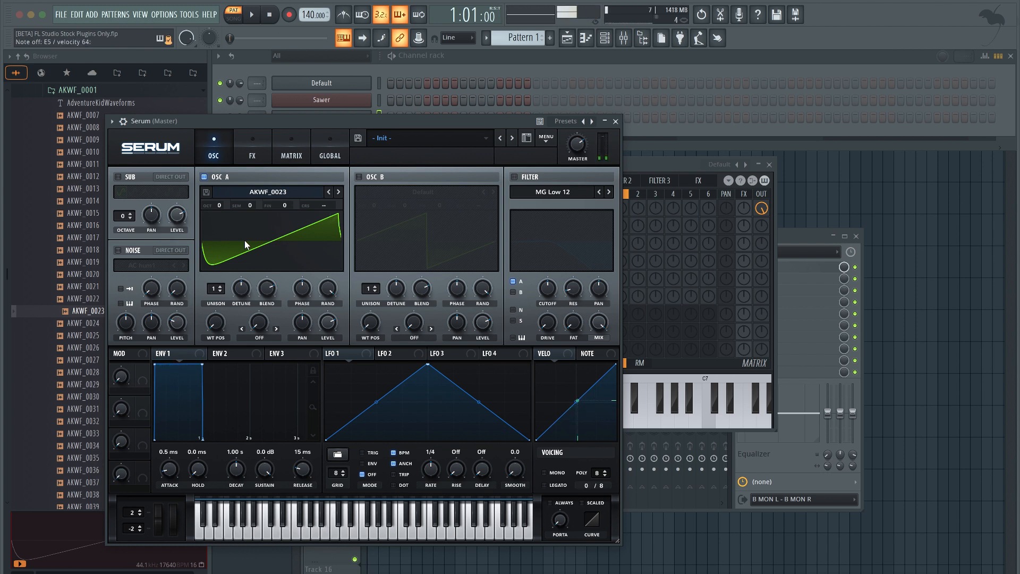
- Close Serum and delete its channel from the channel rack
left_click(616, 122)
right_click(326, 120)
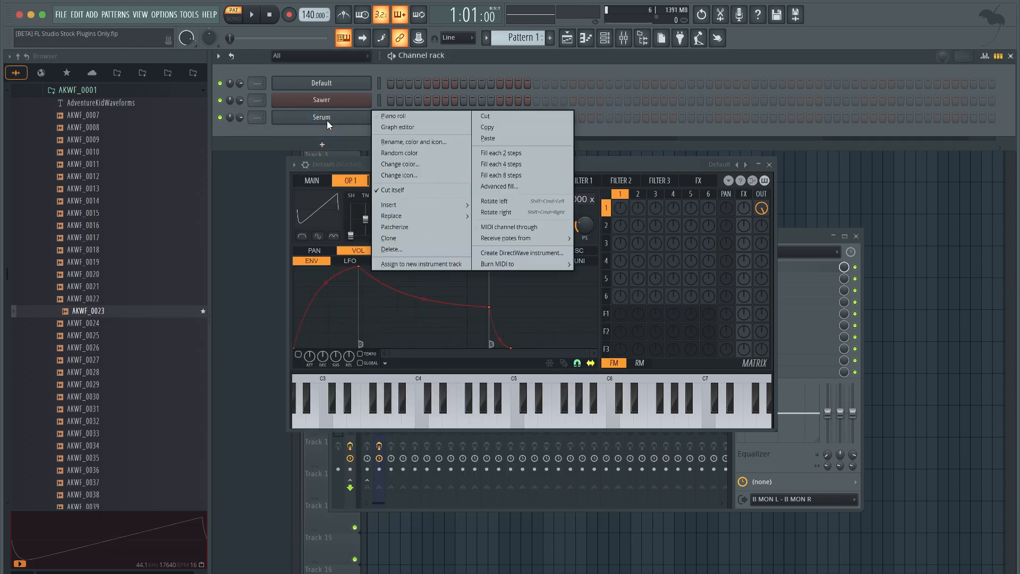
key("Return")
key("Return")
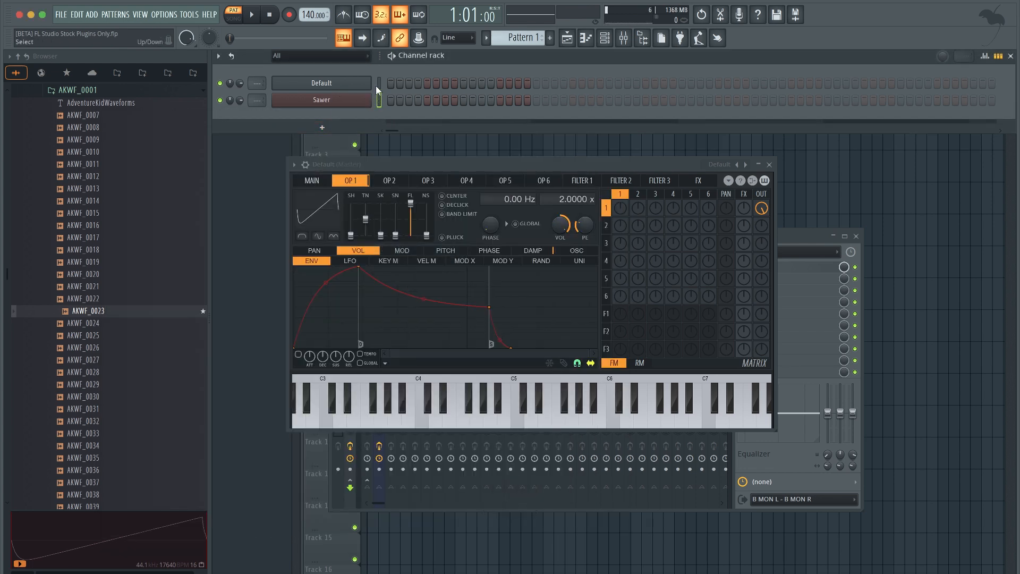
- Examine the preset banks in Sawer's presets library without loading anything, and close Sawer
left_click(352, 101)
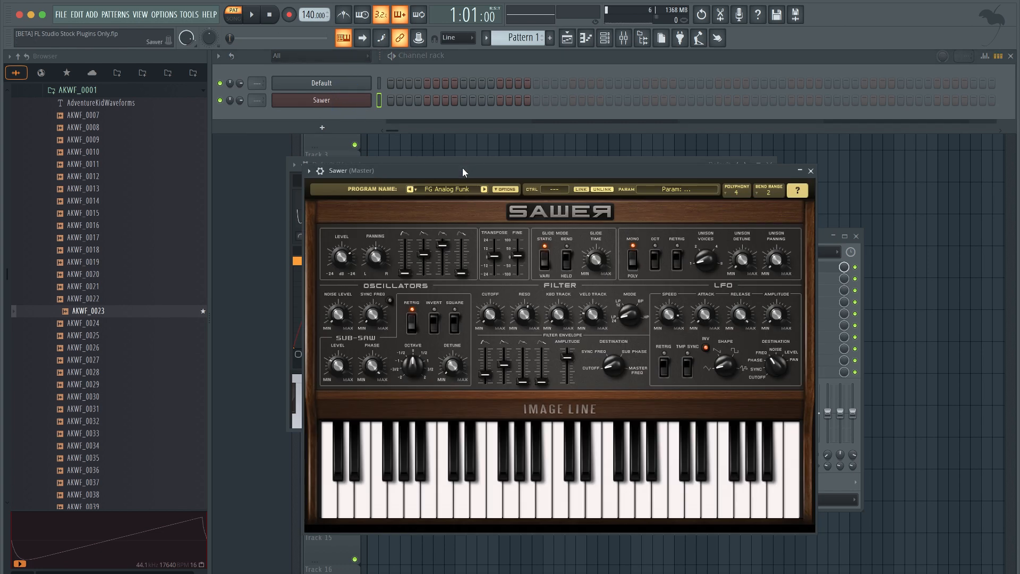
left_click(457, 190)
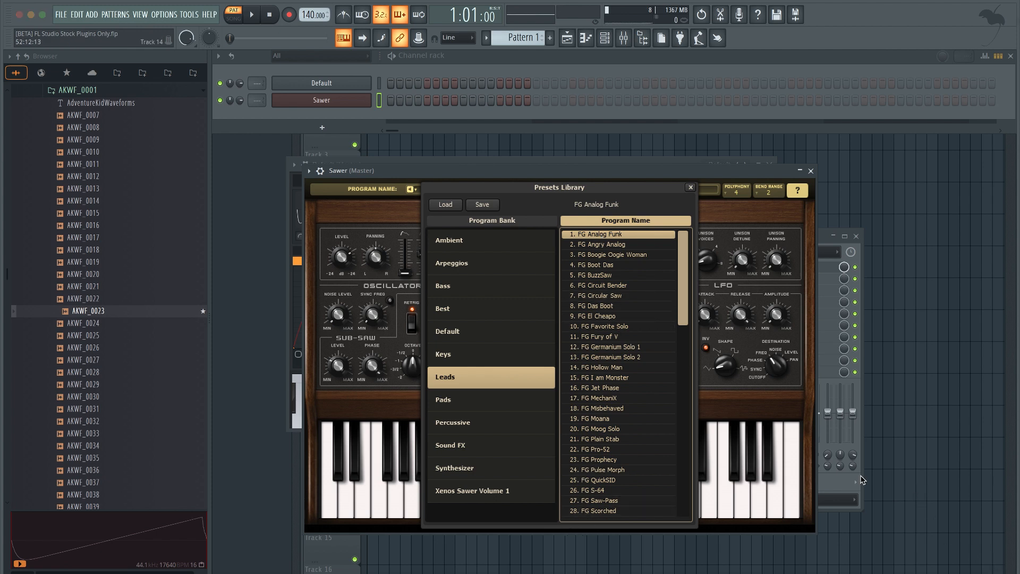
left_click(690, 187)
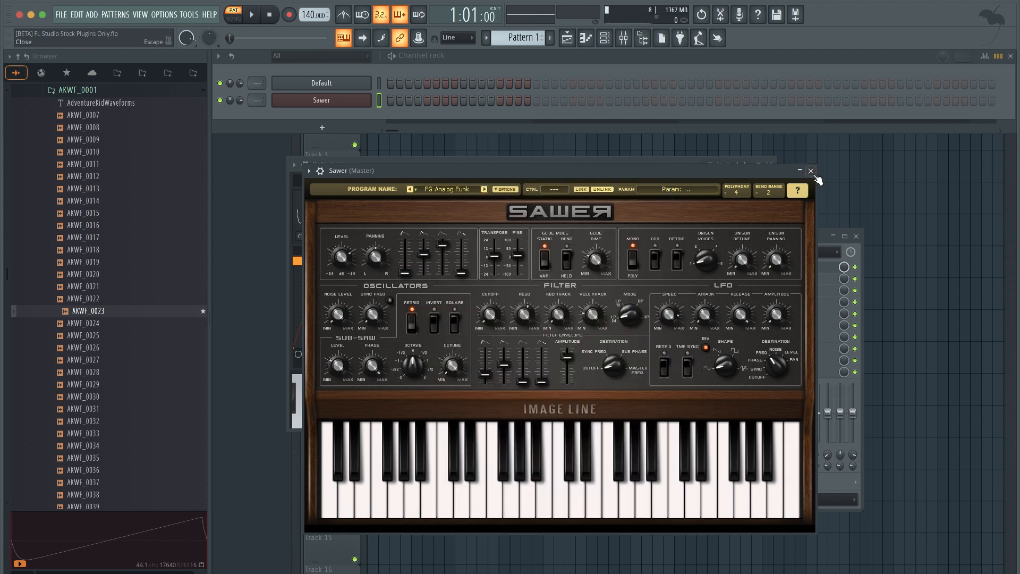
left_click(811, 171)
- Add a Morphine channel, load the BAS Acoustic 1 FG preset from the Bass bank and close its window
left_click(322, 128)
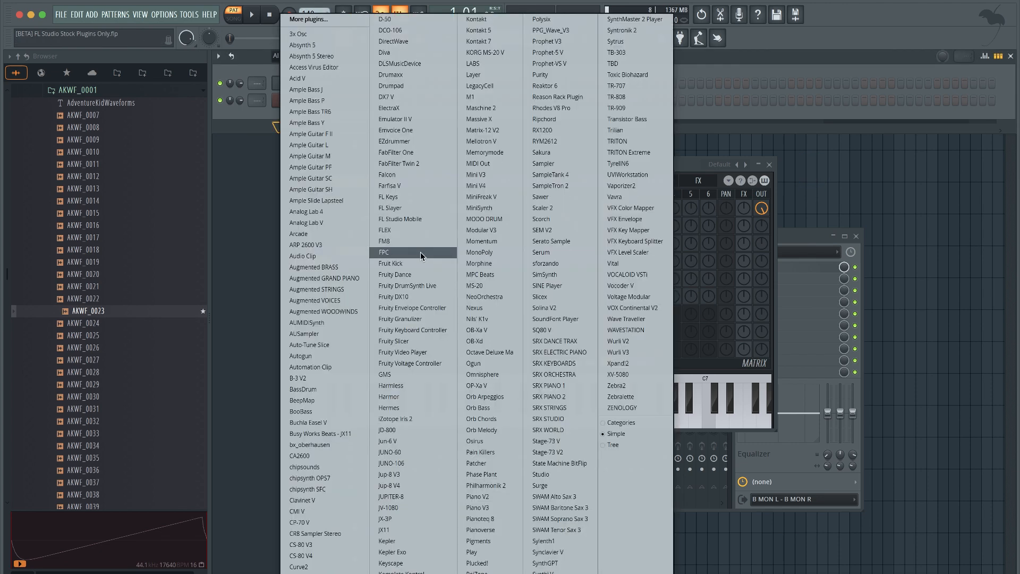
left_click(489, 262)
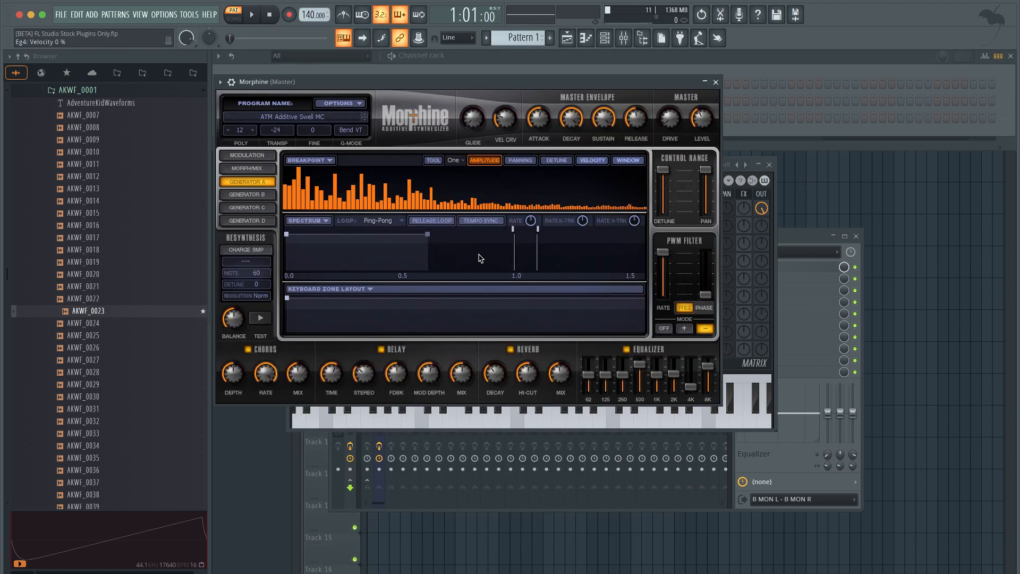
left_click(313, 119)
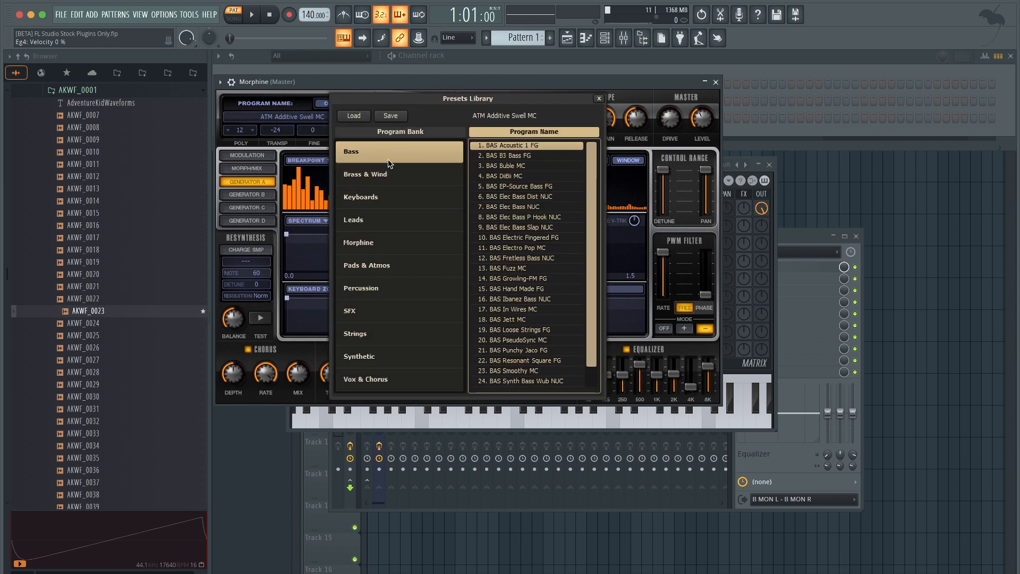
double_click(508, 146)
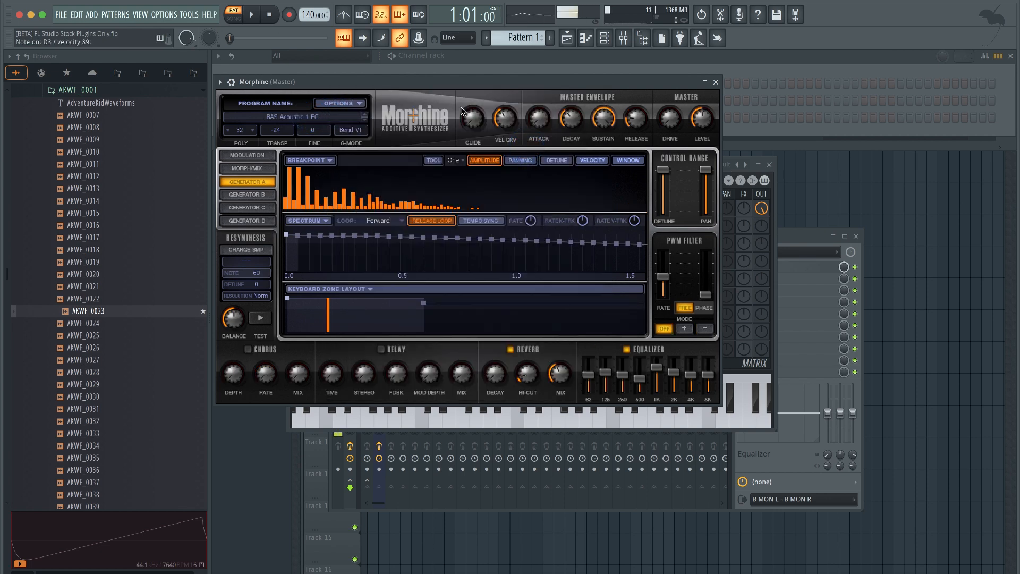
left_click(716, 82)
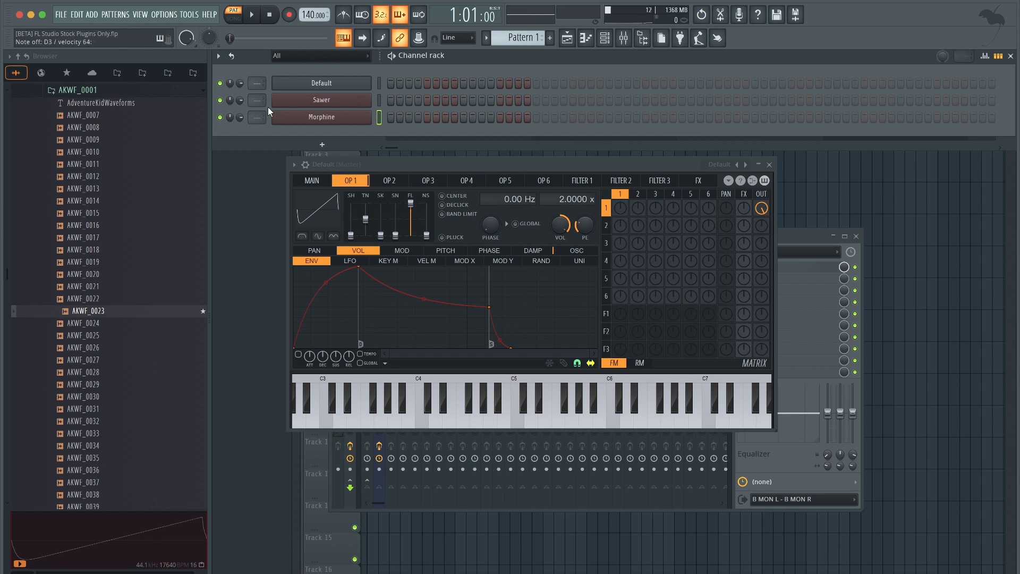
- Turn on the metronome and set the project tempo to 96 BPM with the tempo tapper
right_click(310, 21)
left_click(407, 24)
left_click(515, 263)
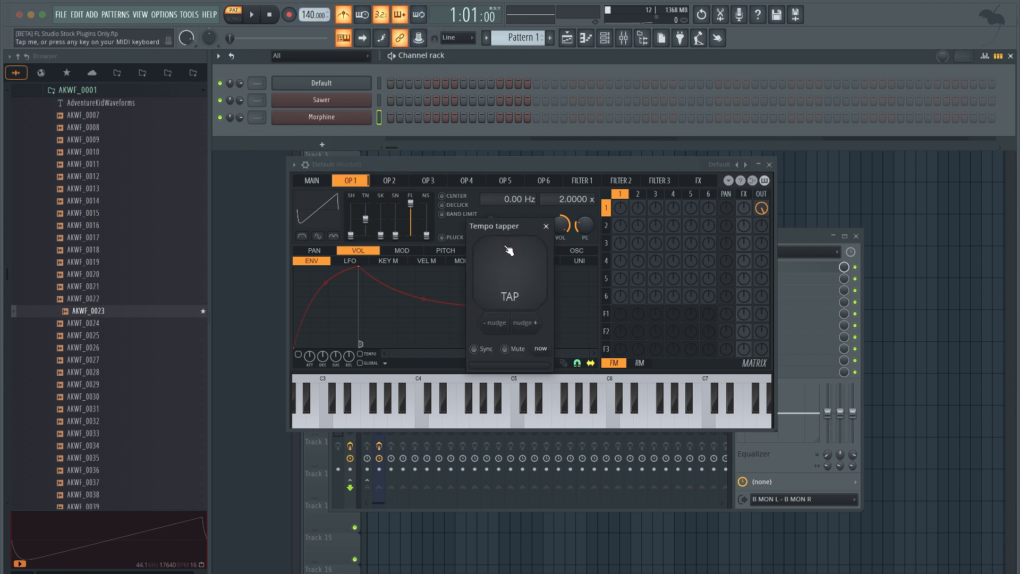
left_click(516, 263)
left_click(517, 260)
left_click(517, 261)
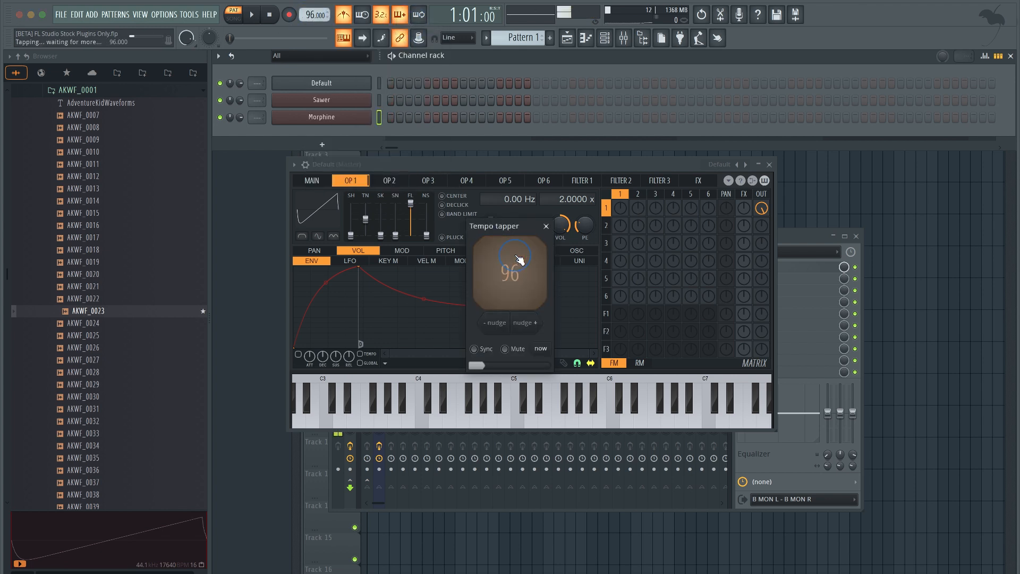
- Close the Sytrus window and open the piano roll of the Morphine channel
left_click(769, 164)
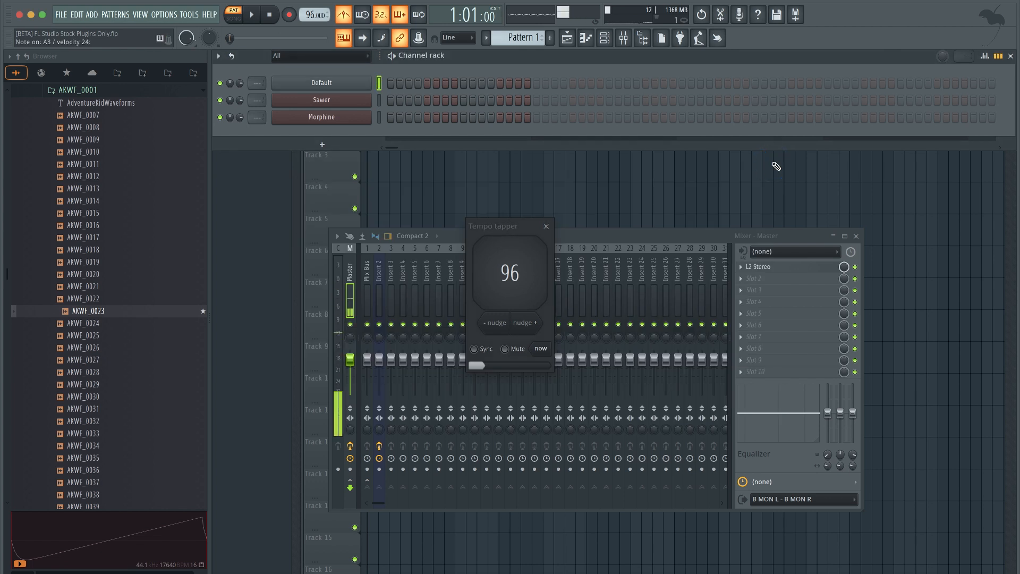
right_click(381, 118)
left_click(390, 117)
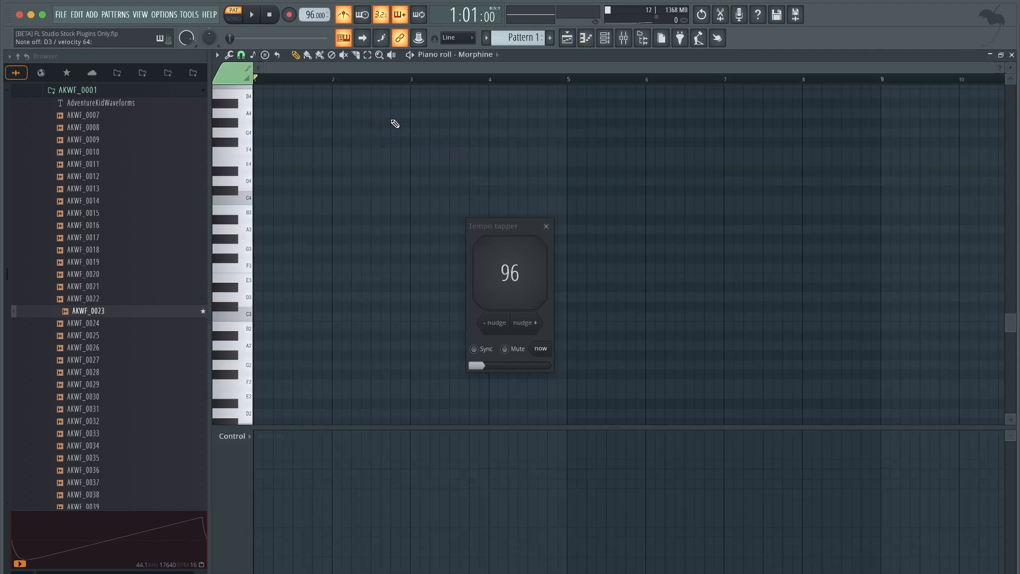
- Arm score recording, close the tempo tapper and record a four-bar Morphine line using D3, D#3, A3, D4 and D#4
key("r")
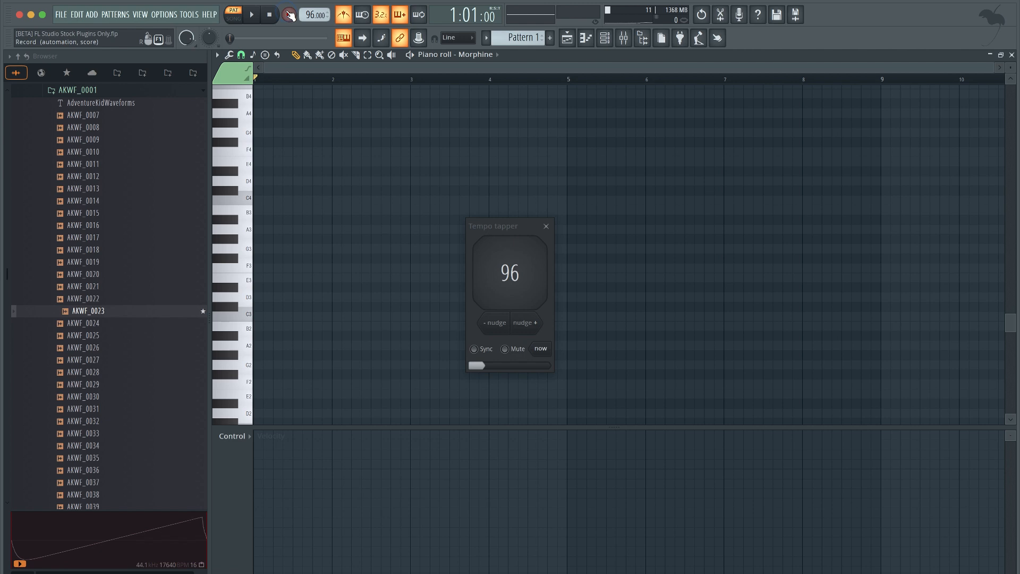
left_click(564, 364)
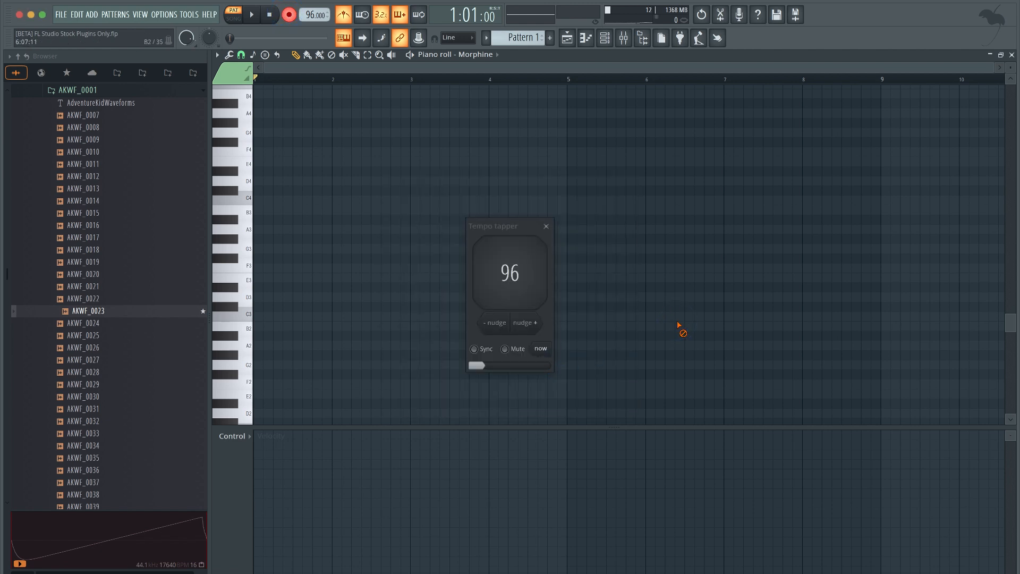
left_click(546, 226)
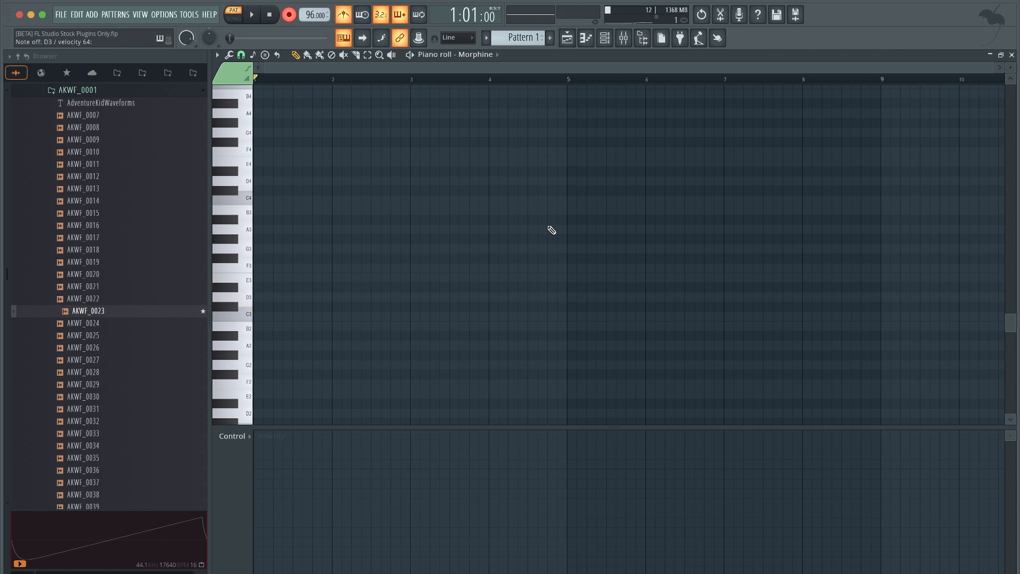
key("space")
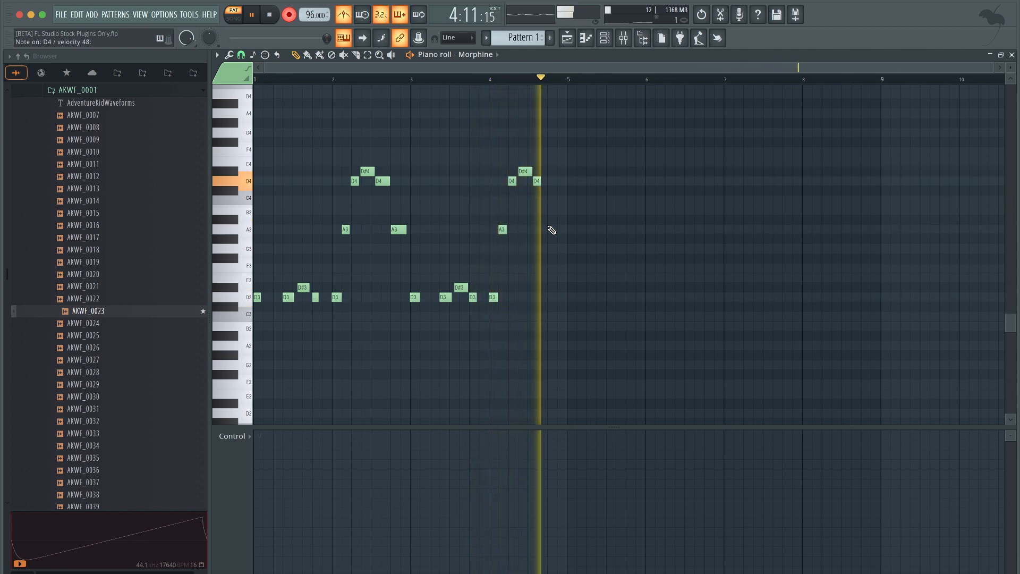
key("space")
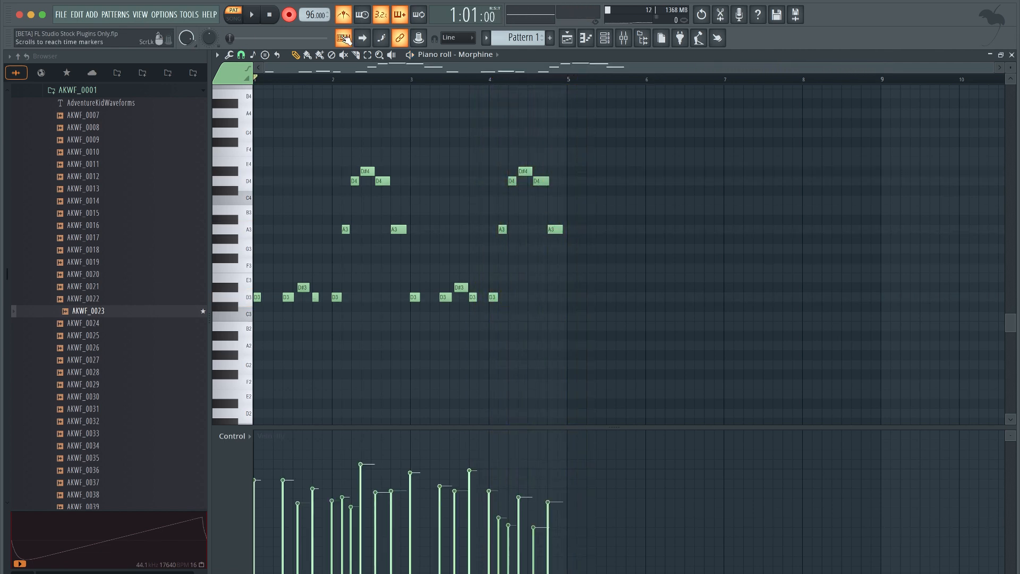
- Play back the recorded pattern and select the Sawer channel in the channel rack
key("space")
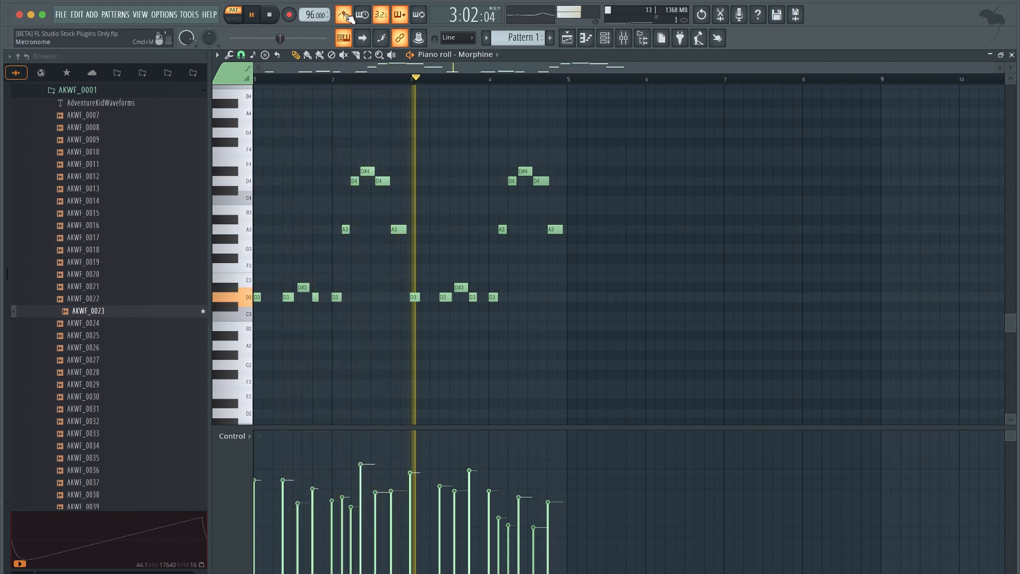
left_click(606, 39)
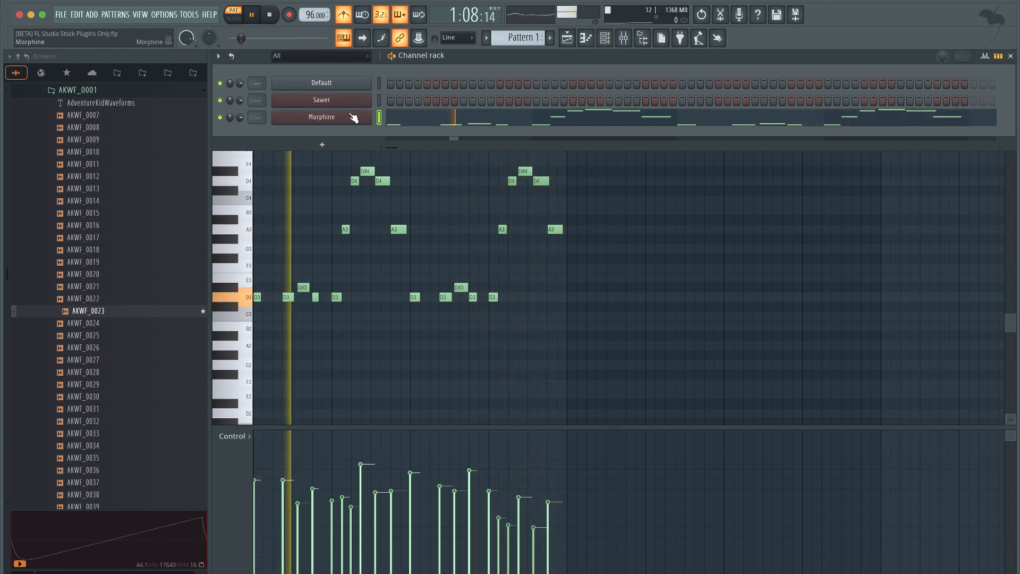
left_click(379, 101)
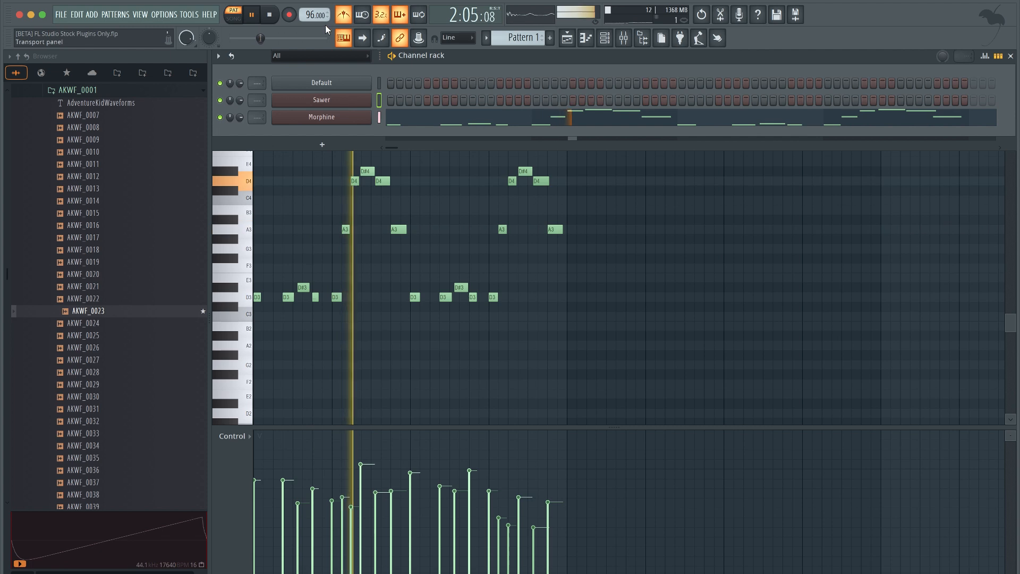
- Look through Sawer's Leads presets, load FG Angry Analog and stop playback
left_click(335, 101)
left_click(461, 189)
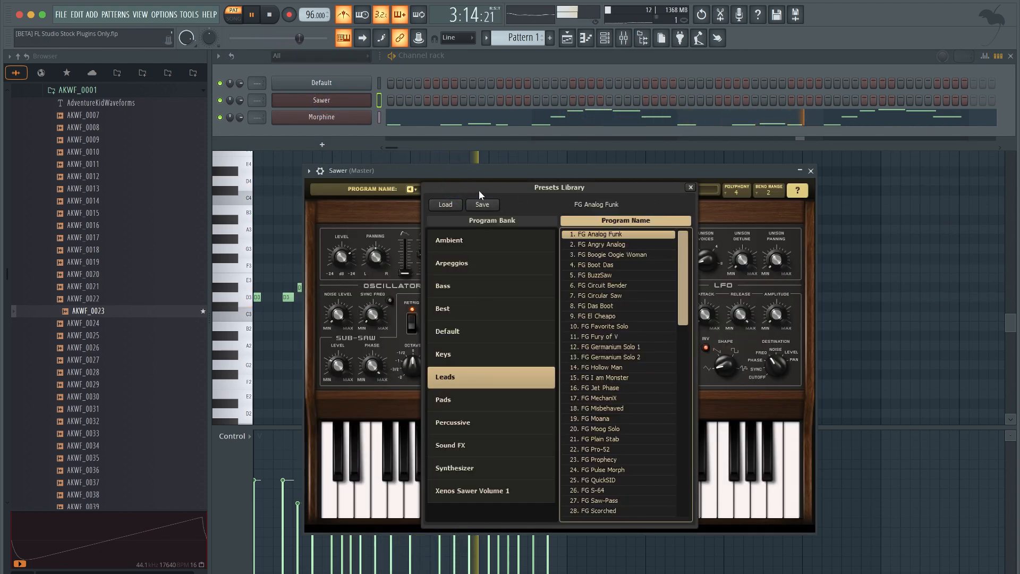
left_click(690, 187)
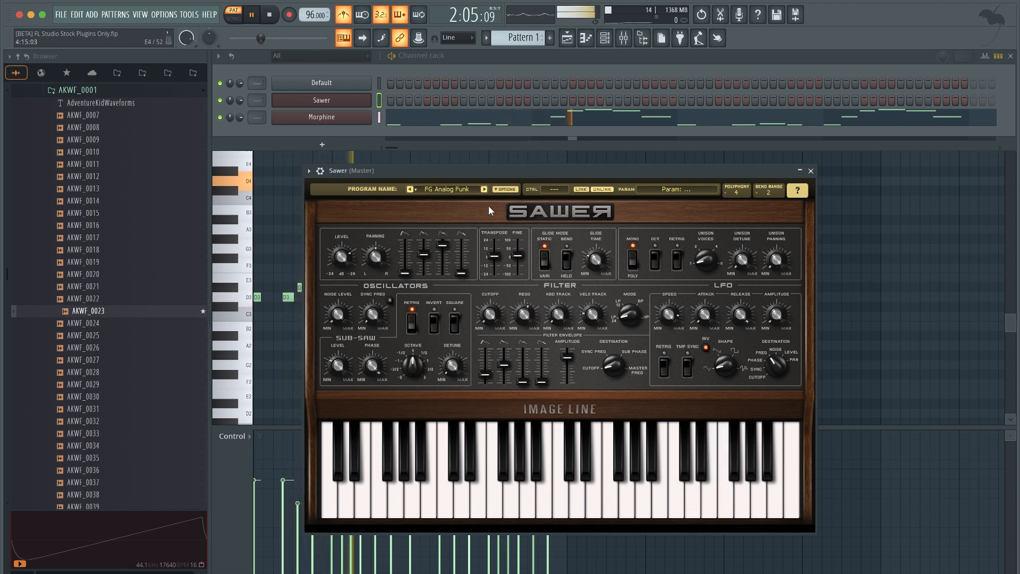
left_click(484, 189)
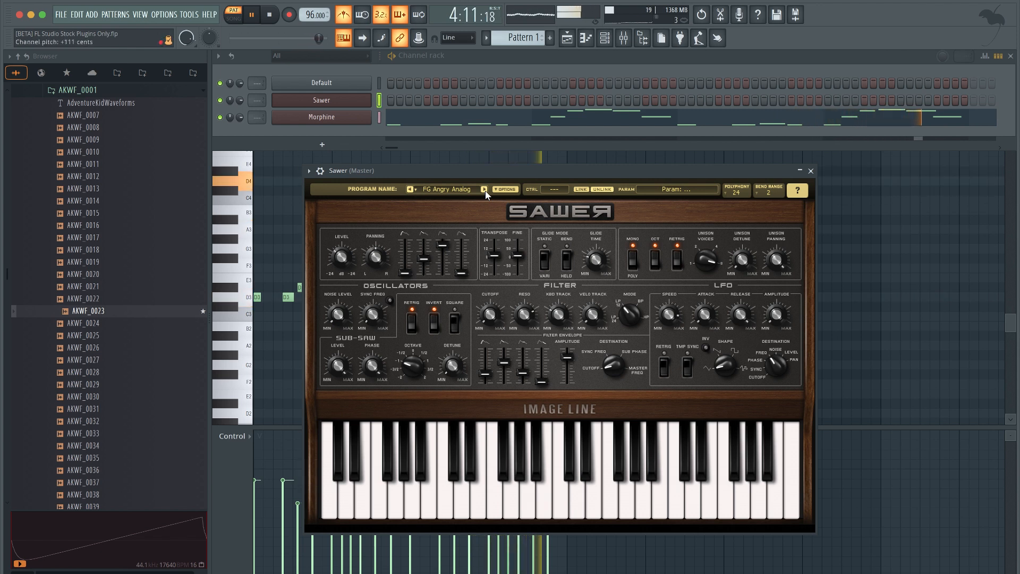
key("space")
- Link Sawer's LFO Amplitude knob to a controller and close the Sawer window
left_click(320, 171)
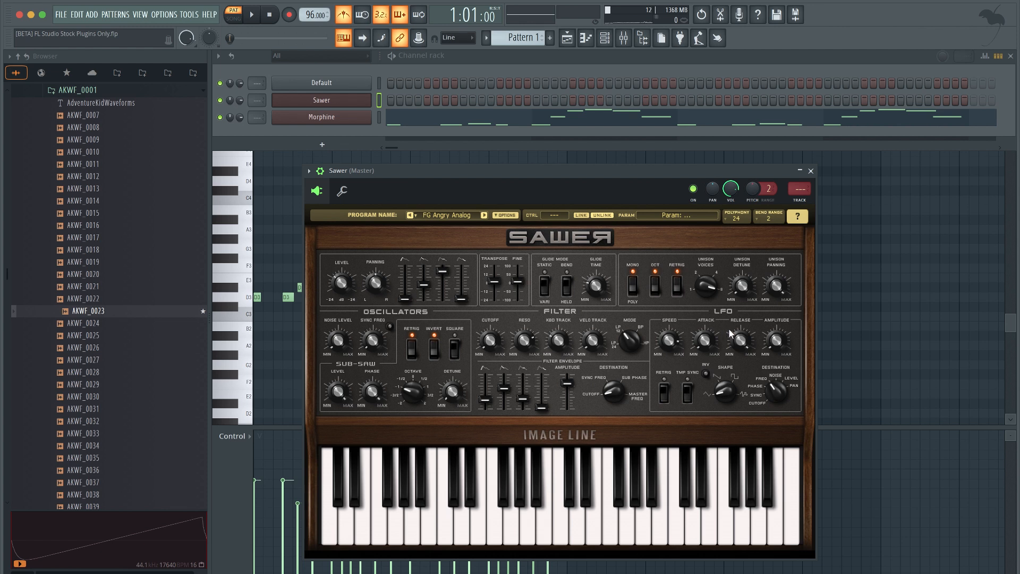
left_click(776, 343)
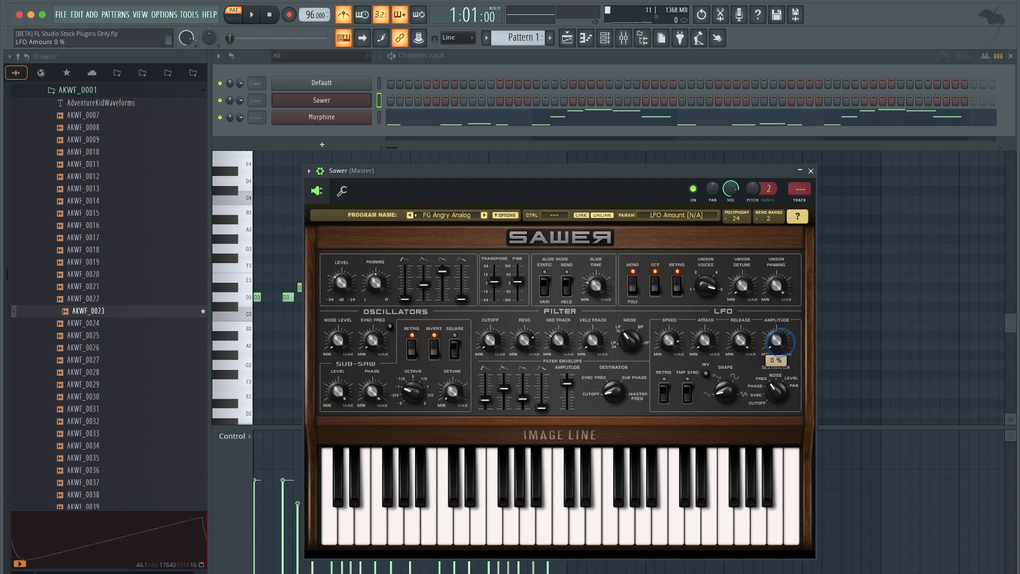
mouse_move(776, 343)
left_mouse_down()
mouse_move(776, 329)
mouse_move(780, 344)
left_mouse_up()
right_click(781, 344)
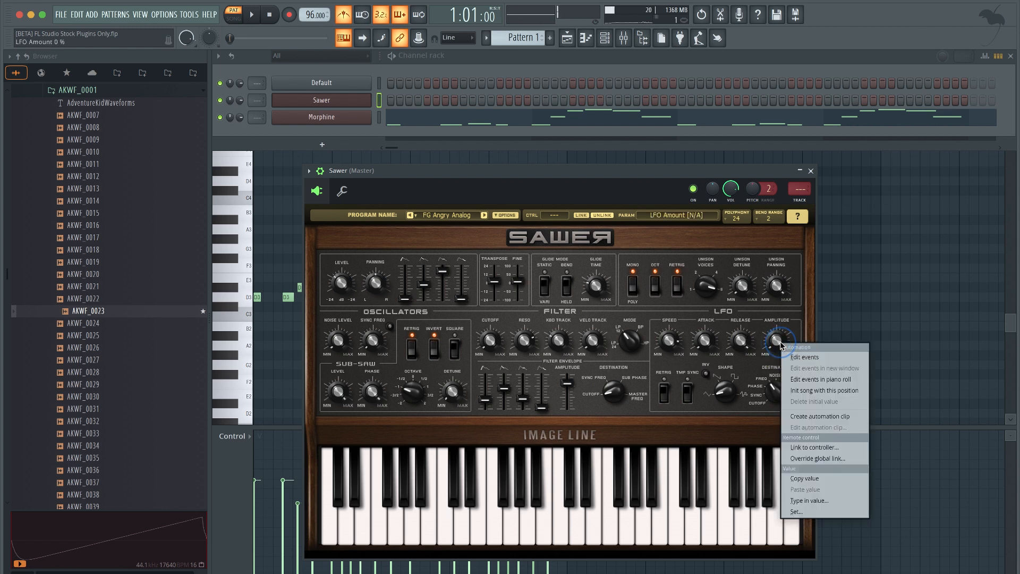
left_click(806, 447)
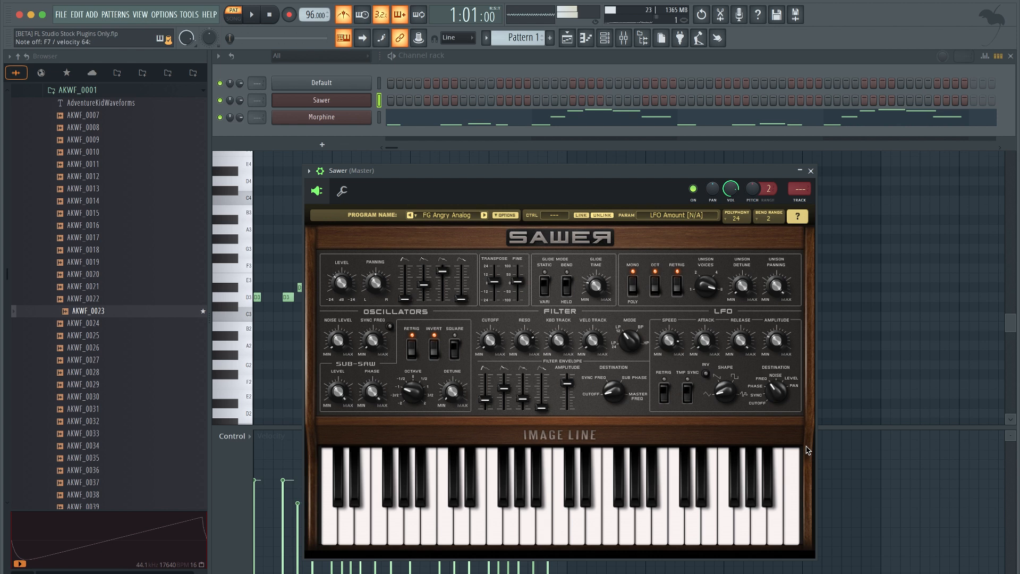
left_click(811, 171)
- Record a Sawer part over the four-bar Morphine line, capturing notes and automation
key("space")
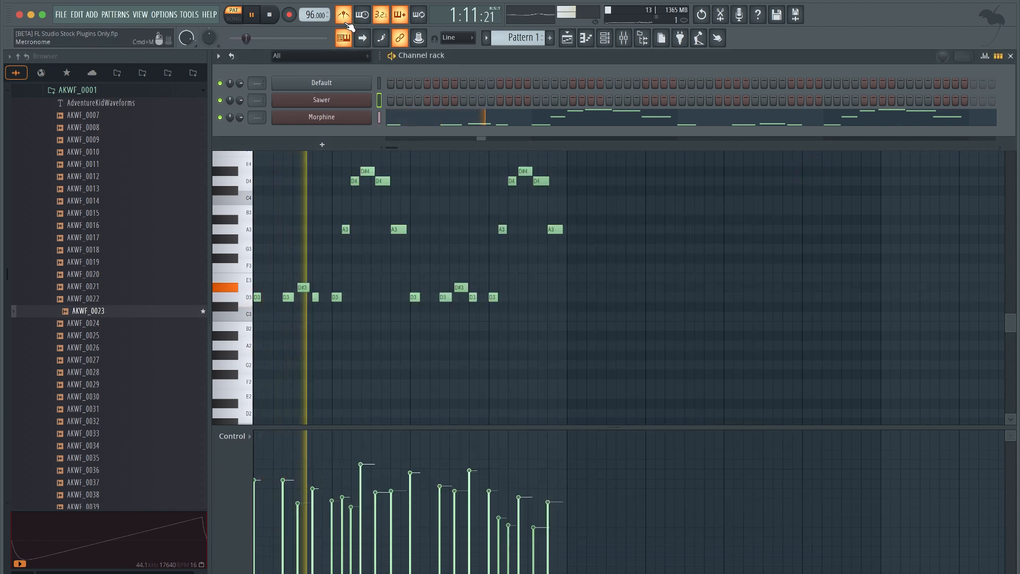
key("r")
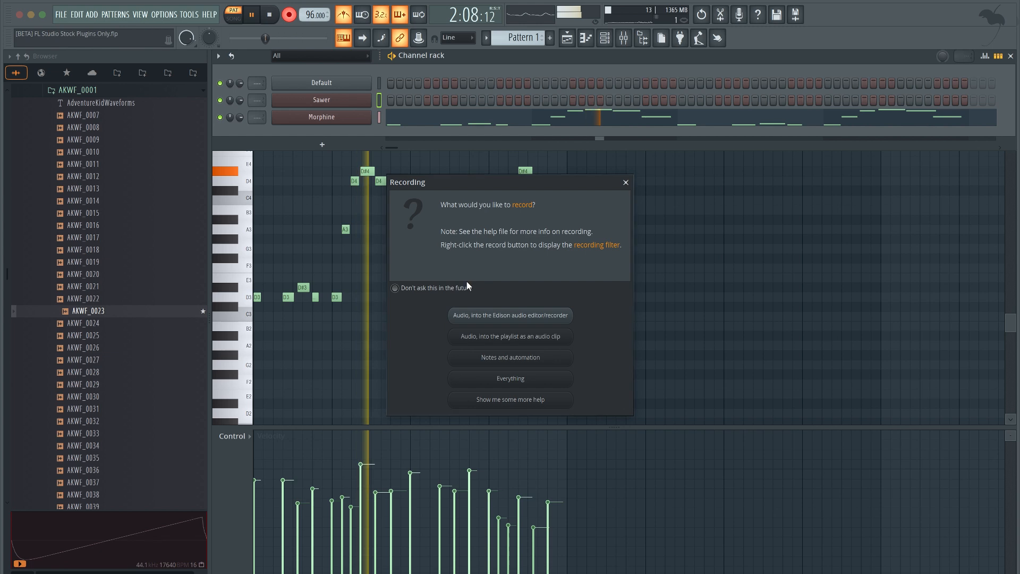
left_click(485, 355)
key("space")
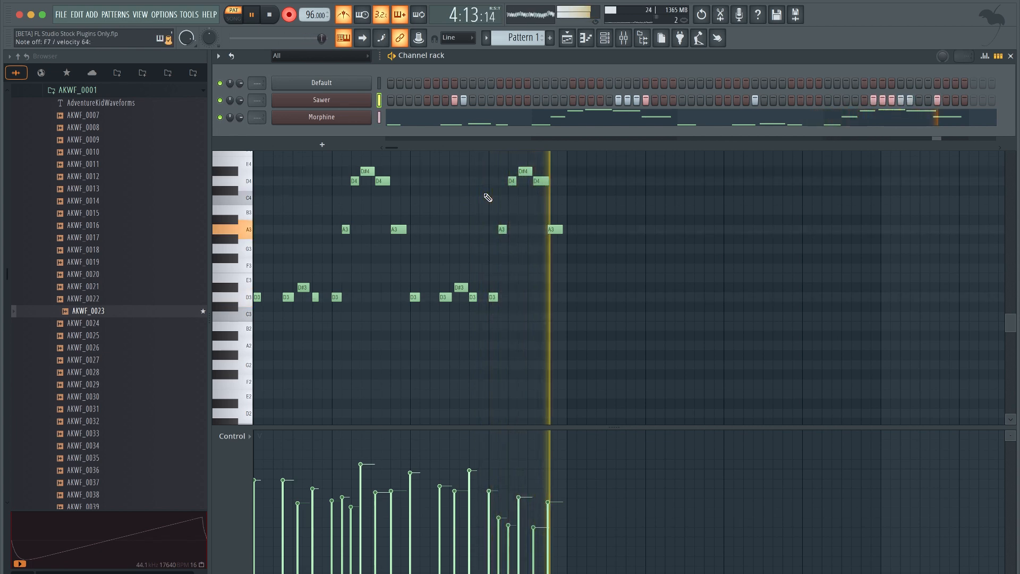
key("space")
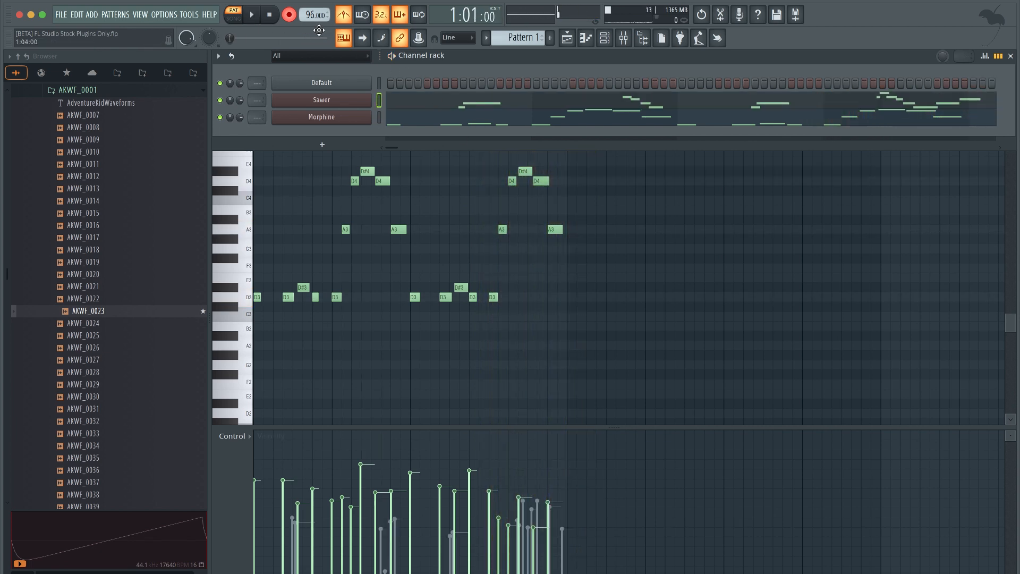
- Disarm recording, play the pattern and lower the Sawer channel's volume
left_click(291, 15)
key("space")
right_click(653, 278)
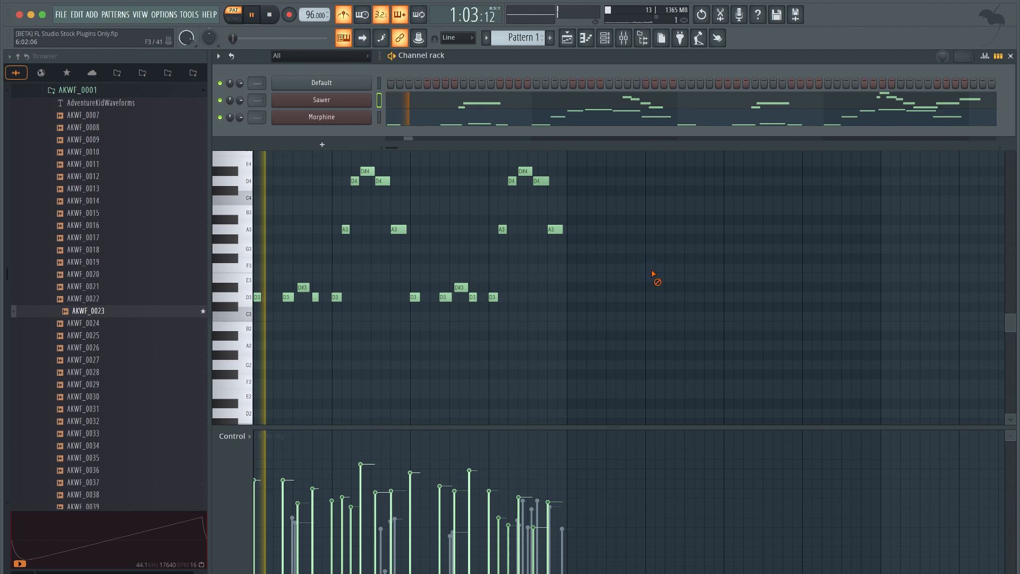
key("F6")
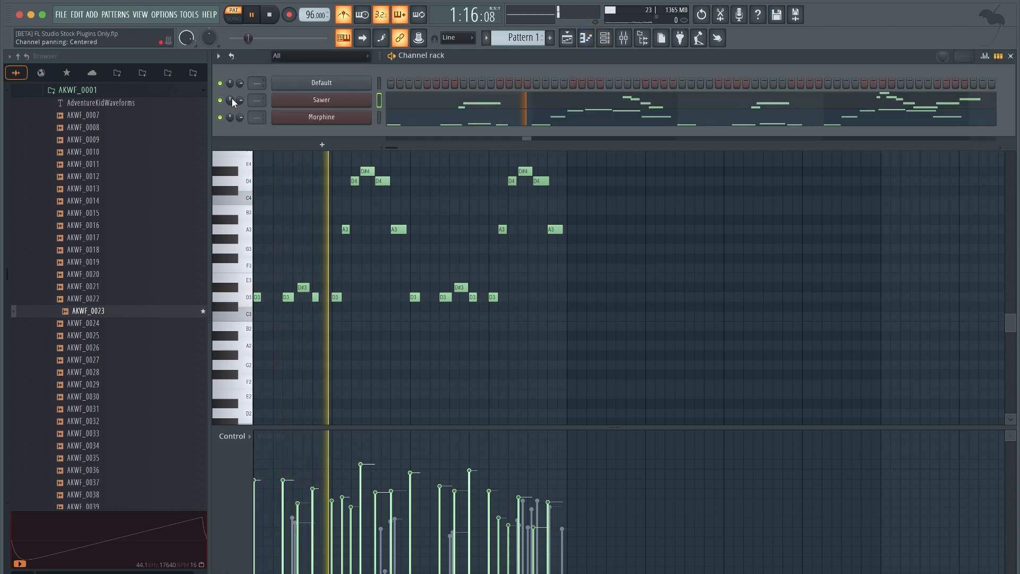
left_click_drag(240, 100, 242, 120)
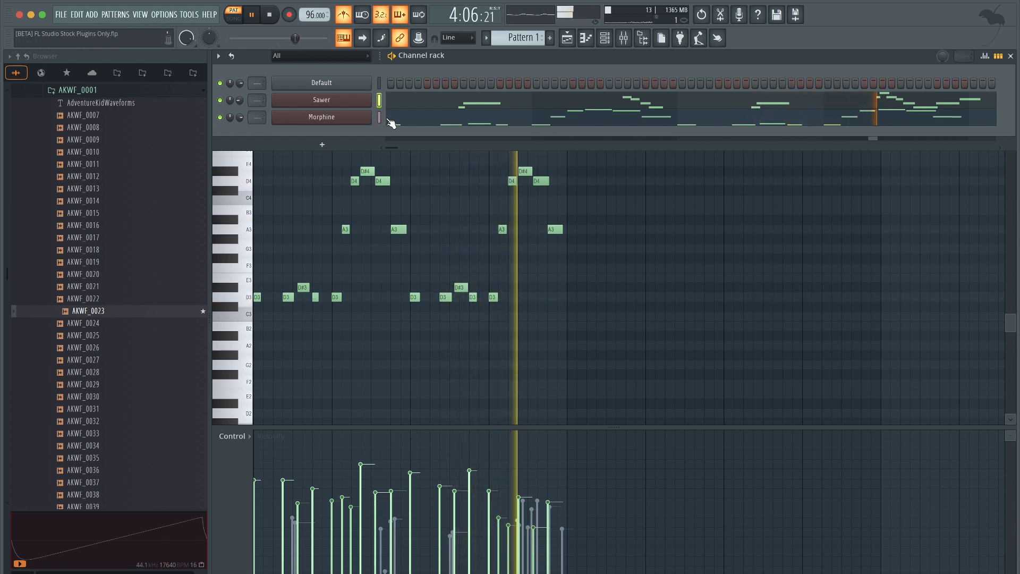
- Open the Sawer piano roll, stop playback, close it again and save the project
left_click(726, 106)
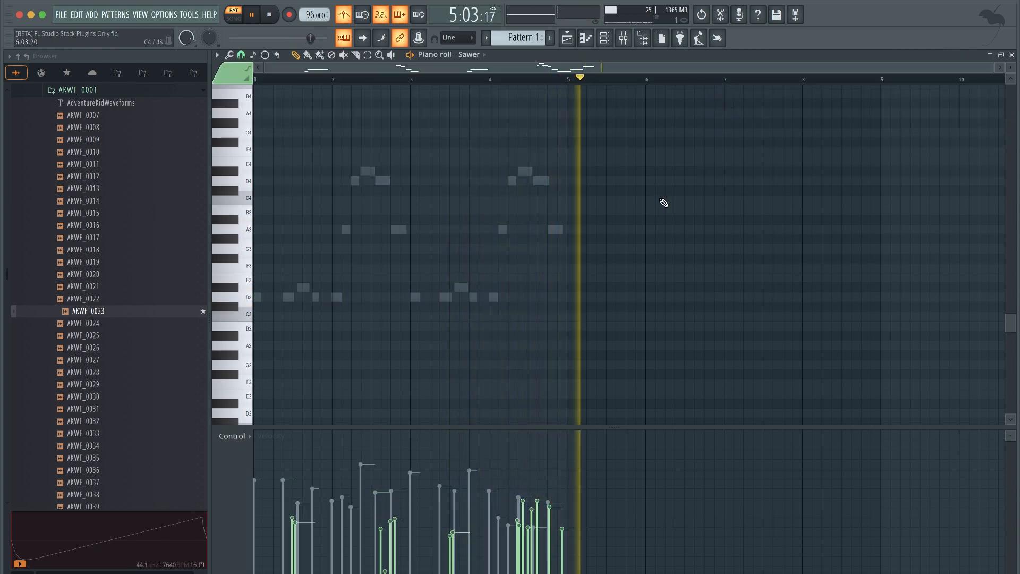
key("space")
left_click(1009, 55)
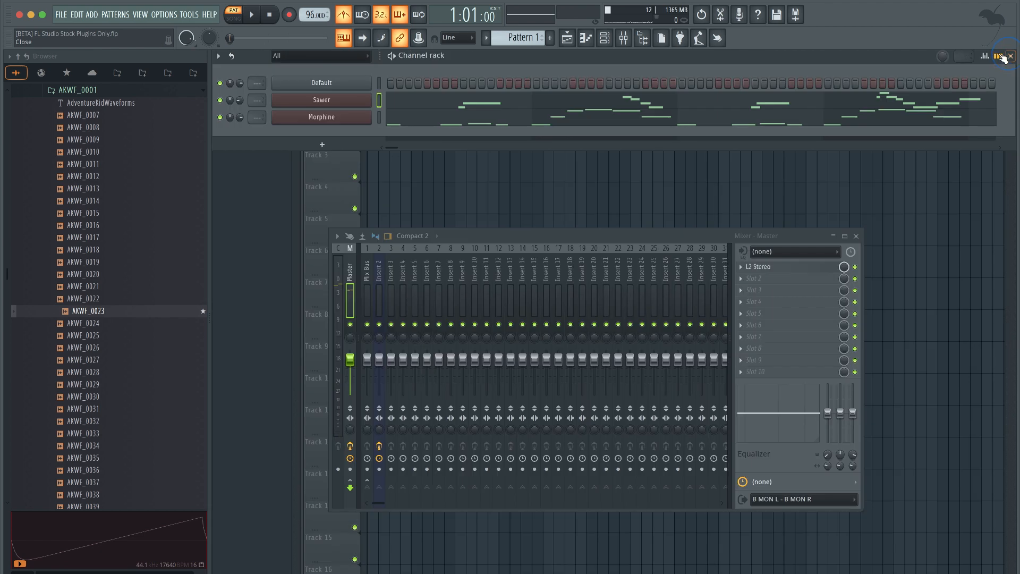
key("super+s")
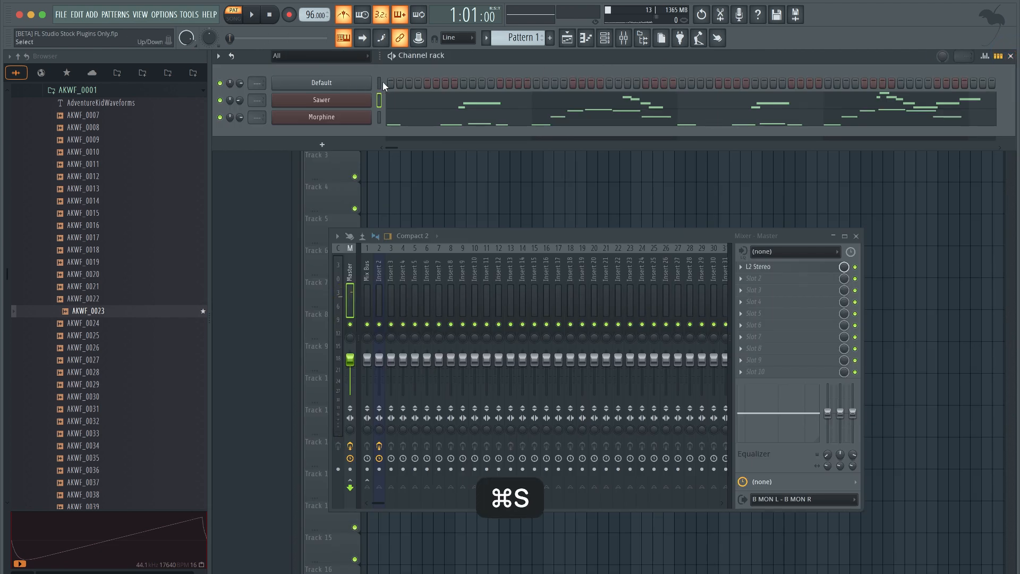
- Replace the Default channel's instrument with Sytrus
right_click(370, 83)
mouse_move(413, 180)
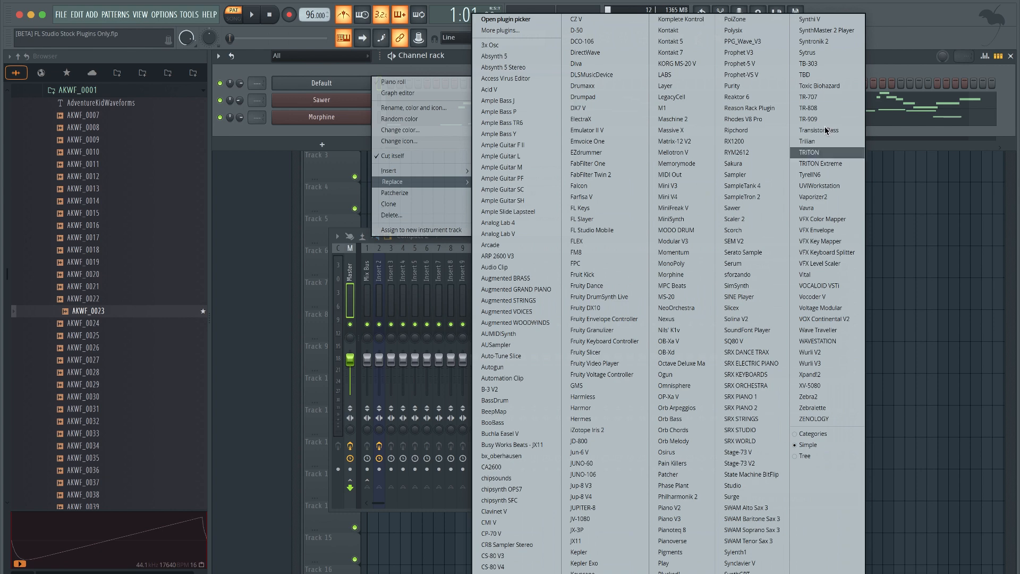
left_click(837, 51)
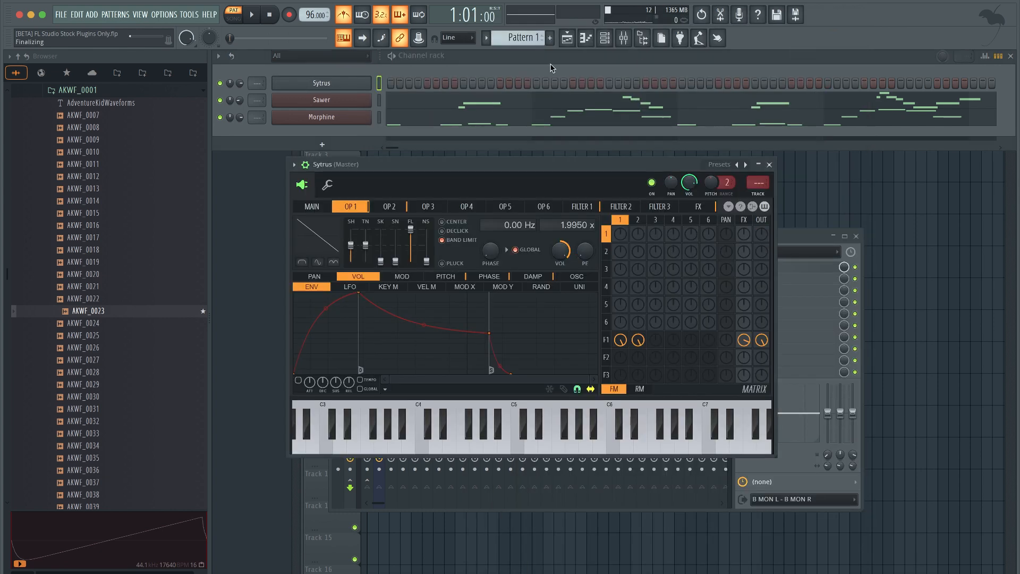
- Place two consecutive Pattern 1 clips on playlist Track 1, play them in song mode and turn off the metronome
left_click(520, 43)
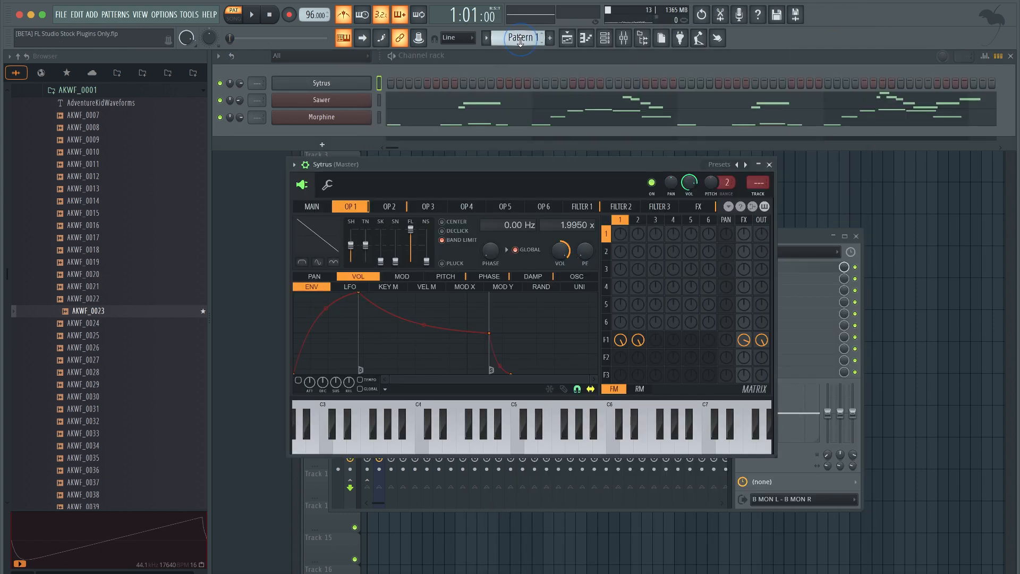
right_click(830, 209)
left_click(374, 105)
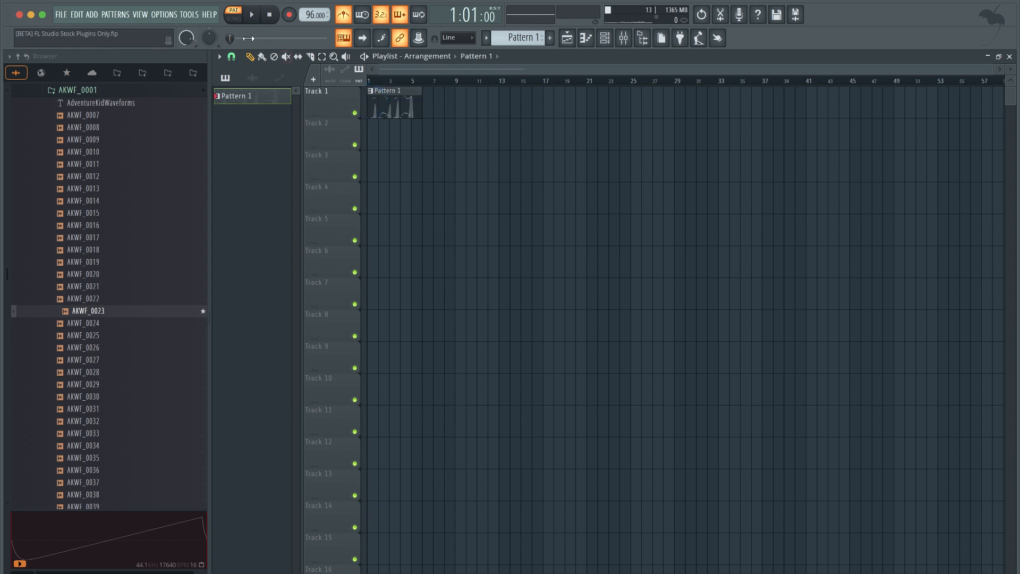
left_click(234, 18)
key("space")
left_click(427, 104)
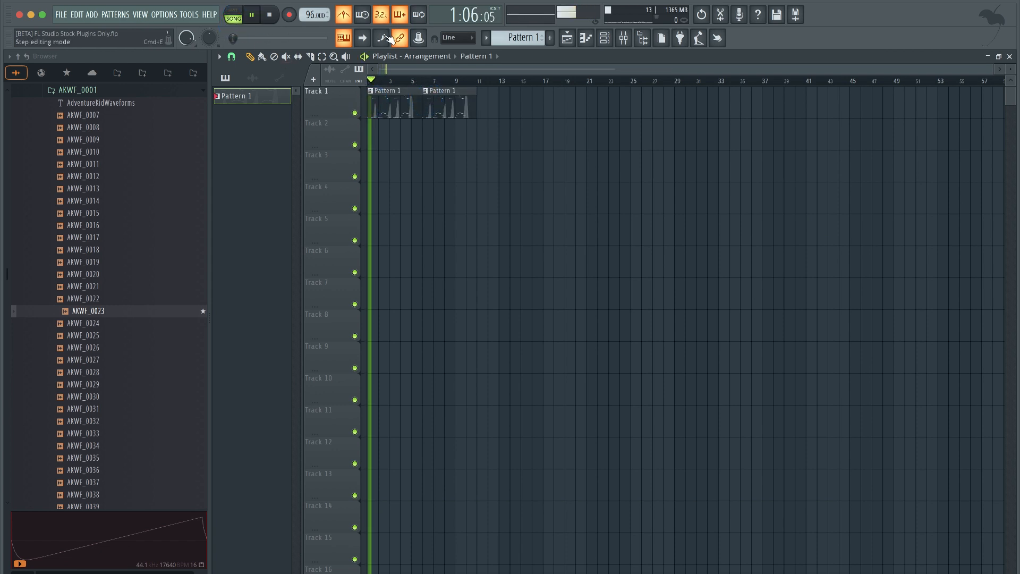
- Trim the first Pattern 1 clip to four bars, adjust the second clip to match and save the project
scroll(439, 139, "up", 5)
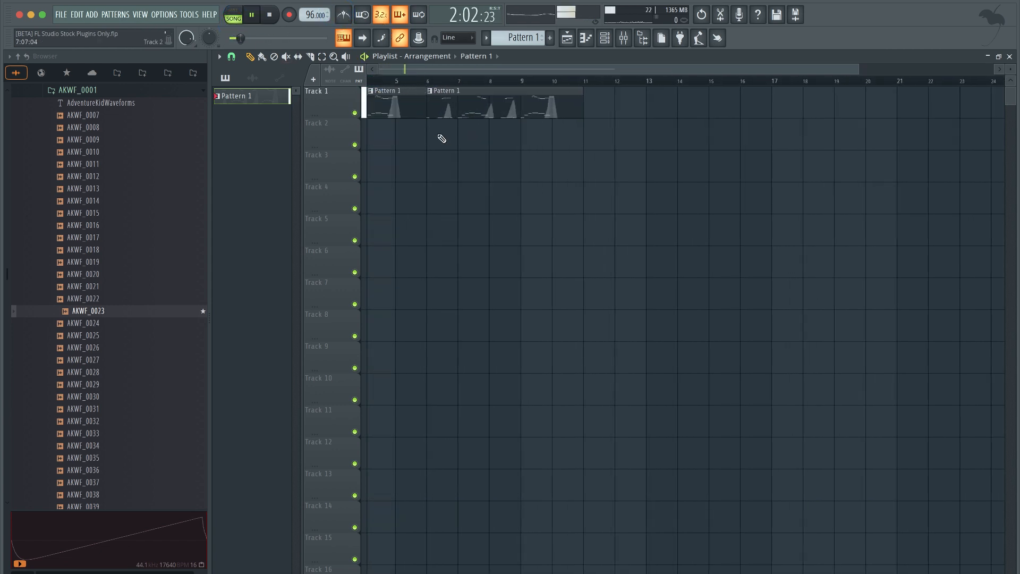
left_click_drag(519, 100, 485, 103)
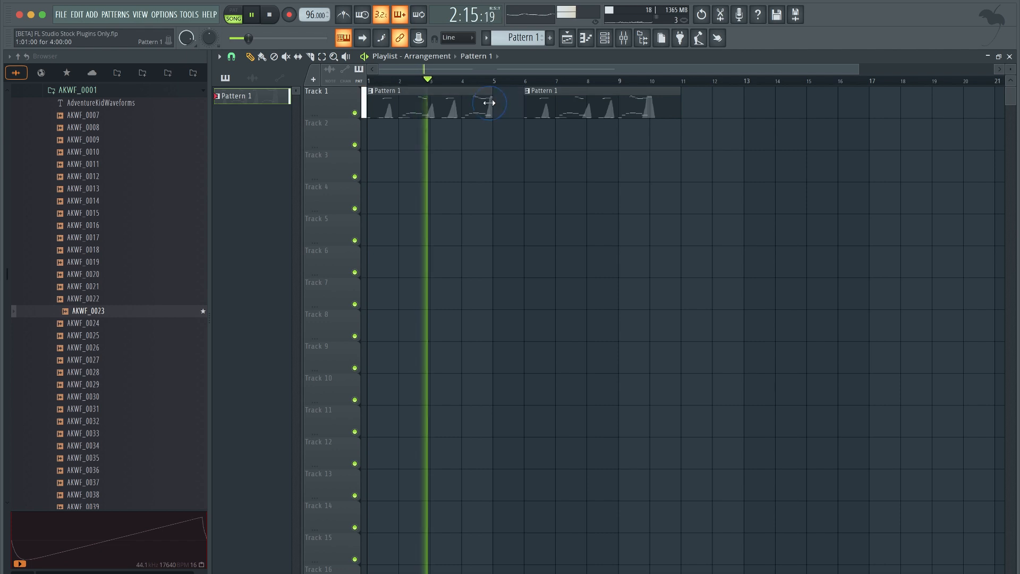
left_click_drag(645, 109, 622, 107)
key("super+s")
- Switch to Pattern 2 in the channel rack, stop playback and load the Default preset in Sytrus
left_click(605, 38)
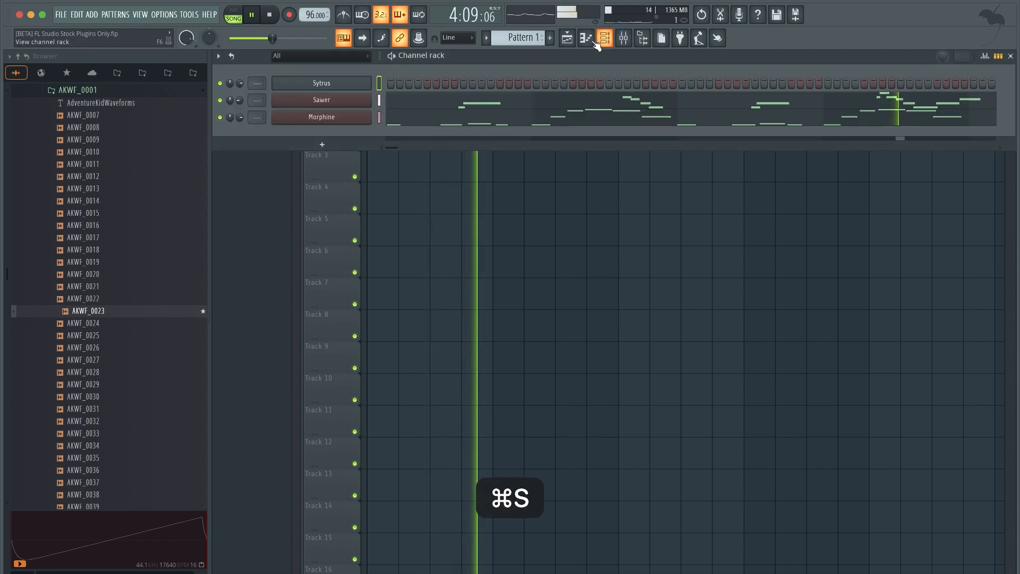
scroll(527, 38, "down", 1)
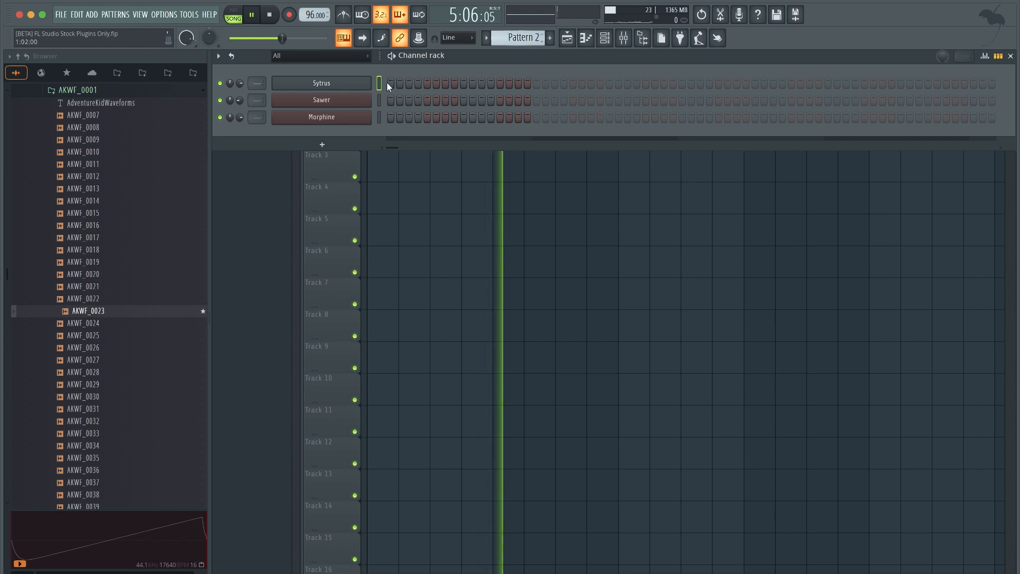
left_click(341, 85)
key("space")
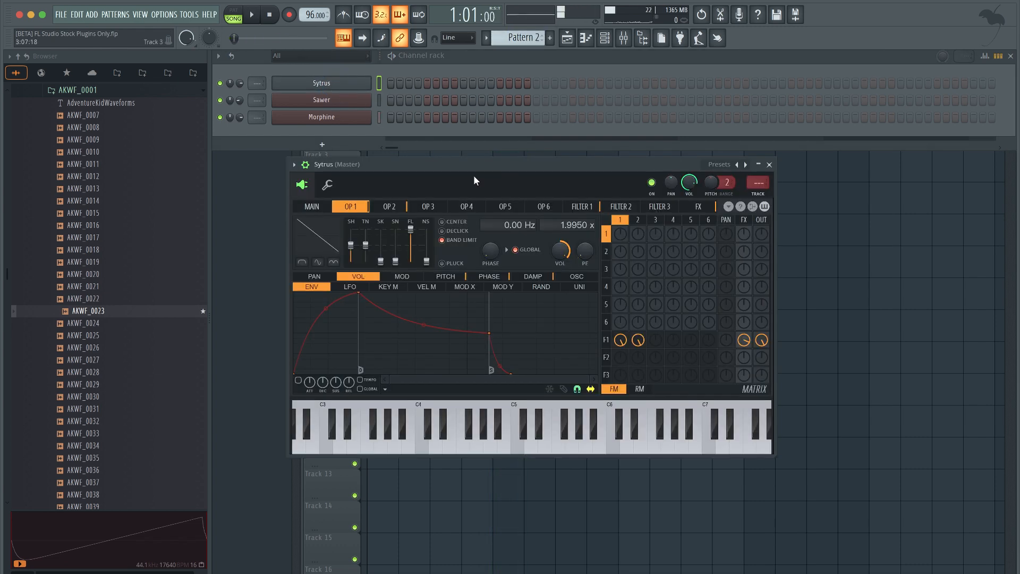
left_click(713, 171)
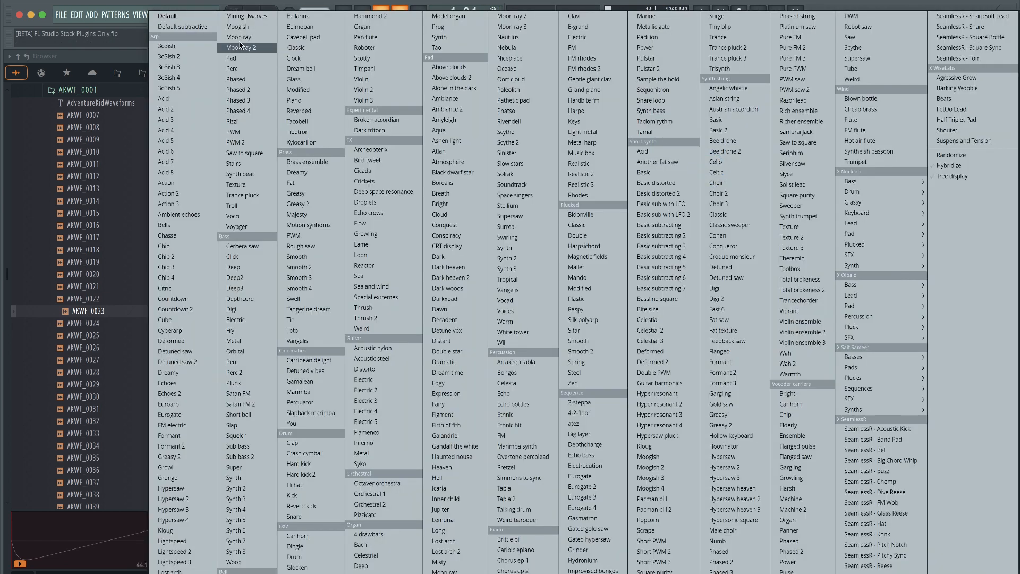
left_click(187, 19)
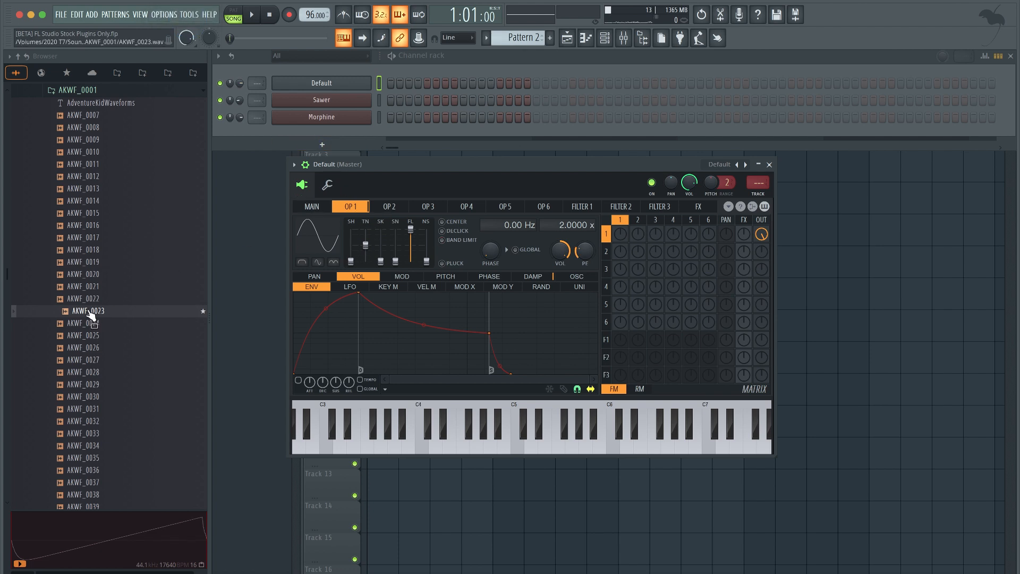
- Load the AKWF_0023 waveform into Sytrus operator 1, then close and reopen the synth window
left_click_drag(91, 314, 317, 246)
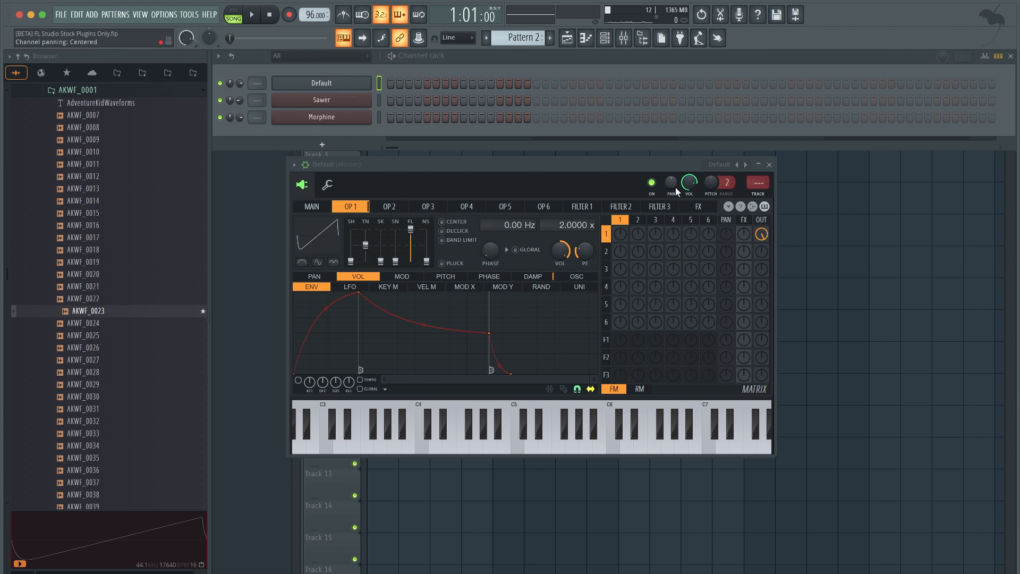
left_click(770, 165)
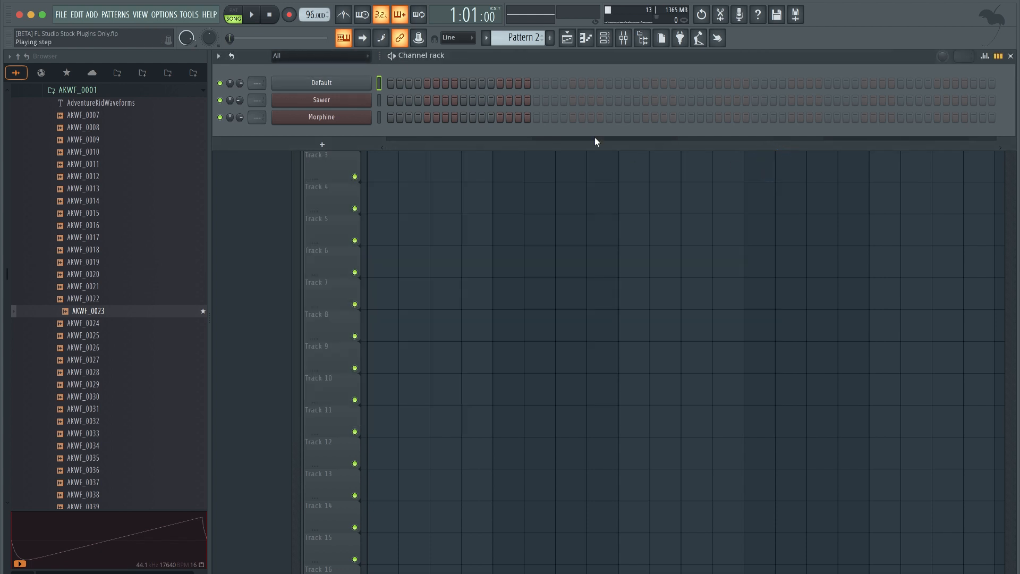
left_click(336, 88)
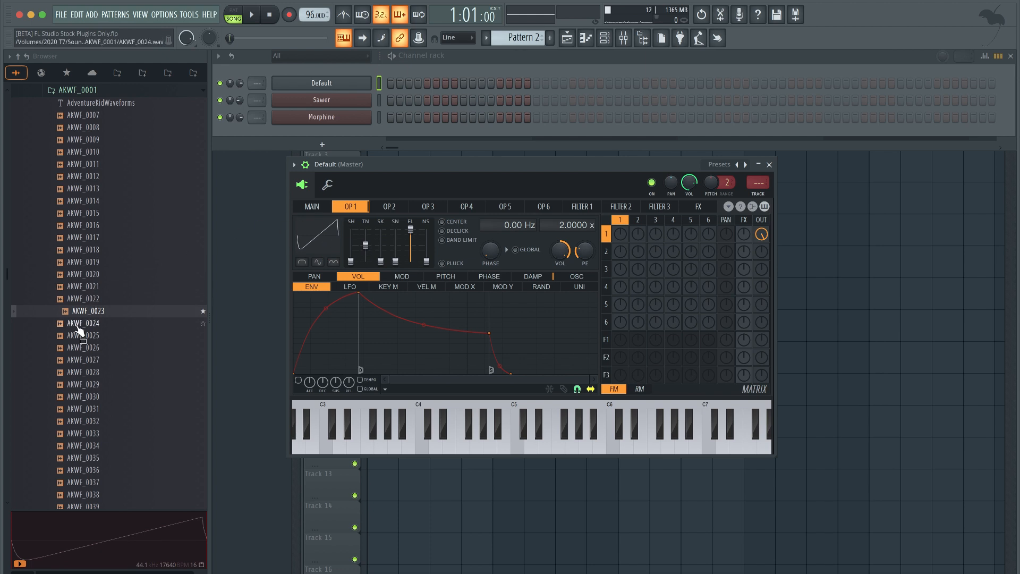
- Load the AKWF_0024 waveform into Sytrus operator 1, replace it with AKWF_0014, and close the synth window
left_click_drag(84, 323, 317, 235)
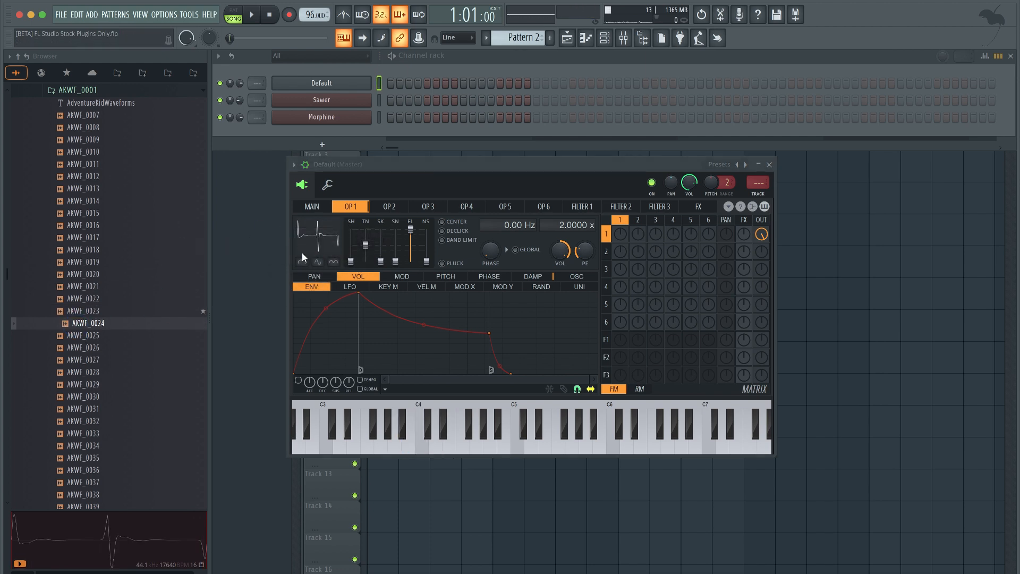
left_click_drag(98, 202, 315, 238)
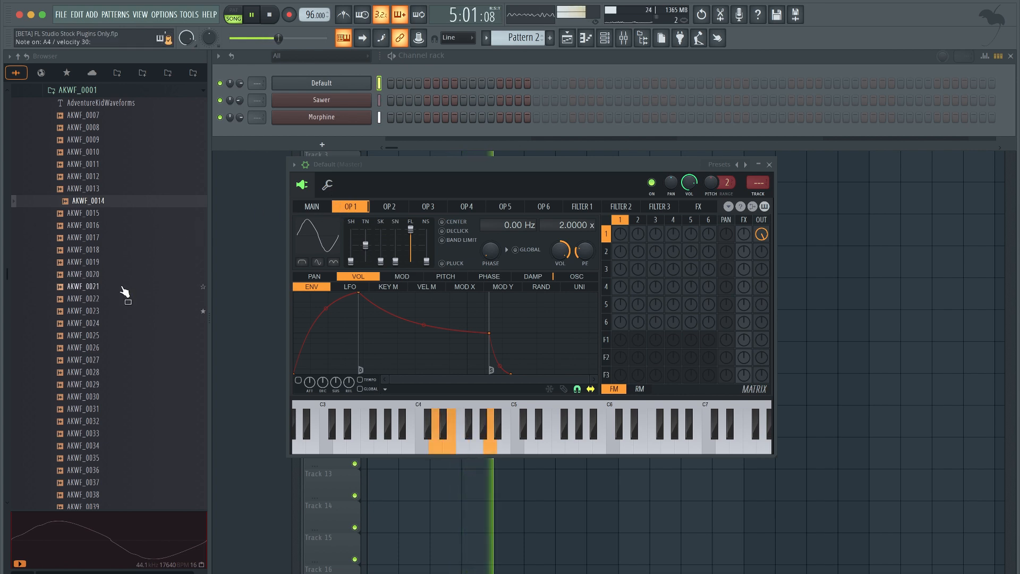
left_click(769, 164)
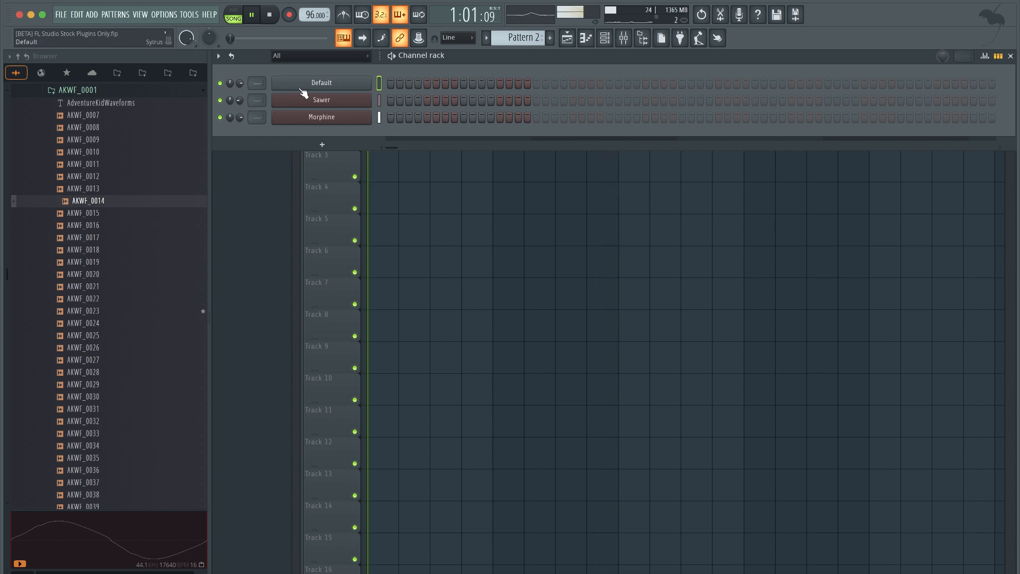
- Record a 16-bar note performance for the Sytrus channel into Pattern 2 with the metronome on
left_click(416, 188)
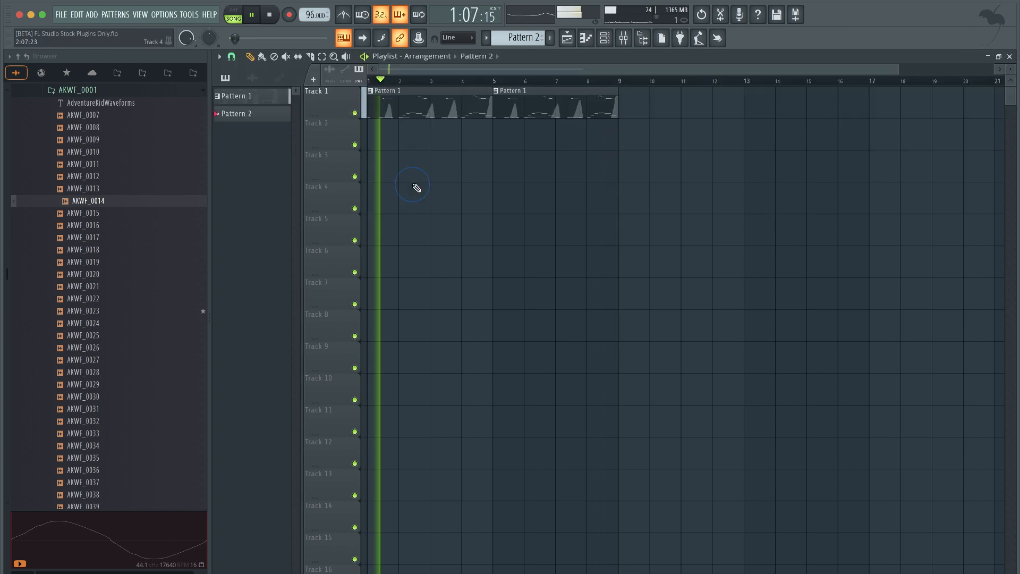
left_click(605, 38)
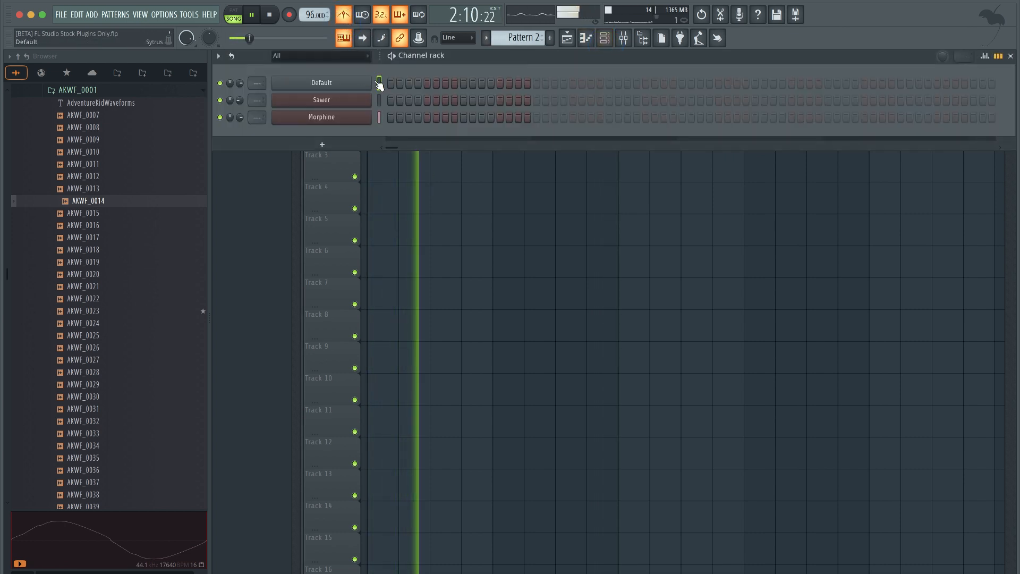
left_click(269, 14)
left_click(290, 15)
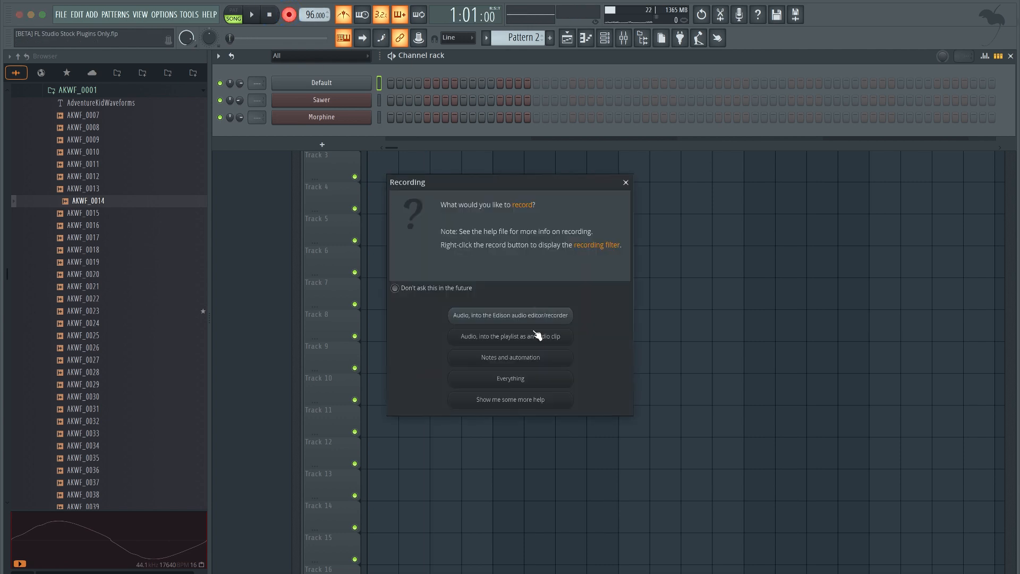
left_click(538, 334)
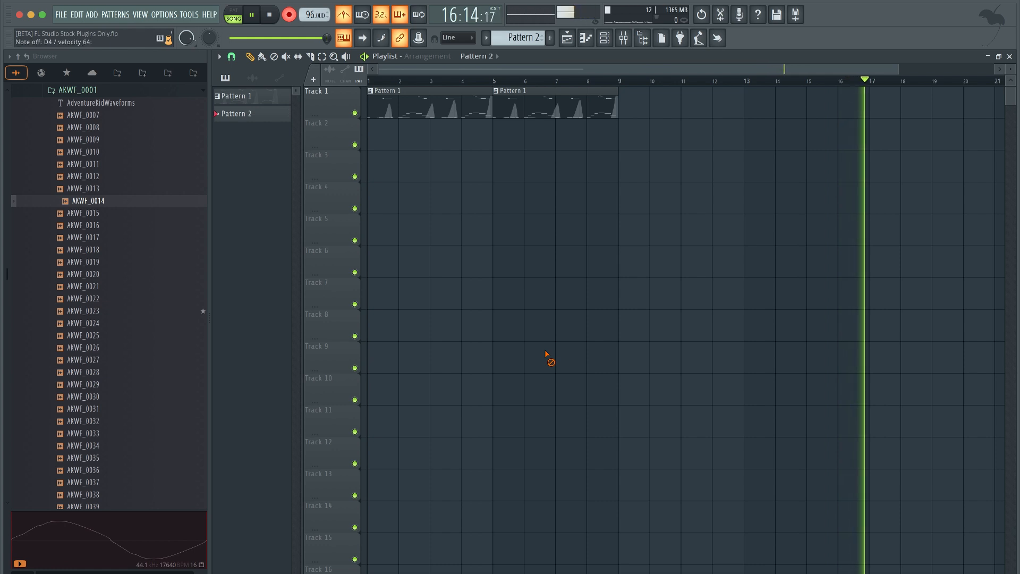
key("space")
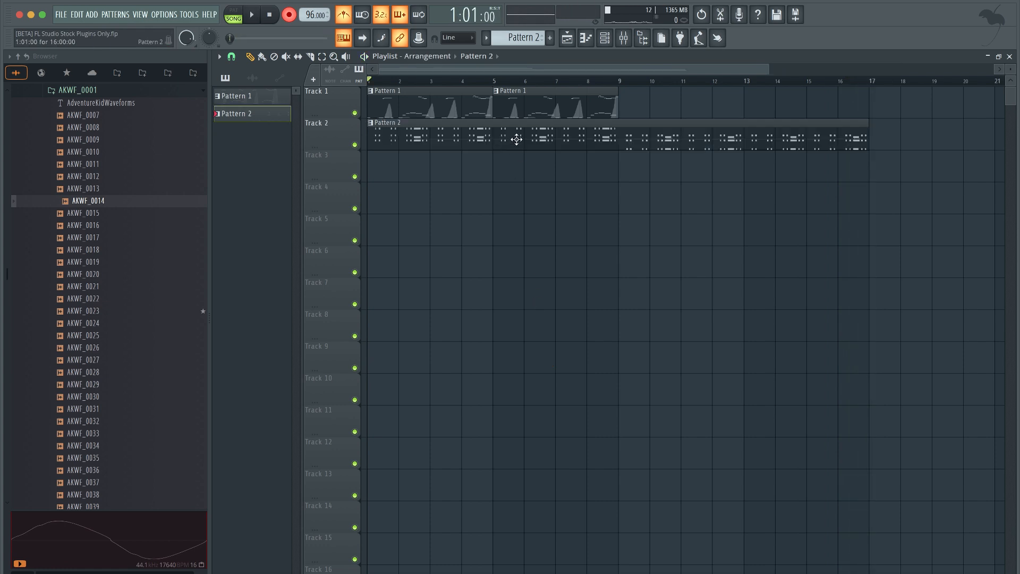
- Duplicate the two Pattern 1 clips on Track 1 to fill bars 9 to 16, save the project and play the arrangement
left_click_drag(606, 115, 457, 106)
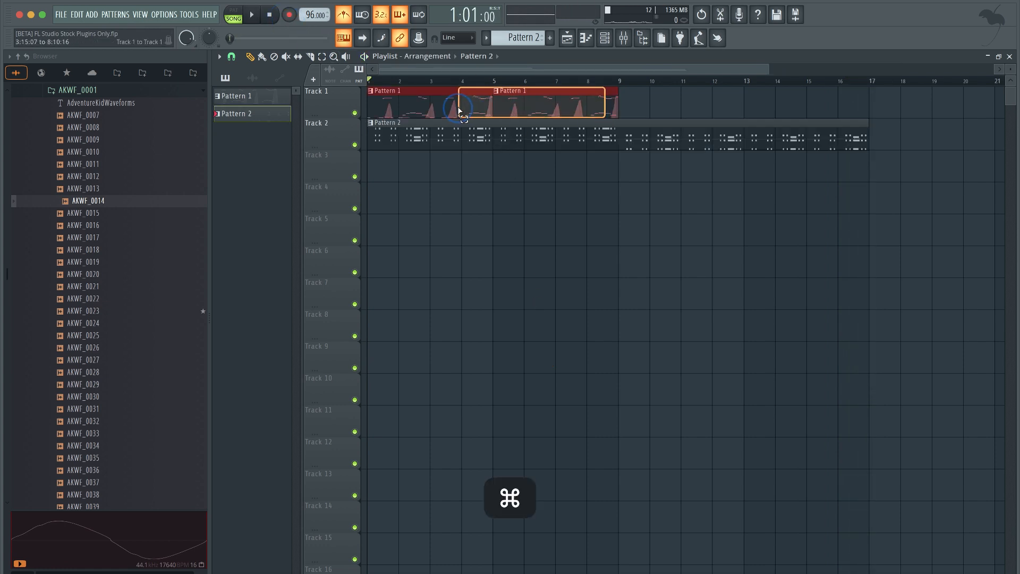
key("super+b")
left_click(583, 227)
key("super+s")
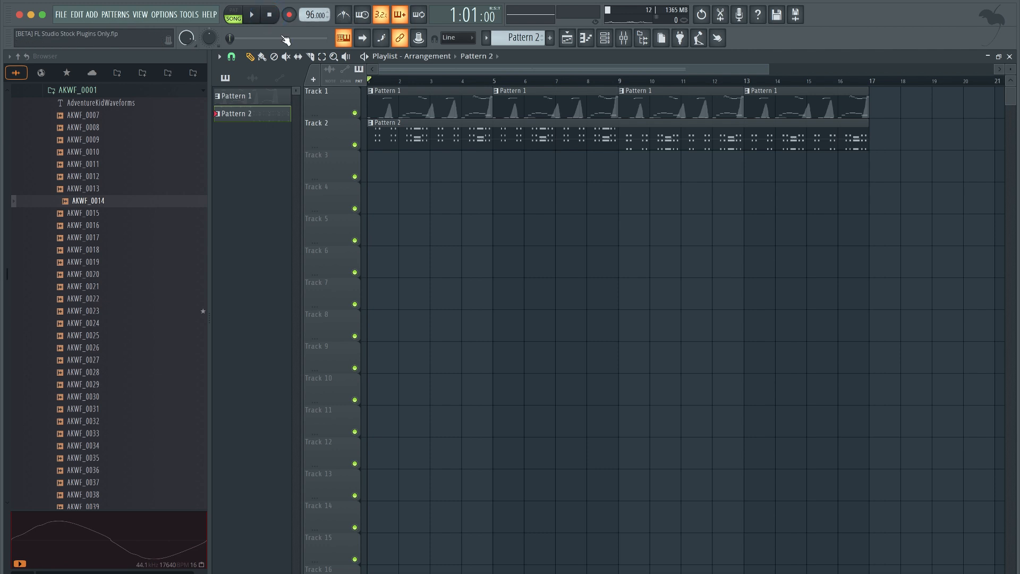
key("super+s")
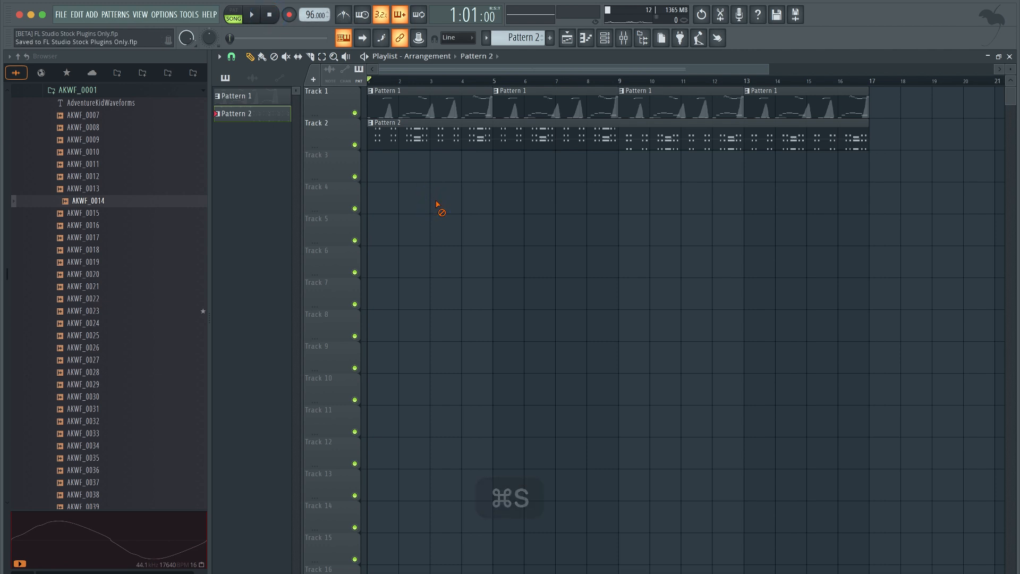
key("space")
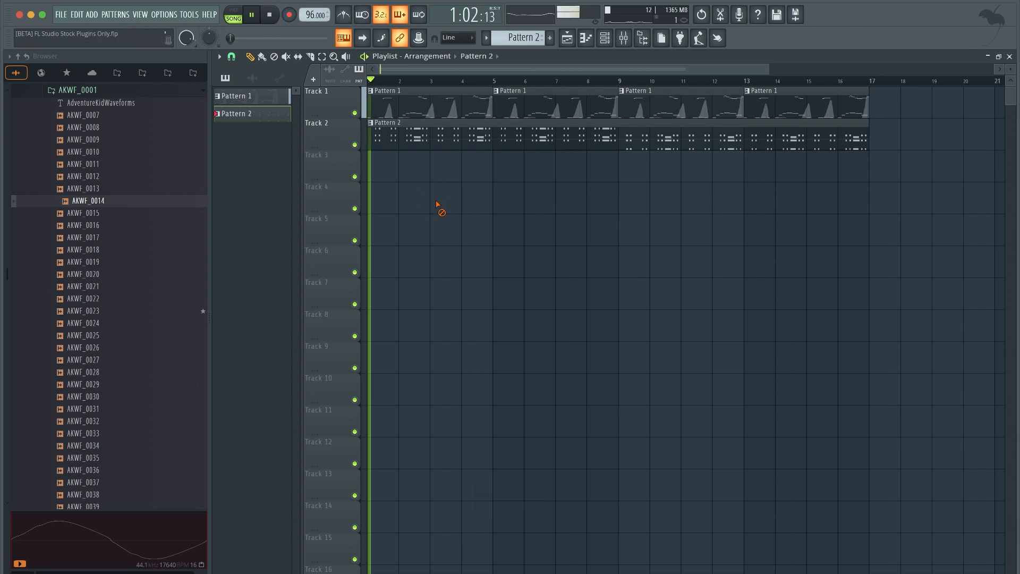
- Lower the Default channel's volume to about 48% and load the AKWF_0015 waveform into Sytrus operator 1
left_click(605, 42)
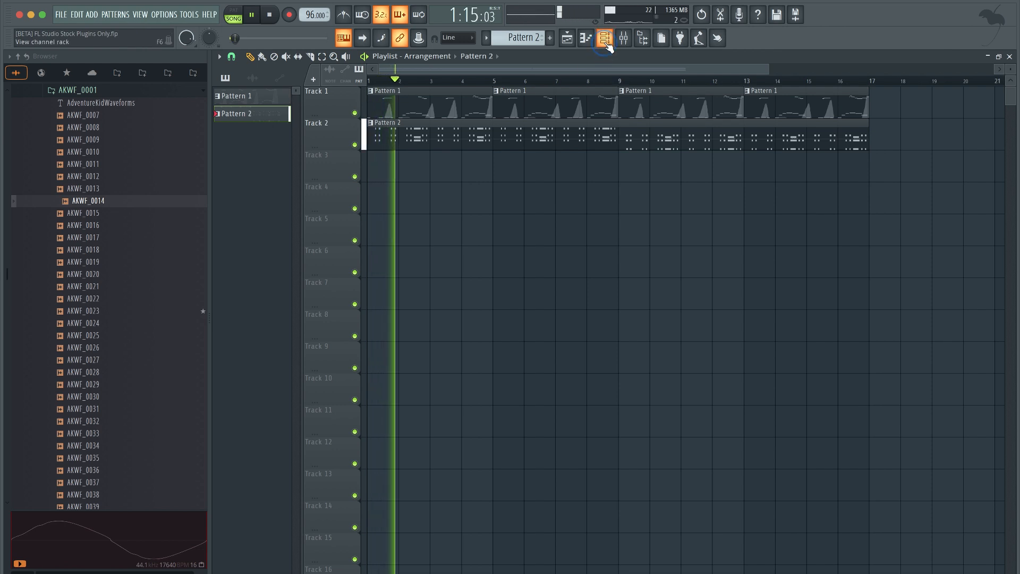
left_click(241, 116)
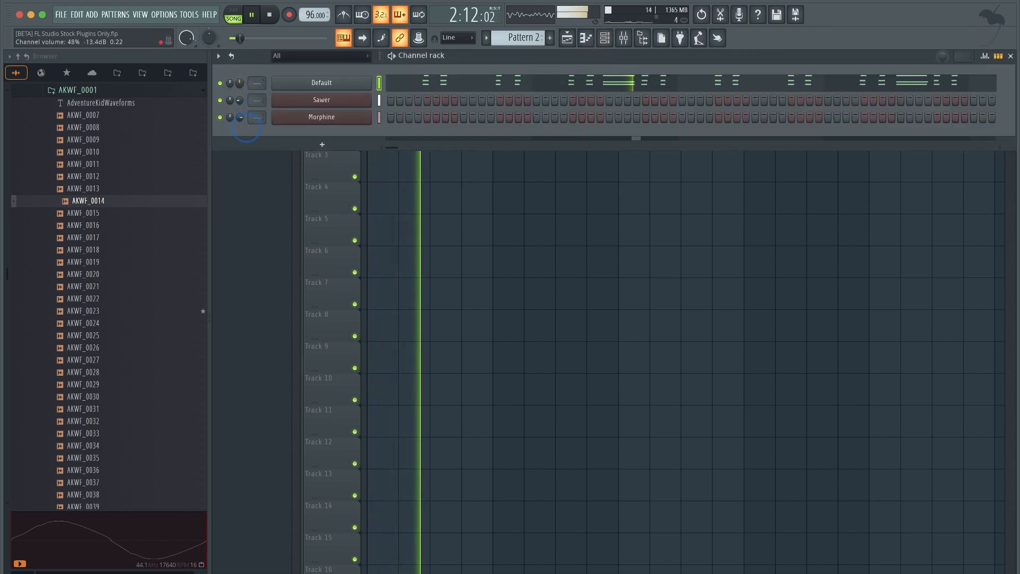
left_click(347, 85)
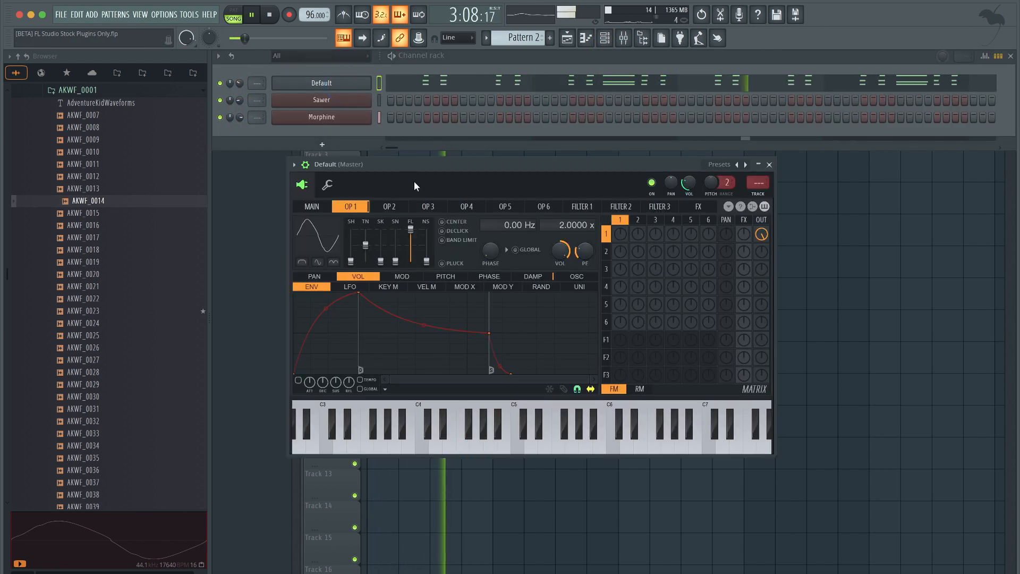
key("space")
left_click_drag(100, 214, 103, 216)
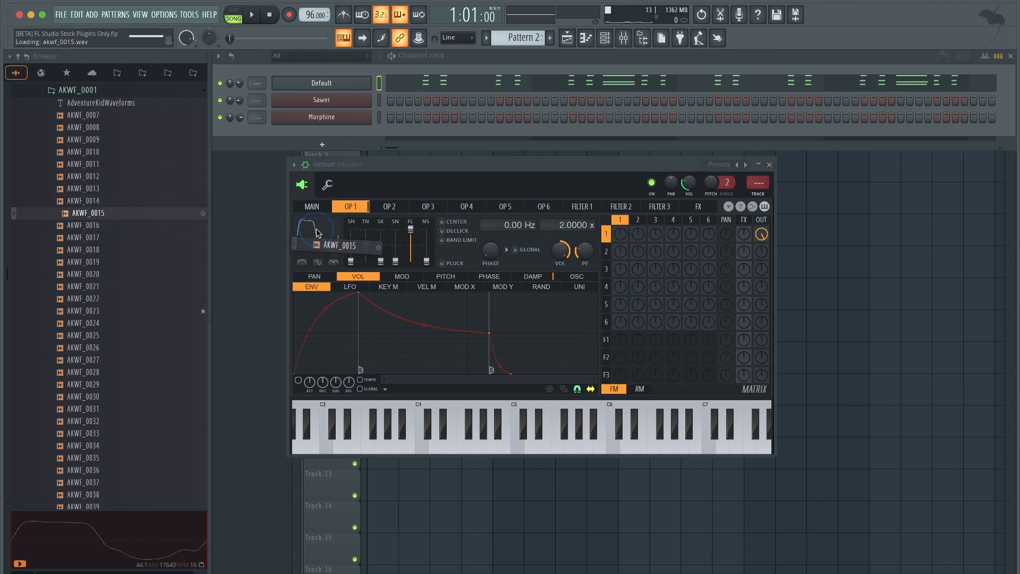
left_click_drag(317, 232, 317, 233)
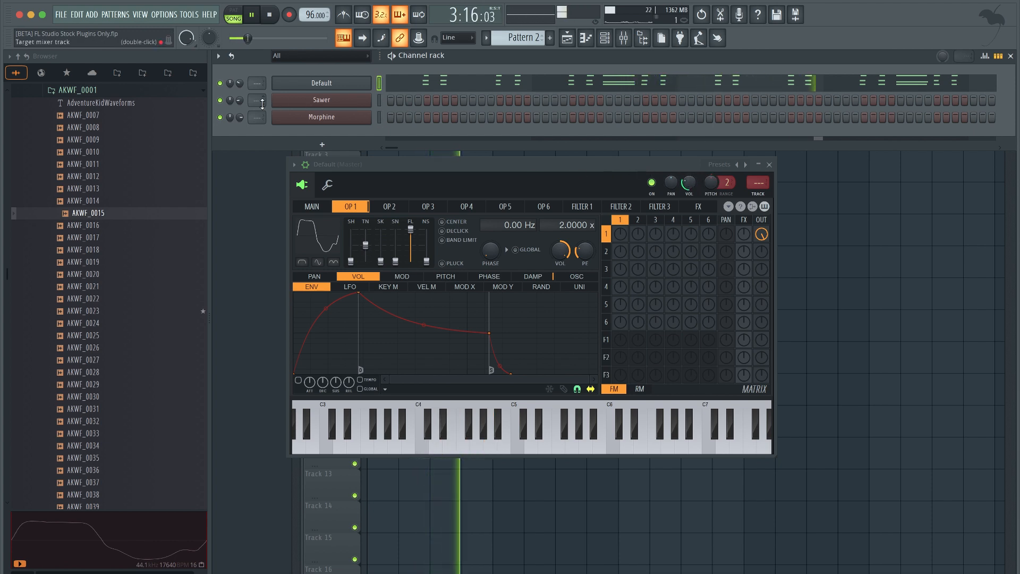
- Set the Morphine channel's volume to about 96% and the Sawer channel's to about 20%, and save the project
left_click_drag(241, 117, 238, 97)
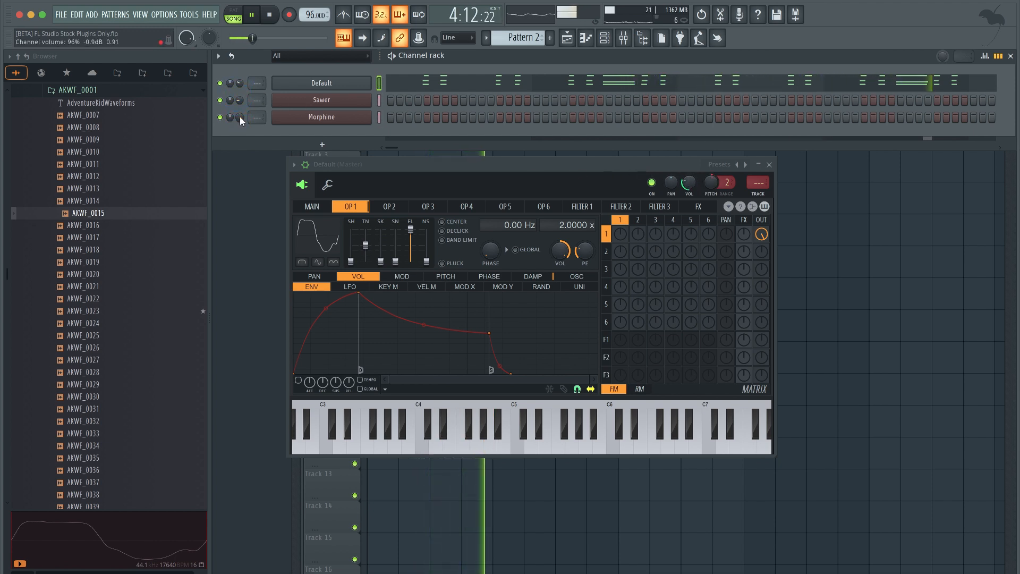
key("super+s")
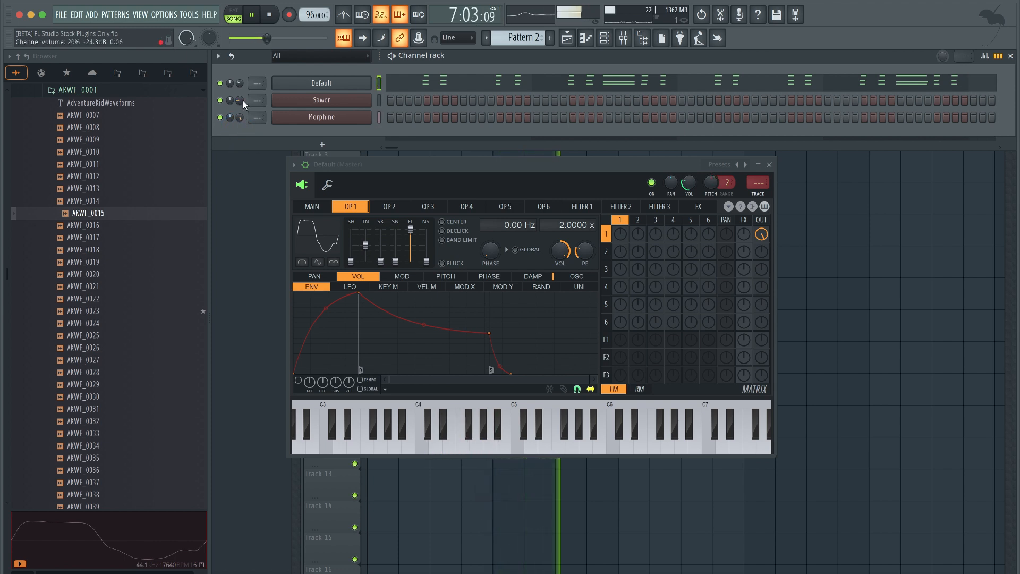
key("F5")
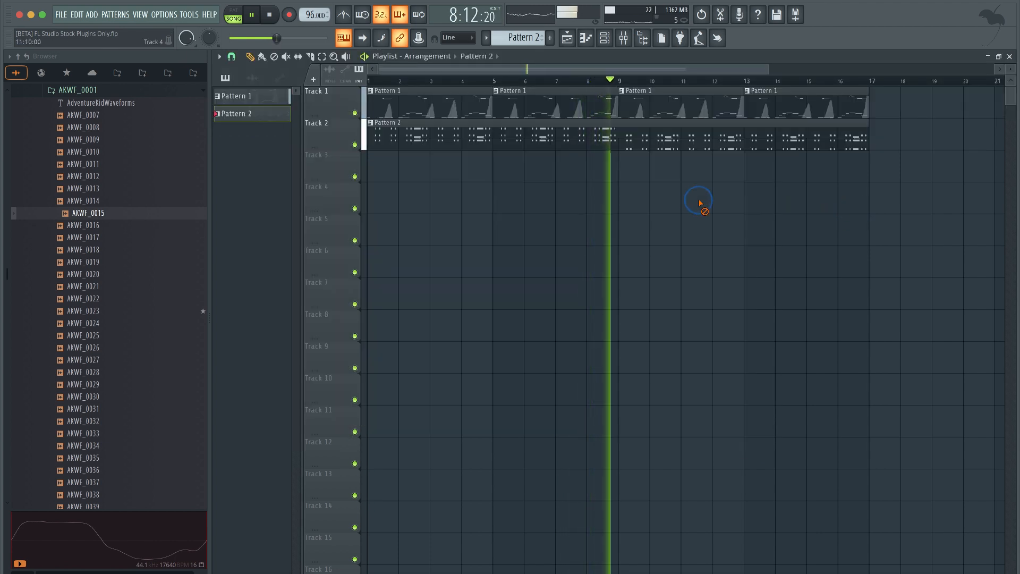
key("super+s")
- Route the Default, Sawer and Morphine channels together to mixer tracks 3, 4 and 5
left_click(609, 41)
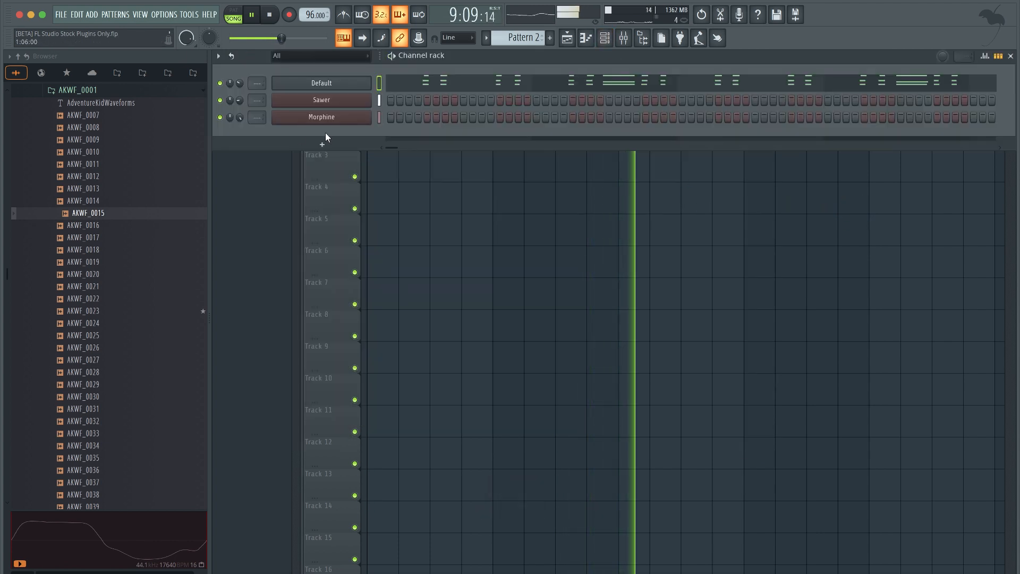
left_click_drag(380, 116, 380, 84)
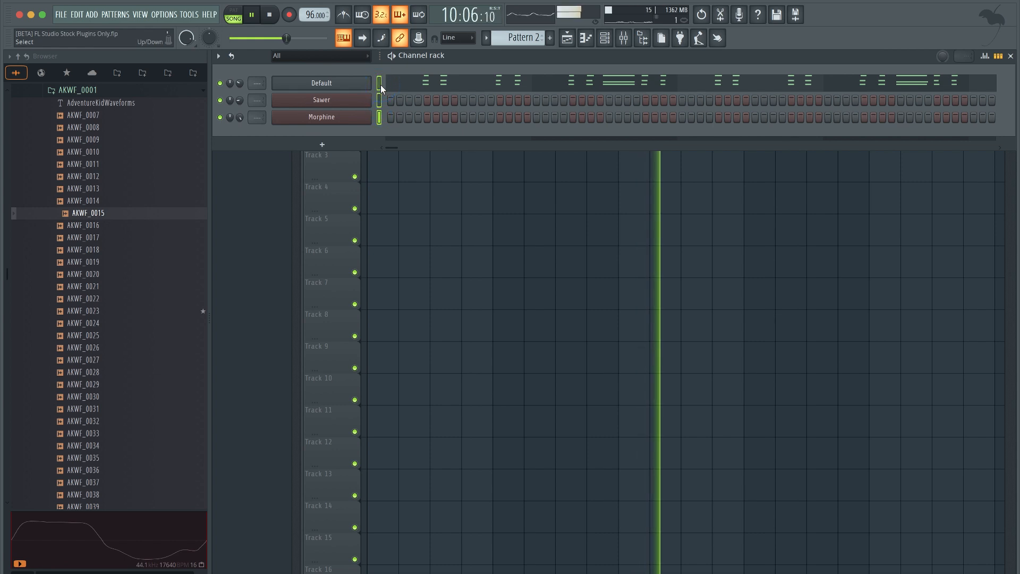
key("super+l")
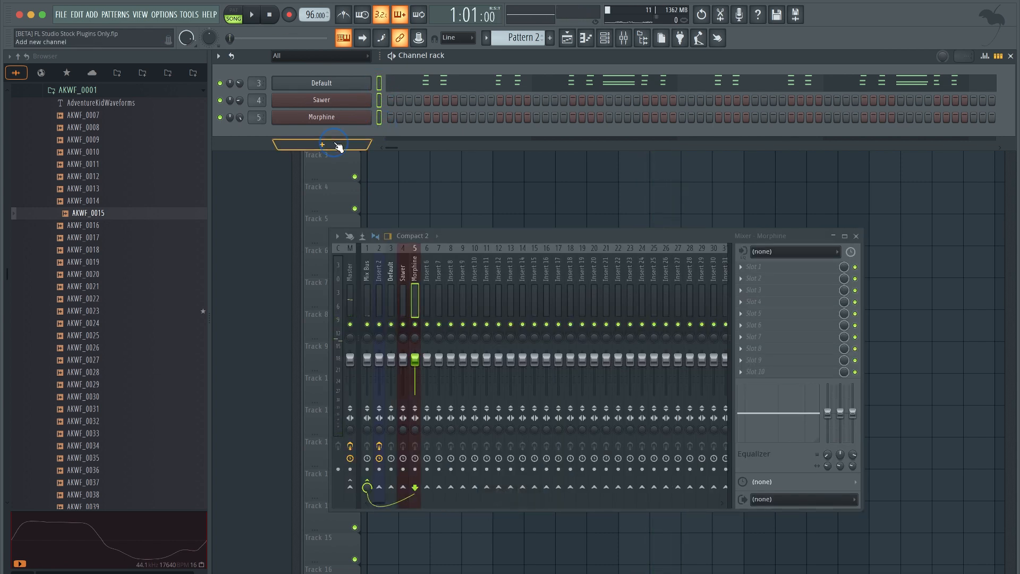
- Add a second Morphine channel with the KBD Crystal EP FG keyboard preset and route it to mixer track 6
left_click(337, 147)
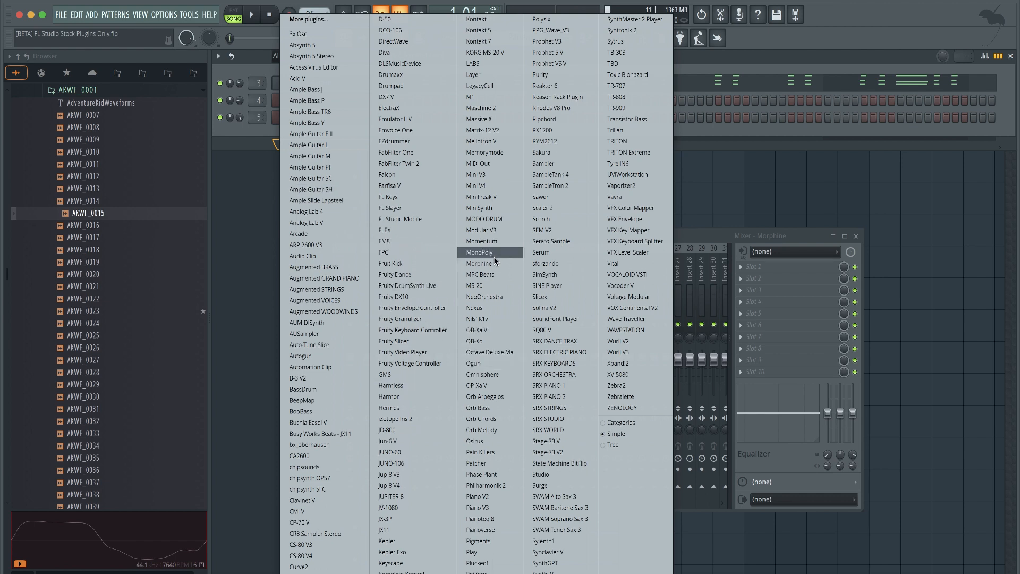
left_click(459, 263)
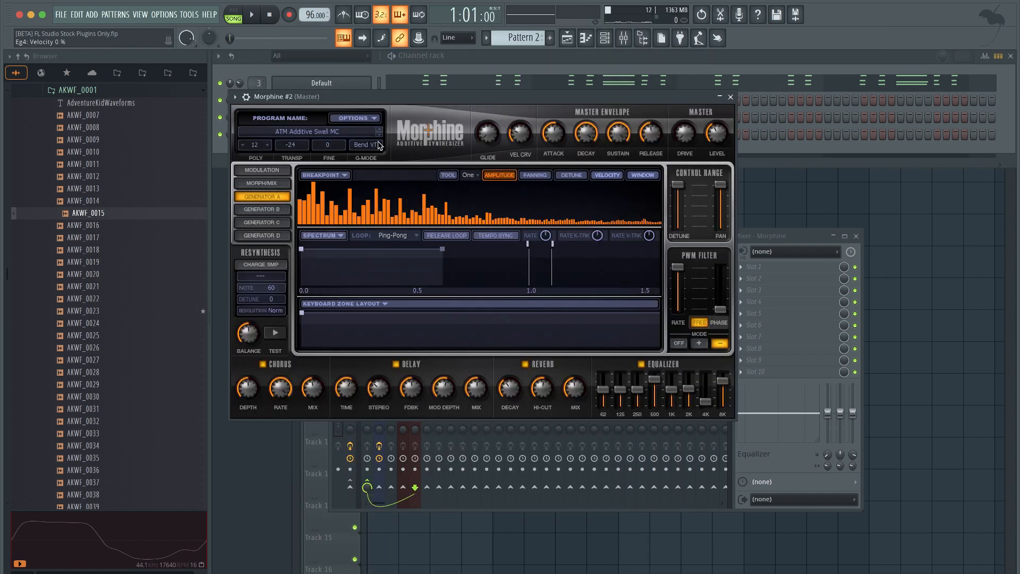
left_click(347, 133)
left_click(399, 215)
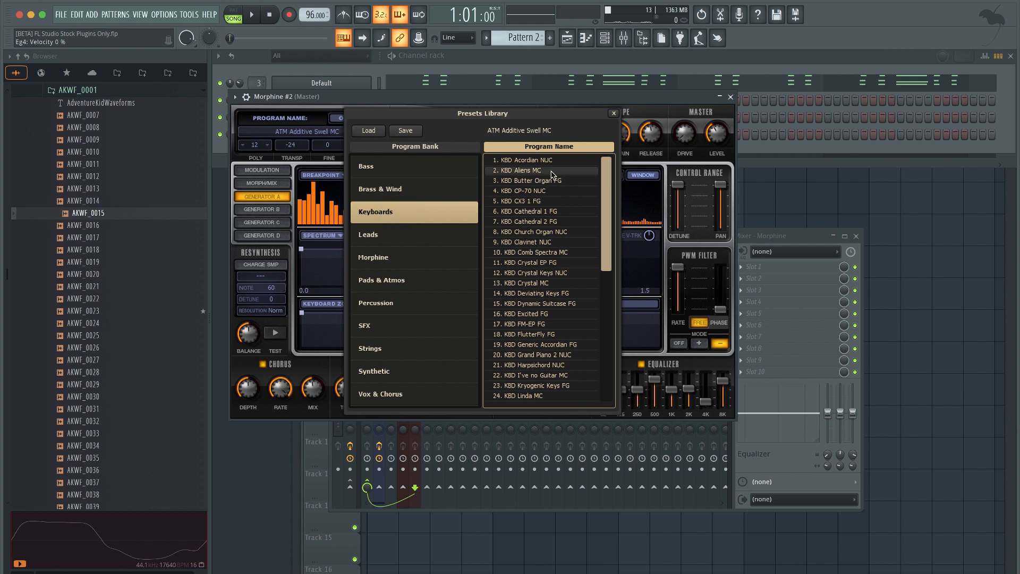
left_click(545, 190)
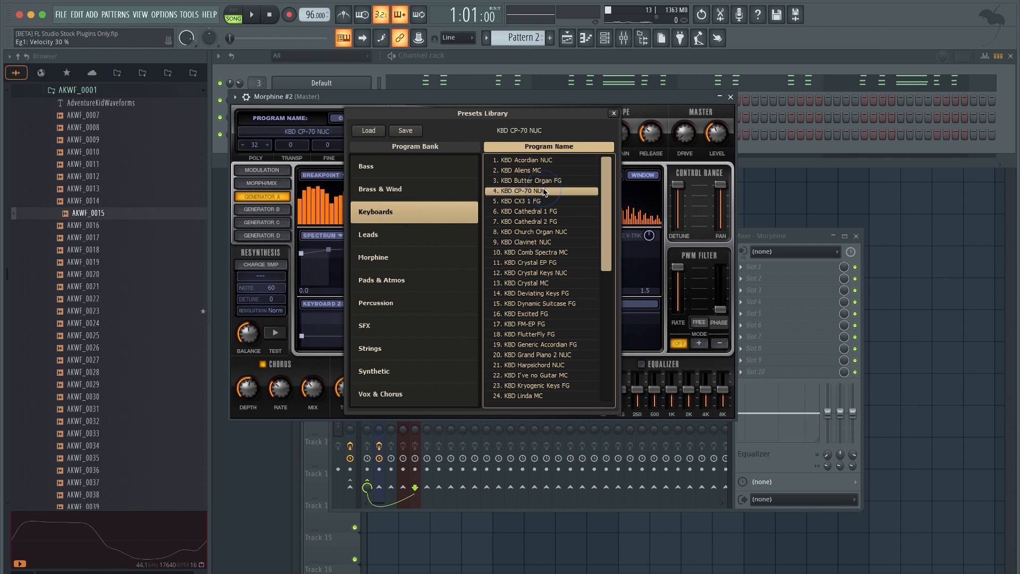
double_click(534, 263)
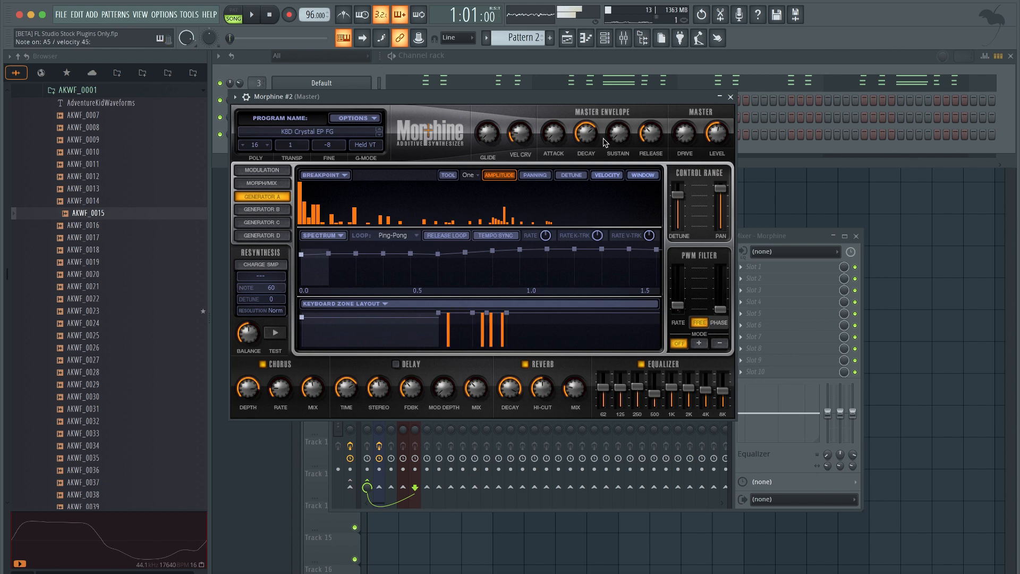
left_click(731, 97)
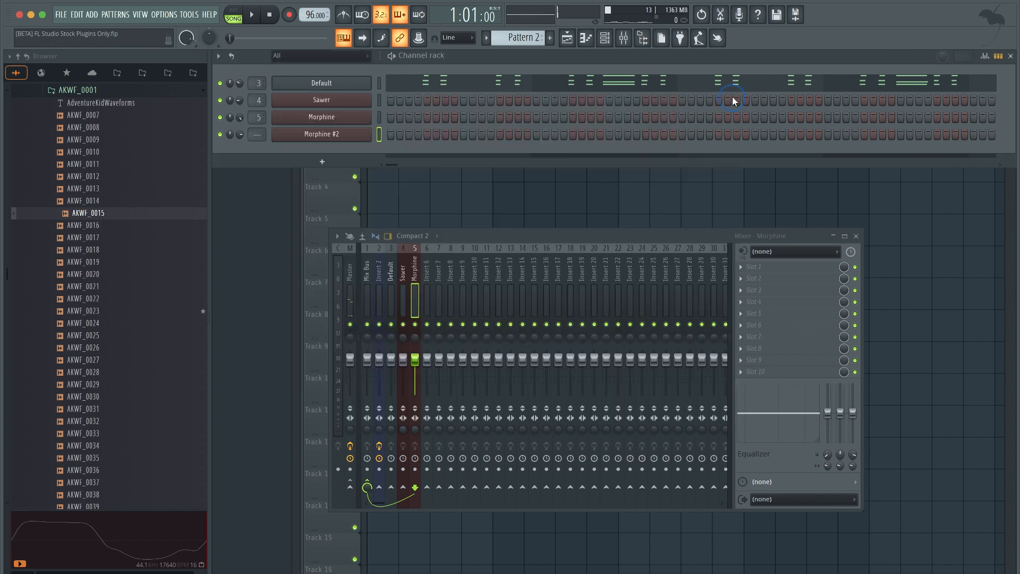
- Turn on the chorus in Sawer during song playback, return to the playlist and save the project
left_click(348, 102)
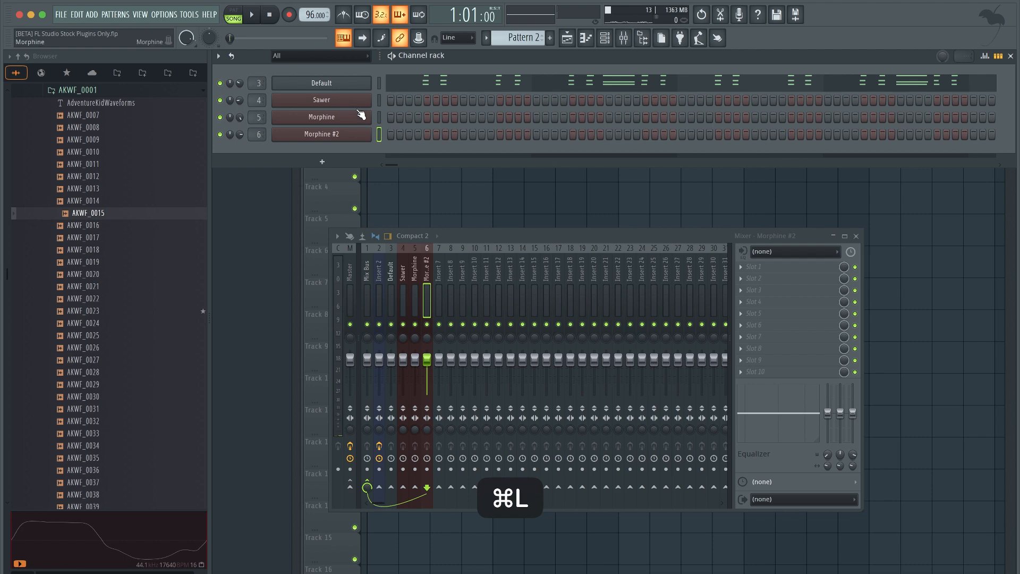
left_click(553, 433)
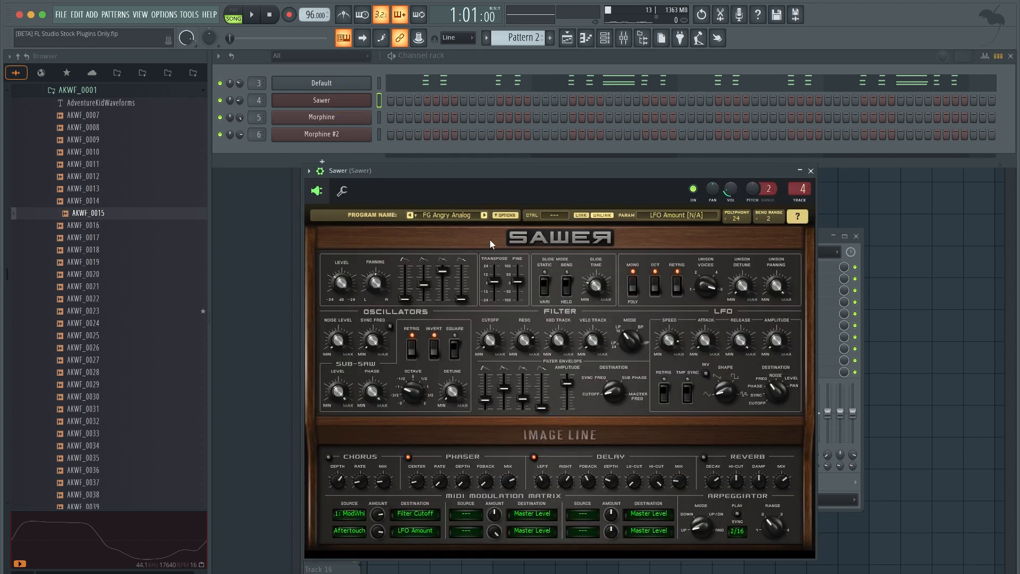
left_click_drag(506, 165, 464, 113)
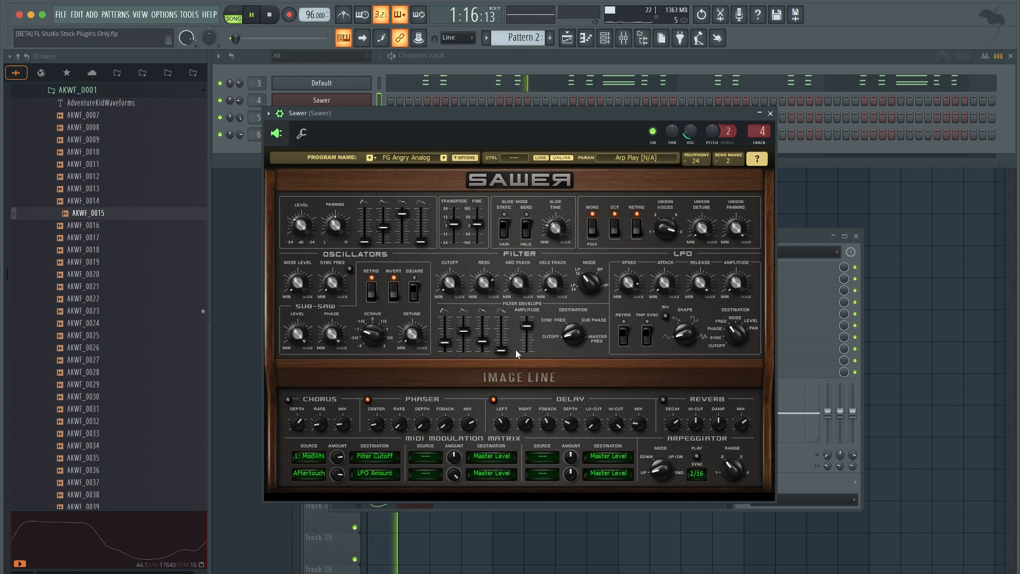
left_click(288, 399)
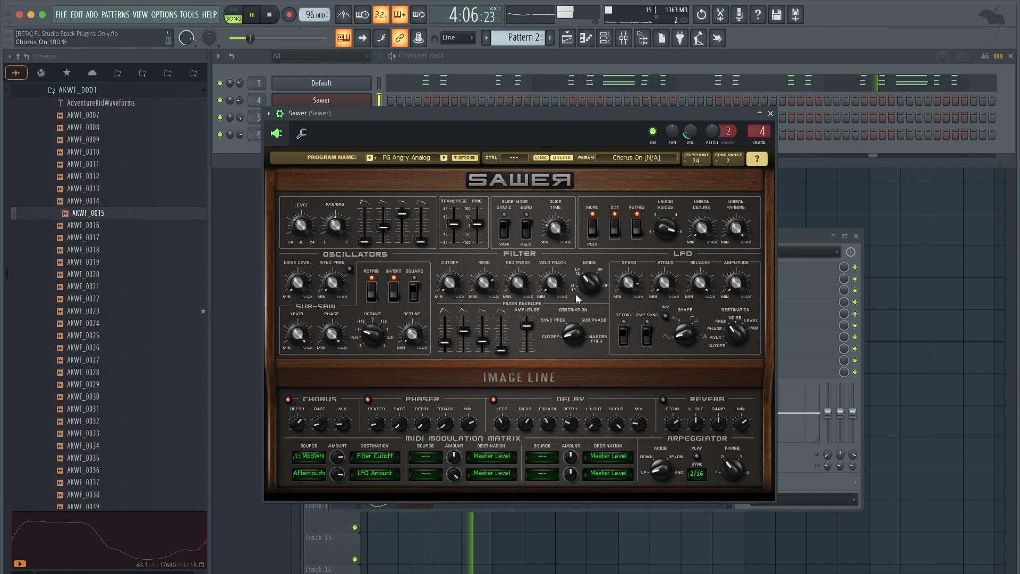
left_click(771, 114)
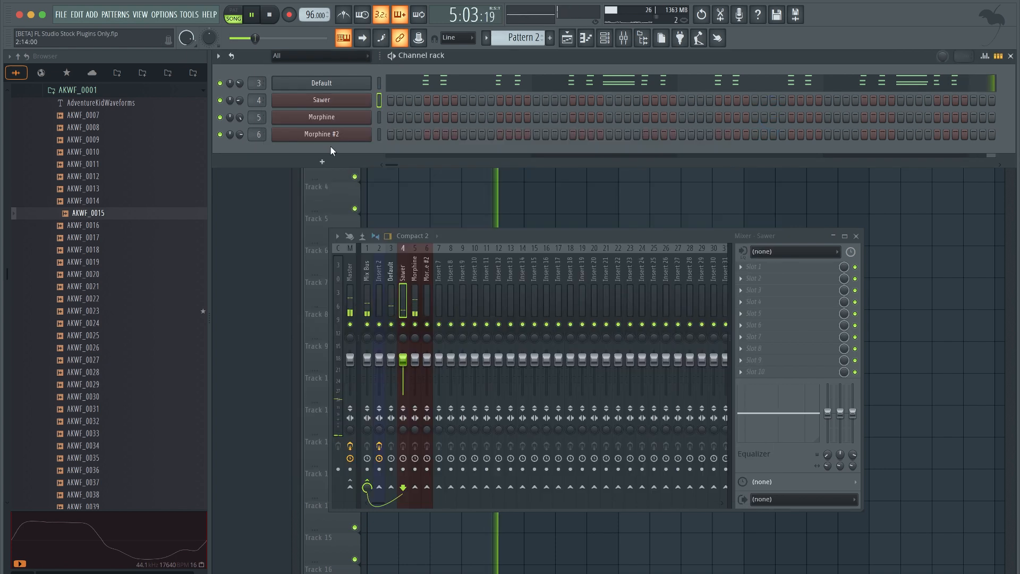
right_click(447, 201)
key("super+s")
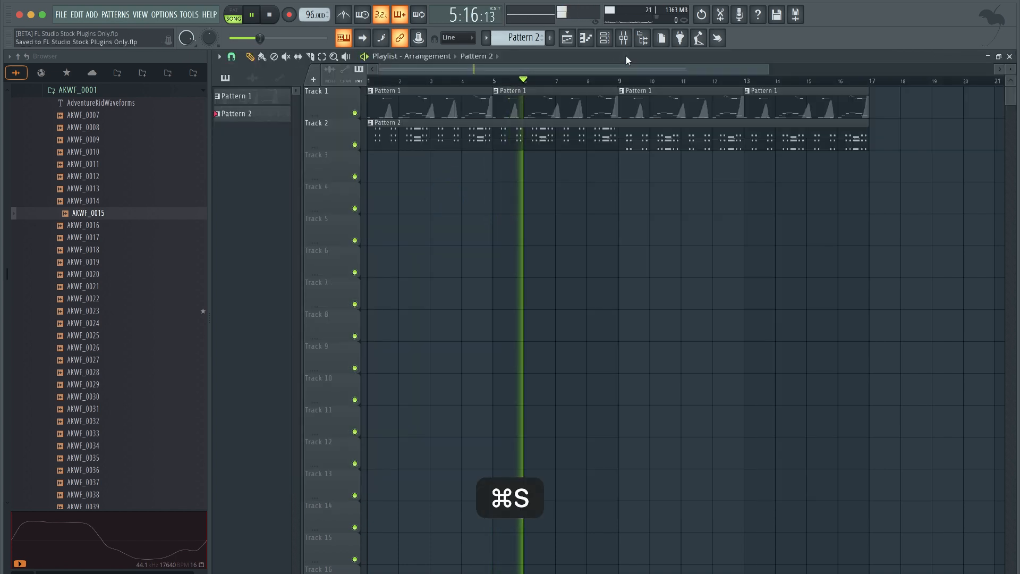
- Record an eight-bar chord part from Morphine #2 into a new Pattern 3 using notes and automation recording, and save the project
left_click(606, 38)
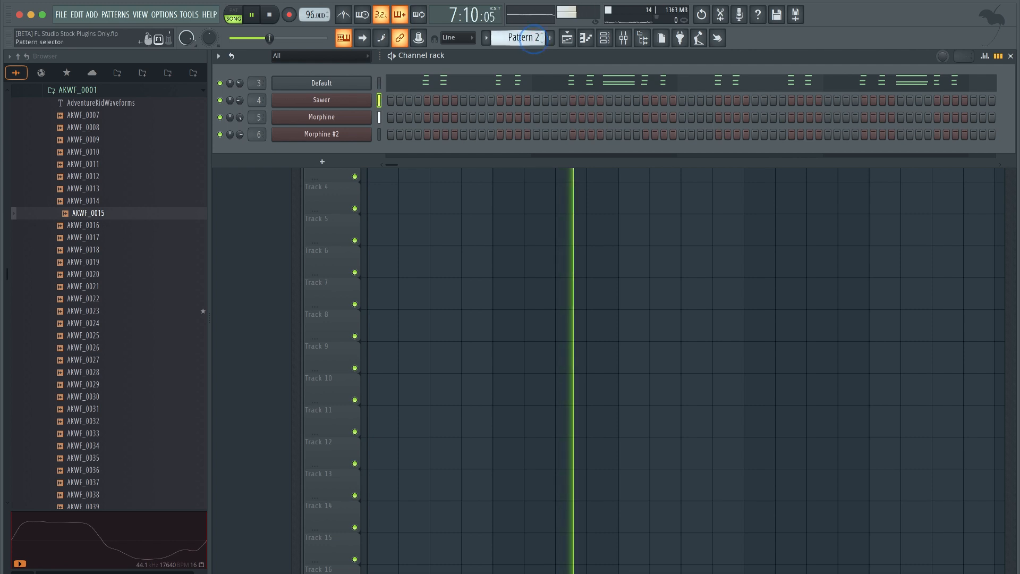
left_click(550, 37)
left_click(379, 134)
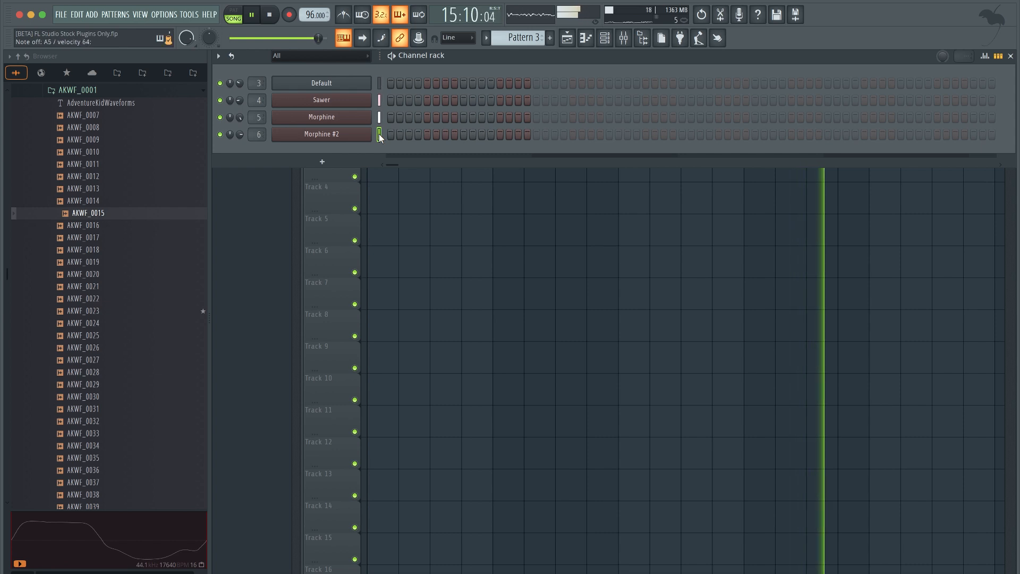
key("space")
left_click(290, 15)
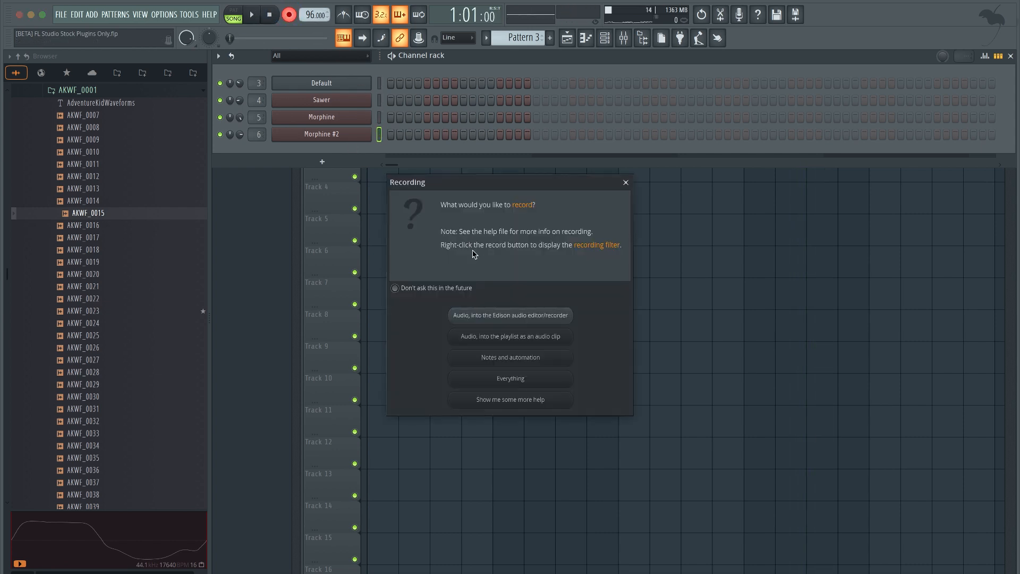
left_click(506, 358)
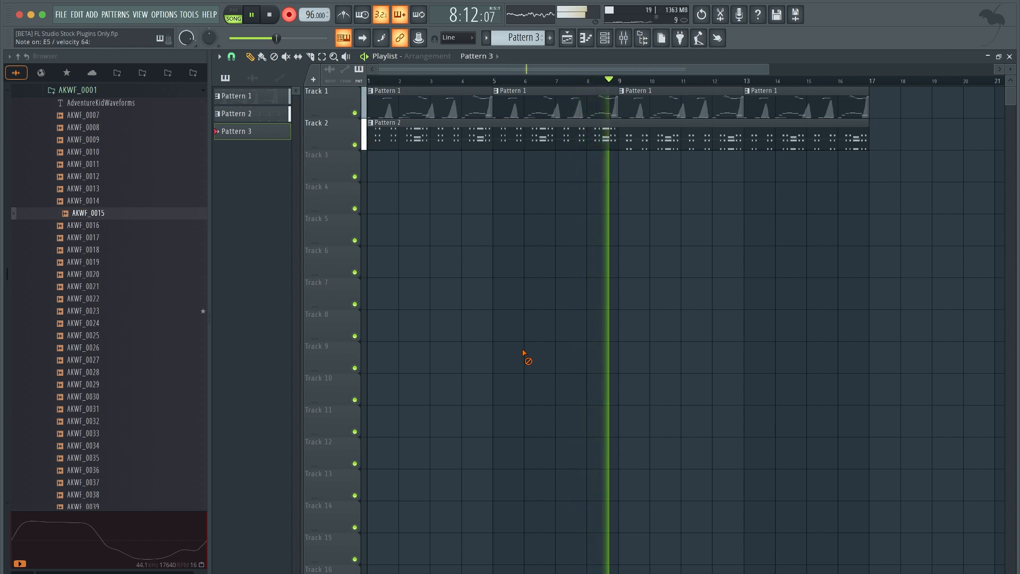
key("space")
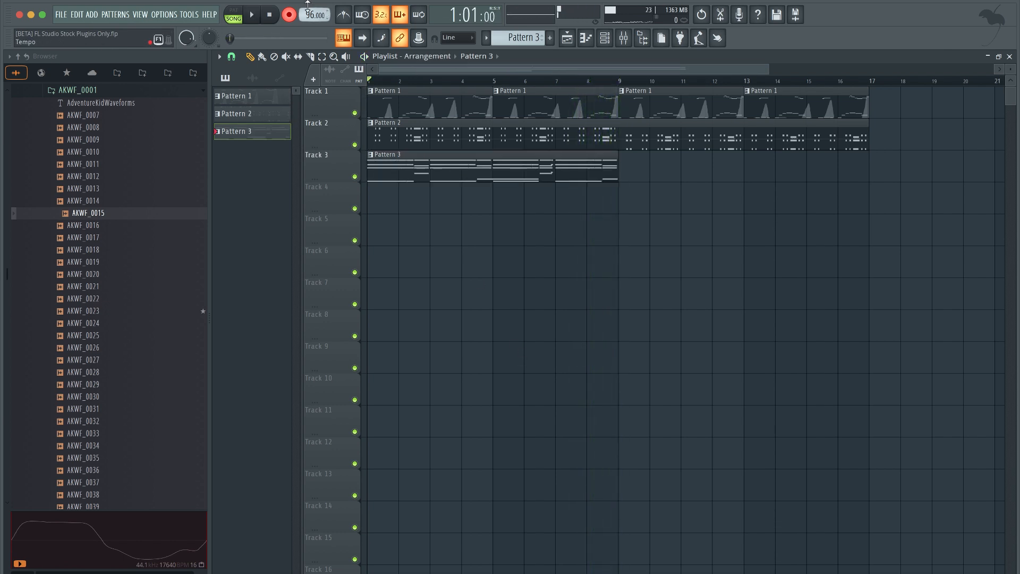
key("super+s")
- Lower the two E4 notes in Pattern 3's Morphine #2 part to C4
double_click(447, 169)
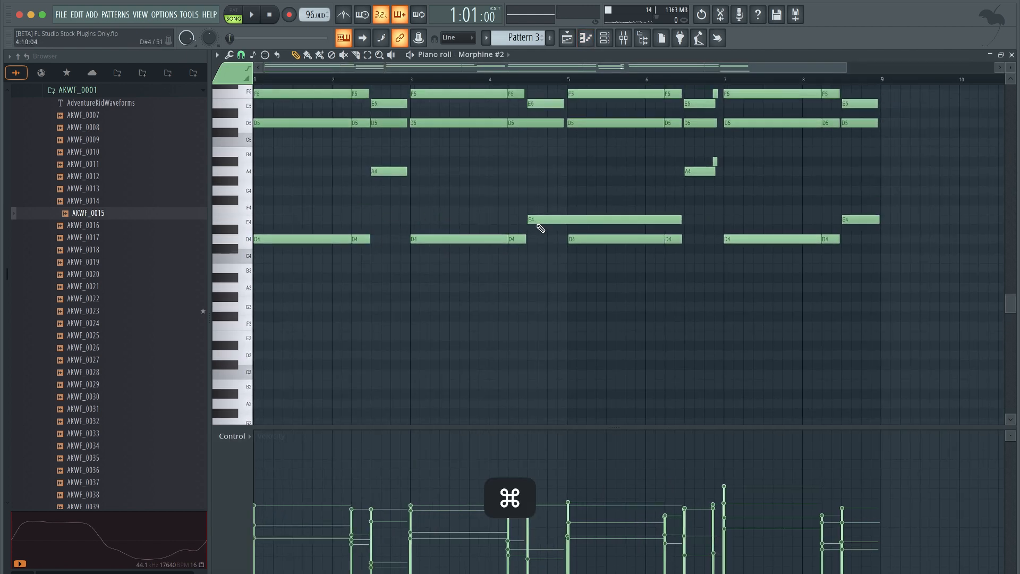
left_click(539, 222, "shift+super")
left_click(872, 220, "shift+super")
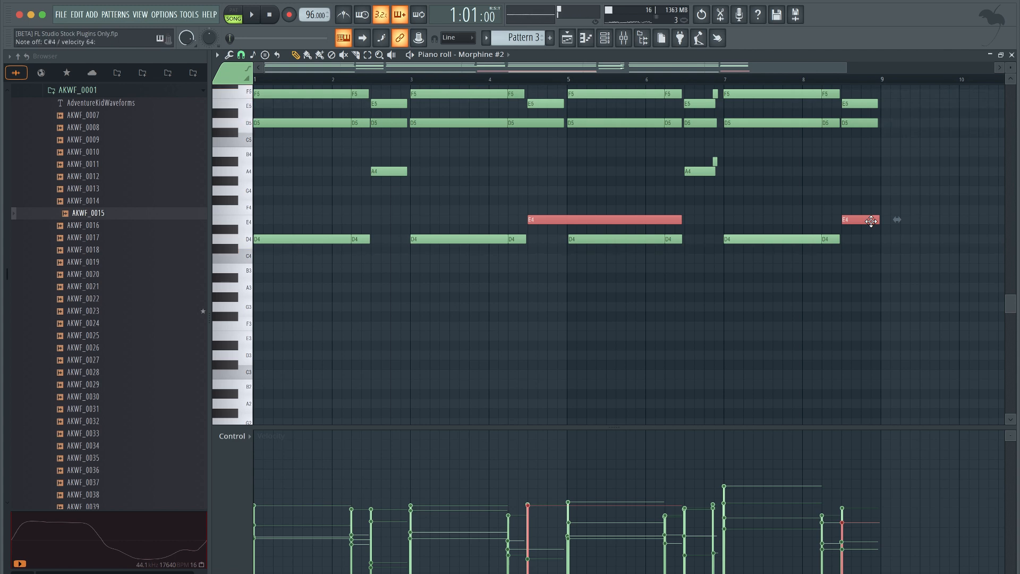
key("shift+Down")
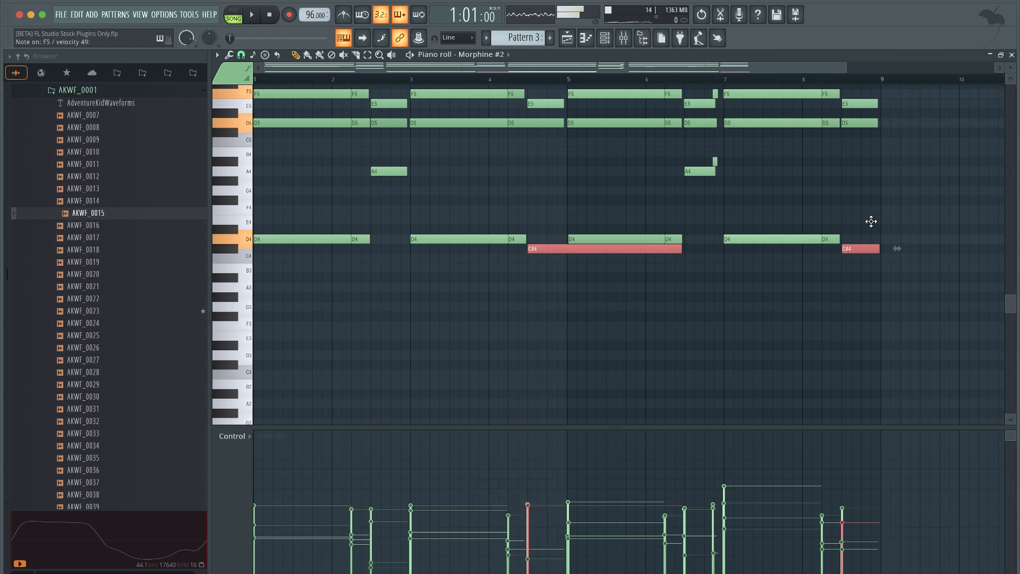
key("shift+Down")
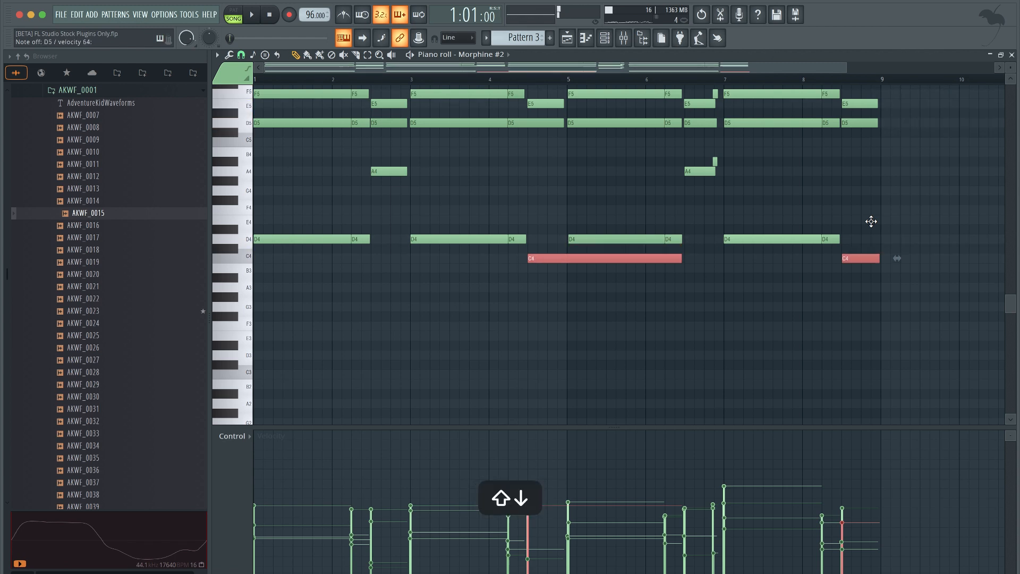
- Audition the edited Pattern 3 chords in the song, deselect the moved notes and save the project
key("space")
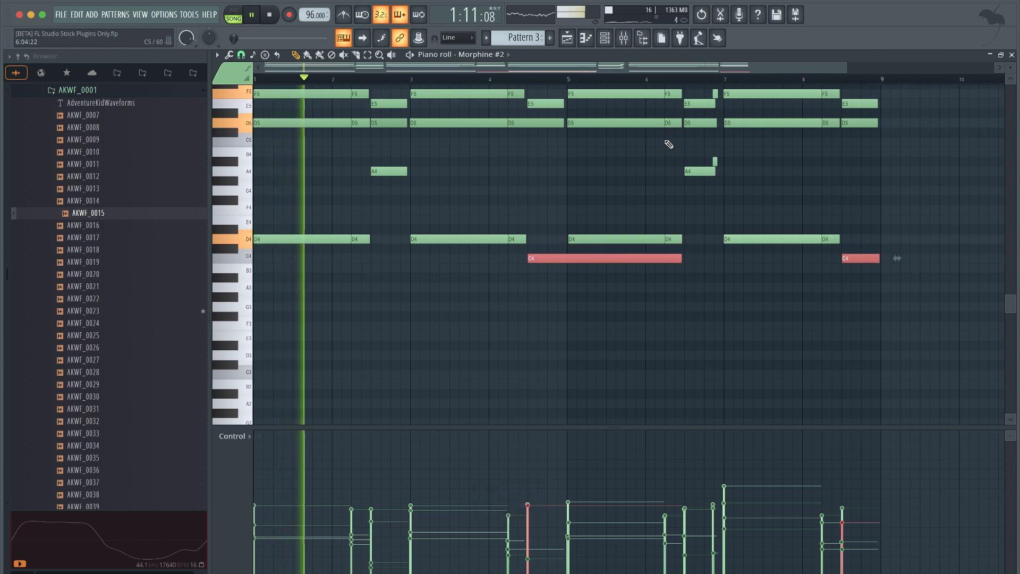
scroll(664, 153, "up", 2)
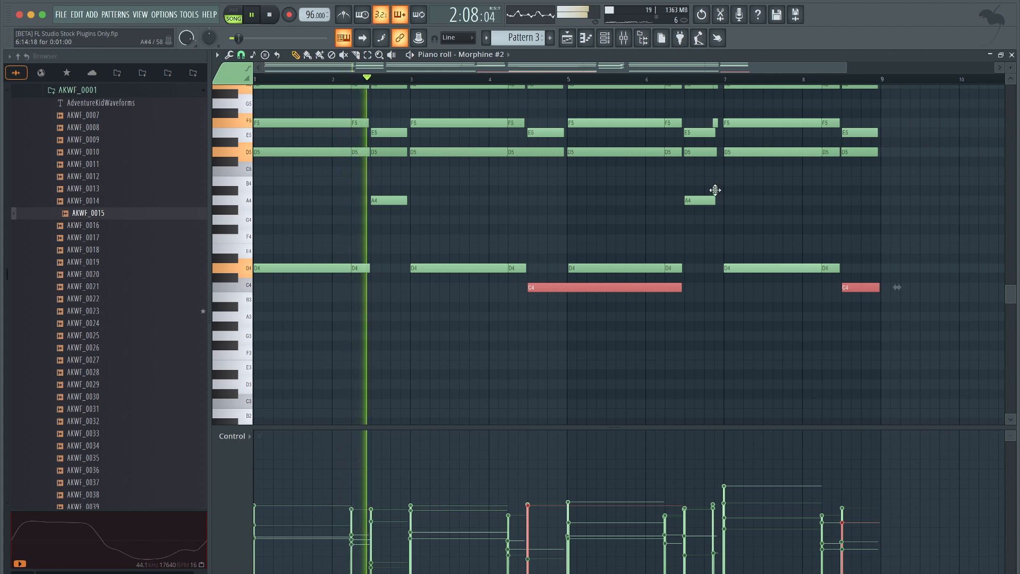
left_click(605, 38)
key("space")
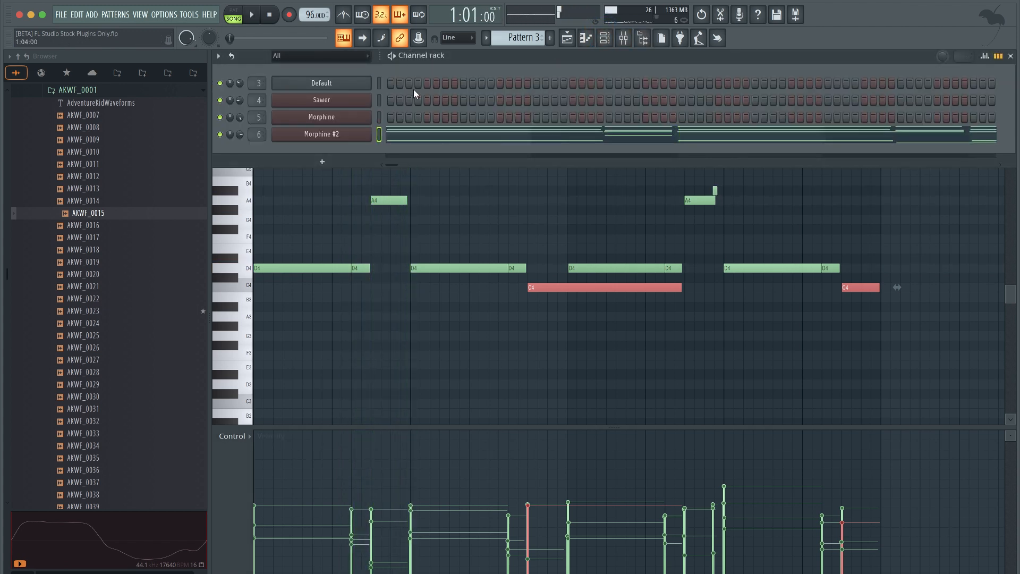
left_click(481, 226)
key("super+s")
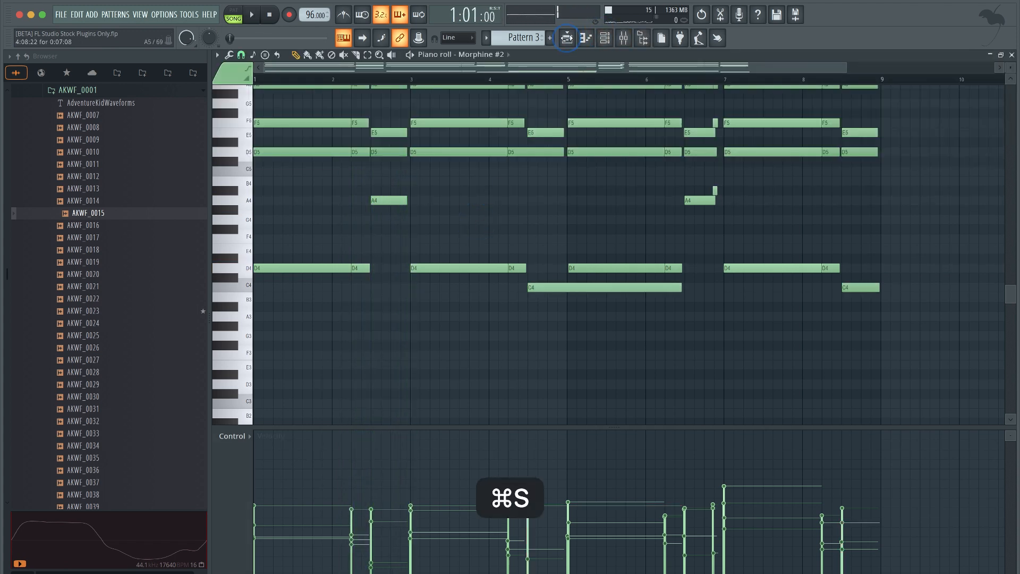
- Transpose all of the Default channel's notes in Pattern 2 up one octave and save the project
left_click(567, 38)
double_click(405, 130)
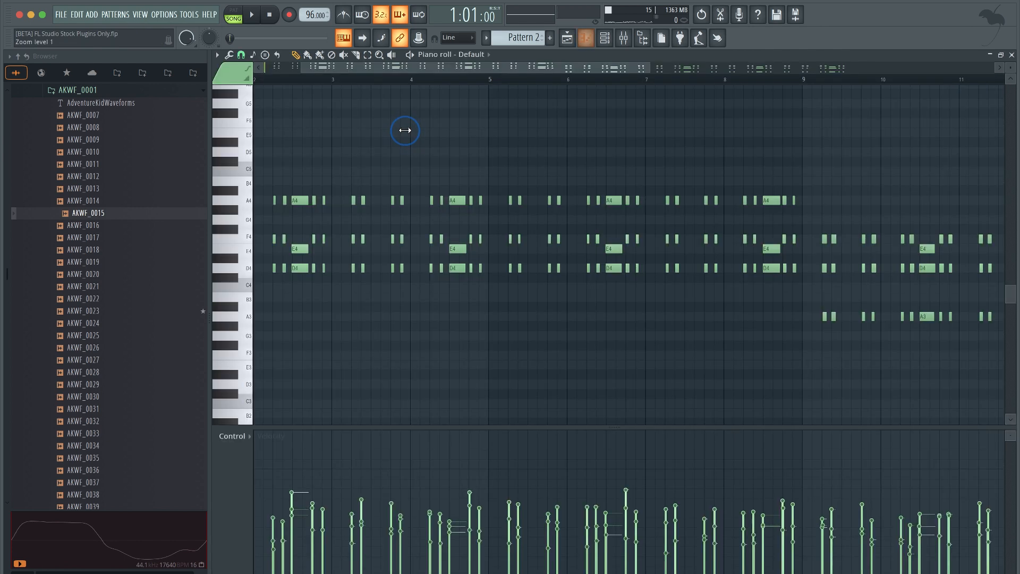
key("super+s")
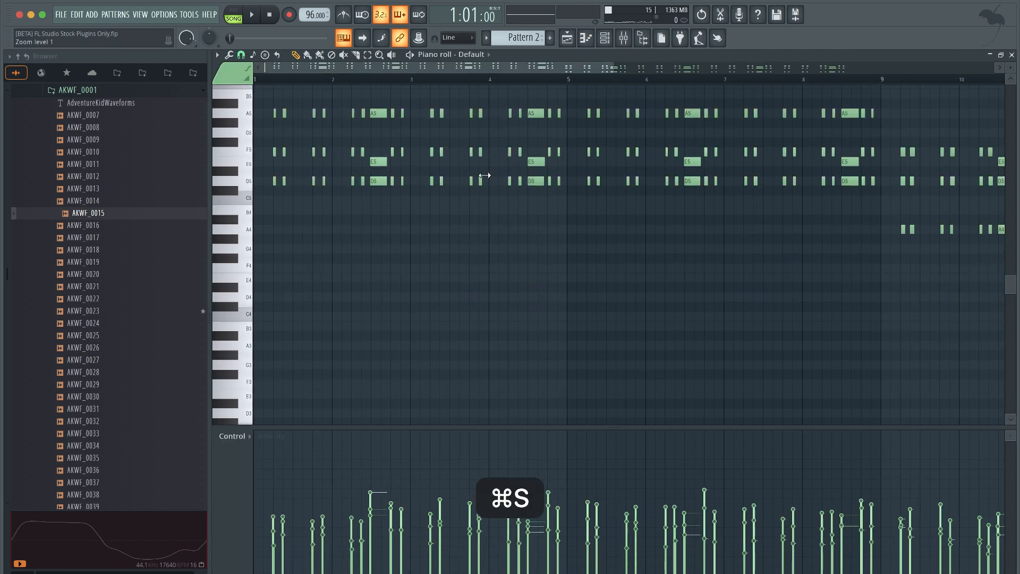
- Set the Default channel's volume to about 26% and Morphine #2's to about 69% during playback, saving the project
left_click(605, 45)
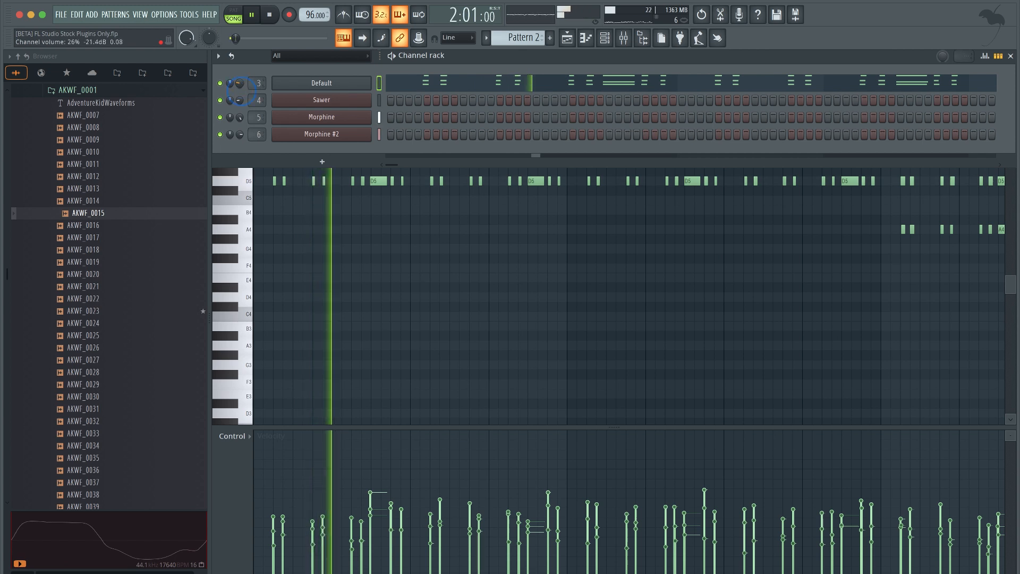
key("super+s")
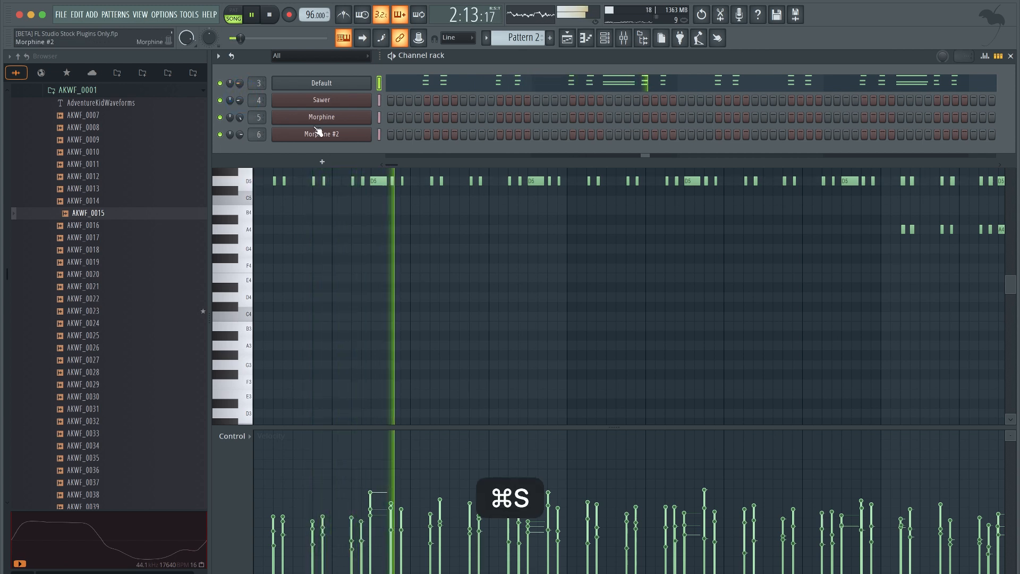
left_click_drag(240, 118, 237, 139)
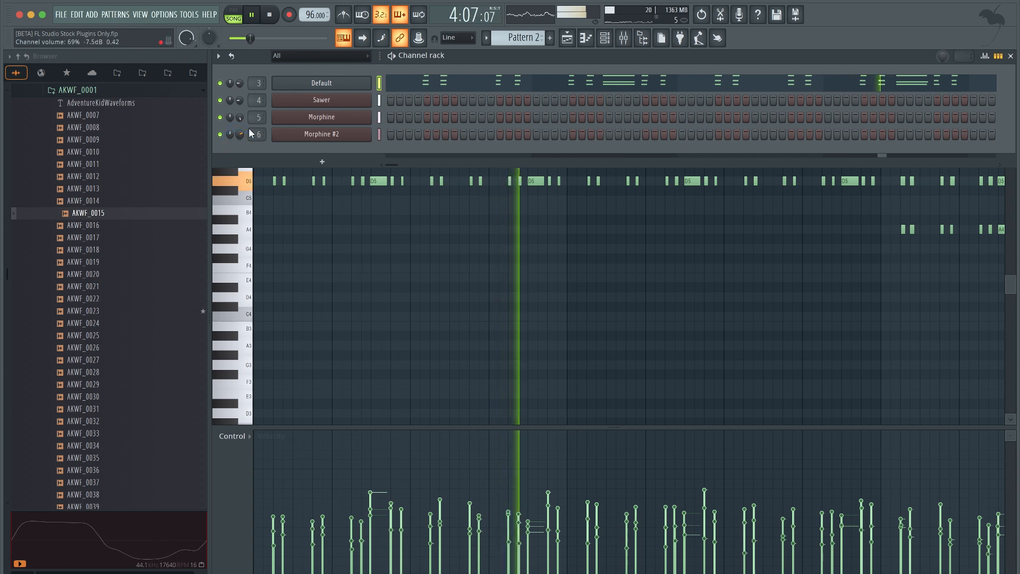
left_click(400, 239)
left_click(570, 41)
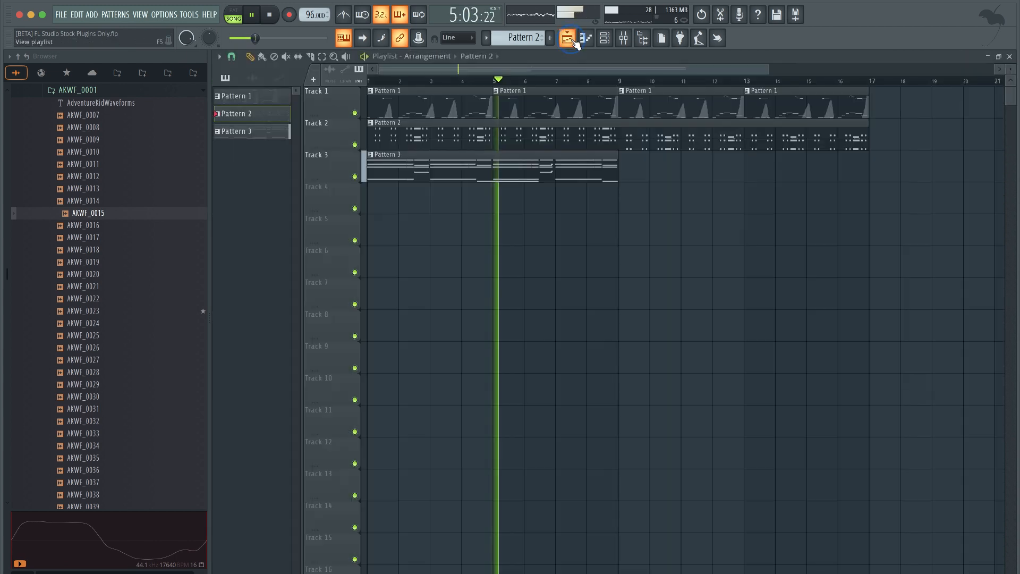
key("space")
- Load the KBD Crystal Keys NUC preset on Morphine #2 and audition it in the song
left_click(603, 43)
left_click(365, 139)
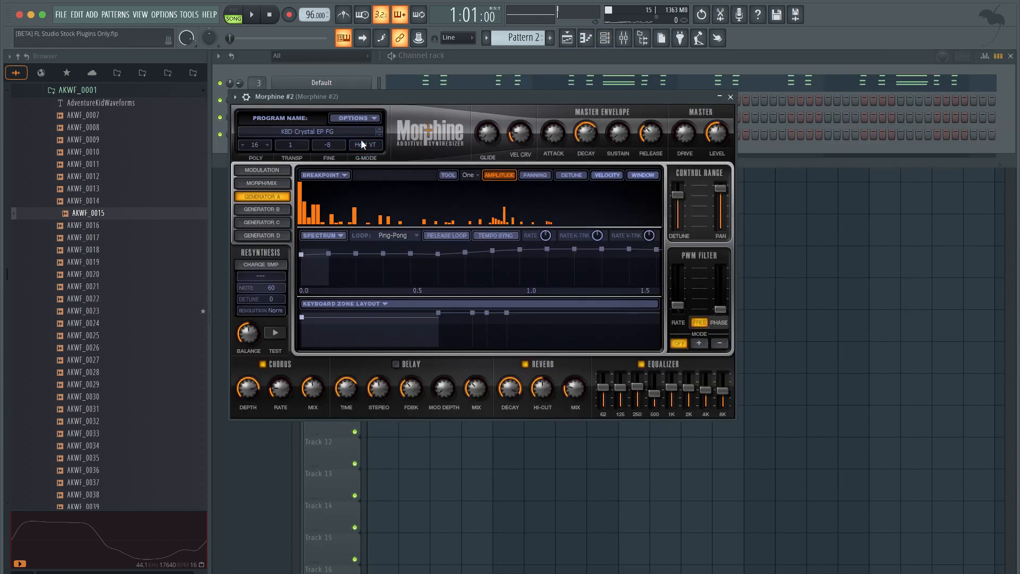
left_click(376, 136)
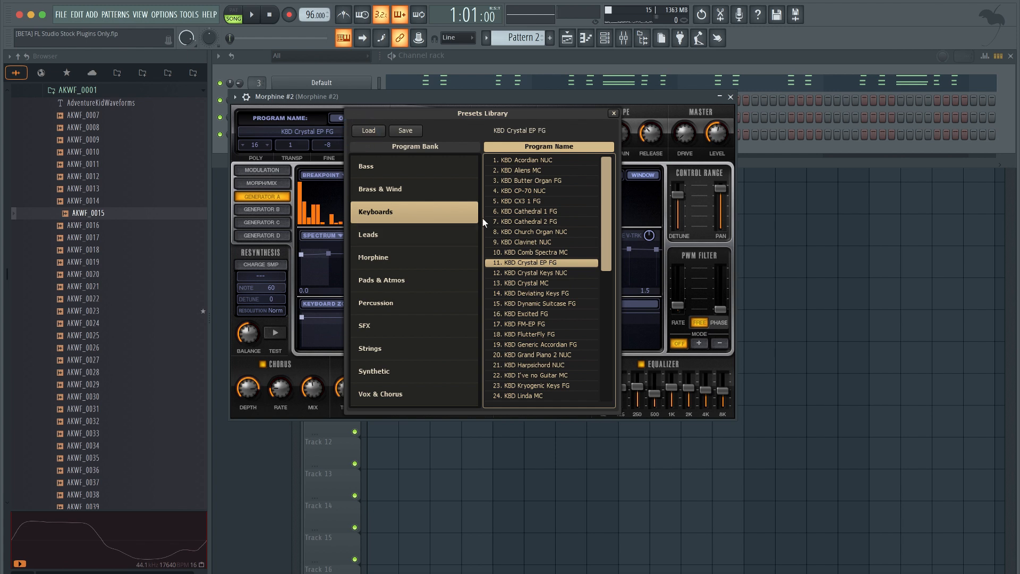
double_click(530, 272)
key("space")
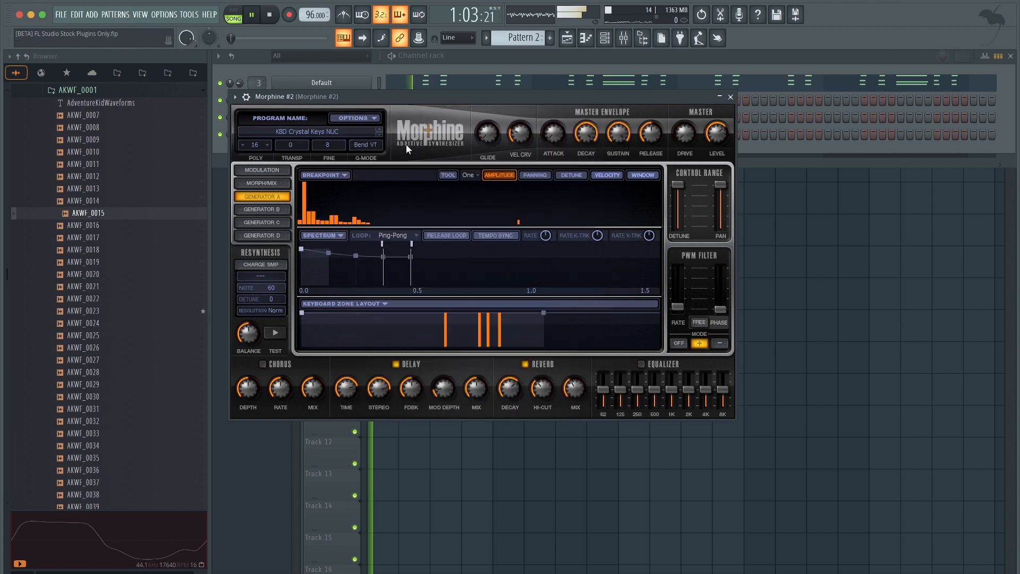
key("space")
- Lower Morphine #2's channel volume to about 21%, then switch it to the KBD Crystal MC preset with a 2.5 dB master level
left_click(731, 97)
key("space")
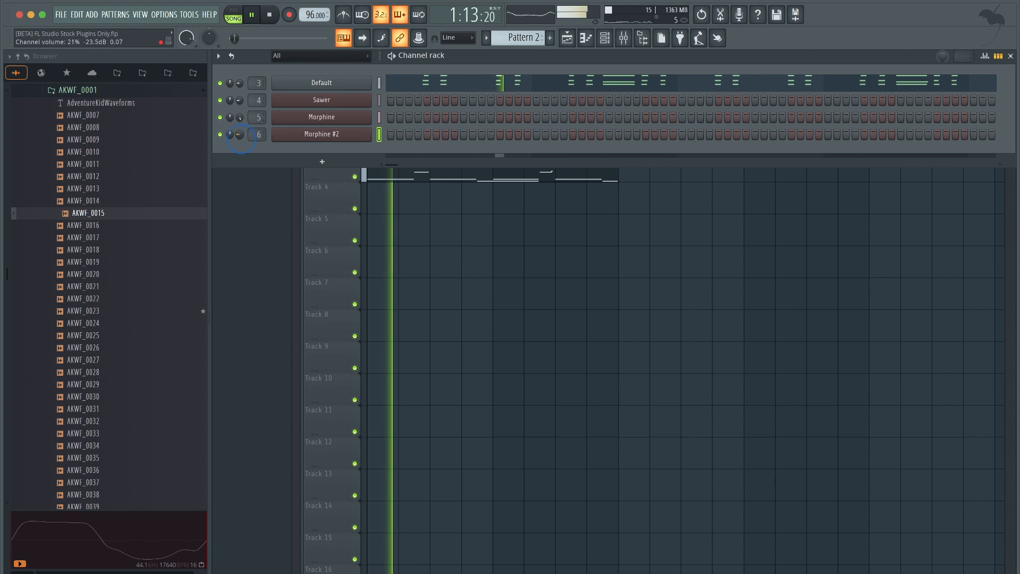
left_click(299, 134)
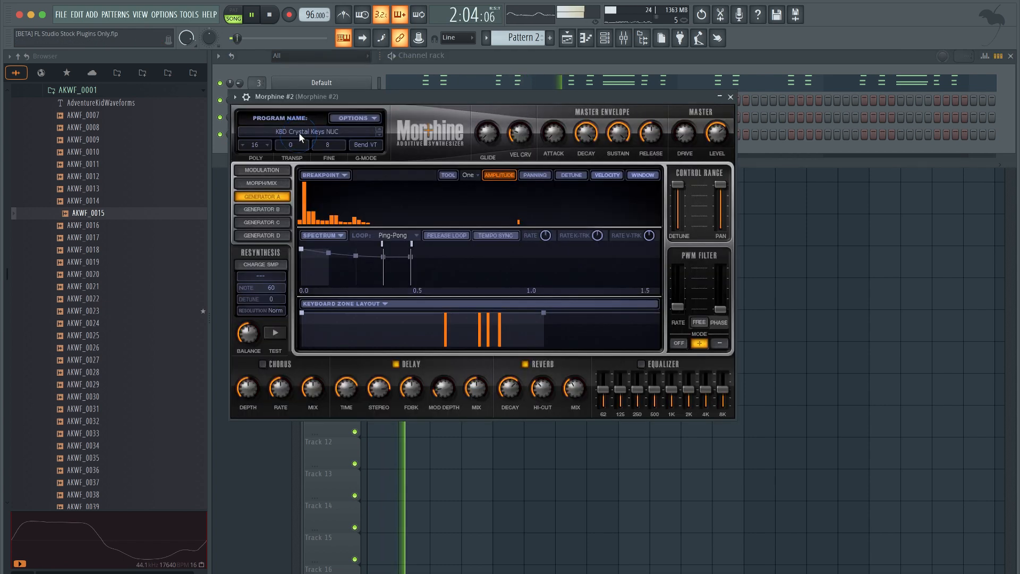
left_click(378, 135)
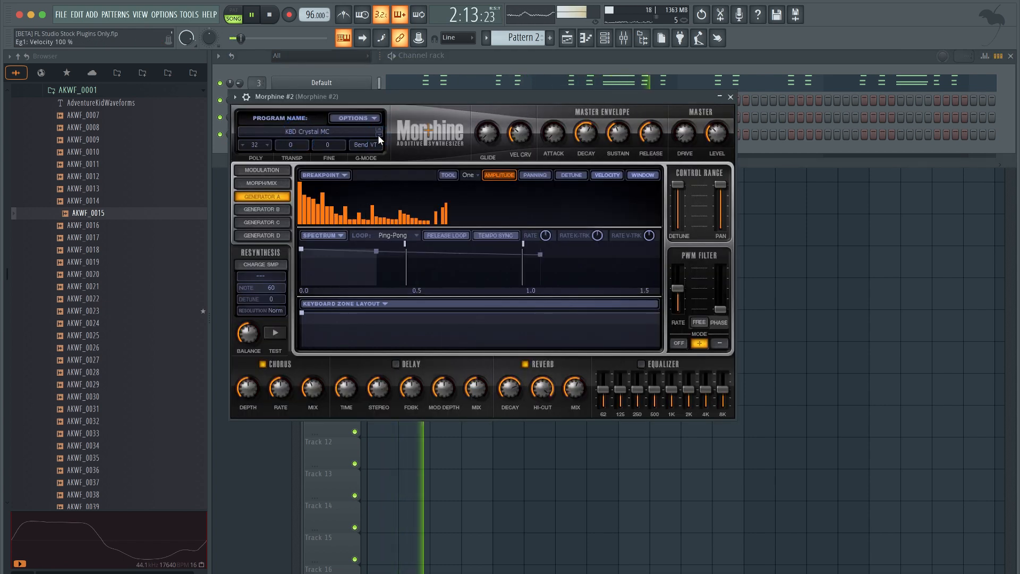
left_click(718, 133)
left_click_drag(717, 132, 717, 127)
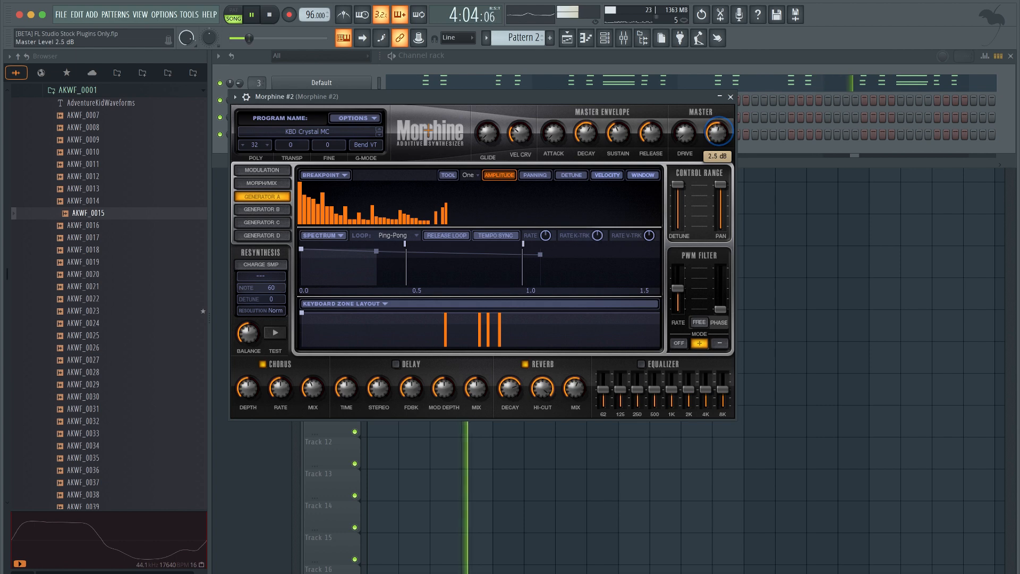
left_click(731, 98)
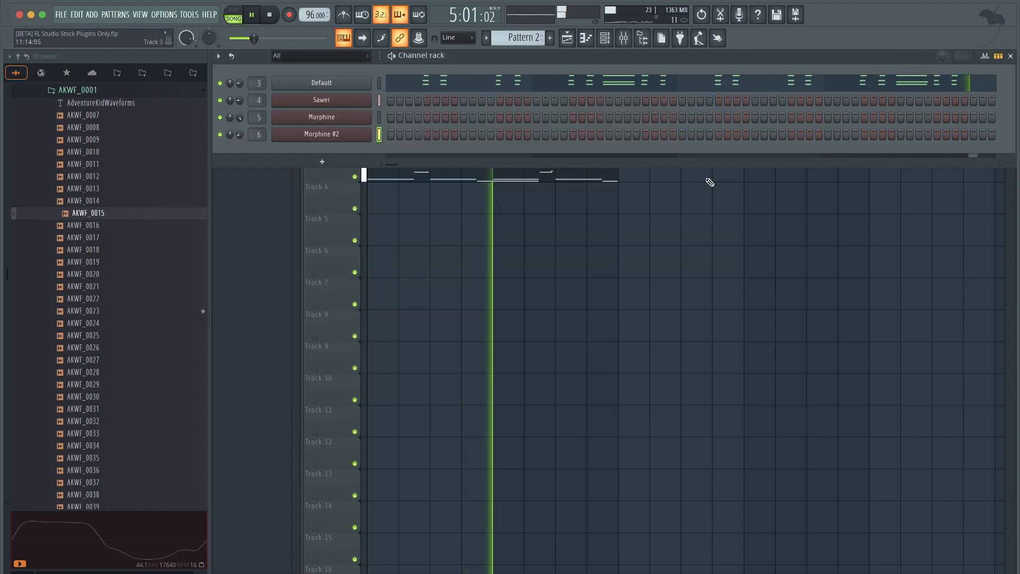
- Duplicate the Pattern 3 clip on Track 3 so it also covers bars 9 to 16, and save the project
right_click(701, 185)
key("super+s")
left_click_drag(627, 170, 589, 170)
key("super+b")
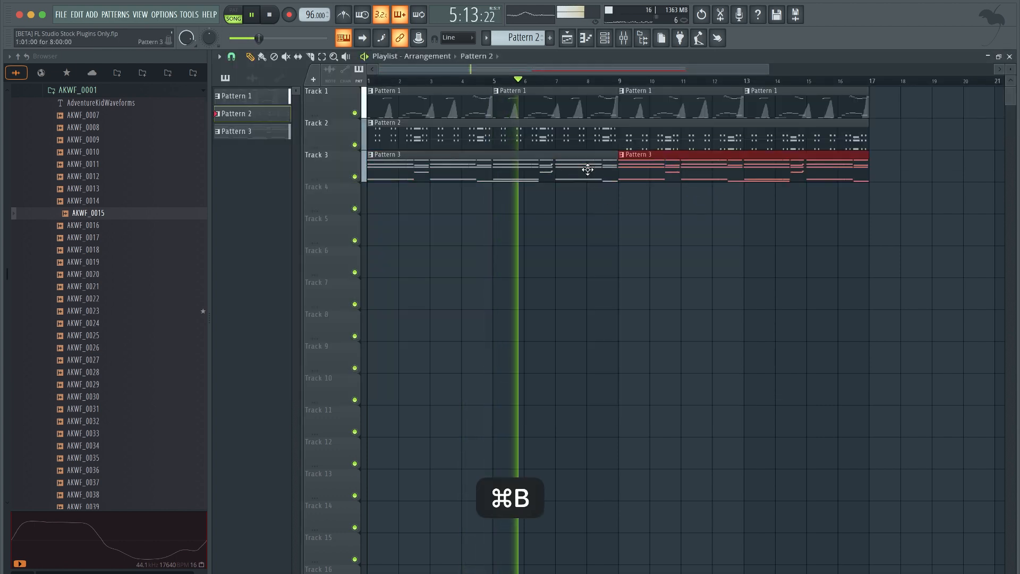
right_click(622, 229)
key("super+s")
- Try the AKWF_0016, AKWF_0017 and AKWF_0018 waveforms in the Default Sytrus's operator 1, testing its self-modulation
left_click(605, 39)
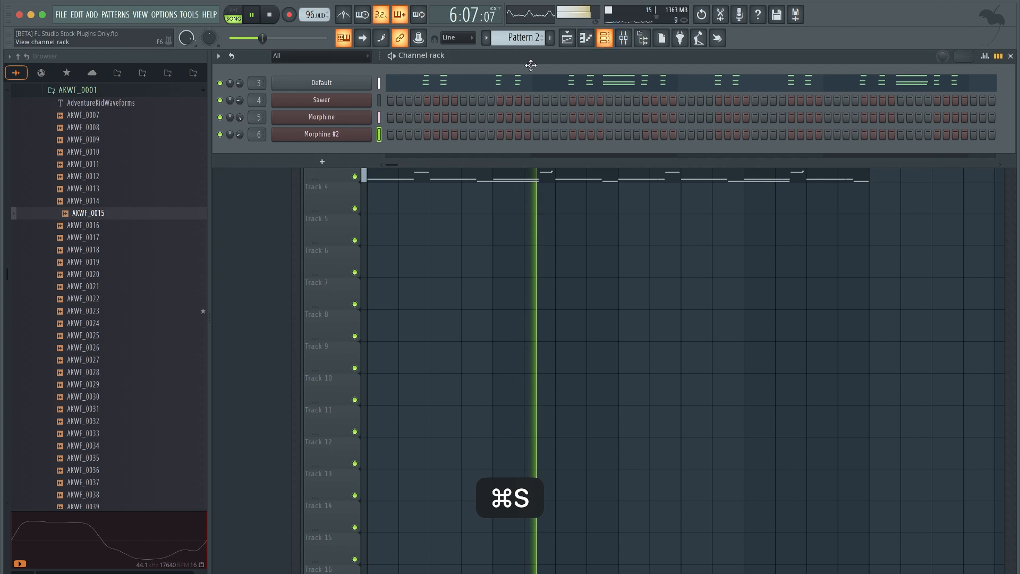
left_click(347, 83)
left_click(101, 228)
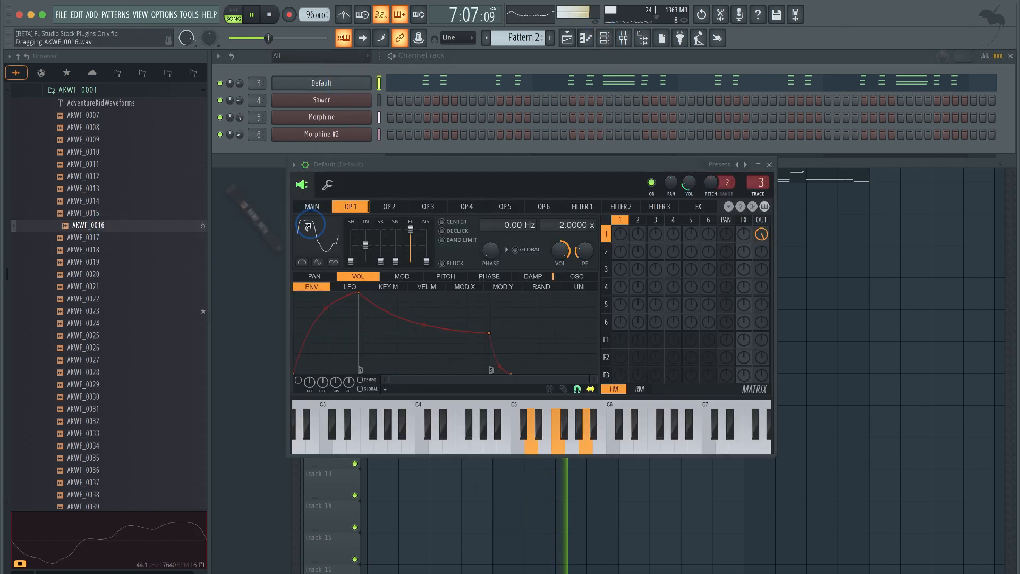
left_click_drag(120, 236, 308, 232)
left_click_drag(621, 234, 617, 179)
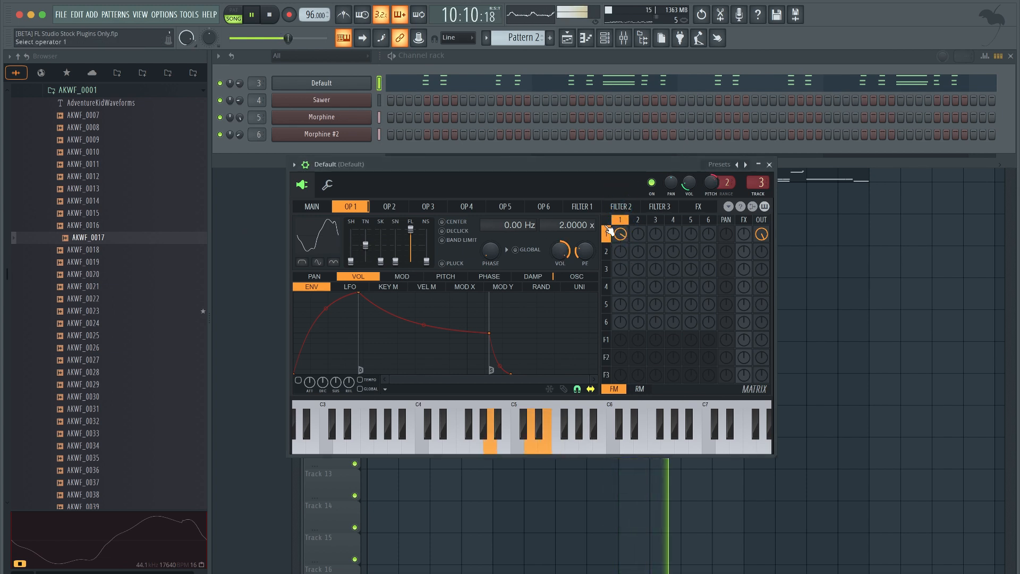
left_click_drag(181, 250, 313, 245)
left_click(621, 235)
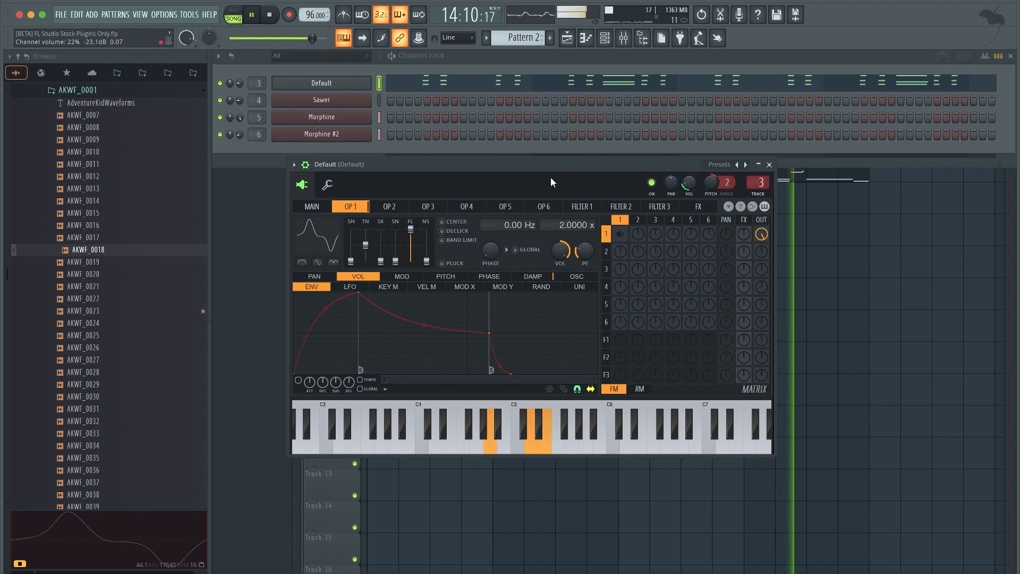
- Load the AKWF_0019 waveform into Sytrus operator 1 and set its frequency ratio to 1.0000x
left_click_drag(127, 262, 312, 234)
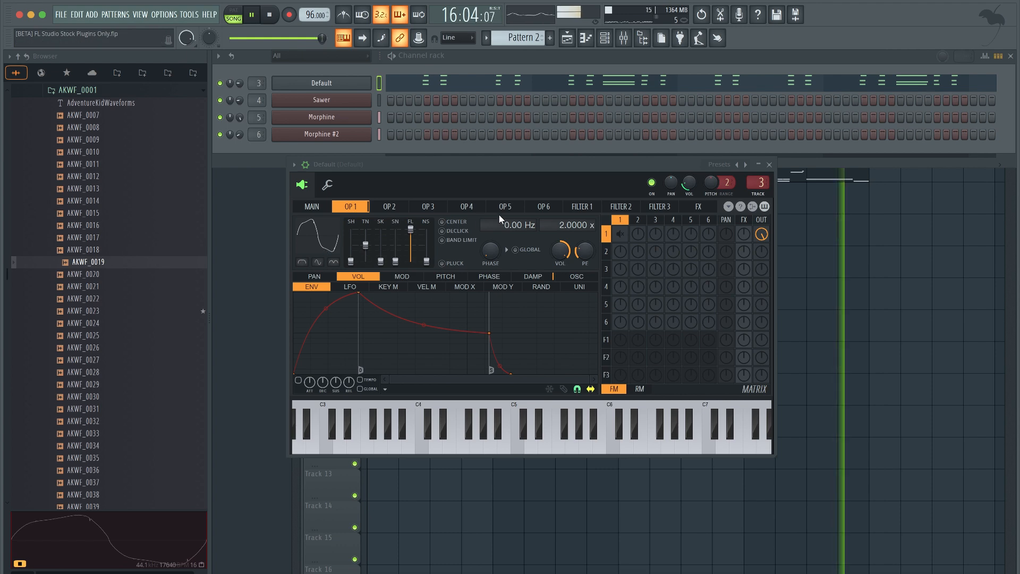
left_click_drag(558, 223, 557, 234)
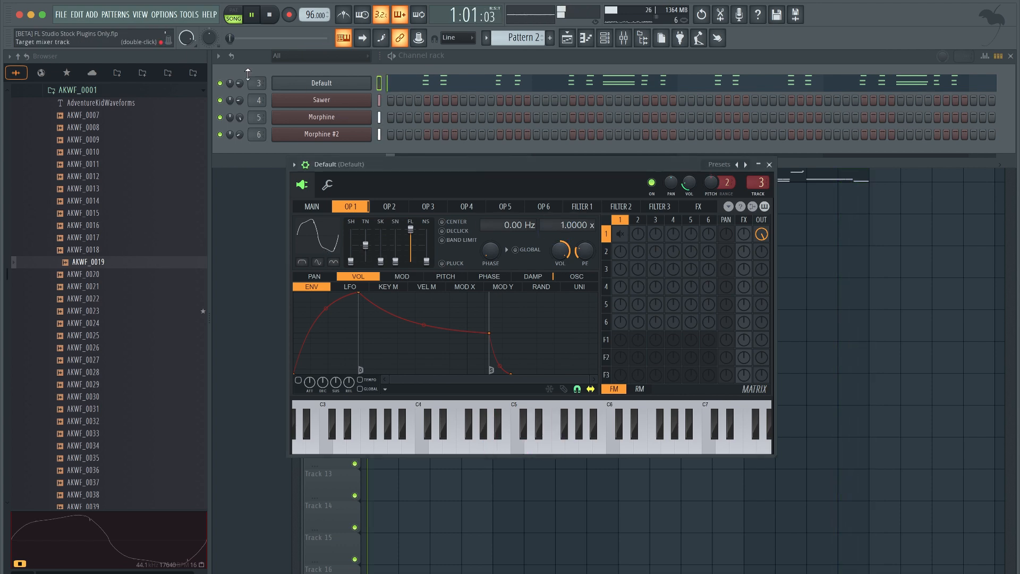
- Try AKWF_0020 and AKWF_0021 in Sytrus operator 1, settle on the AKWF_0023 waveform, and raise the operator's FX send to about 39%
left_click(324, 185)
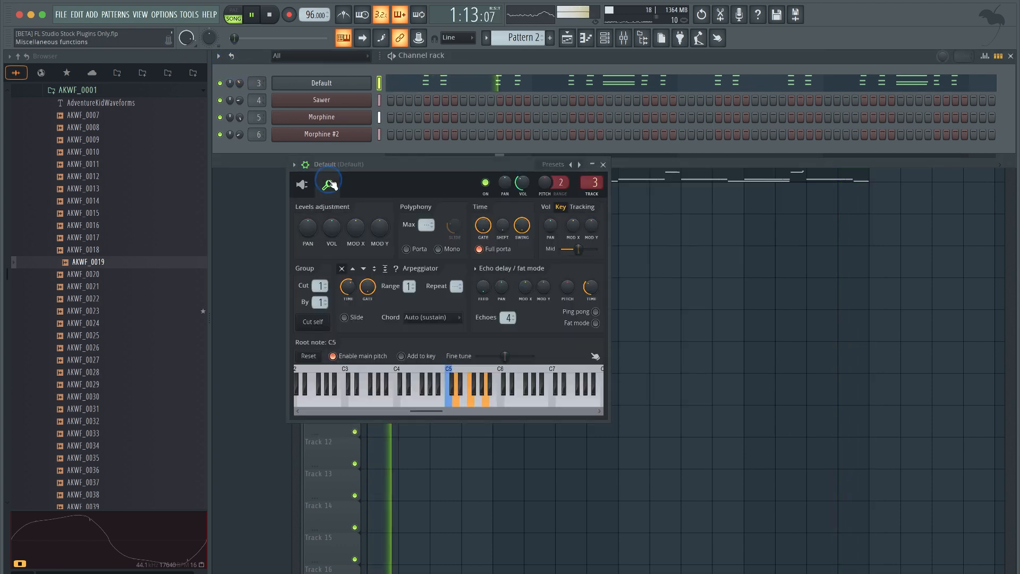
left_click(302, 184)
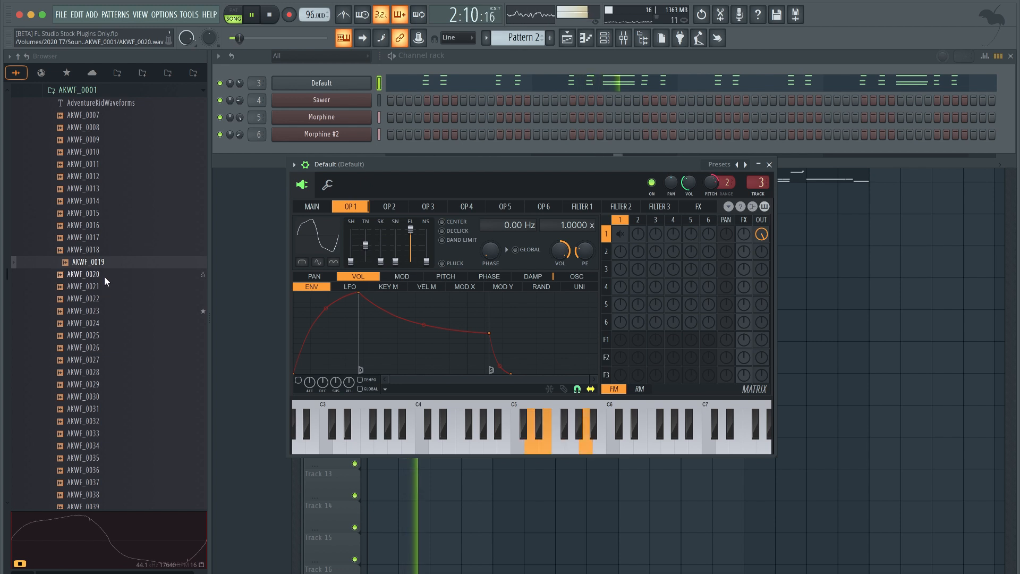
left_click_drag(104, 276, 316, 245)
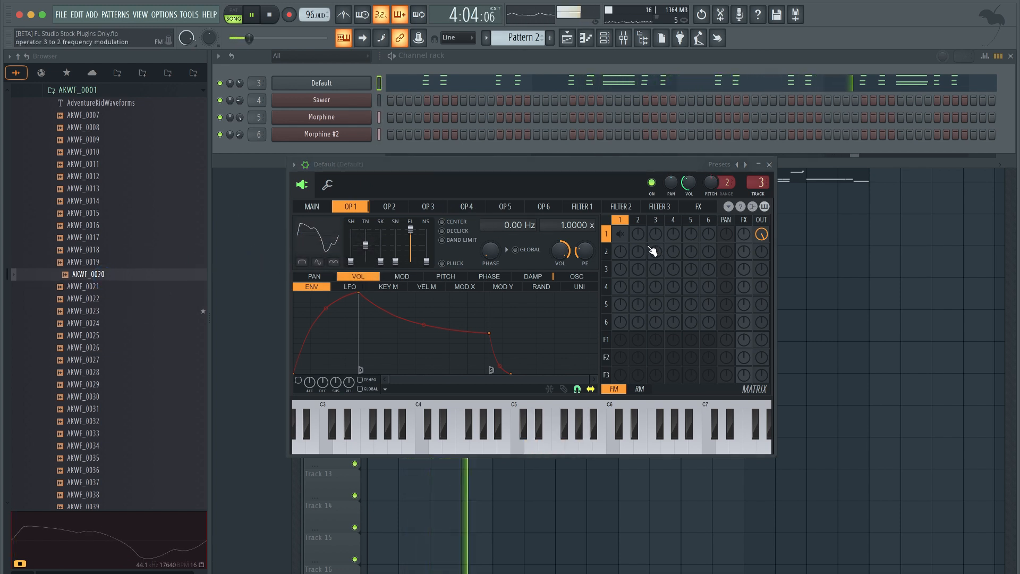
left_click_drag(745, 235, 744, 215)
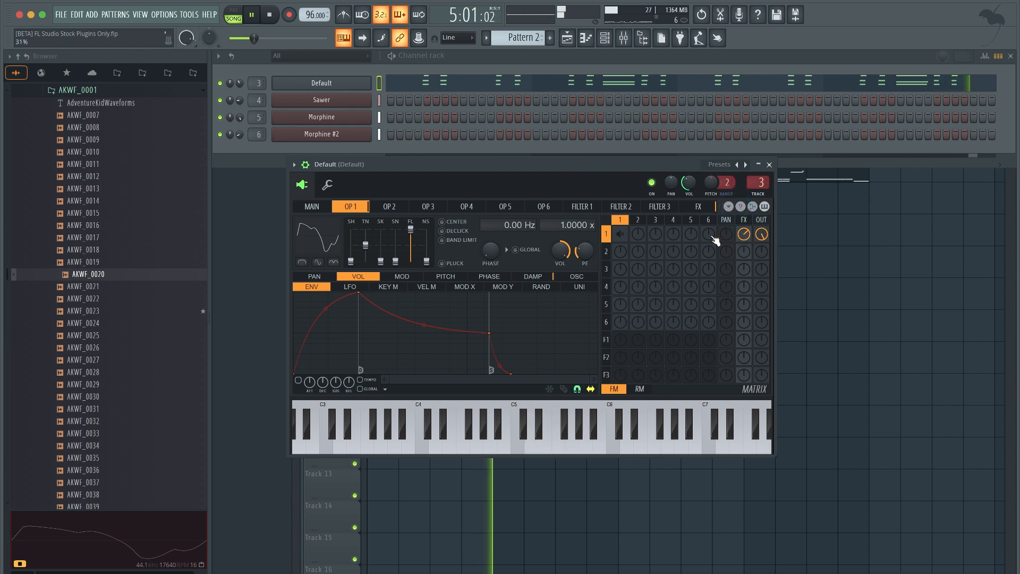
left_click_drag(127, 286, 314, 238)
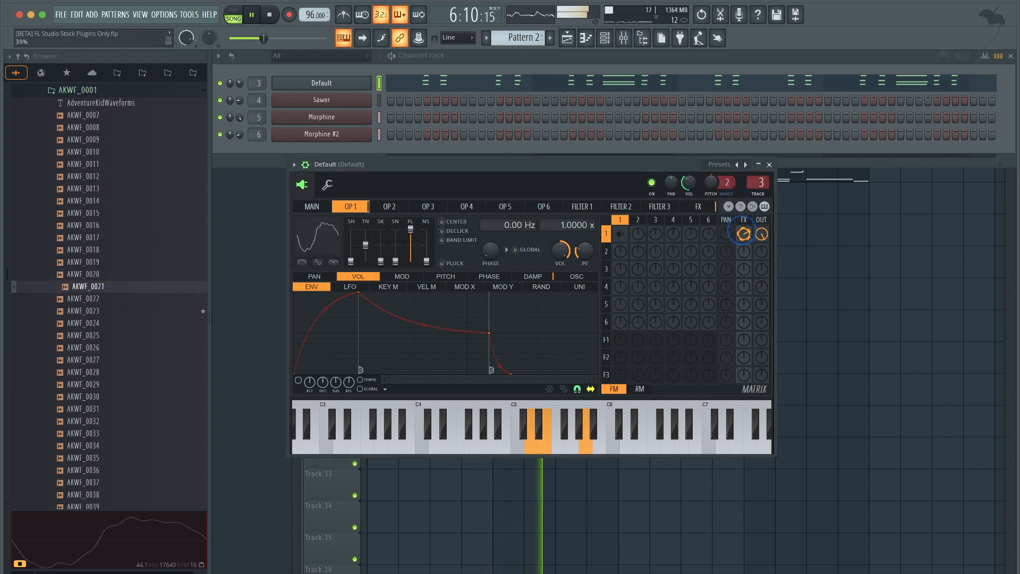
left_click_drag(109, 303, 320, 251)
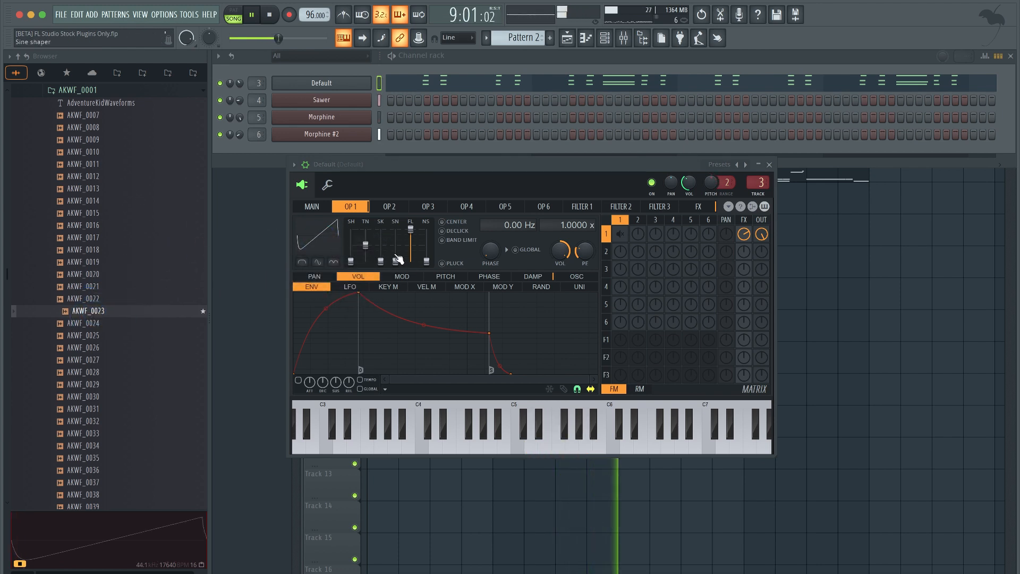
left_click(770, 166)
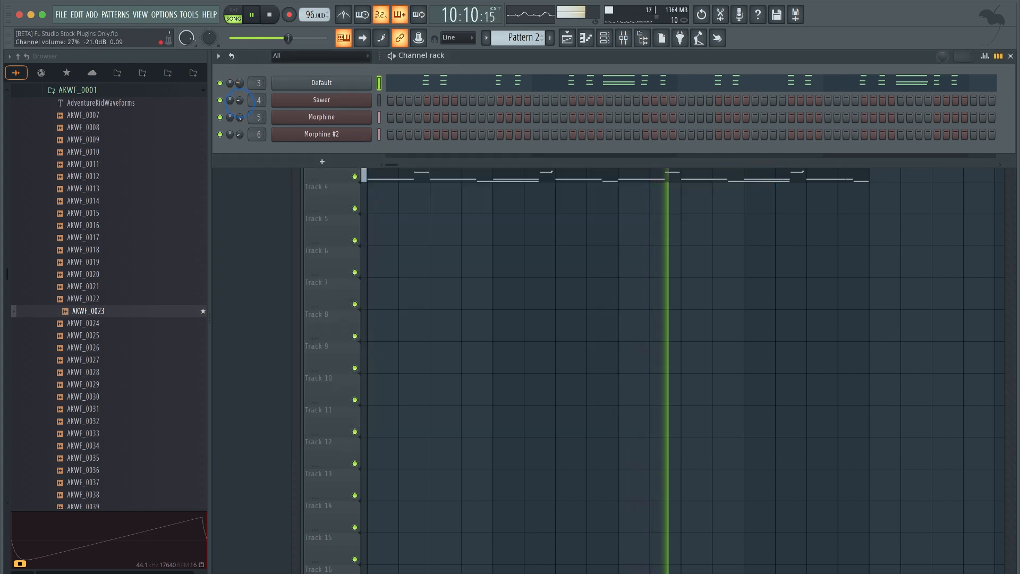
- Set the Sawer channel's volume to about 27% and save the project
left_click_drag(241, 103, 239, 85)
right_click(429, 266)
key("super+s")
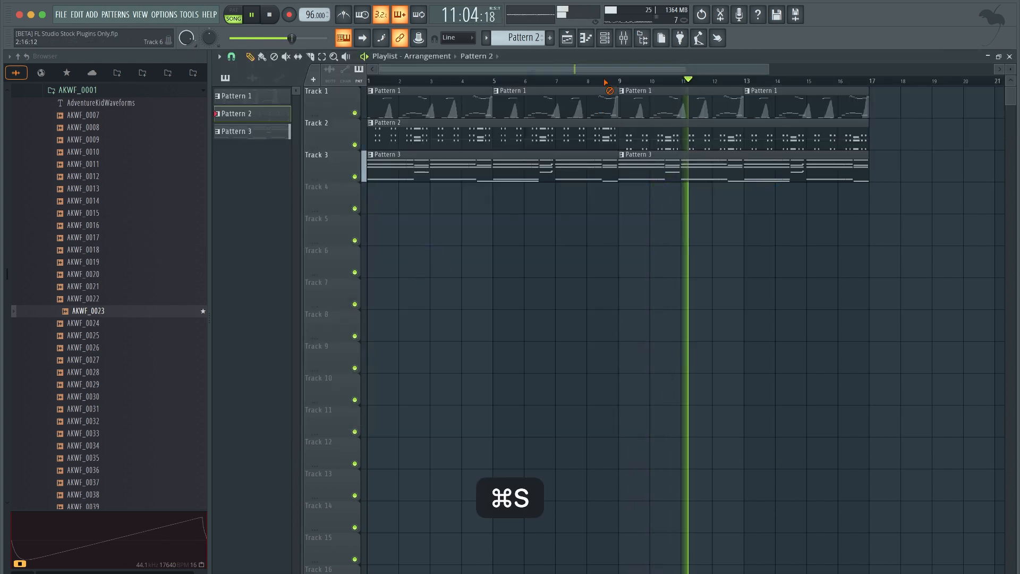
key("space")
- Switch to the empty Pattern 4 and add a FLEX instrument channel
key("F6")
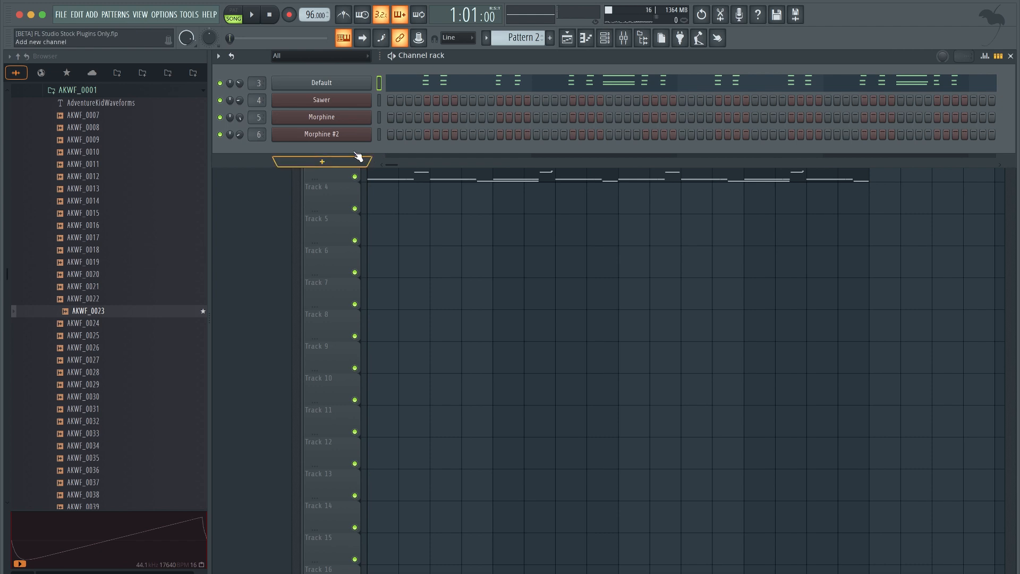
scroll(520, 36, "down", 2)
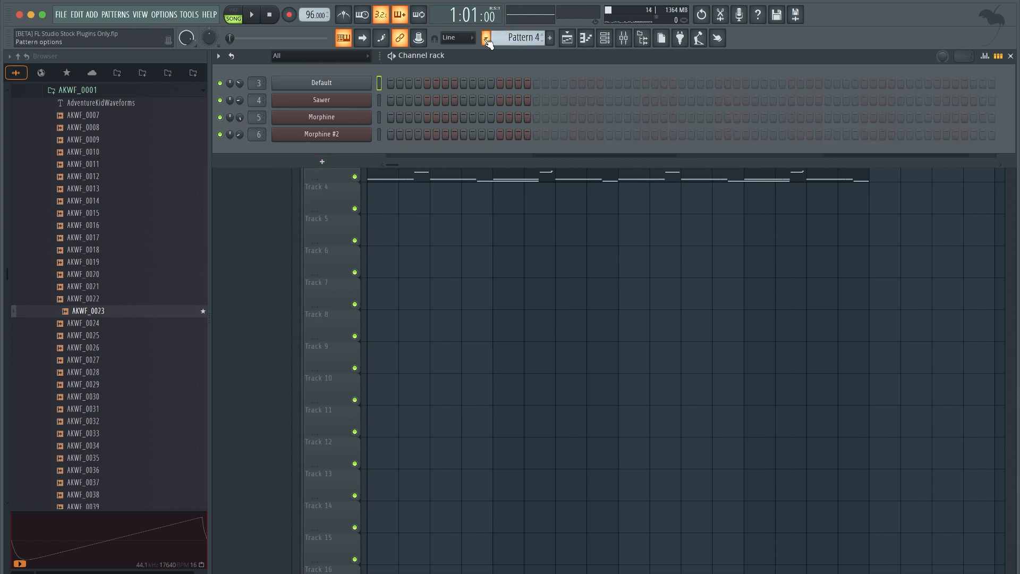
key("space")
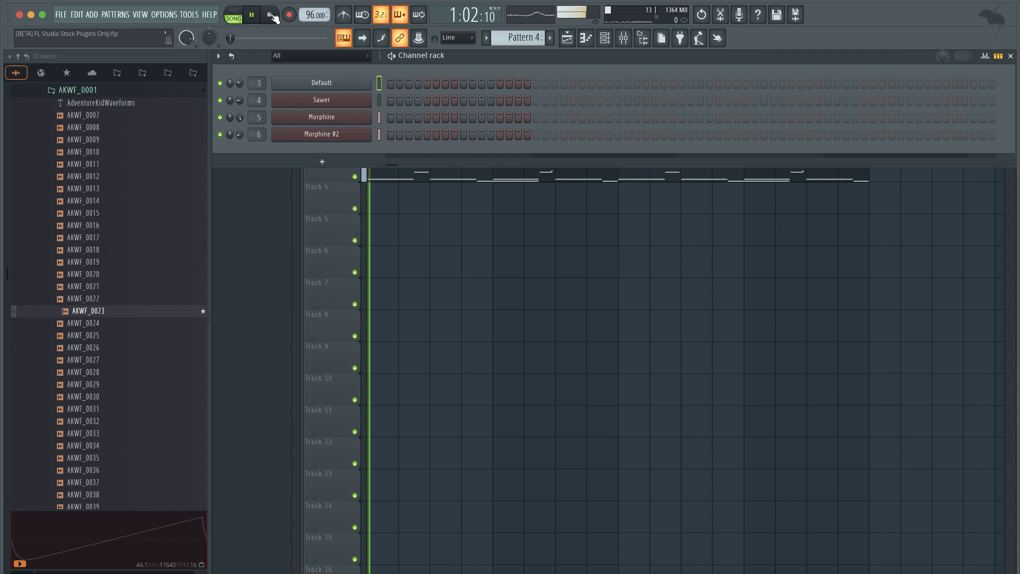
left_click(317, 160)
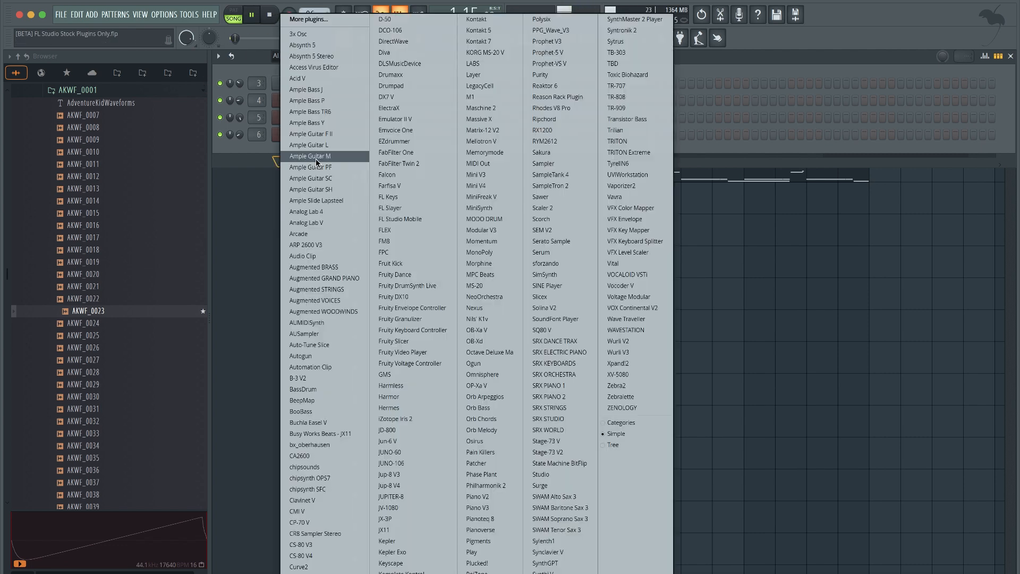
left_click(735, 330)
right_click(530, 243)
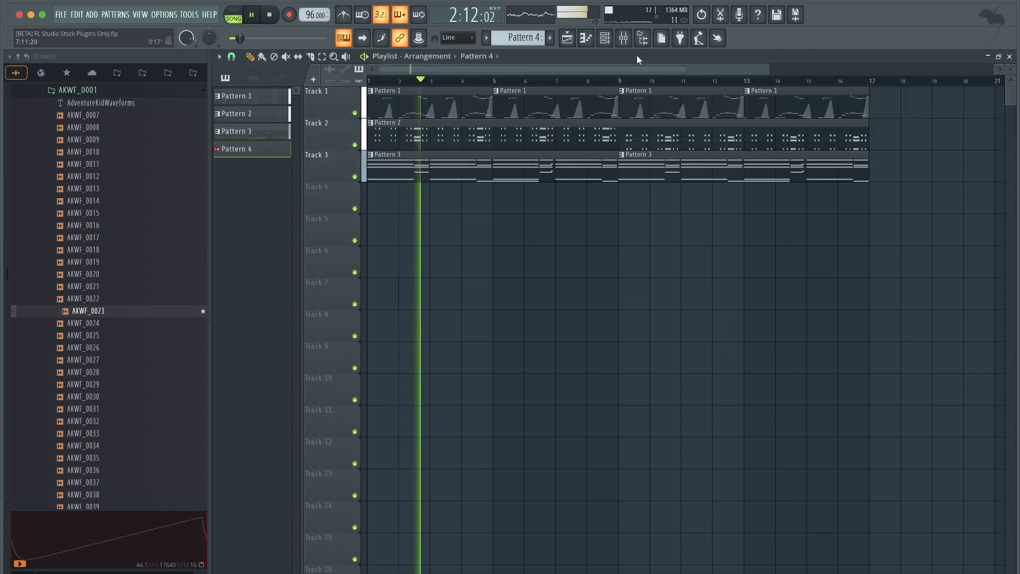
left_click(605, 37)
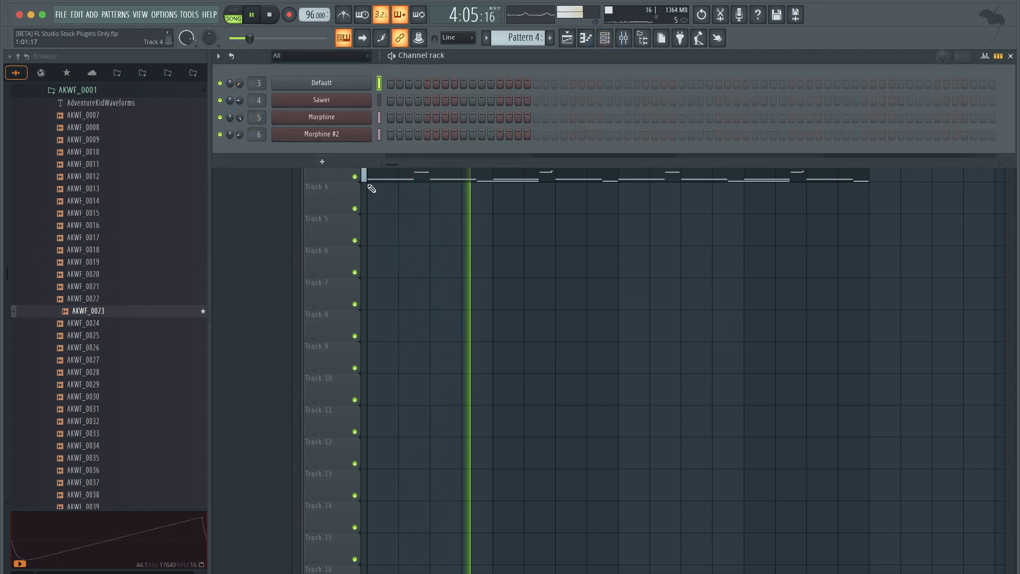
left_click(322, 161)
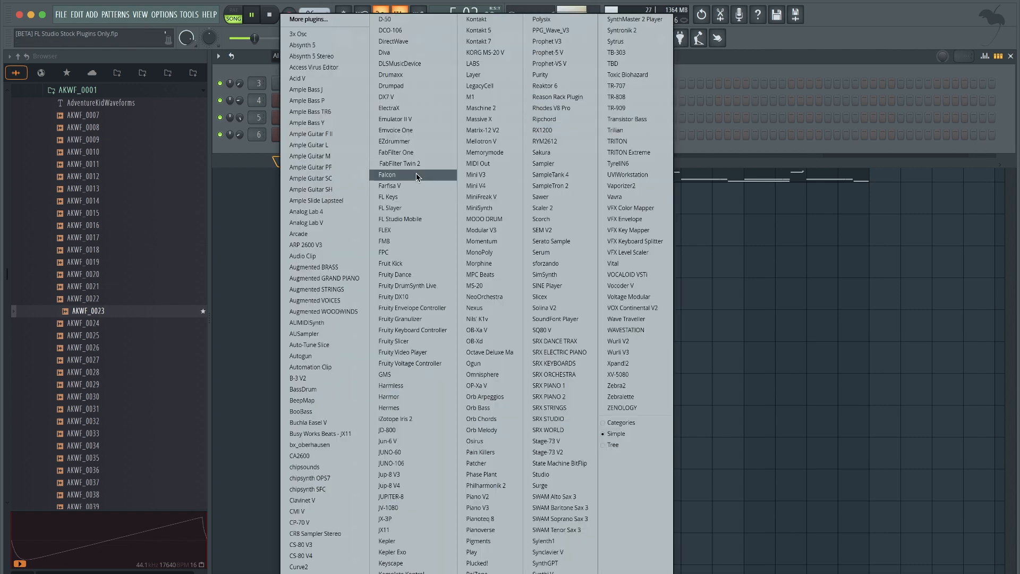
left_click(408, 236)
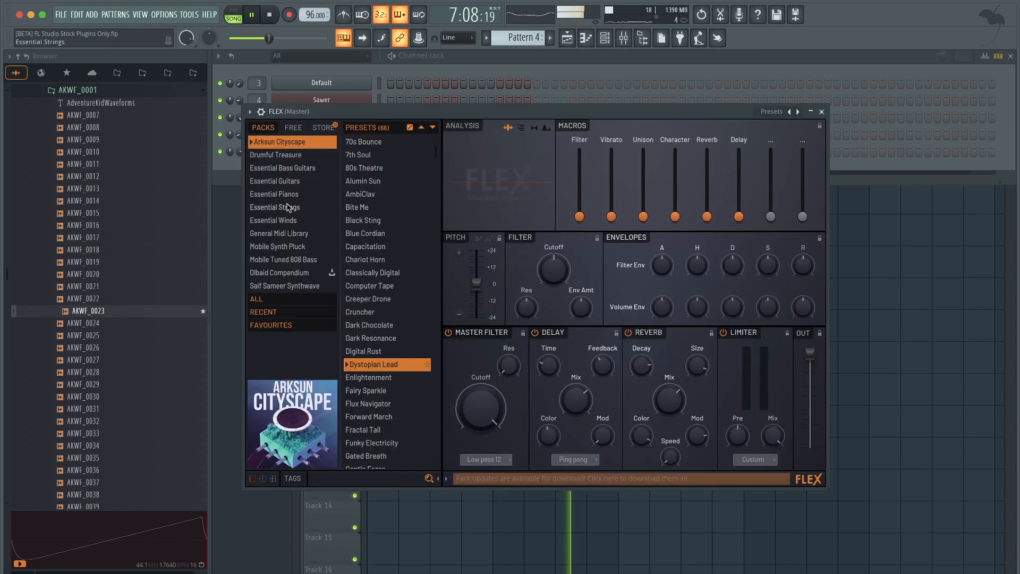
- Load FLEX's Muted Strat 1 preset from the Essential Guitars pack and switch off its master filter, delay, reverb and limiter
key("space")
left_click(293, 128)
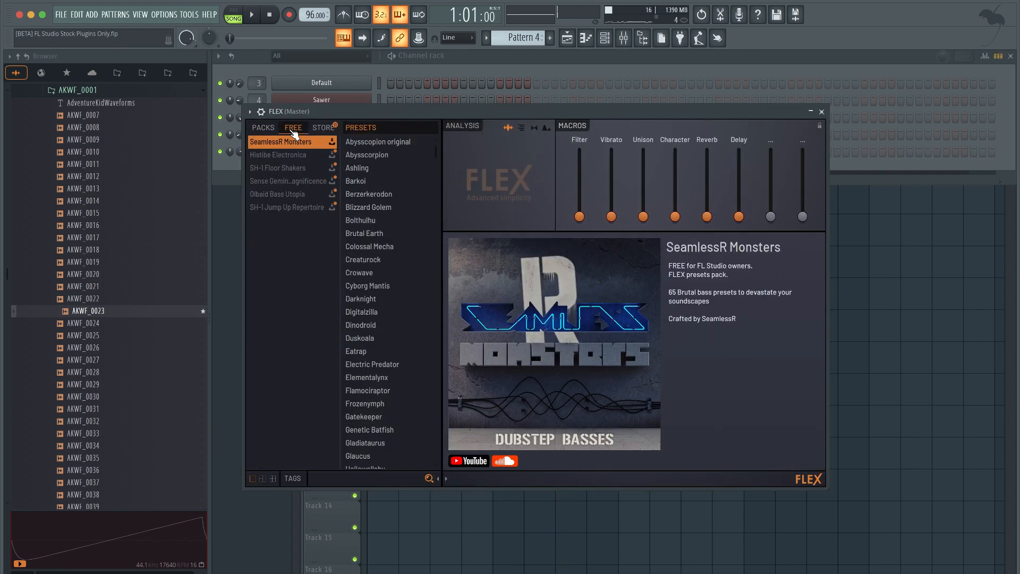
left_click(264, 128)
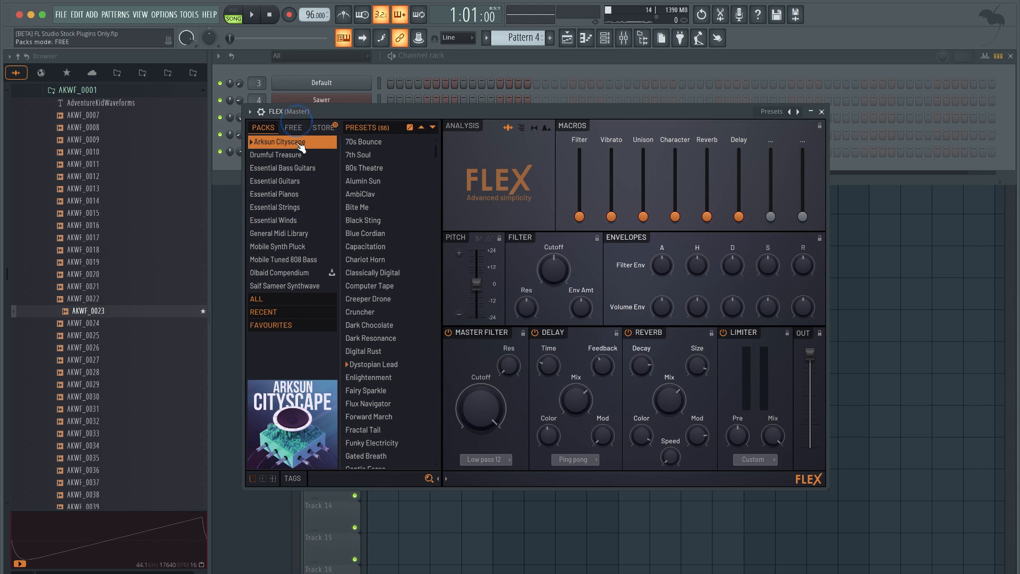
left_click(294, 128)
left_click(265, 128)
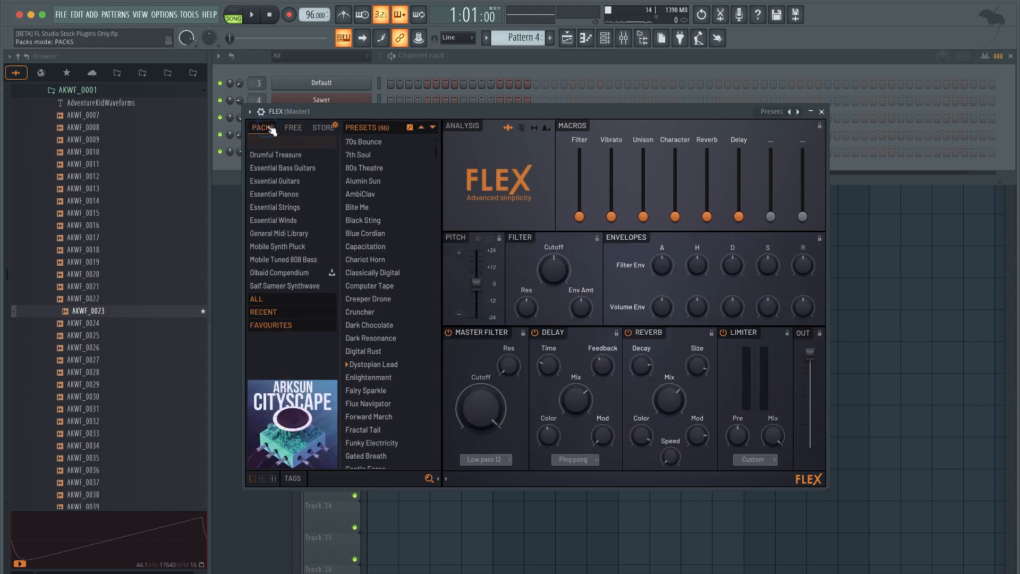
left_click(294, 183)
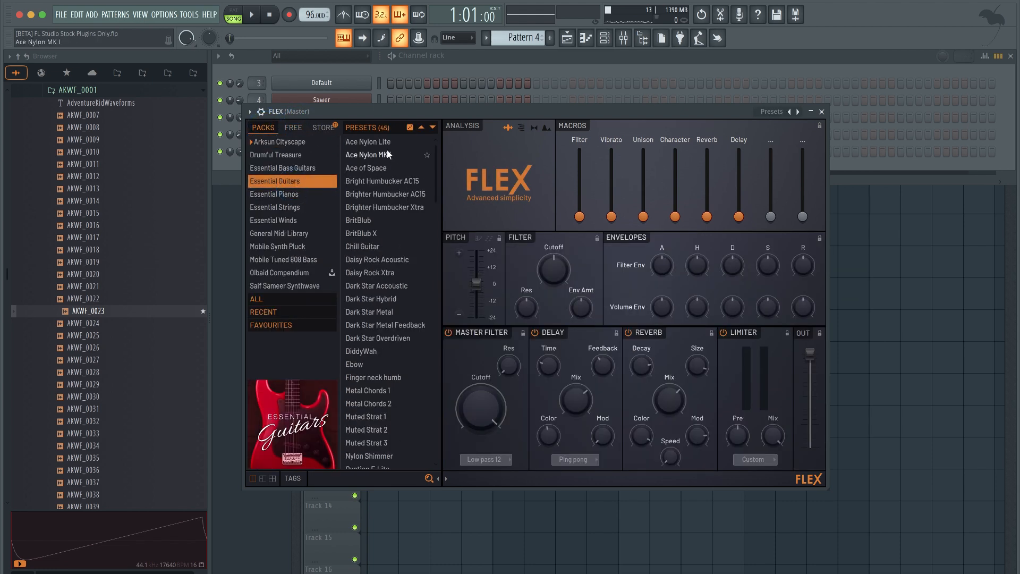
left_click(371, 390)
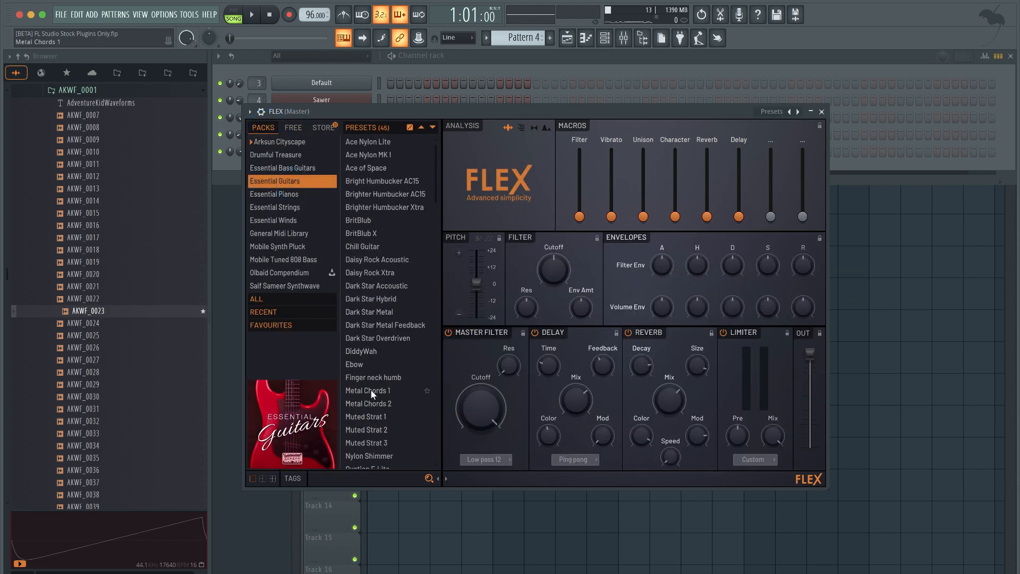
left_click(381, 418)
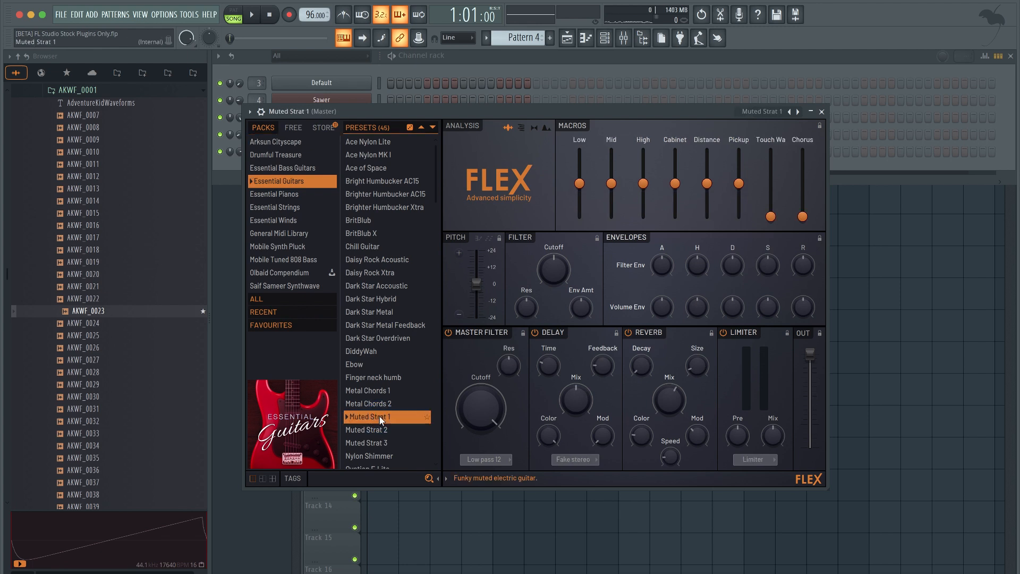
scroll(390, 195, "up", 3)
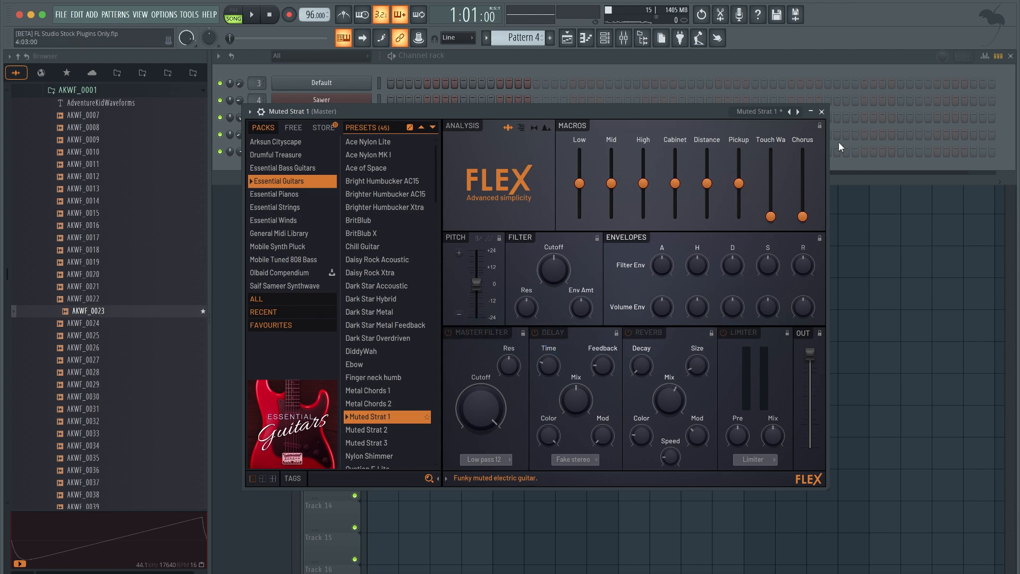
- Close FLEX and link the Muted Strat 1 channel to mixer track 7
left_click(821, 112)
key("super+l")
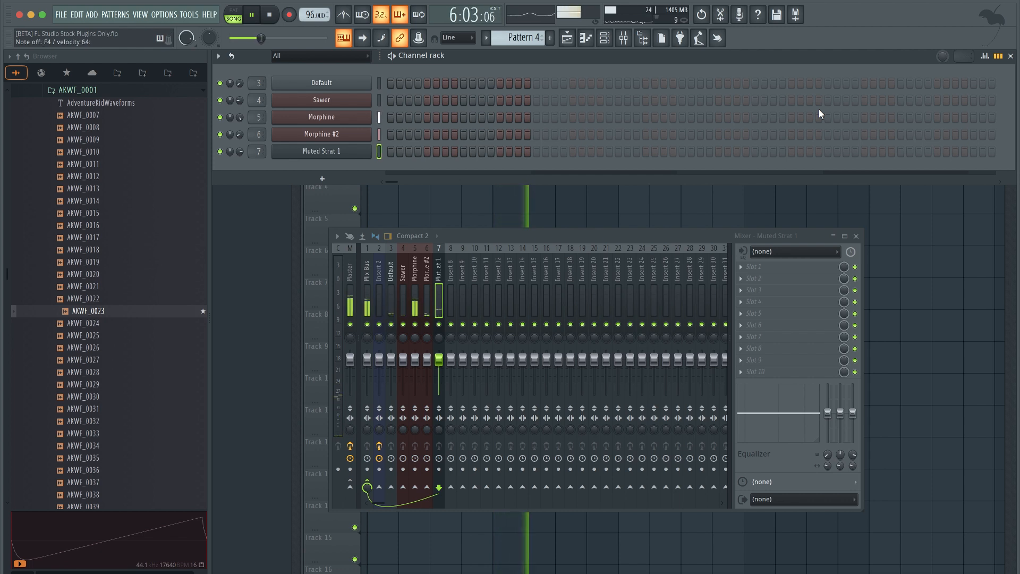
key("space")
- Record a short Muted Strat 1 riff as notes and automation over bars 1 to 4 in Pattern 4, and open its piano roll
left_click(297, 16)
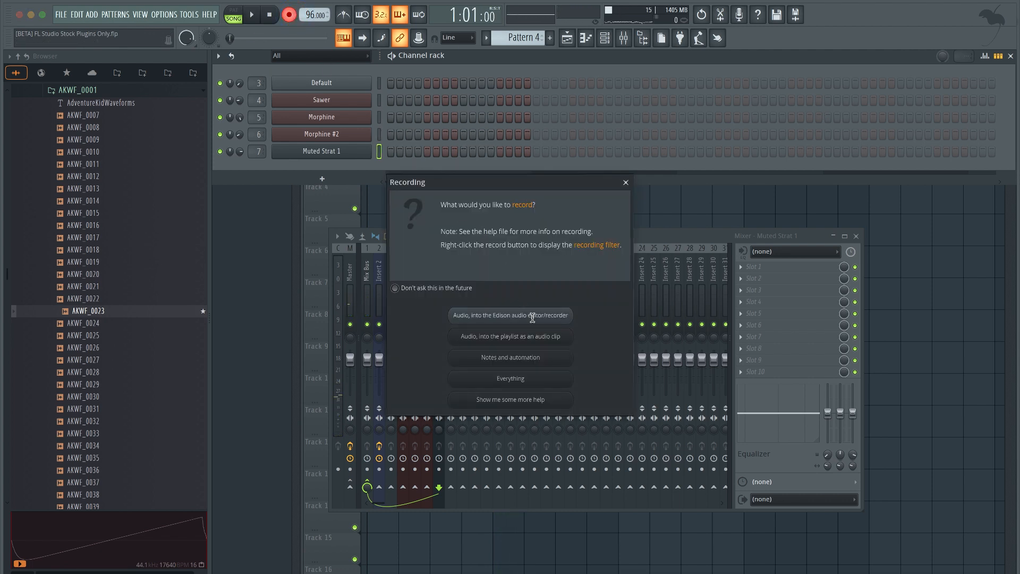
left_click(526, 355)
left_click(663, 218)
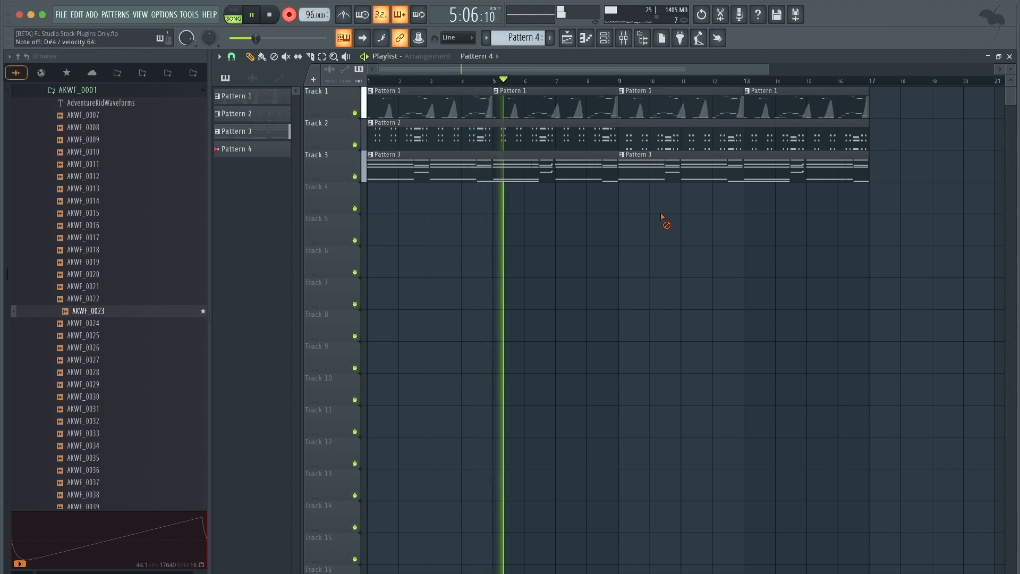
key("space")
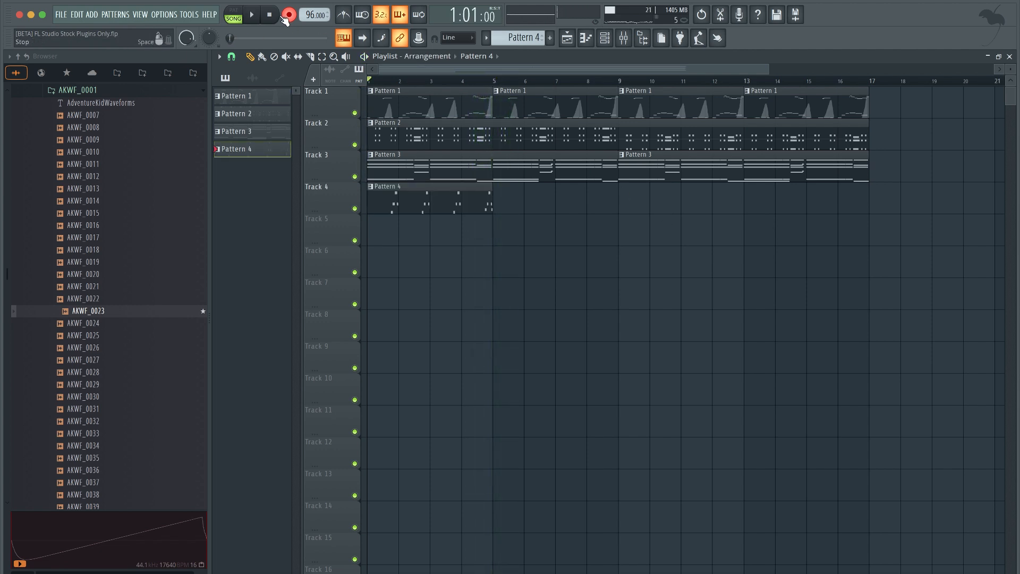
double_click(461, 195)
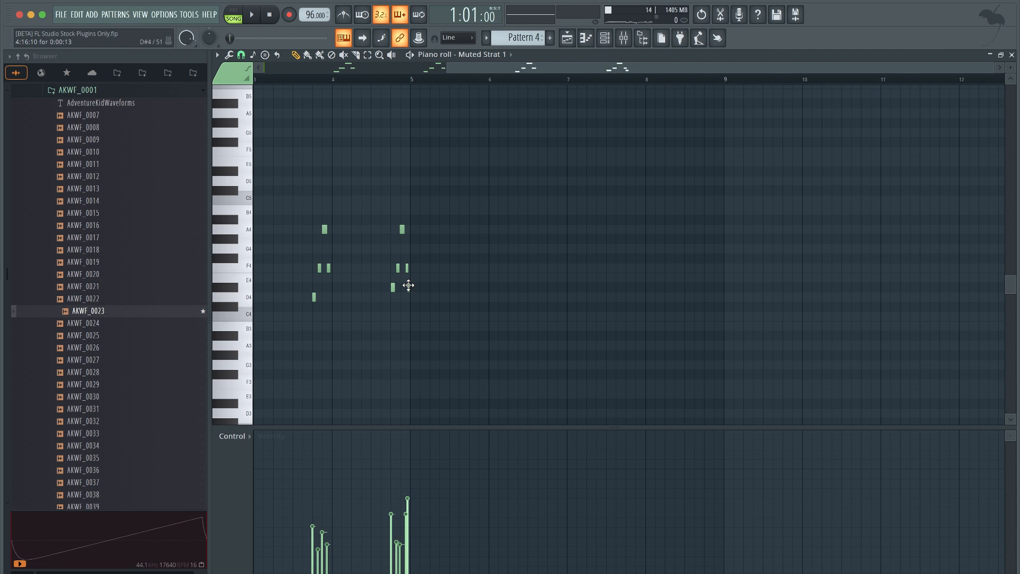
- Try quantizing the recorded Muted Strat 1 notes, undo back past the recording, and redo the recorded notes
key("alt+q")
key("Return")
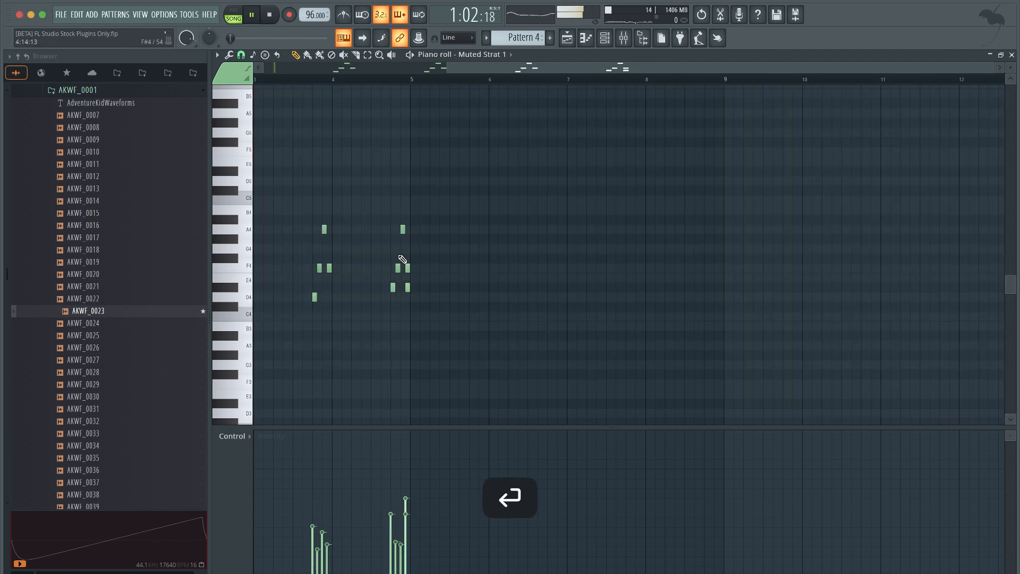
key("super+z")
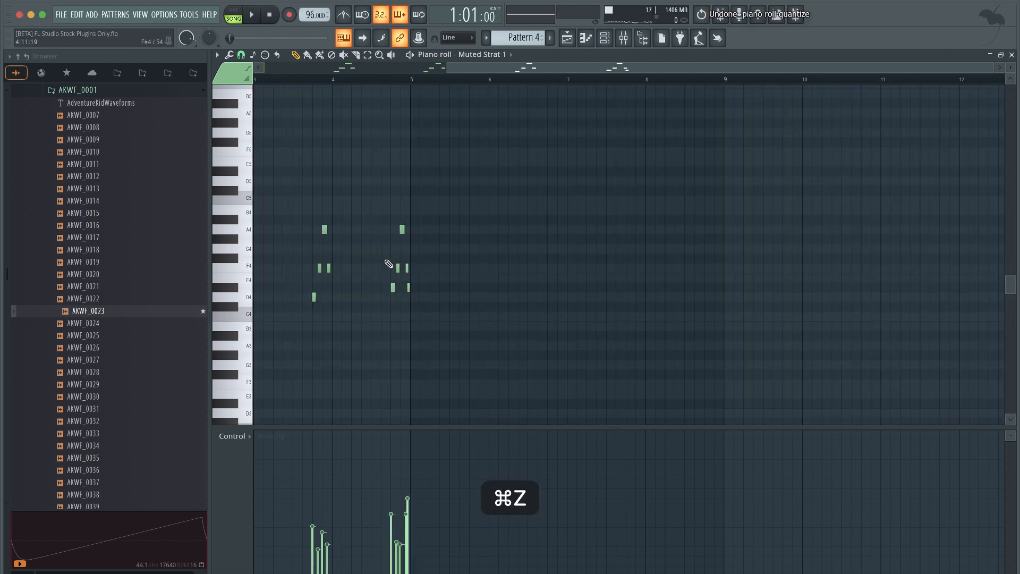
key("super+z")
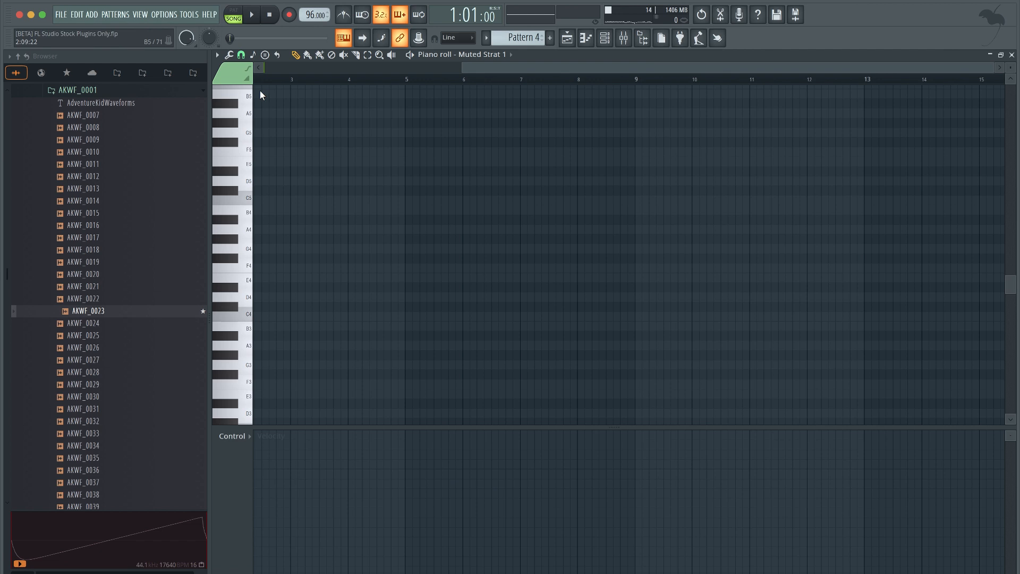
left_click(78, 15)
left_click(86, 40)
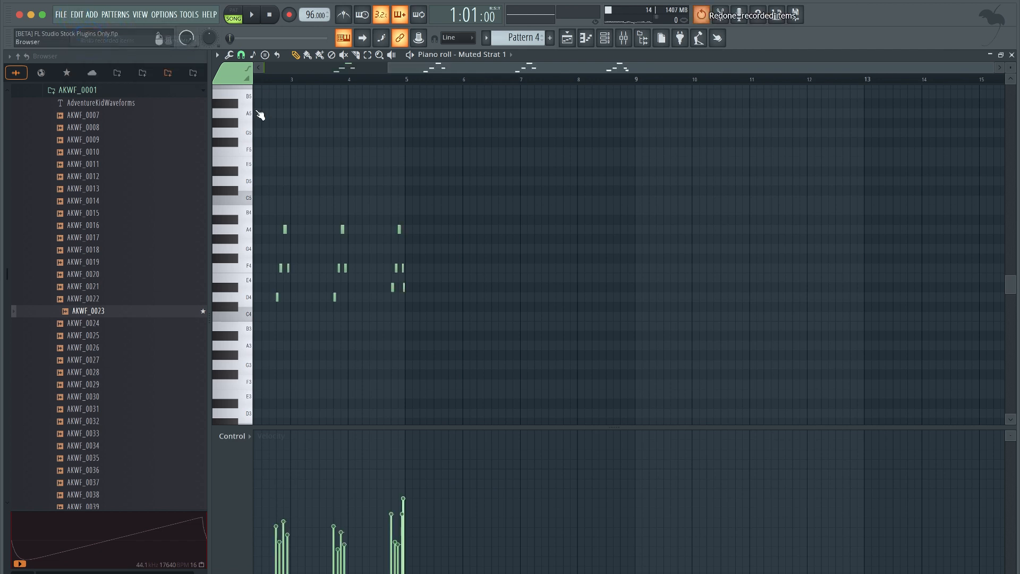
- Replace the four-note riff at the end of bar 1 with a copy of the riff at the end of bar 2
key("space")
scroll(479, 231, "left", 3)
scroll(478, 231, "up", 2)
scroll(305, 251, "up", 5)
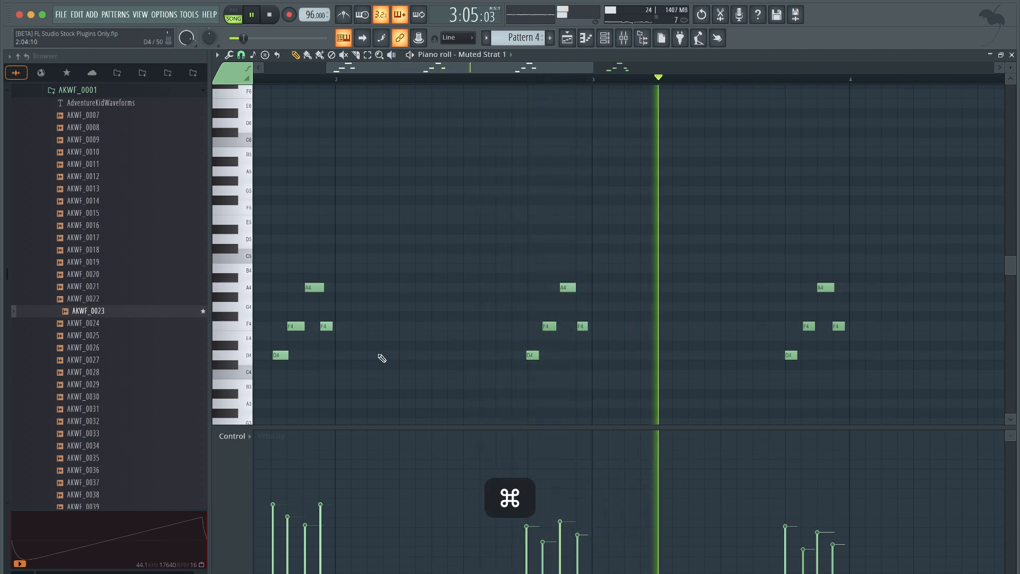
left_click_drag(358, 387, 252, 210)
key("super+x")
left_click_drag(609, 397, 466, 232)
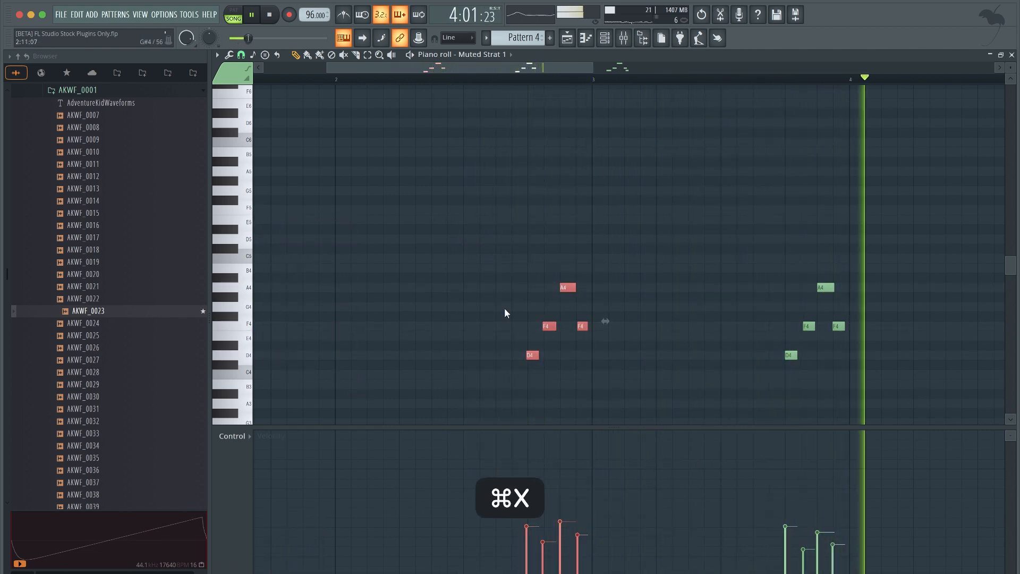
left_click_drag(533, 355, 274, 355)
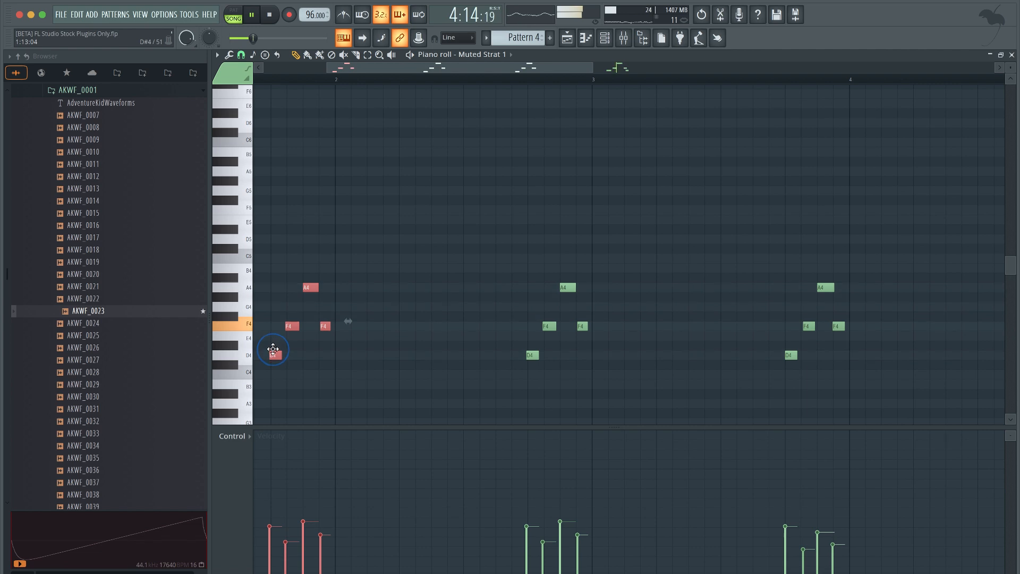
- Delete the extra short note at the end of bar 4 in the Muted Strat 1 riff and close the piano roll
left_click(699, 76)
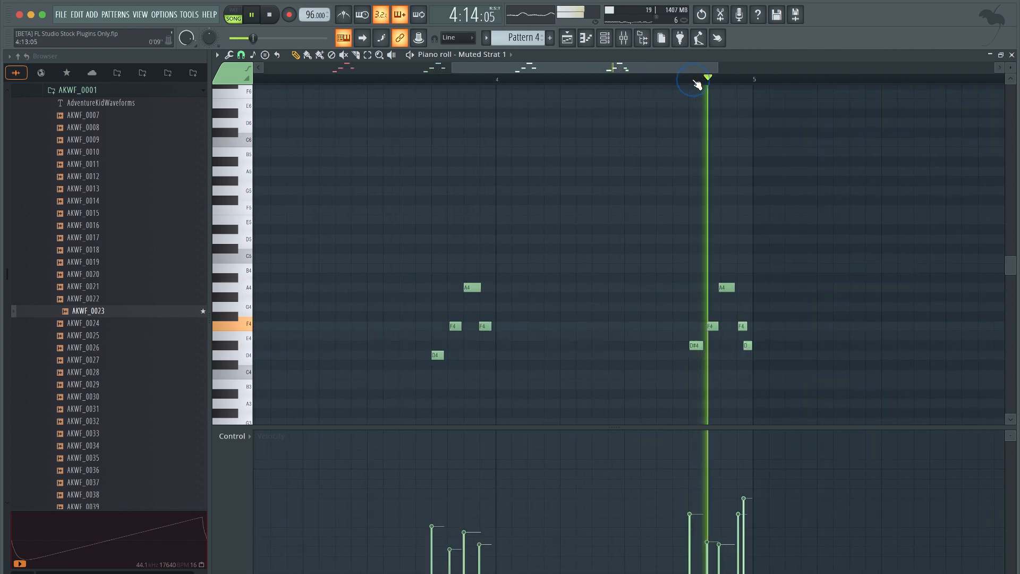
right_click(745, 346)
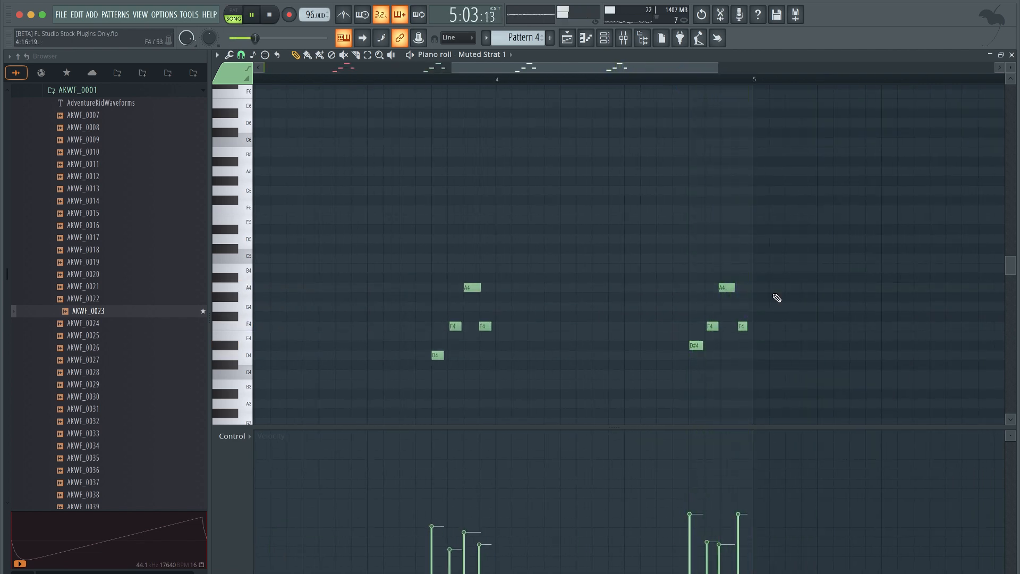
left_click(1012, 55)
- Repeat the Pattern 4 clip three times on Track 4 to fill bars 1 to 16, and save the project
left_click_drag(528, 276, 456, 207)
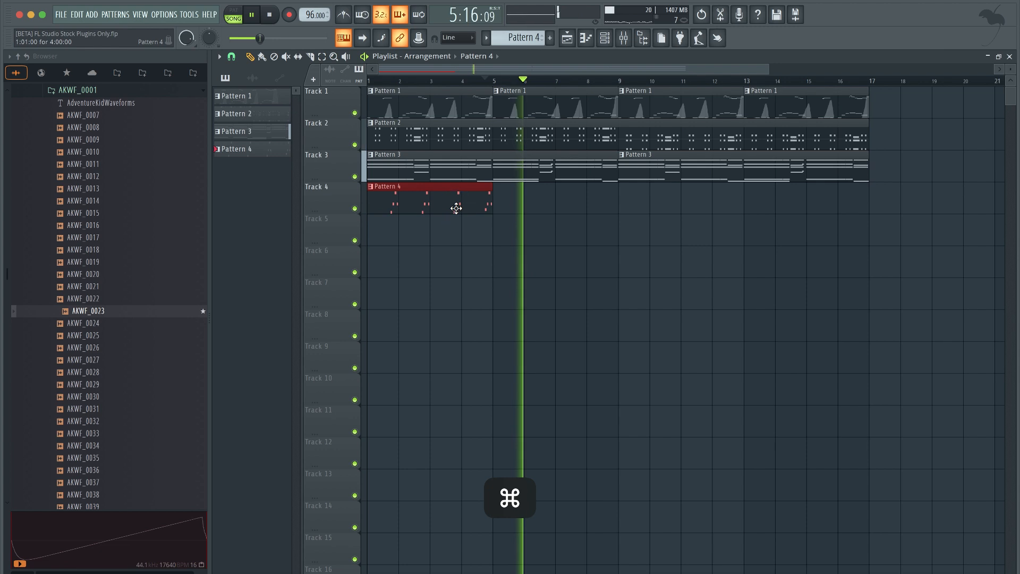
key("super+b")
key("super+b")
key("super+b")
key("super+s")
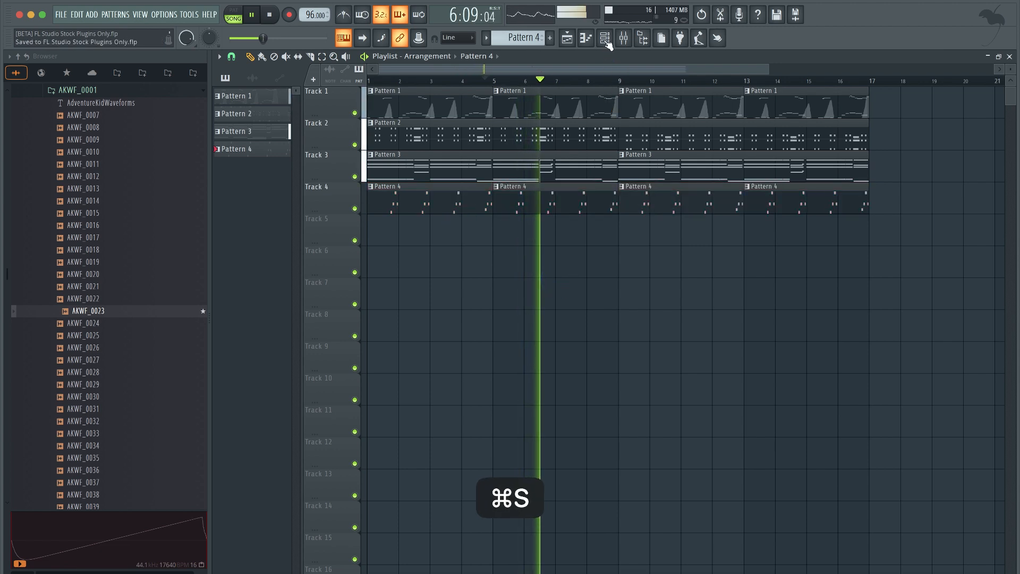
- Stop playback, switch the channel rack to the empty Pattern 5, and save the project
key("space")
left_click(606, 39)
left_click_drag(506, 40, 506, 33)
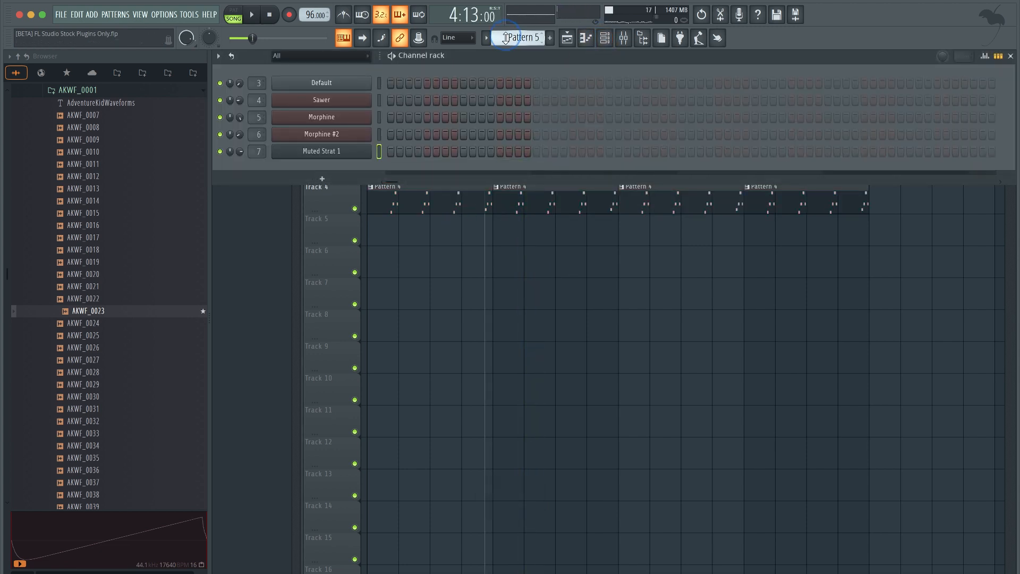
key("super+s")
- Play the song, view the Morphine #2 synth, and close it again
key("space")
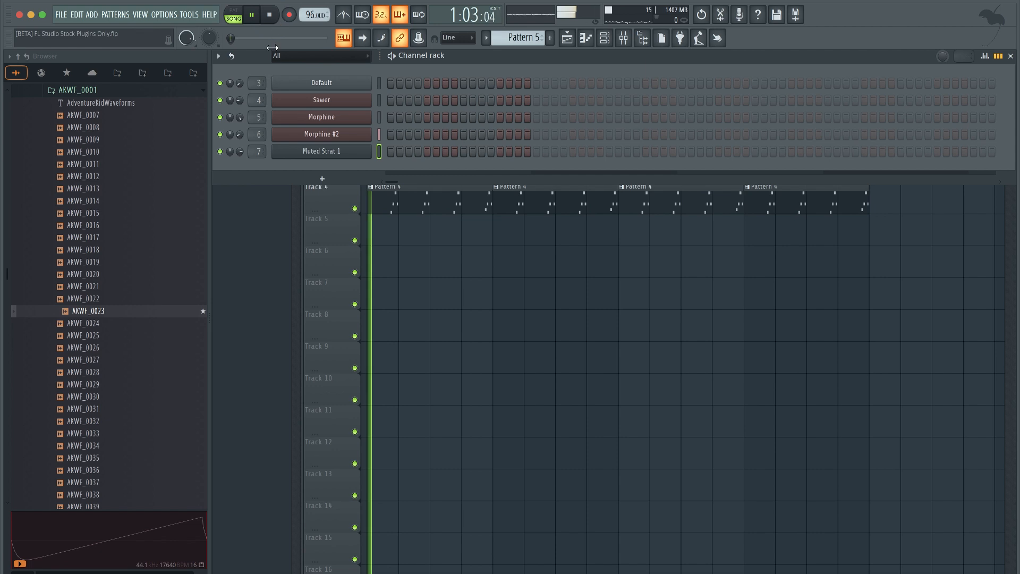
left_click(298, 134)
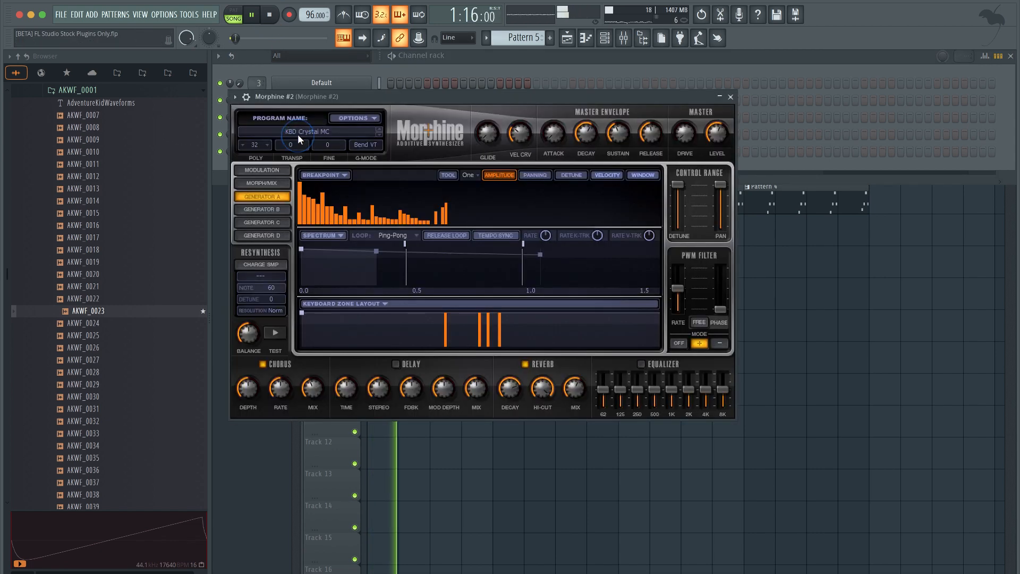
key("space")
left_click(731, 97)
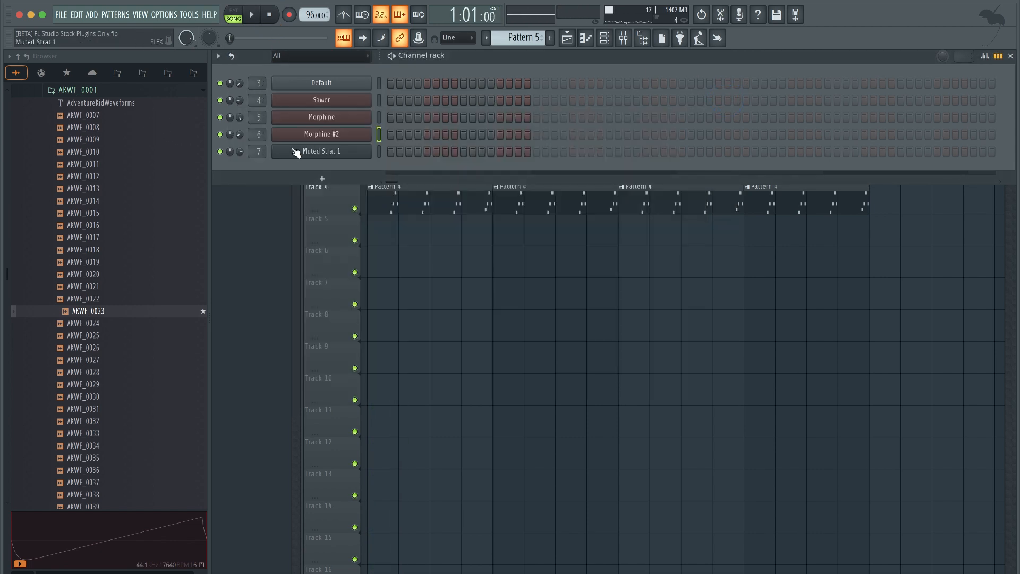
- Change the Morphine channel's preset to BAS Buble MC while the song plays, and close the synth
left_click(329, 119)
left_click(366, 119)
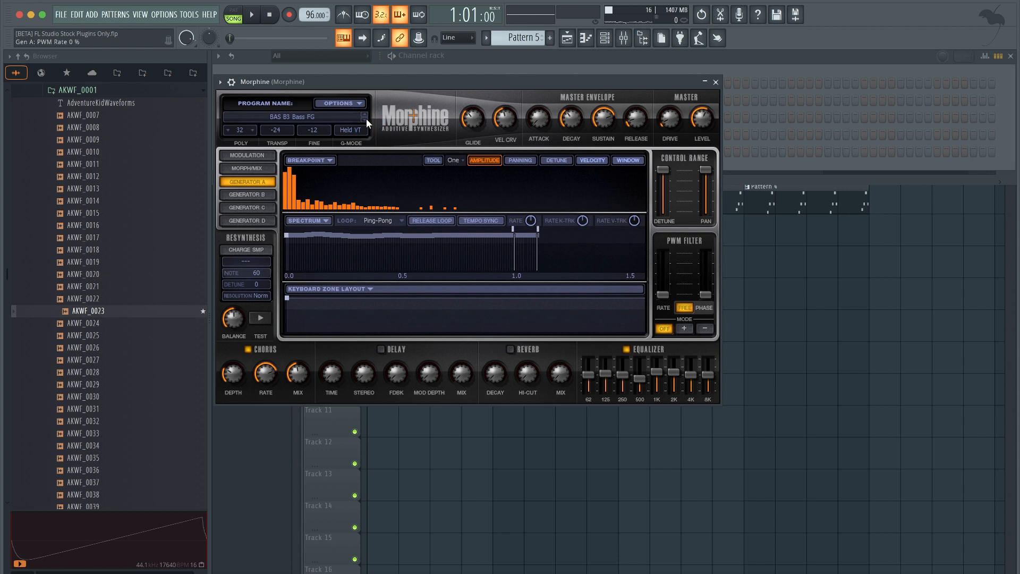
key("space")
left_click(365, 119)
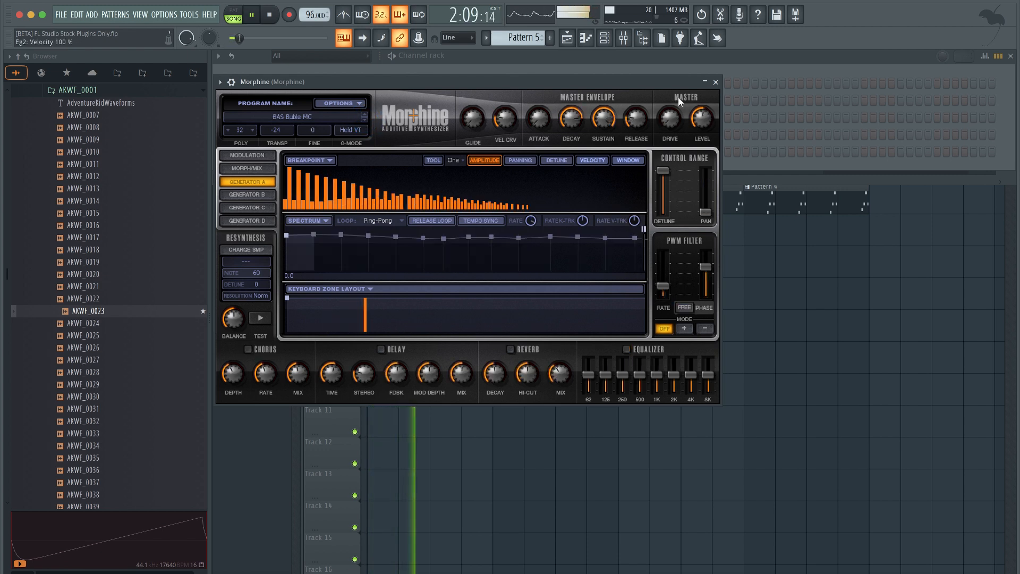
left_click(715, 82)
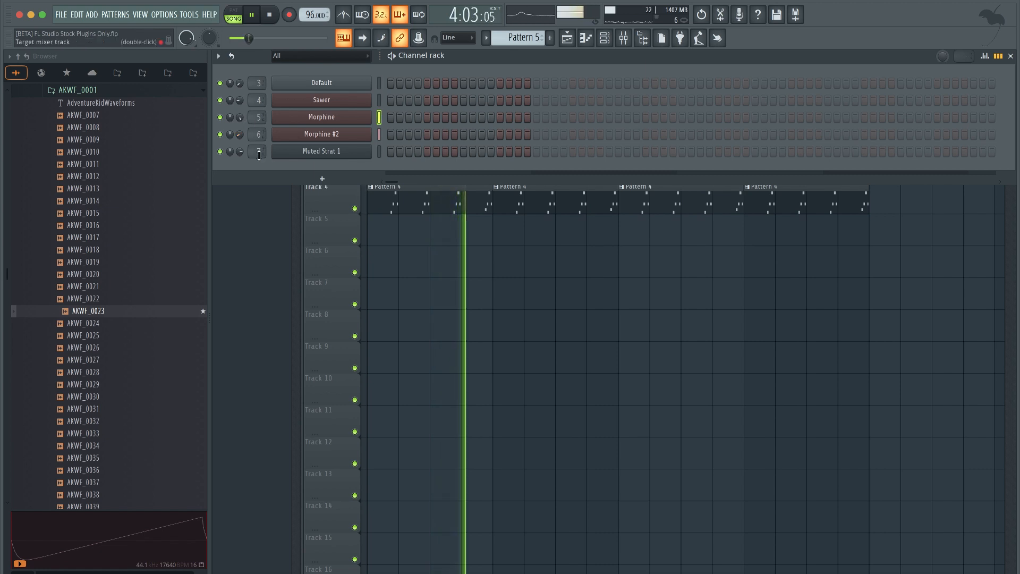
- Browse the Sawer channel's presets to FG Boot Das during playback and close the synth
left_click(311, 100)
left_click(444, 157)
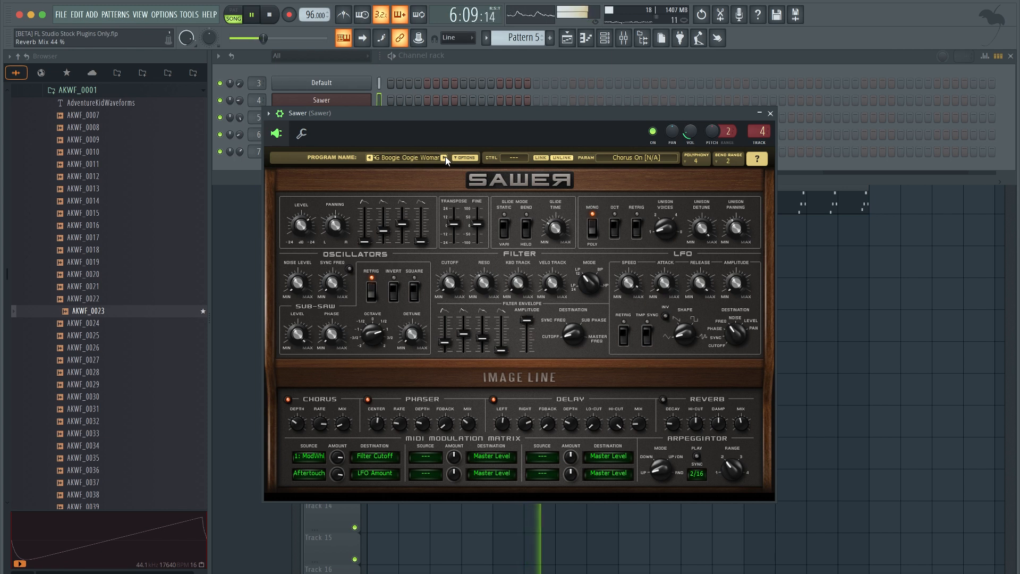
left_click(444, 157)
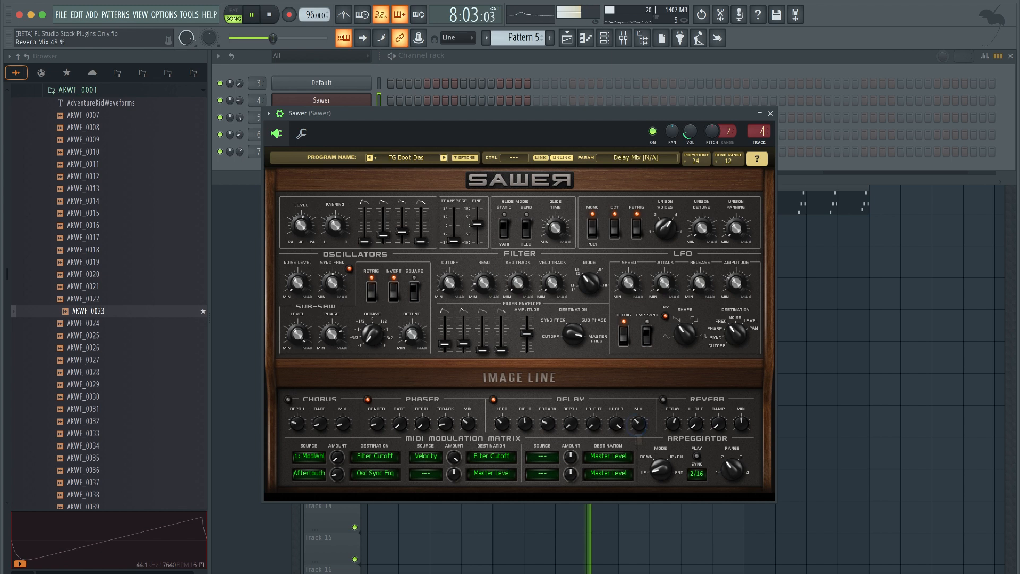
left_click(771, 113)
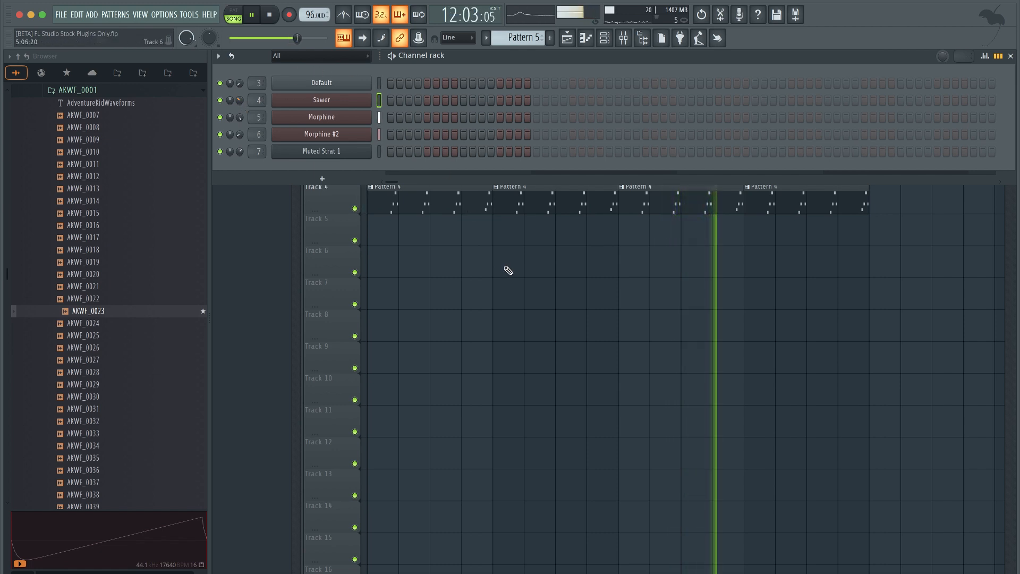
- Stop playback and move the Sawer notes from Pattern 1 into Pattern 5
key("F6")
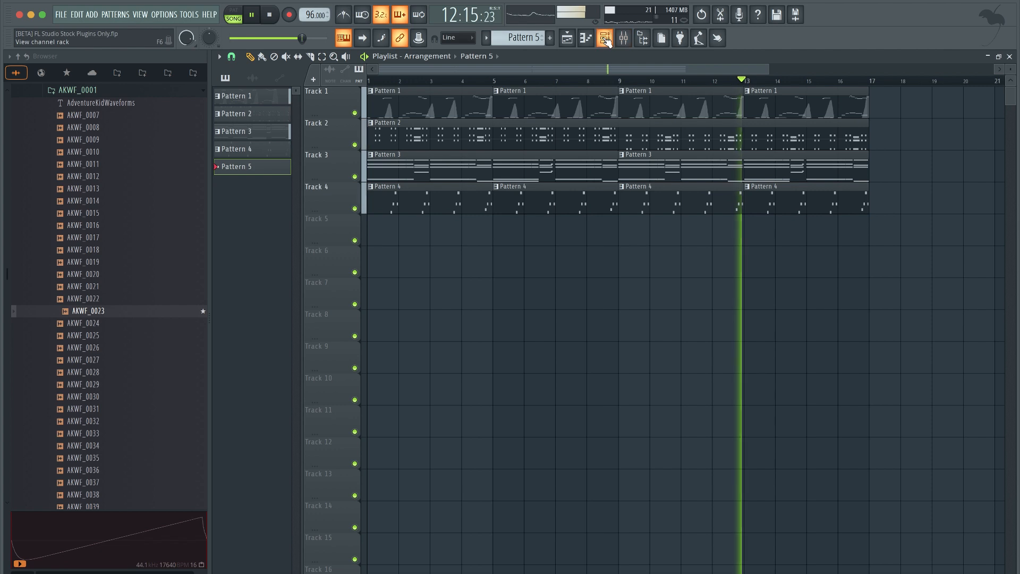
key("F6")
key("space")
scroll(537, 37, "up", 3)
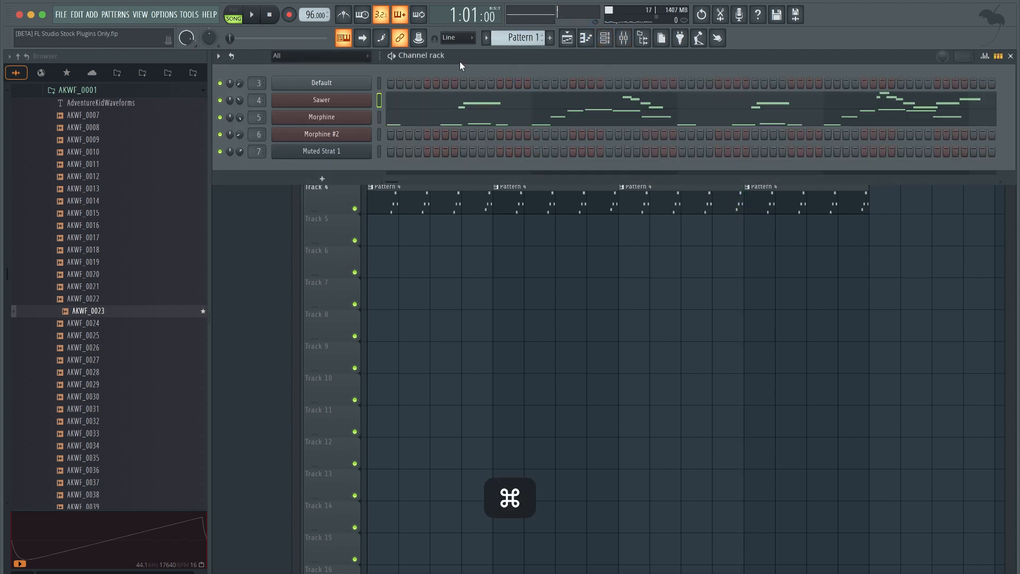
key("super+x")
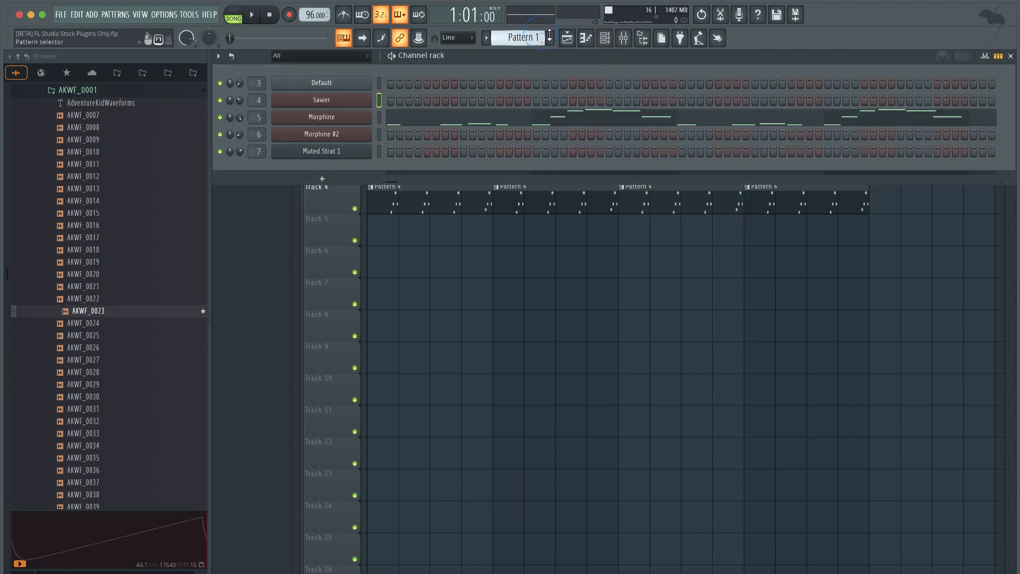
left_click(550, 36)
left_click(607, 41)
key("Return")
key("super+v")
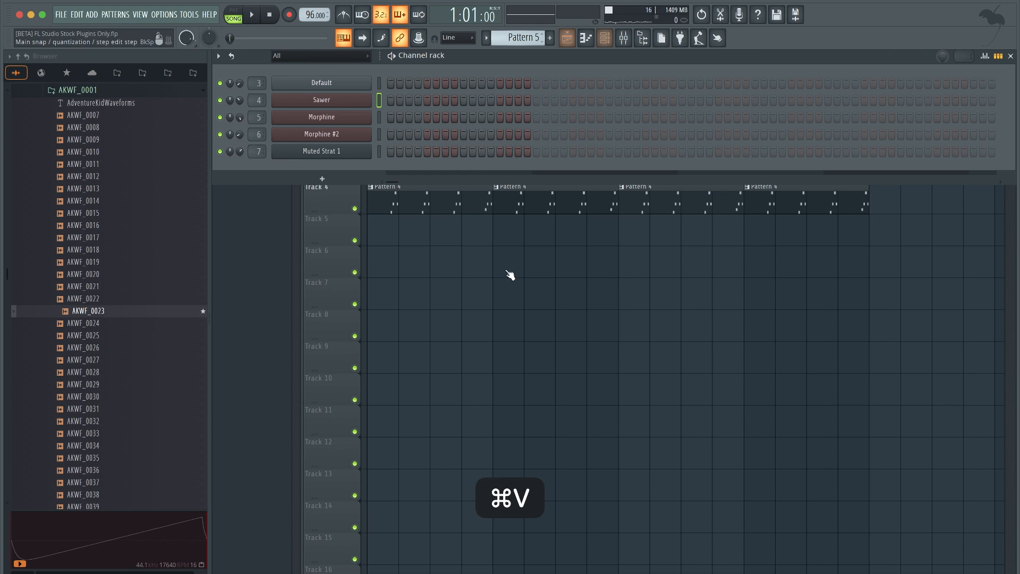
key("F5")
- Try recording a Sawer part into the new Pattern 6 and undo the recording
left_click(550, 37)
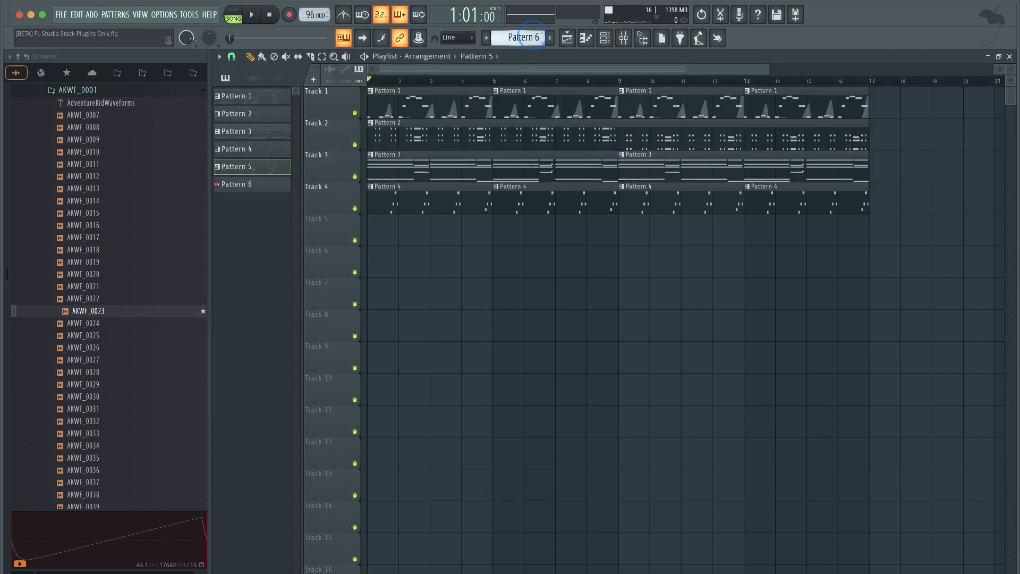
key("super+s")
left_click(605, 38)
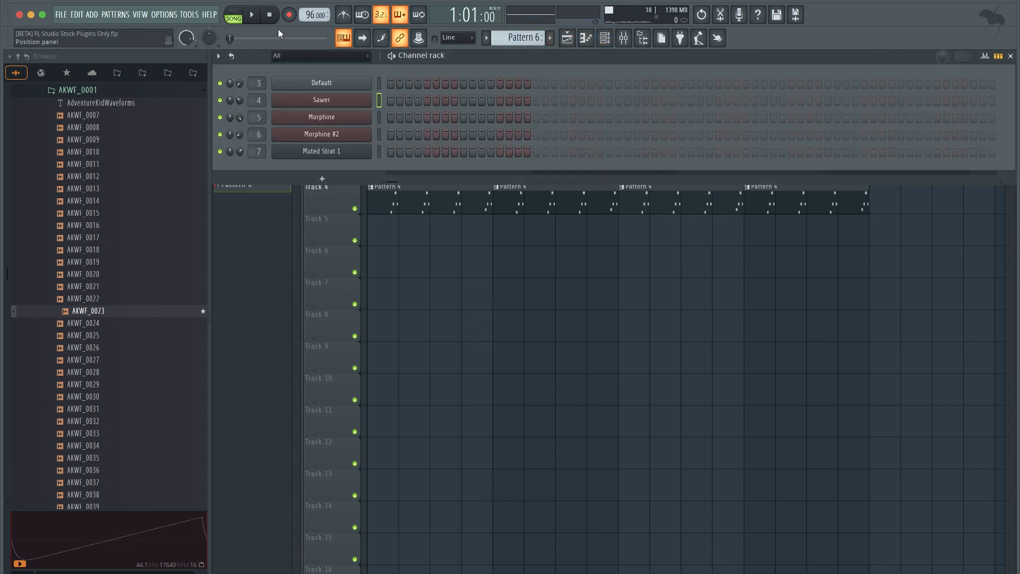
left_click(289, 14)
left_click(542, 358)
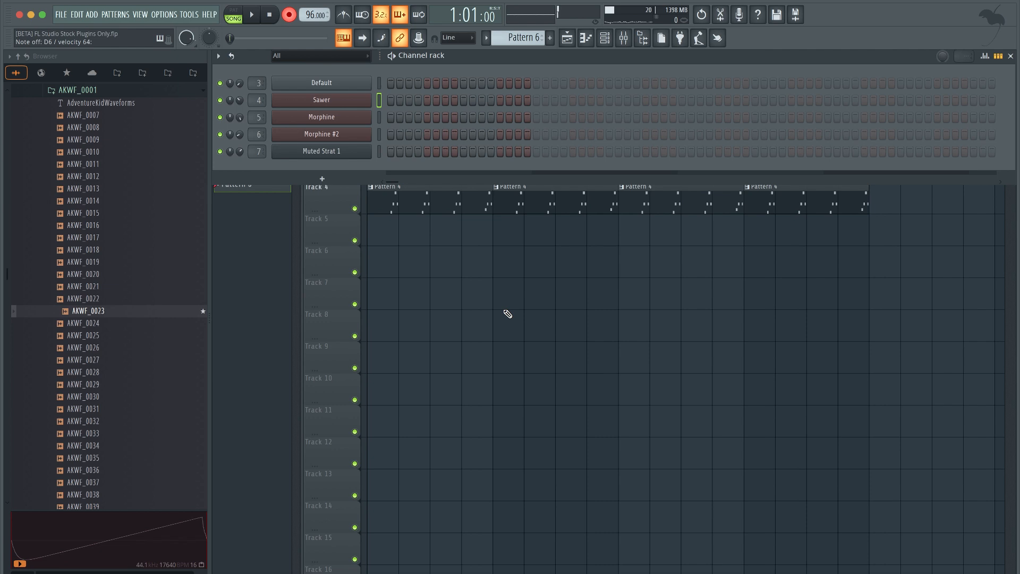
left_click(506, 313)
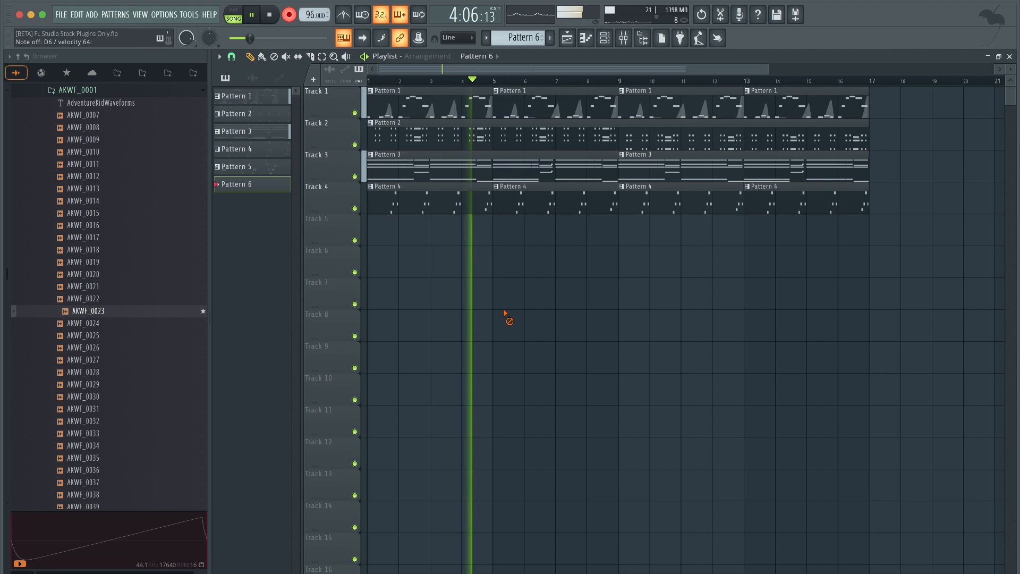
key("space")
key("super+z")
key("super+z")
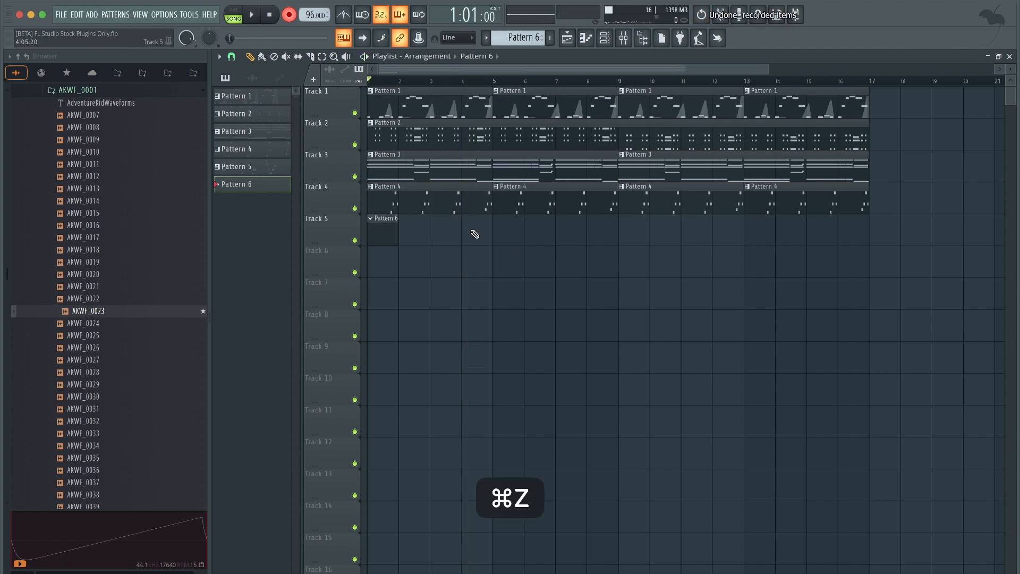
- Move the Morphine notes from Pattern 1 into the empty Pattern 6 and return to the playlist
left_click(604, 41)
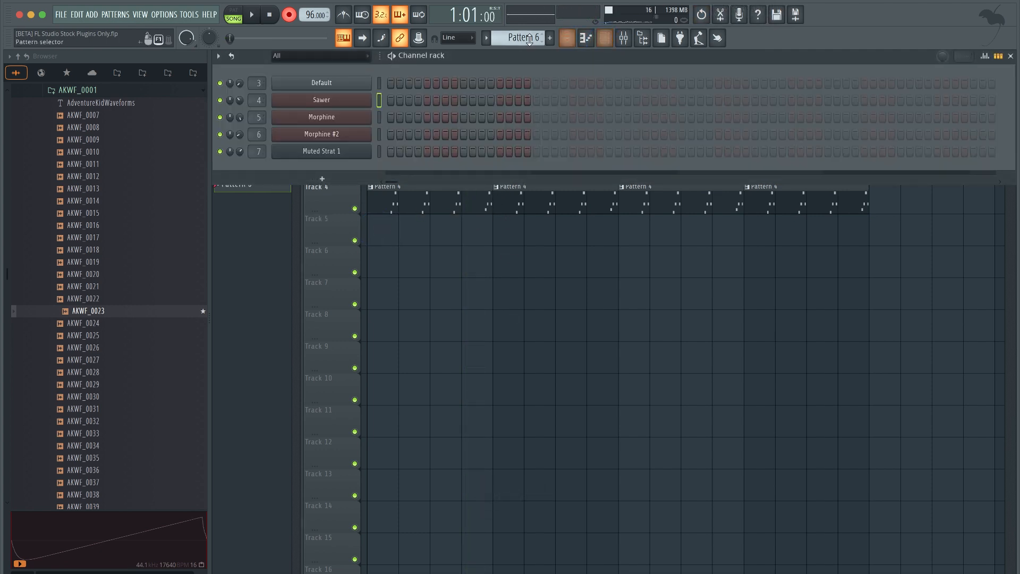
left_click_drag(529, 39, 529, 63)
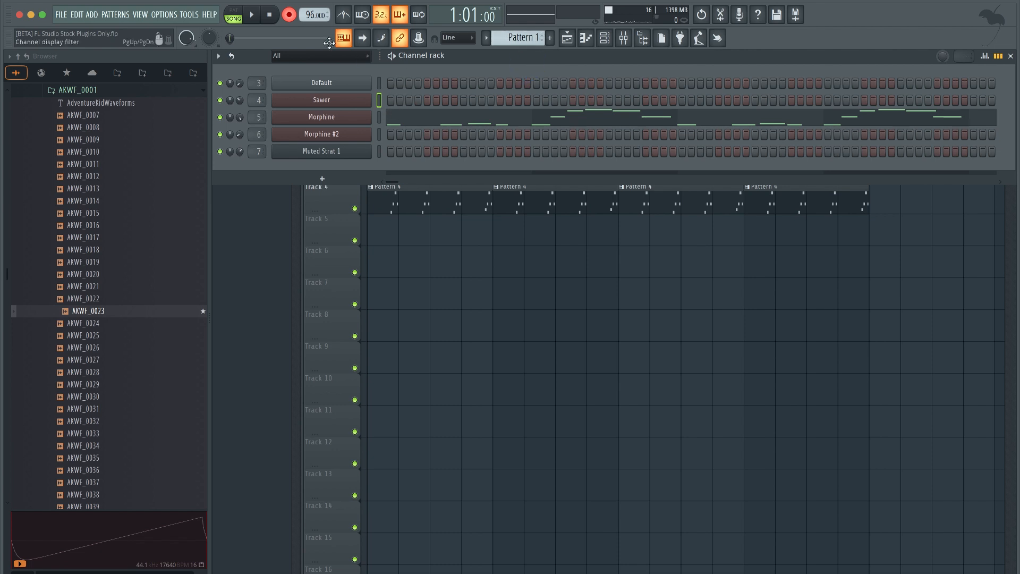
left_click(381, 120)
key("super+x")
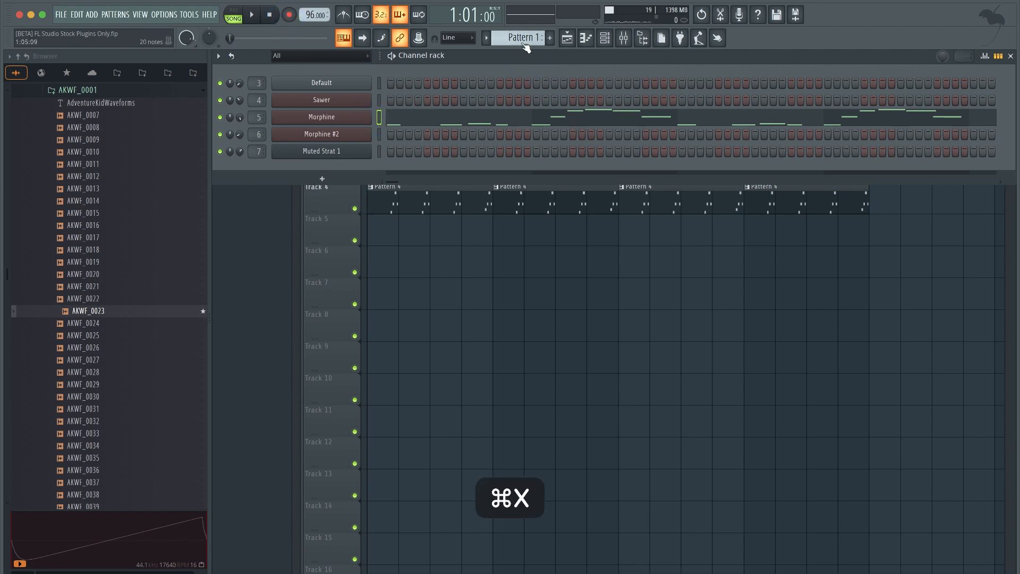
left_click(548, 38)
left_click(595, 42)
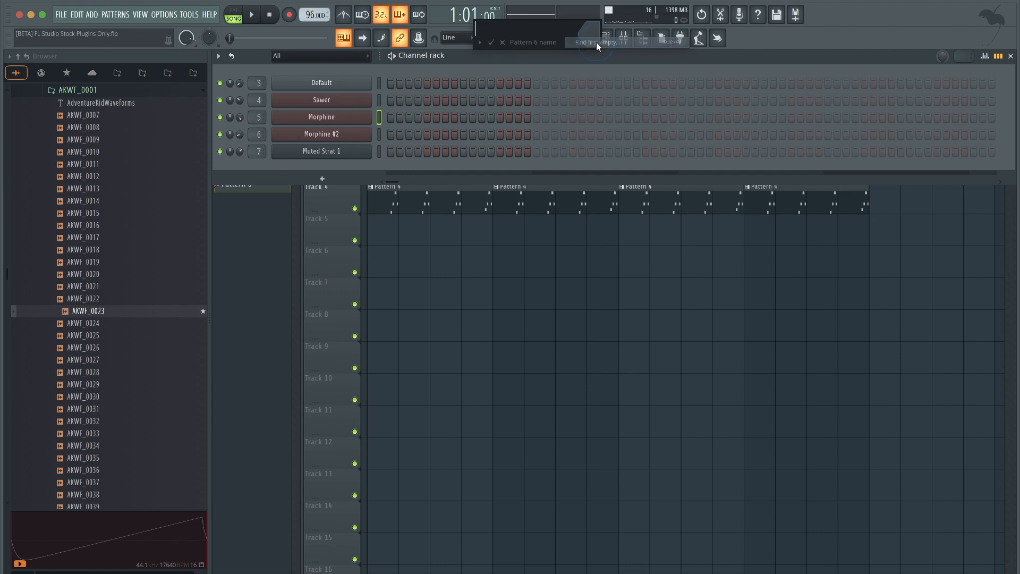
key("super+v")
left_click(475, 304)
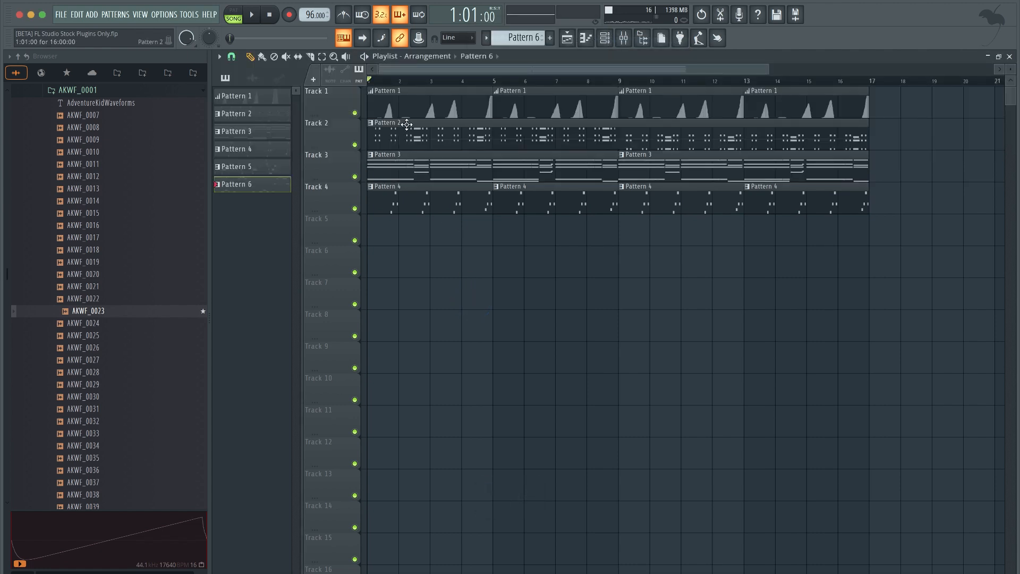
- Delete all Pattern 1 clips from Track 1 in the playlist and save the project
key("super+s")
right_click(617, 91)
right_click(686, 93)
right_click(748, 95)
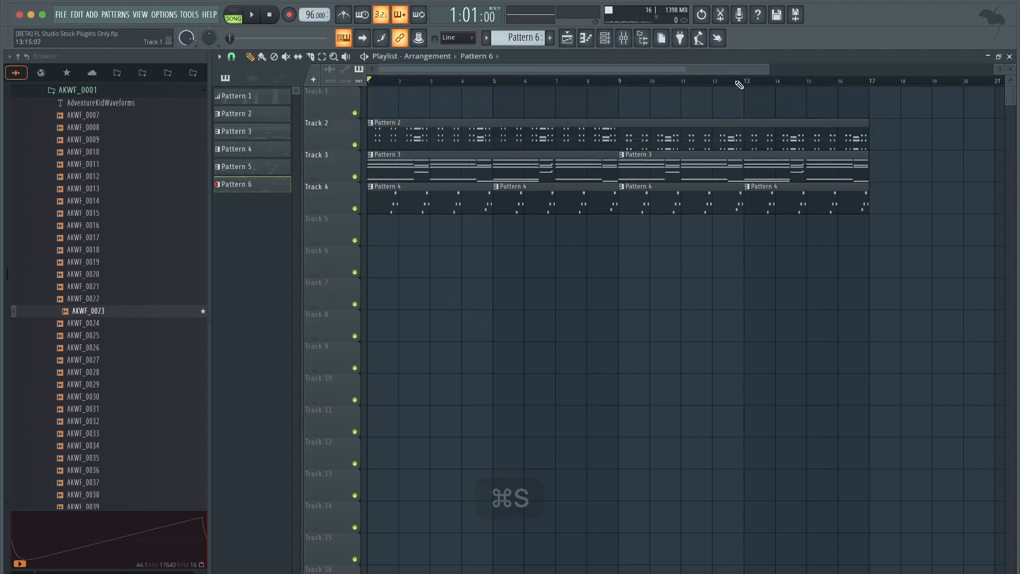
key("super+s")
- Record a new Sawer melody over bars 1 to 8 into the empty Pattern 8
key("space")
left_click(609, 39)
scroll(520, 39, "up", 2)
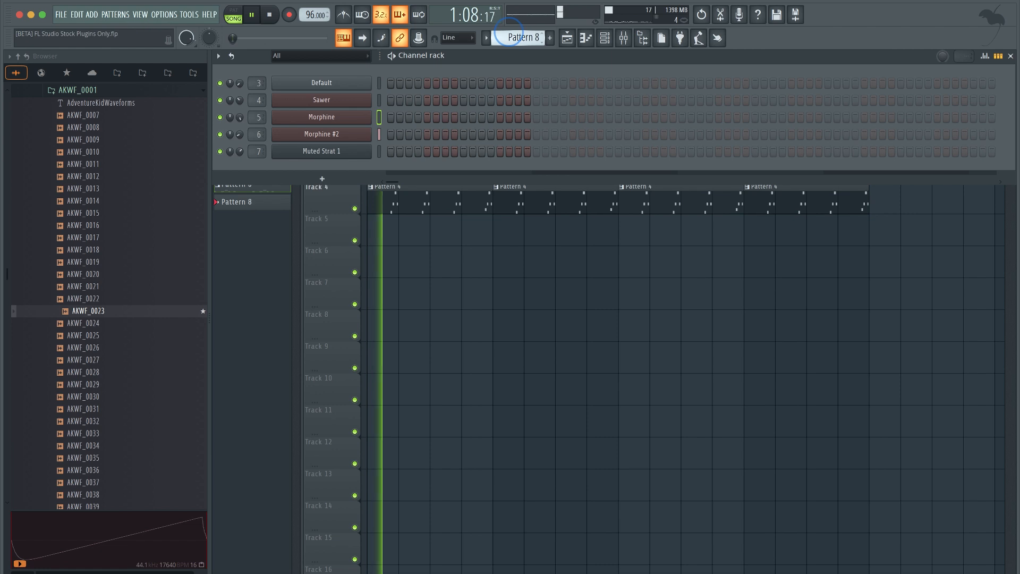
left_click(380, 100)
key("space")
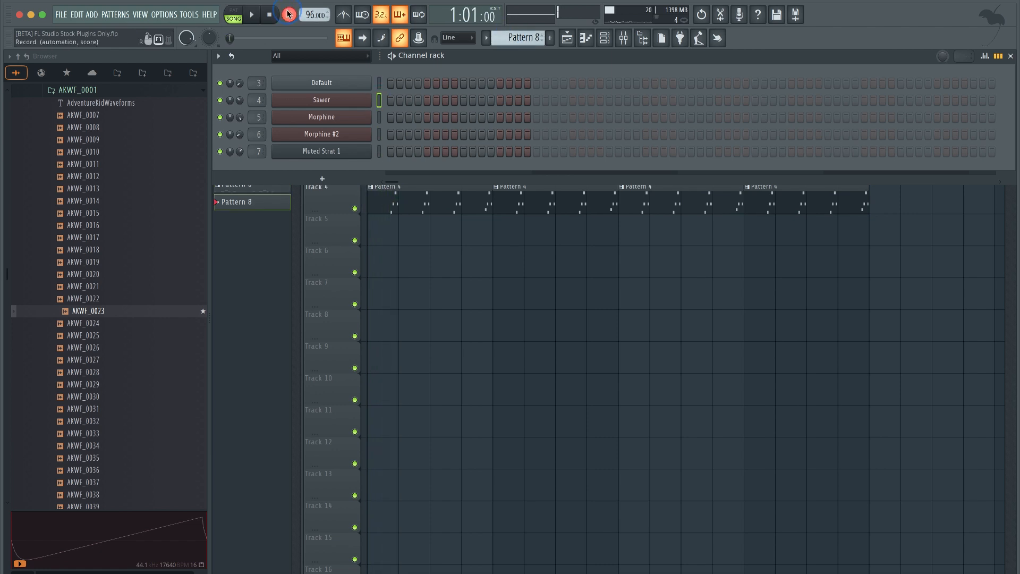
left_click(289, 15)
left_click(539, 353)
right_click(563, 354)
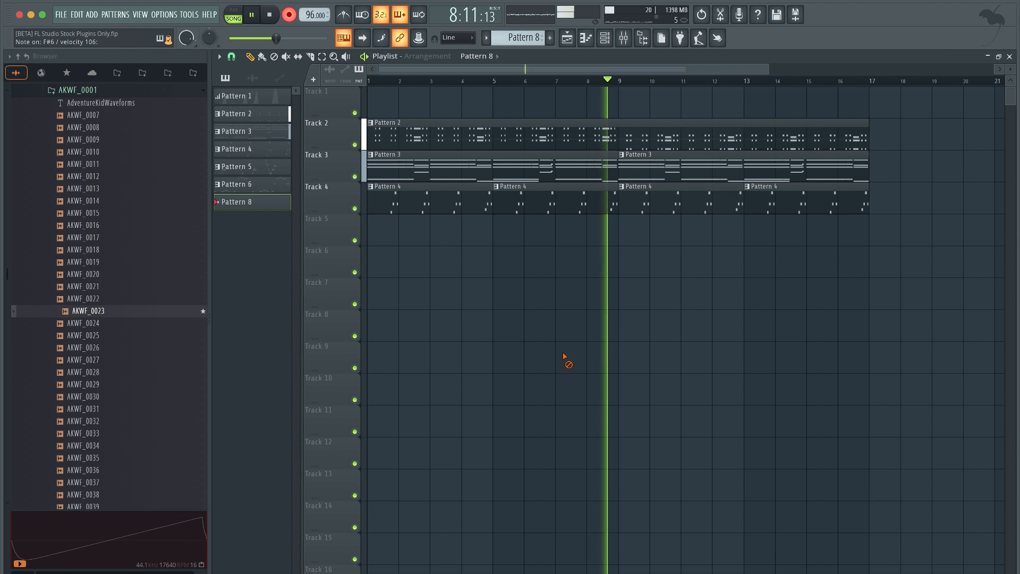
key("space")
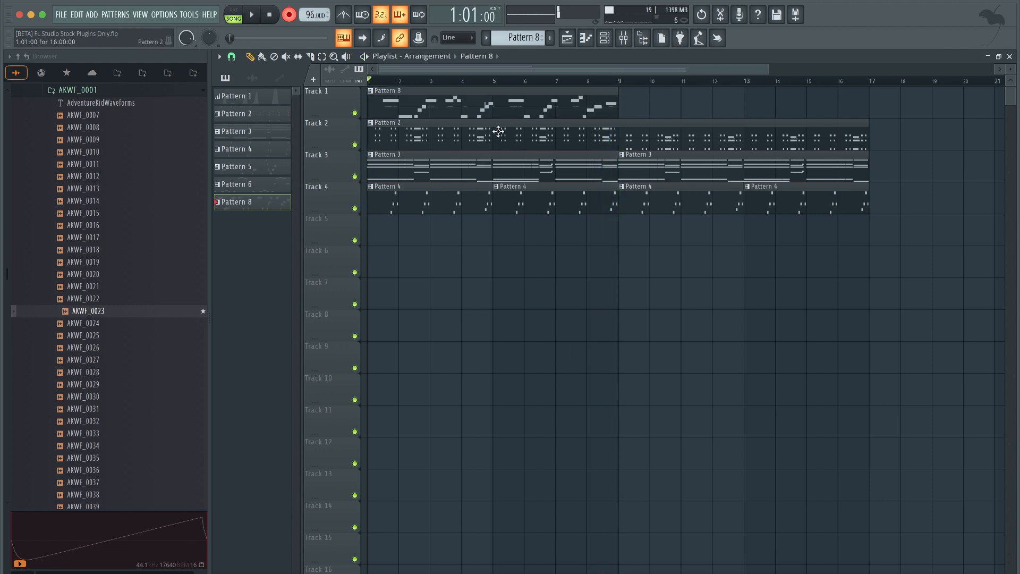
- Remove the recorded Pattern 8 clip from Track 1 and open the Sawer synth from the channel rack
right_click(500, 110)
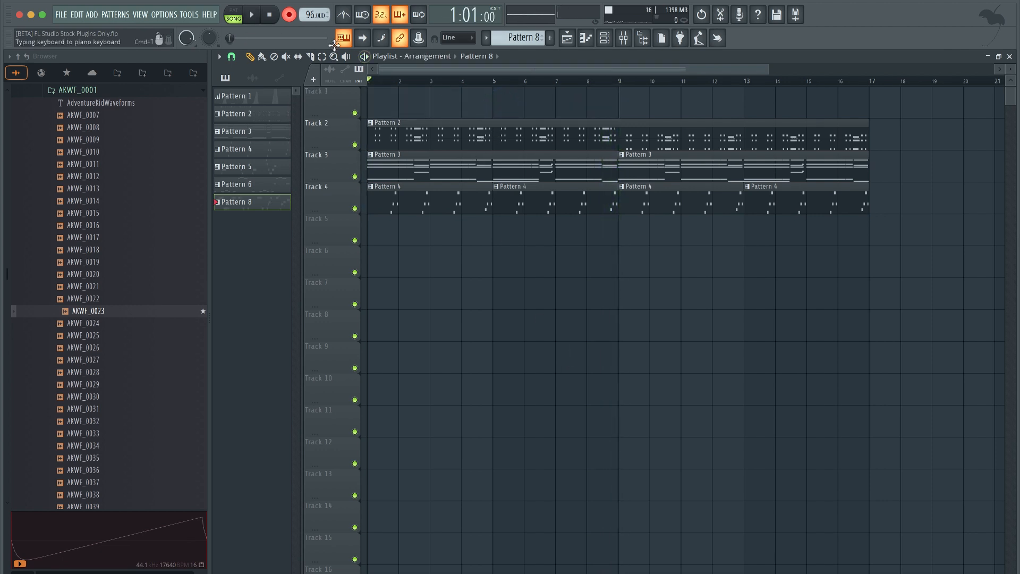
left_click(604, 37)
left_click(357, 103)
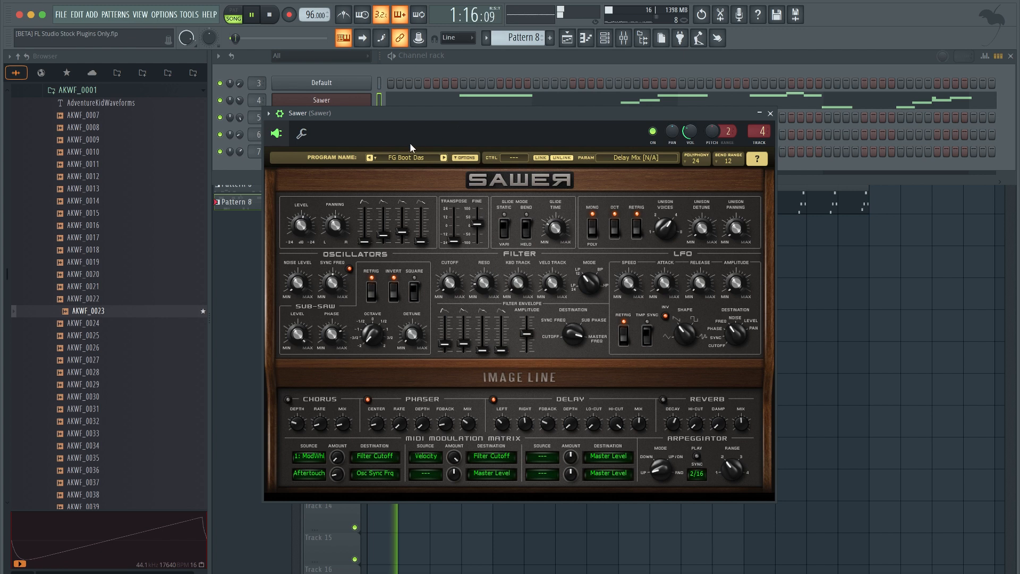
- Step the Sawer preset forward to FG Circuit Bender and close the synth
left_click(444, 157)
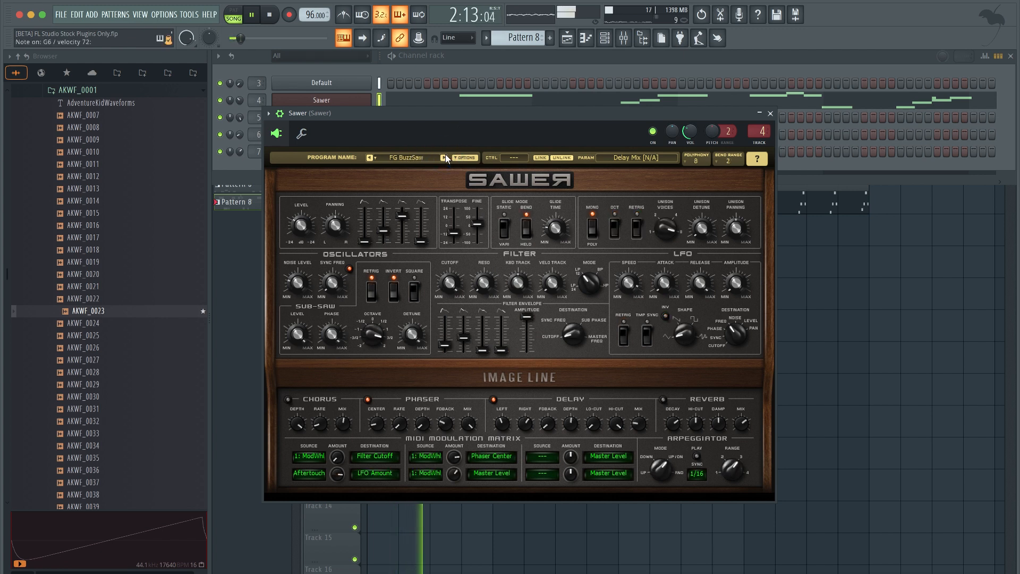
left_click(444, 158)
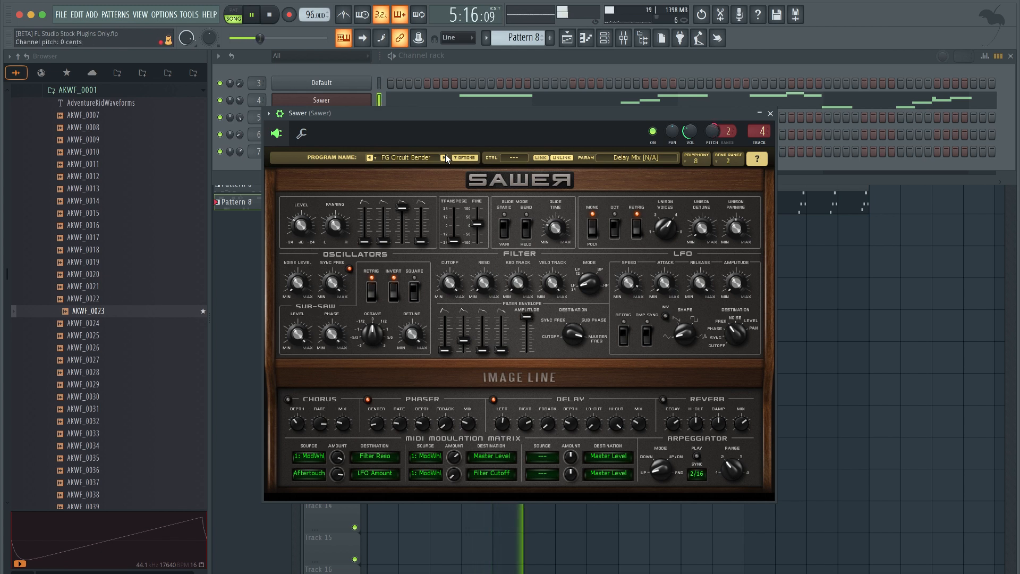
left_click(770, 114)
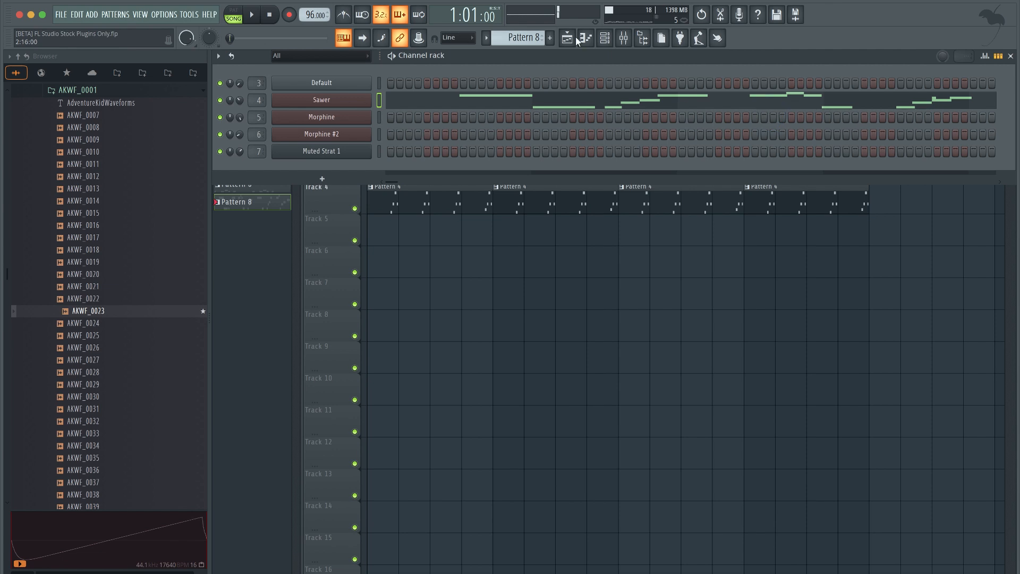
- Record a new Sawer melody over bars 1 to 8 into the empty Pattern 9
left_click_drag(526, 36, 527, 31)
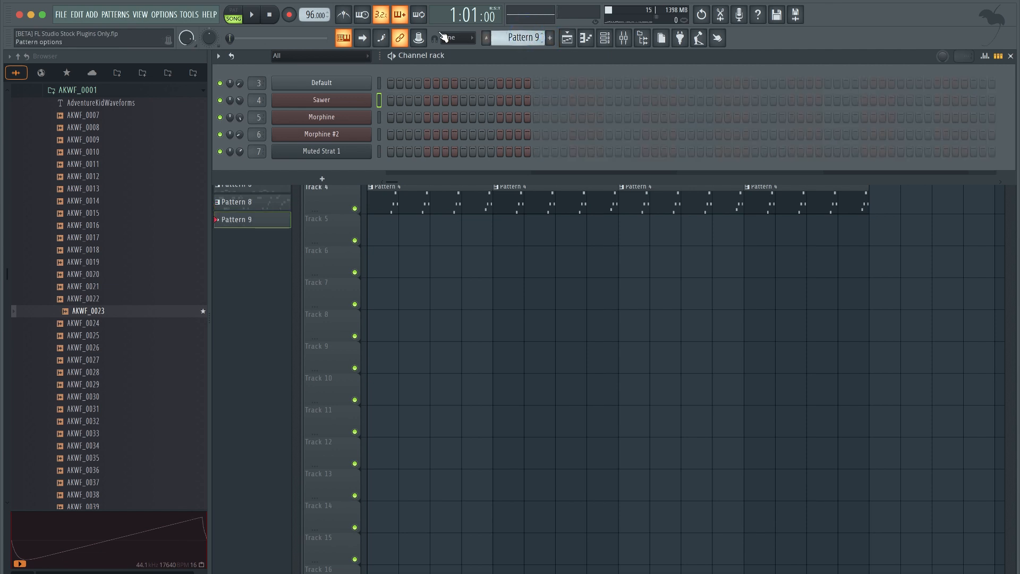
left_click(290, 16)
left_click(550, 357)
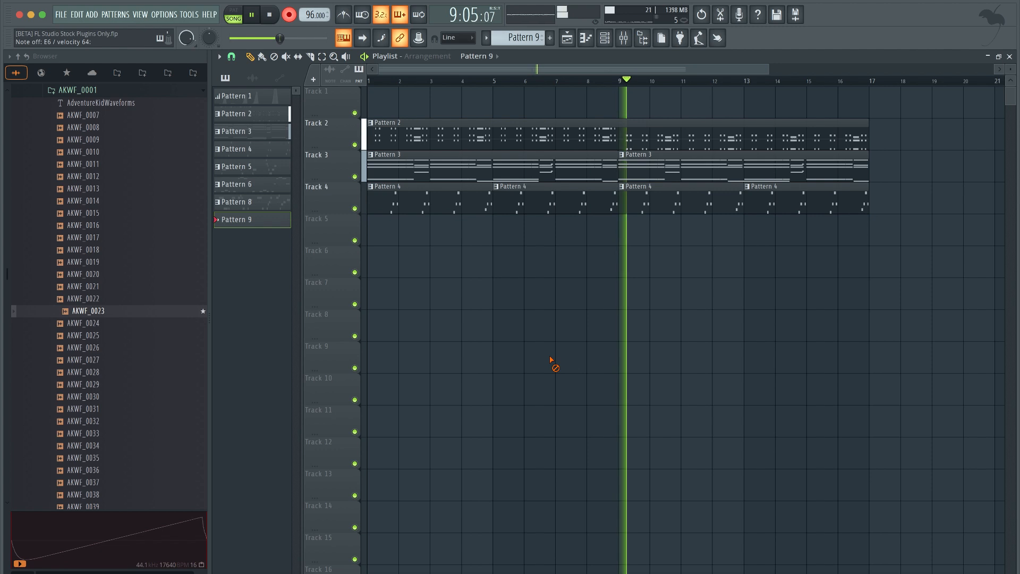
key("space")
- In Pattern 9's piano roll, slightly lengthen the first G6 note and the second D6 note so they overlap the notes that follow
double_click(387, 92)
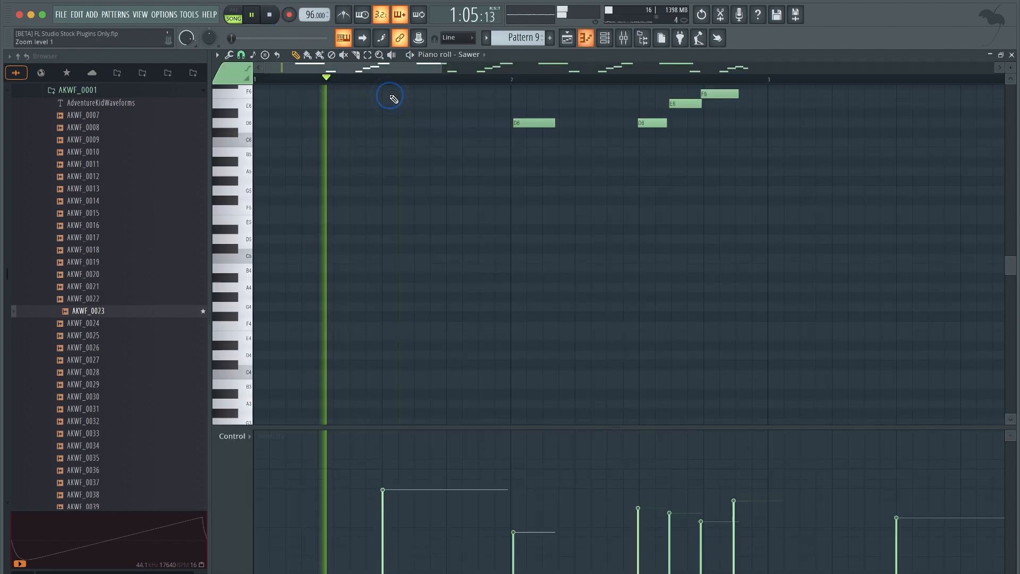
key("space")
left_click(606, 38)
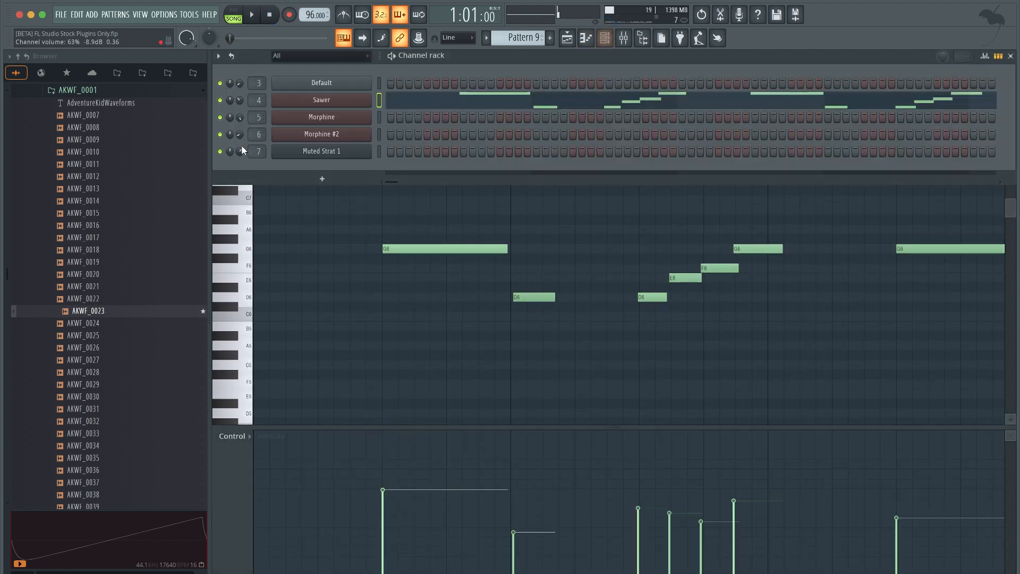
right_click(457, 315)
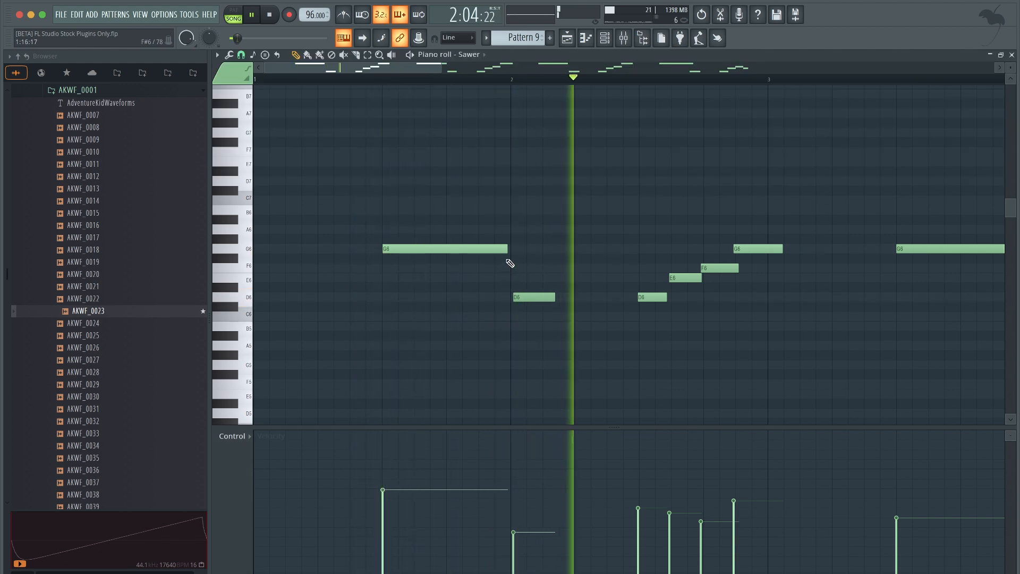
left_click_drag(507, 248, 512, 247)
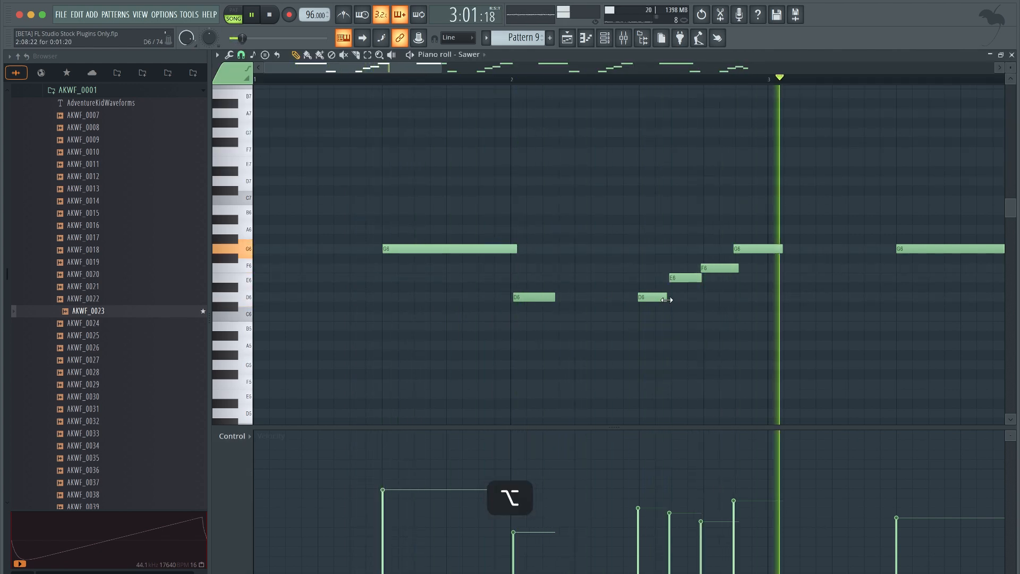
left_click_drag(666, 296, 674, 299)
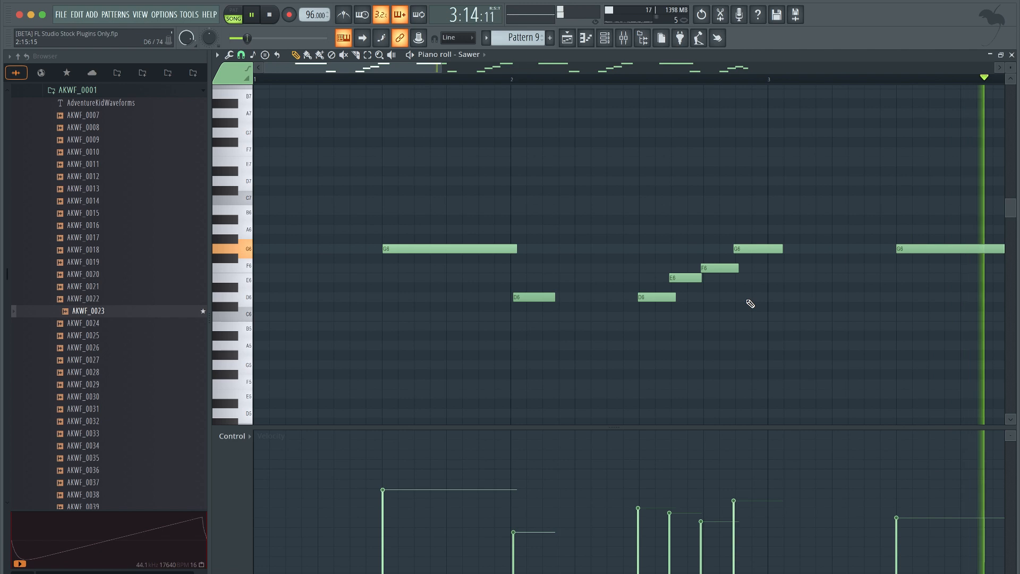
- Slightly lengthen the held G6 notes in the rest of the Sawer melody, return to the playlist and save the project
scroll(749, 303, "right", 5)
scroll(750, 303, "up", 1)
left_click_drag(639, 278, 644, 279)
scroll(749, 322, "right", 2)
scroll(728, 330, "right", 5)
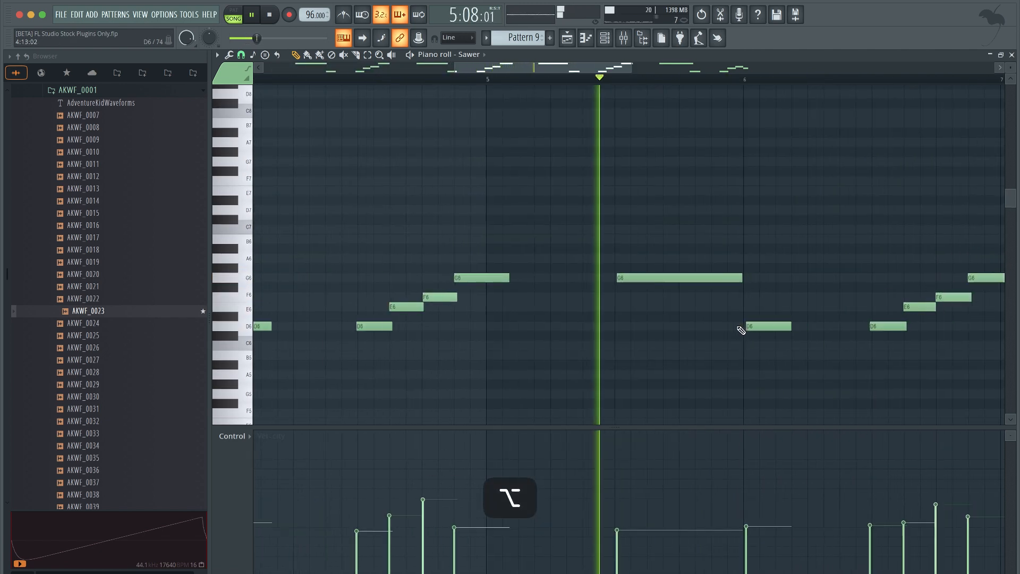
left_click_drag(732, 279, 741, 279)
scroll(725, 326, "right", 3)
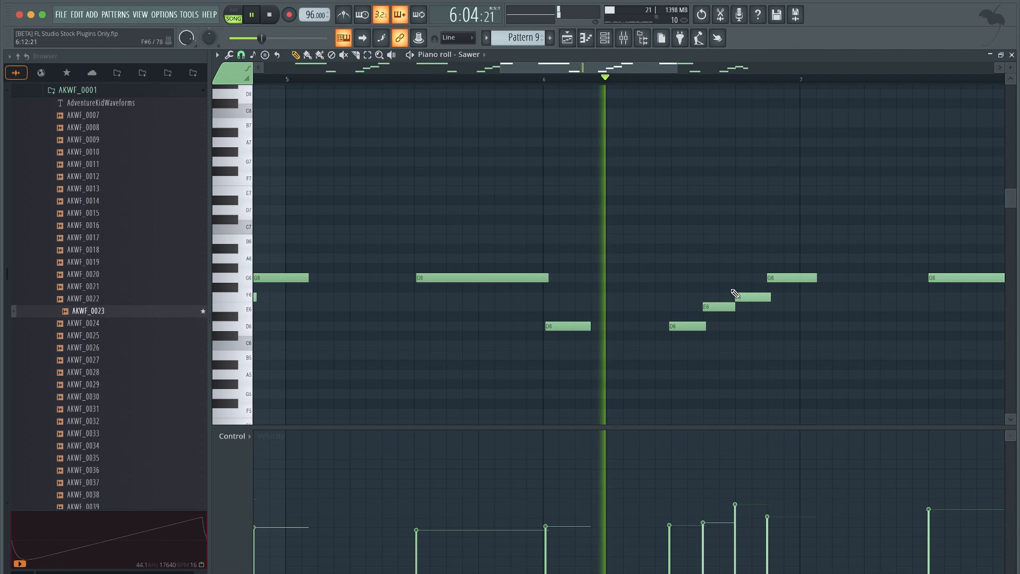
scroll(794, 310, "right", 2)
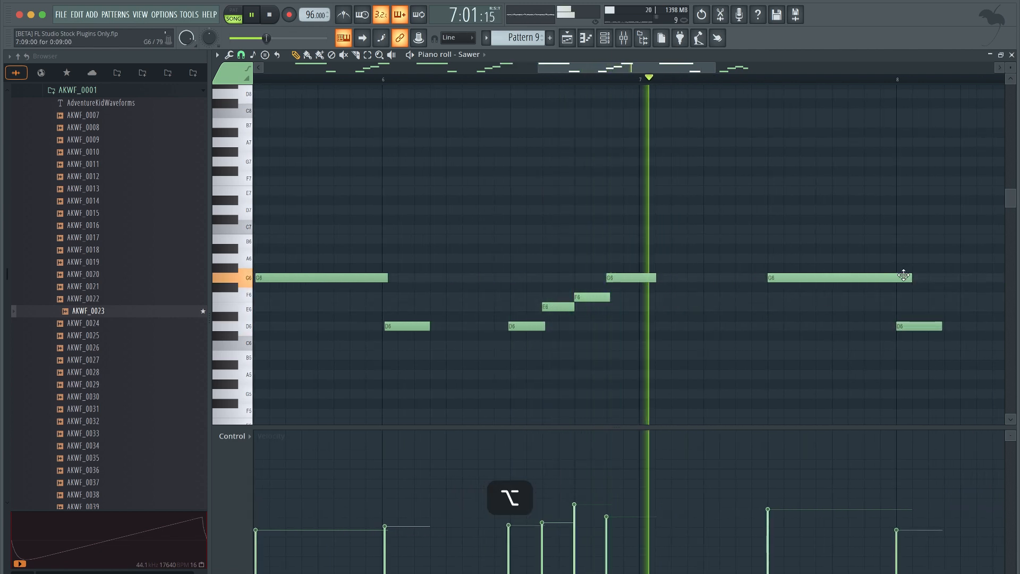
scroll(903, 275, "right", 6)
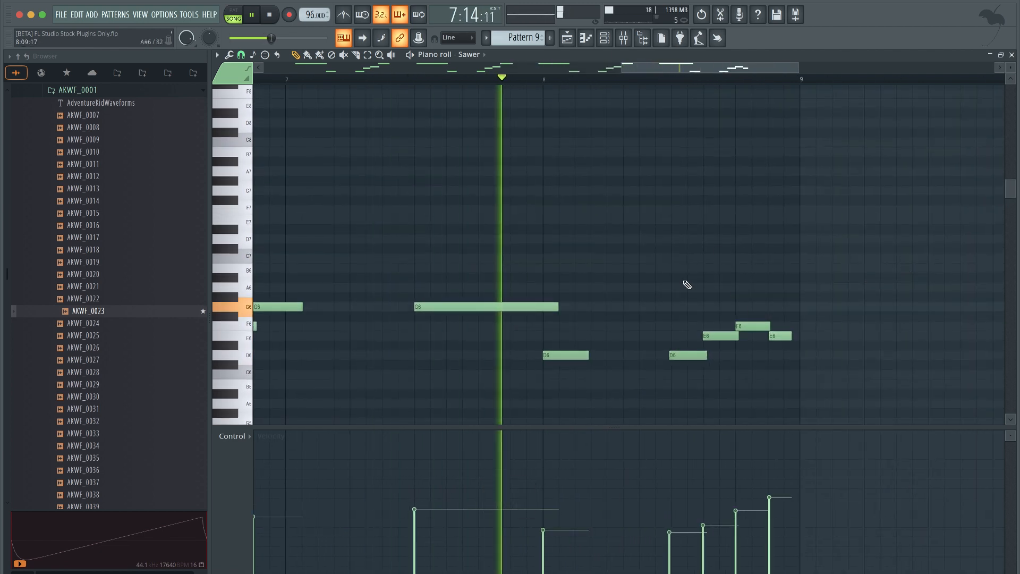
left_click(1011, 55)
key("F5")
key("super+s")
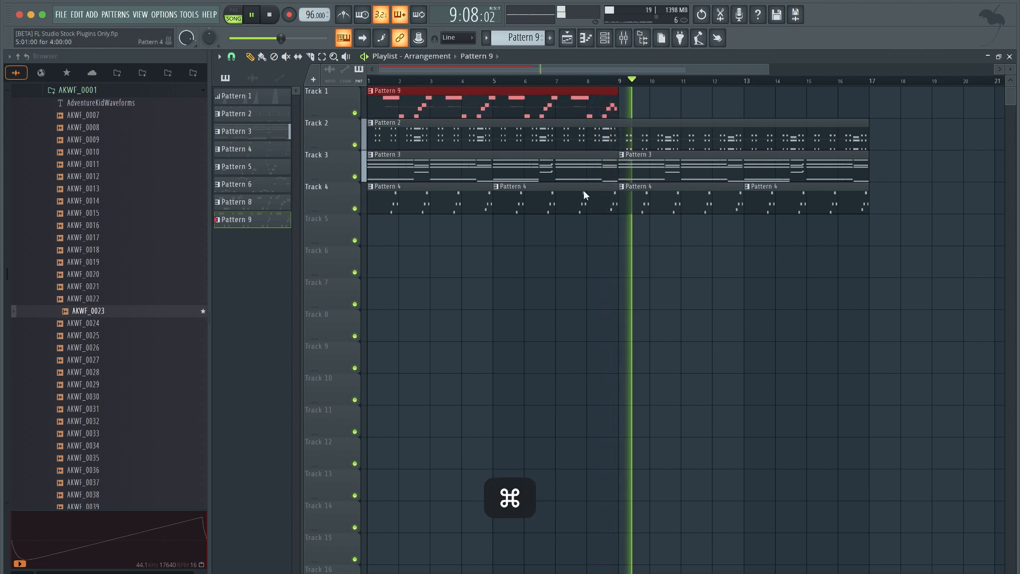
- Switch to the new empty Pattern 10 and save the project
left_click(580, 237)
left_click(602, 41)
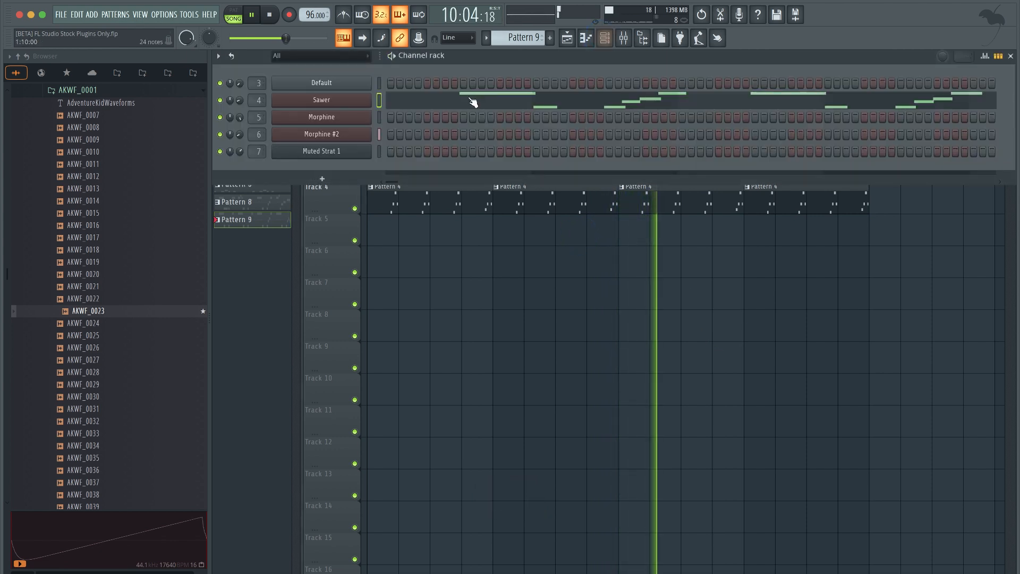
left_click_drag(509, 41, 509, 37)
key("super+s")
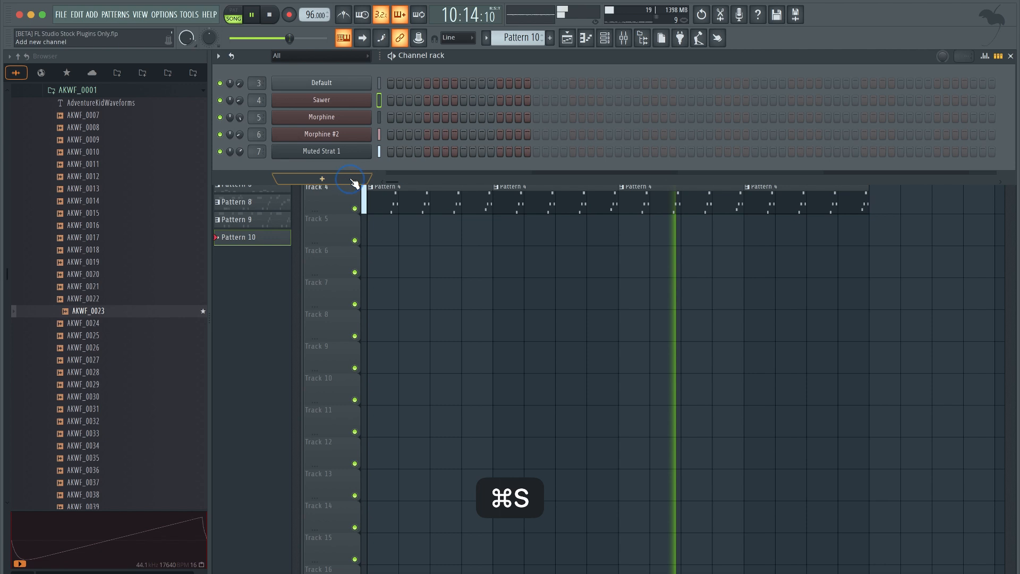
- Add a FLEX channel loaded with the Yamaha C7 preset from the Essential Pianos pack
left_click(351, 180)
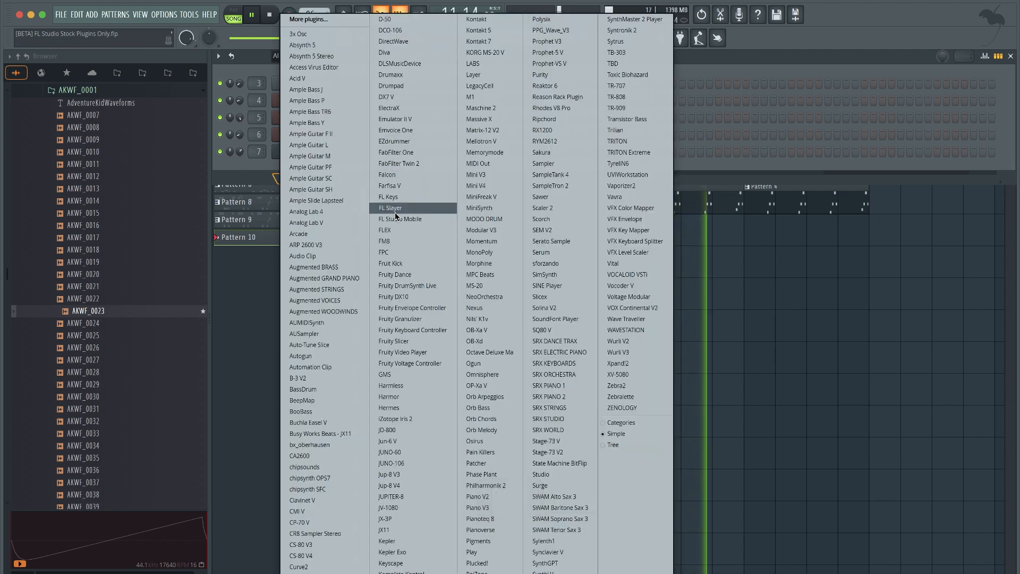
left_click(397, 229)
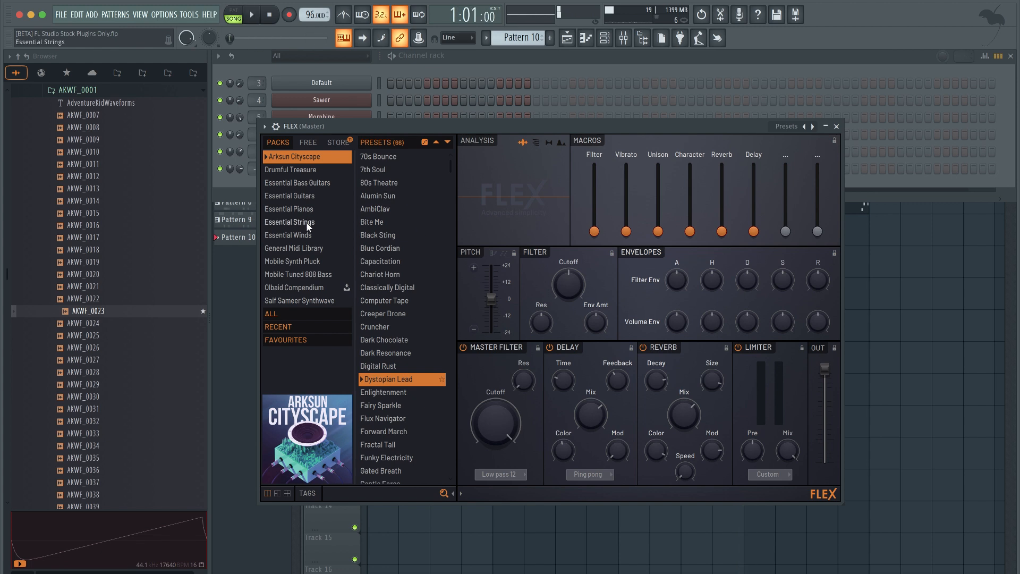
left_click(313, 209)
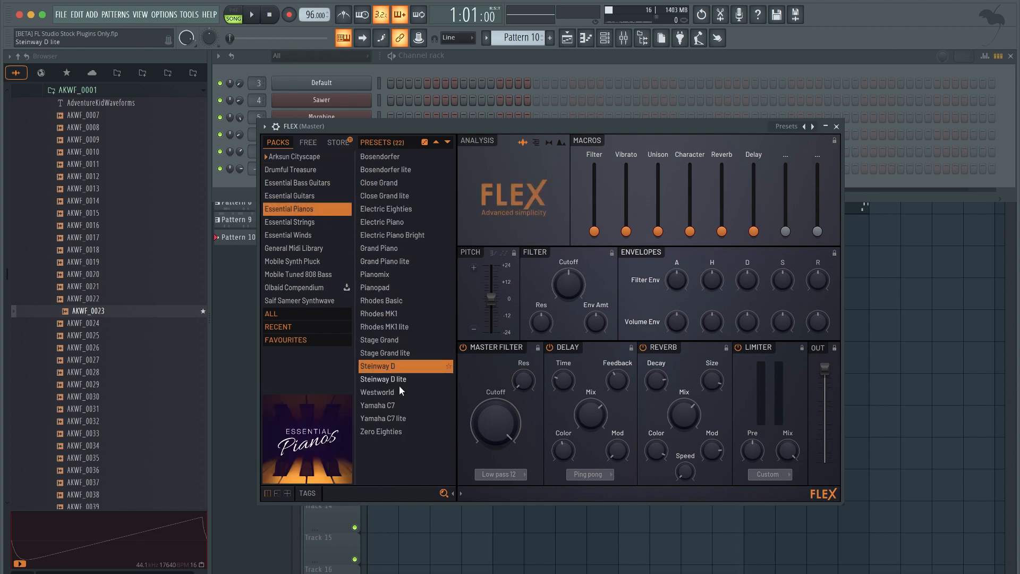
left_click(400, 405)
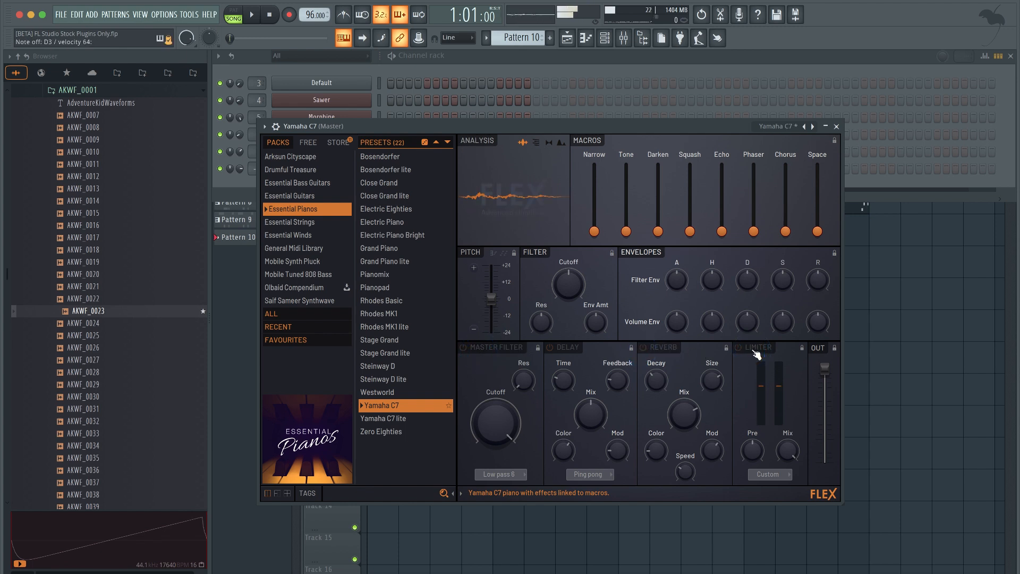
left_click(836, 127)
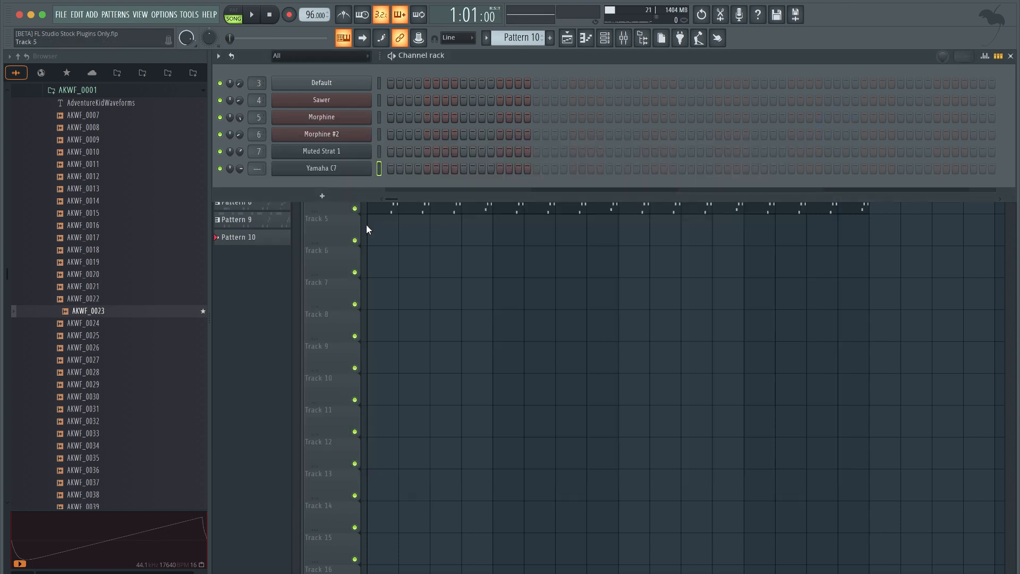
- Route the Yamaha C7 channel to mixer track 8 and play the song to try out a piano part
left_click(253, 236)
key("super+l")
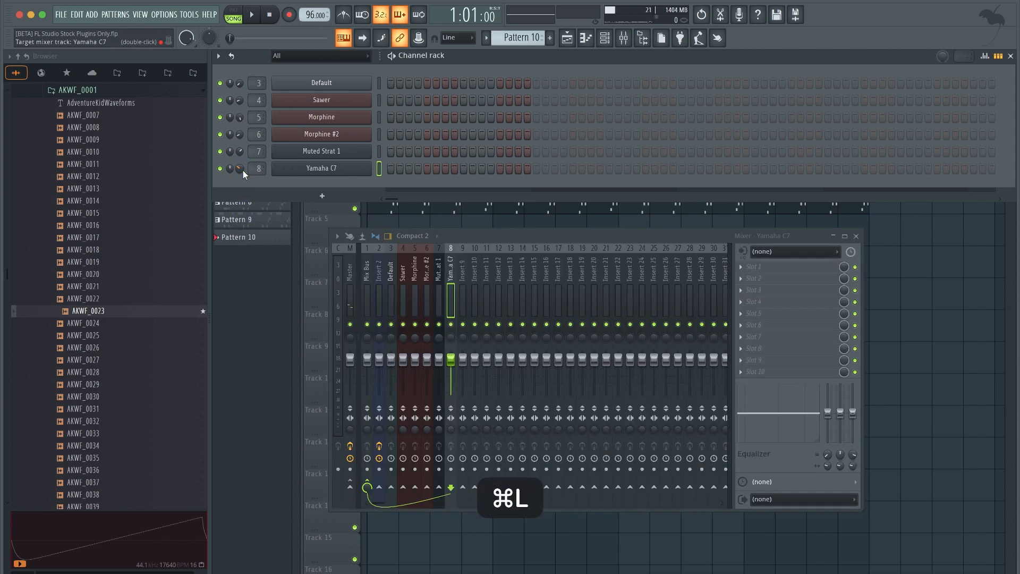
key("space")
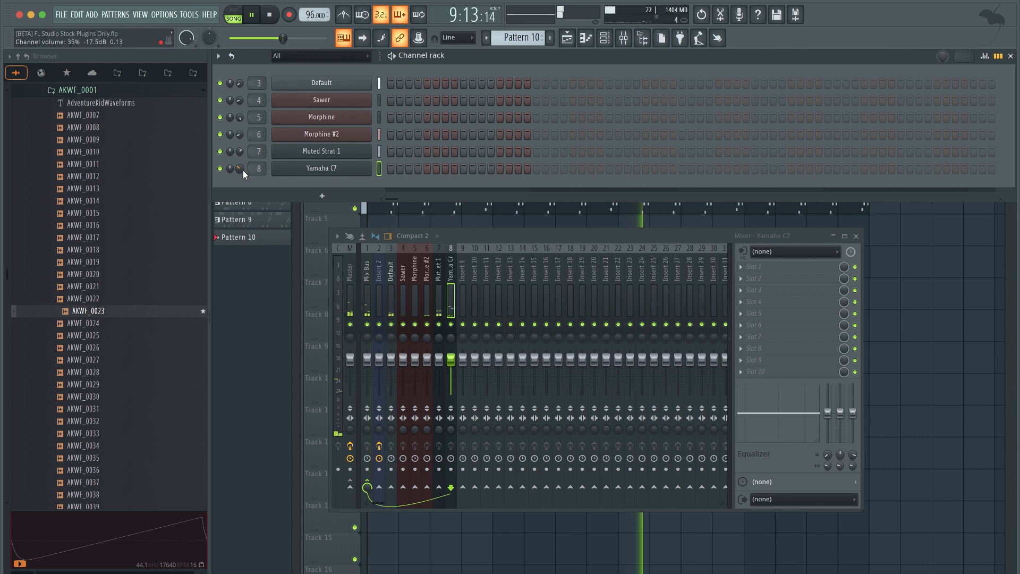
key("space")
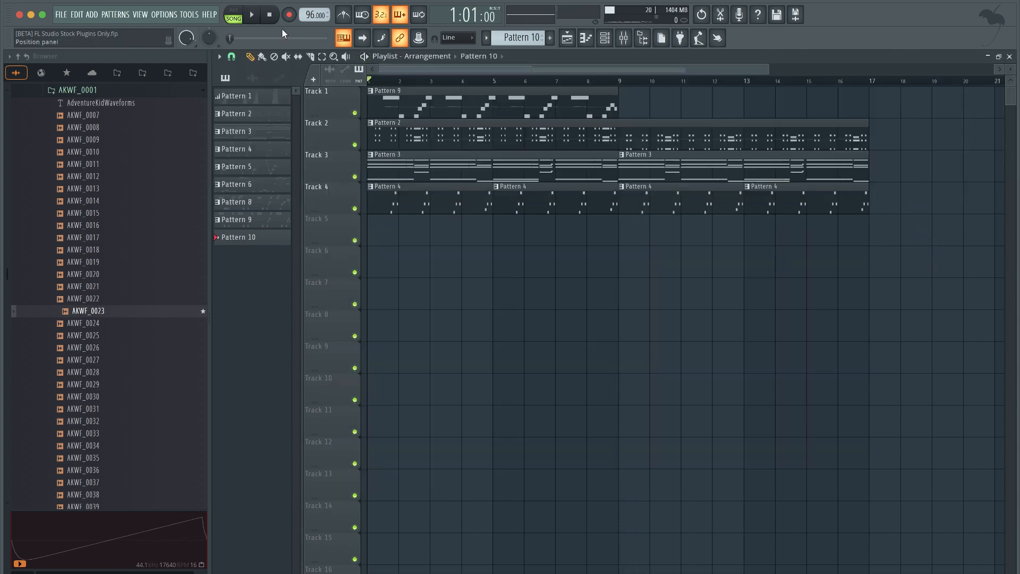
- Record a Yamaha C7 piano part into the empty Pattern 10 while the song plays from bar 1
left_click(288, 16)
left_click(512, 355)
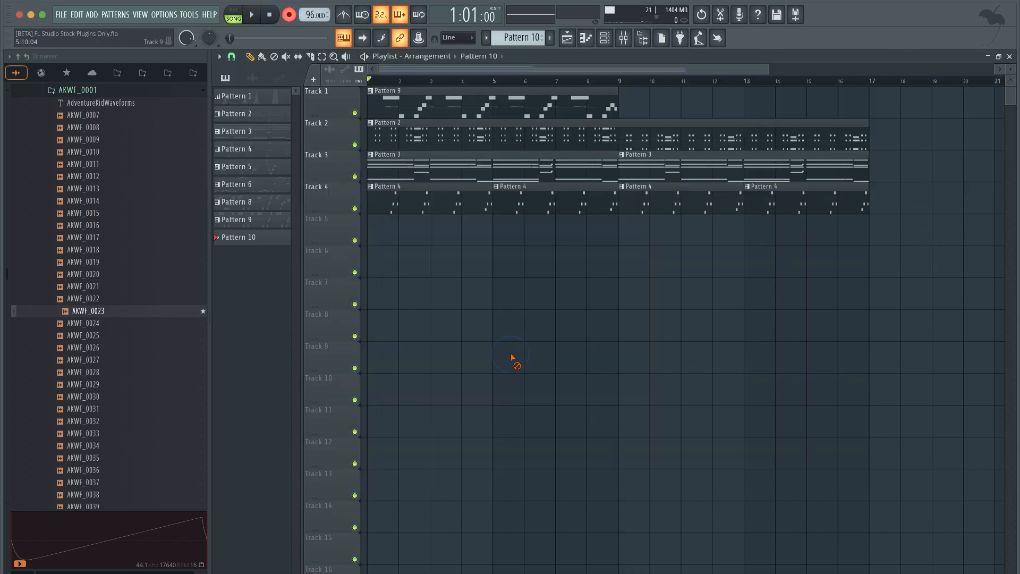
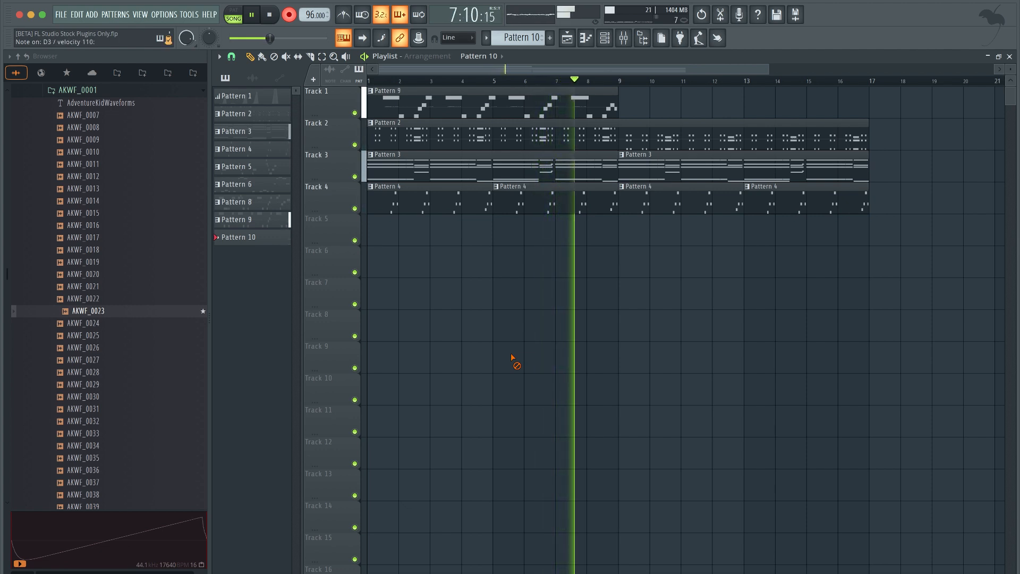
key("space")
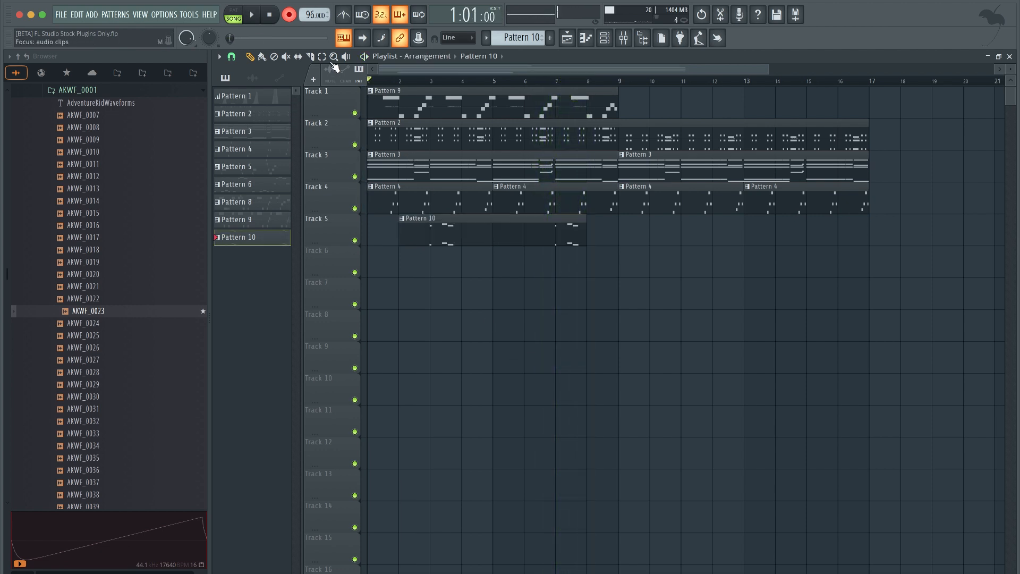
- Raise the volume envelope release of the Yamaha C7 FLEX instrument and close it
left_click(606, 38)
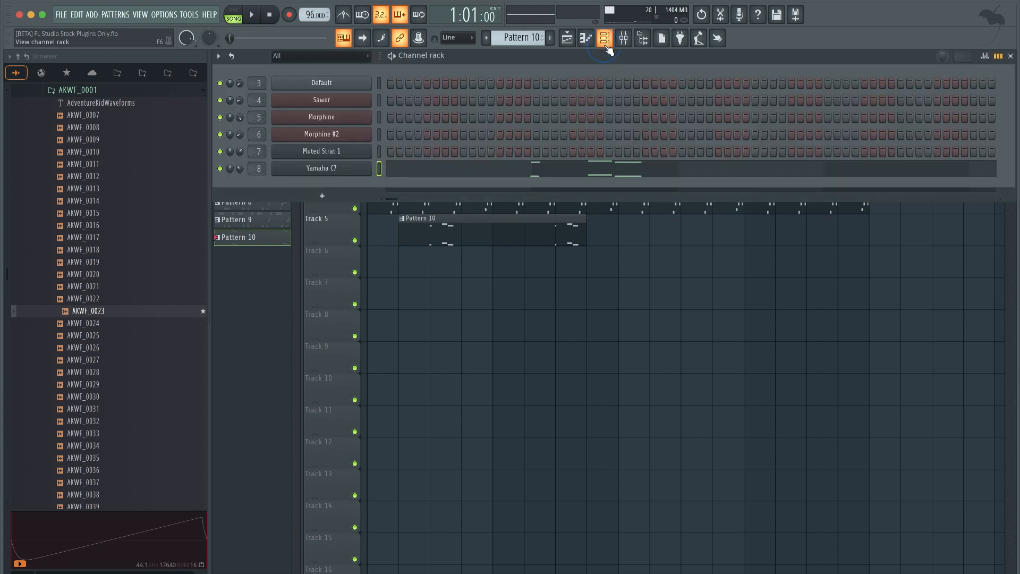
left_click(292, 169)
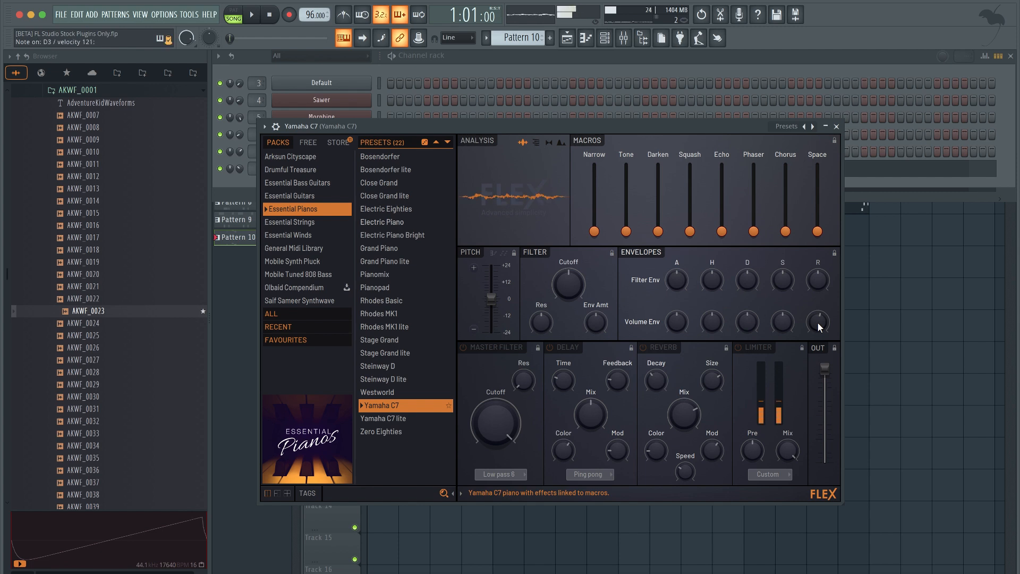
left_click_drag(817, 320, 818, 301)
left_click(836, 127)
- Play back the arrangement with the new piano part in the playlist and save the project
key("space")
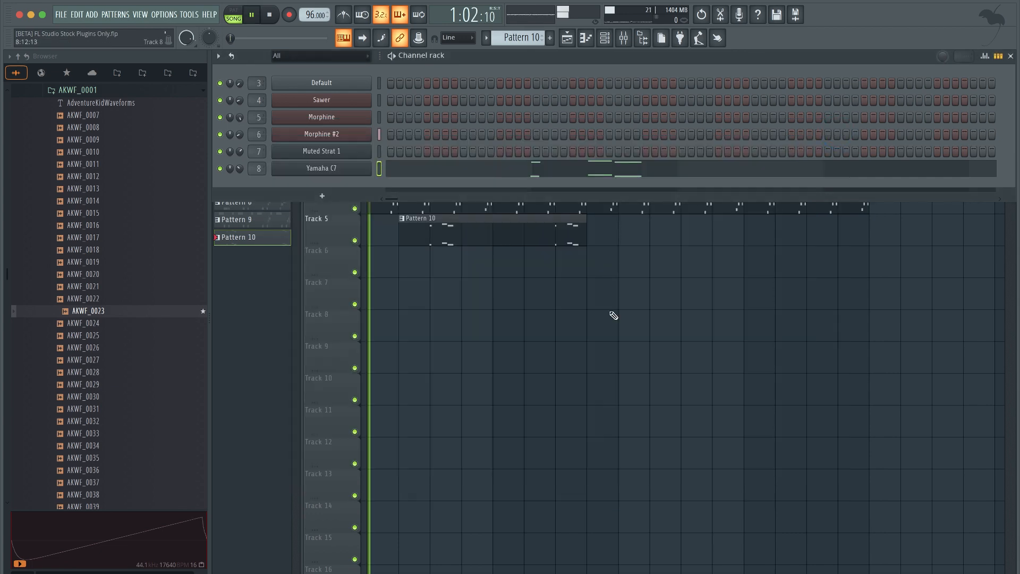
key("super+s")
left_click(418, 81)
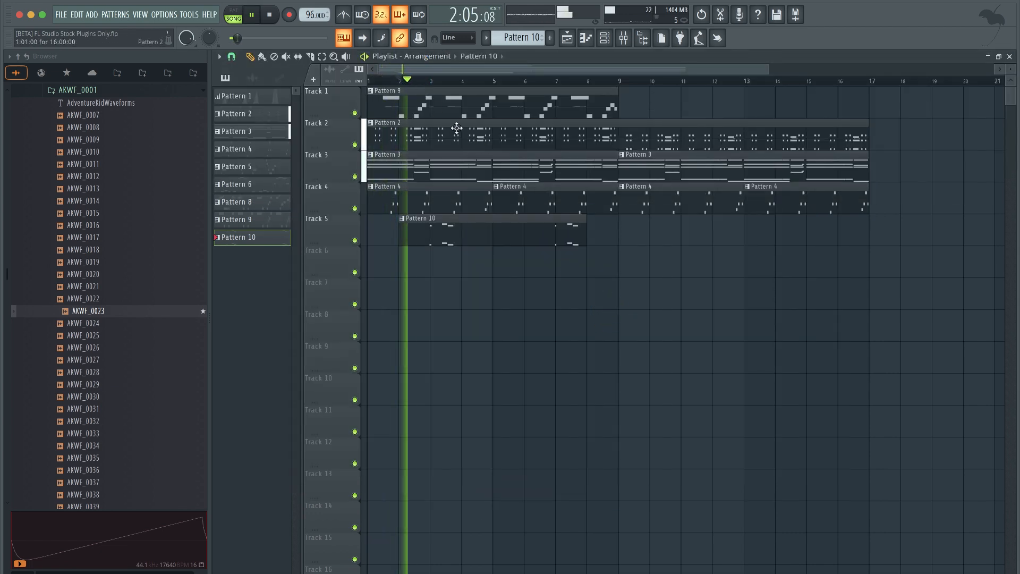
key("super+s")
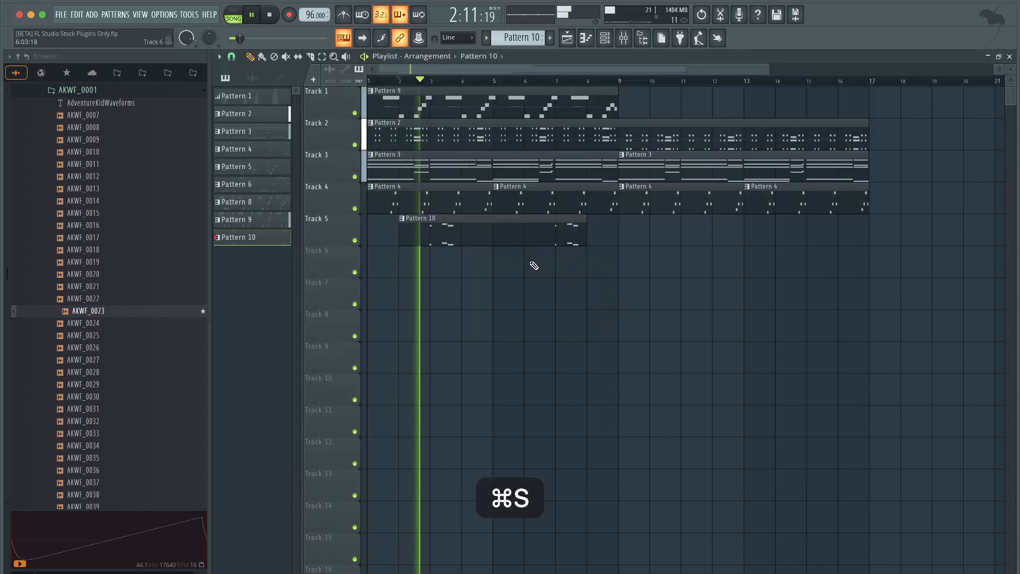
left_click(605, 38)
right_click(529, 379)
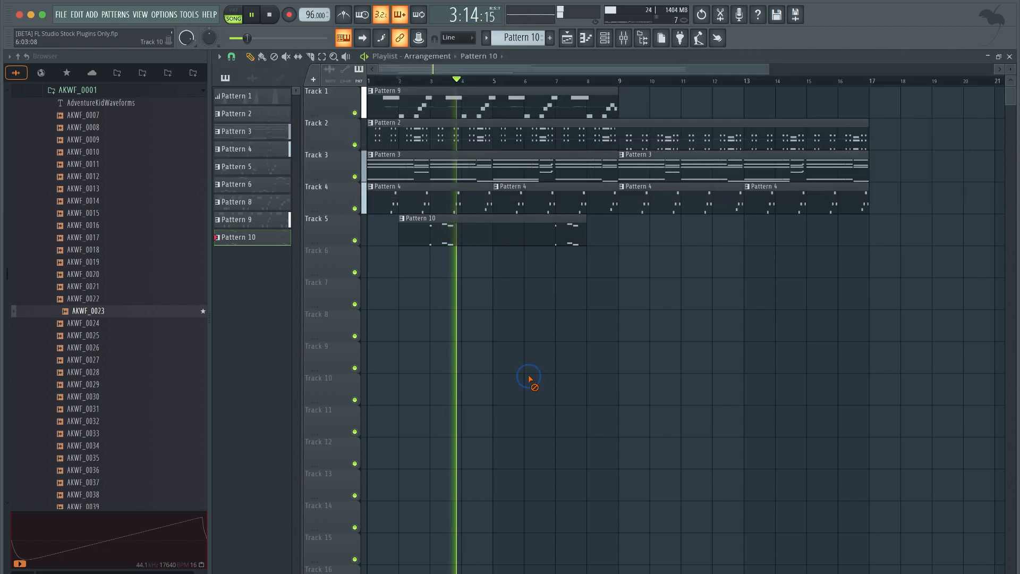
key("super+s")
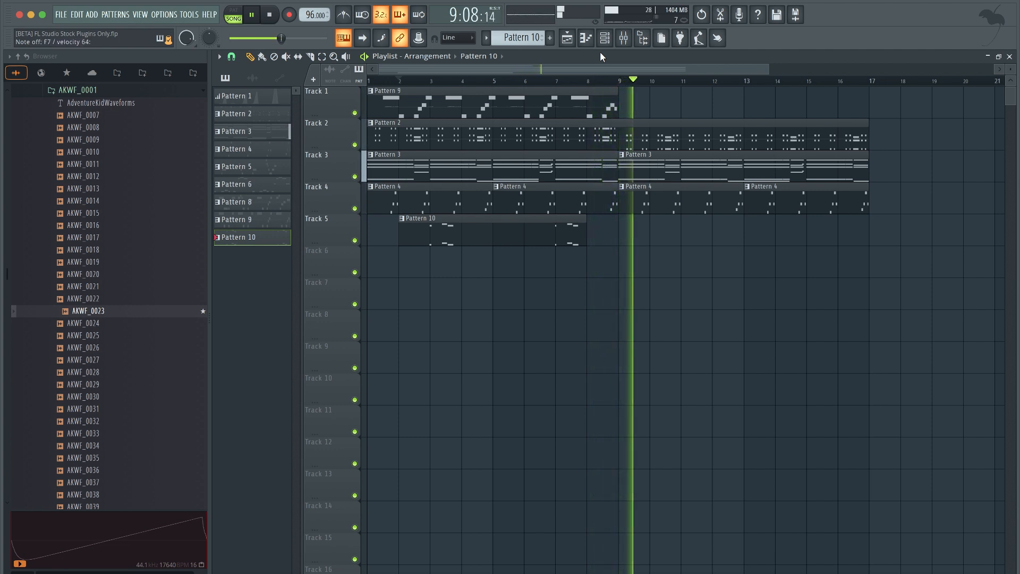
- Play the song from bar 2, stop it, and switch to the empty Pattern 7 for a new piano part
left_click(416, 79)
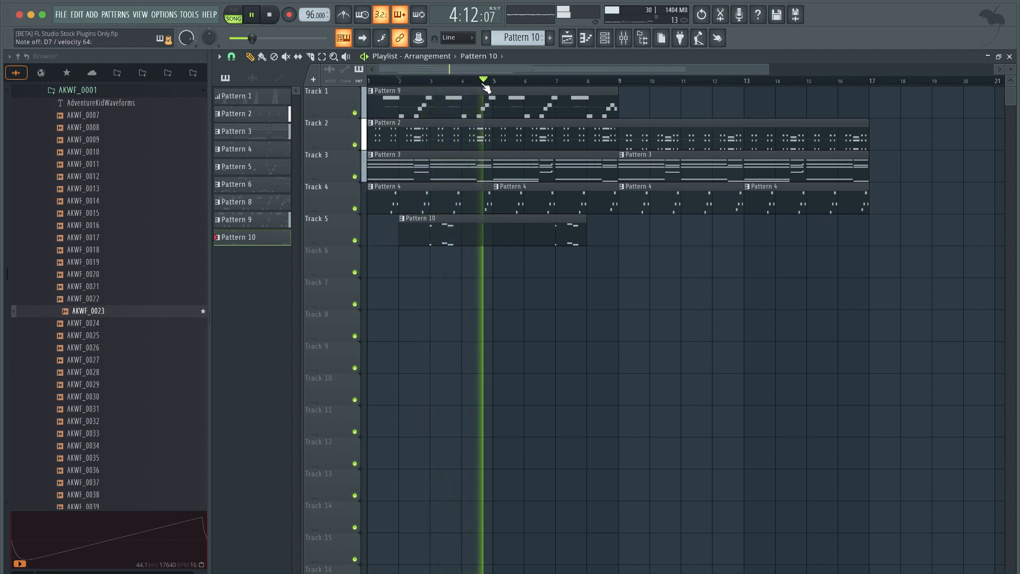
left_click(613, 39)
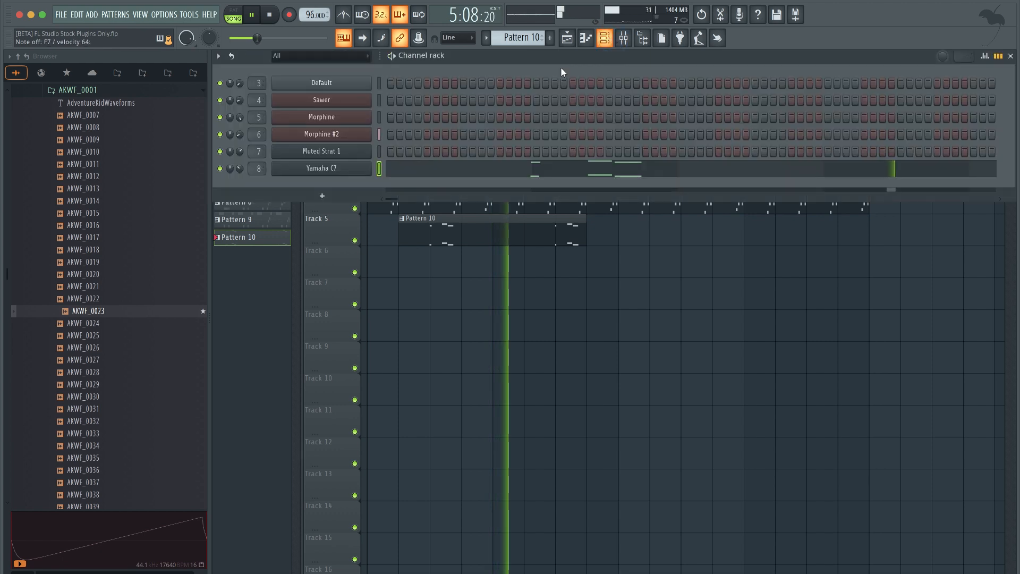
scroll(522, 40, "down", 2)
key("space")
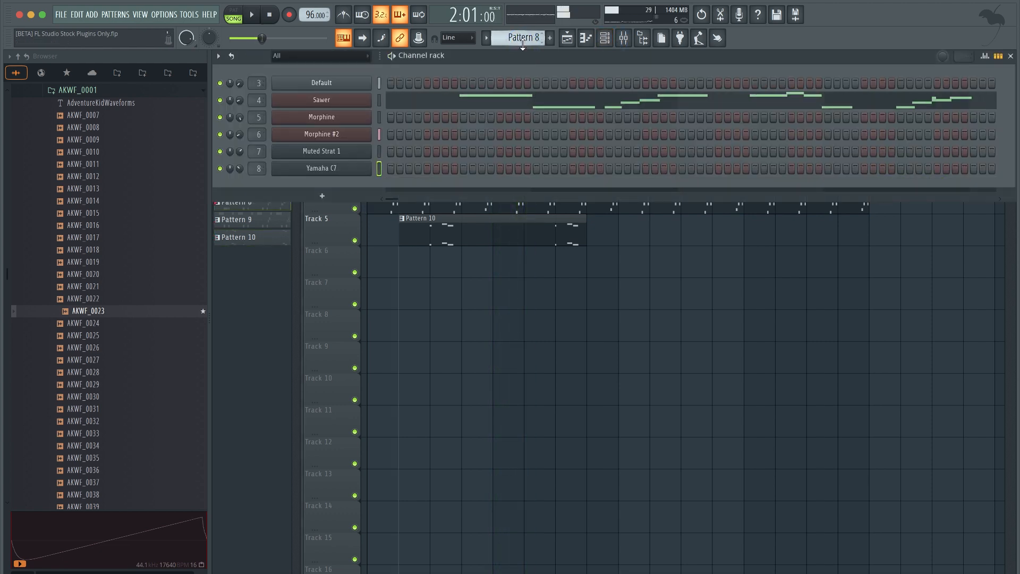
scroll(523, 45, "down", 1)
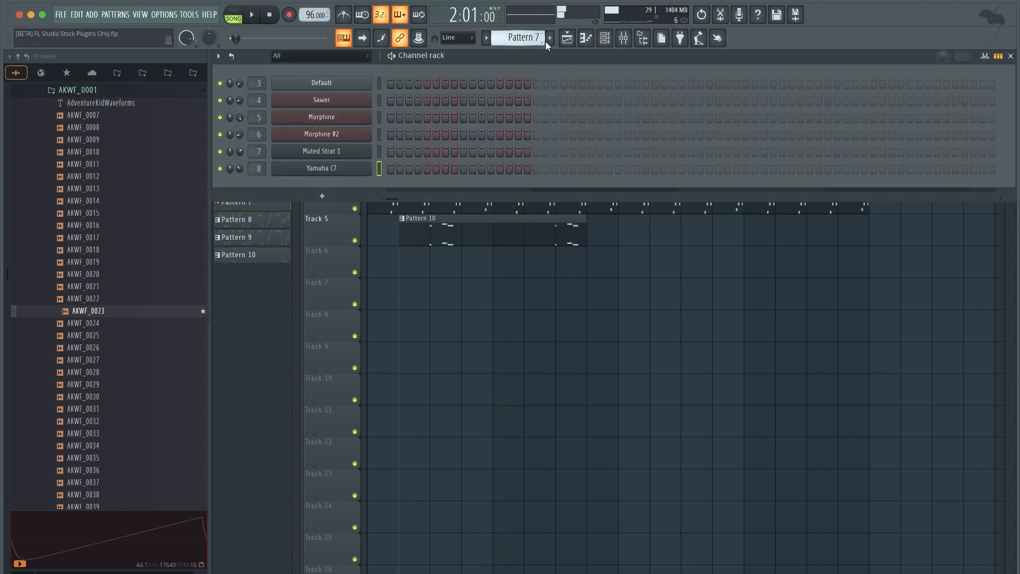
left_click(545, 40)
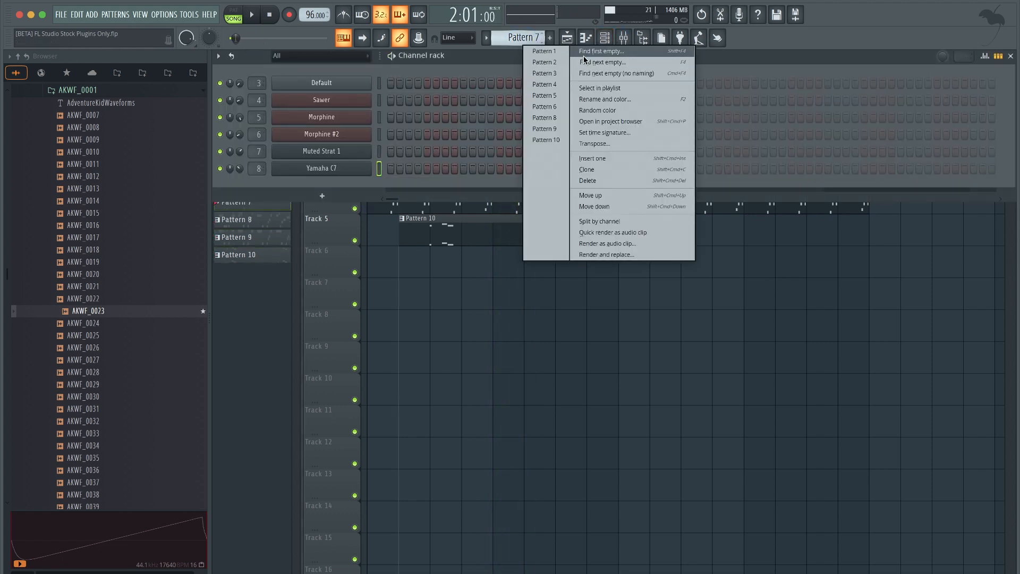
key("Return")
- Record notes and automation for a repeating Yamaha C7 chord part into Pattern 7, starting at bar 3 of the song
left_click(290, 15)
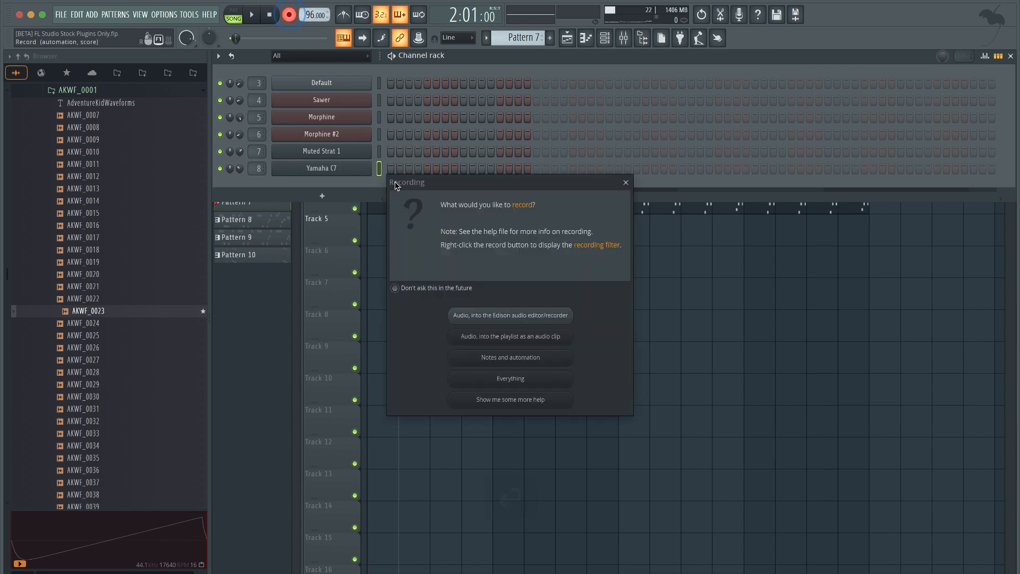
left_click(562, 364)
key("F6")
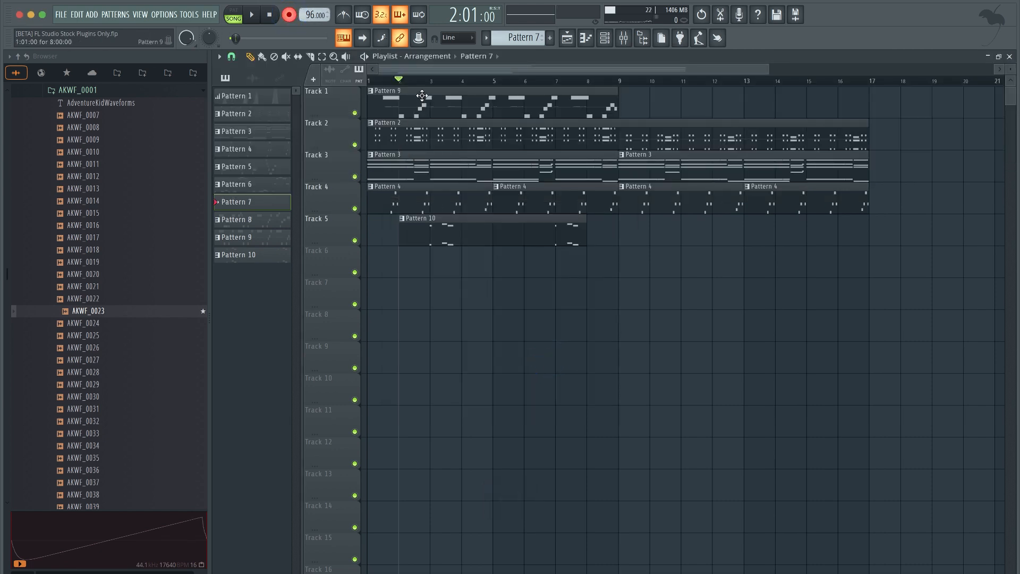
left_click(430, 81)
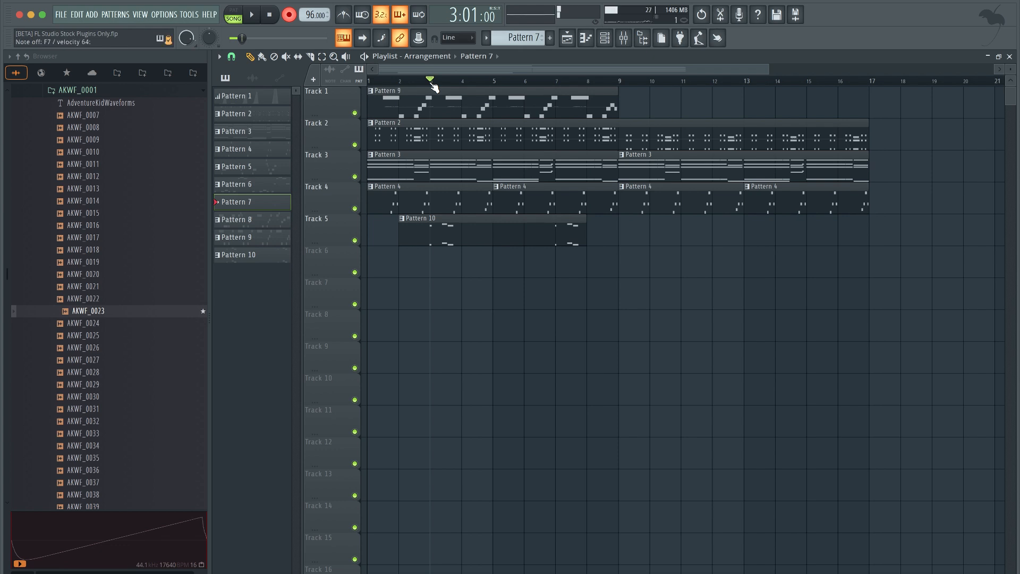
key("space")
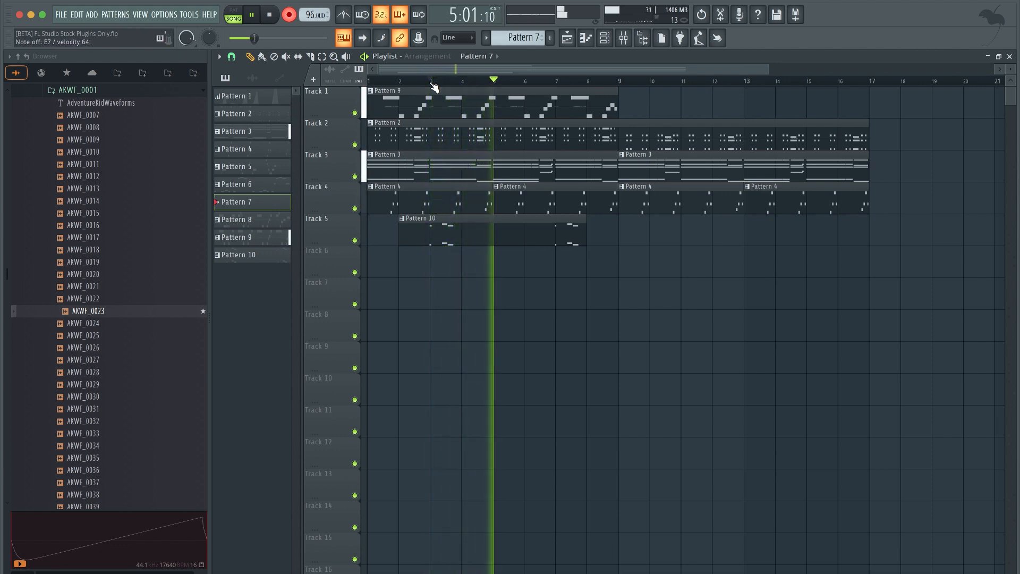
key("space")
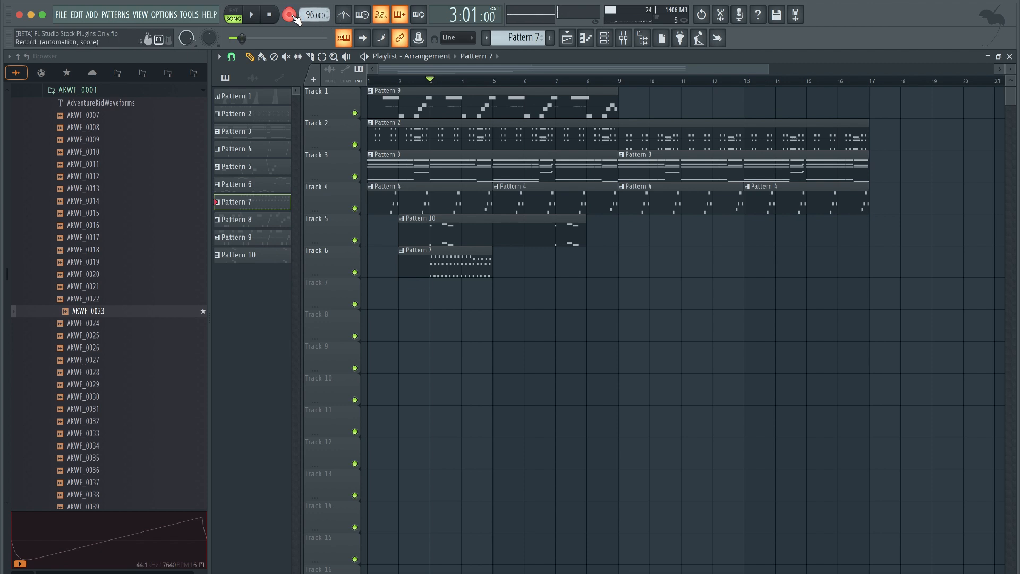
- Play back the new part and shift the third chord of Pattern 7 slightly later in the Yamaha C7 piano roll
key("space")
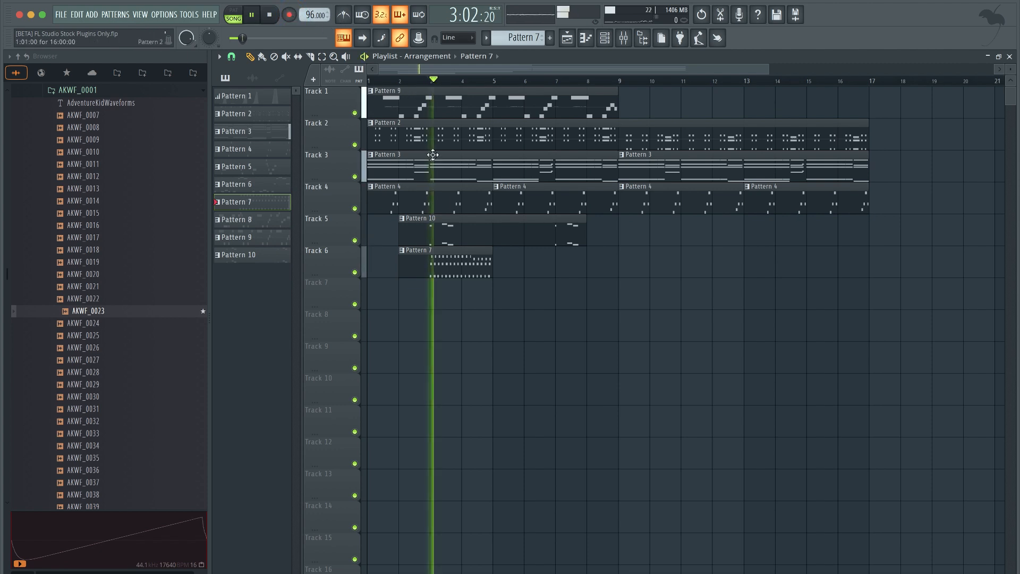
double_click(441, 263)
key("space")
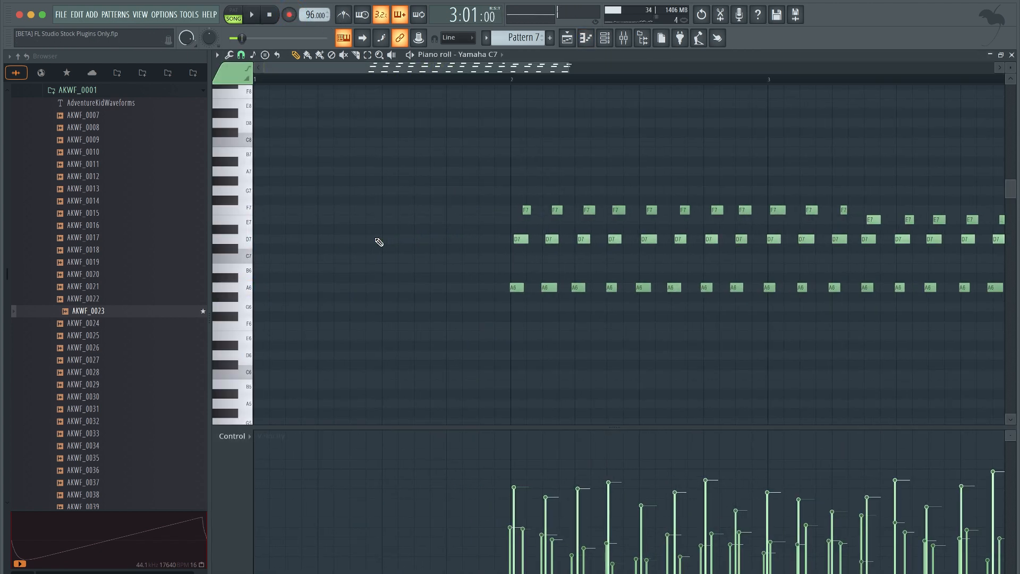
left_click_drag(442, 295, 457, 209)
key("space")
scroll(447, 260, "up", 2)
key("space")
scroll(453, 286, "up", 1)
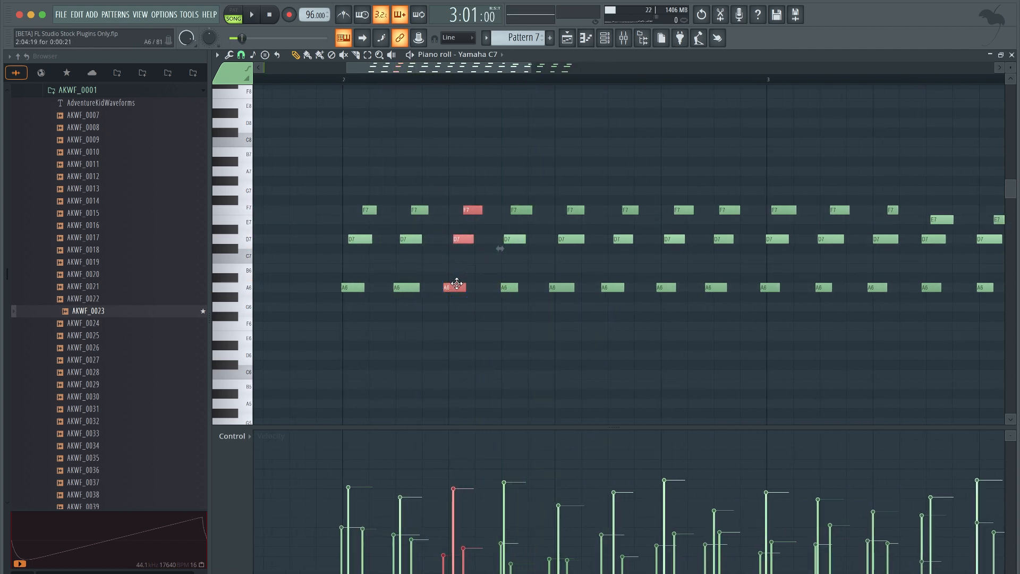
key("super+z")
left_click_drag(452, 287, 456, 287)
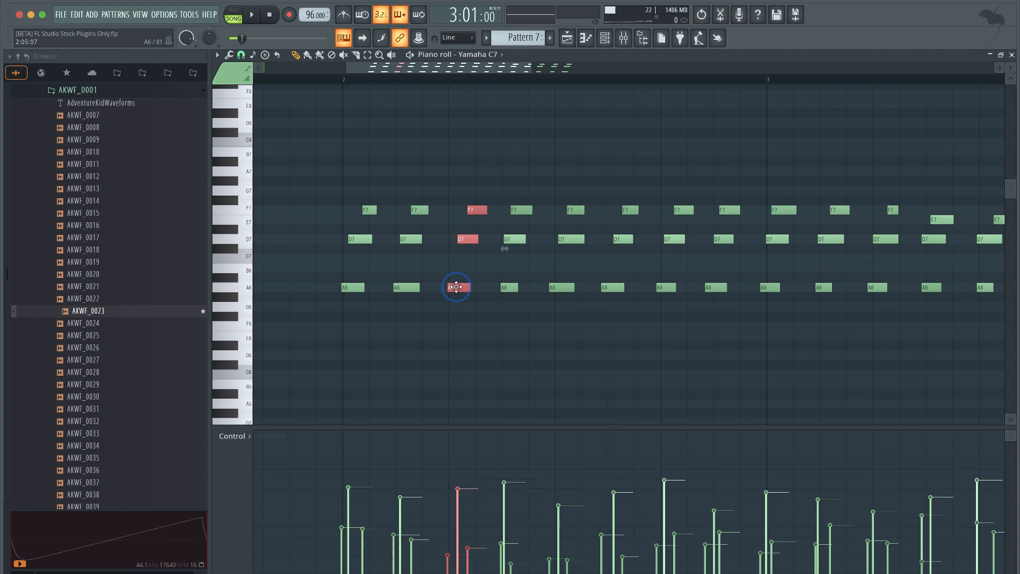
- Play back the adjusted piano part from bar 3 in the piano roll and in the playlist
key("space")
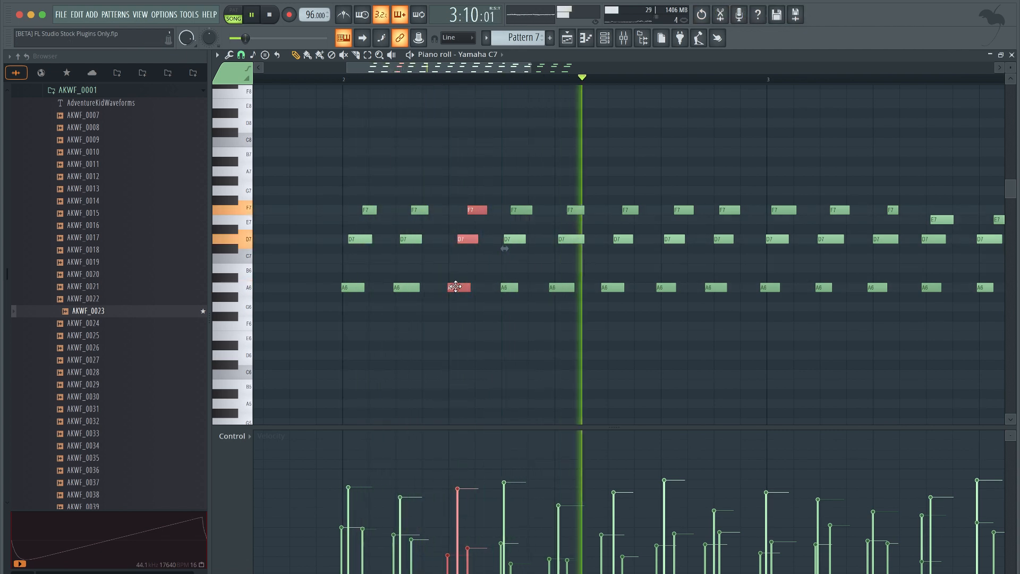
scroll(447, 292, "down", 4, "ctrl")
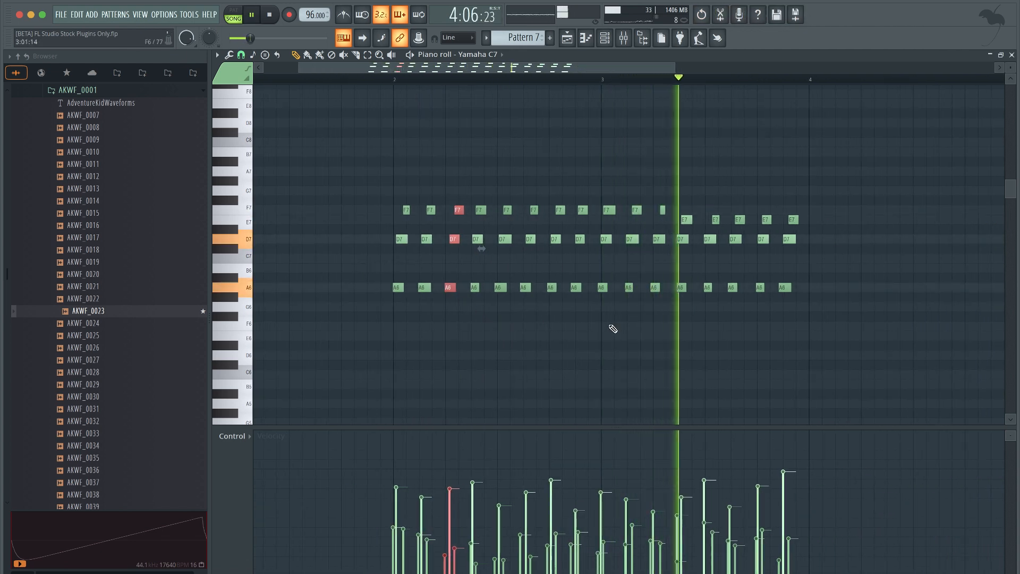
key("space")
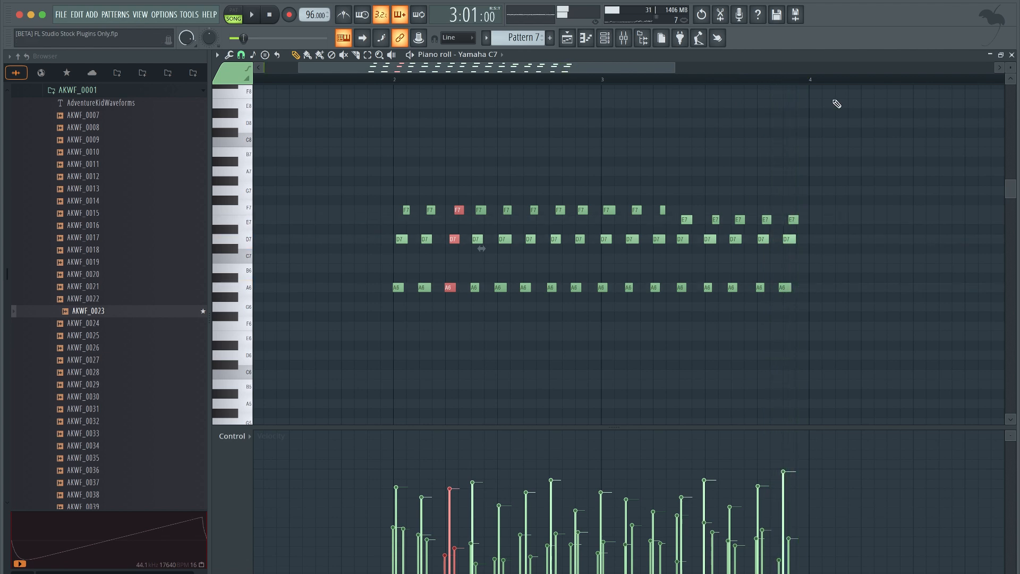
key("space")
key("F5")
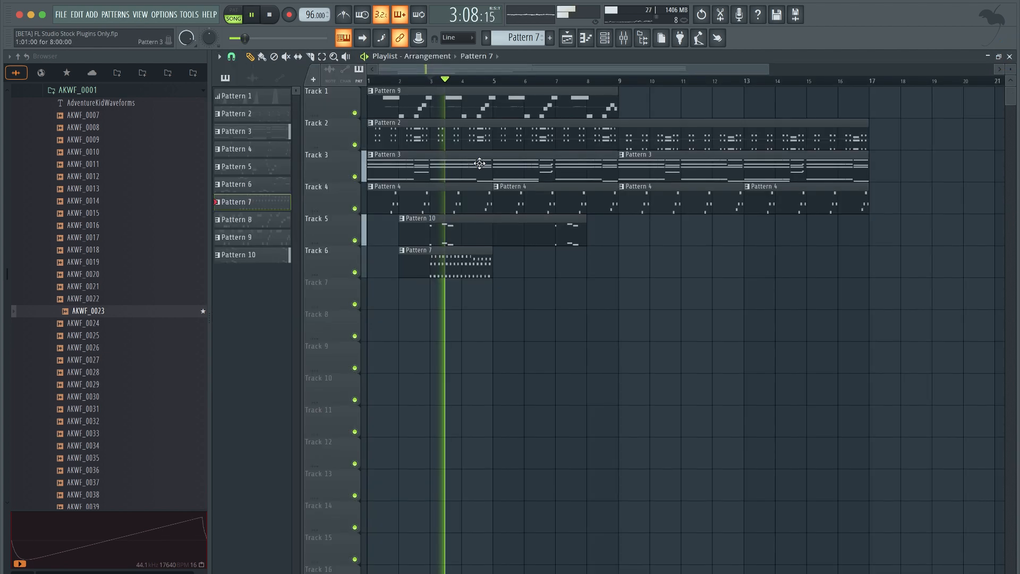
key("space")
- Clone the Yamaha C7 channel and move Pattern 7's piano notes from the original channel to the clone
key("F6")
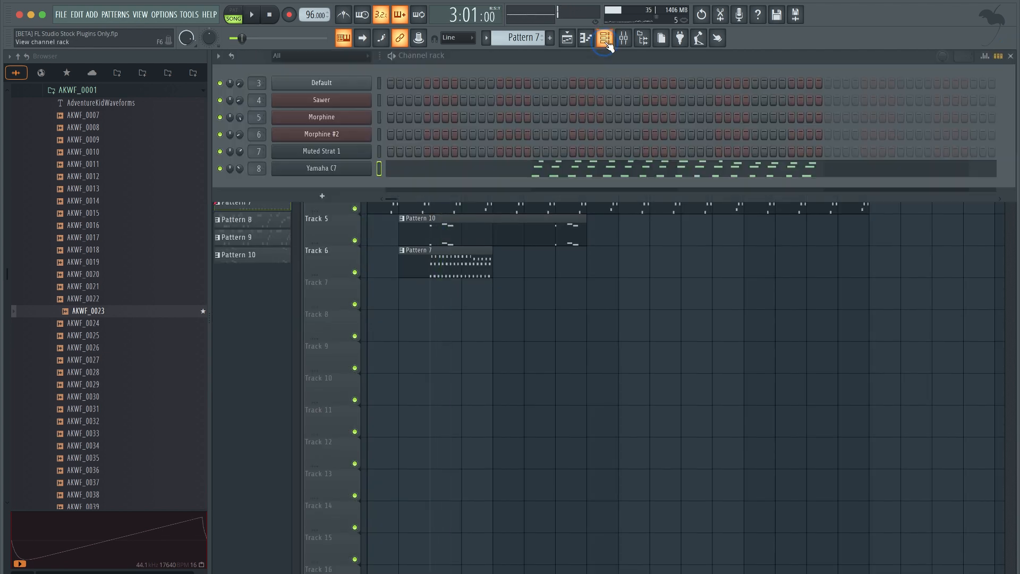
right_click(365, 173)
key("c")
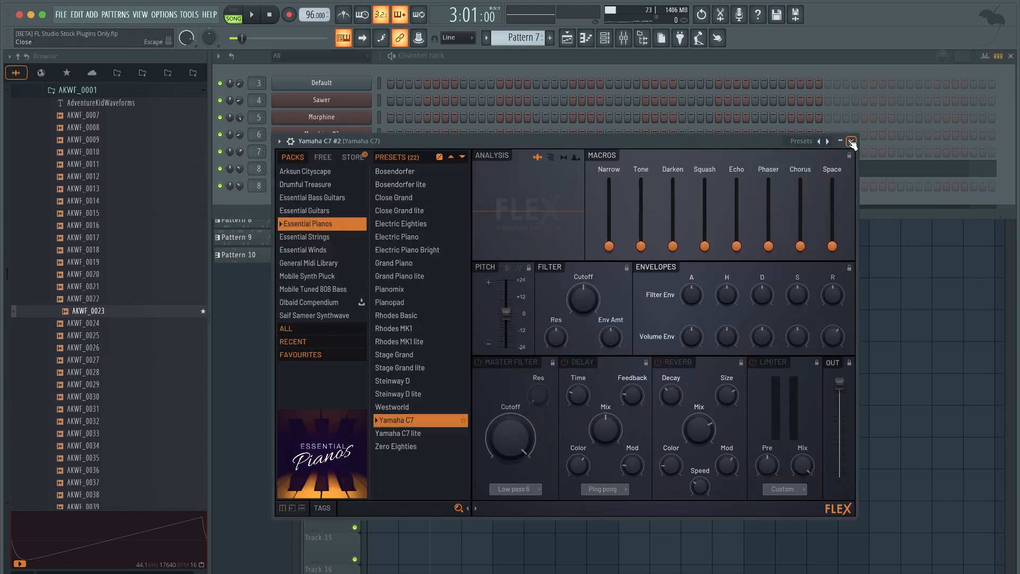
left_click(852, 142)
key("super+x")
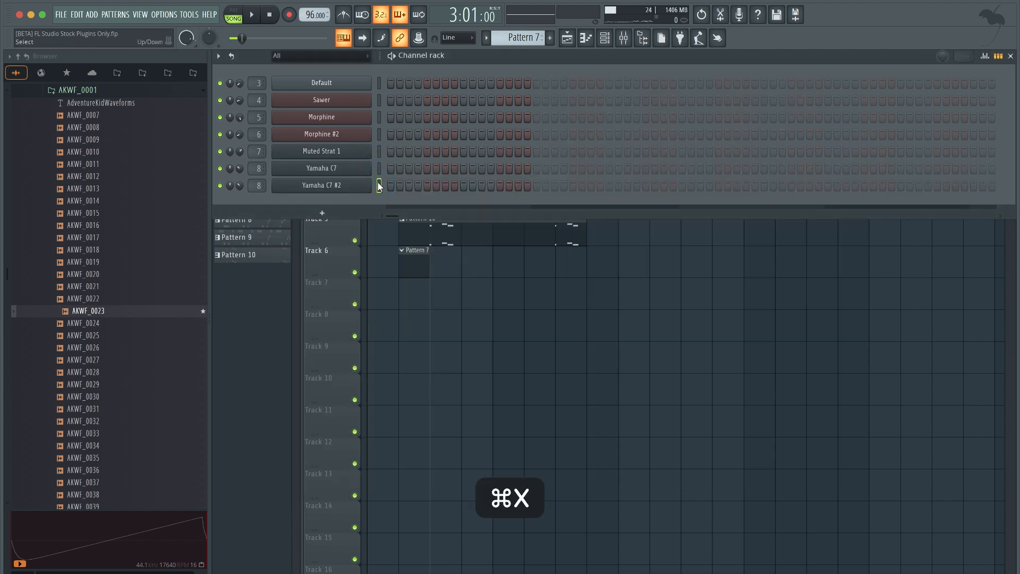
left_click(343, 190)
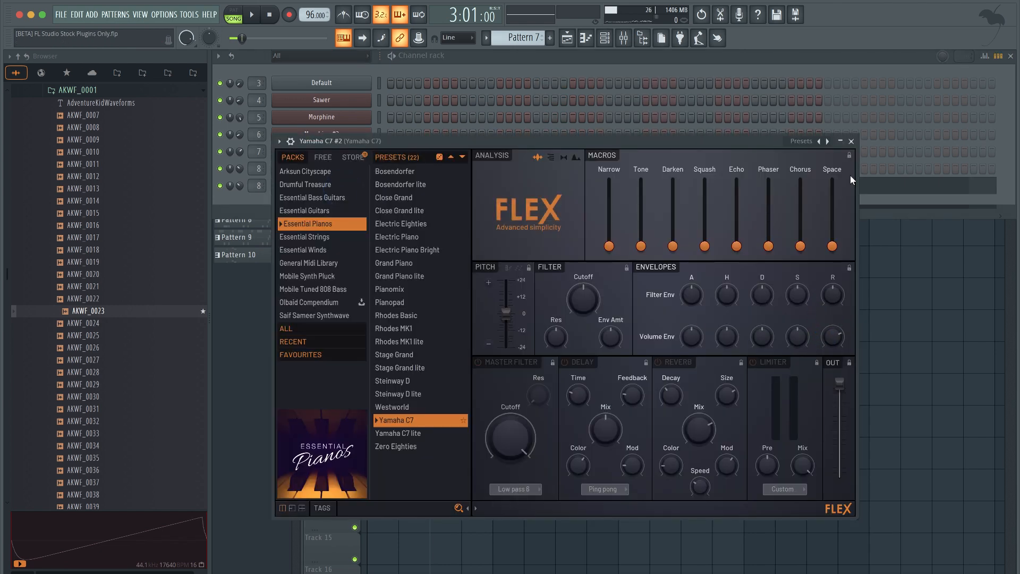
left_click(852, 142)
key("space")
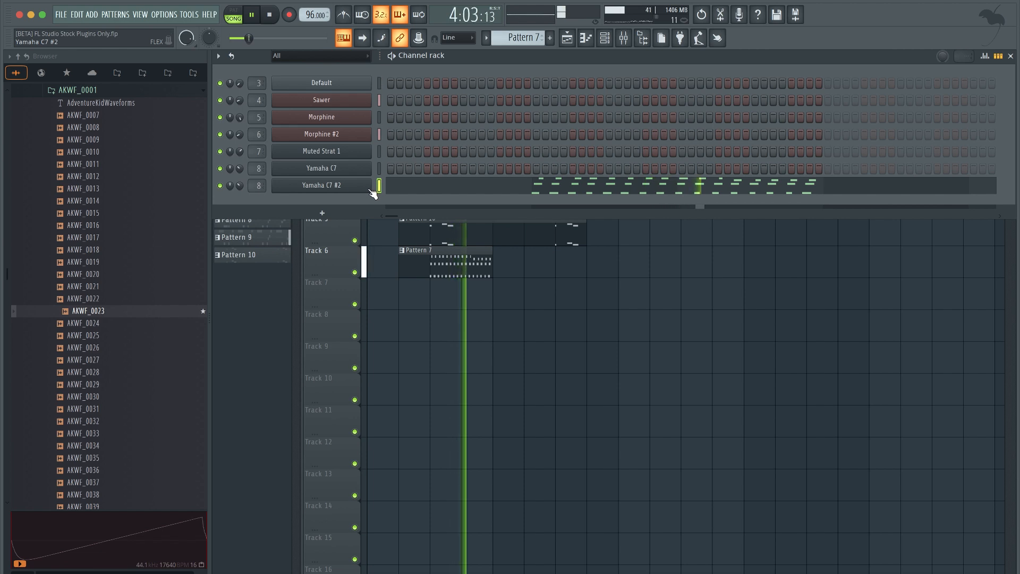
- Shift all Yamaha C7 #2 notes in Pattern 7 slightly later and play the part with the song
left_click(421, 190)
key("space")
key("super+a")
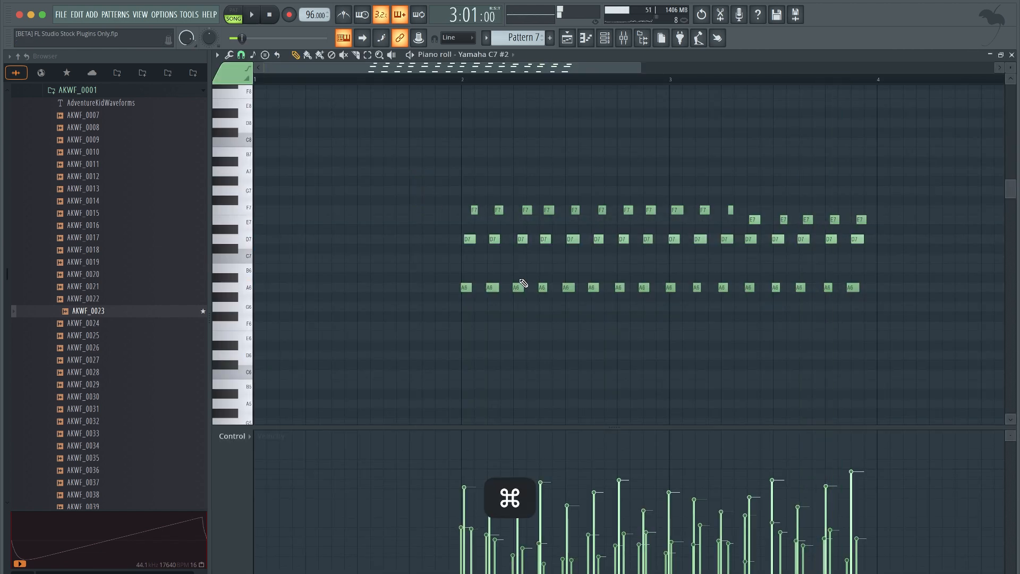
scroll(452, 268, "up", 3)
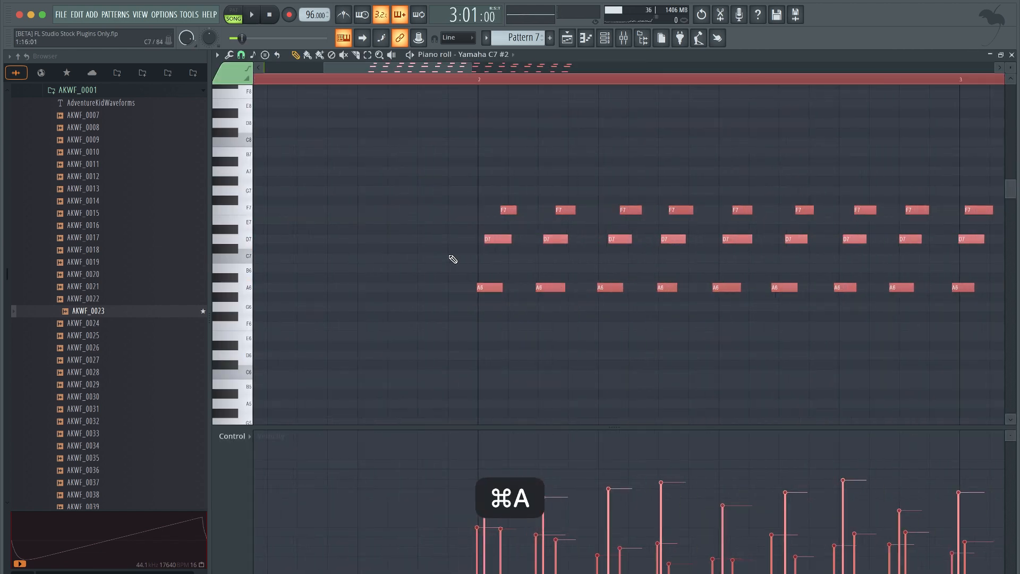
left_click(492, 288)
key("space")
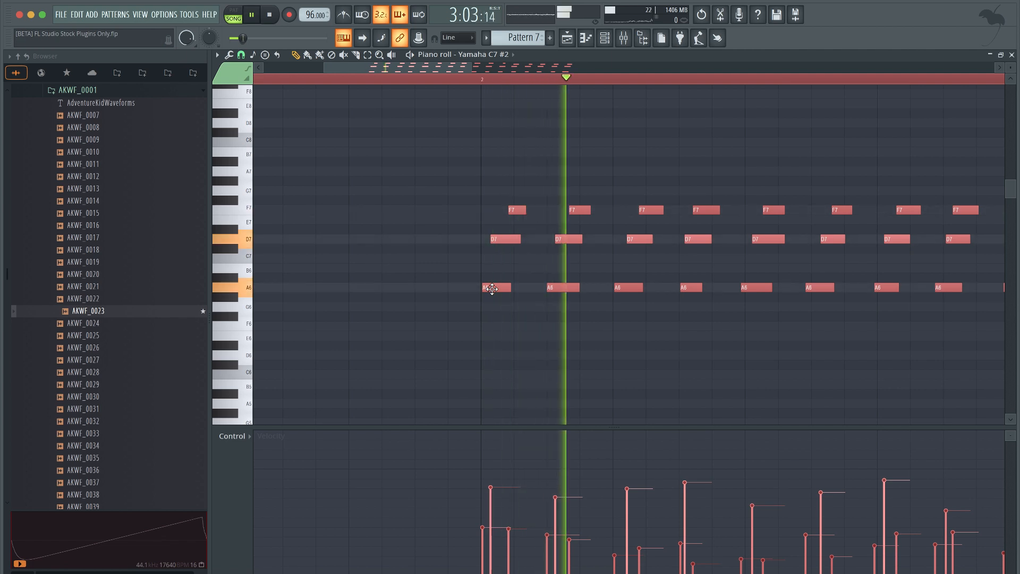
scroll(611, 293, "down", 3)
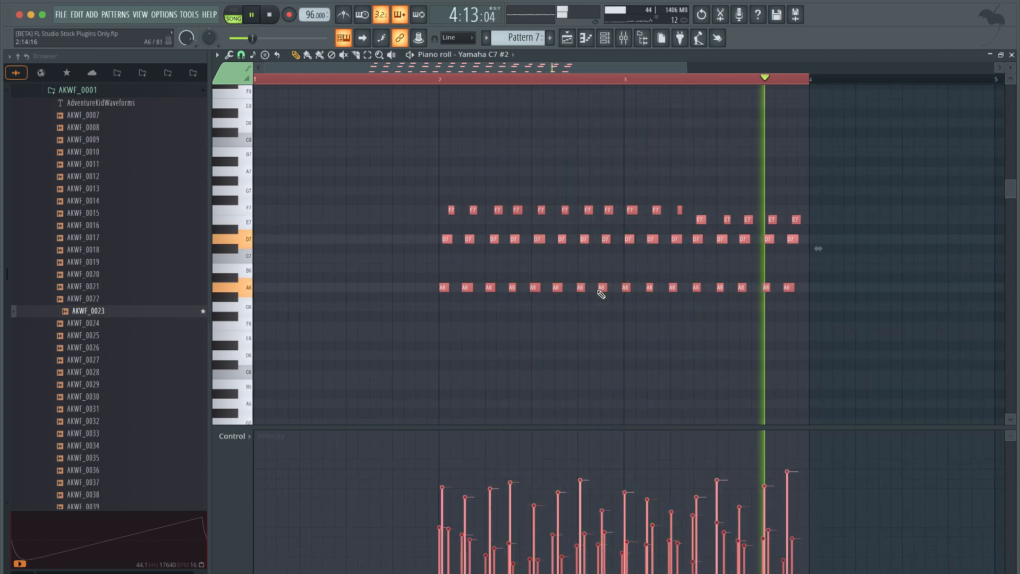
key("space")
key("space")
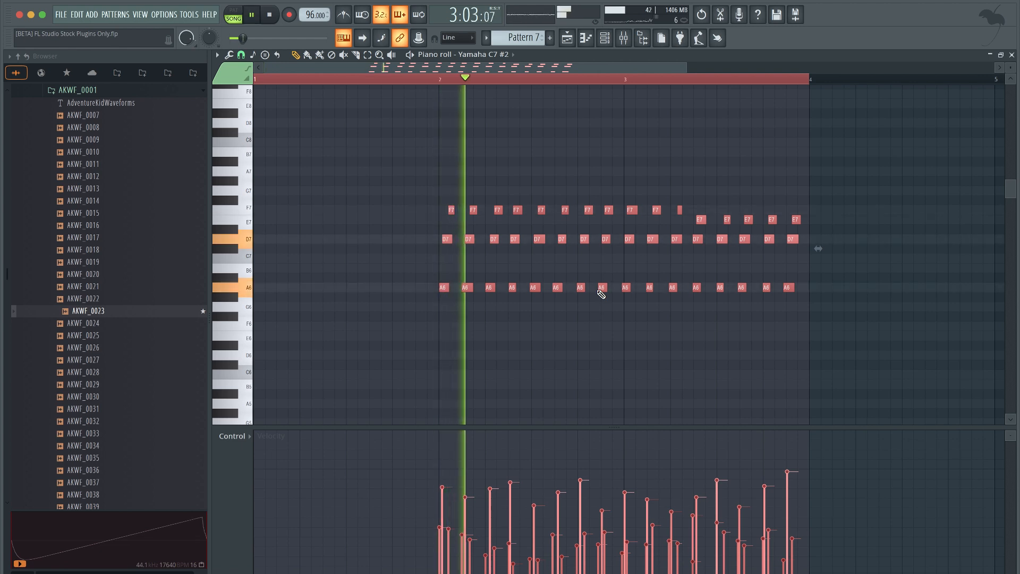
key("space")
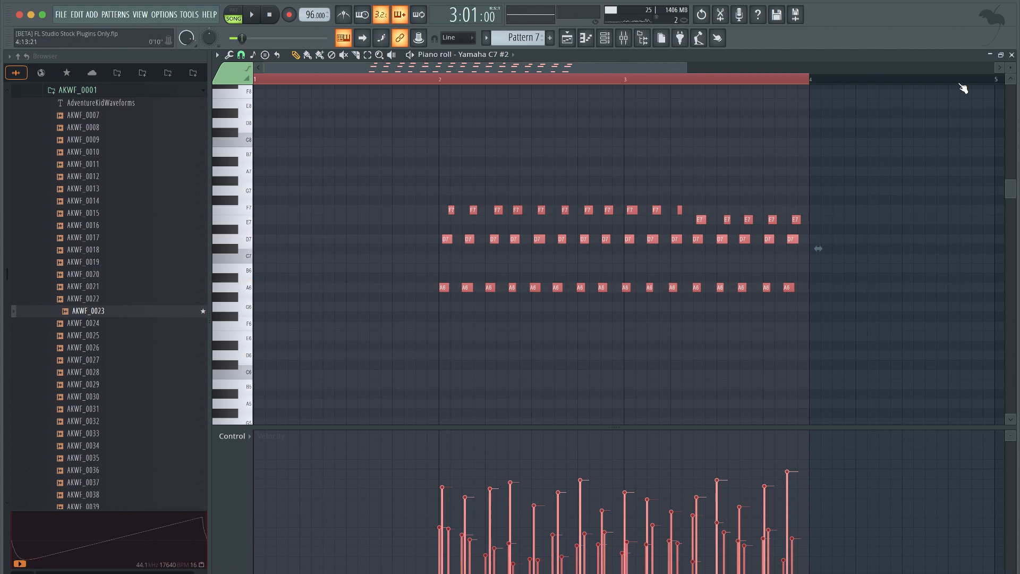
- Even out the velocities of the first Yamaha C7 #2 chords in bar 2 of Pattern 7 at about 60%
left_click(1013, 56)
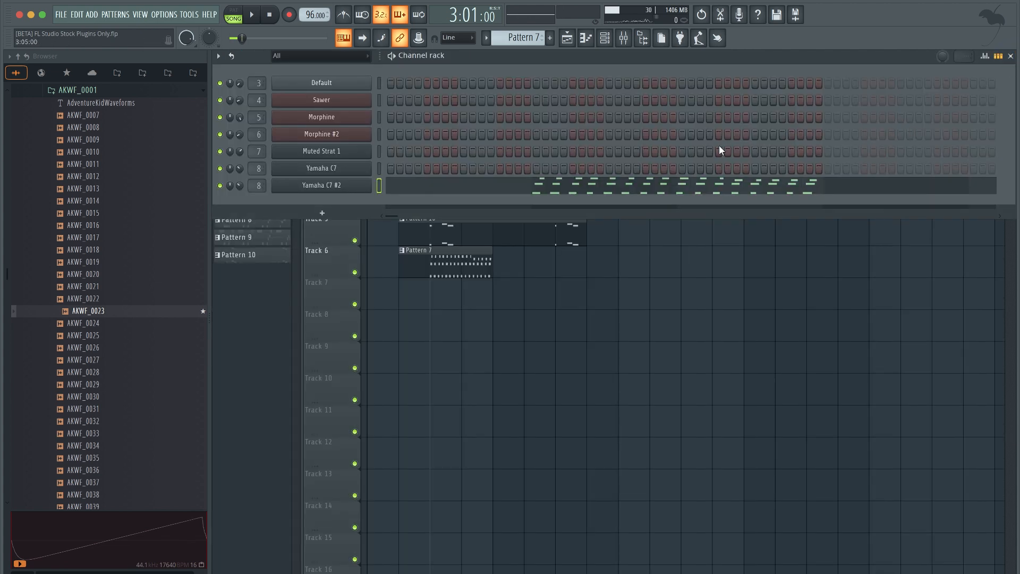
left_click(662, 192)
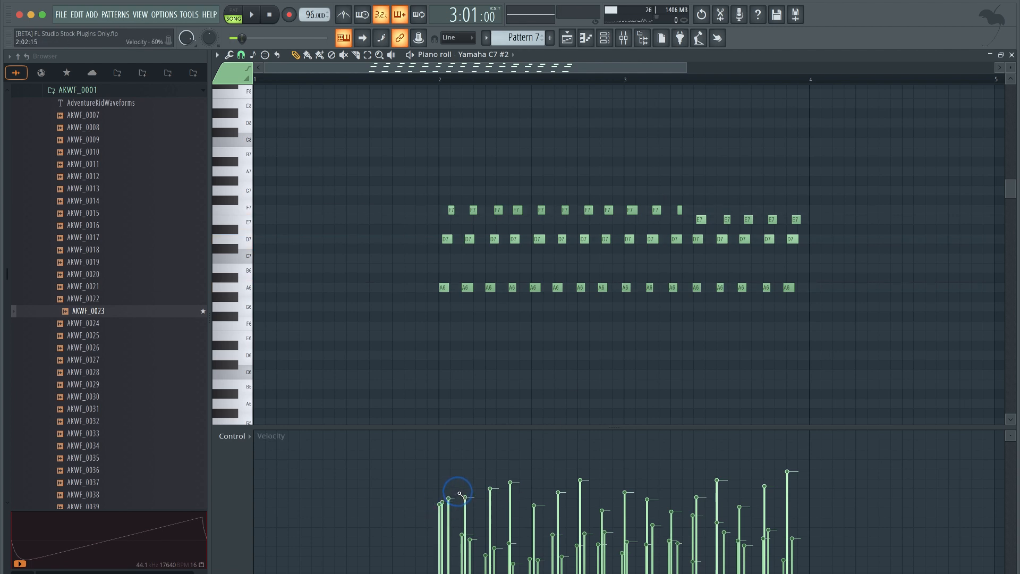
left_click_drag(458, 492, 458, 491)
key("space")
key("space")
key("space")
- Even out the velocities of the remaining Yamaha C7 #2 chords through bars 2 and 3 of Pattern 7 at about 58%, auditioning during playback
mouse_move(506, 506)
left_mouse_down()
mouse_move(525, 477)
mouse_move(568, 493)
left_mouse_up()
key("space")
key("space")
key("space")
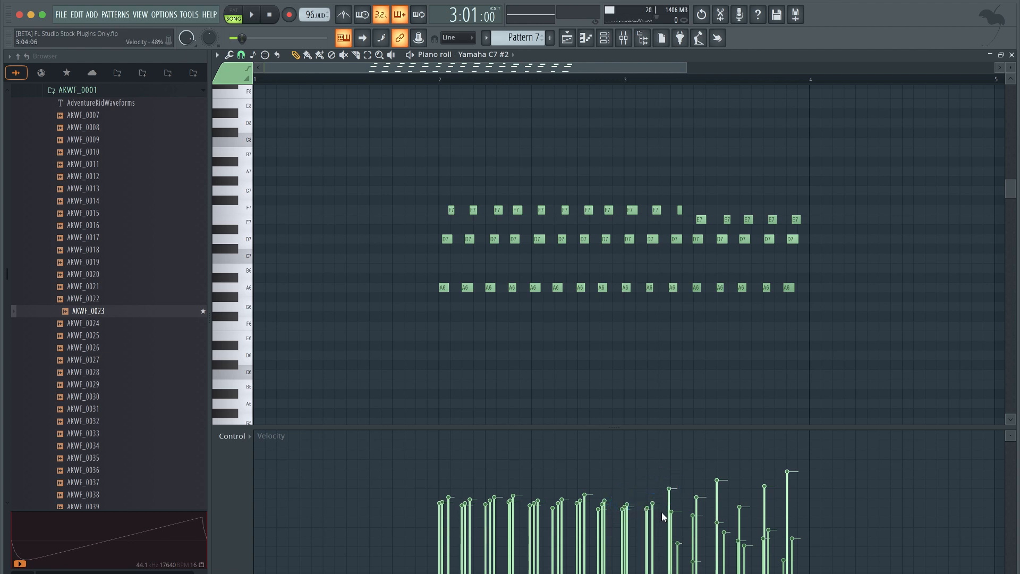
key("space")
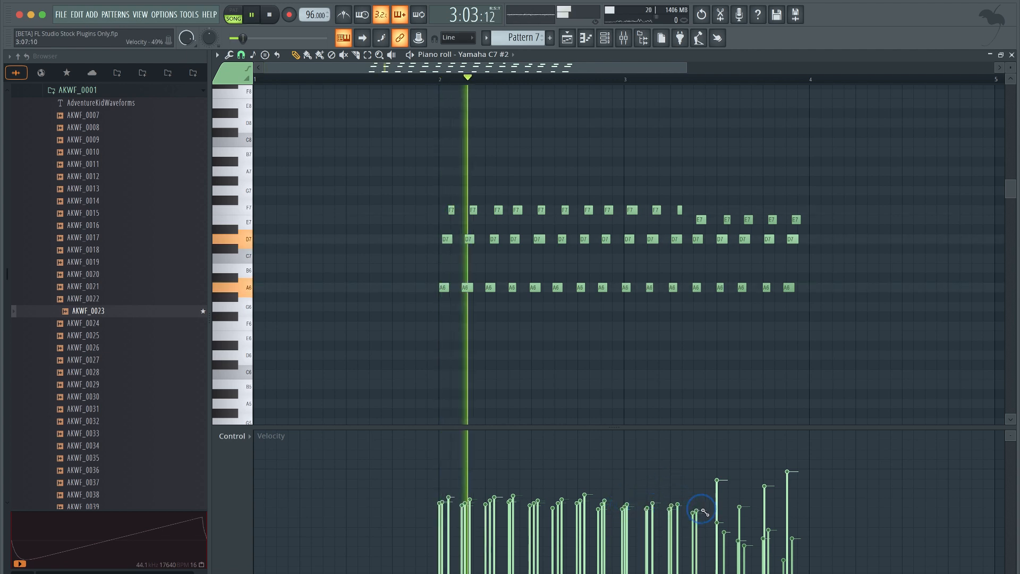
left_click_drag(686, 505, 725, 494)
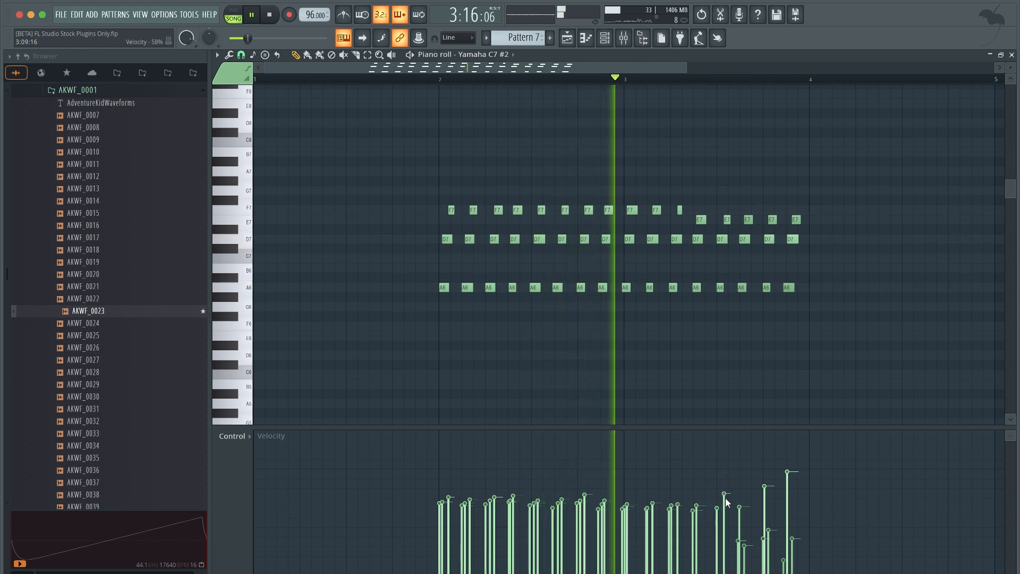
key("space")
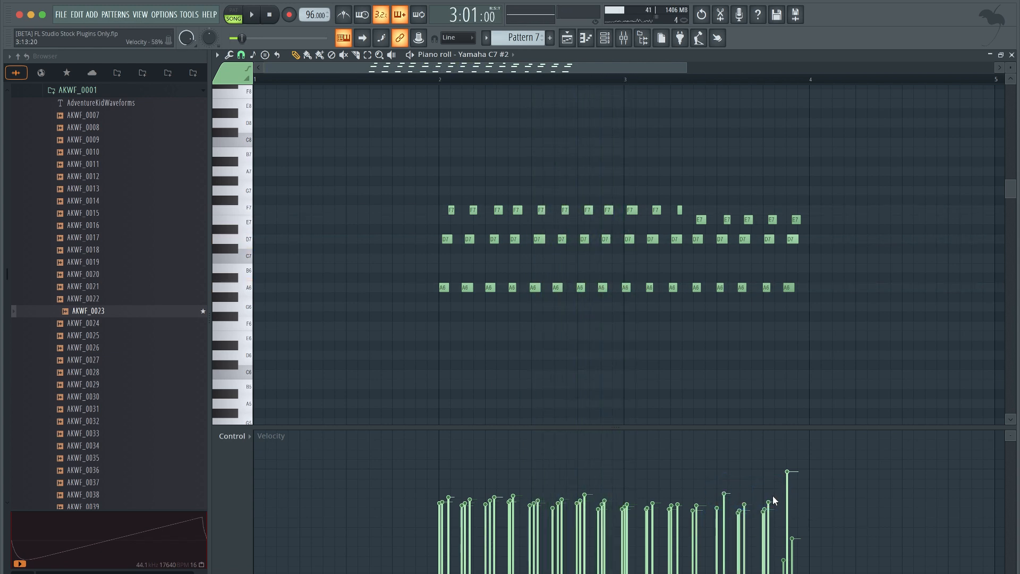
- Quantize the Yamaha C7 #2 notes in Pattern 7 with a reduced start time strength, auditioning the result in the song
key("alt+q")
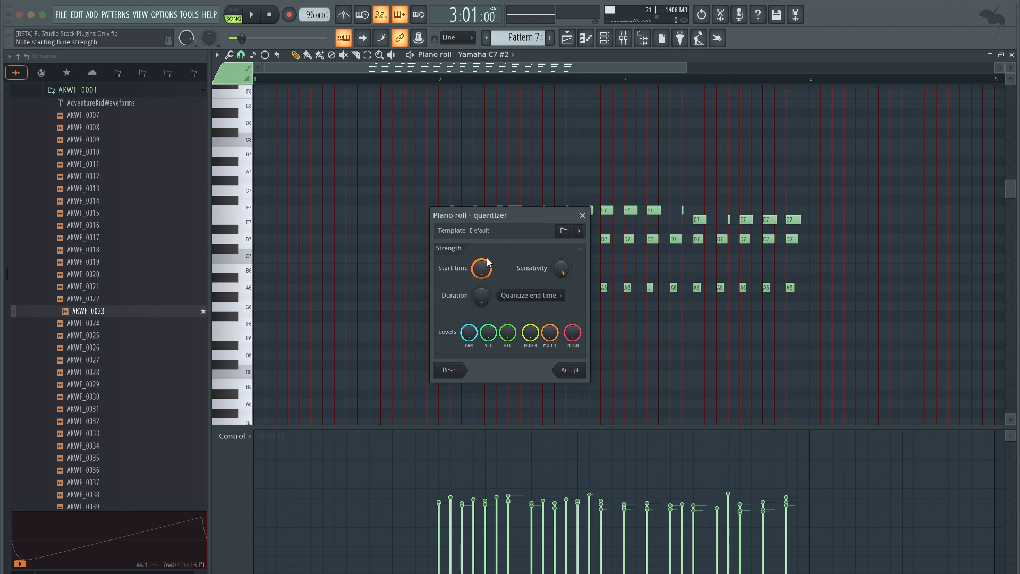
left_click_drag(487, 262, 509, 377)
key("space")
left_click(577, 373)
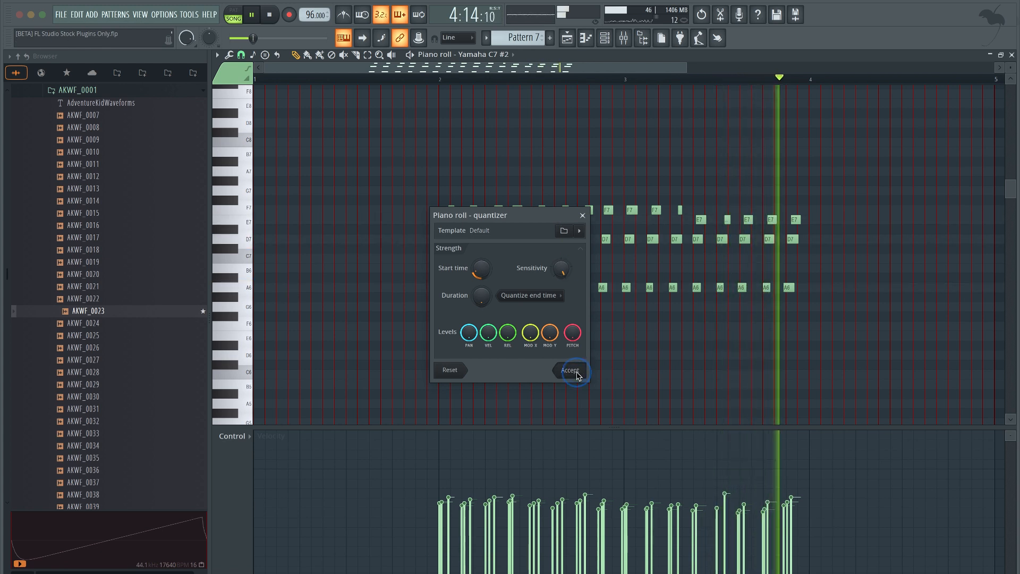
key("space")
- Play back the quantized Yamaha C7 #2 part with the song and save the project
scroll(497, 261, "up", 3)
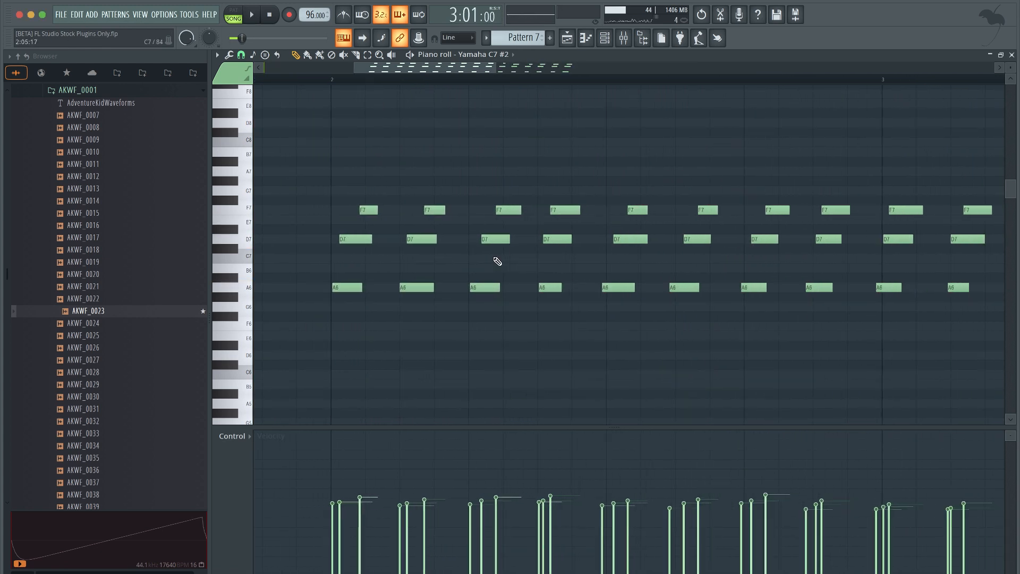
key("space")
key("super+s")
scroll(617, 287, "down", 3)
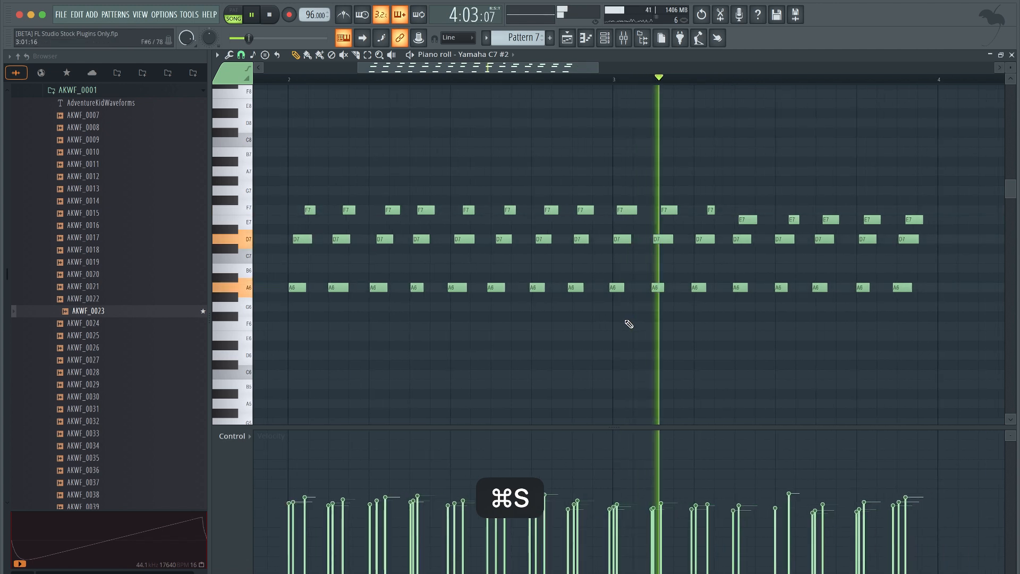
key("space")
- Shift the middle eight chords of the Yamaha C7 #2 part slightly later without snapping and play the part with the song
key("super")
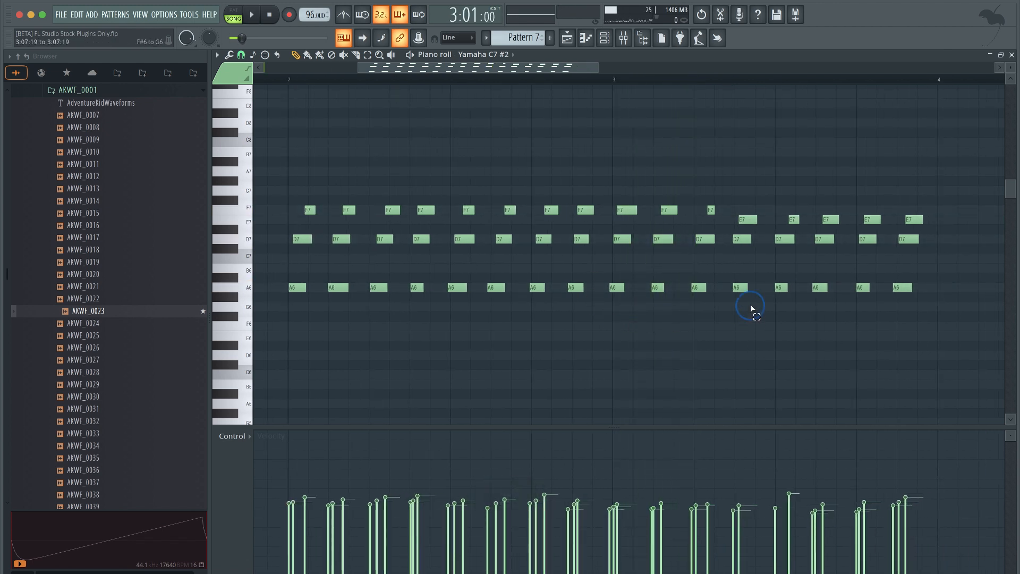
left_click_drag(750, 319, 535, 177)
key("shift+super")
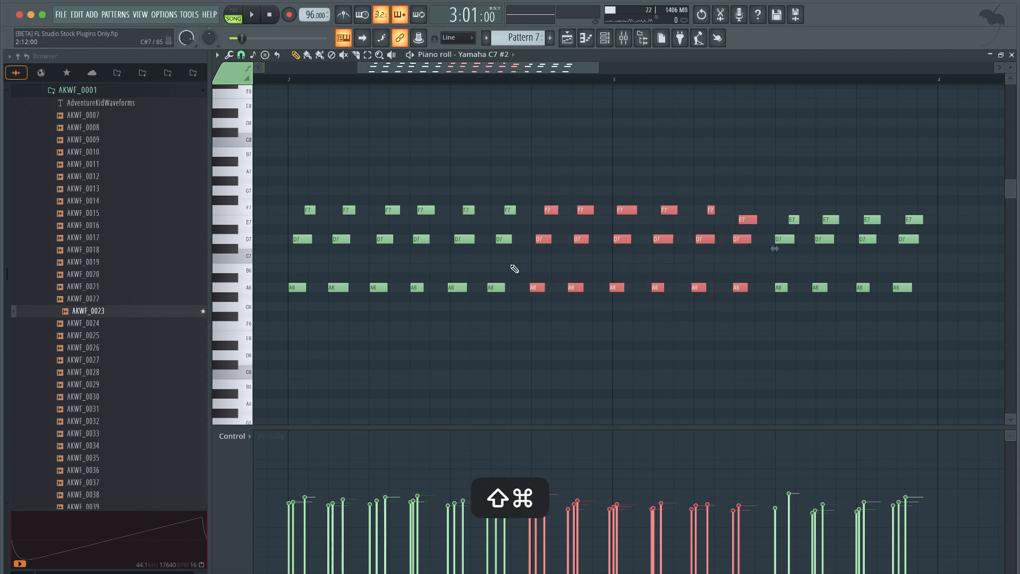
left_click_drag(509, 301, 451, 191)
key("alt")
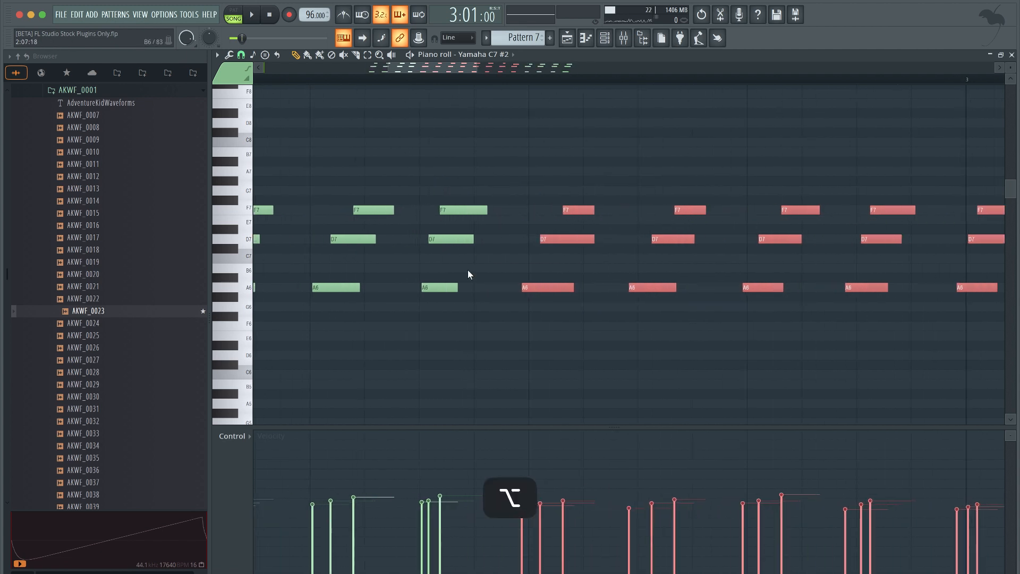
left_click_drag(531, 286, 540, 286)
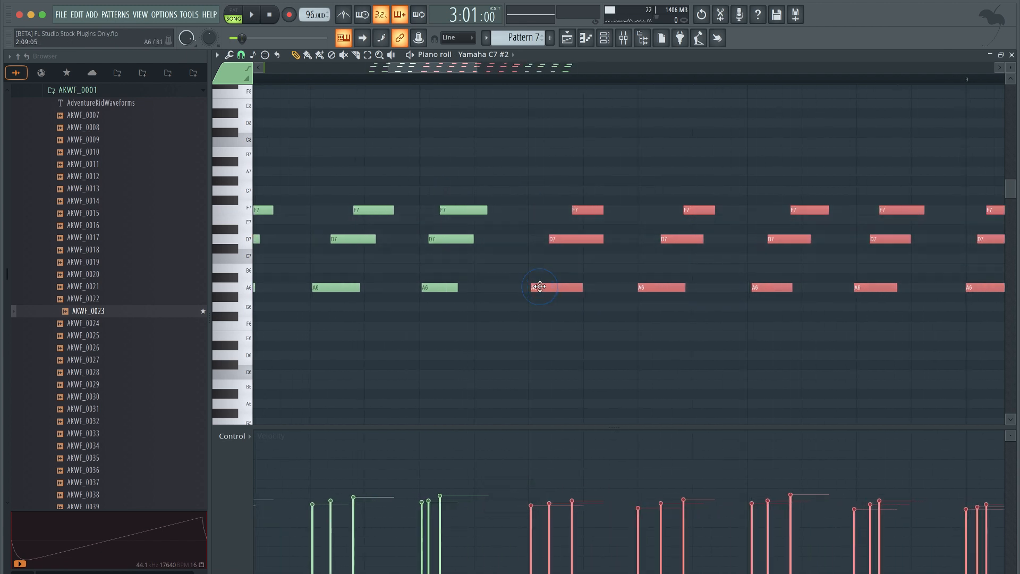
scroll(540, 286, "down", 4)
key("space")
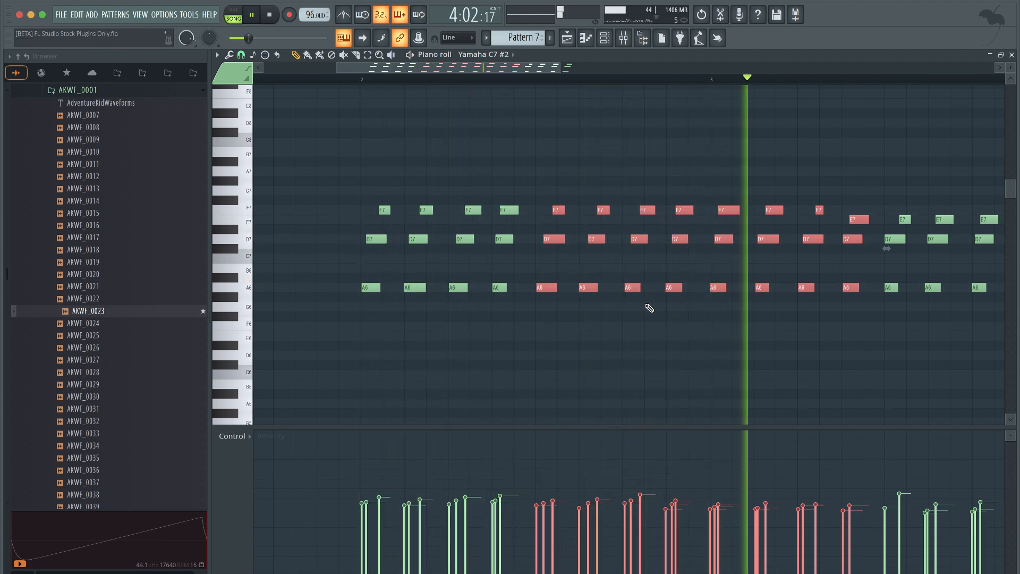
scroll(649, 308, "down", 2)
scroll(649, 309, "right", 3)
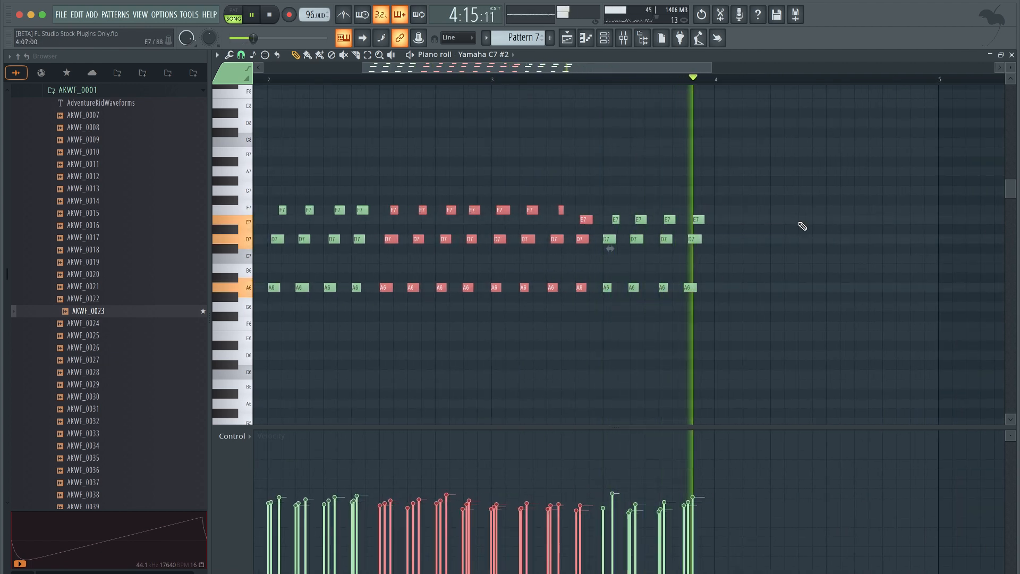
key("space")
- Shift the last Yamaha C7 #2 chord at the end of bar 3 slightly later
left_click_drag(753, 298, 683, 205)
scroll(691, 260, "up", 3)
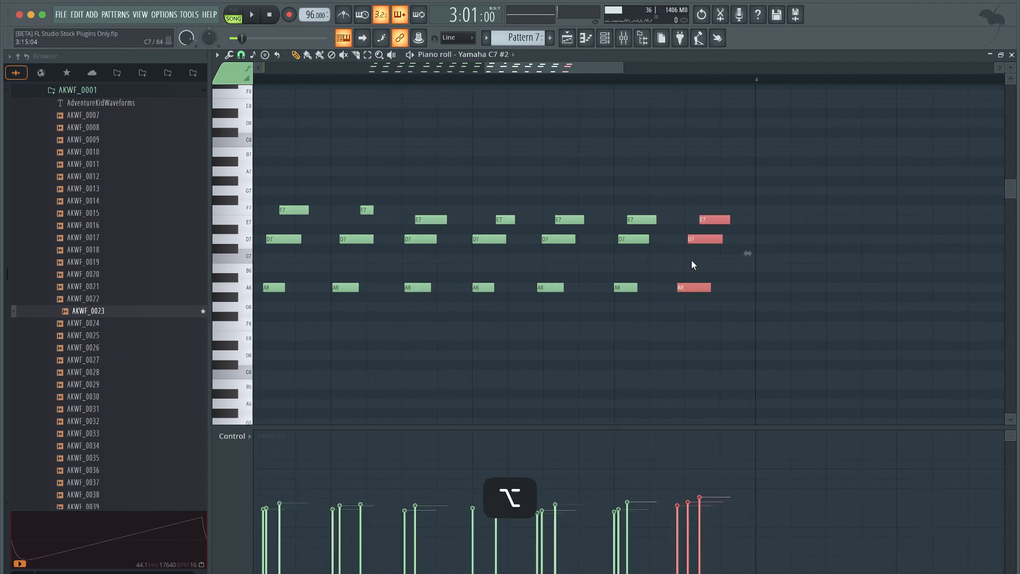
left_click_drag(690, 284, 698, 285)
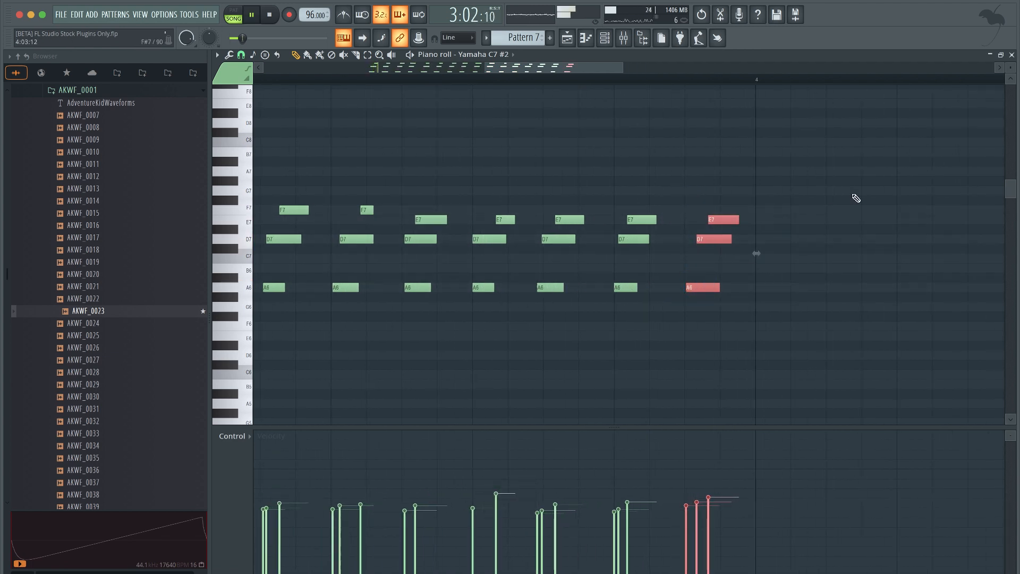
- Trim the Pattern 7 clip on Track 6 to start at bar 3, duplicate it at bar 5 and save the project
left_click(1012, 55)
right_click(797, 301)
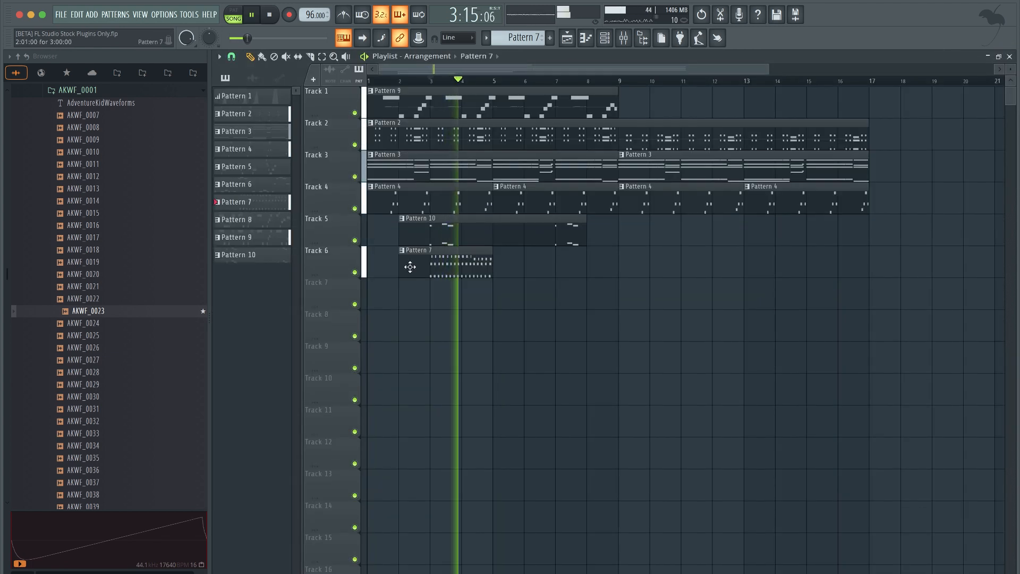
left_click_drag(410, 267, 451, 266)
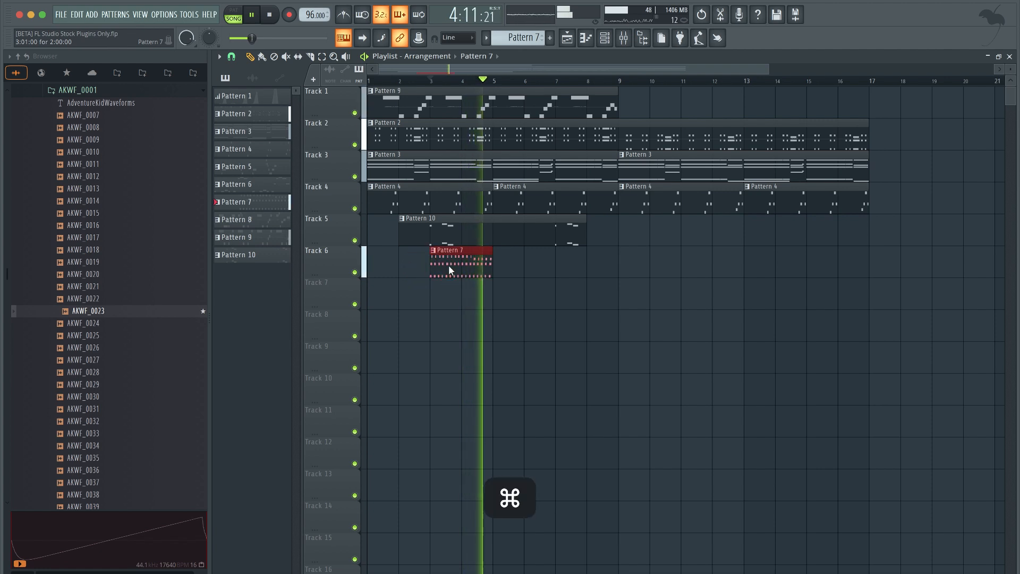
key("super+b")
key("super+s")
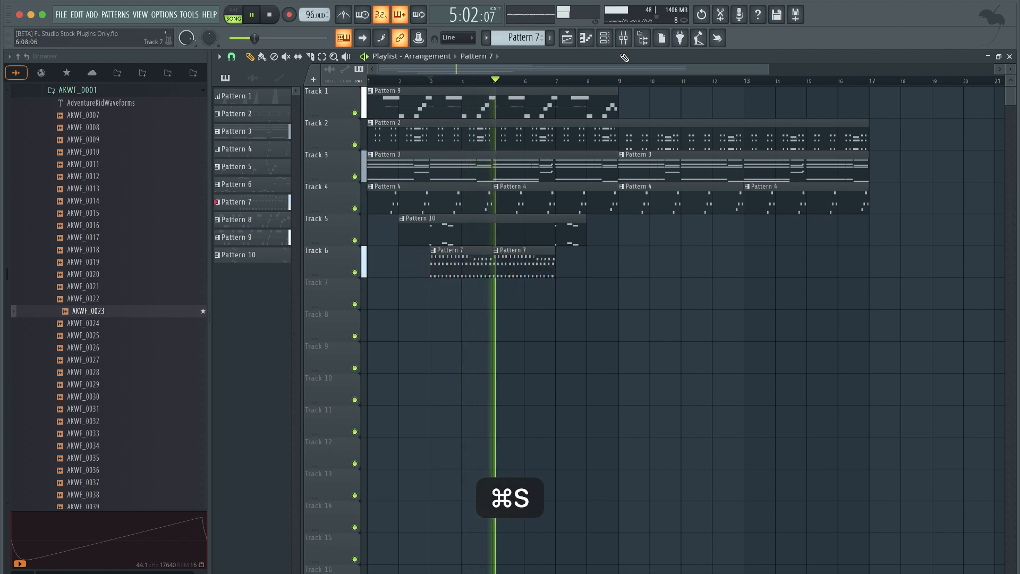
- Open Pattern 4's Muted Strat 1 part in the piano roll, quantize its note start times at full strength and play it back
double_click(502, 198)
key("space")
key("alt+q")
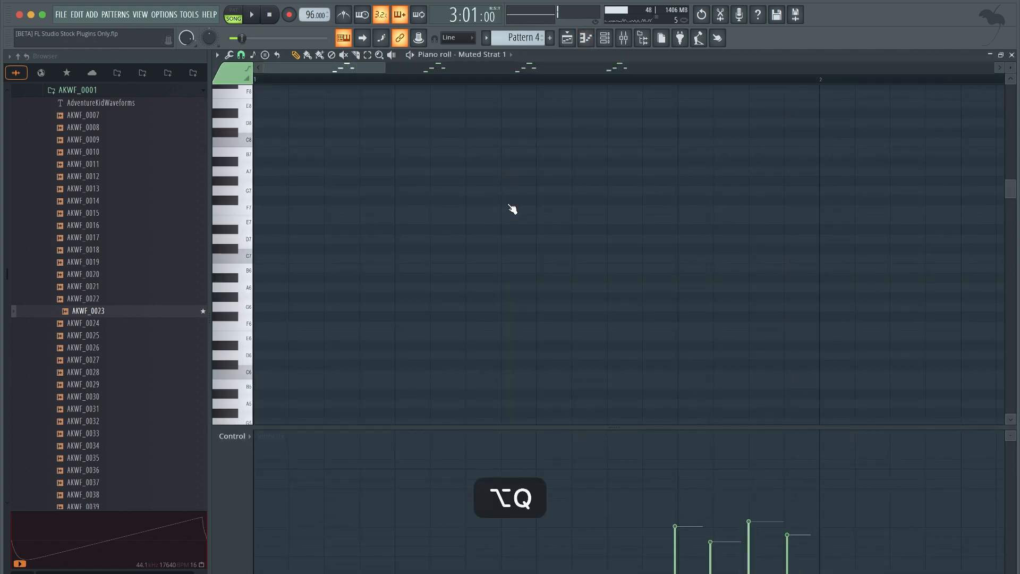
key("Return")
scroll(530, 228, "down", 4)
scroll(530, 229, "down", 2)
key("alt+q")
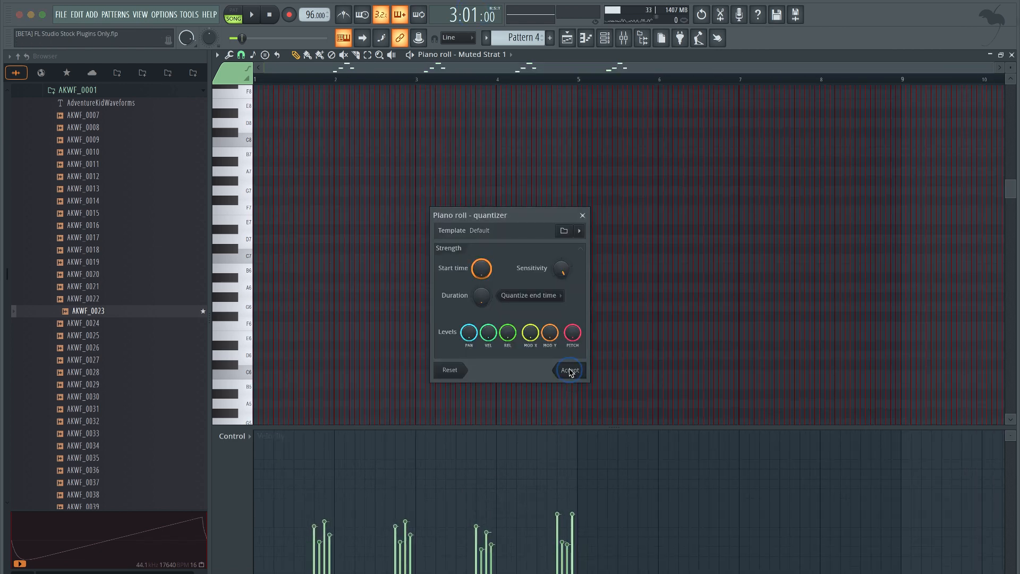
left_click(570, 372)
scroll(469, 228, "down", 5)
key("space")
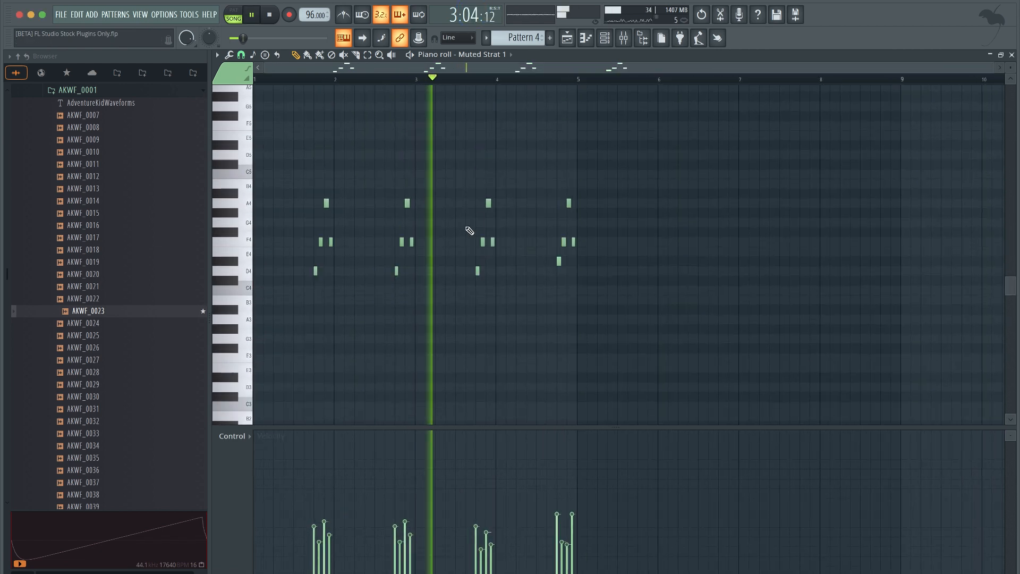
scroll(469, 230, "up", 3)
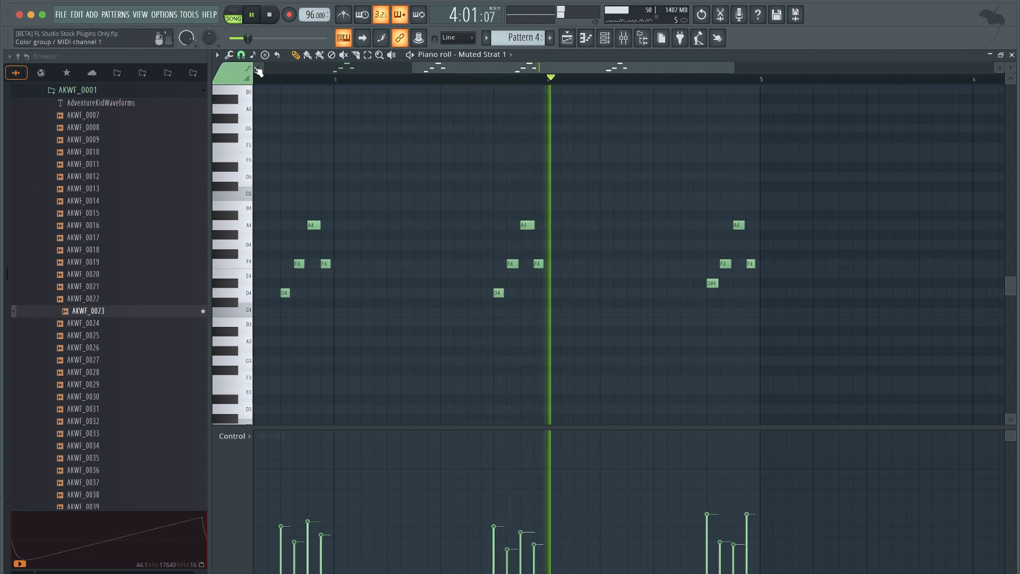
- Shorten all the Muted Strat 1 notes in Pattern 4 slightly, with the piano roll snap at 1/4 beat
left_click(242, 55)
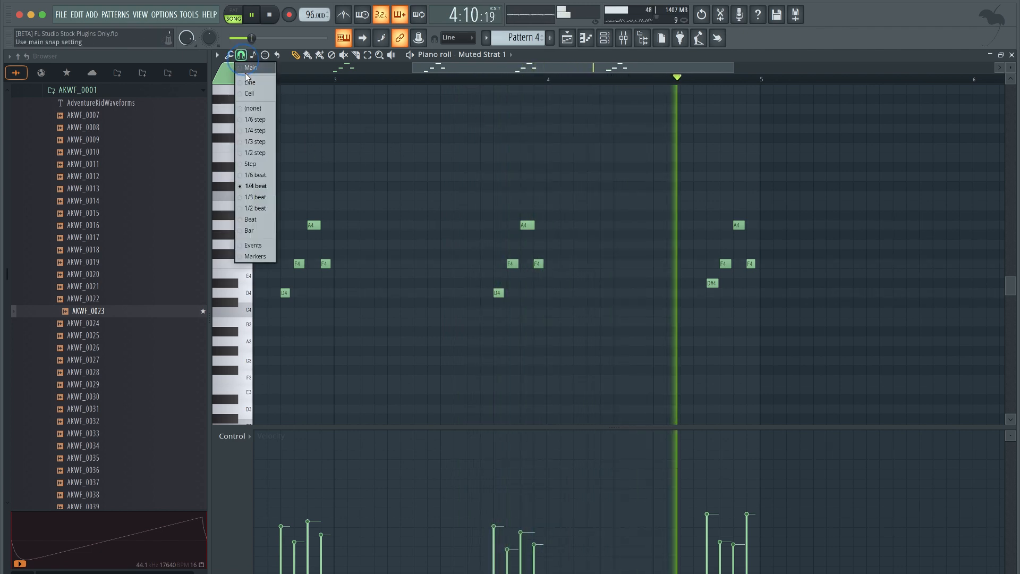
left_click(260, 187)
scroll(345, 203, "left", 5)
scroll(345, 203, "up", 1)
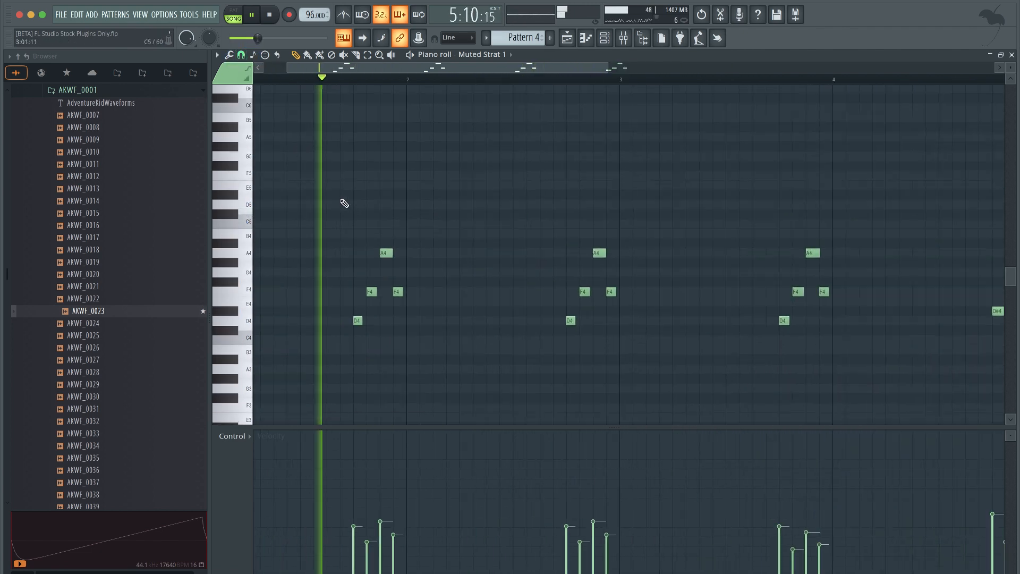
key("super+a")
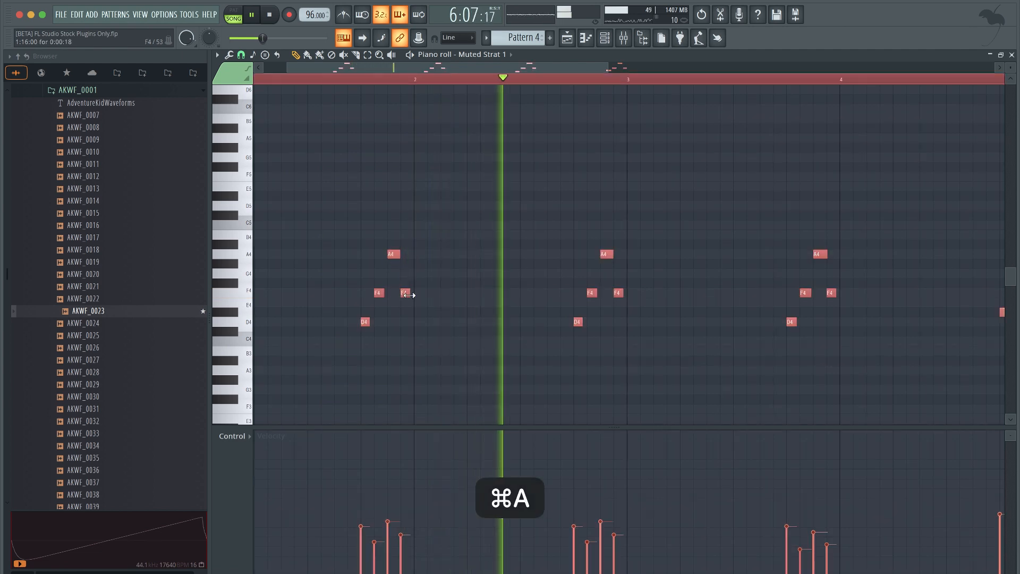
left_click_drag(409, 295, 405, 295)
scroll(497, 209, "down", 3)
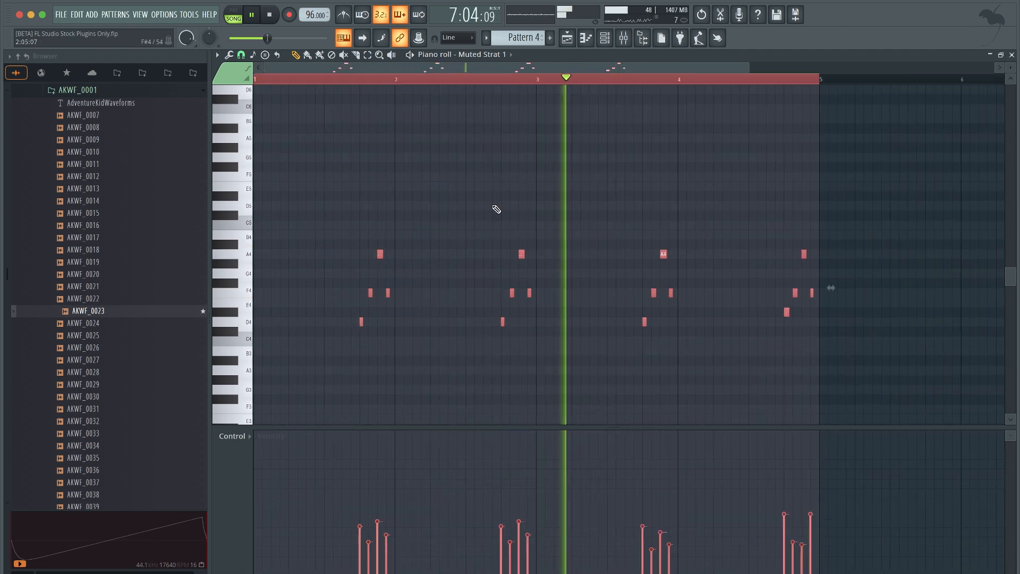
- Adjust the fine time shift in the Muted Strat 1 channel's settings during playback, deselect the notes and save the project
key("F6")
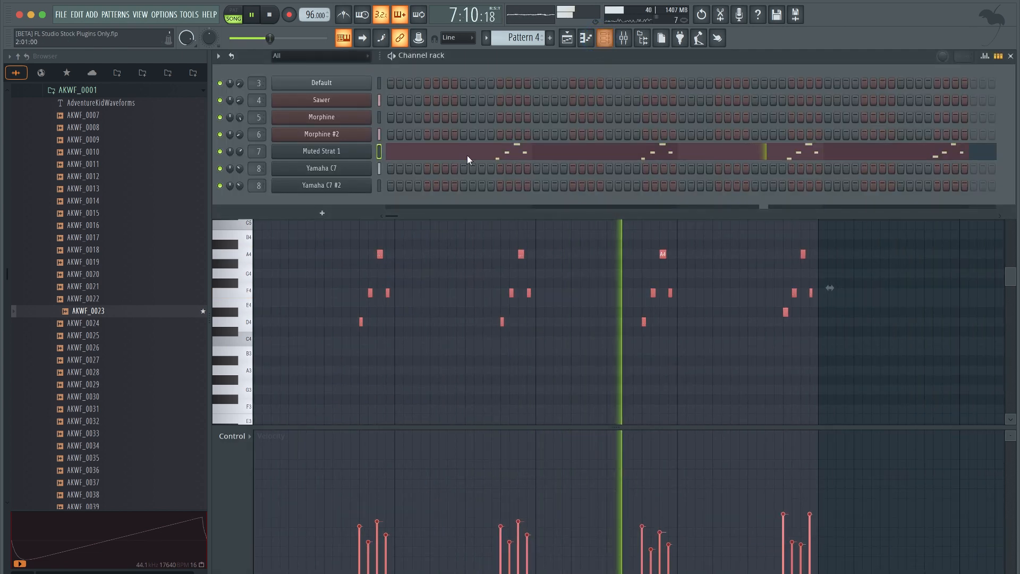
key("space")
left_click(346, 153)
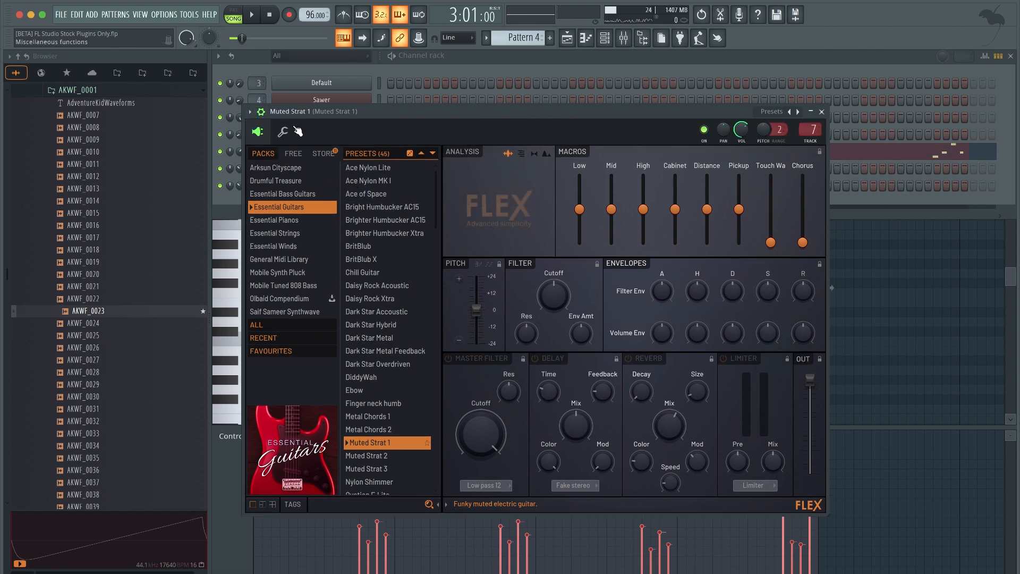
left_click(260, 112)
key("space")
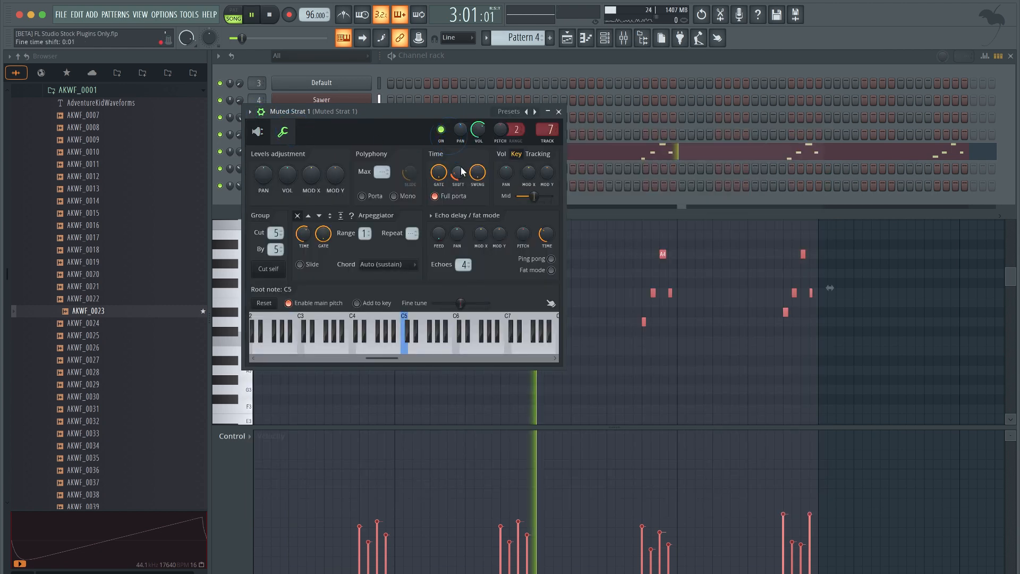
left_click(558, 112)
right_click(586, 268)
key("super+s")
key("space")
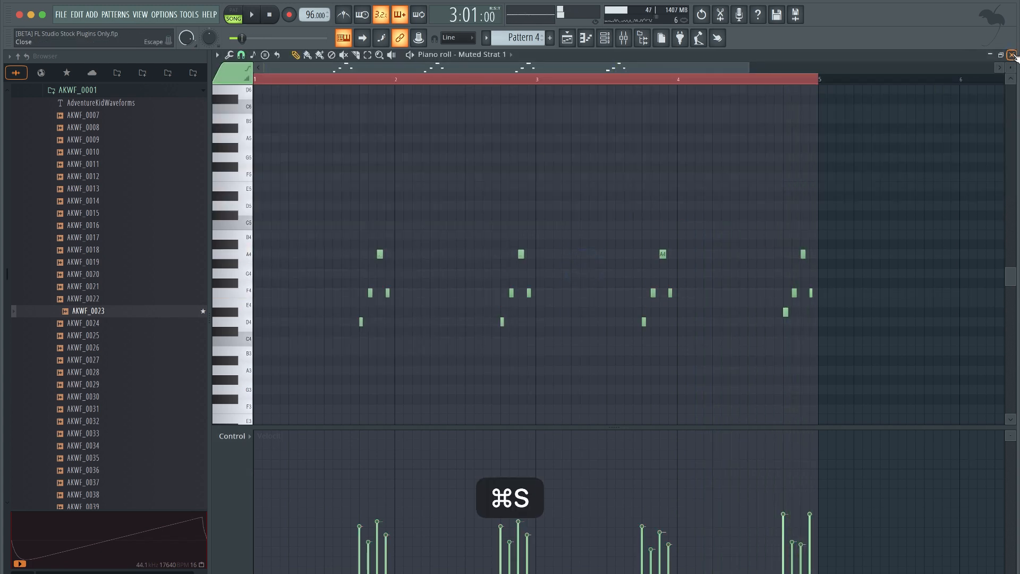
- Return to the playlist and play the arrangement from bar 3
left_click(1013, 55)
right_click(734, 286)
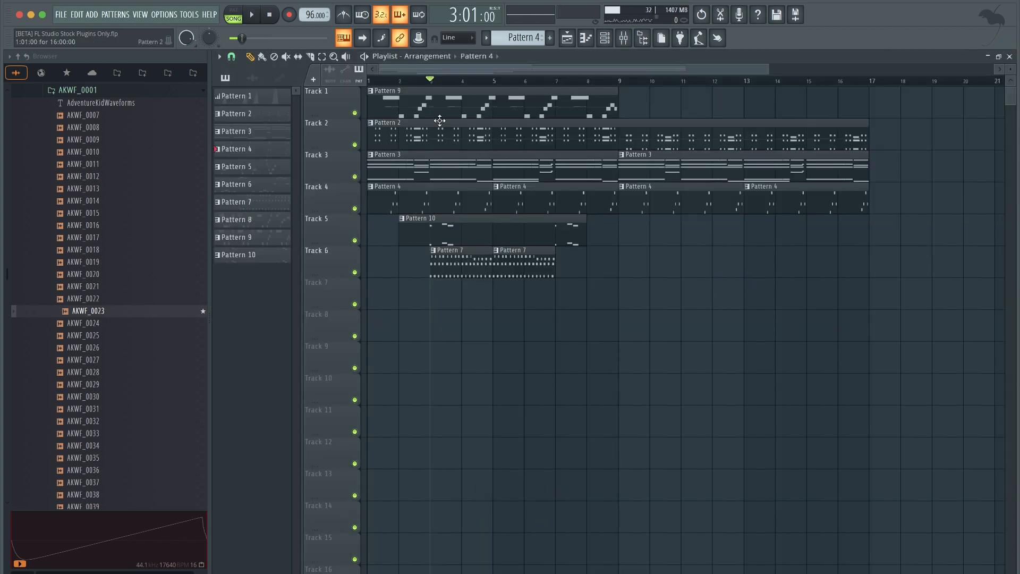
key("space")
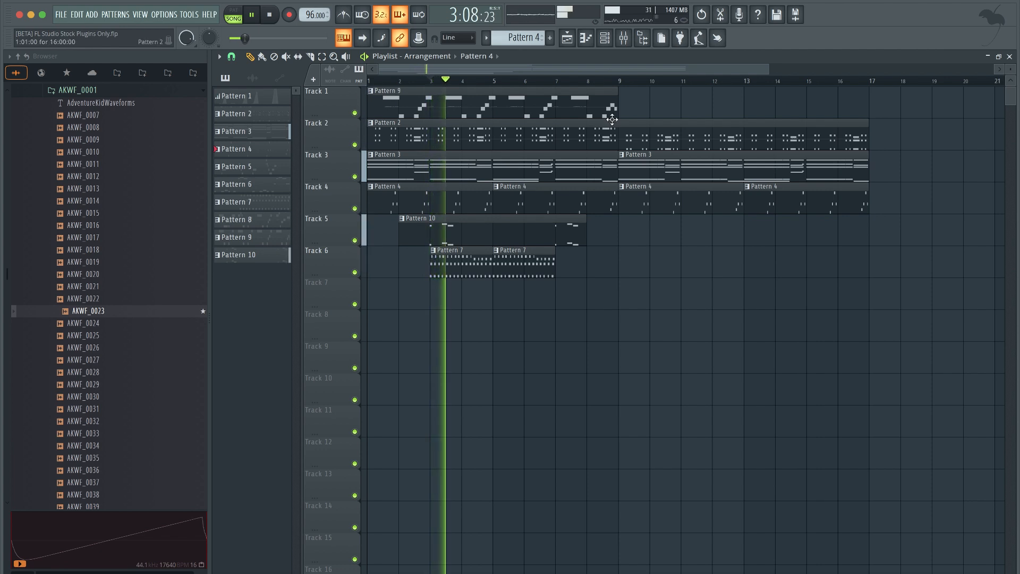
- Select the Yamaha C7 #2 channel, route it to its own mixer track 9 and return to the playlist
left_click(611, 42)
left_click(349, 187)
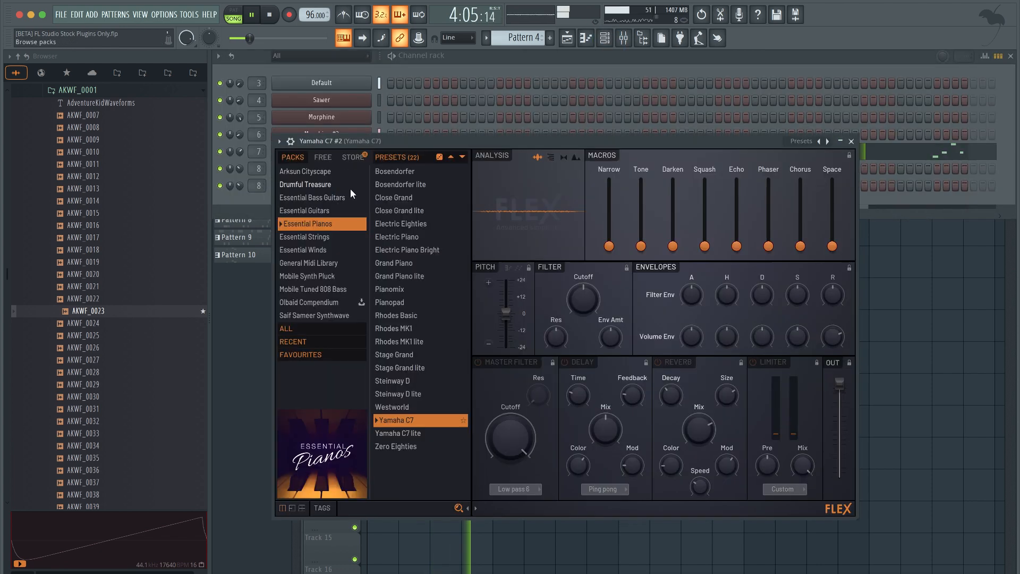
left_click(261, 186)
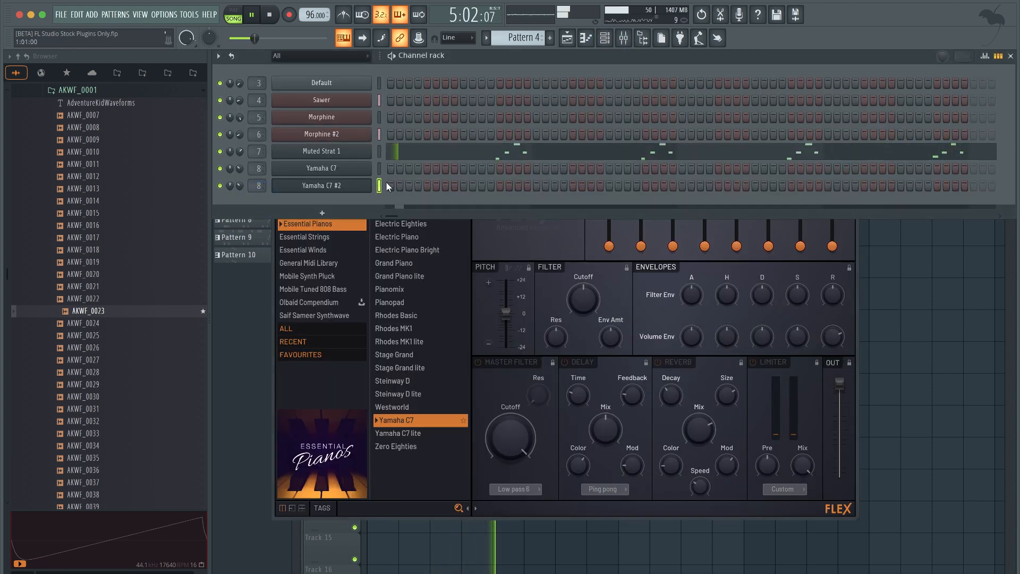
key("space")
key("super+l")
right_click(960, 342)
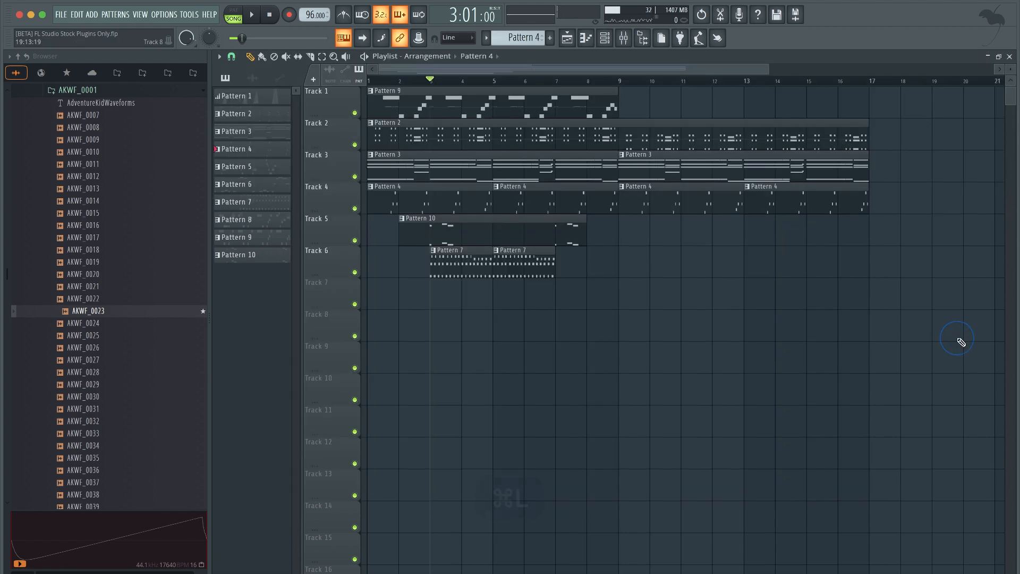
- Delete both Pattern 7 clips from Track 6 in the playlist during playback and save the project
key("space")
right_click(523, 257)
right_click(457, 260)
key("super+s")
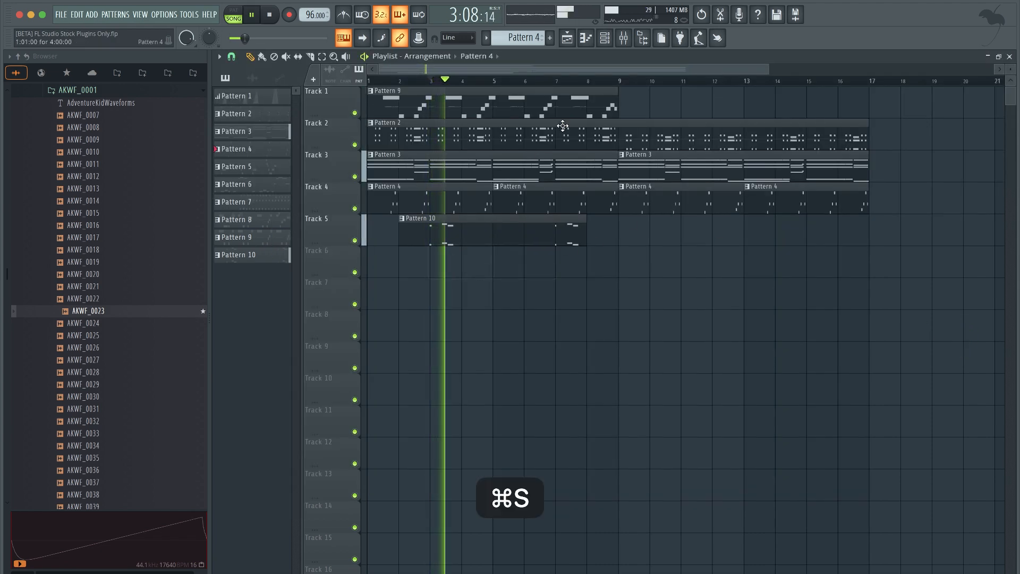
- Select the Yamaha C7 channel and create a new empty Pattern 11
key("F6")
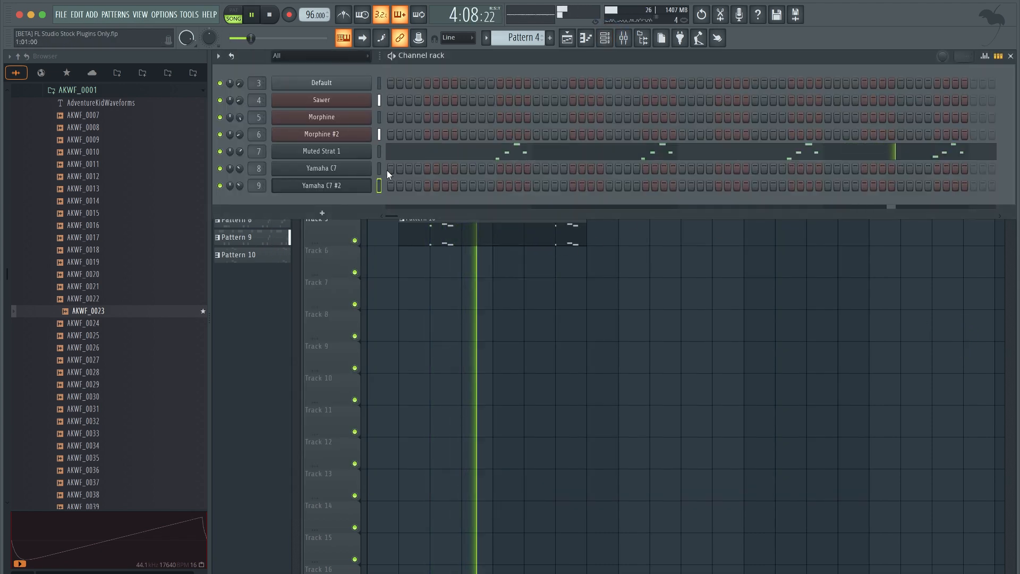
left_click(381, 169)
left_click(534, 40)
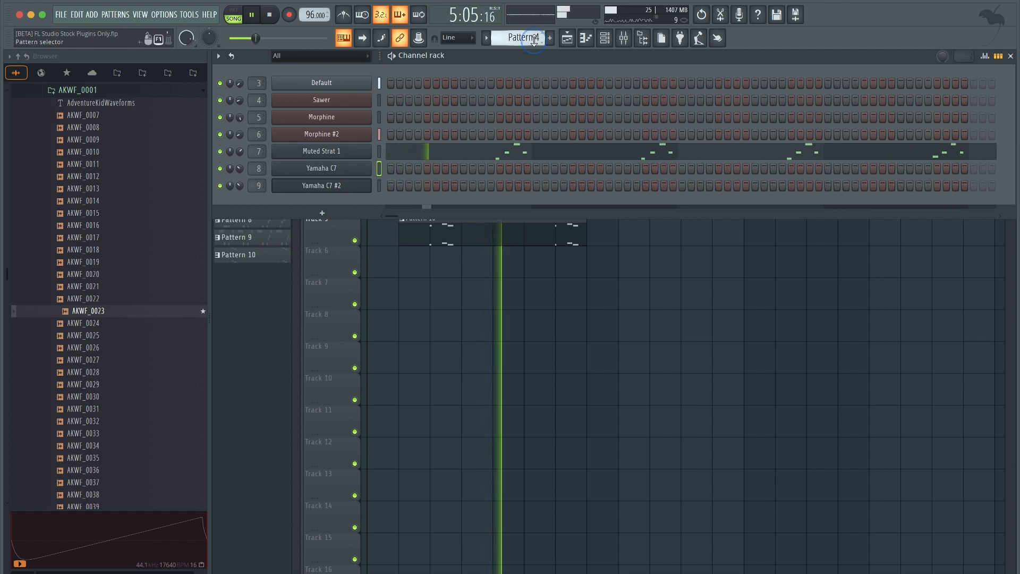
left_click(611, 46)
key("Return")
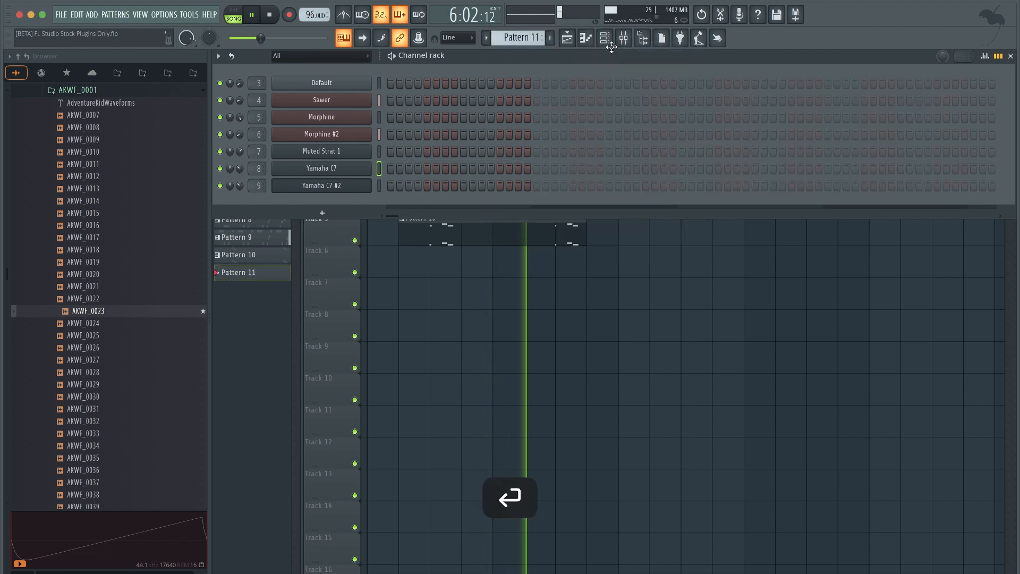
- Audition piano notes over the arrangement from bar 3, return the playhead to the start and save the project
key("space")
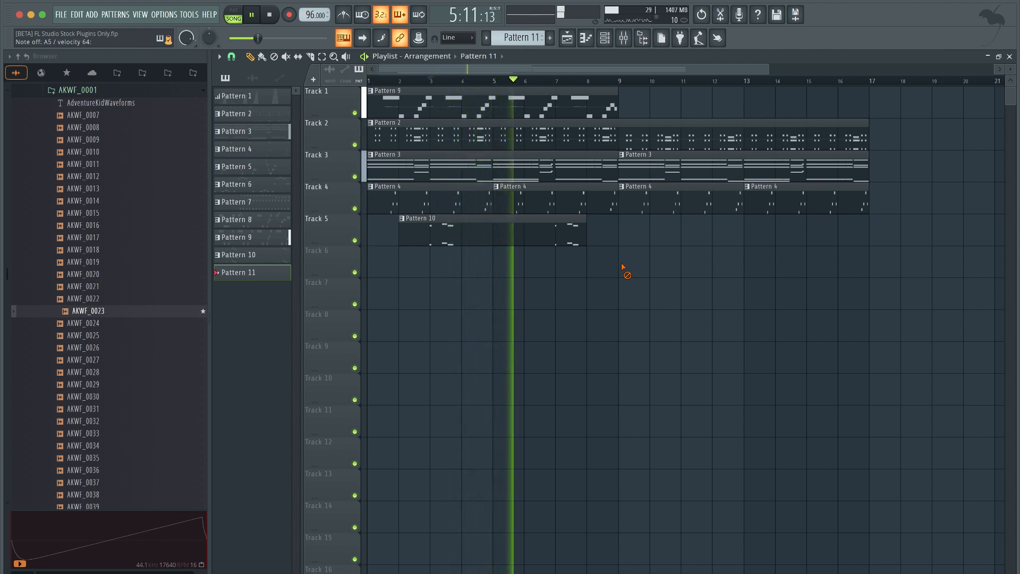
key("space")
left_click(606, 38)
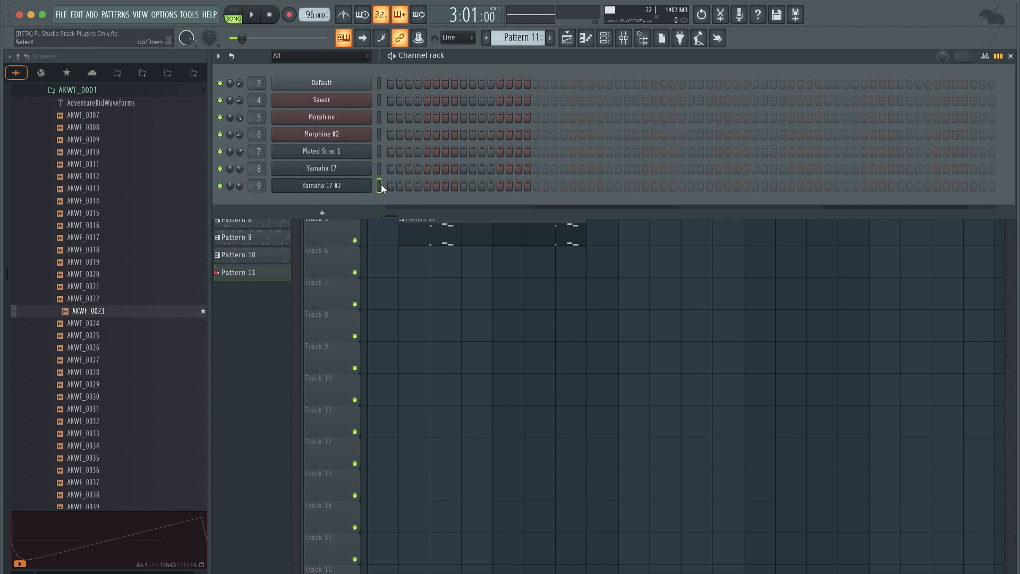
left_click(419, 349)
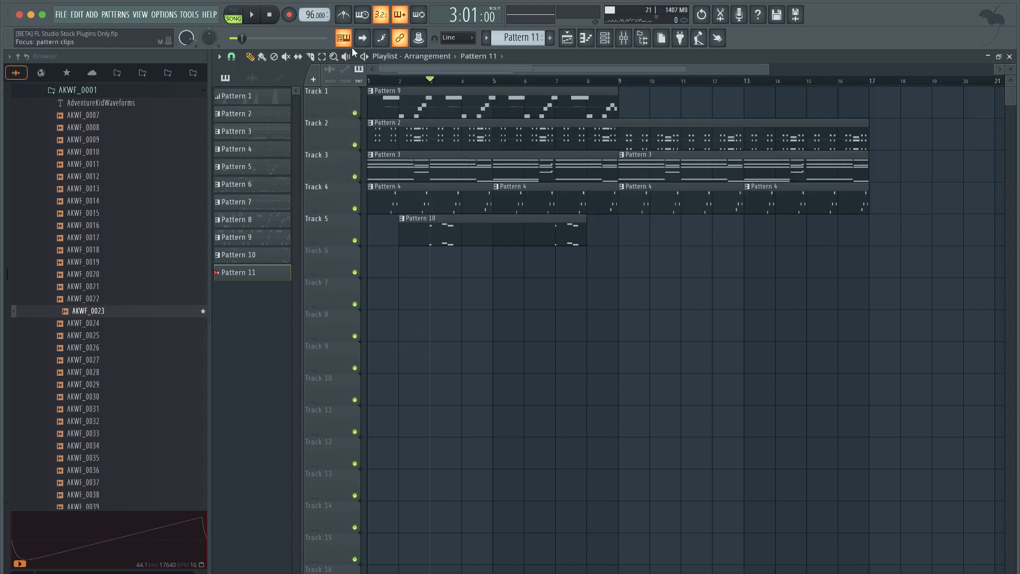
left_click(276, 23)
key("super+s")
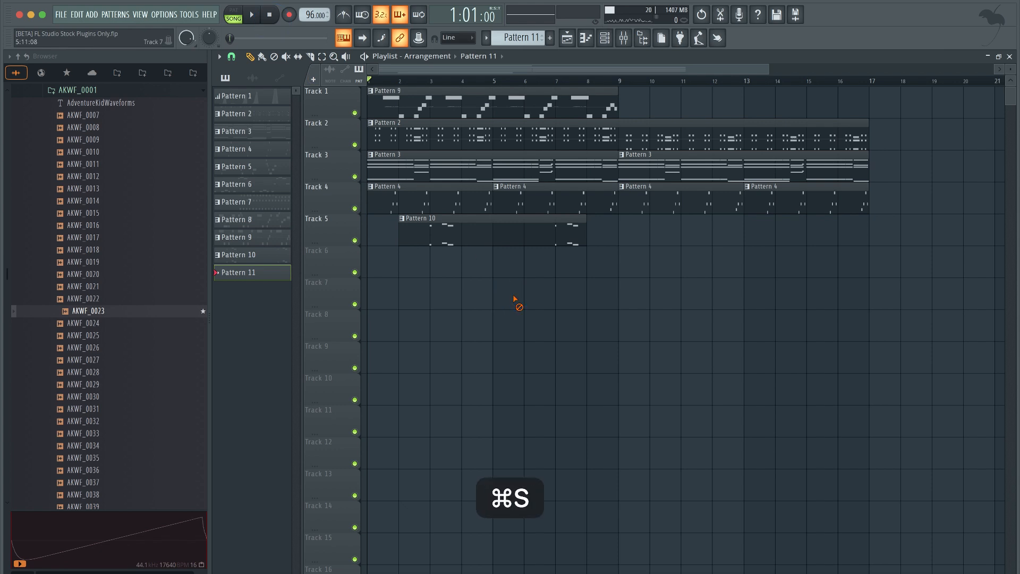
- Play the arrangement from bar 1 and review the piano channels in the channel rack
key("space")
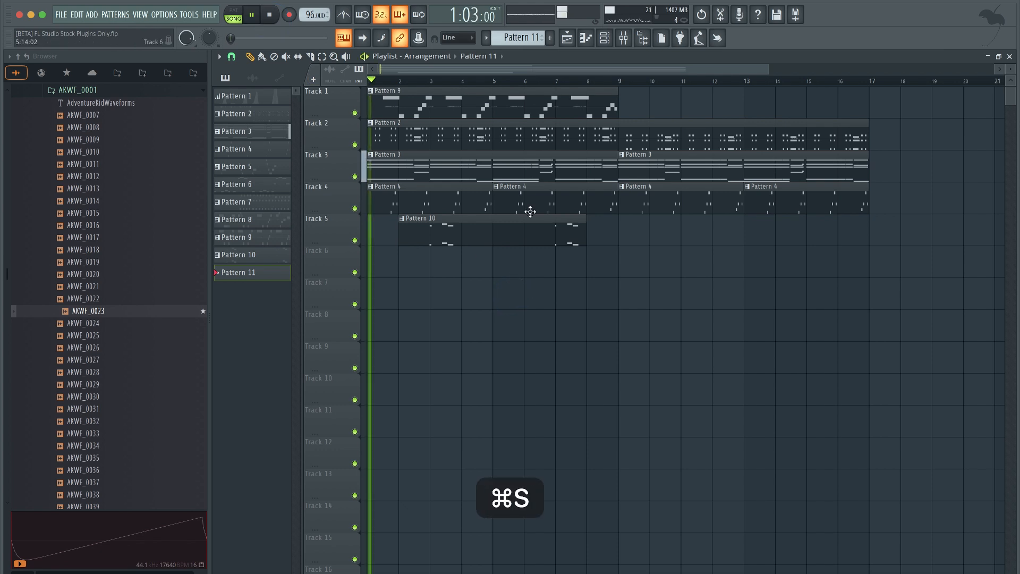
key("space")
left_click(610, 40)
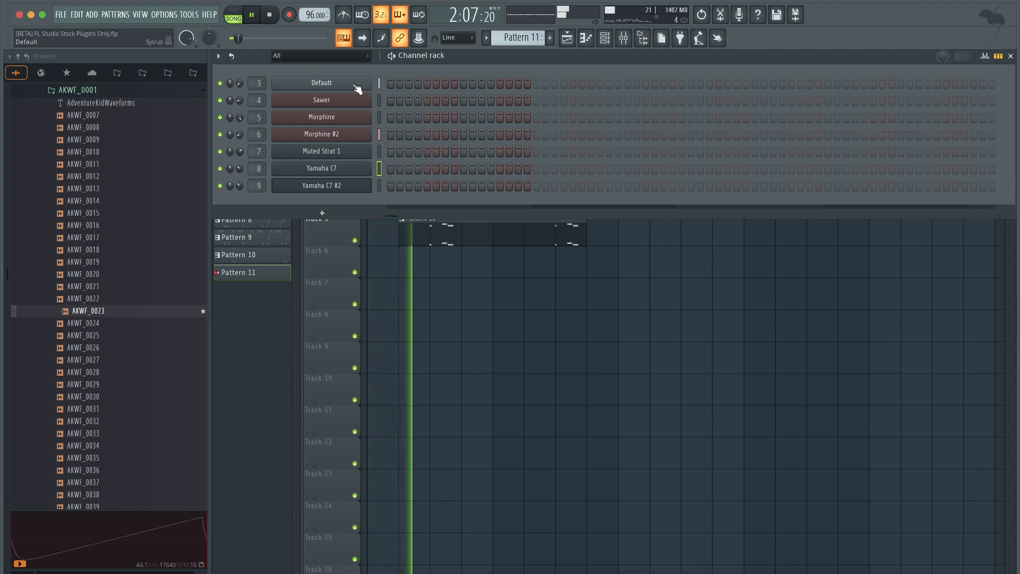
left_click(486, 296)
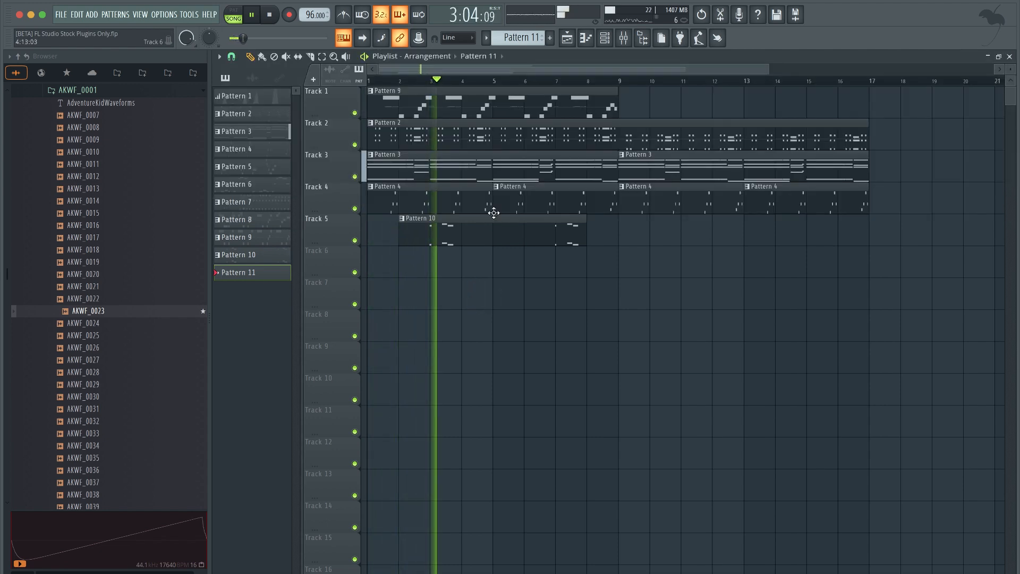
key("F6")
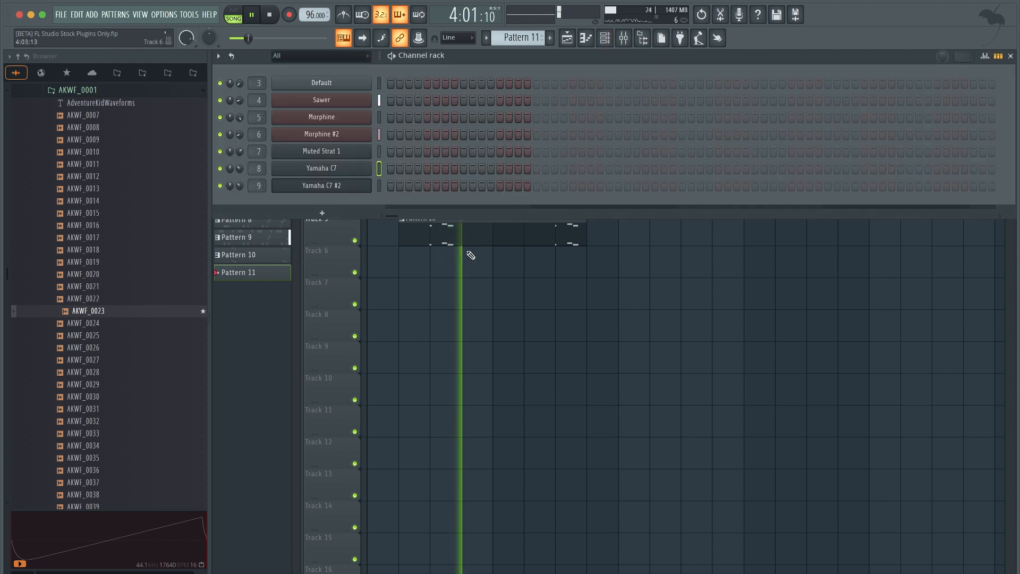
key("space")
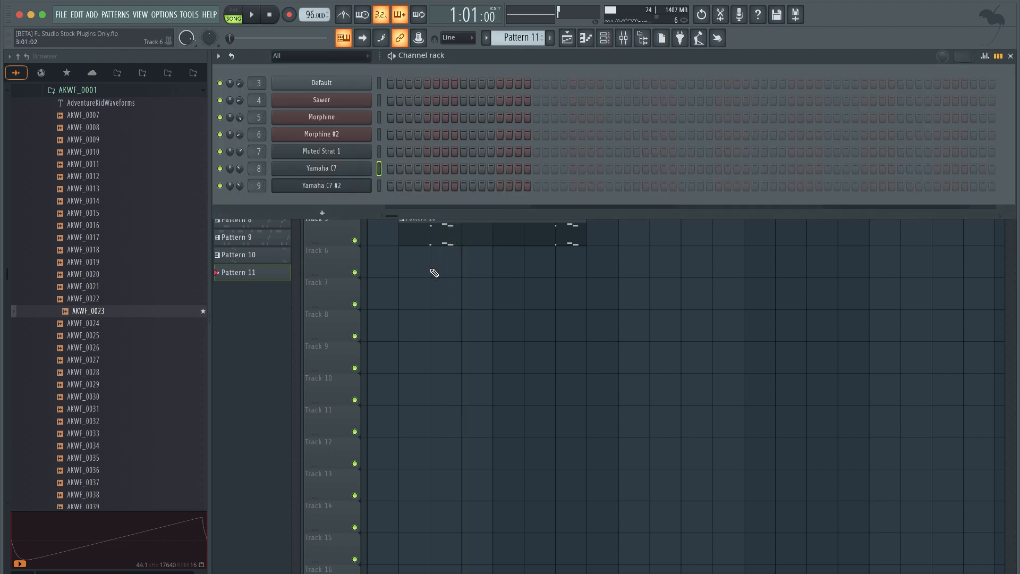
left_click(438, 312)
- Add a new FLEX channel and load the All Strings Sustain preset from the Essential Strings pack
left_click(605, 38)
left_click(353, 212)
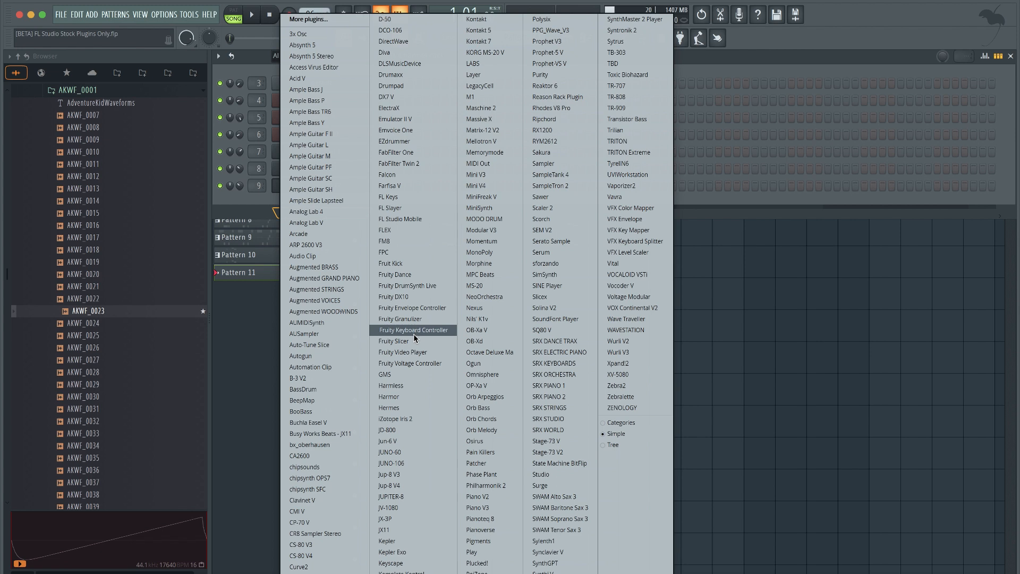
left_click(403, 230)
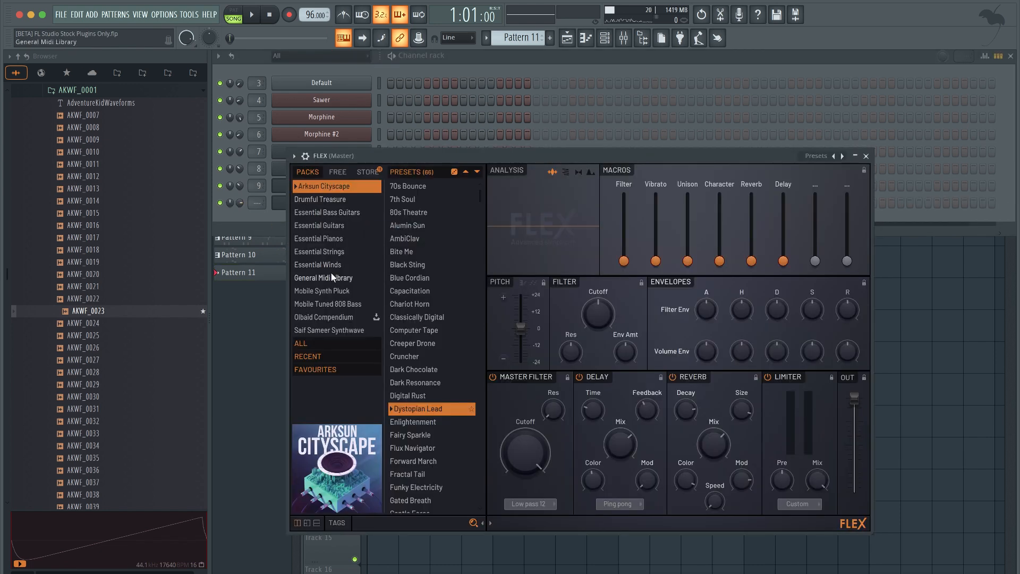
left_click(339, 172)
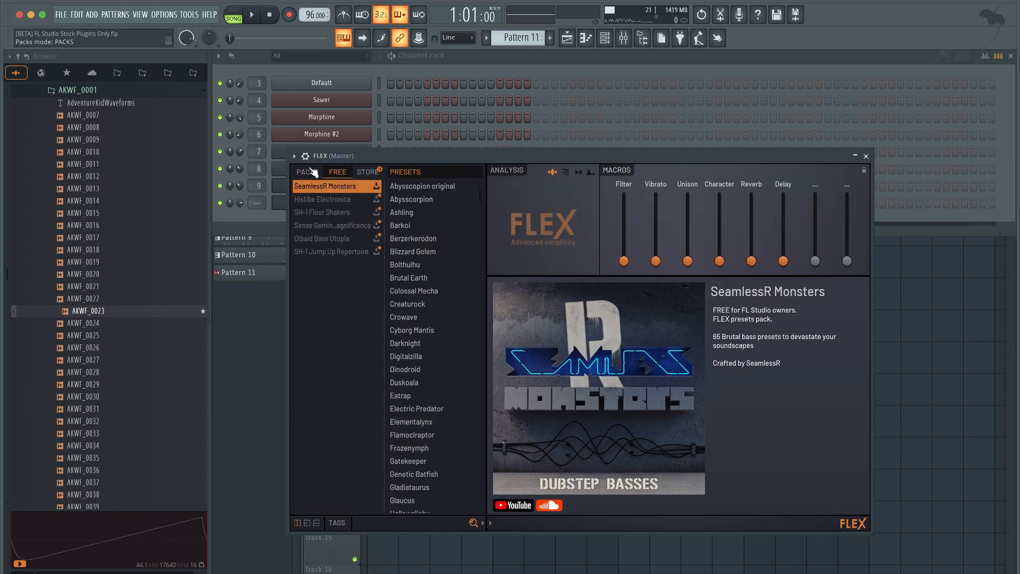
left_click(309, 172)
left_click(340, 253)
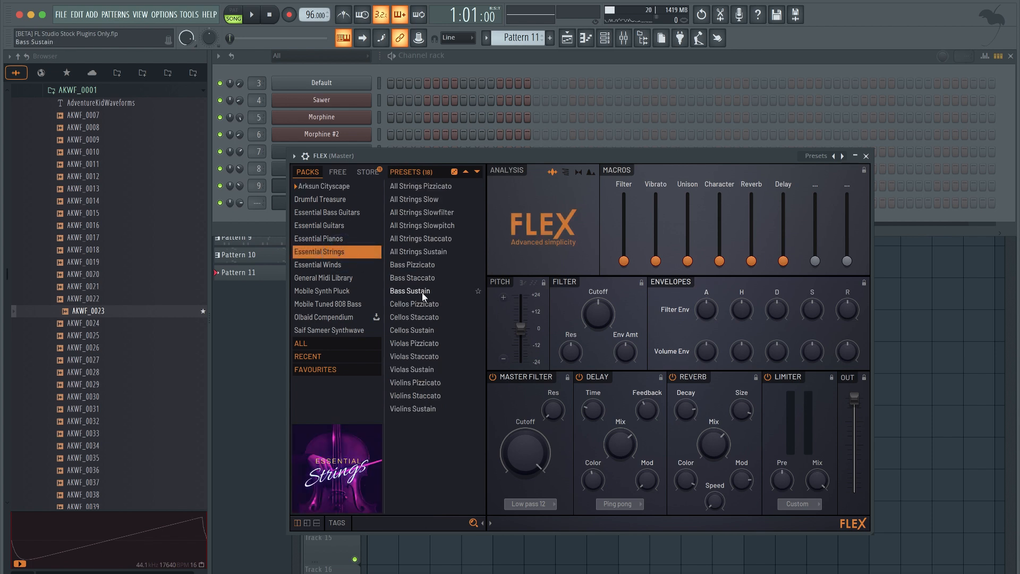
left_click(445, 251)
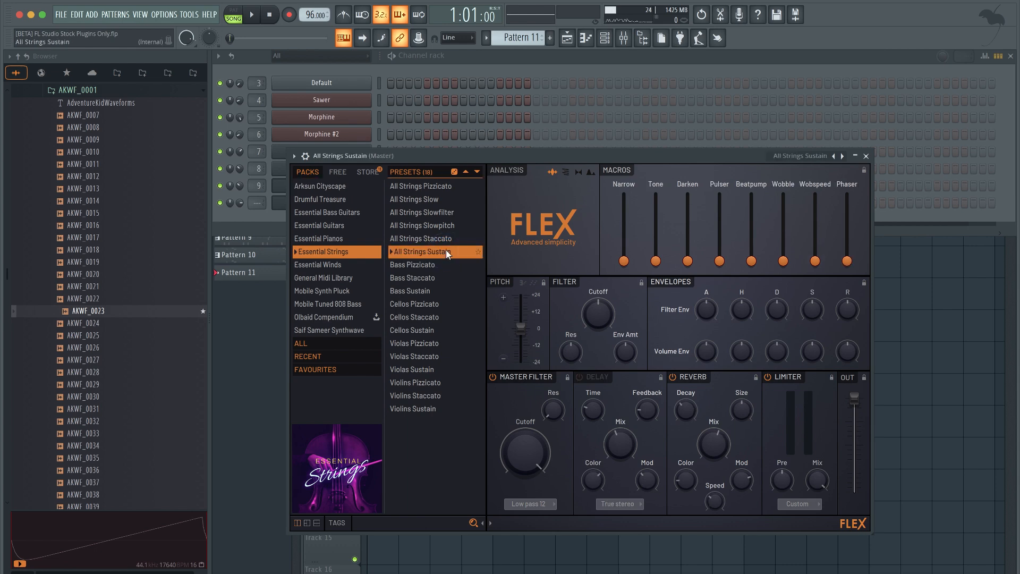
- Close the FLEX window, route the All Strings Sustain channel to mixer track 10 and save the project
left_click(866, 156)
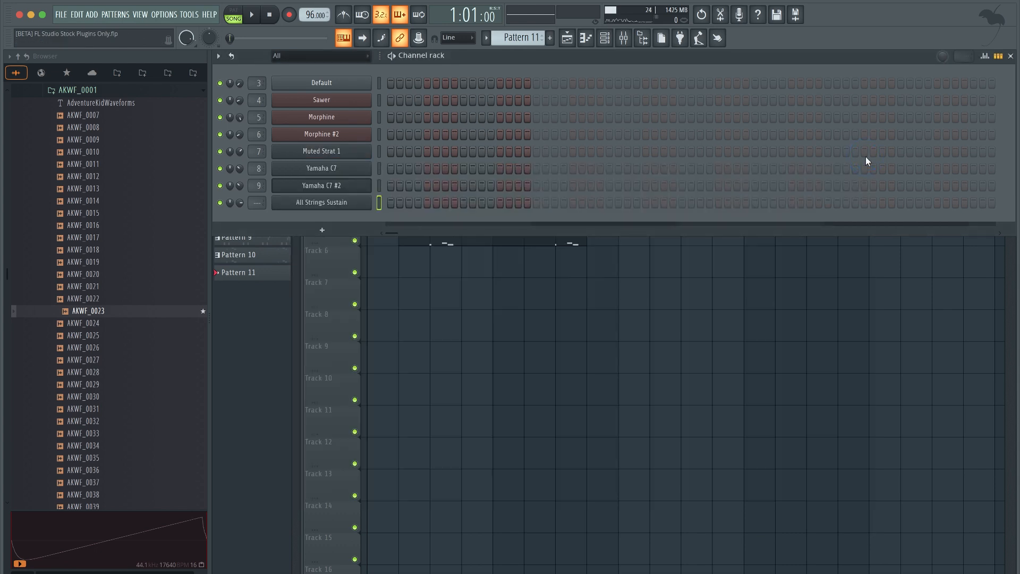
key("super+l")
left_click(931, 324)
key("super+s")
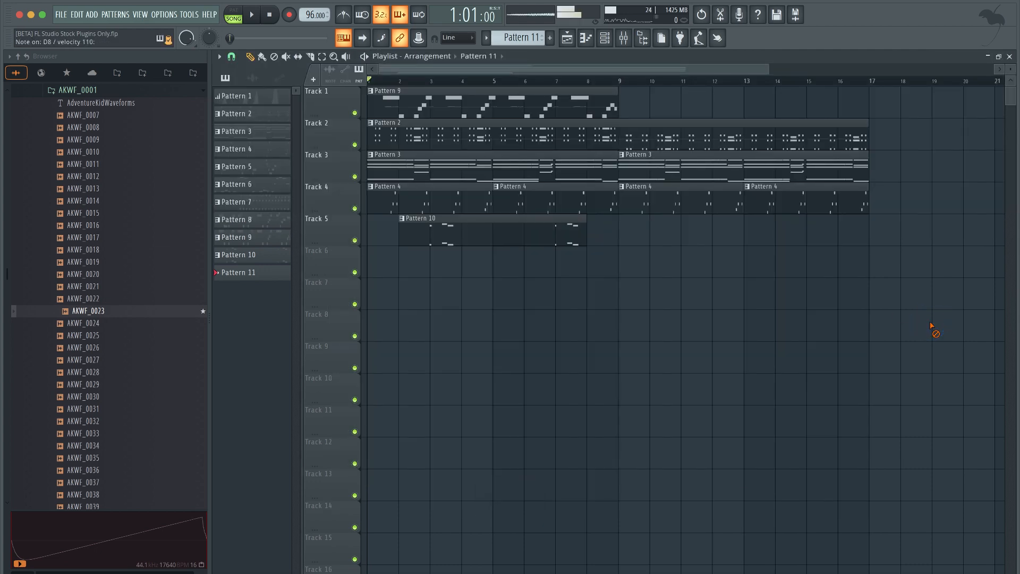
- Lower the All Strings Sustain channel's volume to about 25% and play through the opening bars
left_click(611, 40)
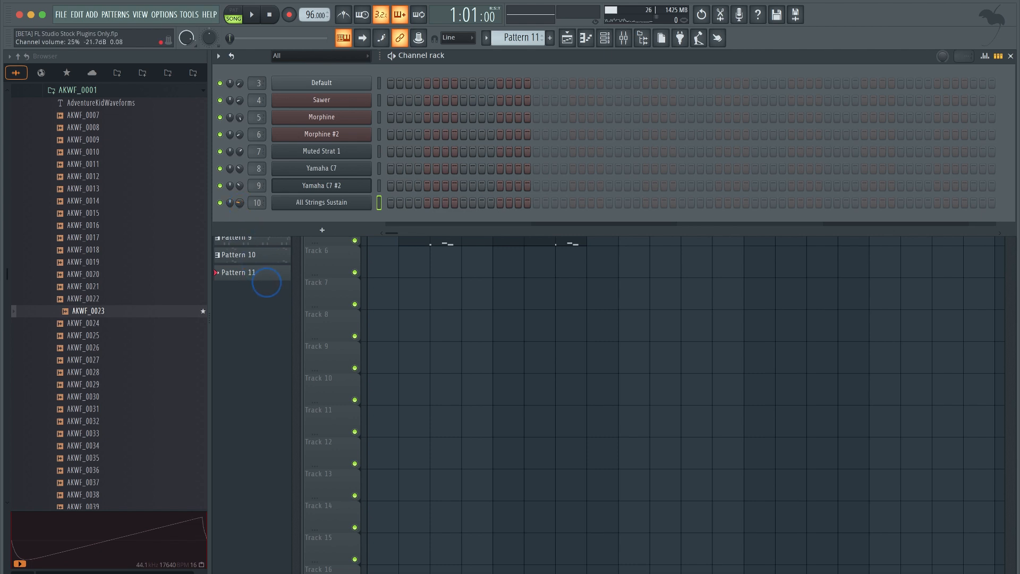
left_click(456, 257)
key("space")
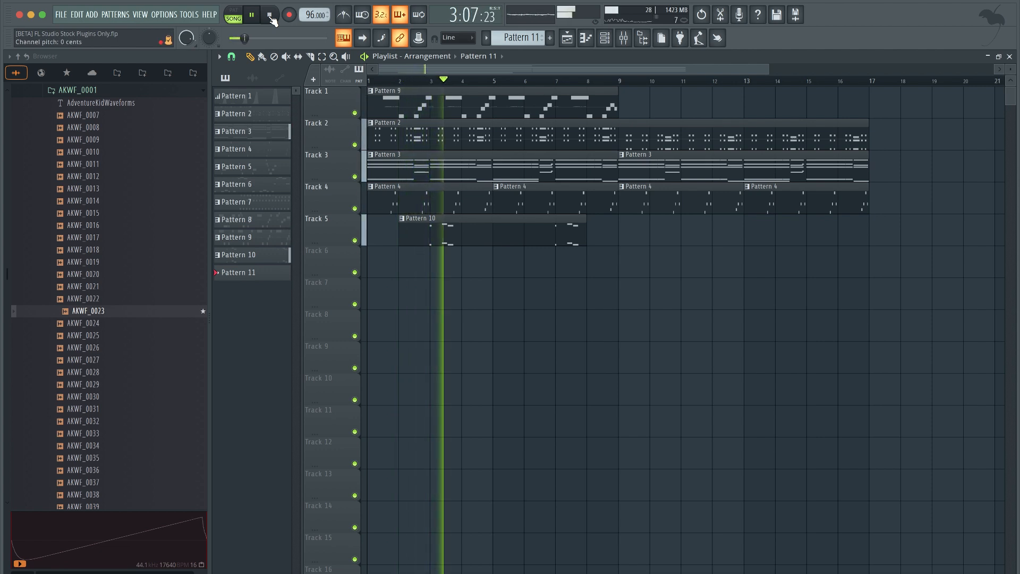
left_click(271, 16)
- Record a sustained strings part into Pattern 11, save the project and trim its Track 6 clip to end at bar 9
left_click(603, 40)
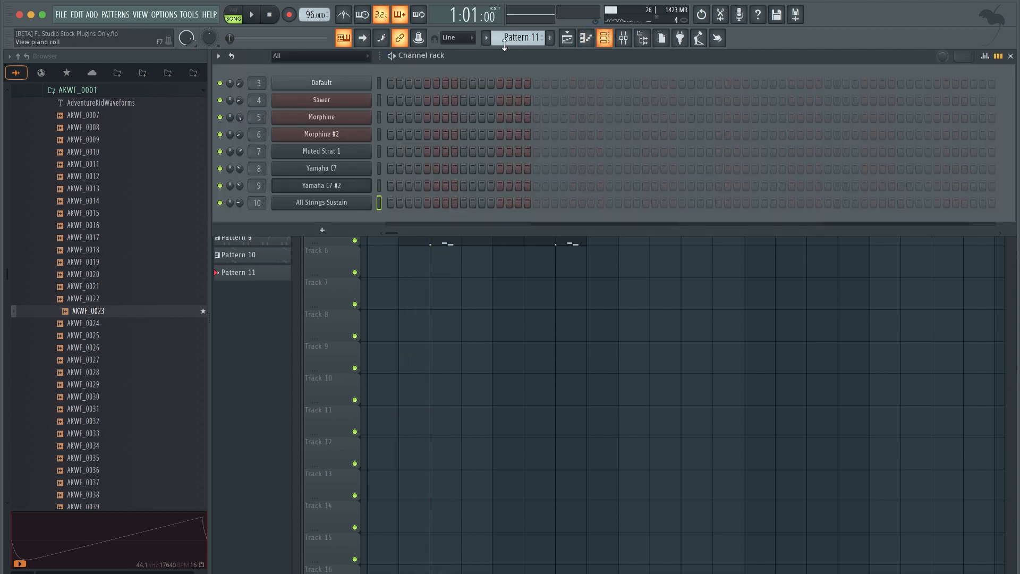
left_click(288, 16)
left_click(562, 351)
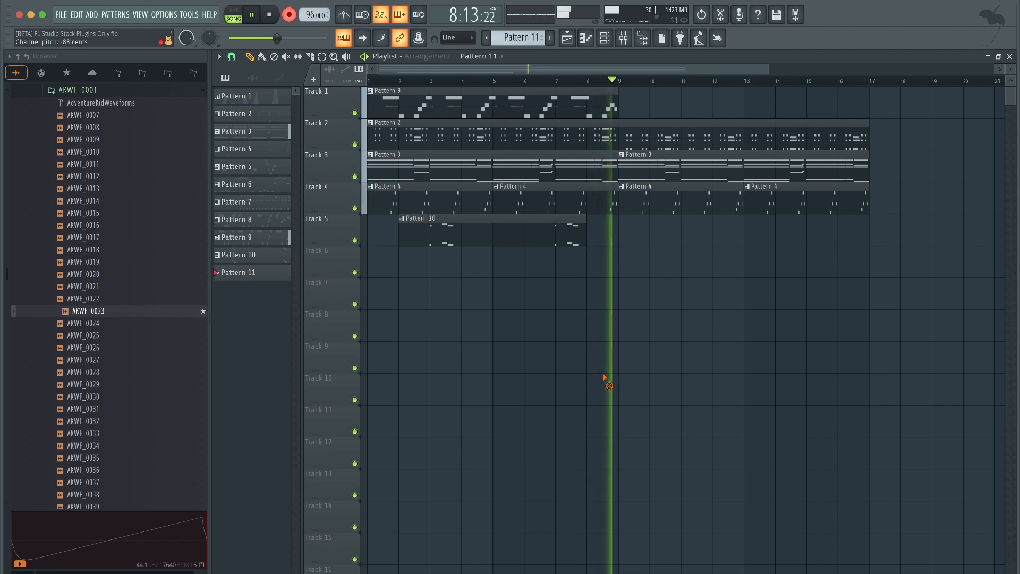
key("space")
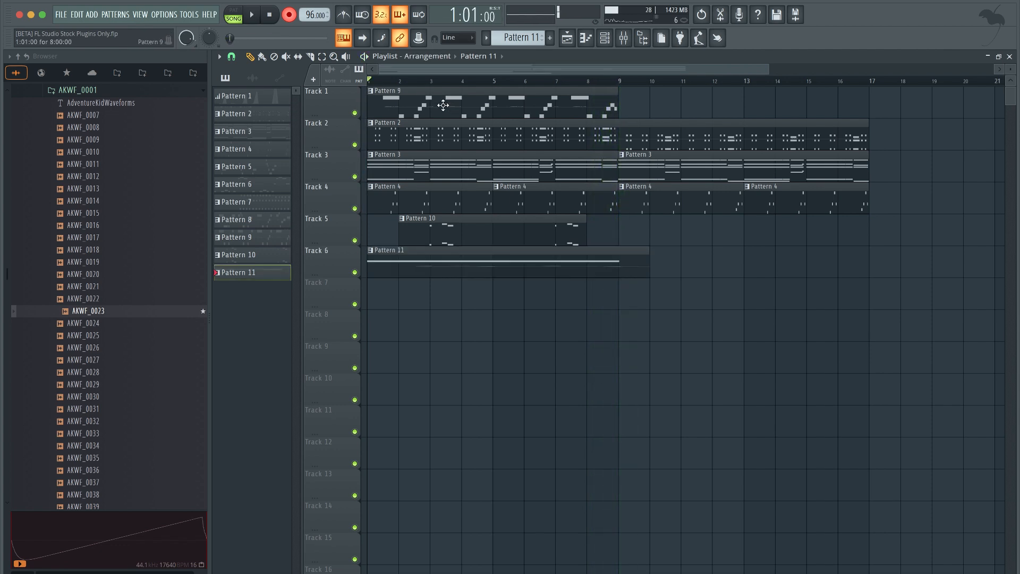
key("super+s")
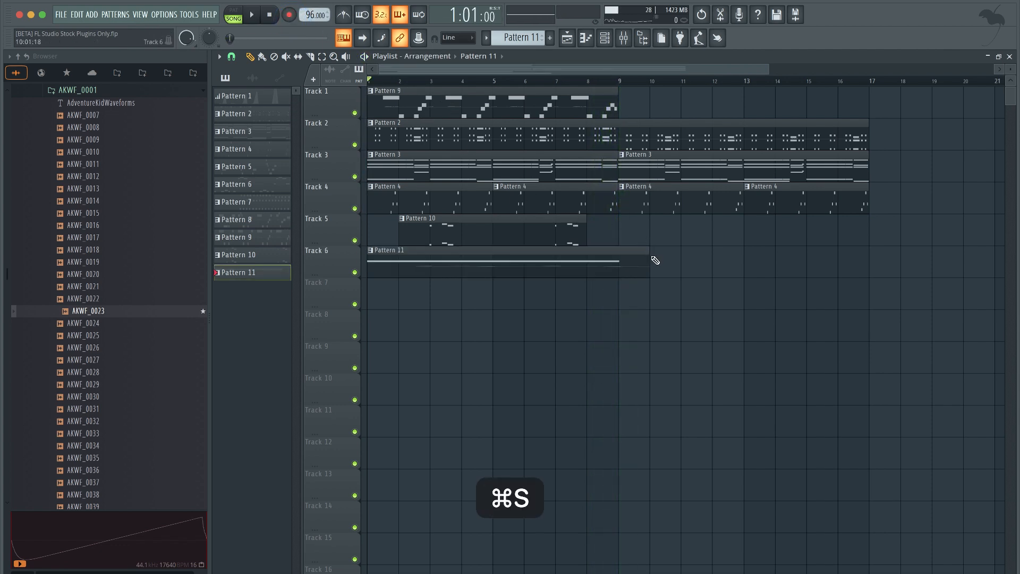
left_click_drag(655, 260, 613, 259)
- Lower the All Strings Sustain channel's volume to about 18% during playback, save the project and return to the playlist
key("space")
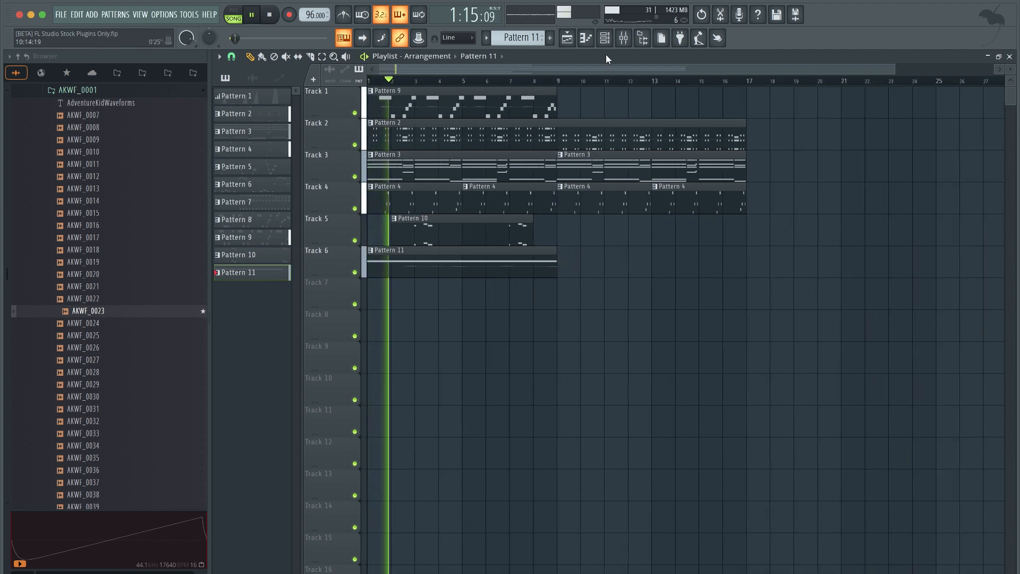
left_click(605, 38)
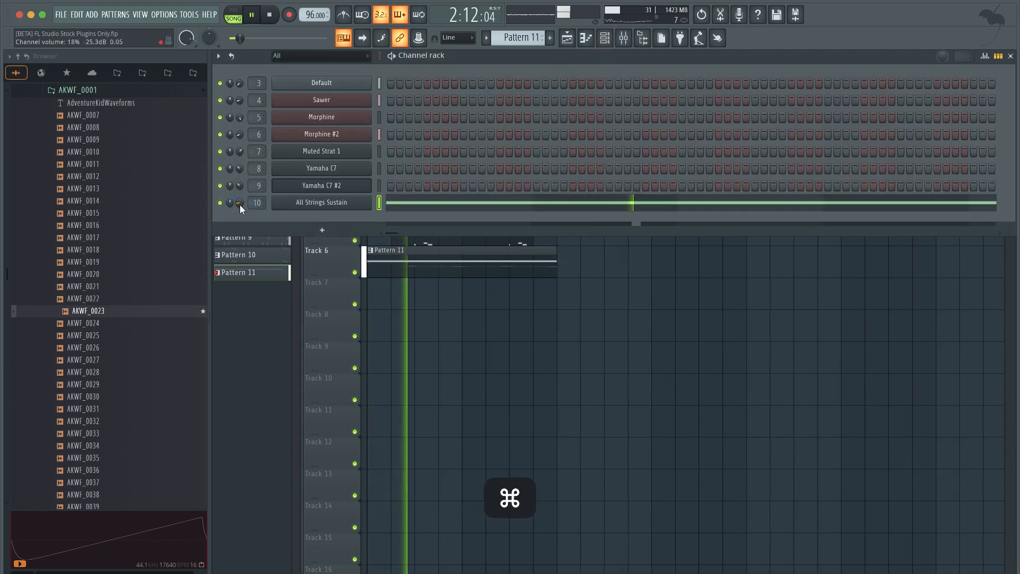
key("super+s")
key("F6")
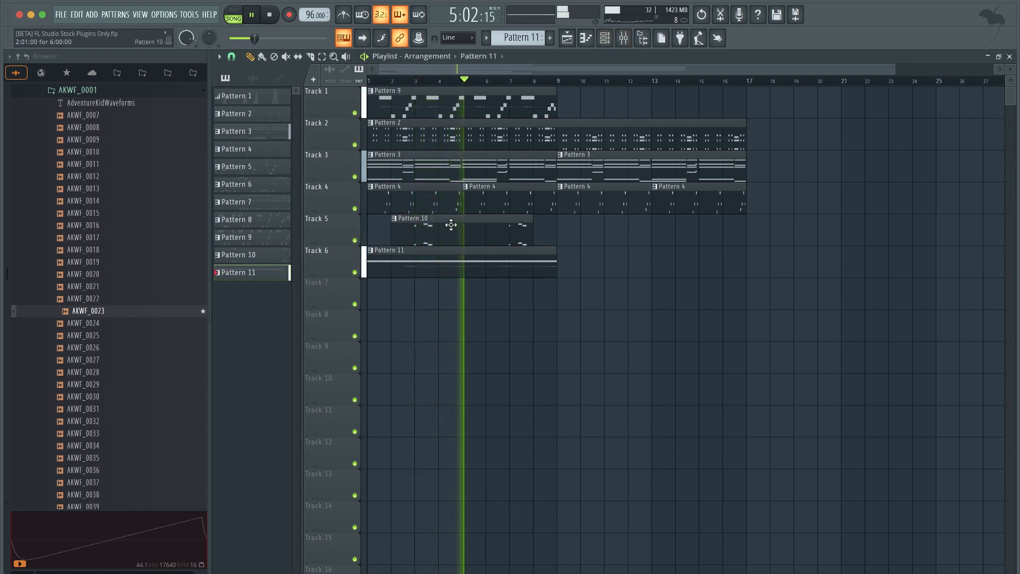
- Trim one bar off the start of Track 5's Pattern 10 clip, move it to bar 1, save and play the arrangement
key("space")
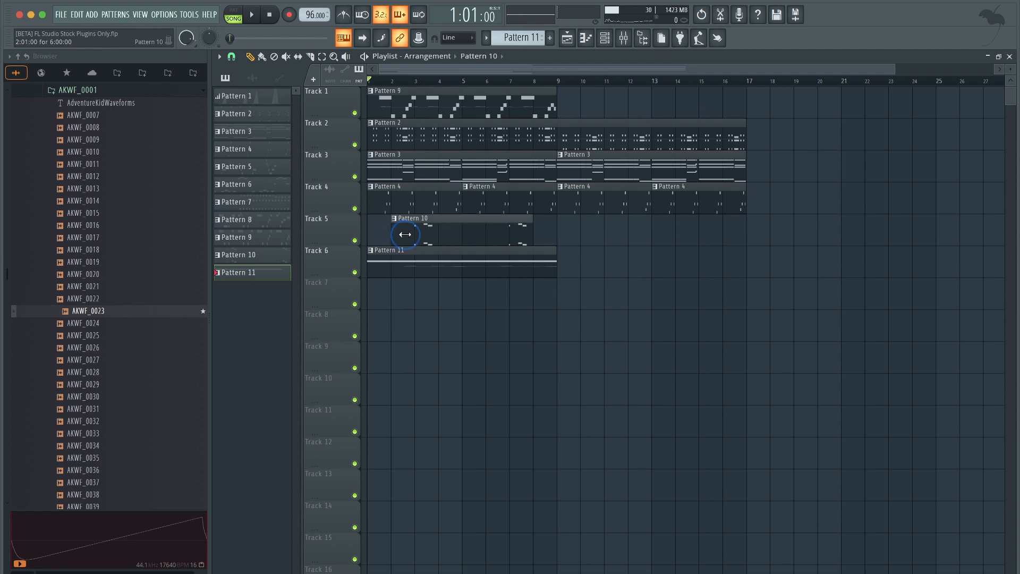
left_click_drag(415, 239, 367, 239)
key("super+s")
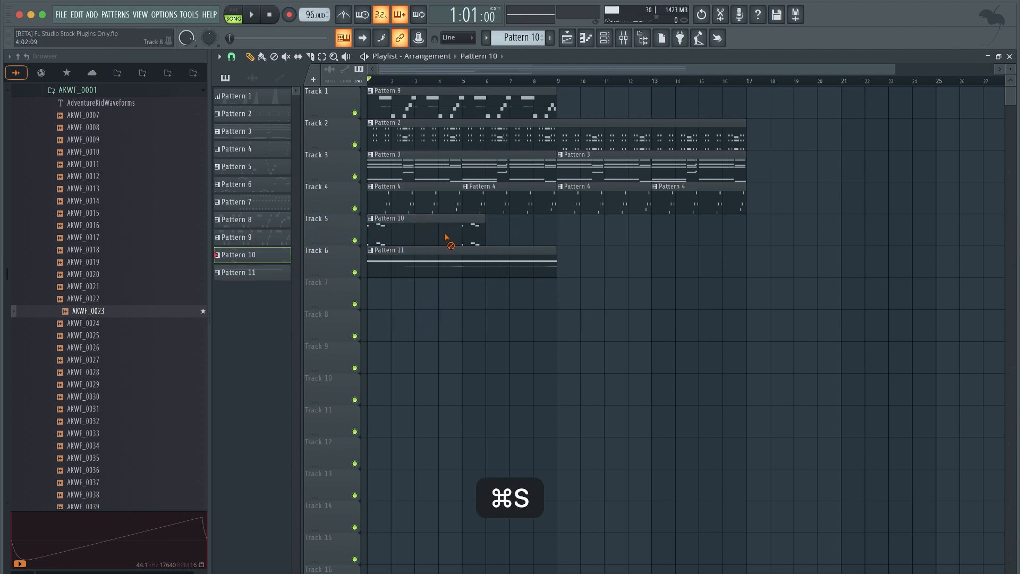
key("space")
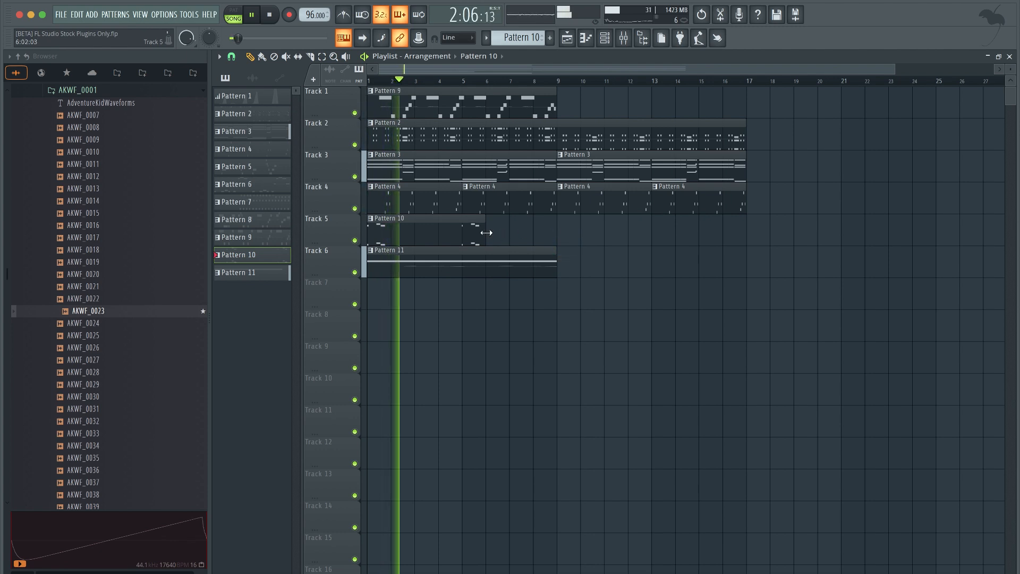
- Extend Track 5's Pattern 10 clip to end at bar 9, save the project and stop playback
left_click_drag(485, 234, 564, 233)
key("super+s")
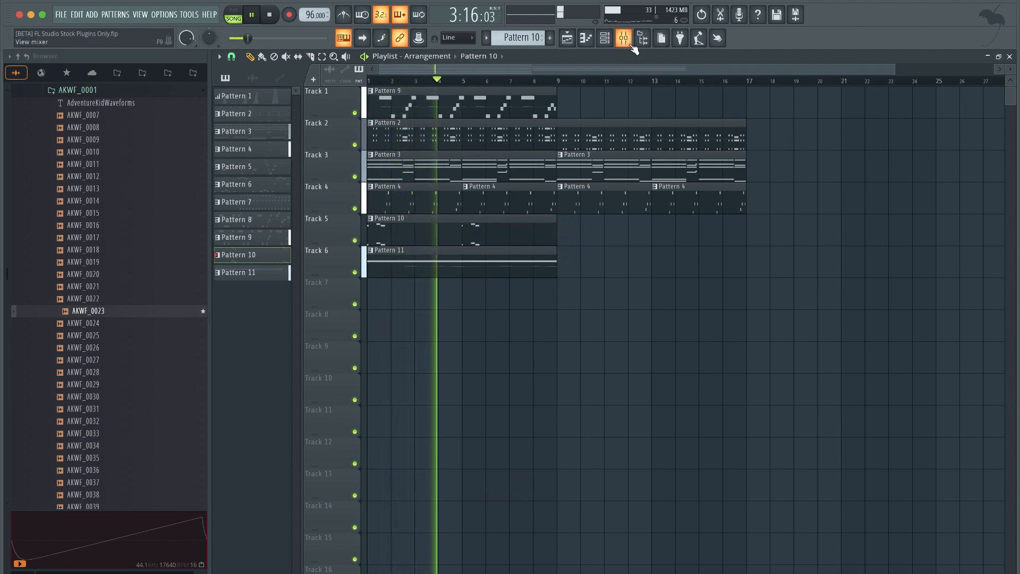
key("space")
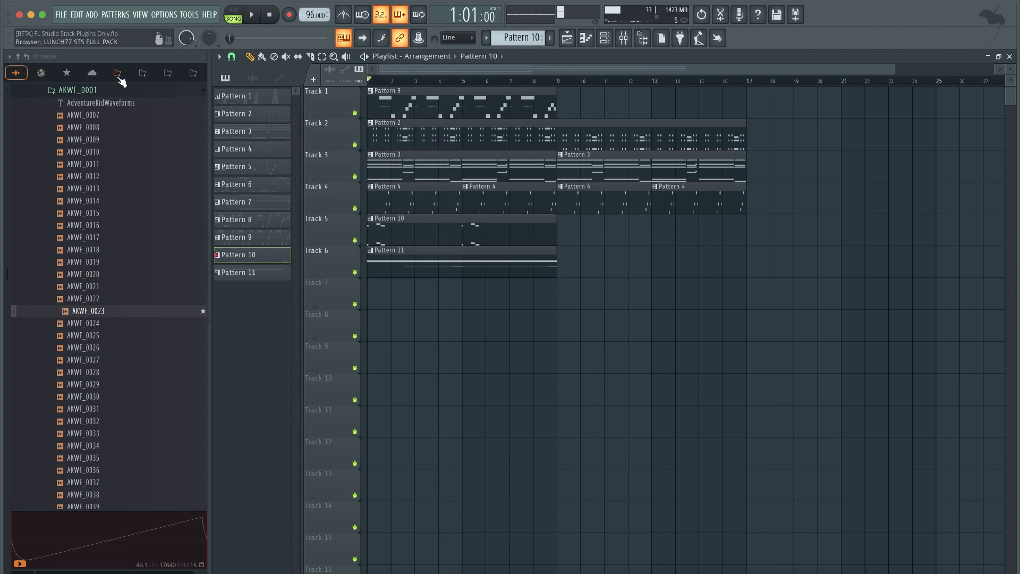
- Browse the LUNCH77 STS FULL PACK drum kits, collapse the TM88 kit's Kicks folder and save the project
left_click(118, 75)
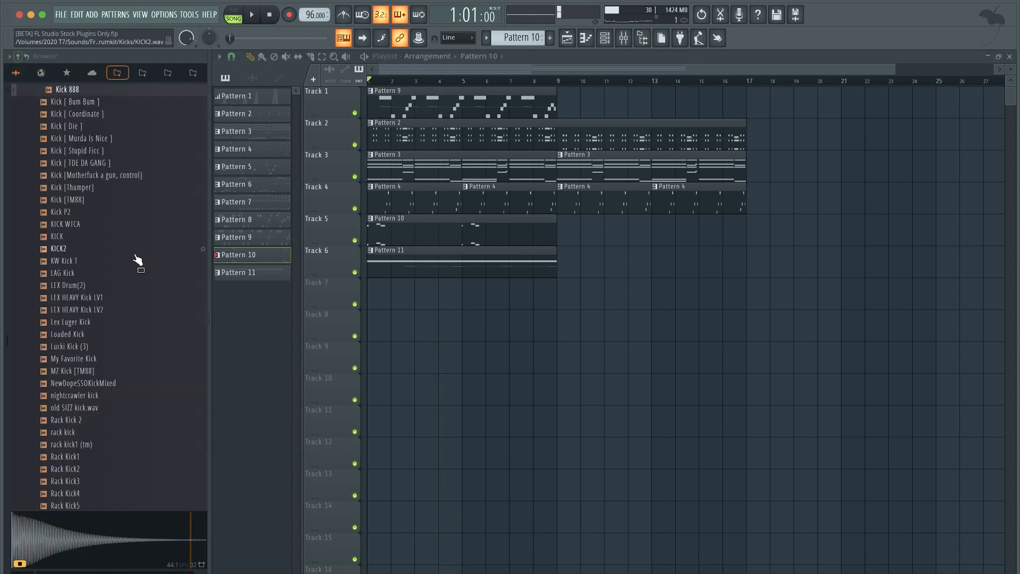
scroll(135, 255, "up", 2)
scroll(85, 151, "up", 15)
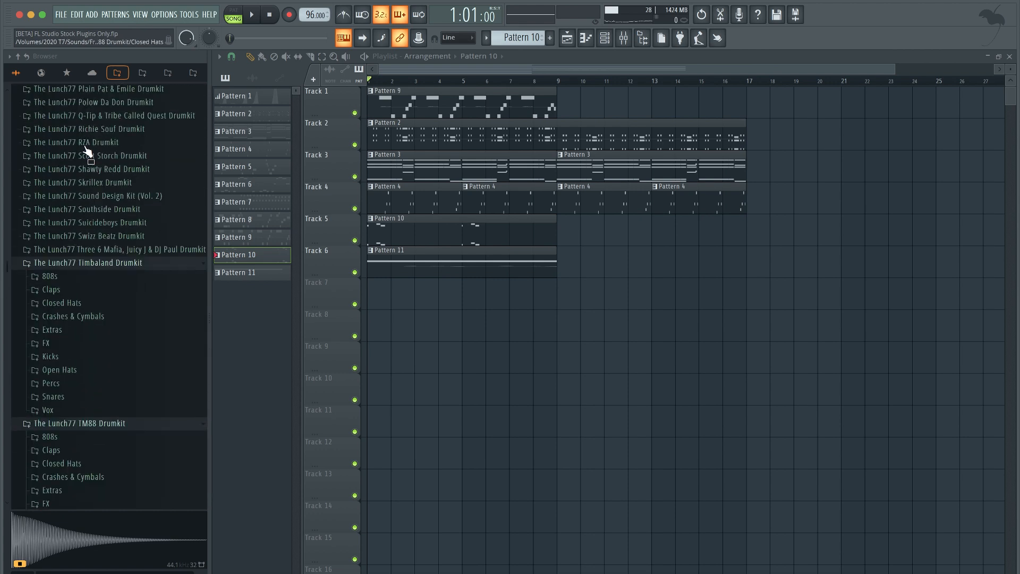
scroll(85, 241, "down", 4)
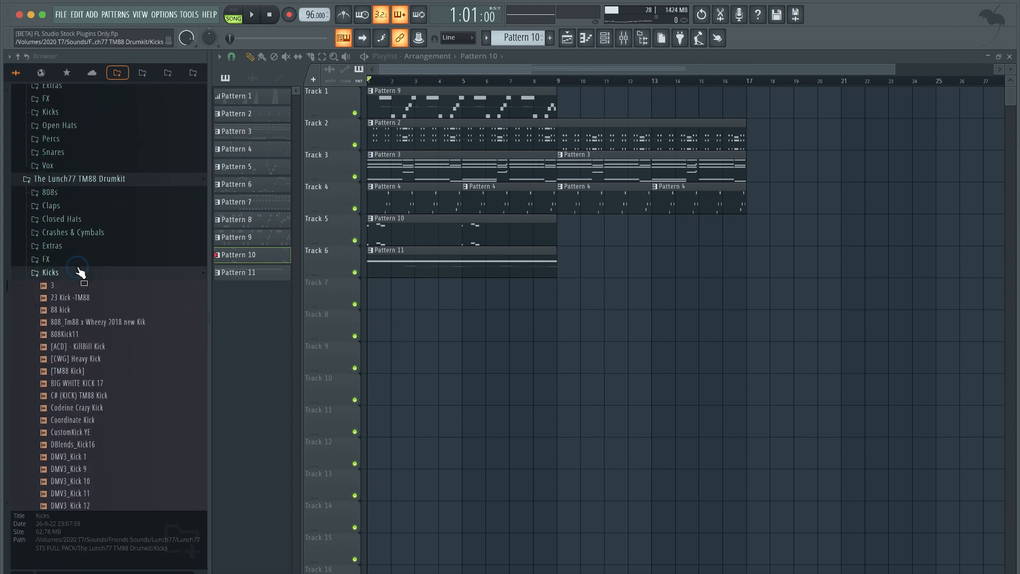
left_click(81, 273)
scroll(81, 273, "up", 20)
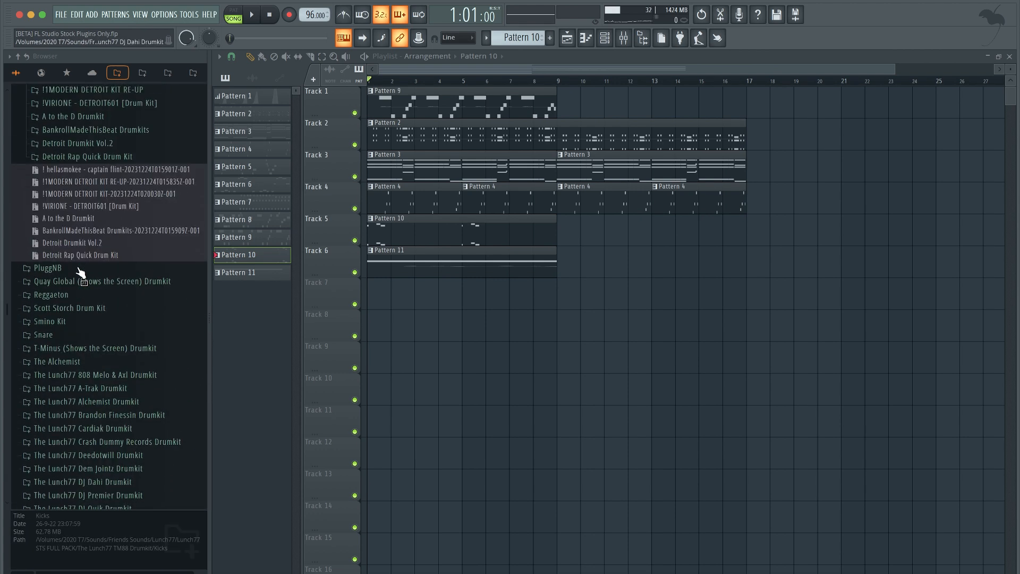
scroll(80, 273, "up", 12)
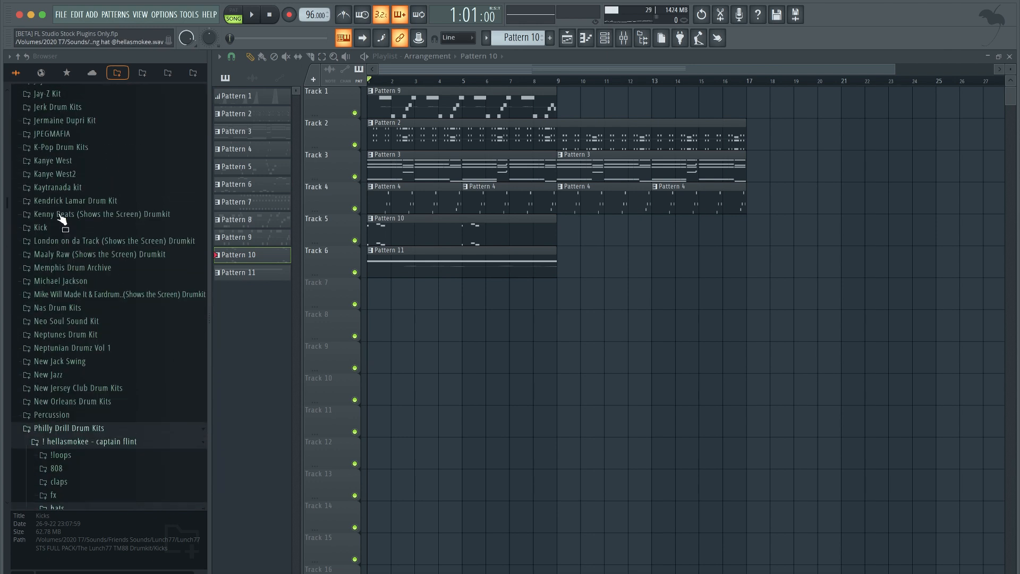
key("super+s")
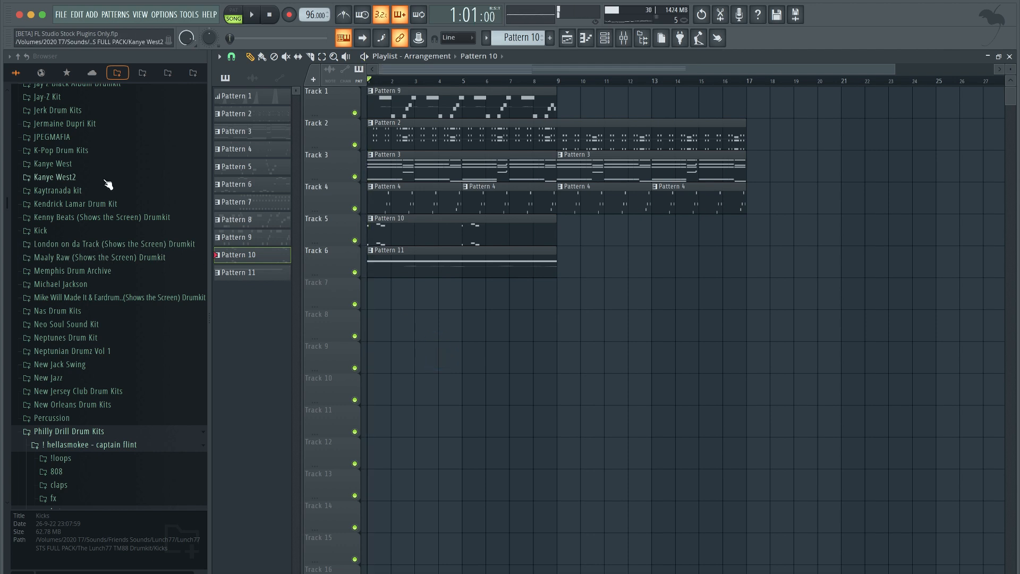
scroll(108, 186, "up", 3)
scroll(108, 184, "up", 2)
- Bring up the channel rack, start playback and switch to the next empty pattern, accepting its default name
left_click(611, 40)
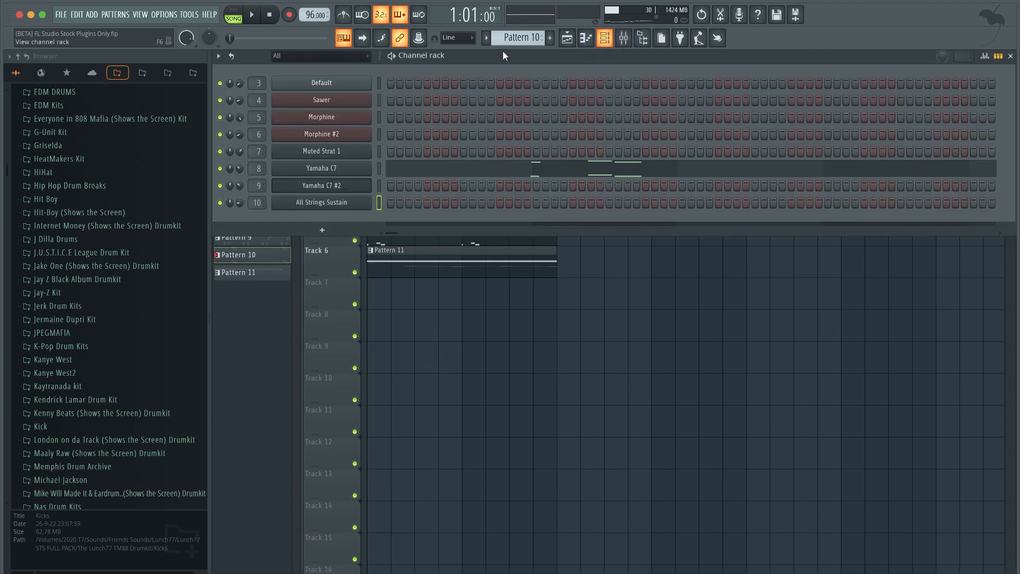
key("space")
right_click(517, 37)
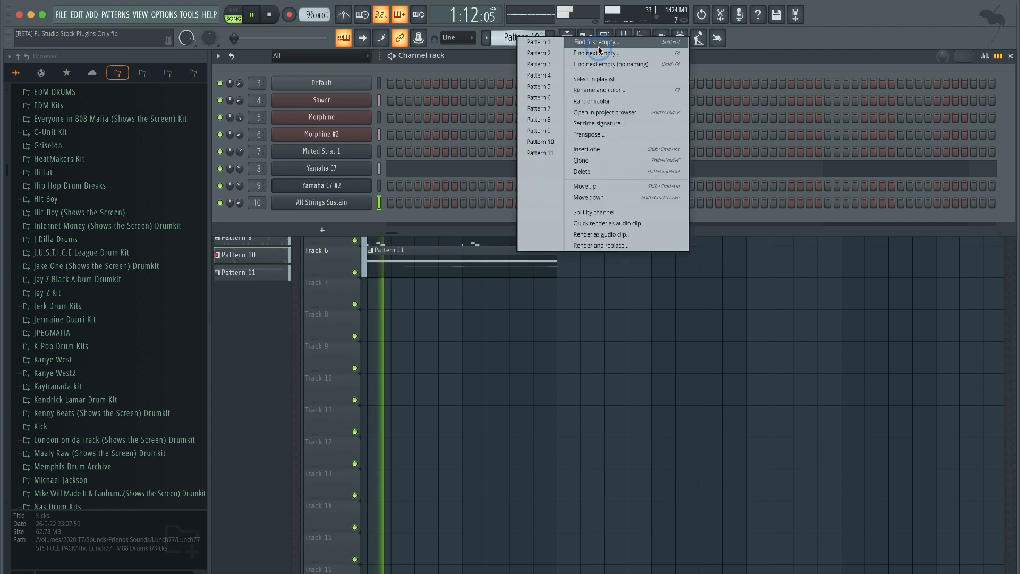
left_click(599, 51)
key("Return")
- Open the Clapz & Snarez folder of the Battlecat Drum Kit in the sample pack
scroll(112, 232, "up", 5)
scroll(109, 231, "up", 4)
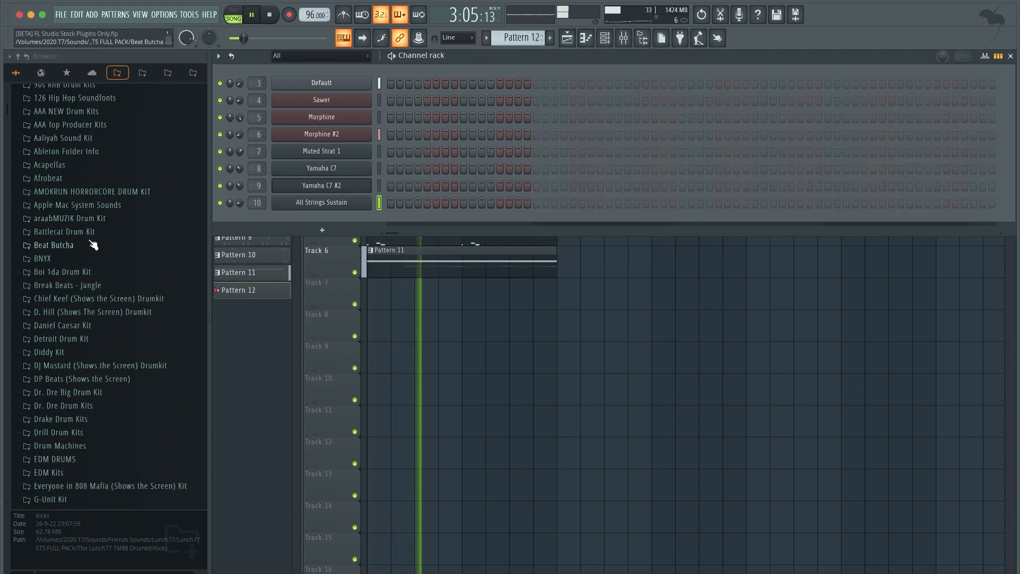
left_click(94, 232)
left_click(92, 249)
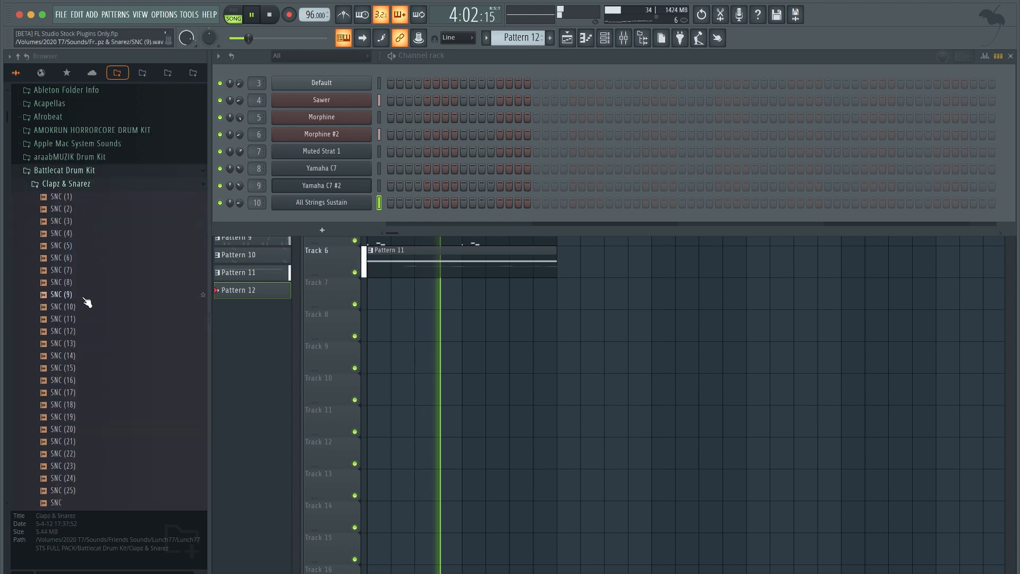
- Audition the snare samples SNC (10) through SNC (16) over the playing arrangement, then stop playback
left_click(81, 308)
left_click(81, 319)
key("Down")
key("Down")
key("Down")
key("Down")
key("Down")
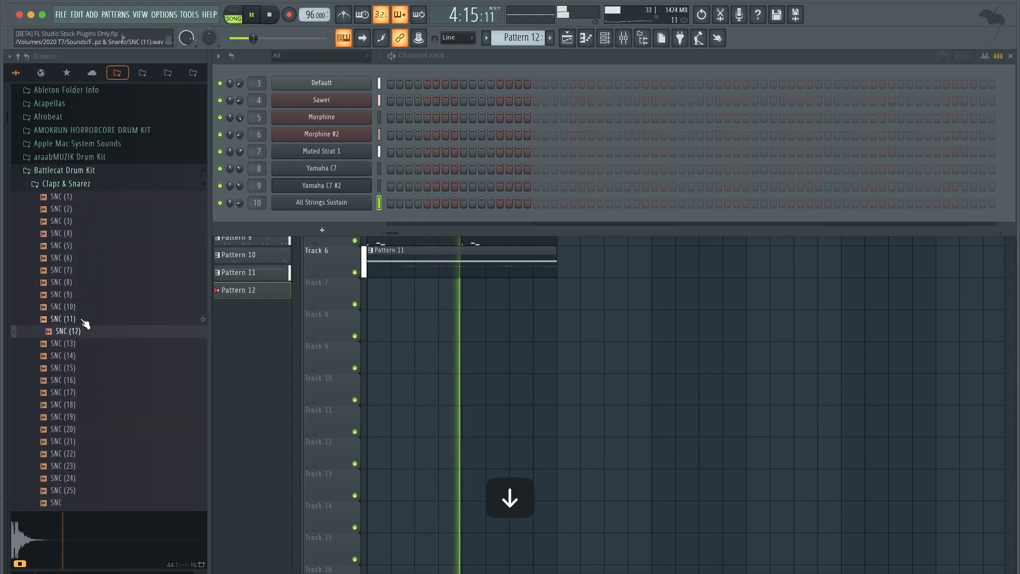
key("space")
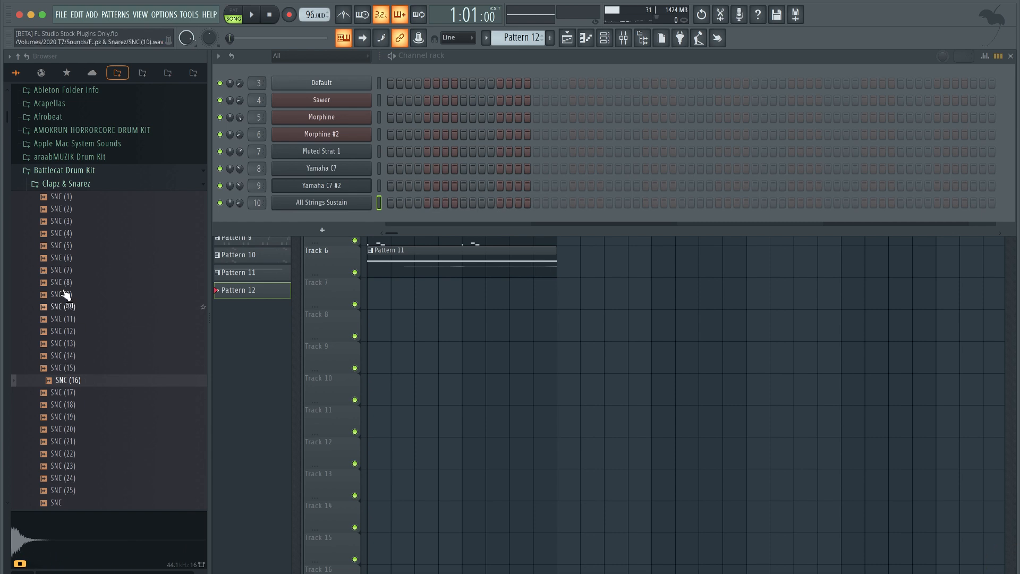
- Preview SNC (7) and SNC (8), and load SNC (8) into a new sampler channel
left_click(64, 271)
left_click(66, 282)
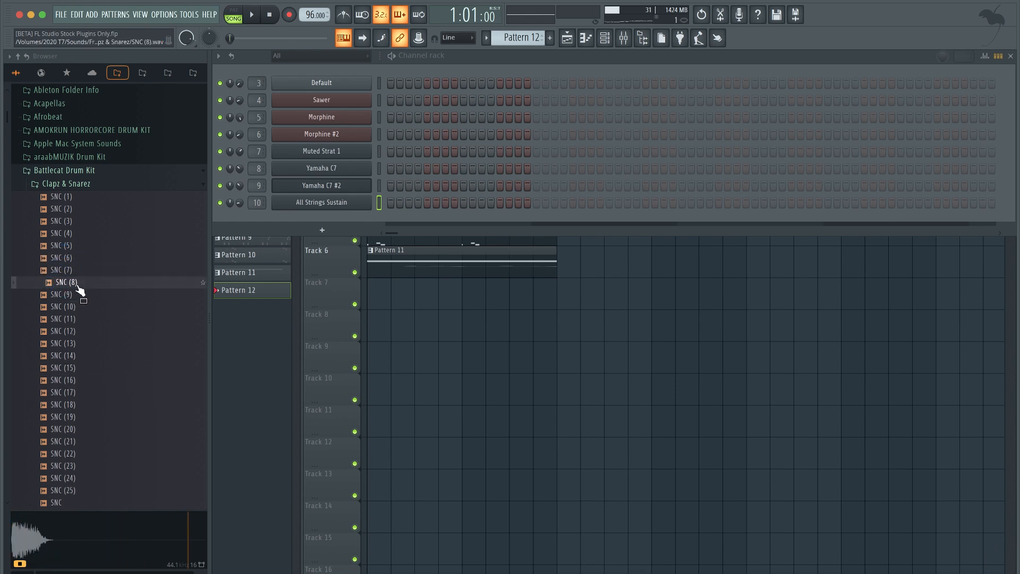
right_click(79, 290)
left_click(100, 298)
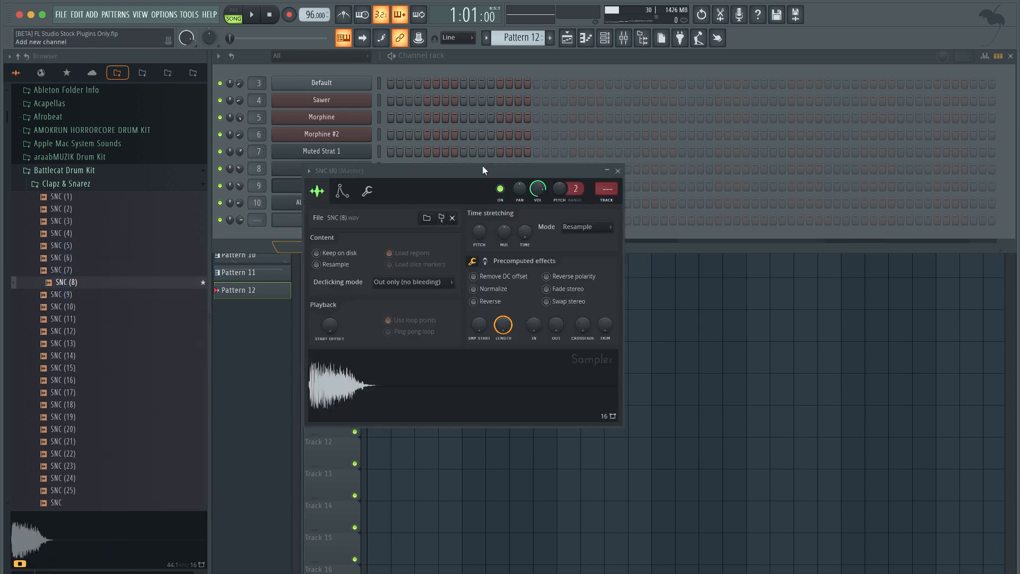
- Route the SNC (8) channel to its own mixer track 11 and return to the playlist
left_click(497, 63)
key("super+l")
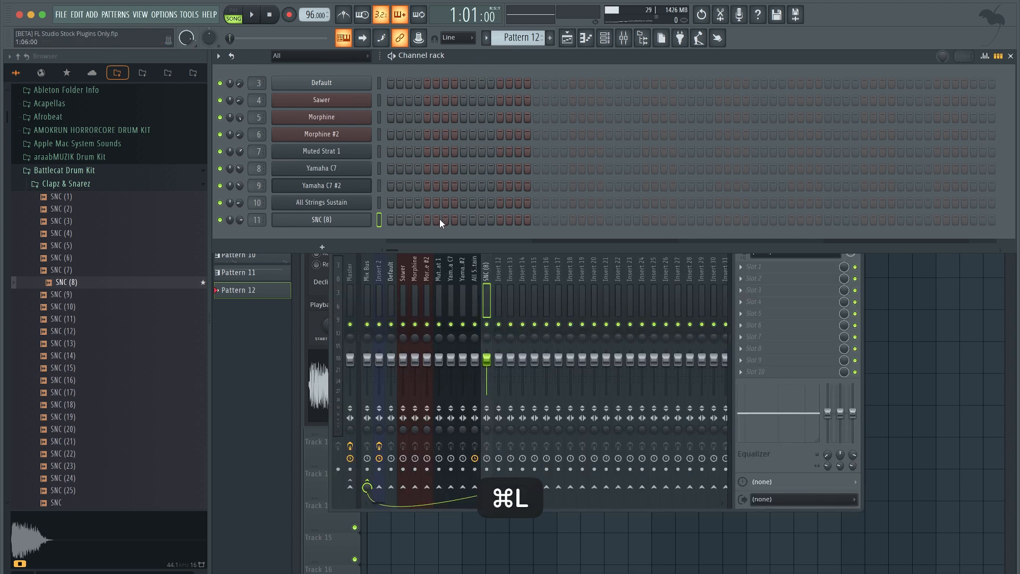
left_click(947, 358)
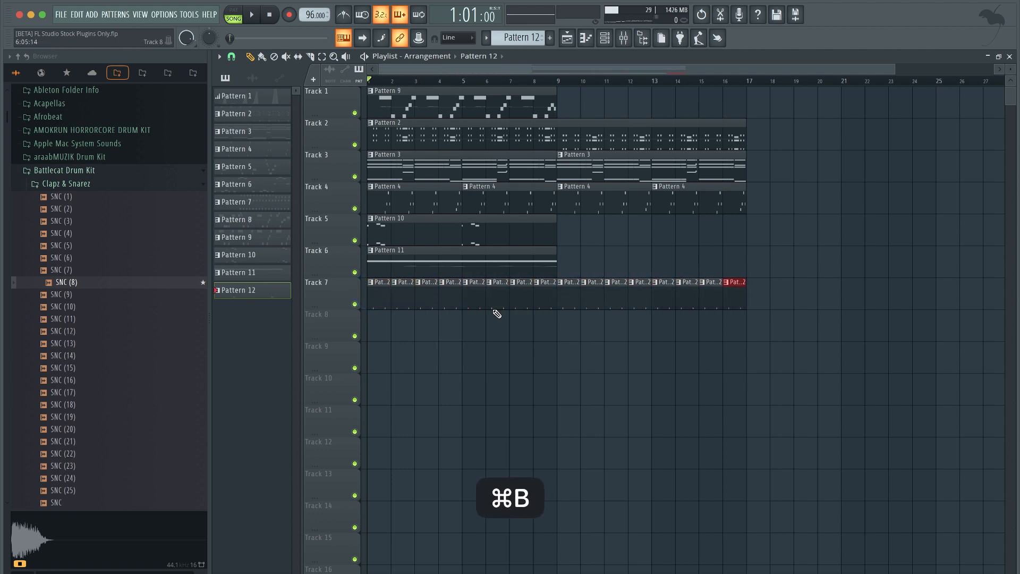
- Lower the SNC (8) channel's volume and collapse the Battlecat Drum Kit folder in the browser
left_click(605, 37)
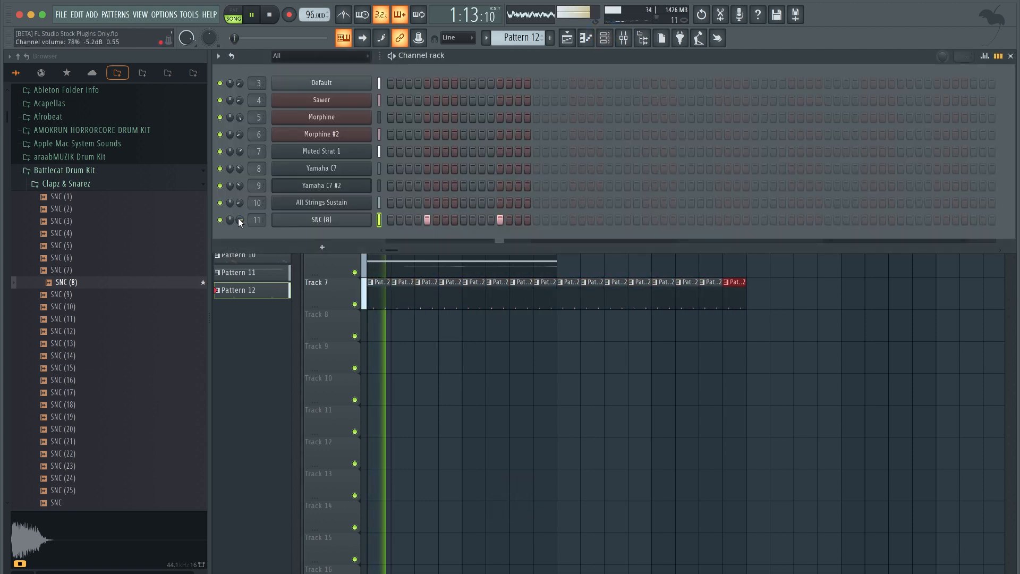
left_click_drag(239, 220, 238, 249)
left_click(96, 170)
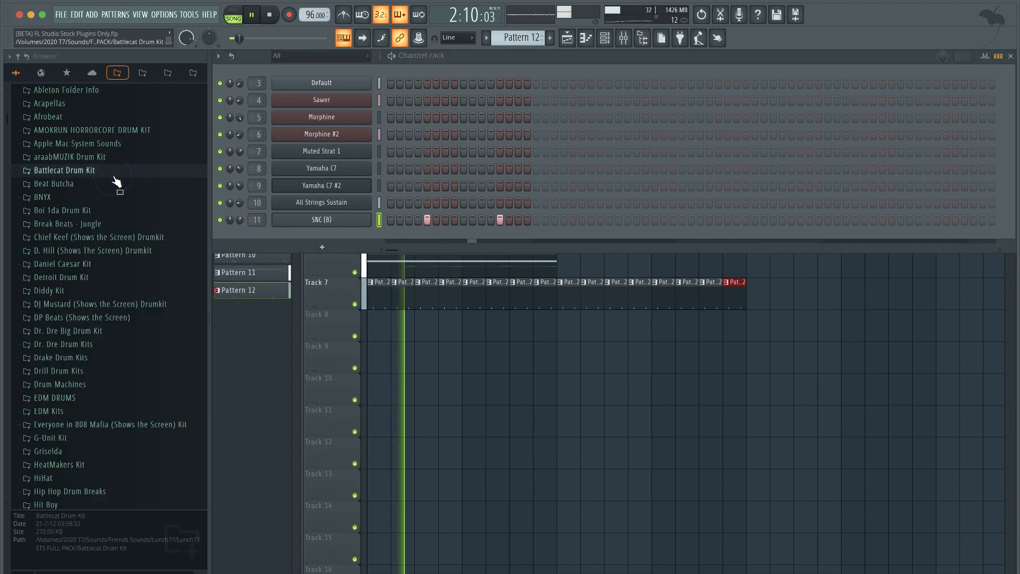
- Trim the quiet tail off the SNC (8) sample in its channel settings and save the project
left_click(362, 222)
left_click_drag(610, 331, 504, 19)
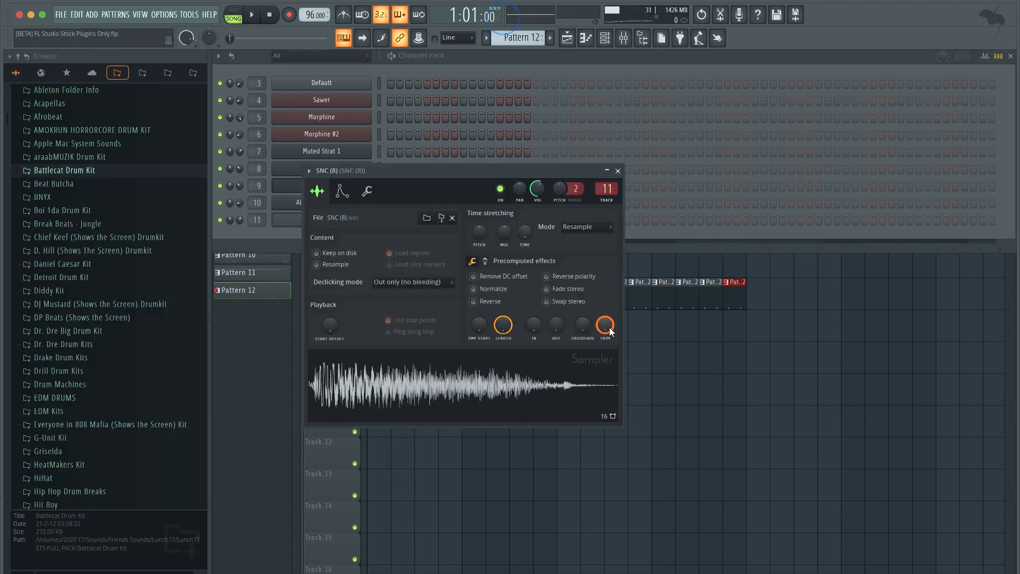
left_click(733, 500)
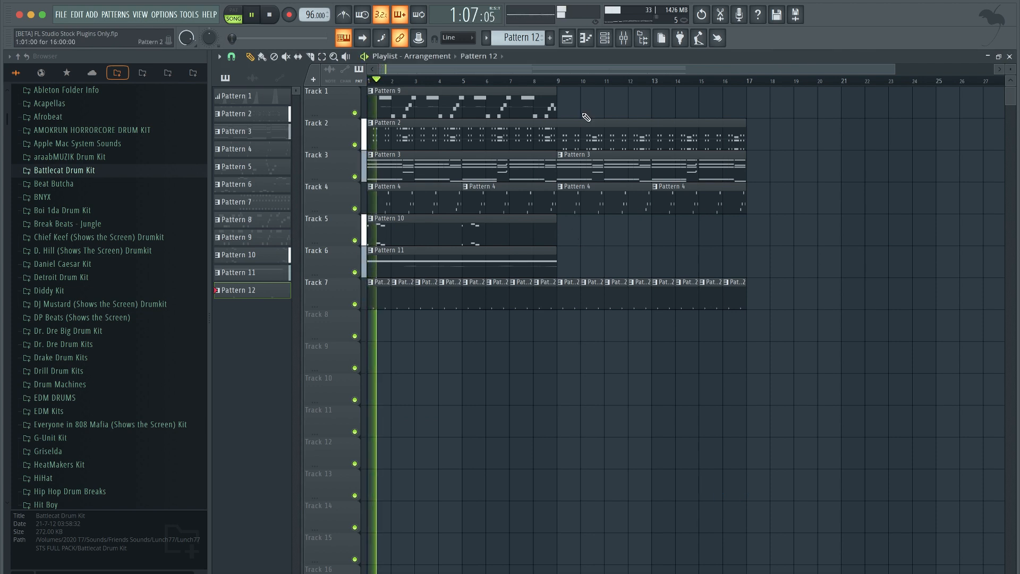
key("super+s")
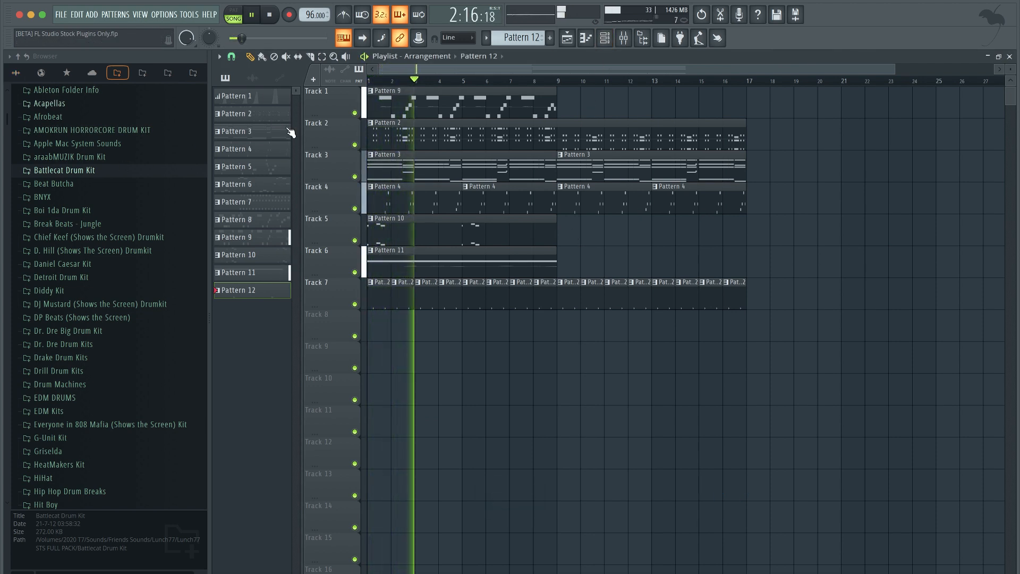
- Set the Sawer channel's time shift to 0:01 in its miscellaneous settings and save the project
left_click(605, 38)
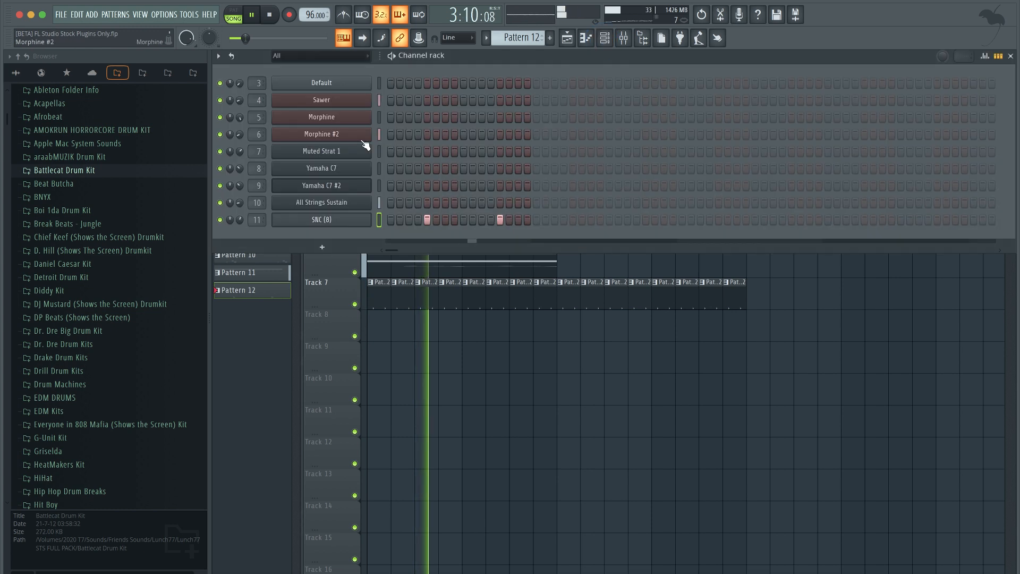
left_click(340, 101)
left_click(301, 134)
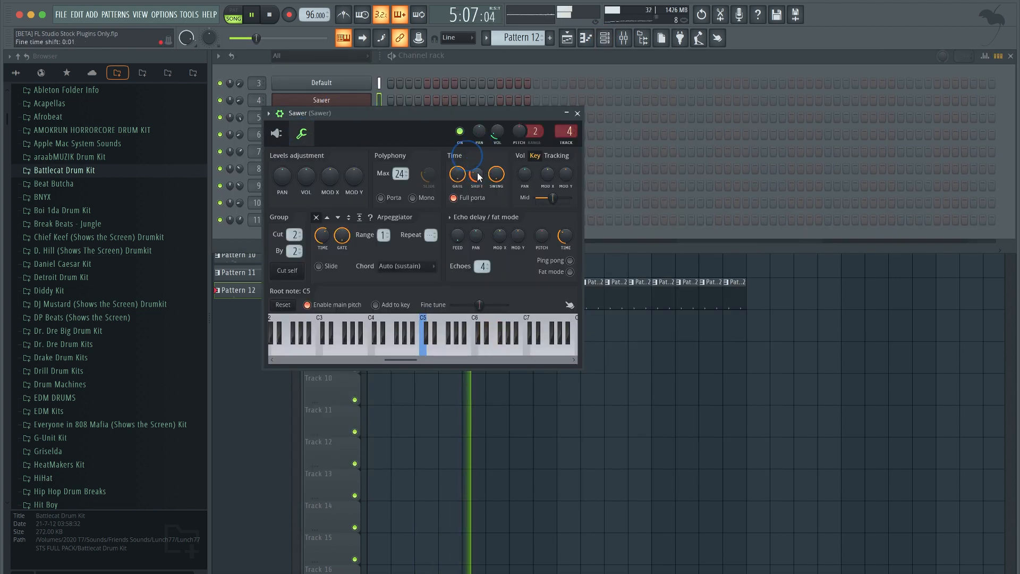
left_click(578, 113)
left_click(517, 385, "super")
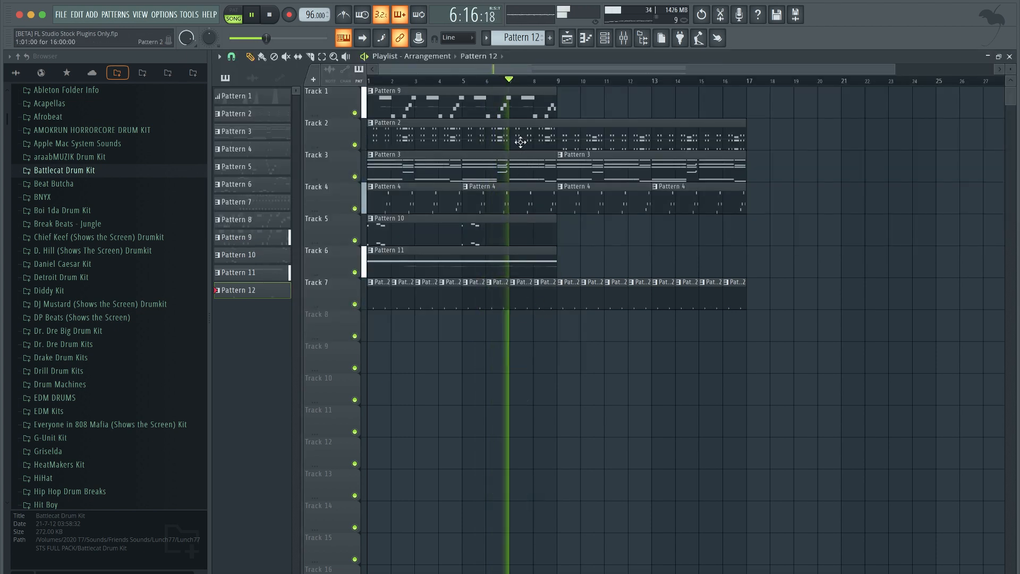
key("super+s")
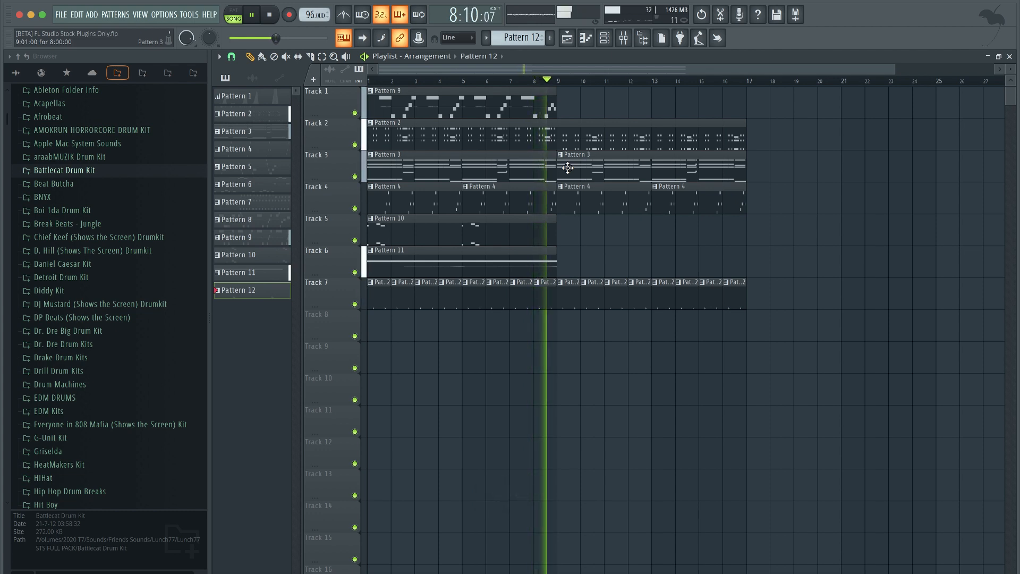
- Duplicate the Pattern 10 clip on Track 5 so the copy starts at bar 9, and save the project
left_click_drag(549, 229, 520, 232)
key("super+b")
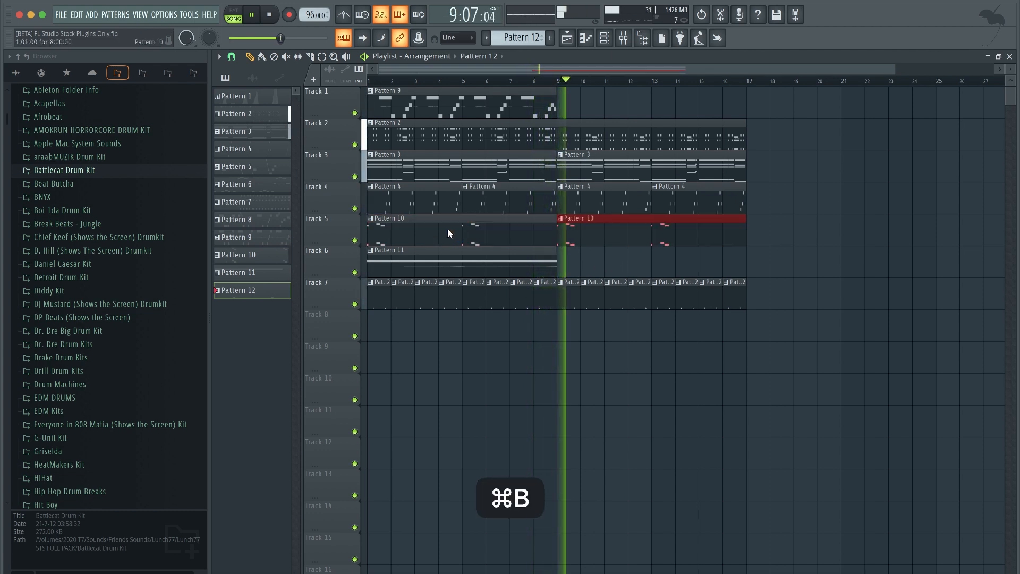
key("super+s")
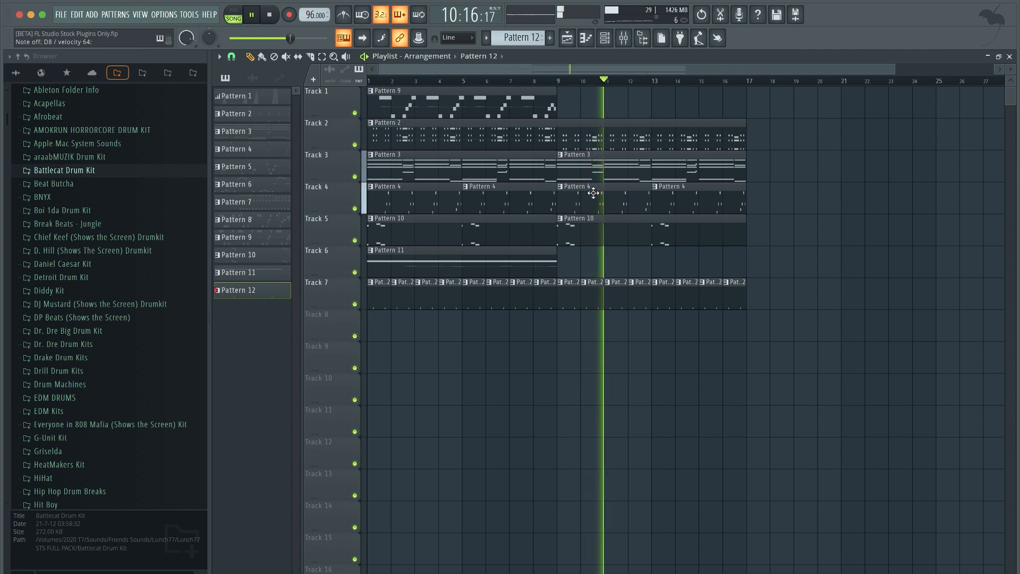
- Stop playback, select the Yamaha C7 channel and create a new empty pattern for it
key("space")
key("F6")
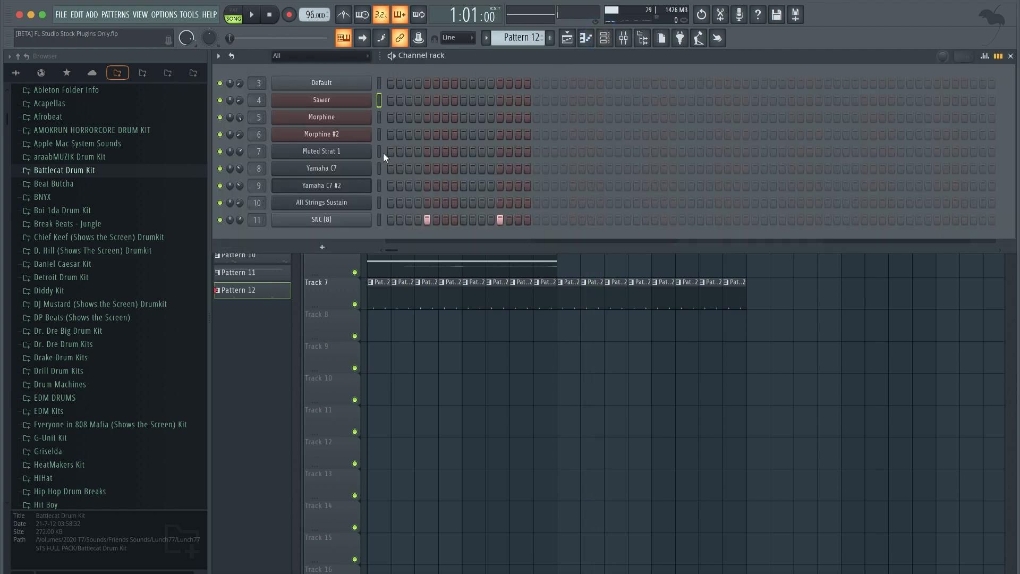
left_click(536, 39)
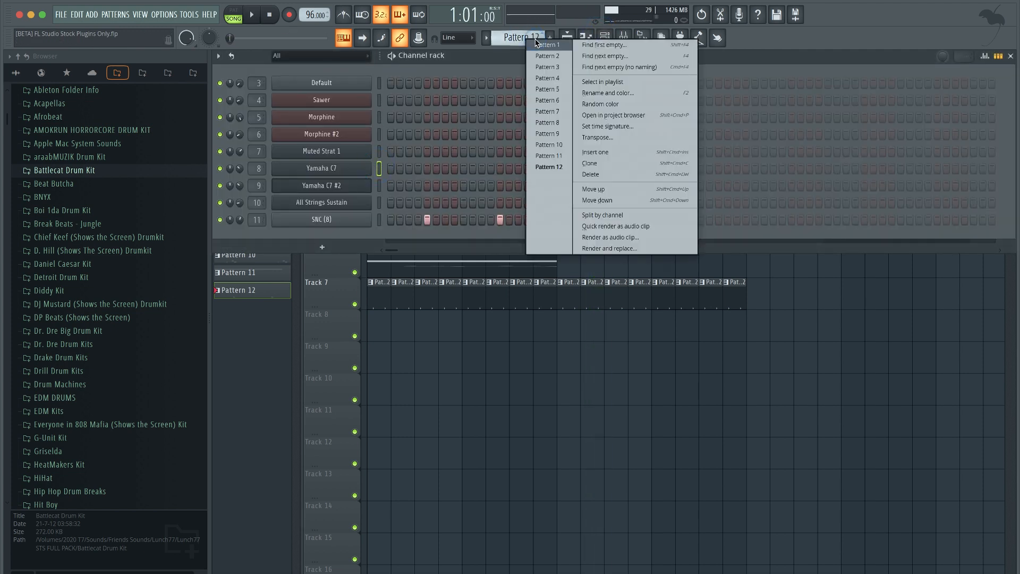
left_click(581, 46)
key("Return")
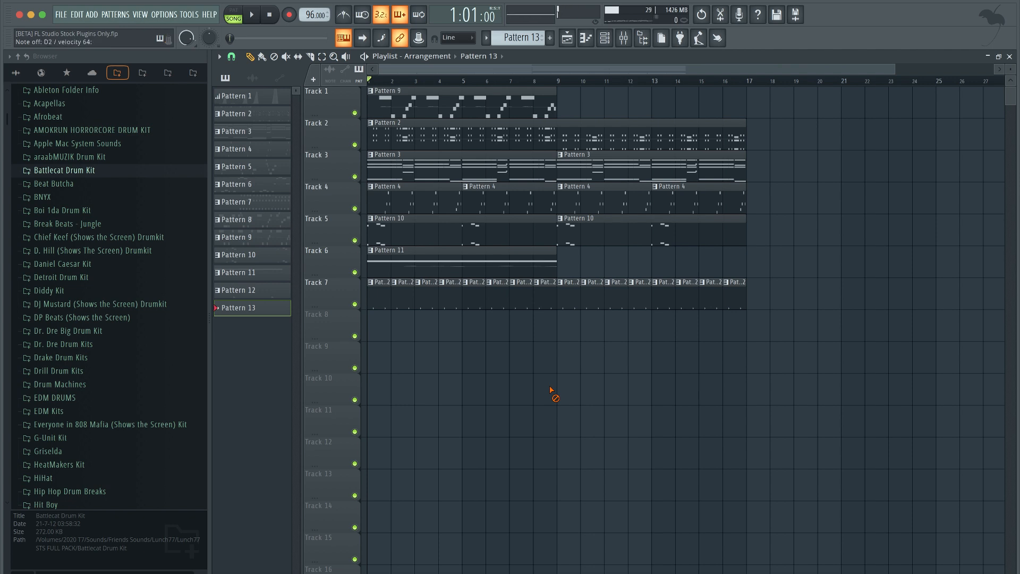
- Record a Yamaha C7 phrase into the new pattern from bar 9, capturing notes and automation
left_click(559, 80)
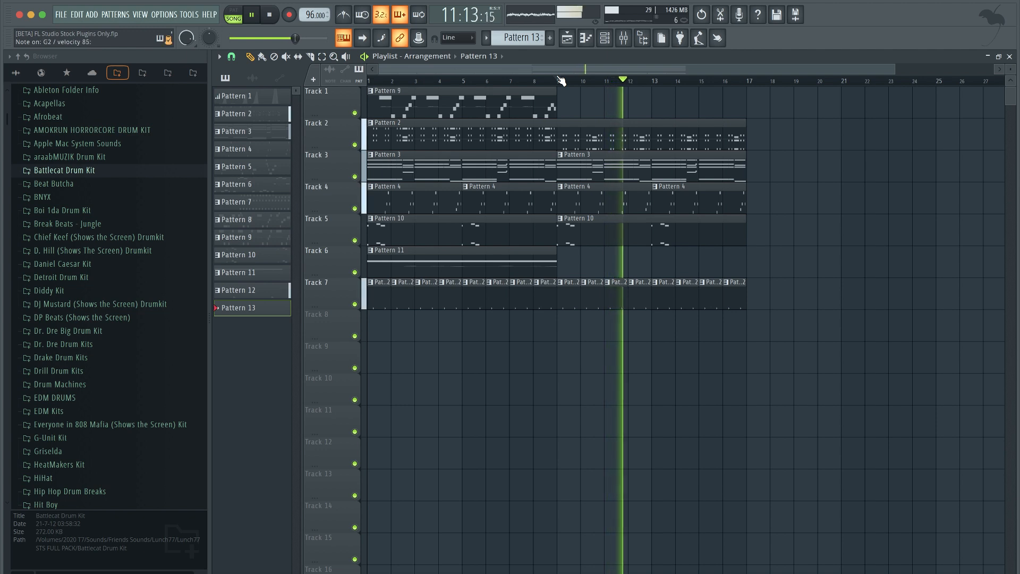
key("space")
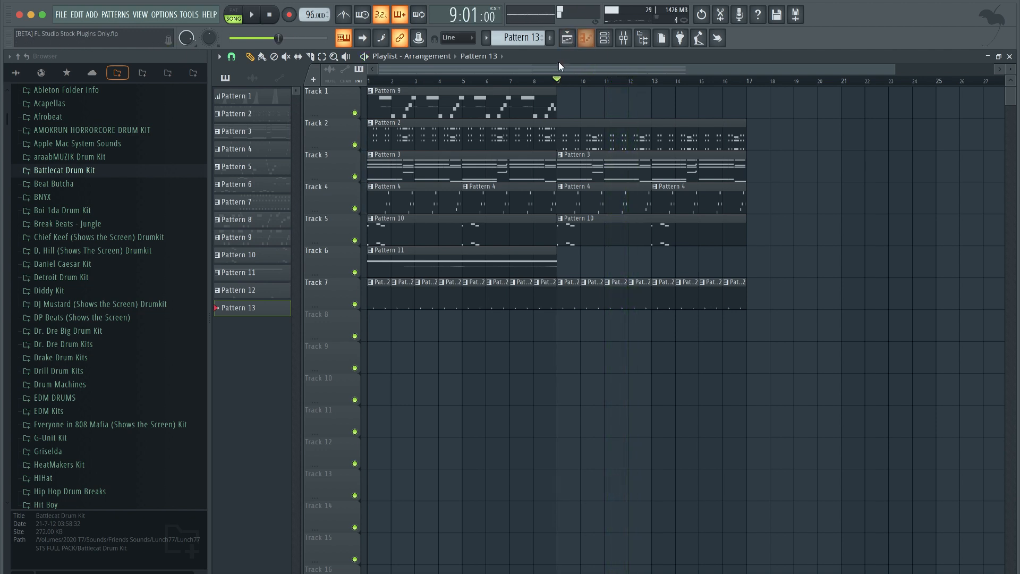
left_click(288, 13)
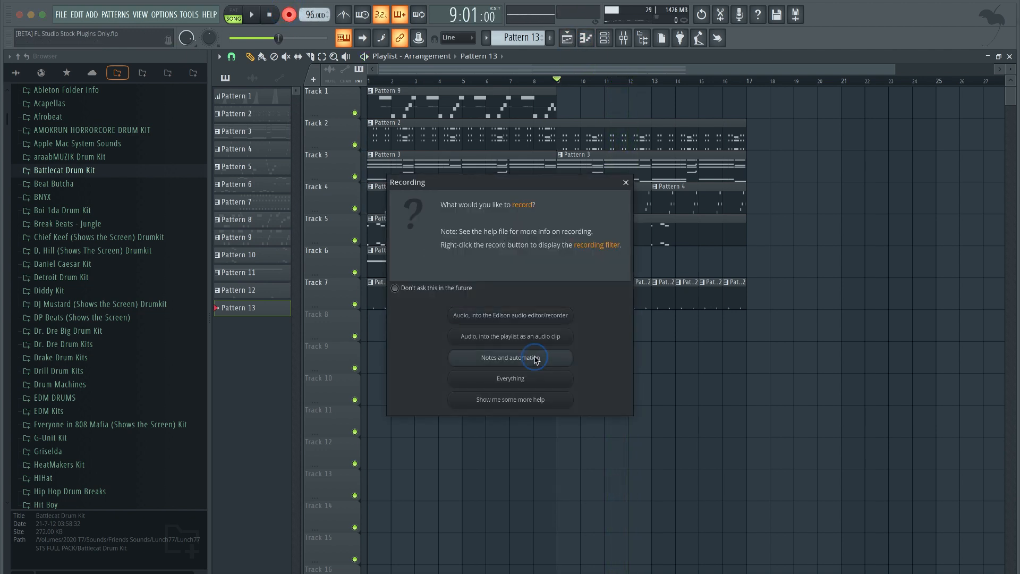
left_click(534, 357)
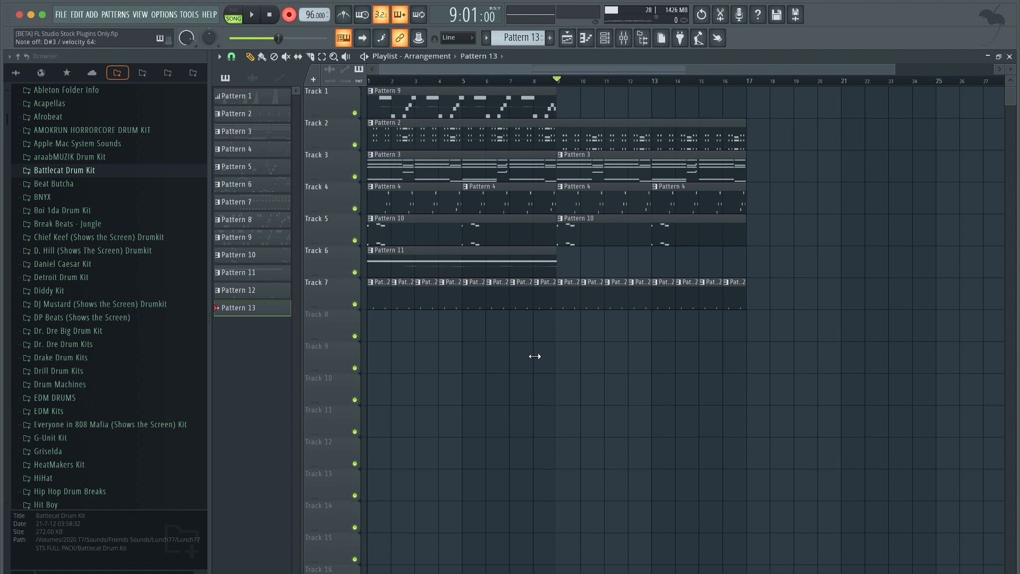
key("space")
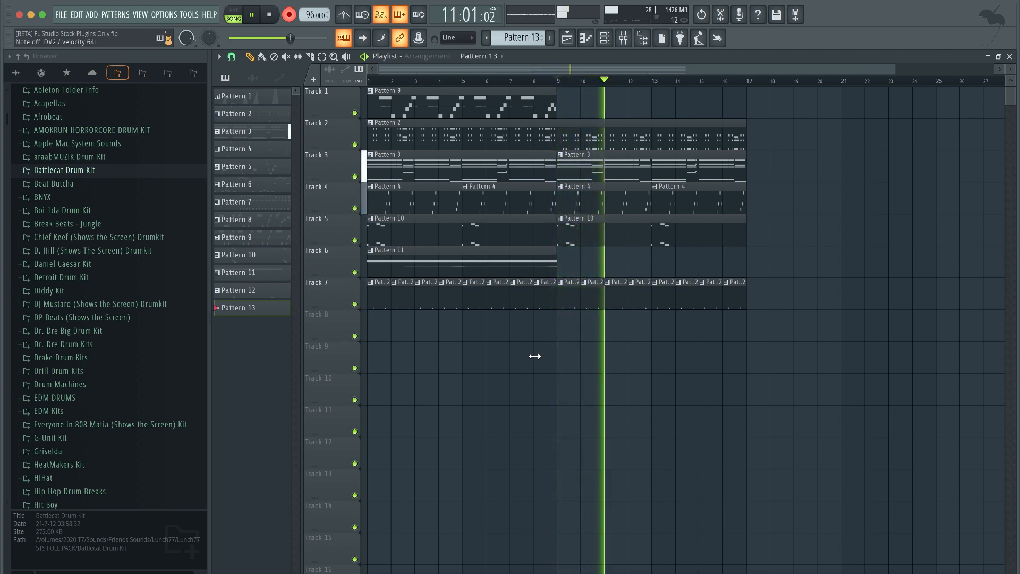
key("space")
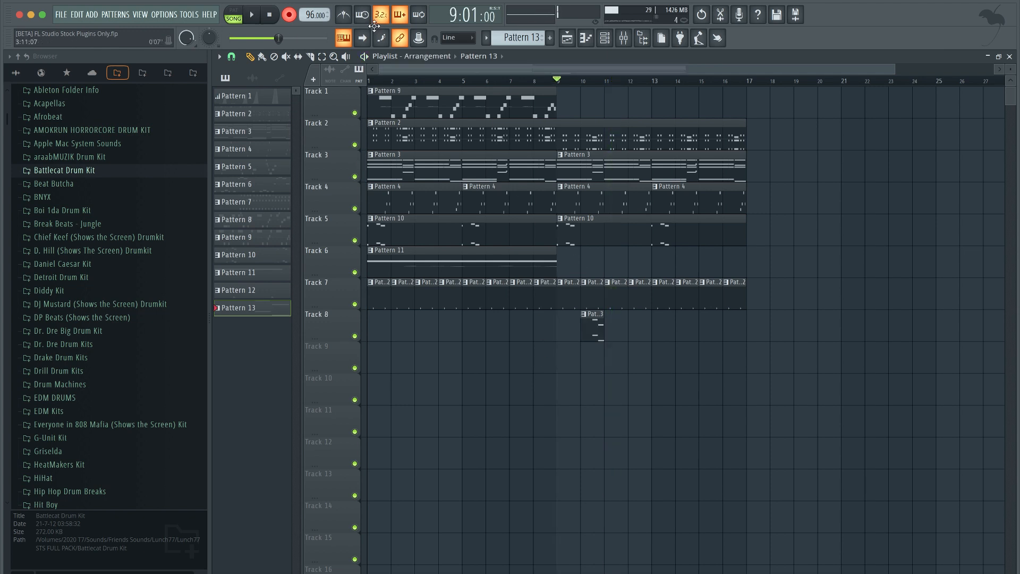
- Turn off recording and slice the second Pattern 10 clip on Track 5 at bar 13
key("space")
left_click(649, 233)
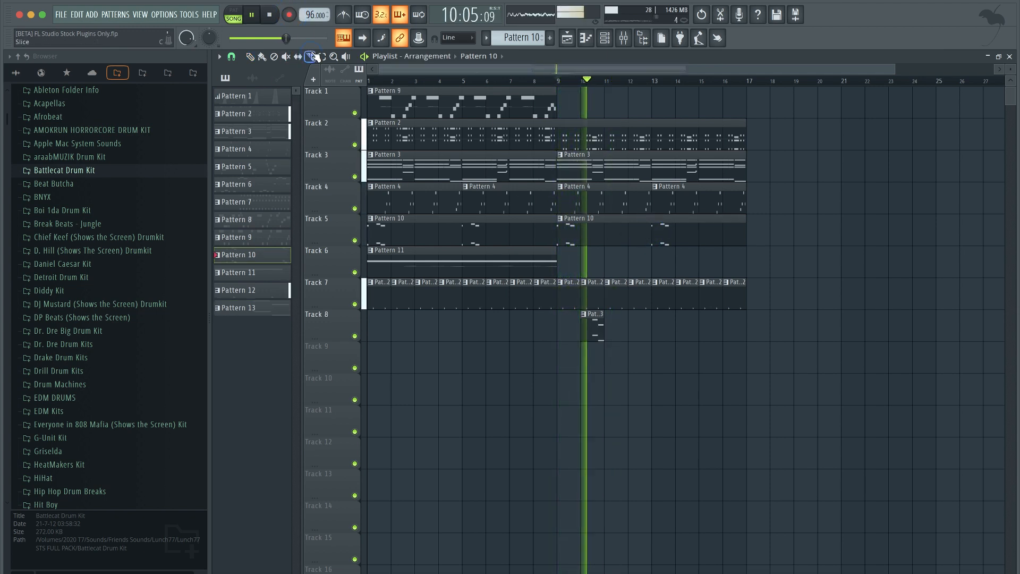
left_click_drag(650, 212, 650, 228)
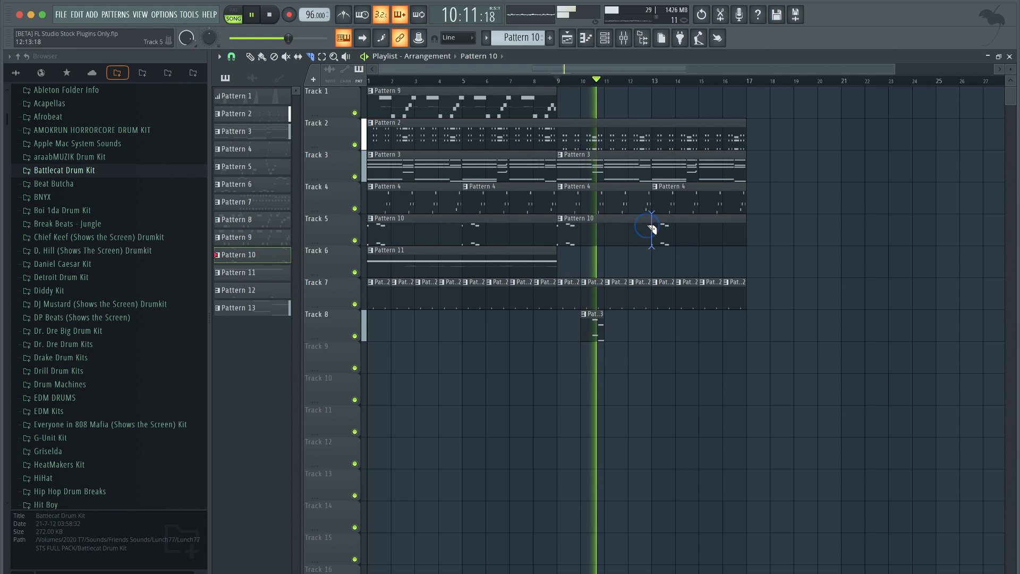
- Move the Pattern 13 clip on Track 8 to bar 12 and slice the Pattern 10 clip on Track 5 at bar 11
left_click(253, 55)
left_click_drag(593, 317, 641, 319)
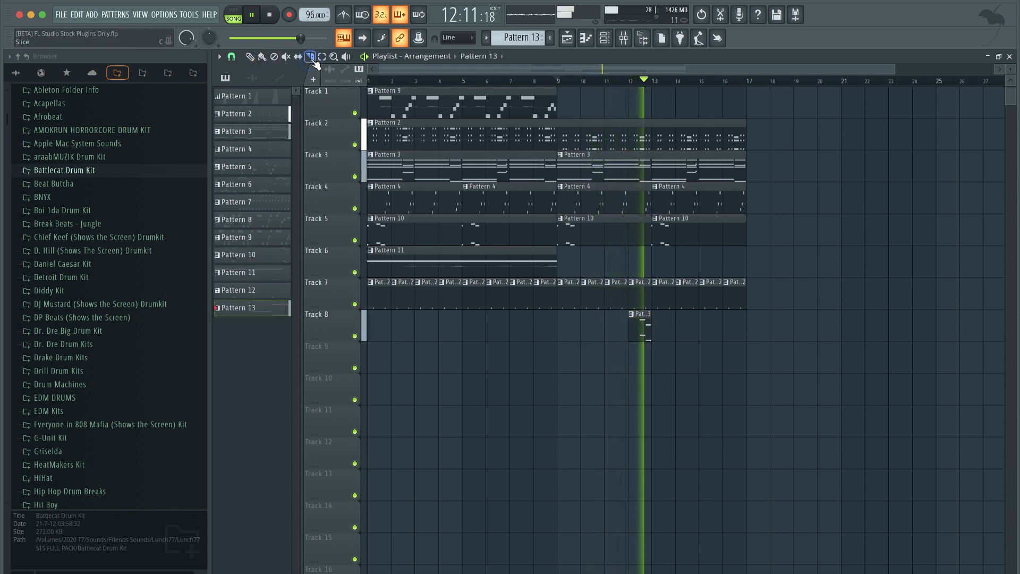
left_click_drag(604, 234, 604, 214)
left_click(251, 56)
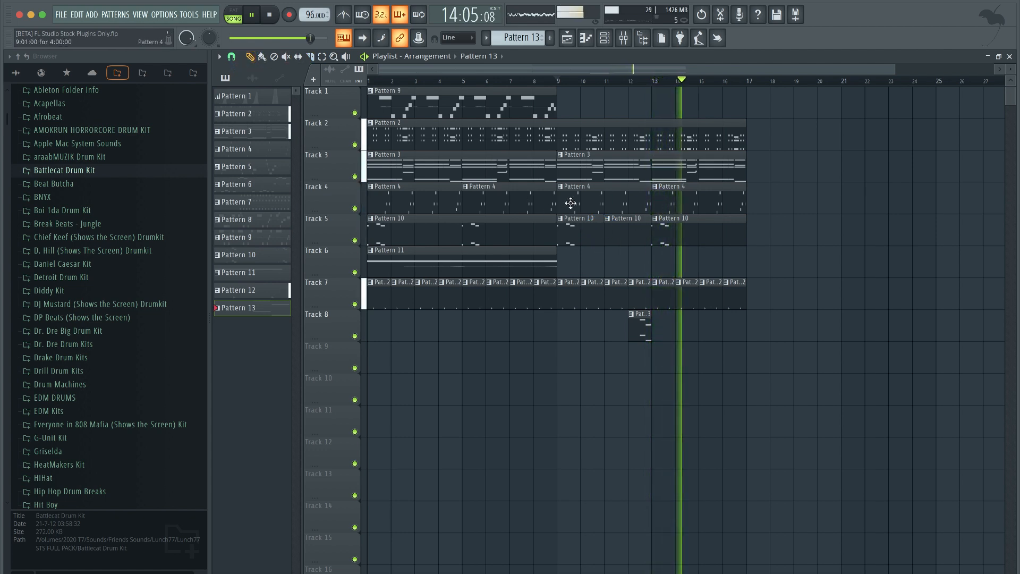
- Replace the Pattern 10 slice at bar 11 on Track 5 with a copy of the slice from bar 9
key("space")
key("space")
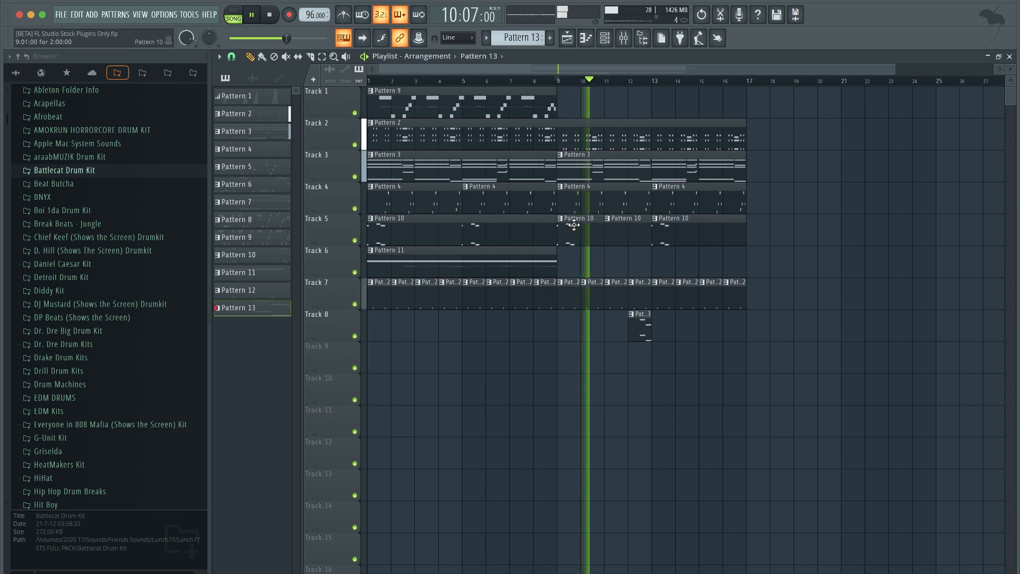
left_click(574, 225)
left_click(624, 266)
right_click(628, 238)
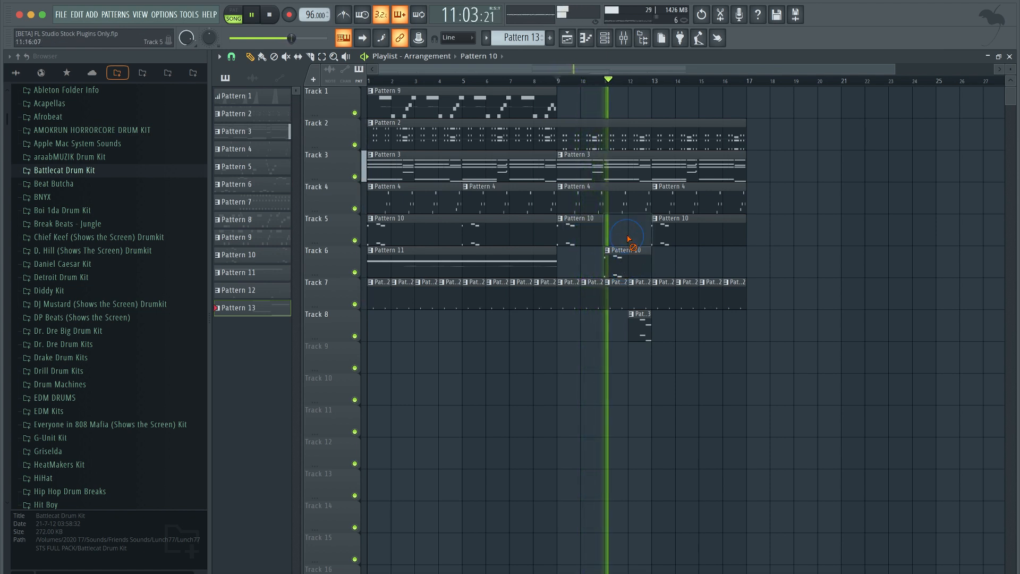
left_click_drag(633, 259, 633, 229)
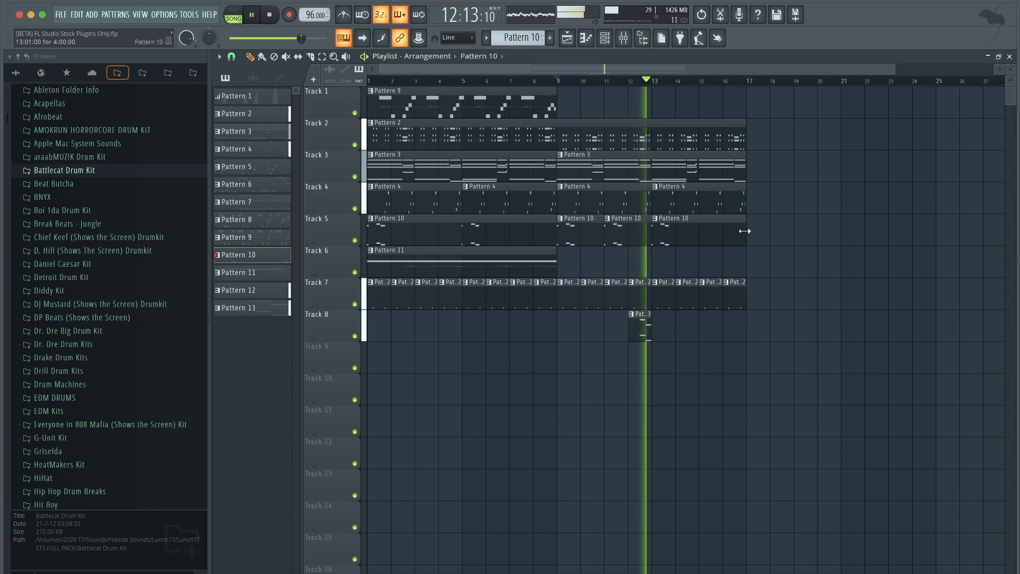
- Shorten the Pattern 10 clip at bar 13 to end at bar 15 and move the Pattern 13 clip up to Track 5
left_click(648, 324, "super")
key("shift+Up")
key("shift+Up")
key("shift+Up")
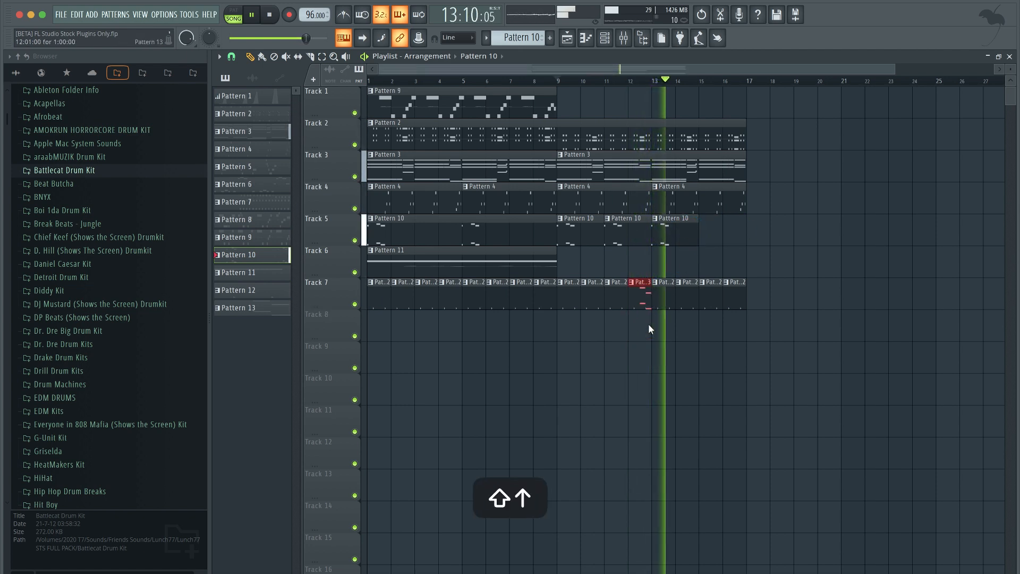
- Quantize the opening D notes at bar 2 of Pattern 10 in the Yamaha C7 piano roll, play them back and close it
key("space")
key("space")
double_click(577, 231)
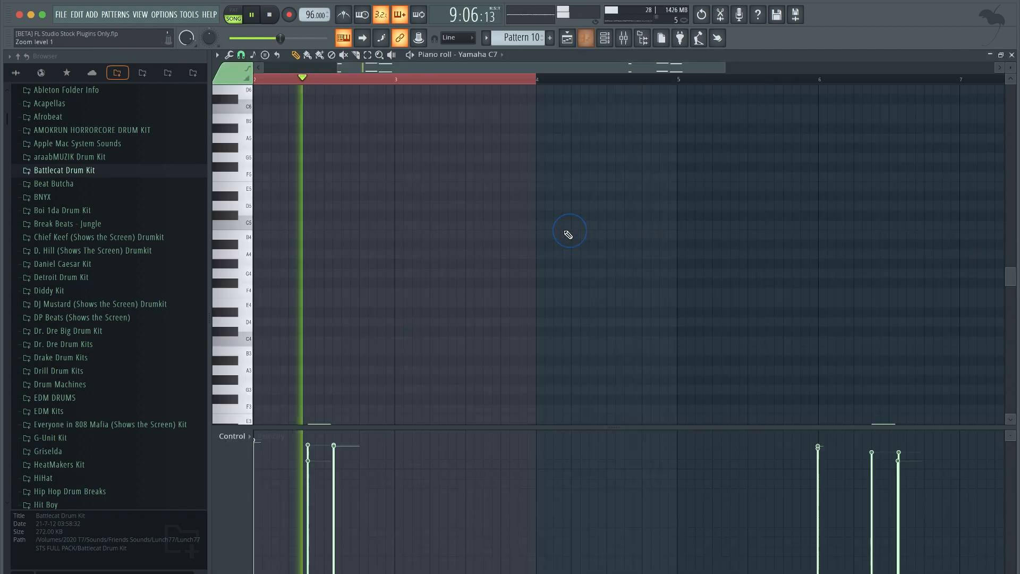
key("space")
scroll(408, 257, "left", 2)
scroll(411, 259, "down", 10)
scroll(401, 251, "left", 2)
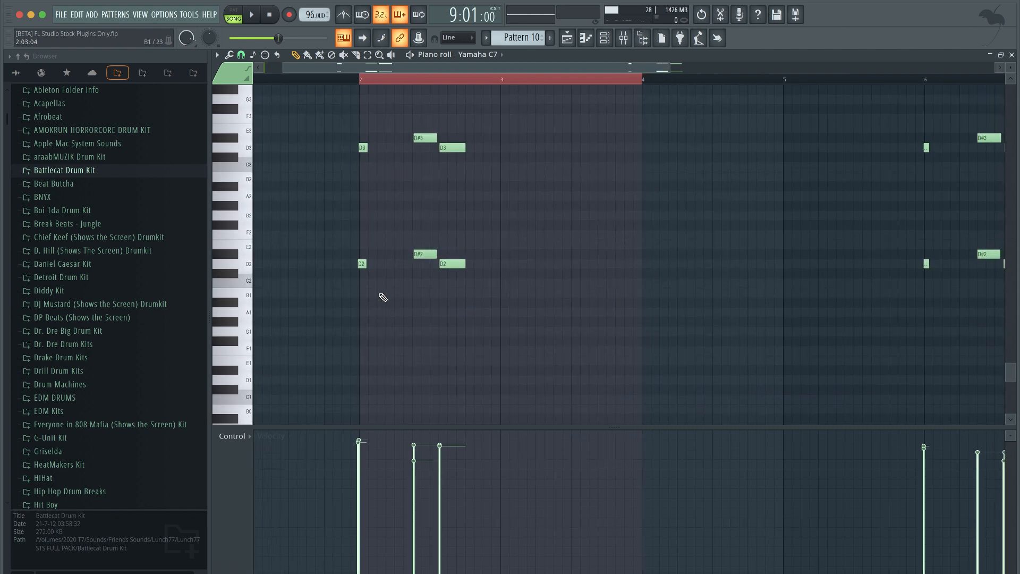
scroll(383, 297, "up", 3)
left_click_drag(480, 306, 514, 175)
key("alt+q")
key("Return")
key("space")
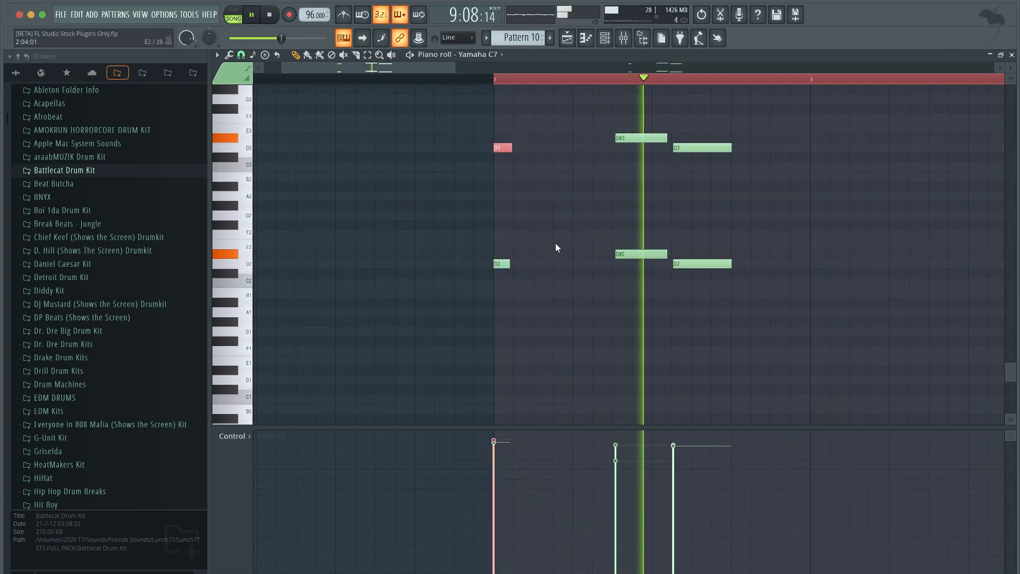
left_click(1012, 55)
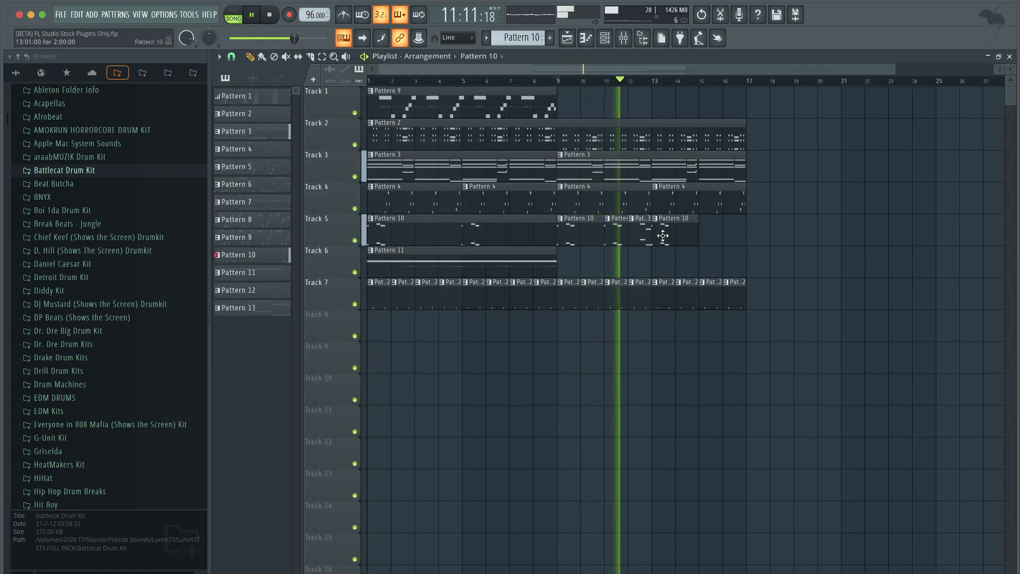
- Copy the Pattern 10 slice and Pattern 13 clip from bars 11 and 12 to bars 15 and 16 on Track 5, and save
left_click(695, 229, "super")
left_click(639, 232, "super")
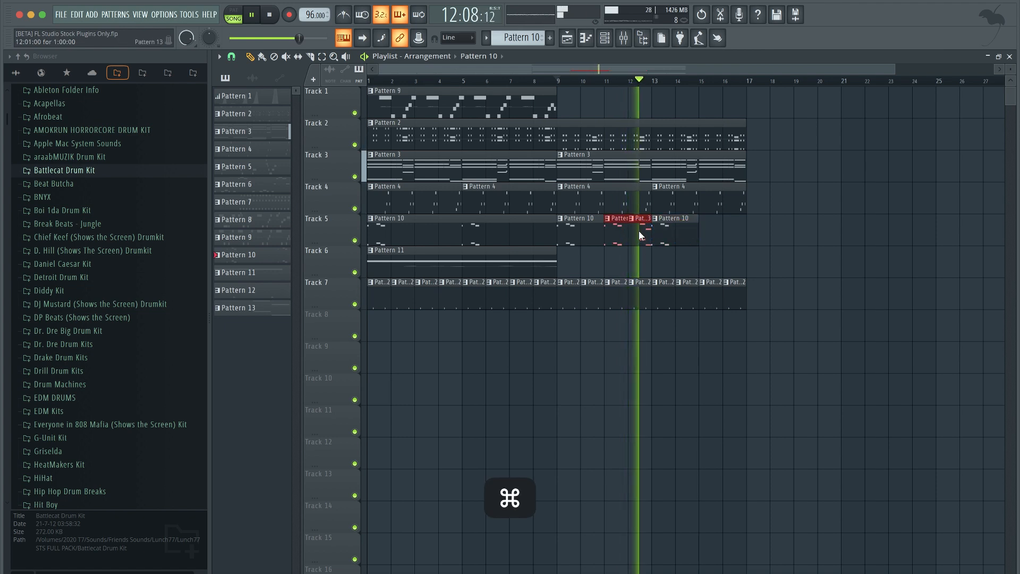
left_click_drag(640, 234, 725, 230)
key("super+s")
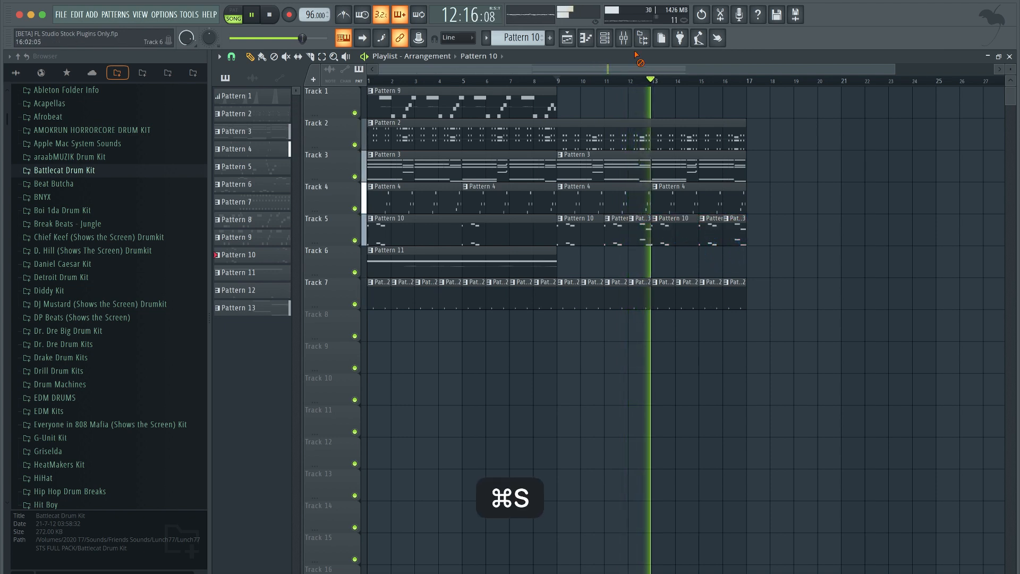
- Create a new empty pattern after Pattern 13 and save the project
left_click(607, 39)
left_click_drag(523, 39, 525, 28)
left_click(530, 353)
key("super+s")
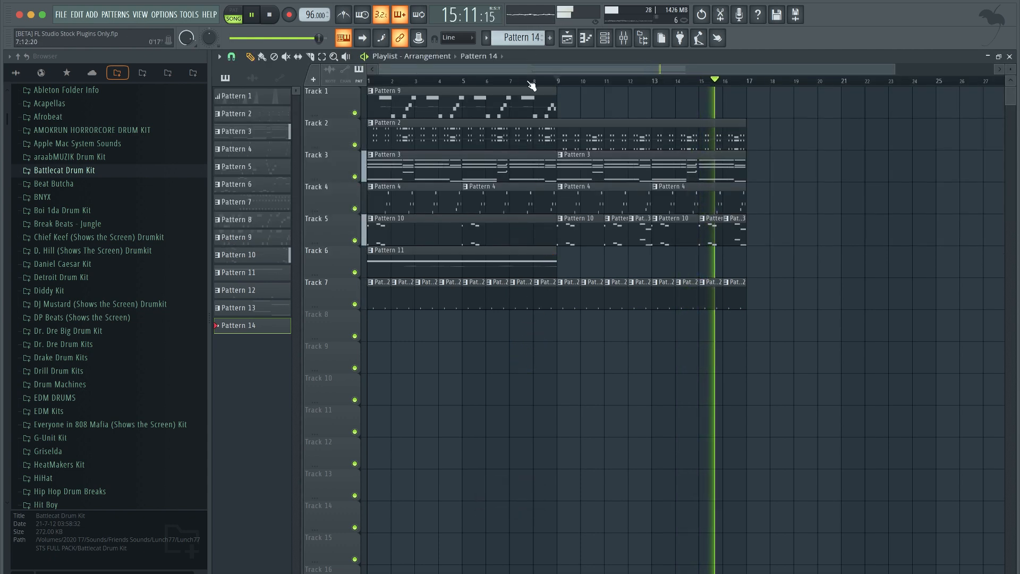
- Show the Channel rack and expand the Friends Sounds folder in the complete browser listing
key("F6")
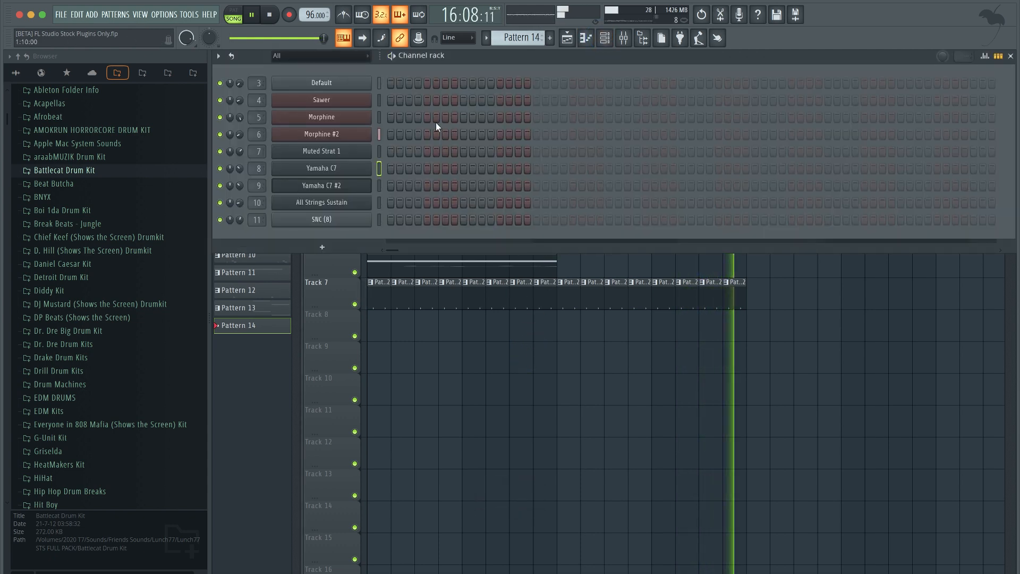
left_click(16, 74)
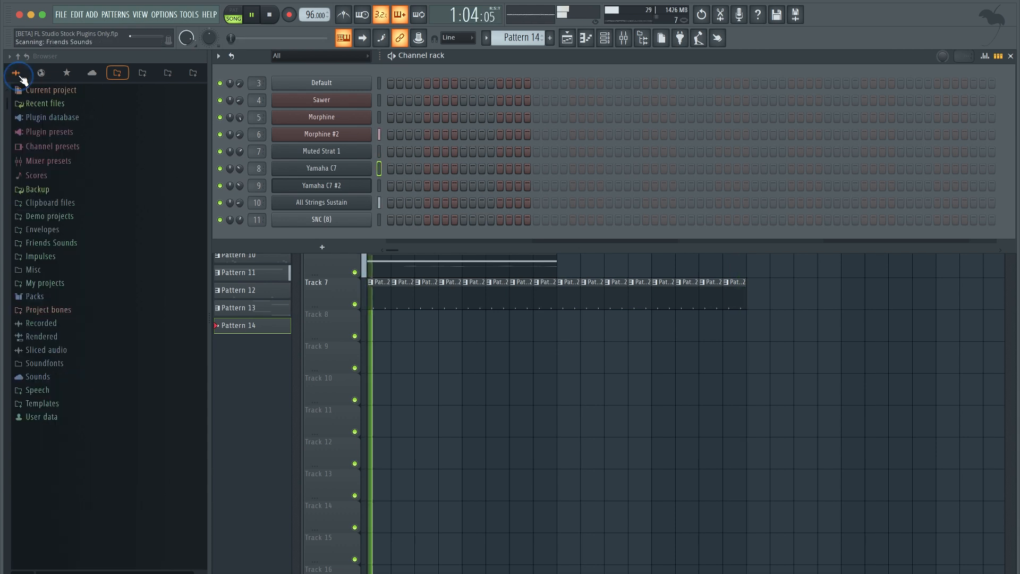
key("space")
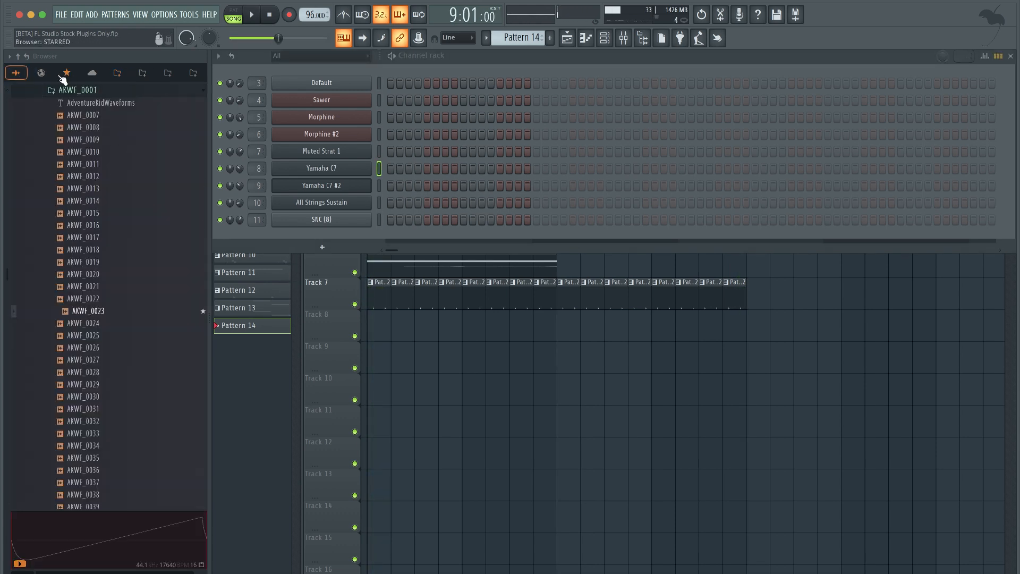
left_click(18, 56)
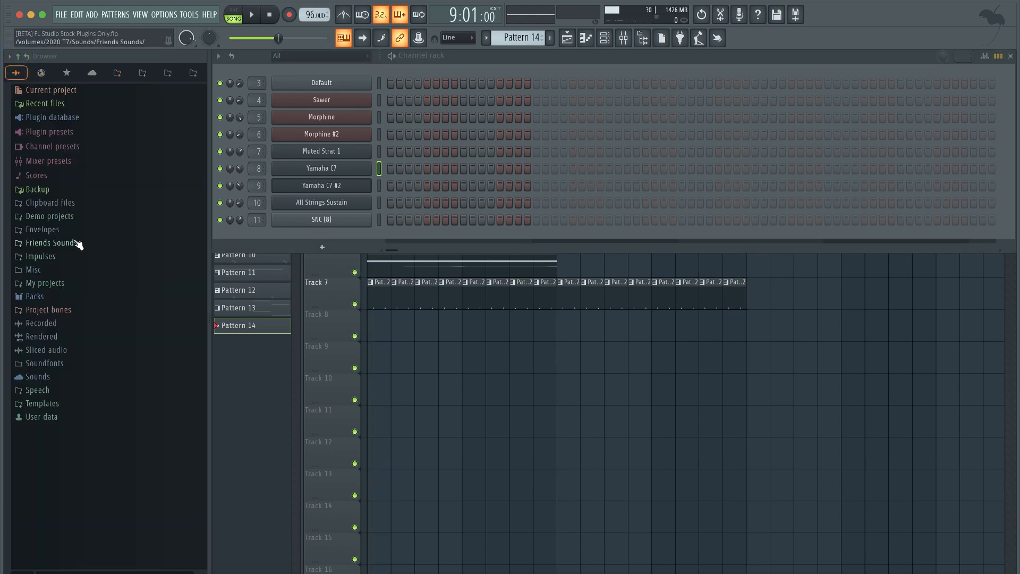
key("space")
left_click(78, 243)
scroll(88, 297, "down", 5)
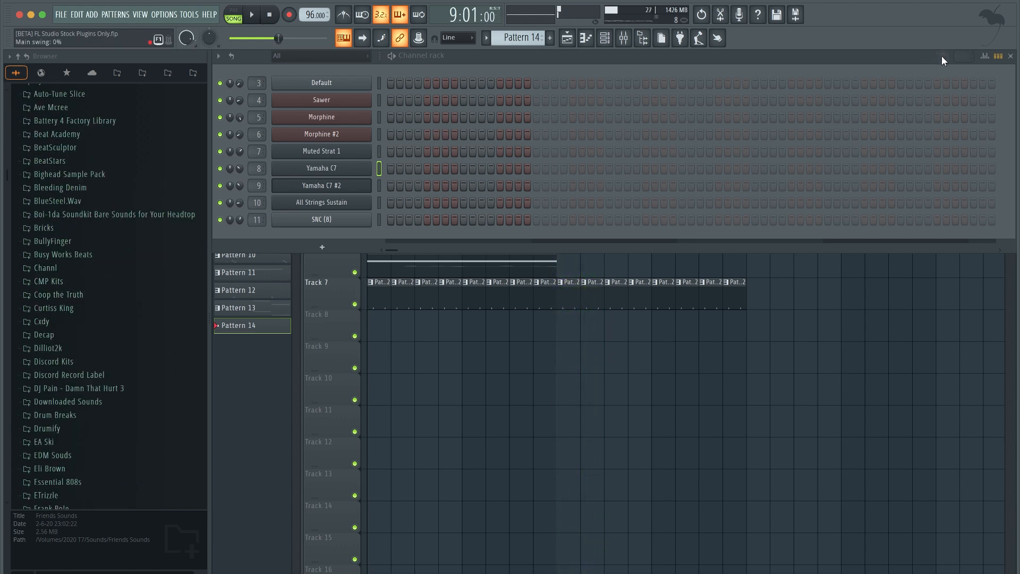
- Raise the main swing to 37% and save the project as a new version
left_click_drag(942, 55, 929, 12)
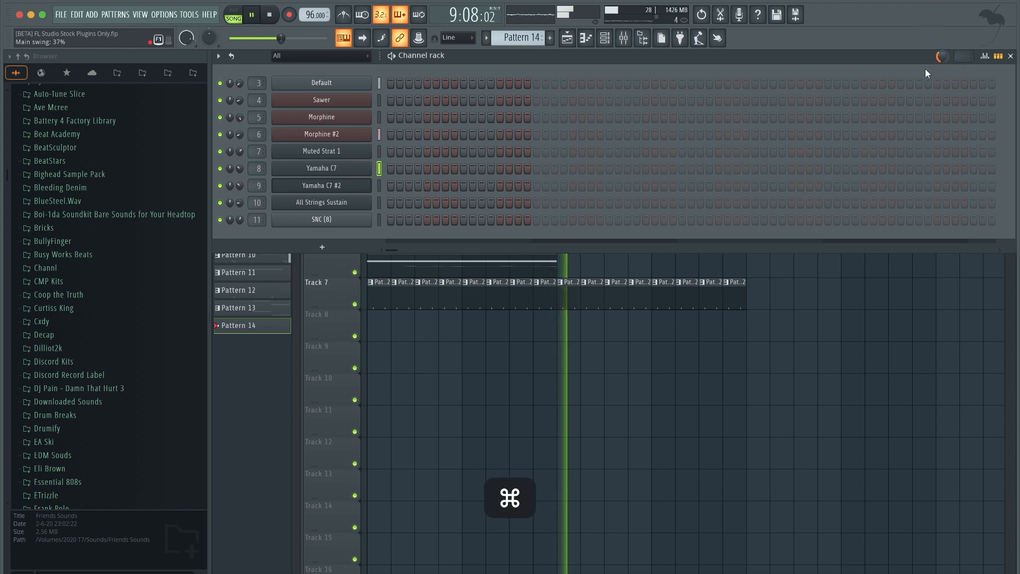
key("super+n")
key("F6")
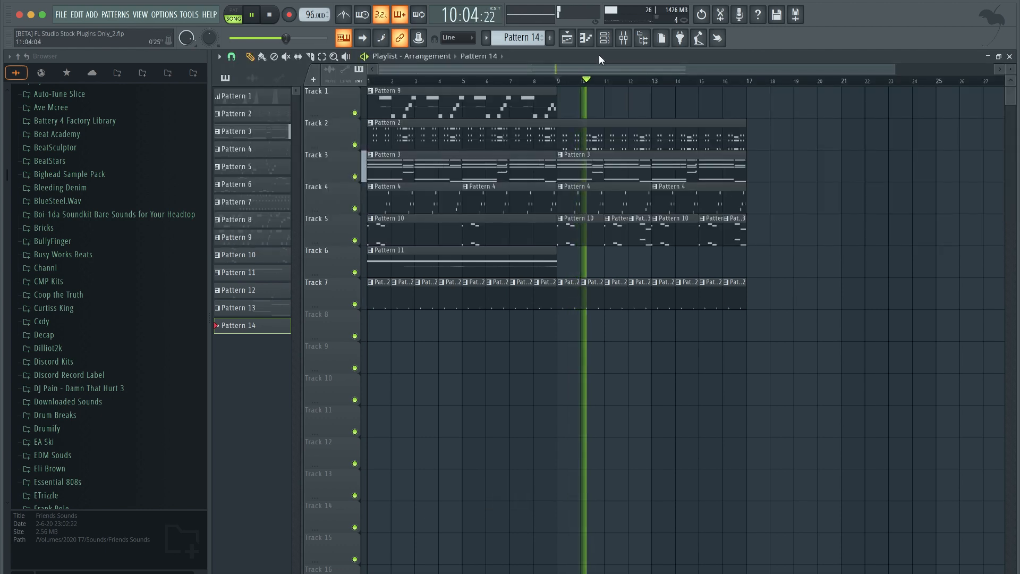
key("F6")
- Add BWB WAVE 5 KICK (10) from Drumify's BWB THE WAVE KIT VOL. 5 kicks folder as a new channel
scroll(89, 271, "down", 4)
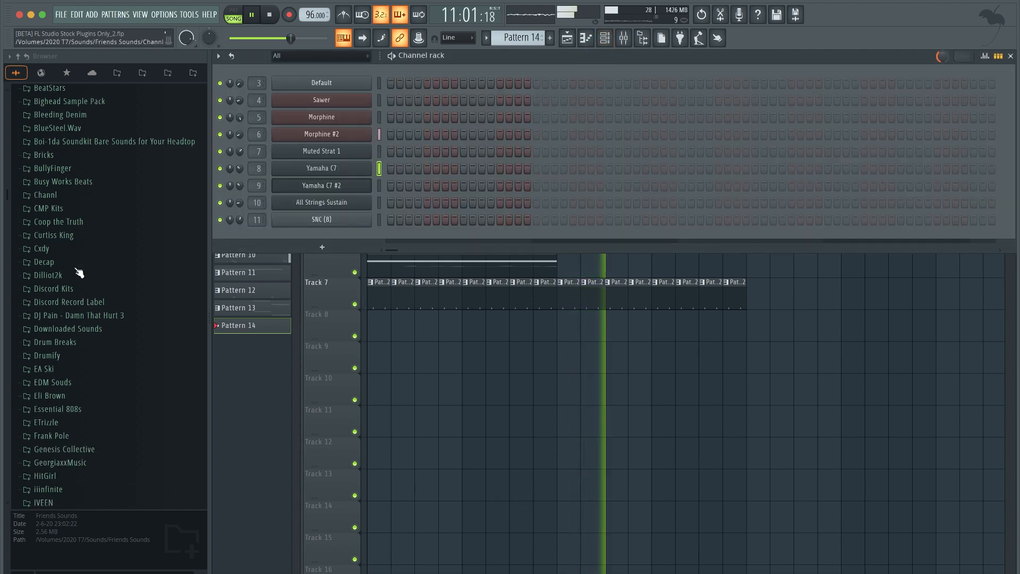
scroll(79, 272, "down", 1)
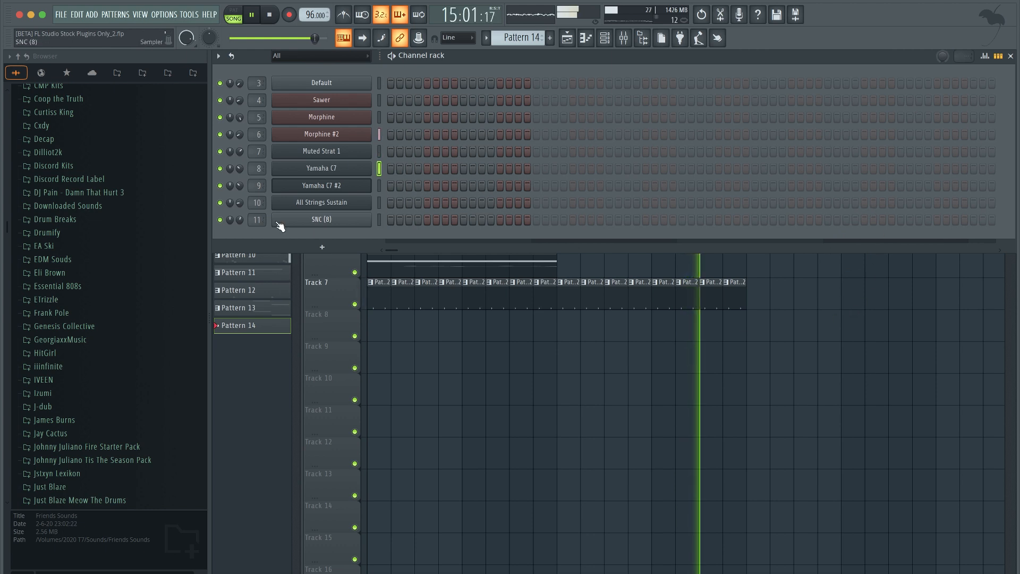
left_click(58, 232)
left_click(132, 299)
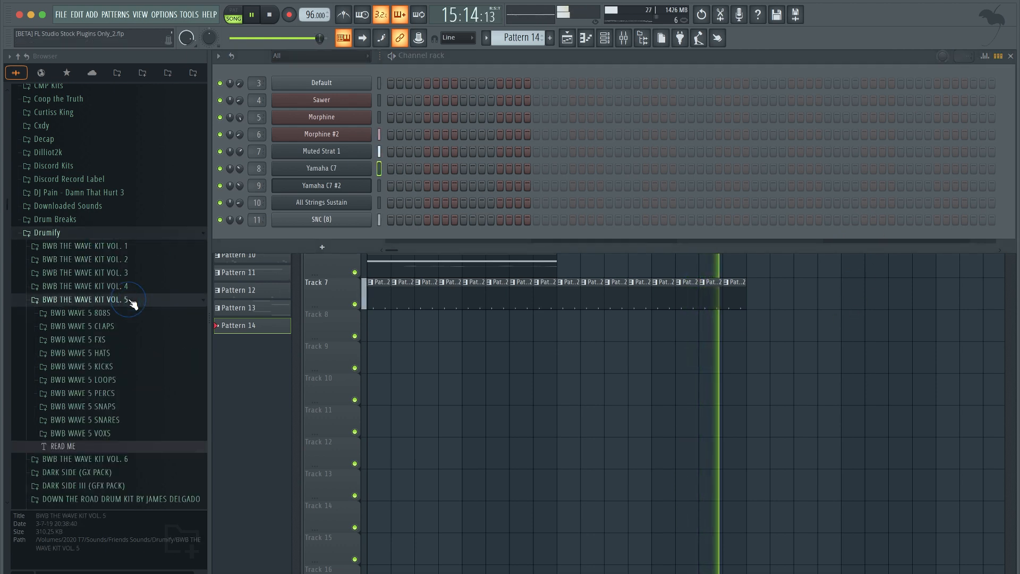
left_click(126, 367)
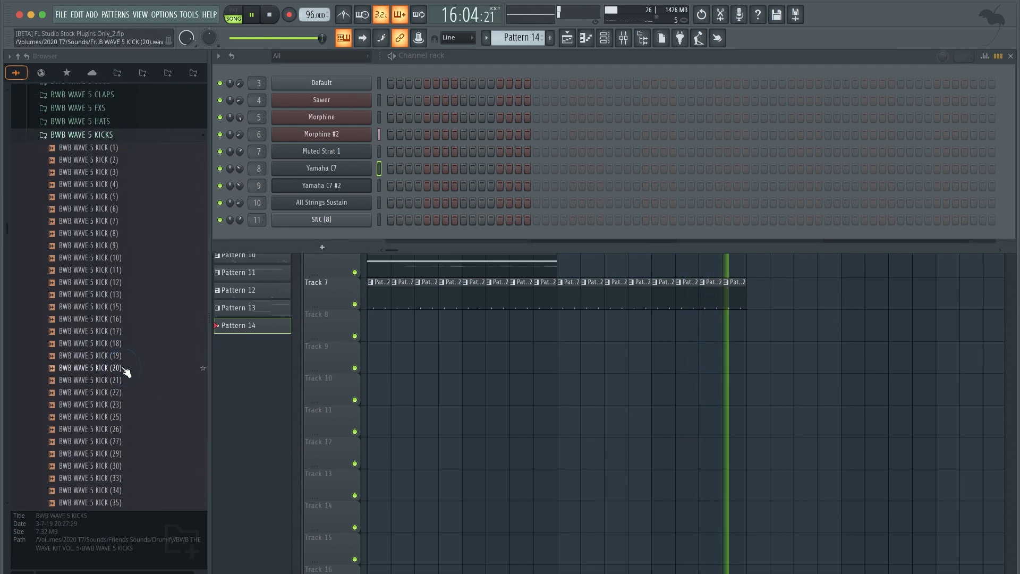
left_click(130, 257)
right_click(130, 258)
left_click(148, 277)
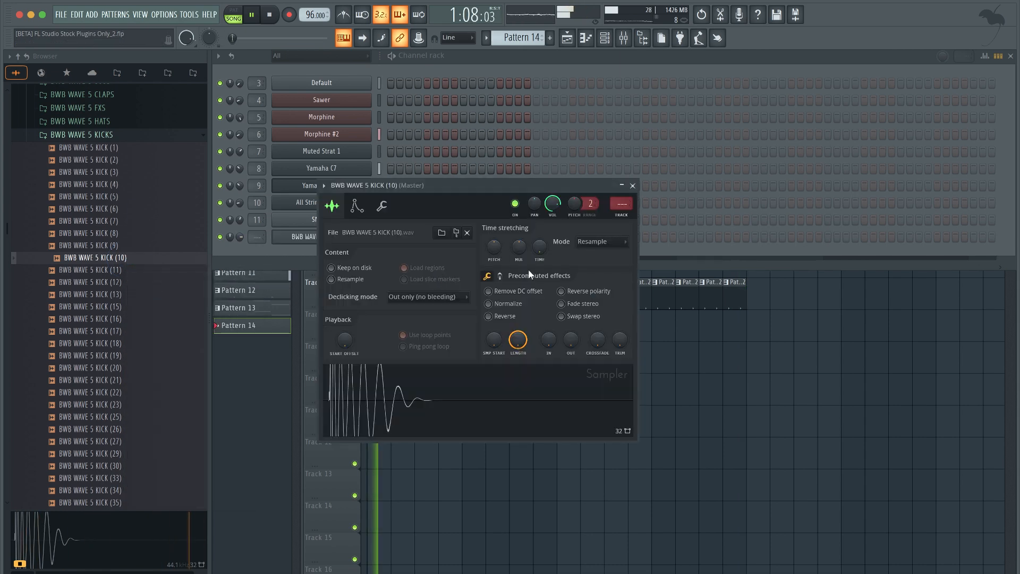
- Trim the silent end of the kick sample and route its channel to mixer track 12
left_click_drag(619, 339, 619, 298)
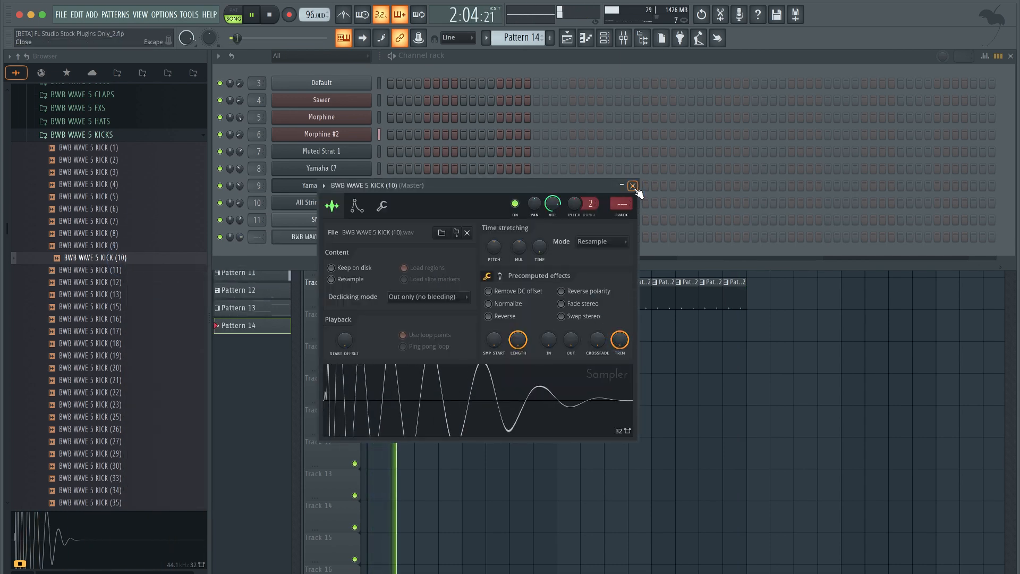
left_click(632, 185)
key("super+l")
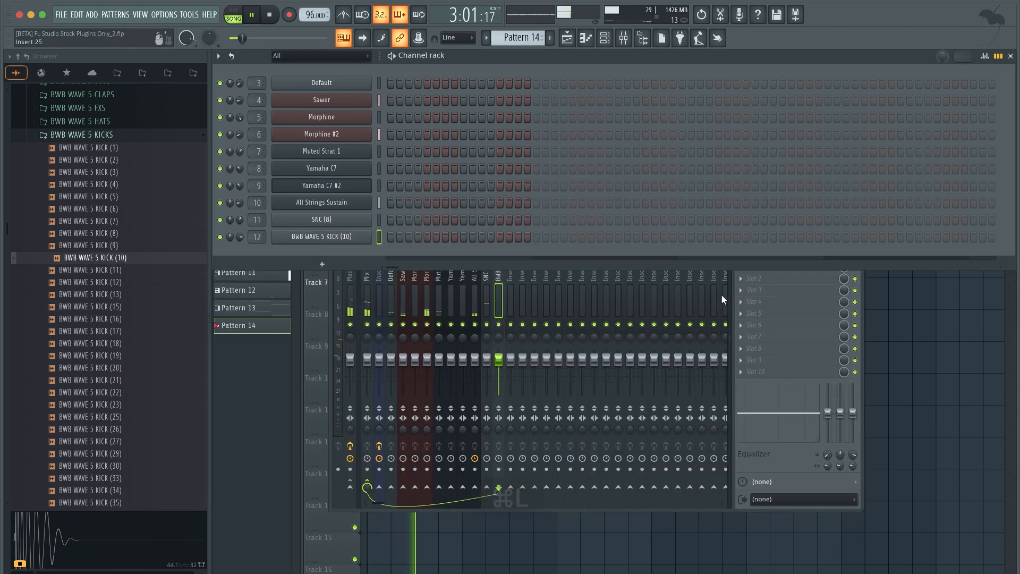
left_click(927, 332)
- Place a Pattern 14 clip at bar 1 on Track 8 and program kick hits on steps 1, 9 and 11
left_click(385, 323)
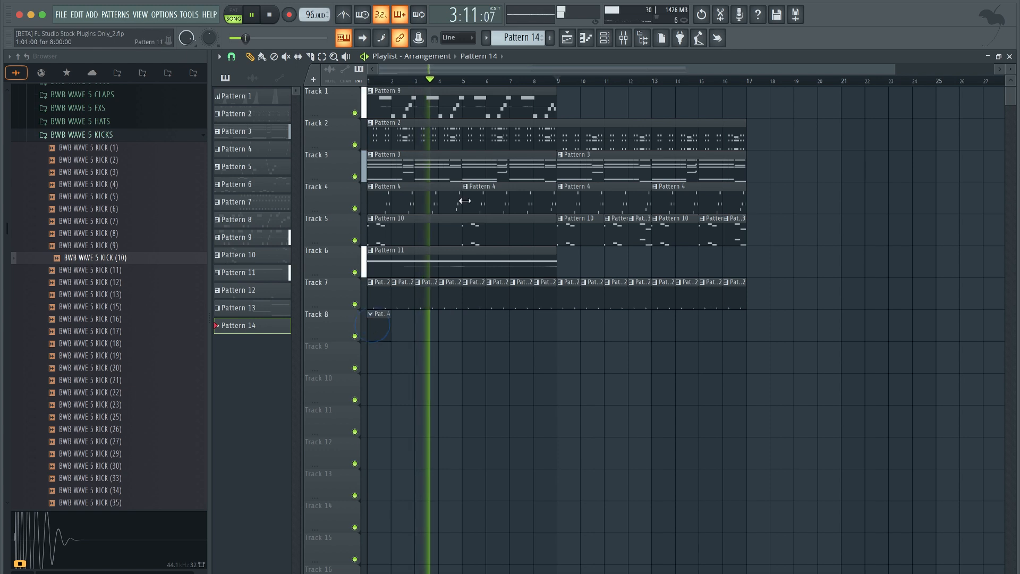
left_click(615, 39)
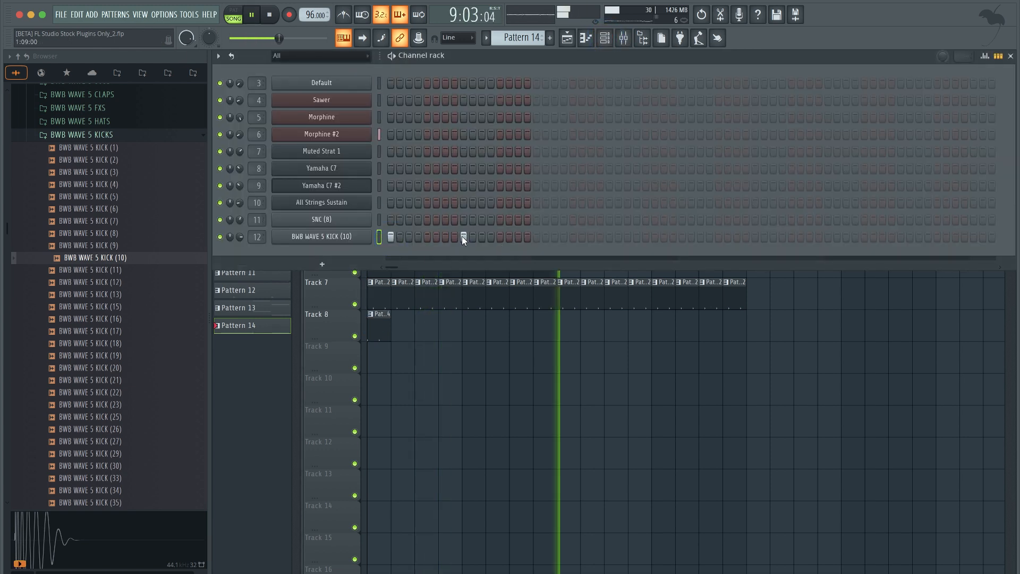
left_click(481, 237)
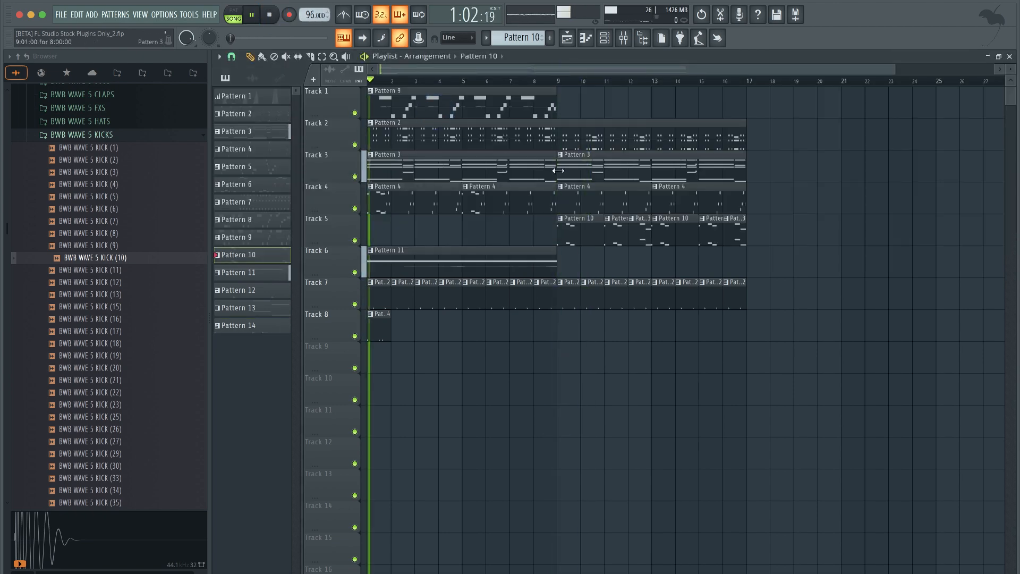
- Add a kick hit on step 7 of Pattern 14 and remove the one on step 11
key("F6")
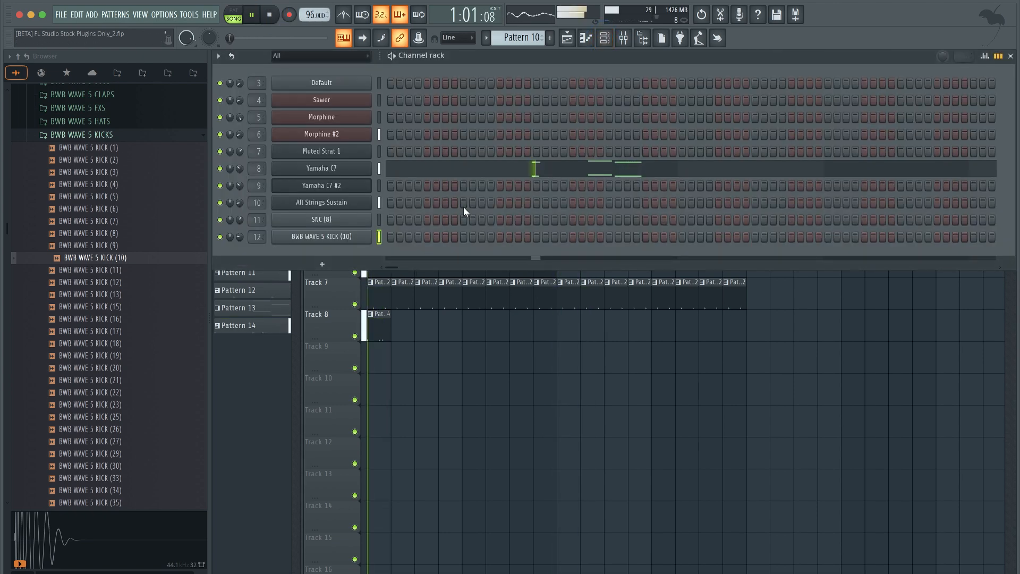
double_click(378, 327)
key("space")
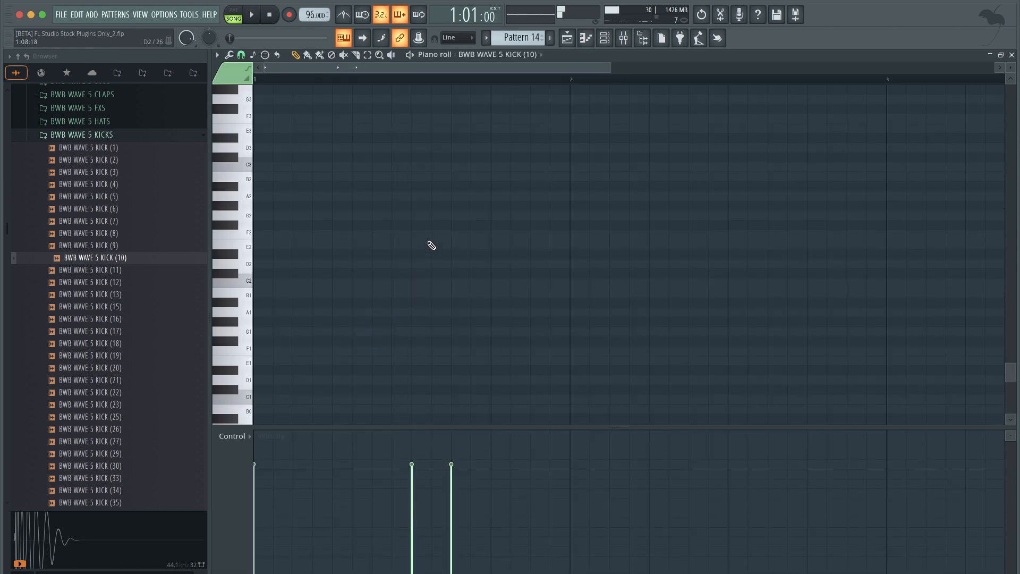
left_click(604, 38)
key("space")
left_click(445, 237)
left_click(481, 236)
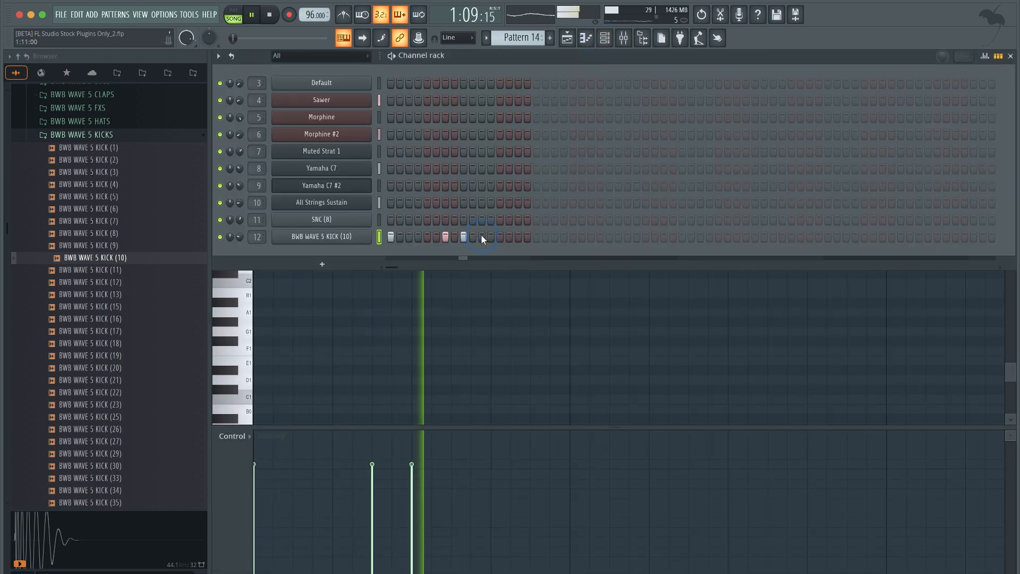
- Extend the kick in Pattern 14 into a second bar with hits on steps 17, 23 and 25
left_click(536, 236)
left_click(591, 236)
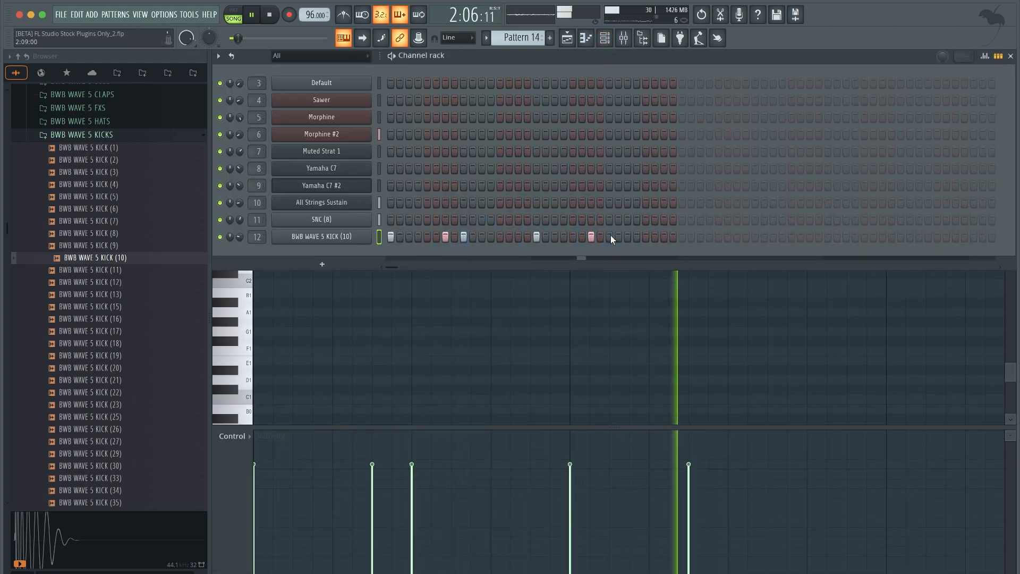
left_click(610, 236)
- Check the time shift and swing settings of the BWB WAVE 5 KICK (10) channel and close it
left_click(321, 236)
left_click(381, 205)
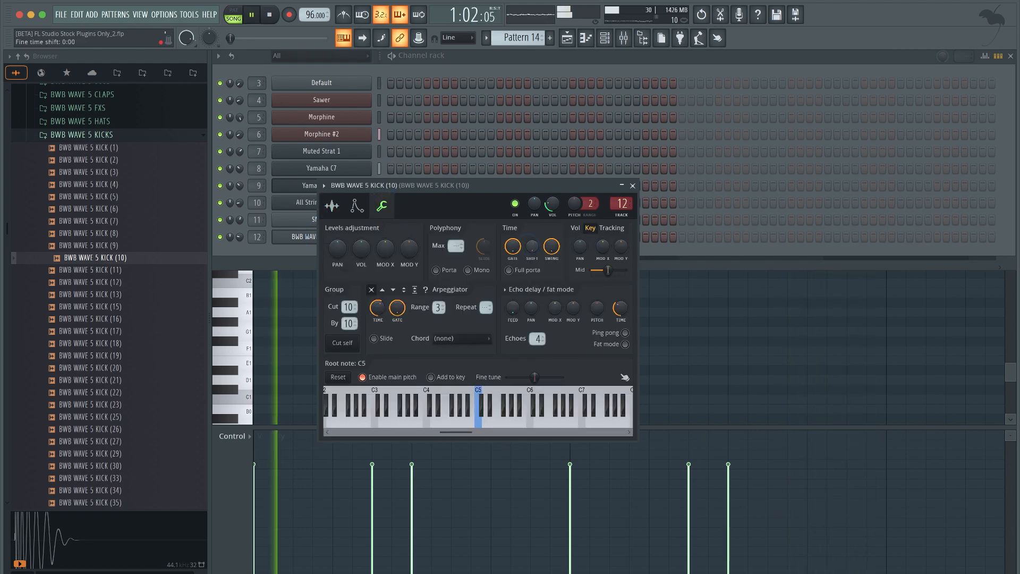
left_click(633, 186)
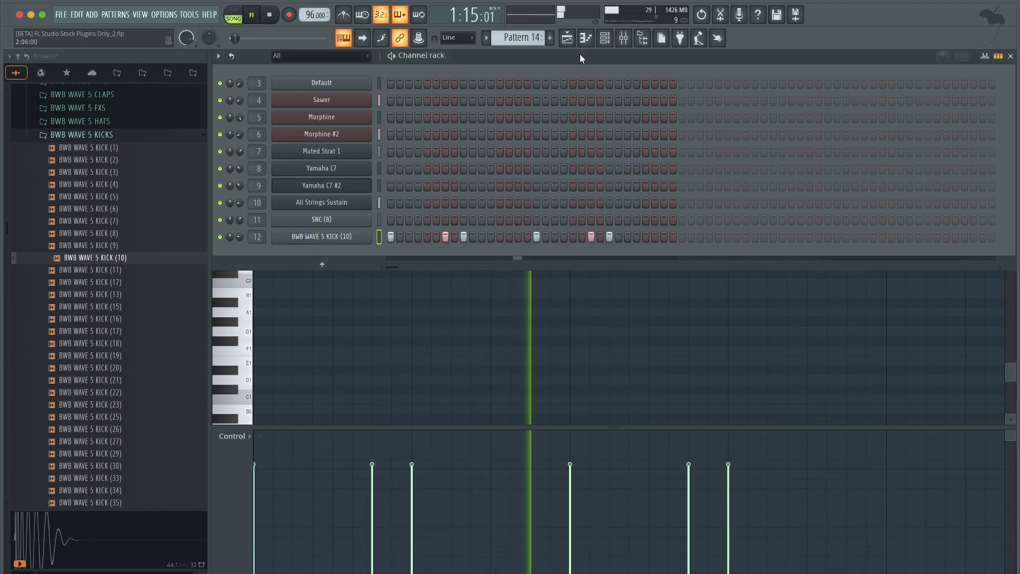
- Duplicate the two-bar Pattern 14 clip seven times on Track 8 to fill bars 1 to 16
left_click(568, 38)
left_click_drag(417, 332, 403, 330)
key("super+b")
key("super+b")
key("super+b")
key("super+b")
key("super+b")
key("super+b")
key("super+b")
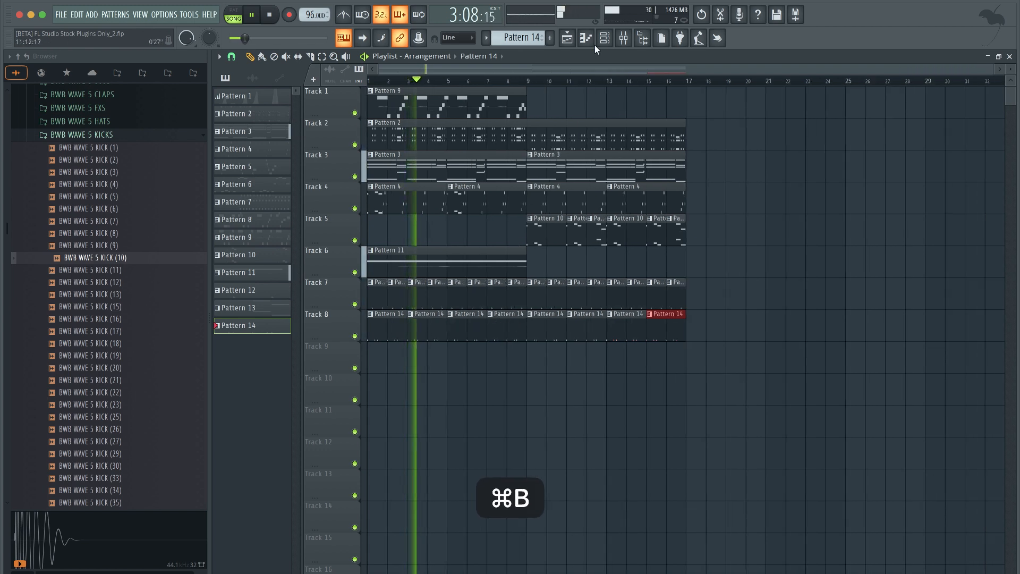
- Review the kick channel's settings, try a main swing of 62% and save the project
key("F6")
left_click(319, 237)
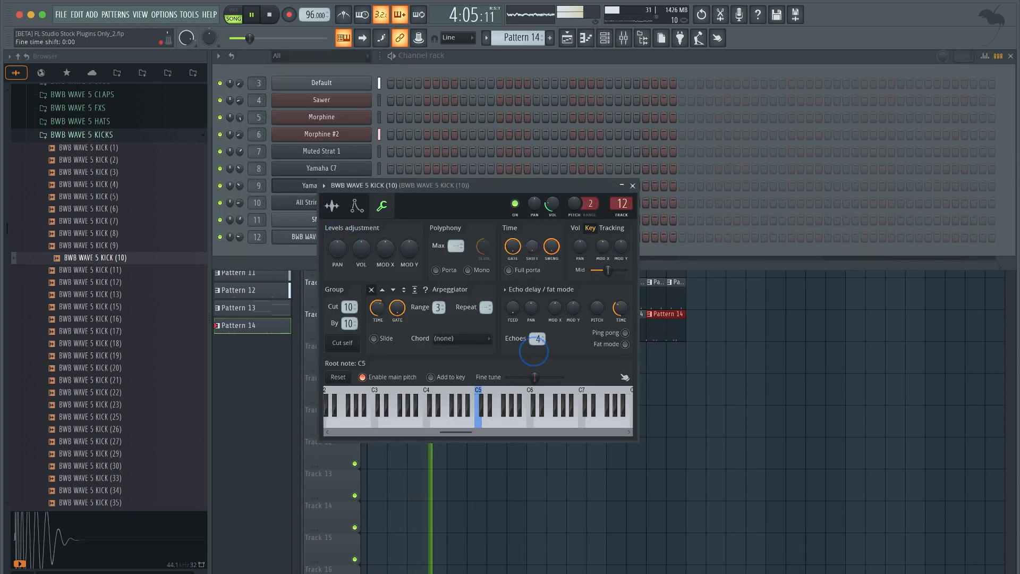
left_click(908, 50)
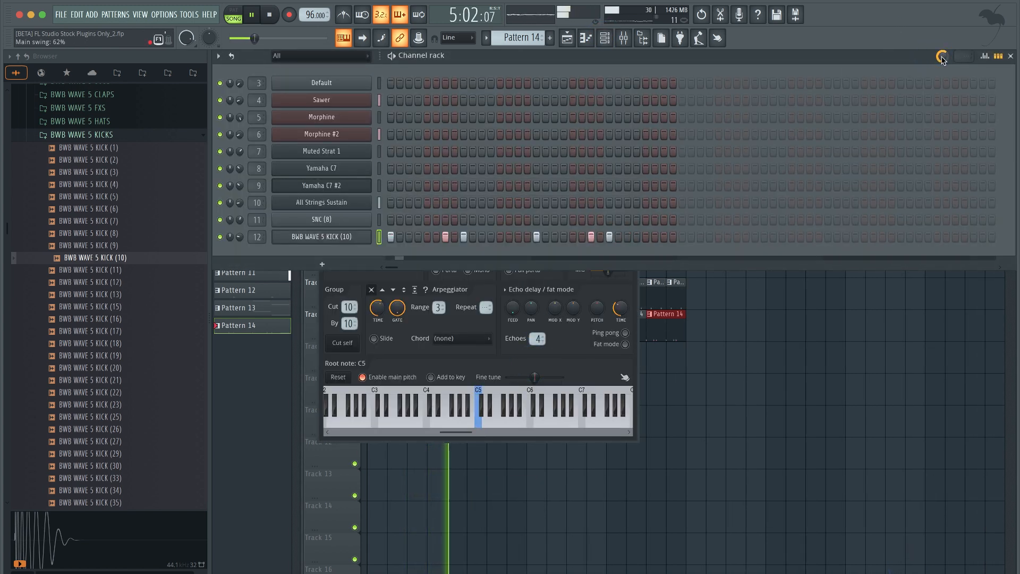
left_click(744, 327, "super")
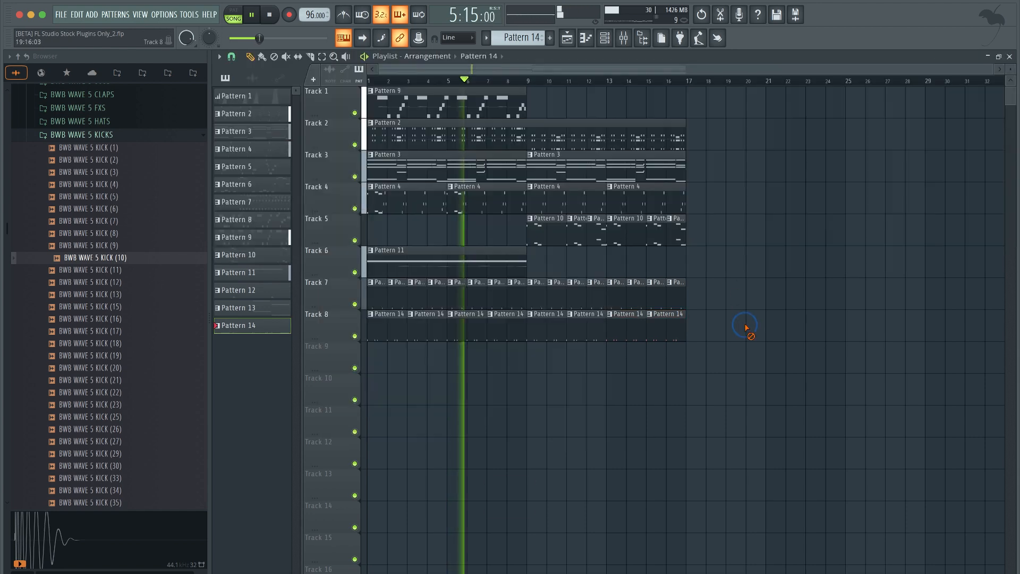
key("super+s")
- Move the Pattern 4 clips at bars 1 and 5 from Track 4 down to Track 5, uncovering the Pattern 10 clip
left_click(605, 38)
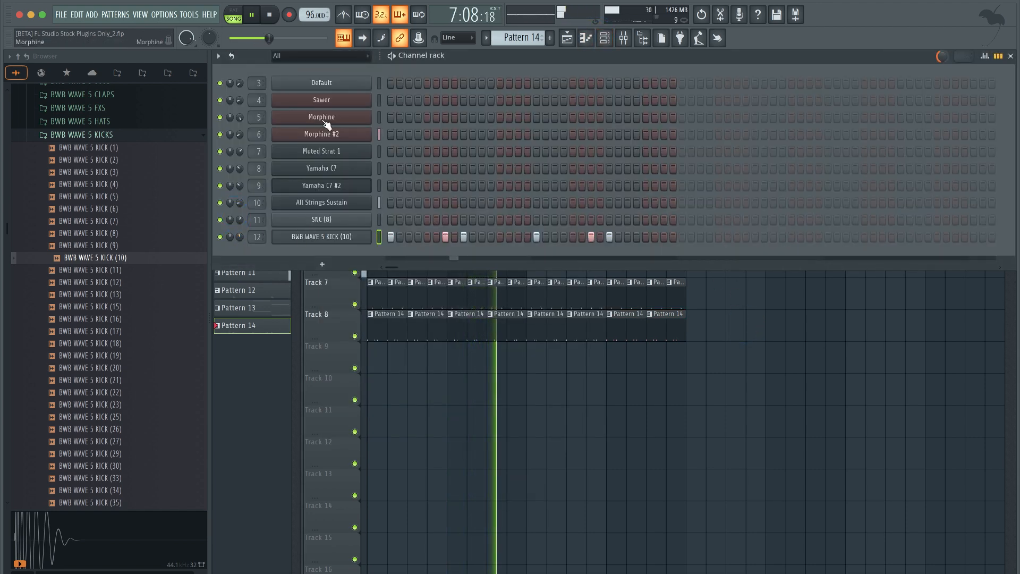
key("F6")
key("space")
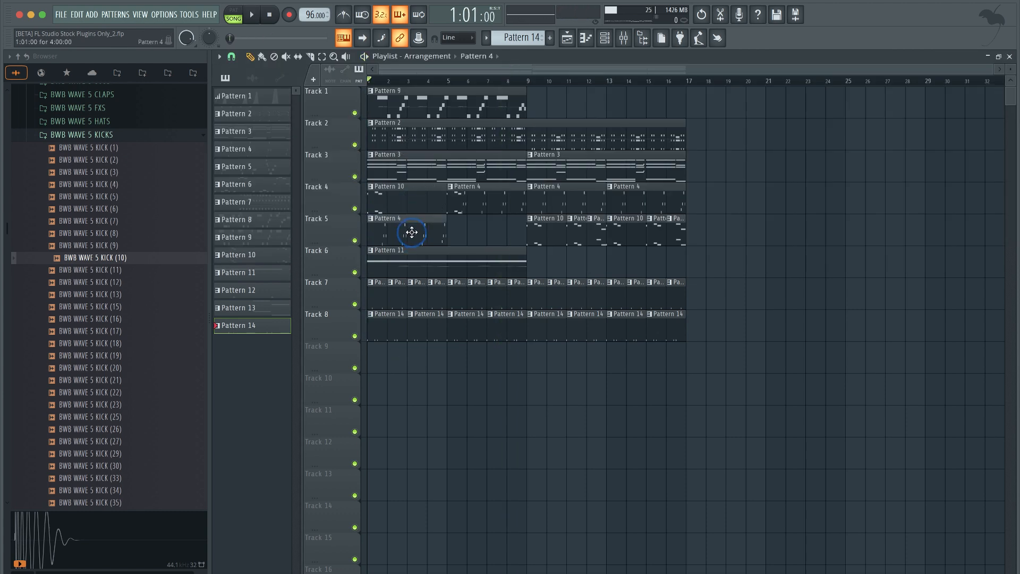
left_click_drag(503, 207, 505, 237)
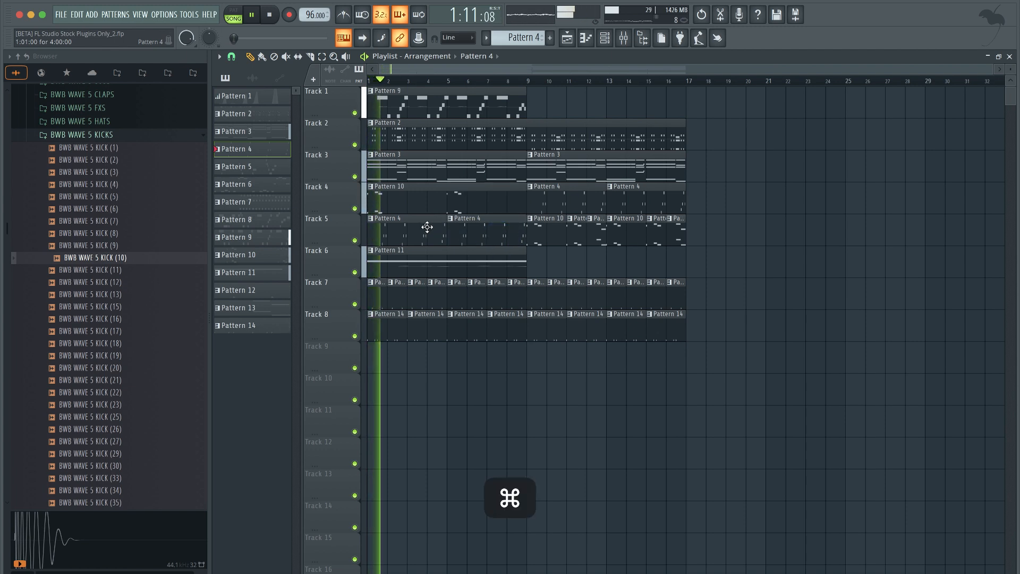
- Delete the Pattern 10 clip covering bars 1 to 8 and move both Pattern 4 clips back up to Track 4
left_click_drag(425, 228, 478, 230)
left_click_drag(409, 197, 415, 357)
right_click(453, 358)
left_click_drag(476, 235, 409, 199)
left_click(477, 189)
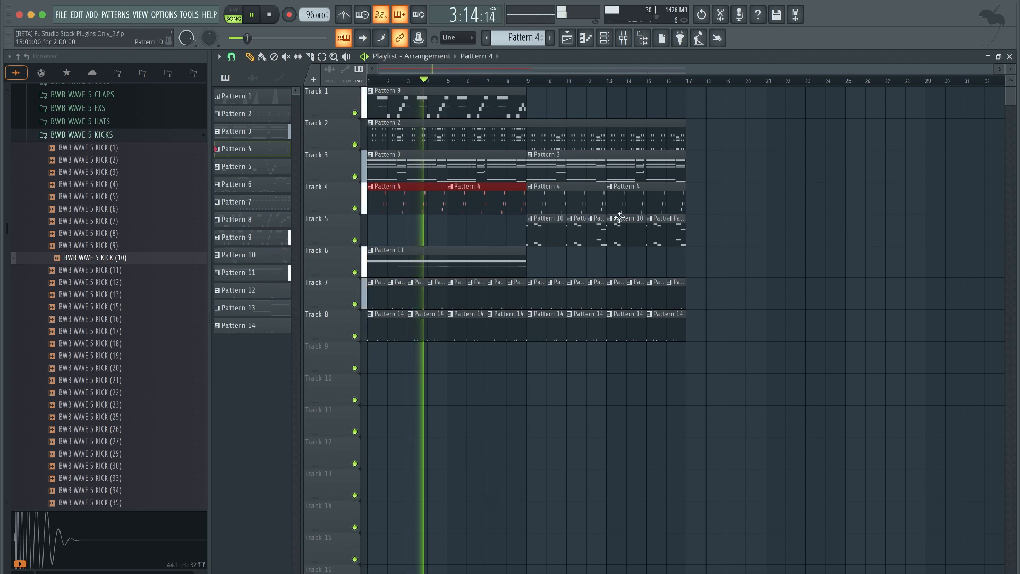
- Turn down the swing amount in the Muted Strat 1 channel's time settings, play the arrangement and save the project
key("space")
left_click(605, 39)
left_click(354, 153)
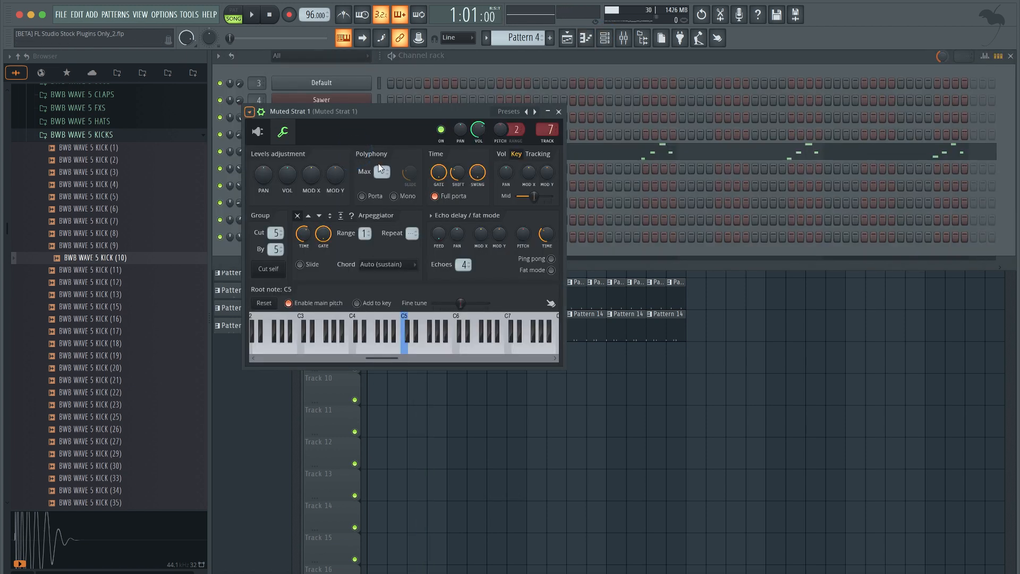
left_click(260, 127)
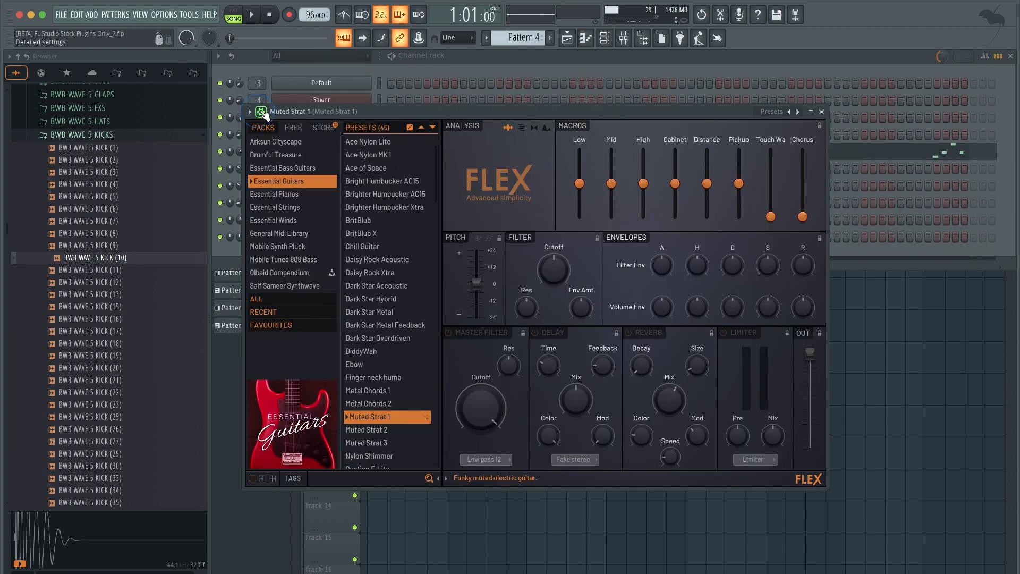
left_click(262, 112)
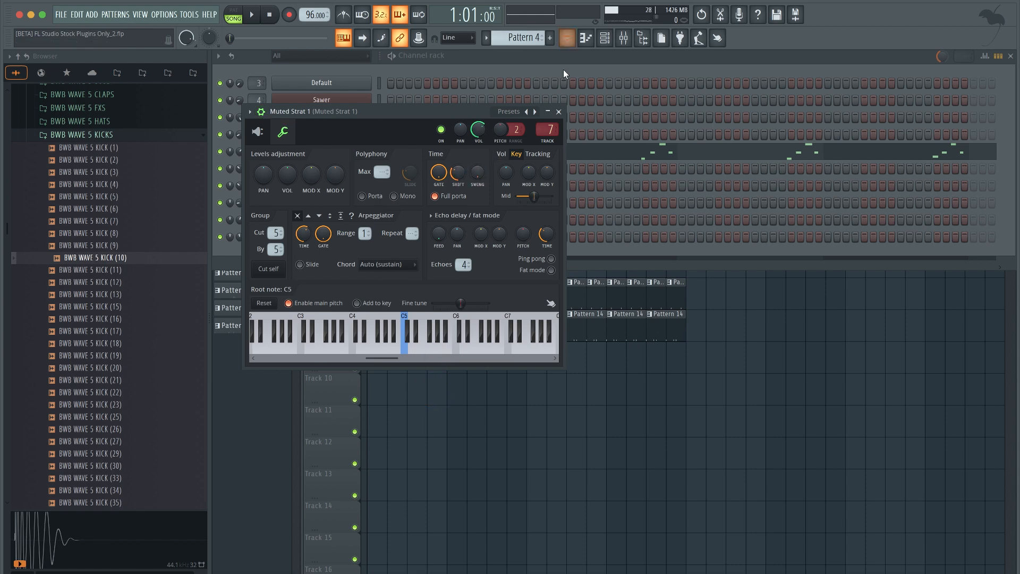
left_click(558, 112)
key("space")
left_click(494, 391)
key("super+s")
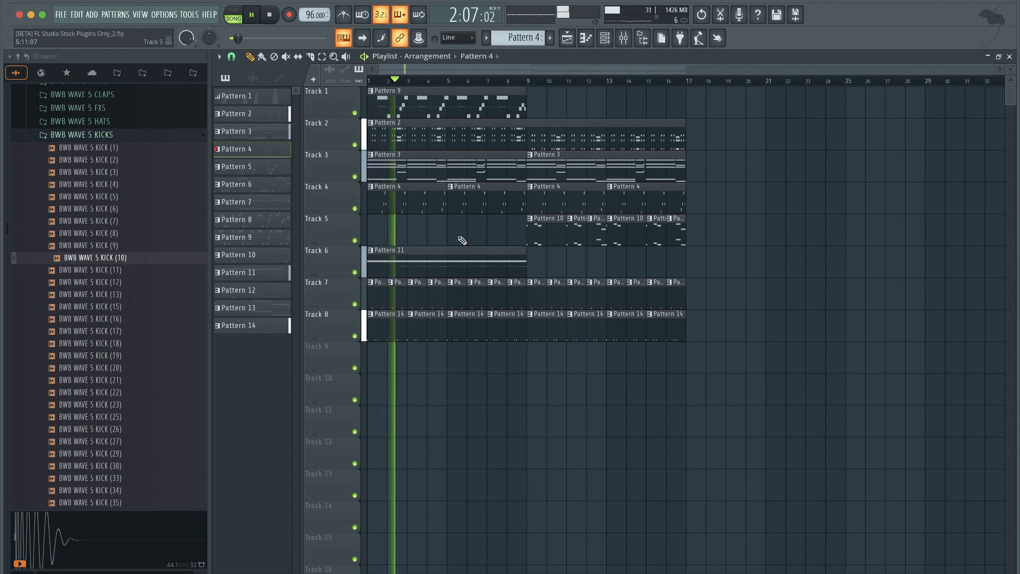
left_click(602, 43)
left_click(455, 392)
key("super+s")
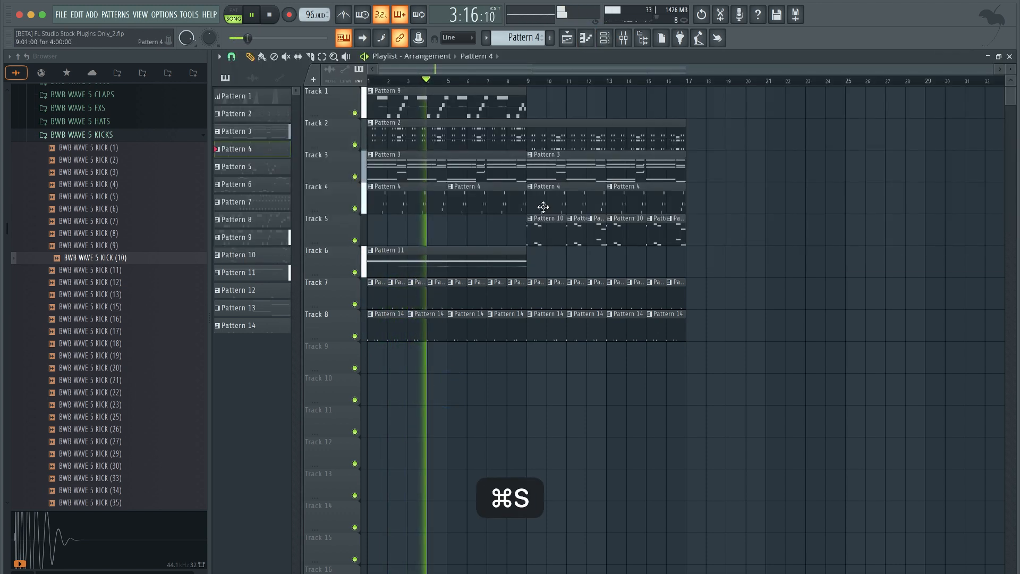
- Create a new pattern in the first empty pattern slot
left_click(606, 43)
left_click(539, 32)
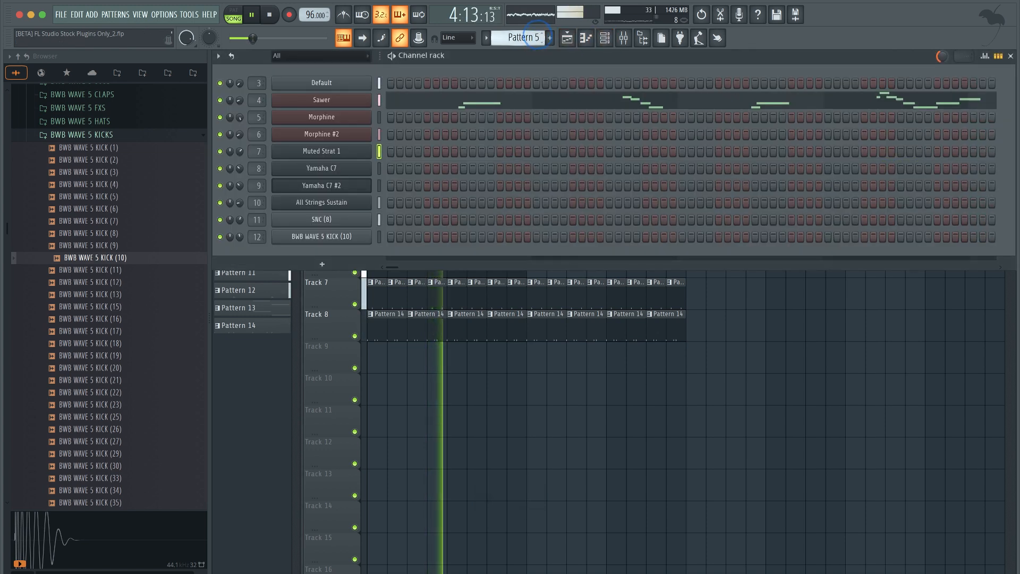
left_click(539, 33)
left_click(606, 43)
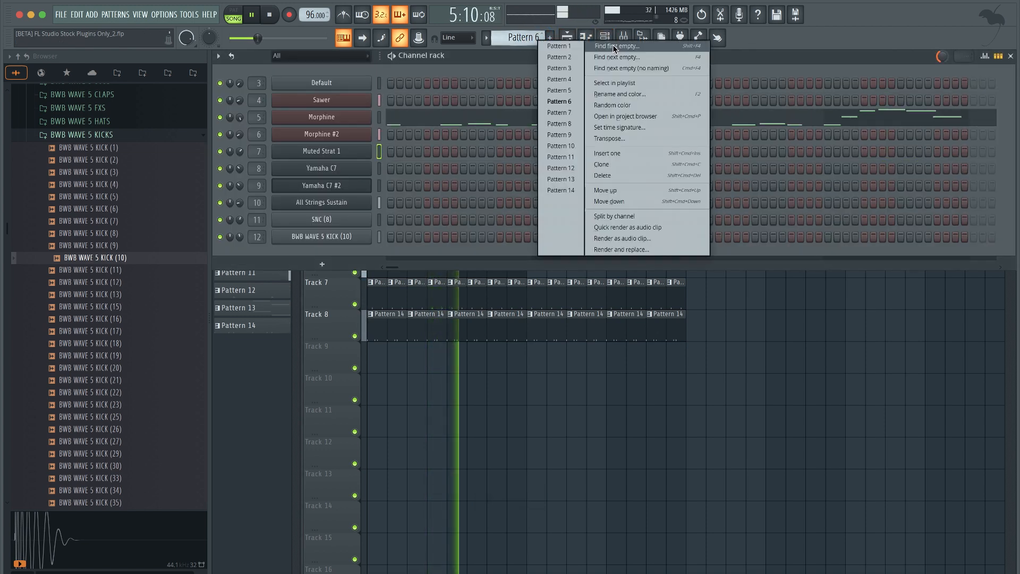
key("Return")
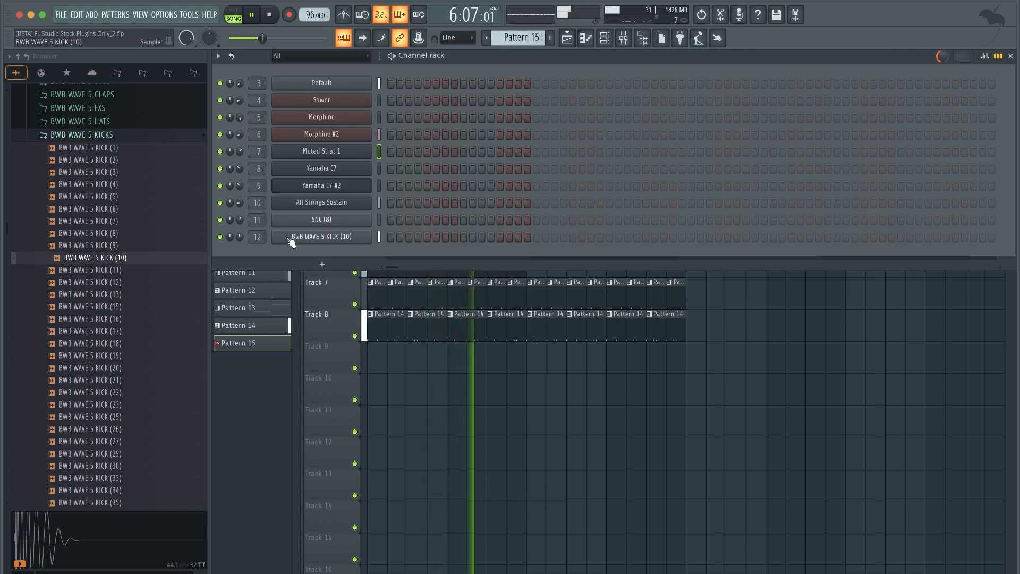
- Close the Wave Kit kicks folder and open the #LASERS folder inside ETRIZZLE_S PERSONAL KIT in the sample browser
left_click(101, 135)
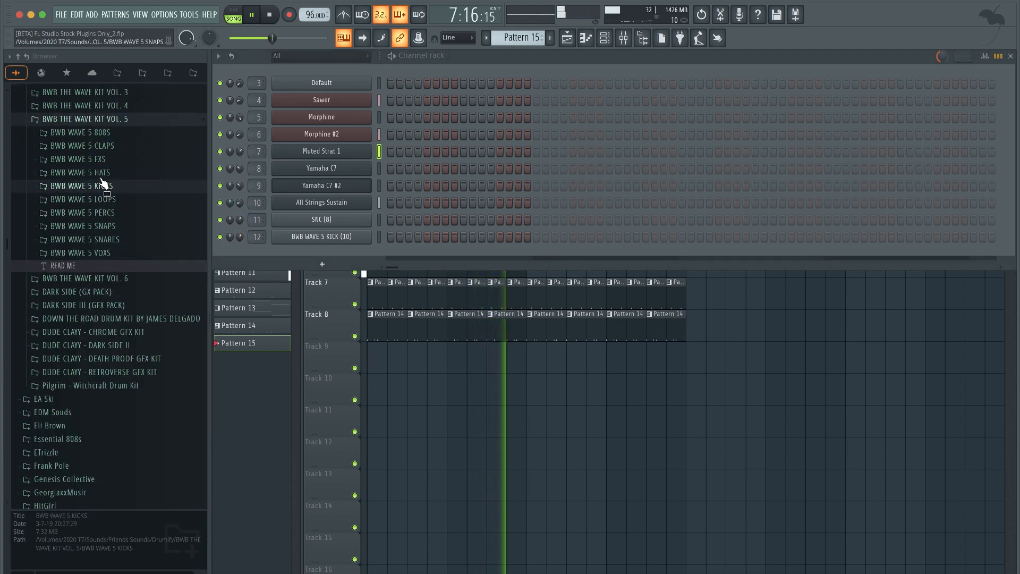
scroll(94, 165, "up", 4)
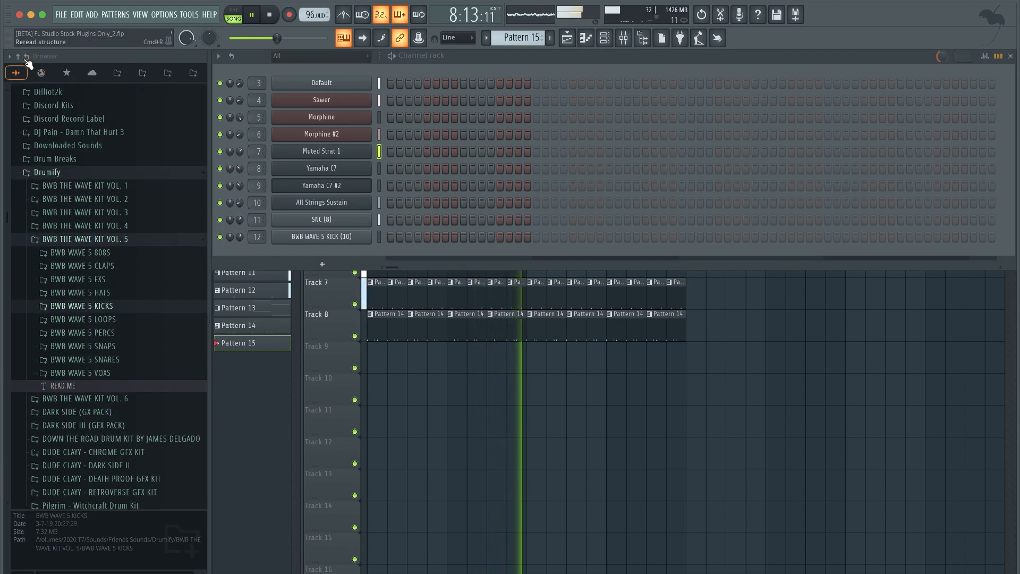
scroll(74, 250, "up", 15)
scroll(77, 299, "down", 15)
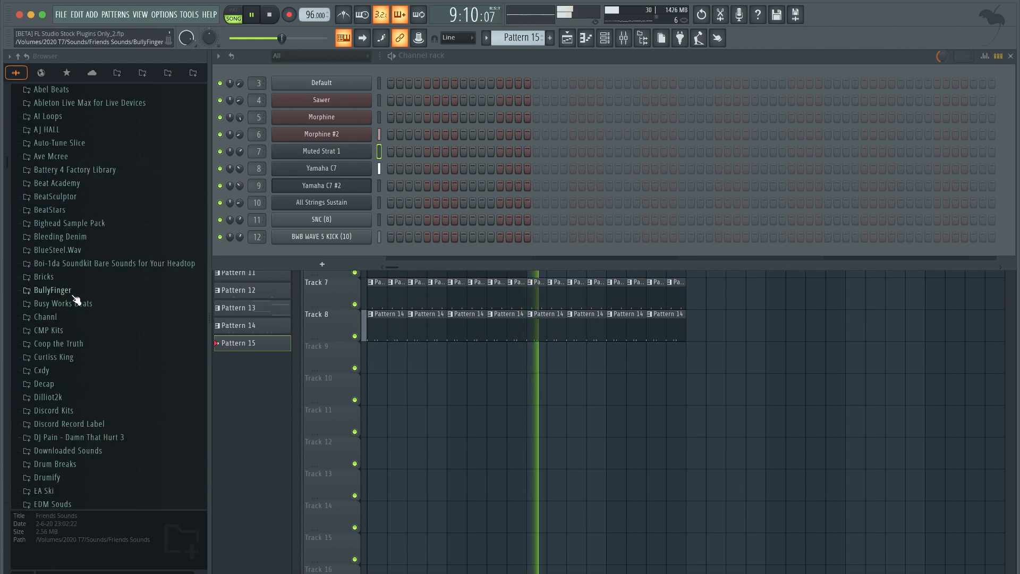
left_click(75, 204)
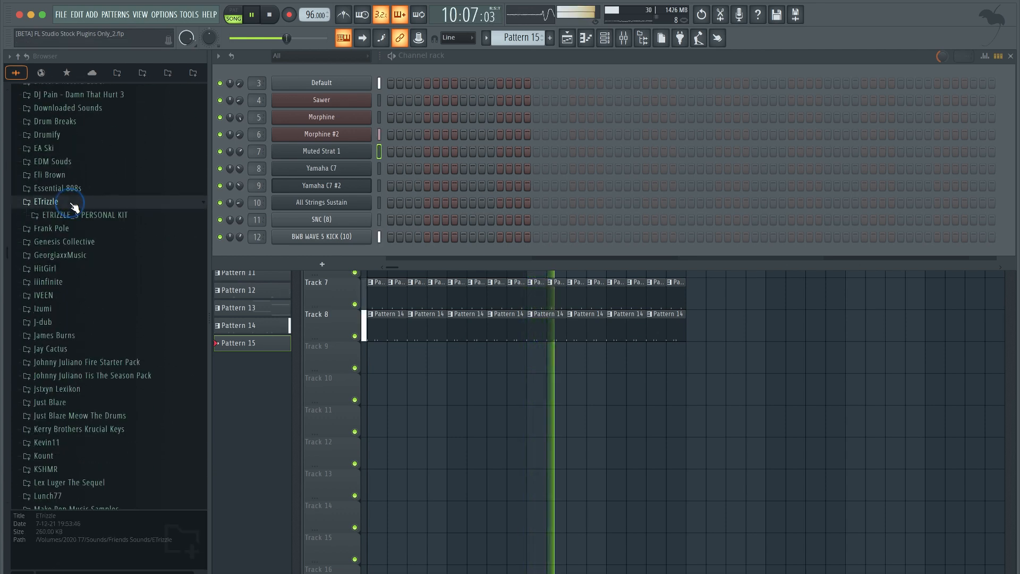
left_click(75, 212)
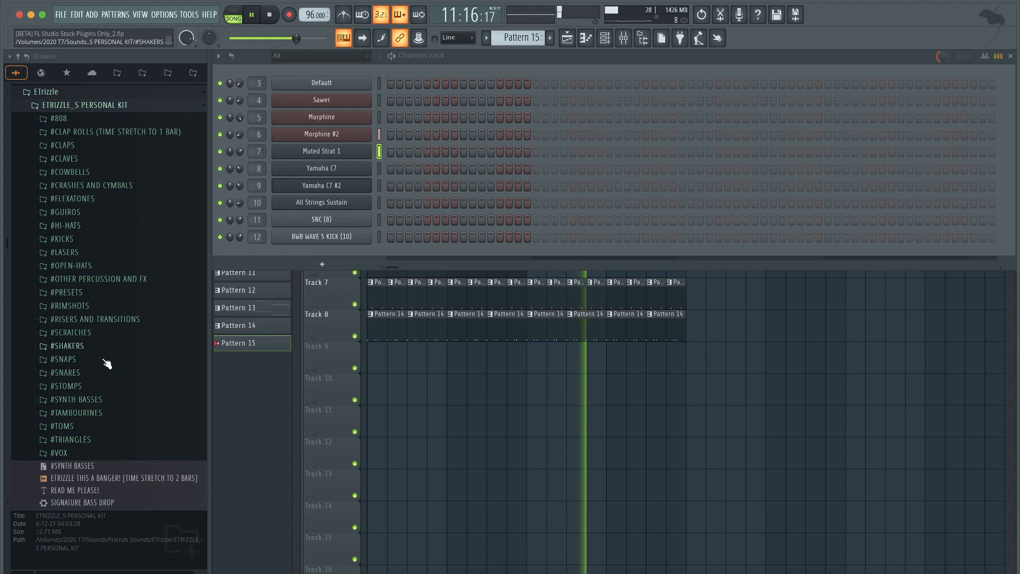
left_click(85, 255)
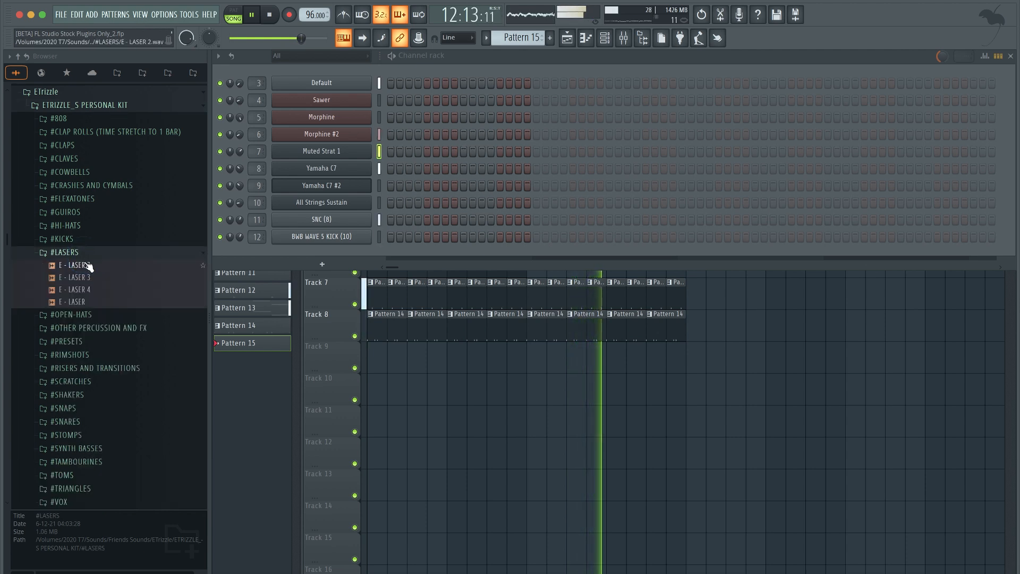
- Load the E - LASER 2 sample into a new sampler channel and route it to a free mixer track
left_click(85, 266)
right_click(85, 267)
left_click(108, 282)
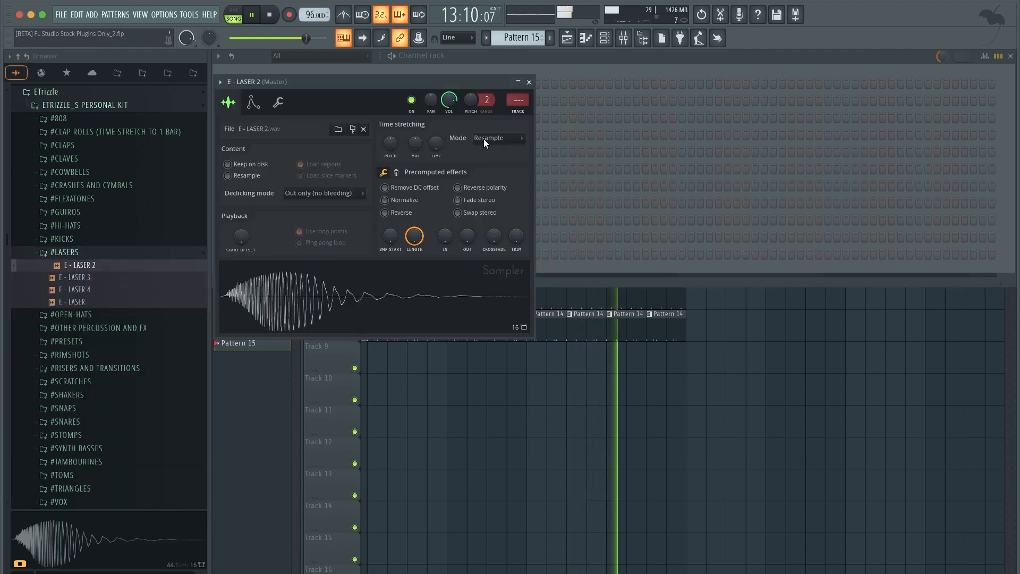
left_click(529, 82)
key("super+l")
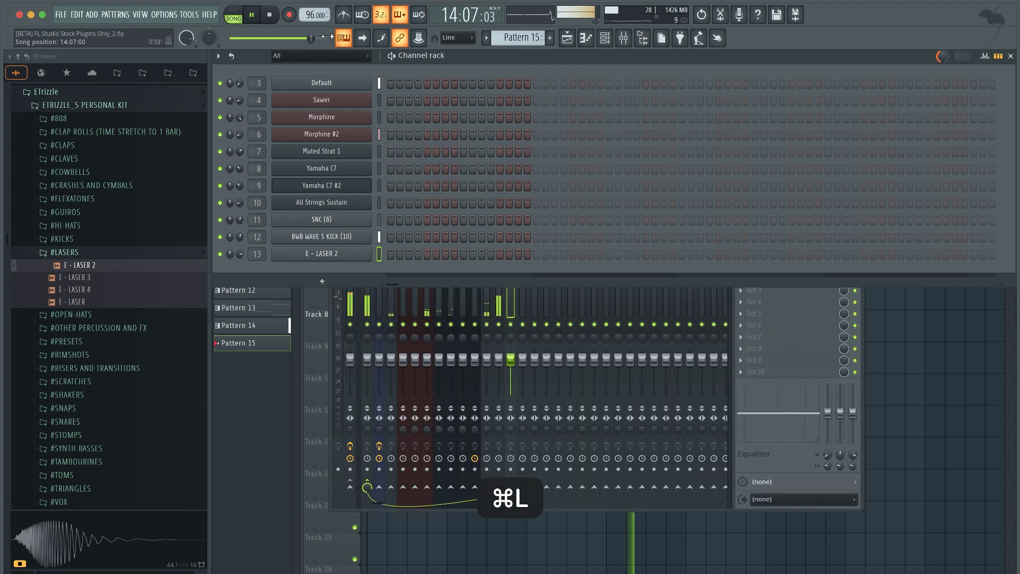
- Record laser hits on C5 live over the first four bars of the arrangement into Pattern 15
left_click(287, 16)
left_click(540, 355)
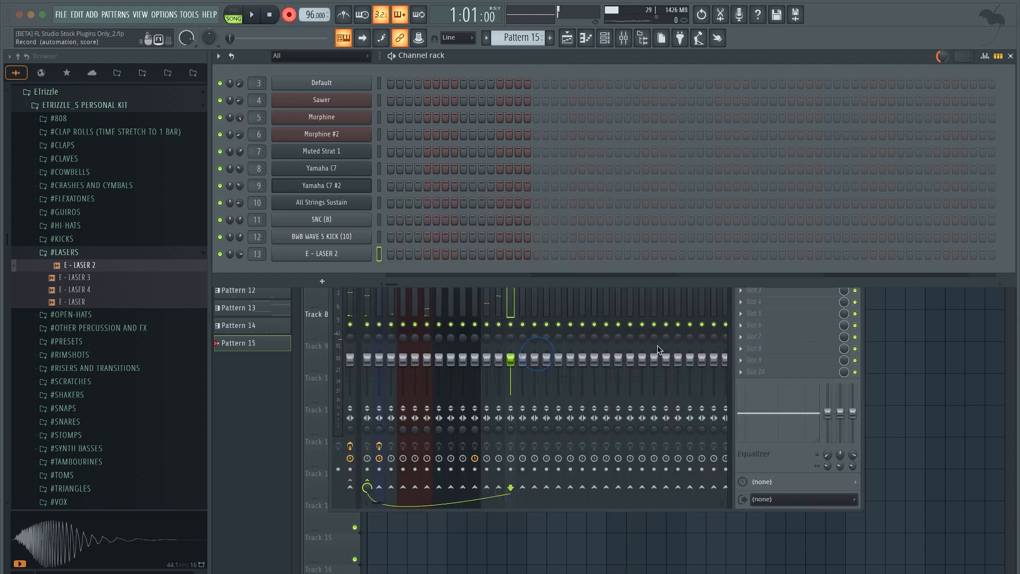
right_click(923, 390)
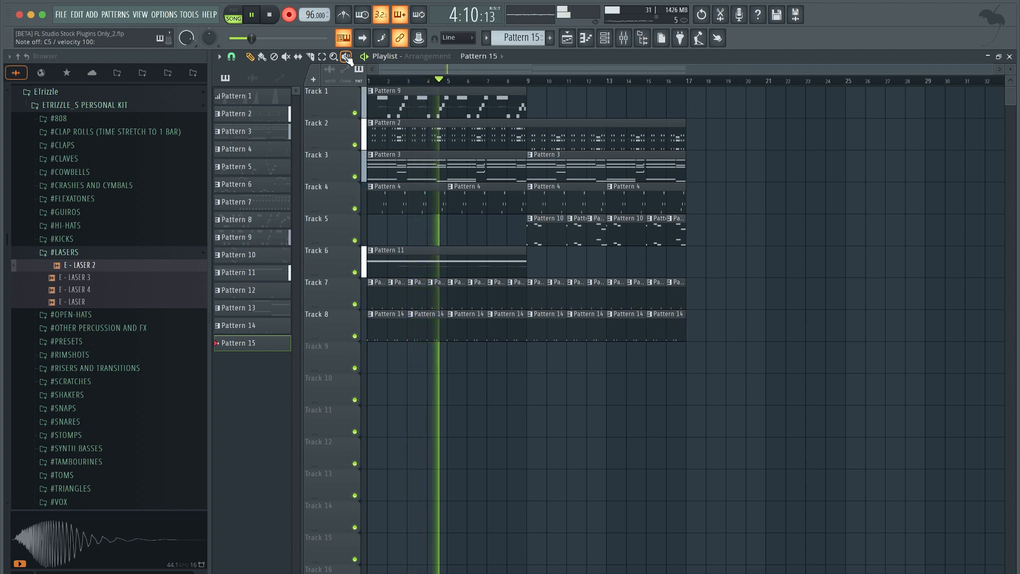
key("space")
left_click(289, 15)
key("space")
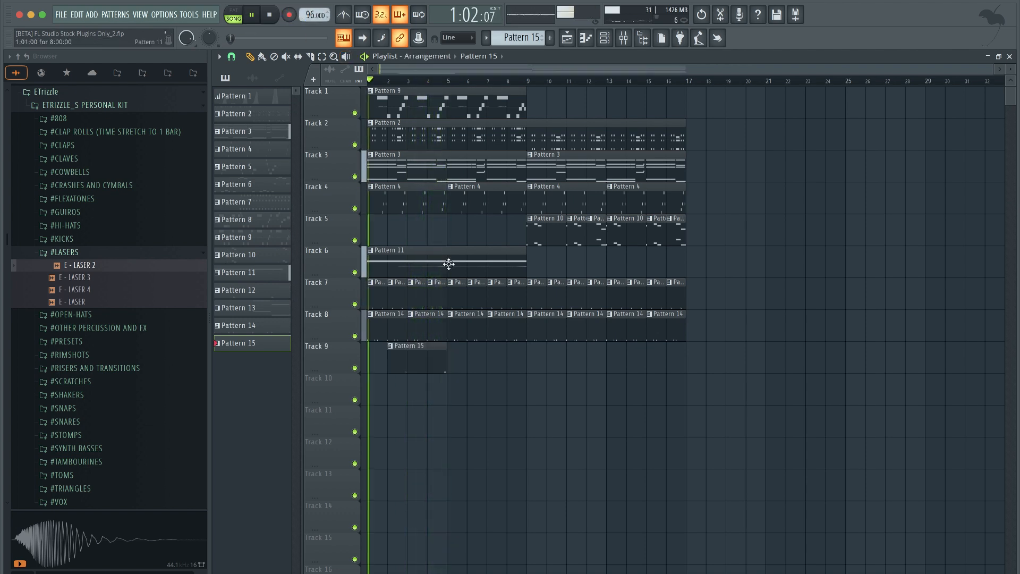
- Quantize the recorded laser notes in Pattern 15
double_click(410, 360)
key("alt+q")
key("Return")
- Remove the two laser notes near the end of bar 1, keeping only the pair before bar 4
scroll(478, 266, "down", 10)
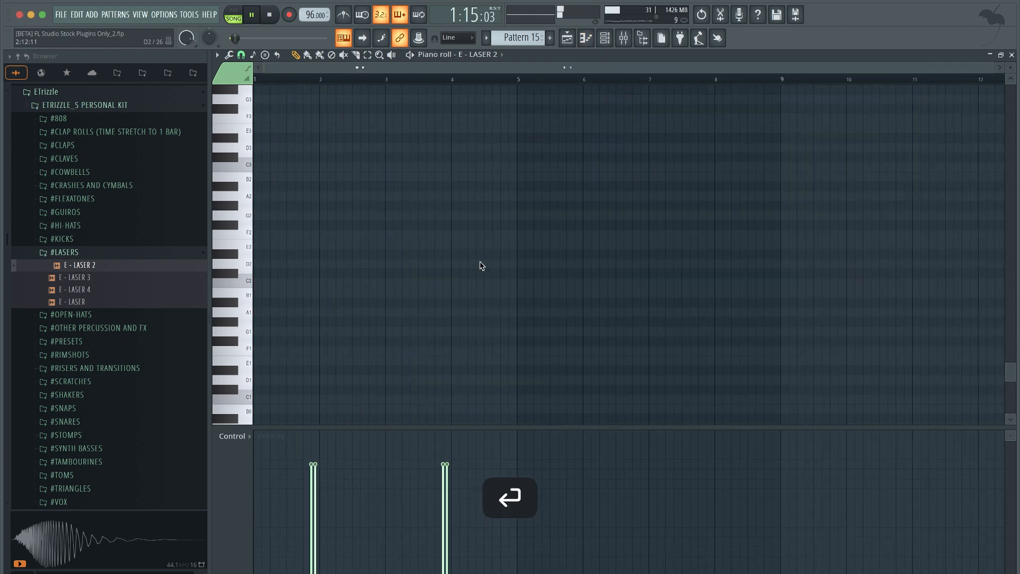
scroll(316, 291, "down", 3)
scroll(314, 290, "up", 10)
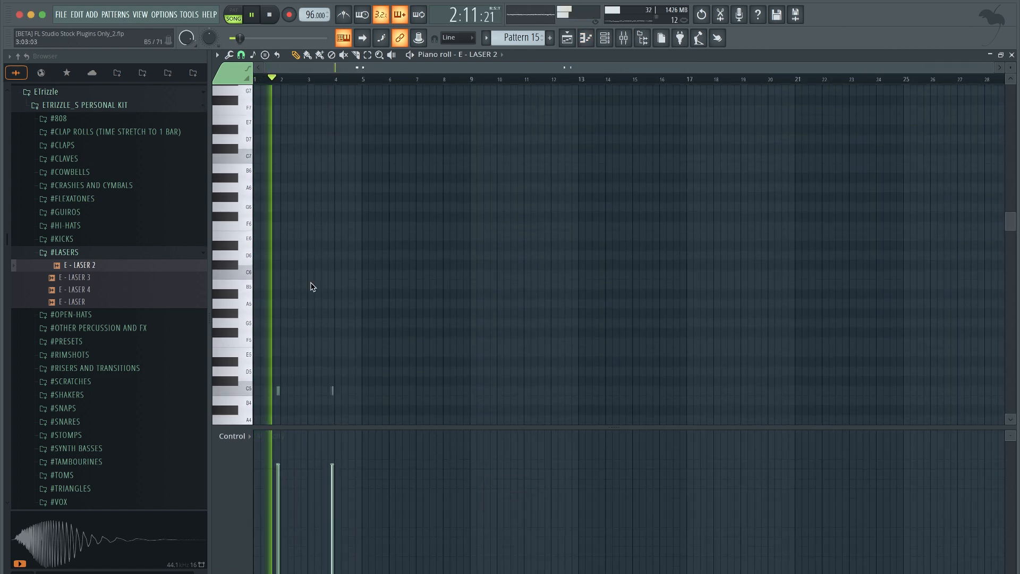
scroll(310, 285, "up", 5, "ctrl")
left_click_drag(357, 395, 330, 255)
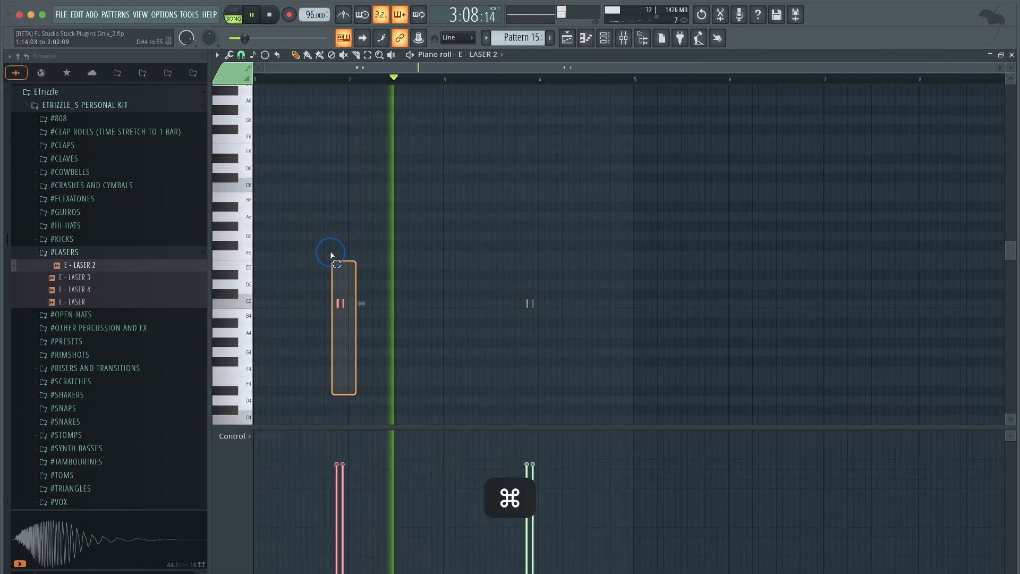
key("super+x")
- Turn down the swing amount in the E - LASER 2 channel's time settings, save the project and return to the playlist
left_click(606, 38)
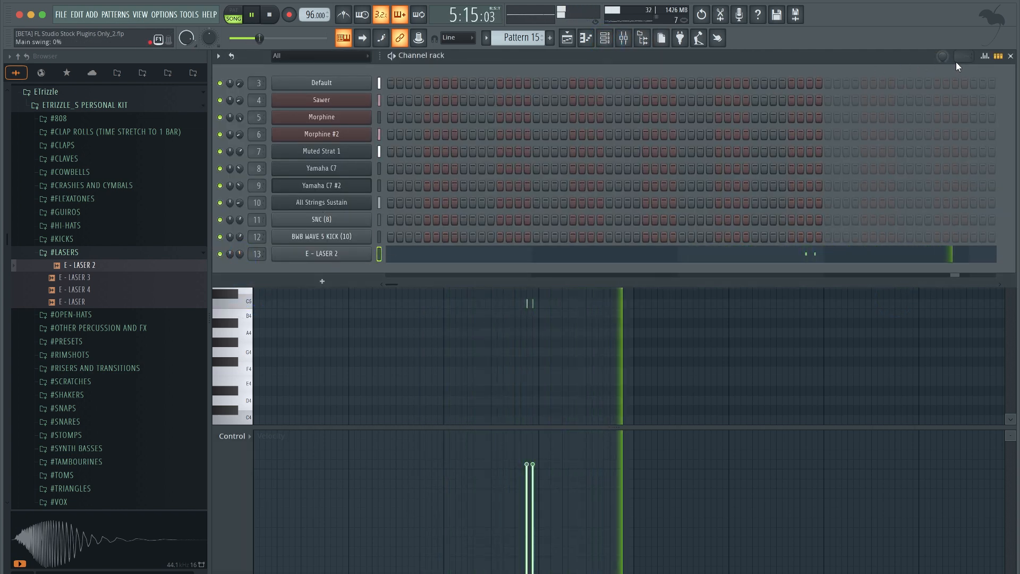
left_click(361, 259)
key("space")
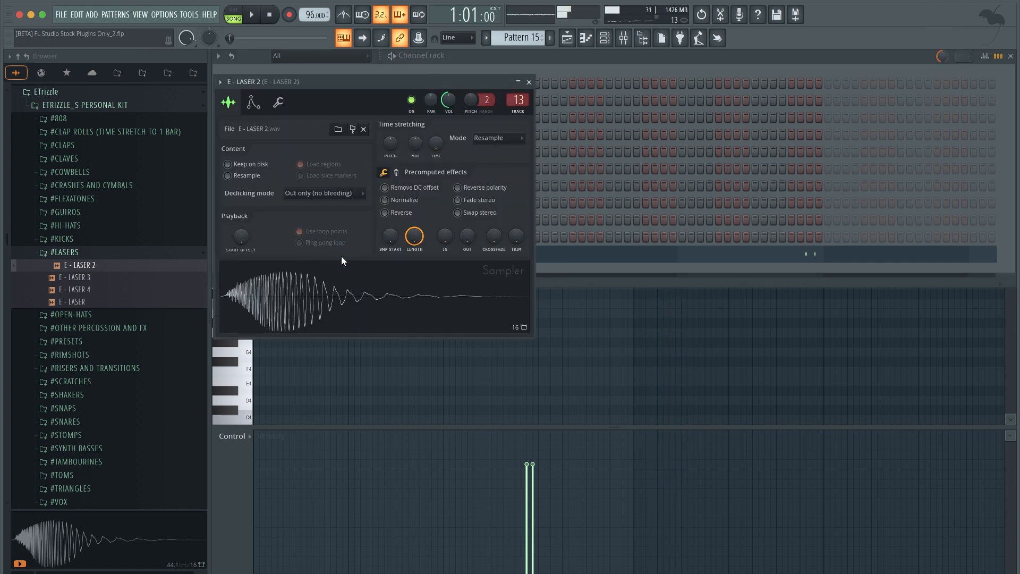
left_click(278, 102)
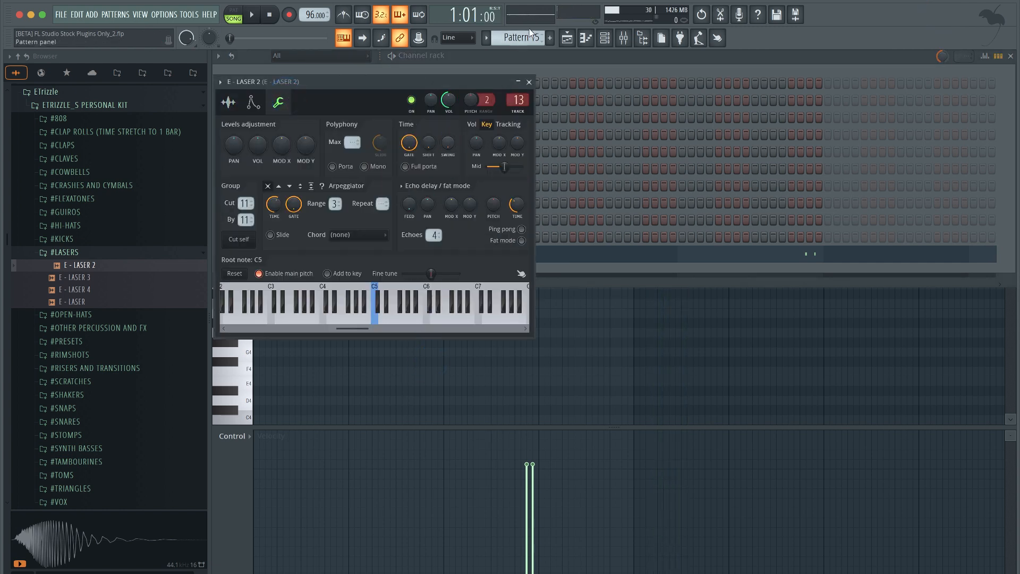
left_click(530, 83)
key("super+s")
left_click(566, 38)
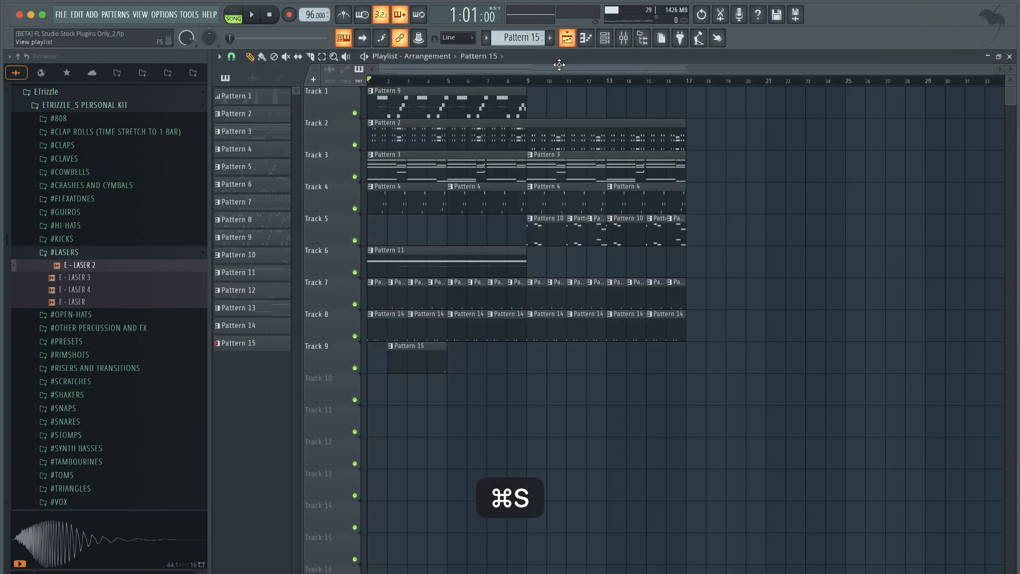
- Play the arrangement from the start with the laser part and save the project
key("space")
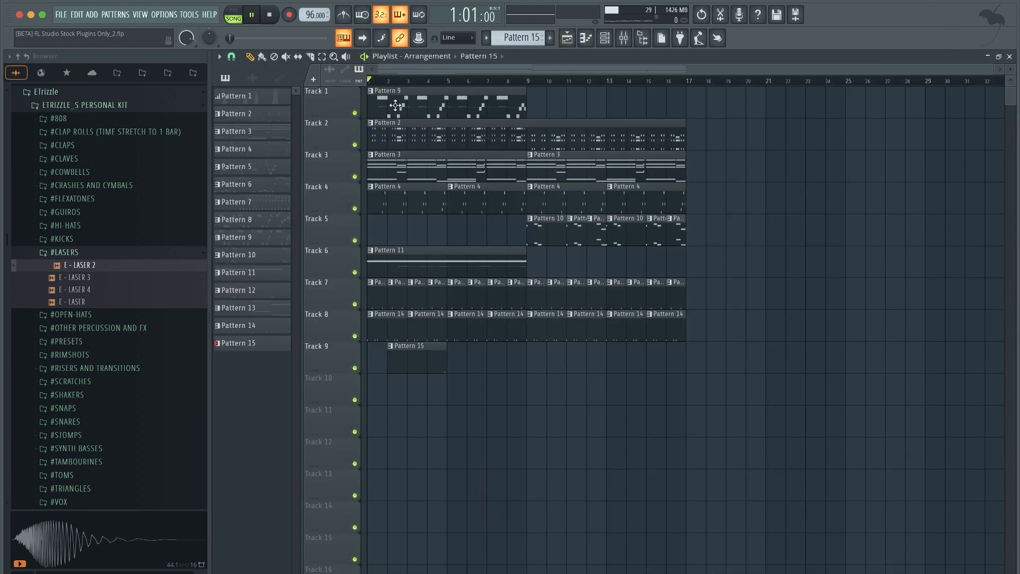
left_click(605, 37)
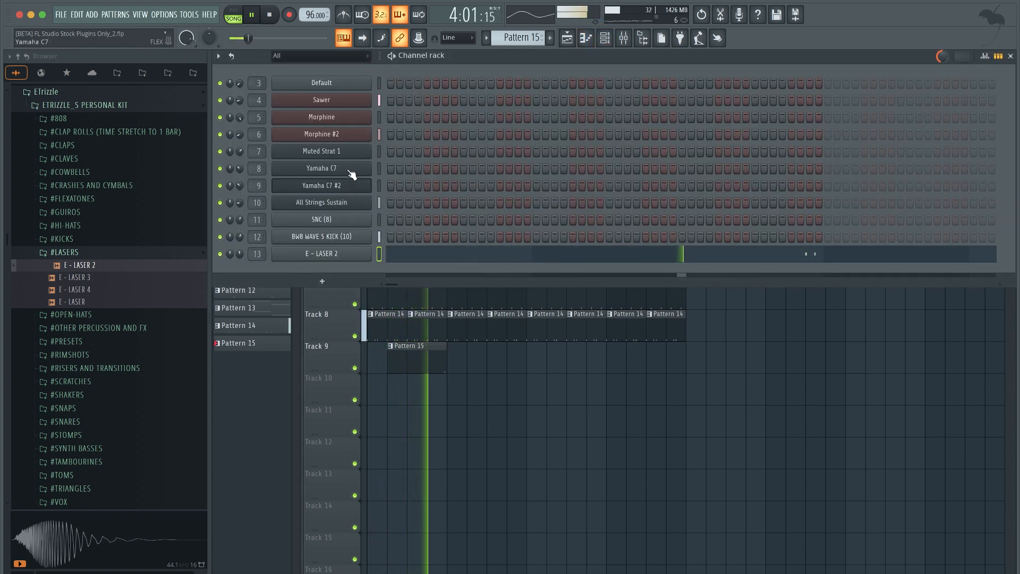
left_click(462, 426)
key("super+s")
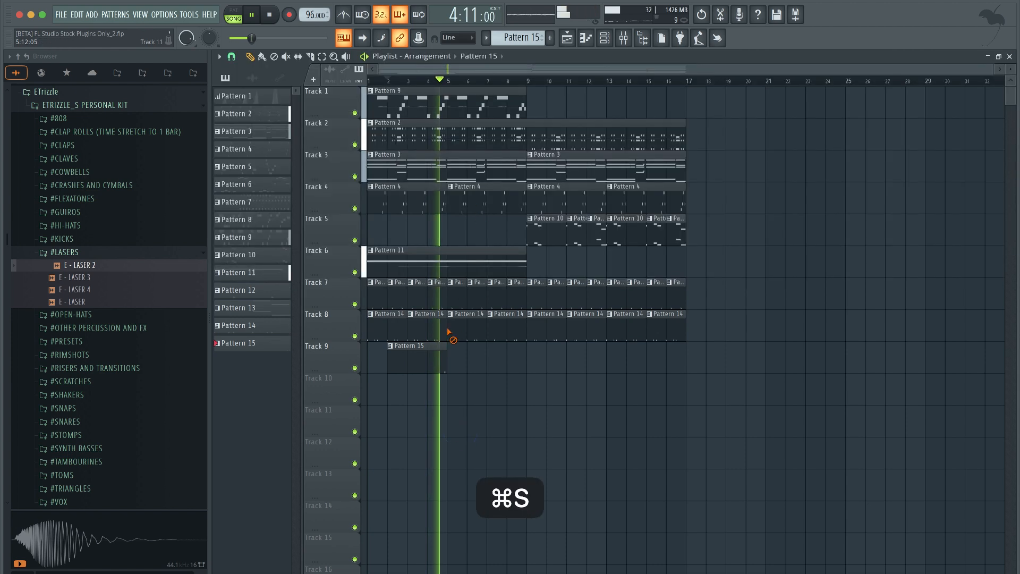
- Copy the Pattern 15 clip to bar 6 on Track 9, duplicate both clips across bars 9 to 16 and save
left_click_drag(407, 369, 496, 357)
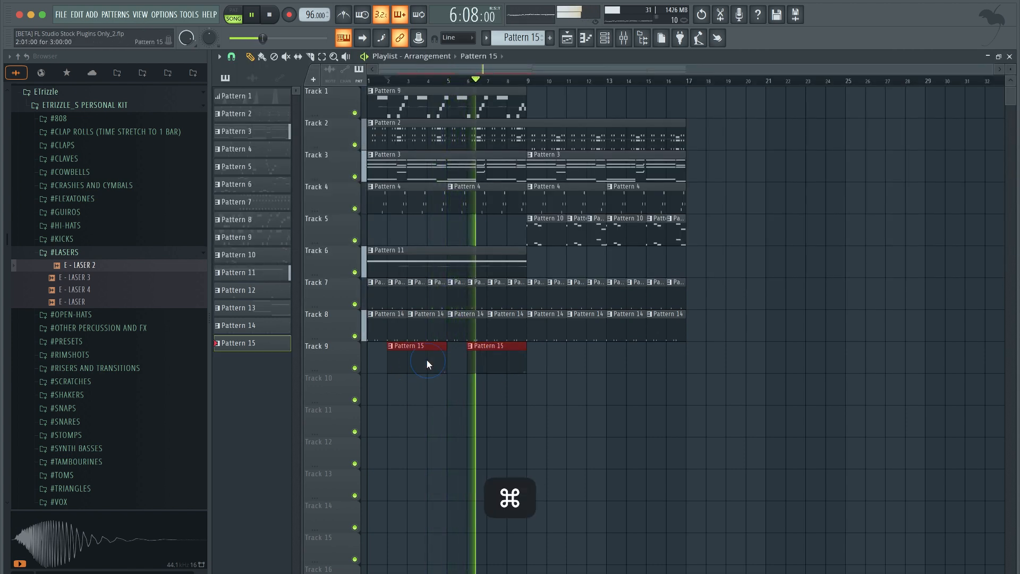
key("super+b")
key("super+s")
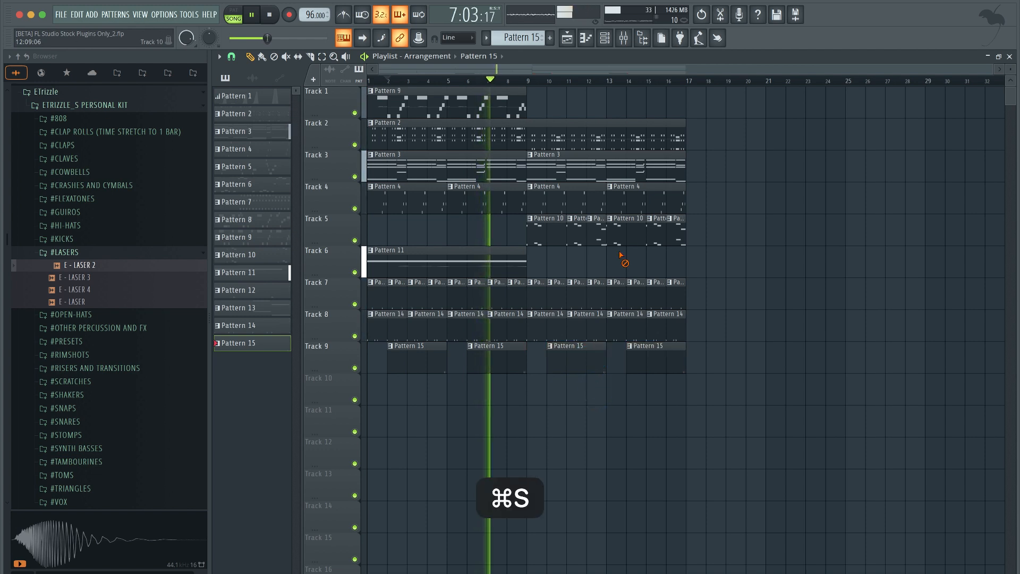
- Create a new empty pattern and add a second Sawer instrument channel
left_click(605, 39)
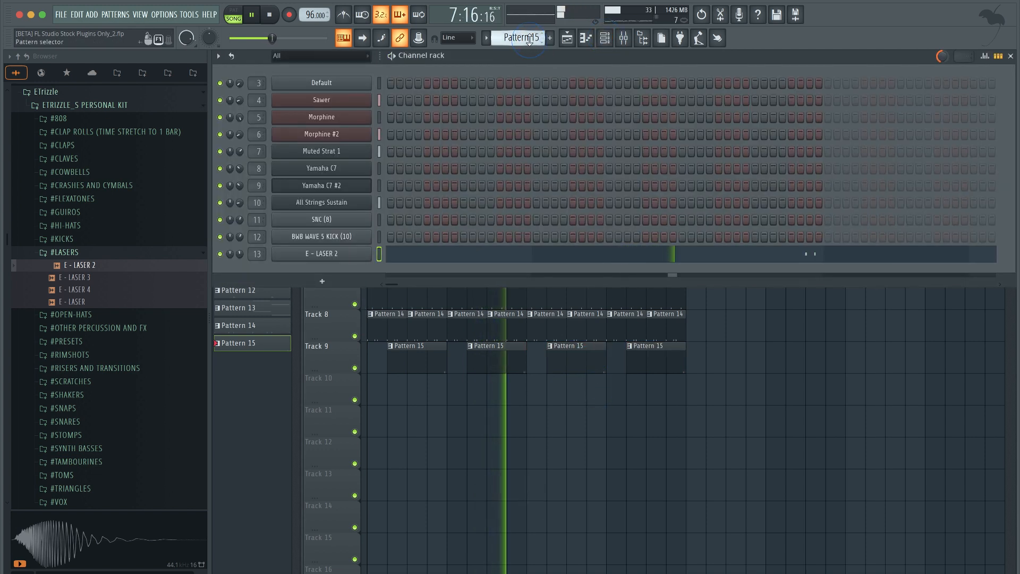
key("F4")
key("Return")
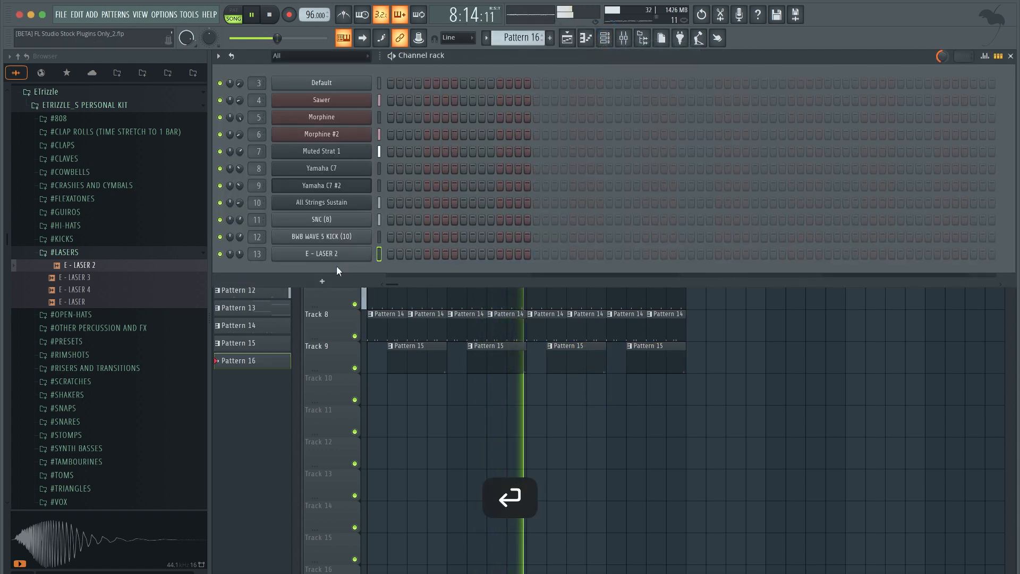
left_click(334, 280)
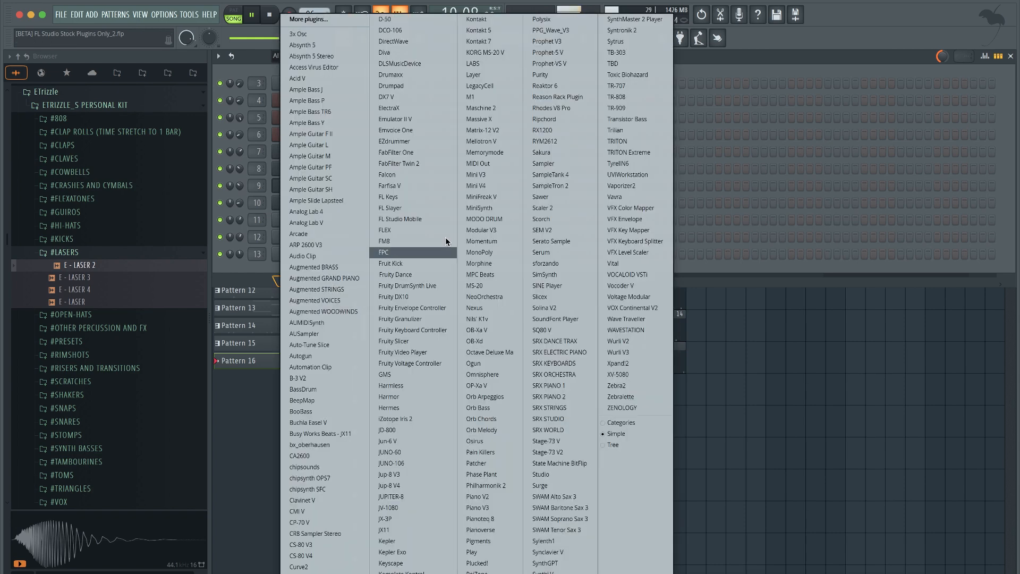
left_click(537, 196)
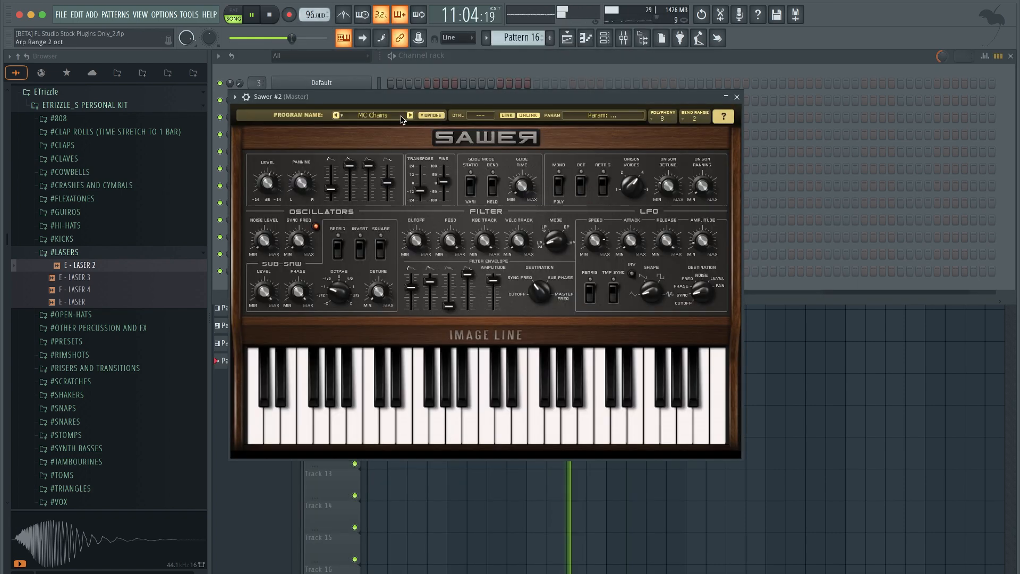
- Load the FG 1982 preset in the second Sawer instrument, route its channel to mixer track 14 and return to the playlist
left_click(392, 117)
left_click(392, 212)
left_click(540, 160)
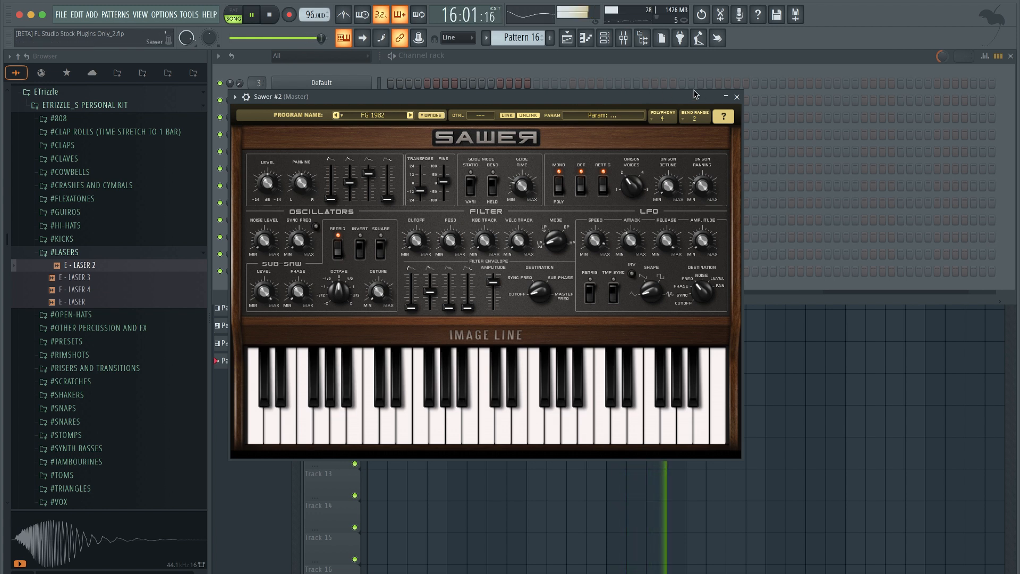
left_click(737, 97)
key("space")
key("super+l")
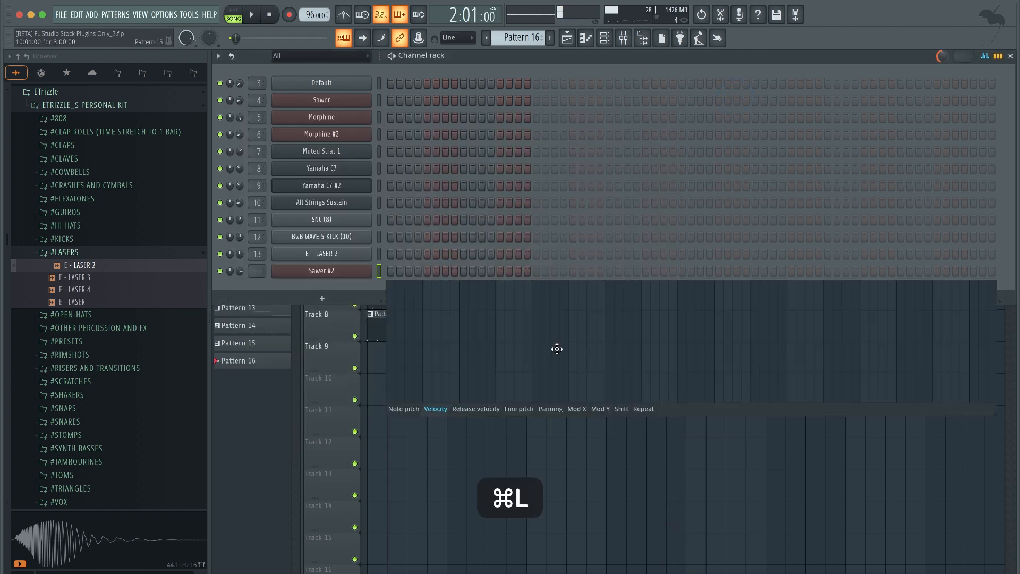
right_click(977, 356)
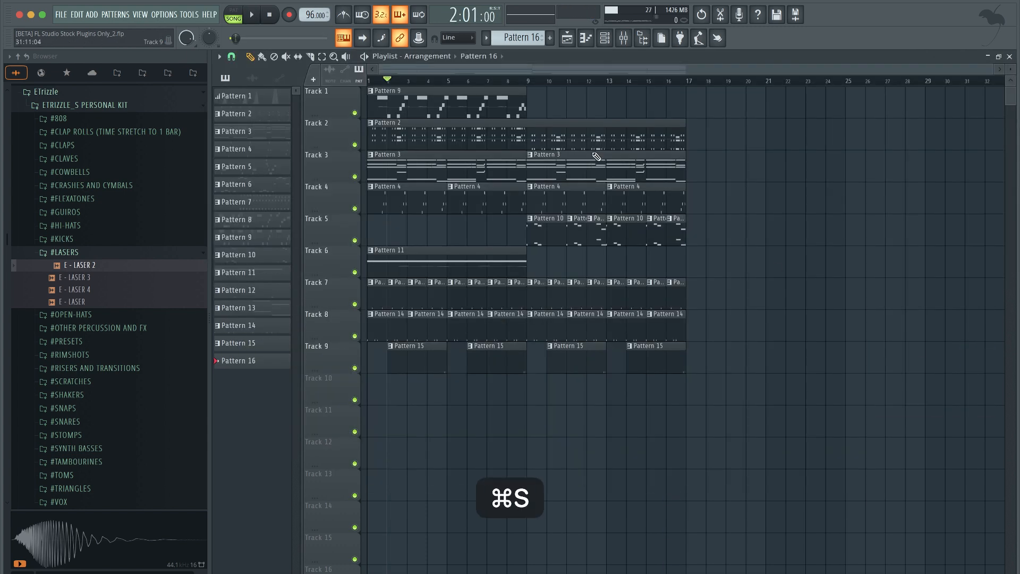
- Record notes and automation for the second Sawer into Pattern 16, running from bar 8 through the end of bar 16
left_click(288, 16)
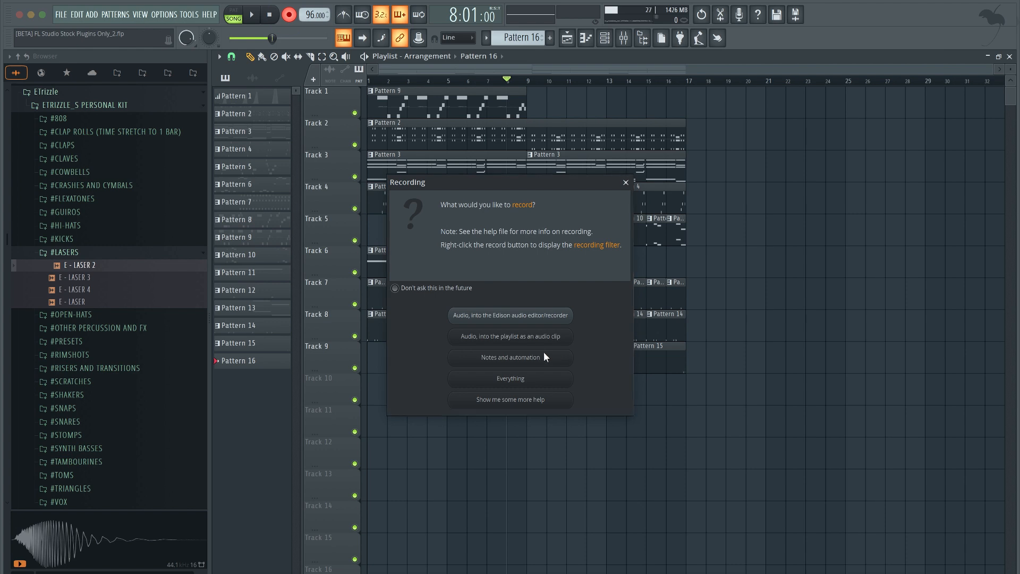
left_click(544, 352)
left_click(606, 40)
right_click(596, 456)
key("super+s")
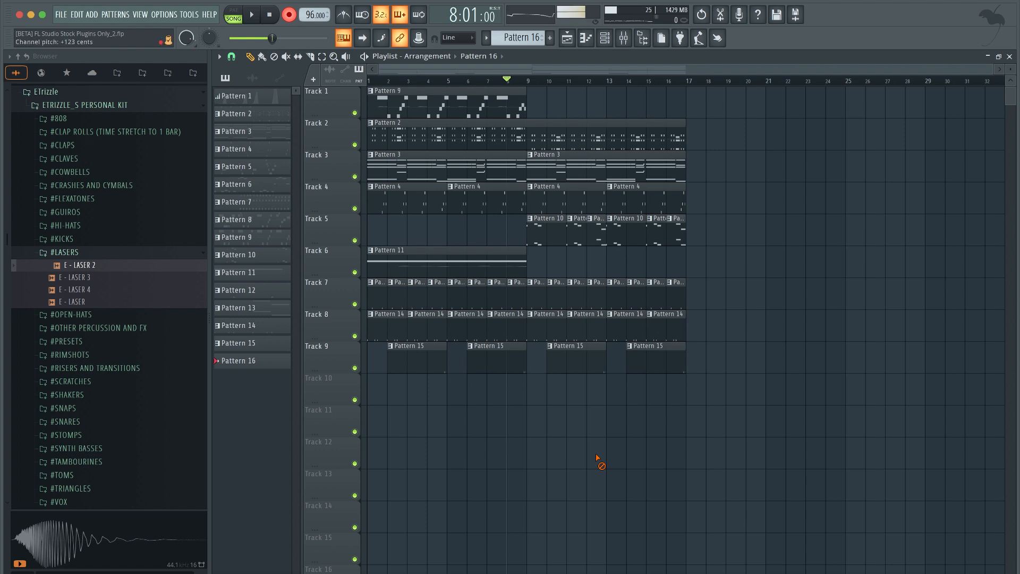
key("space")
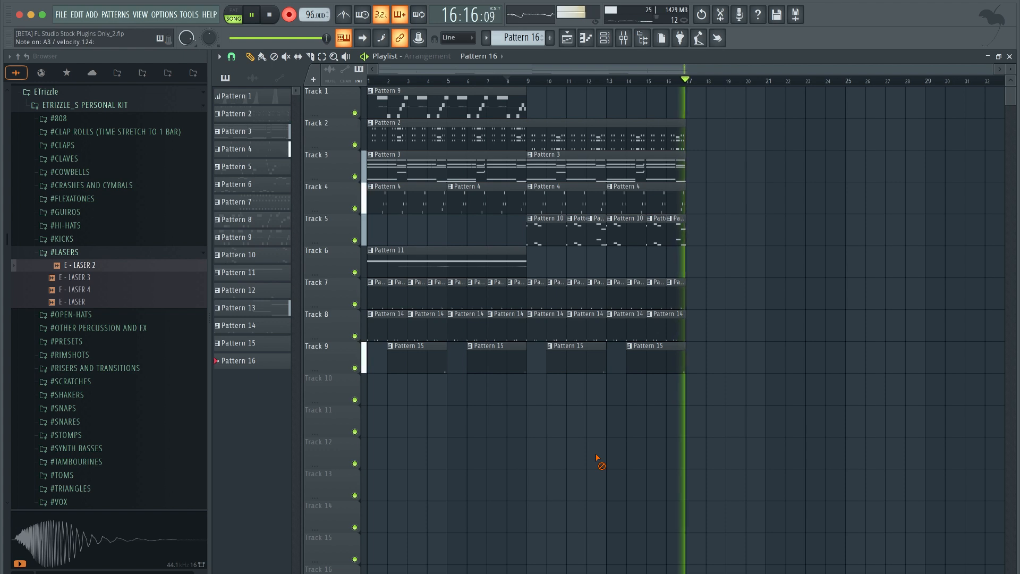
key("space")
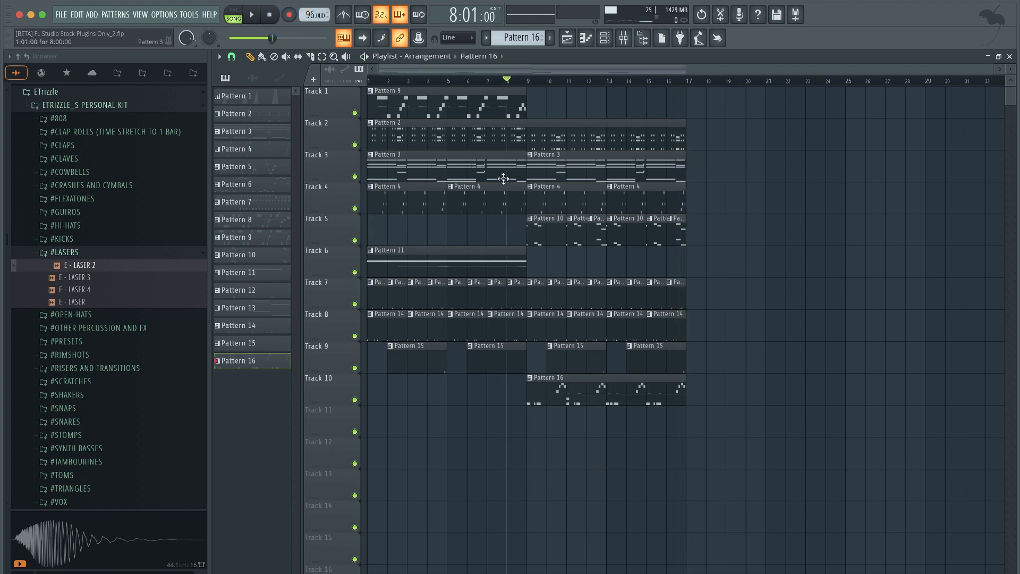
- Play back the recorded part from bar 8, save the project and open the Pattern 16 clip's notes in the piano roll
key("space")
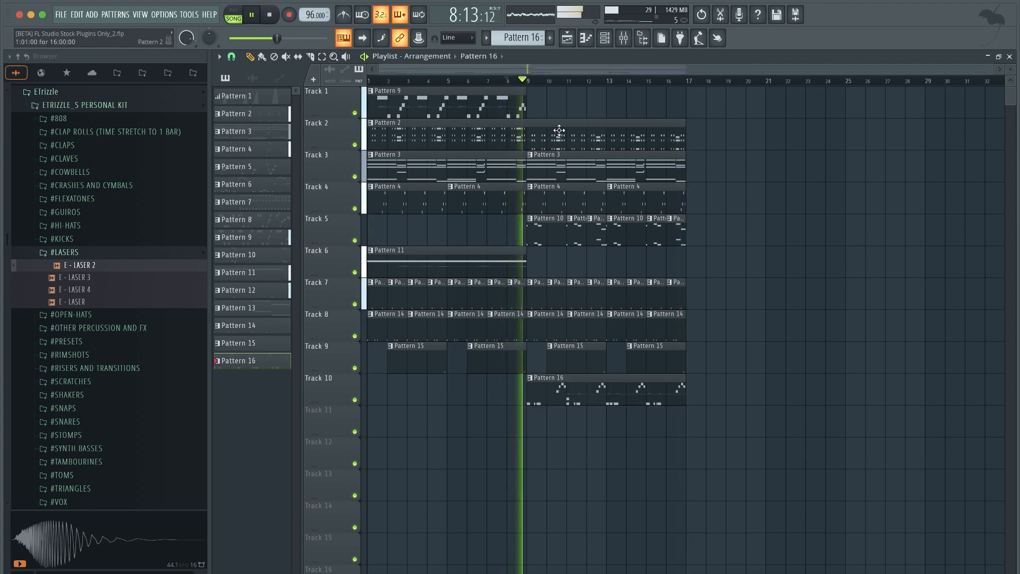
key("super+s")
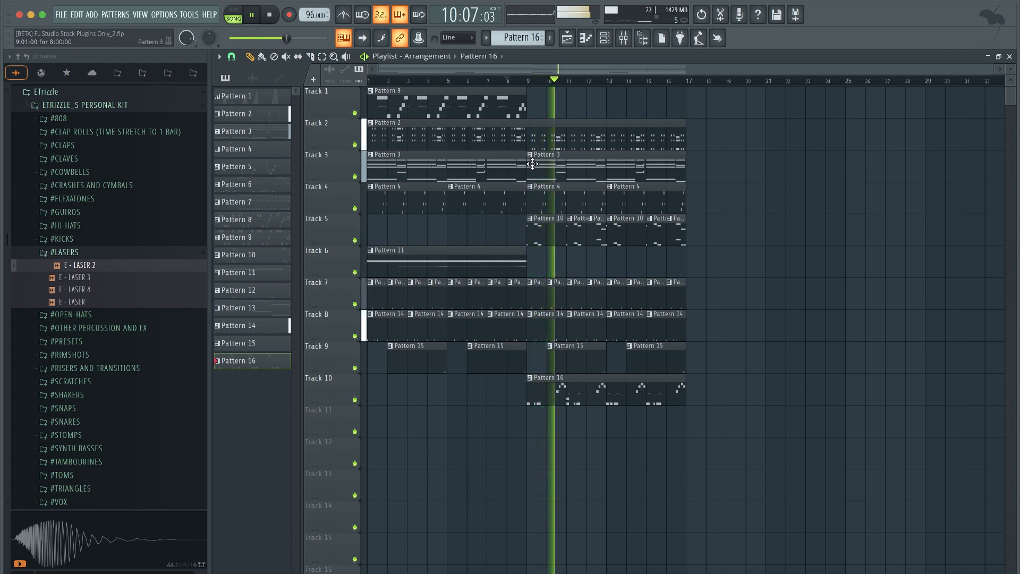
double_click(550, 395)
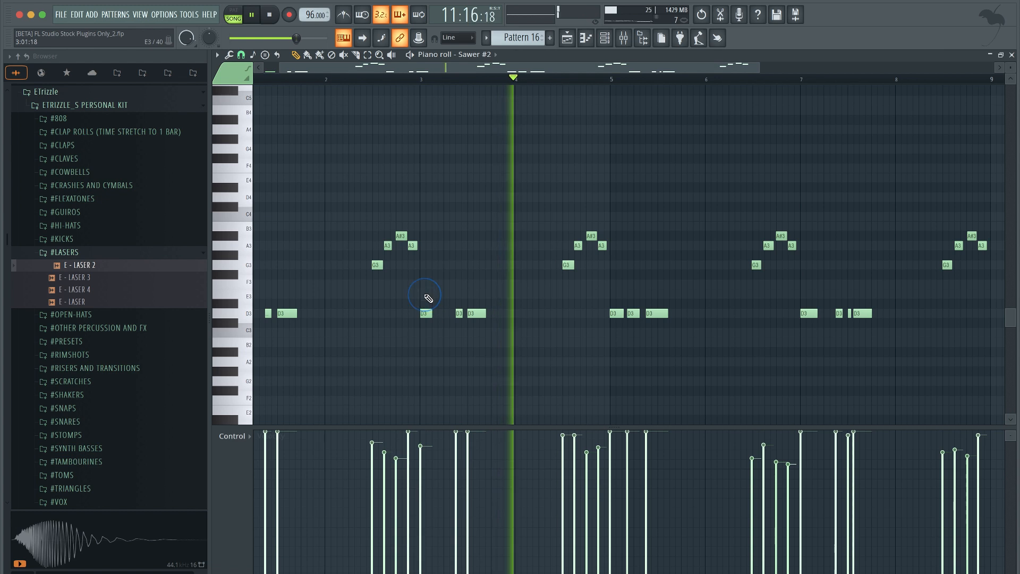
key("super+s")
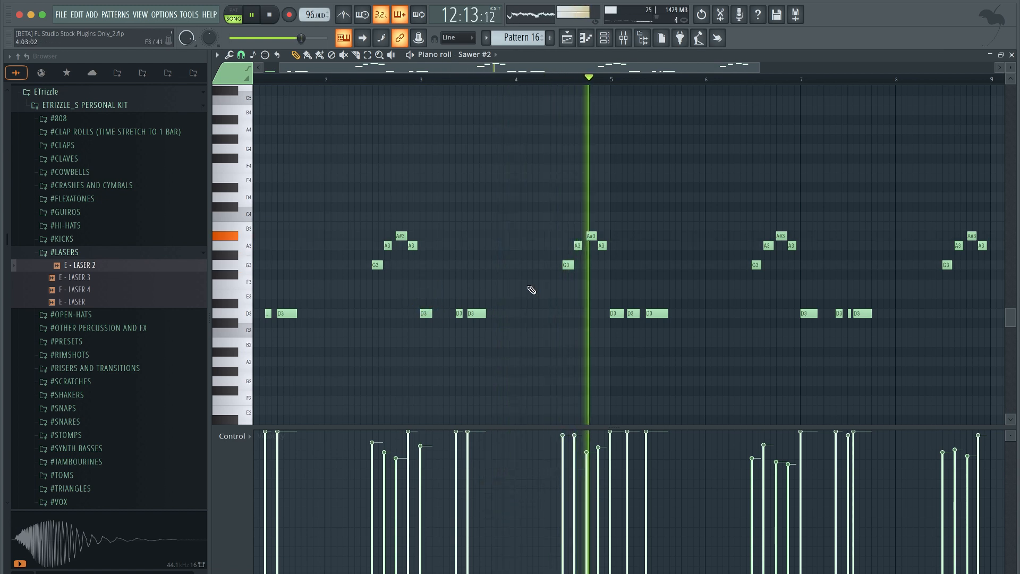
- Adjust the end of the G3 note late in bar 4 of the Sawer #2 part without snapping, and stop playback
scroll(588, 282, "up", 5)
left_click_drag(556, 265, 556, 265)
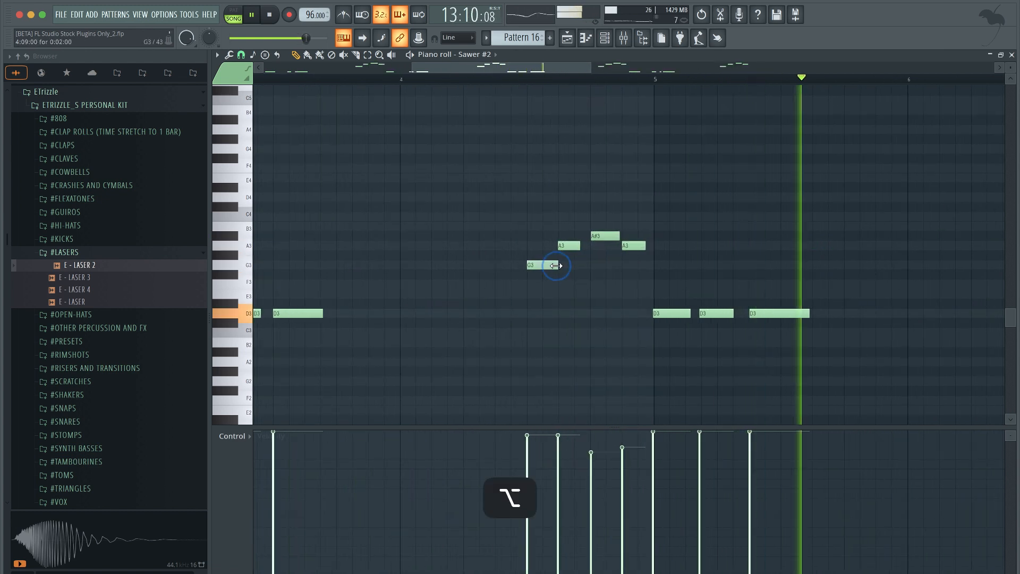
key("space")
scroll(691, 318, "down", 4)
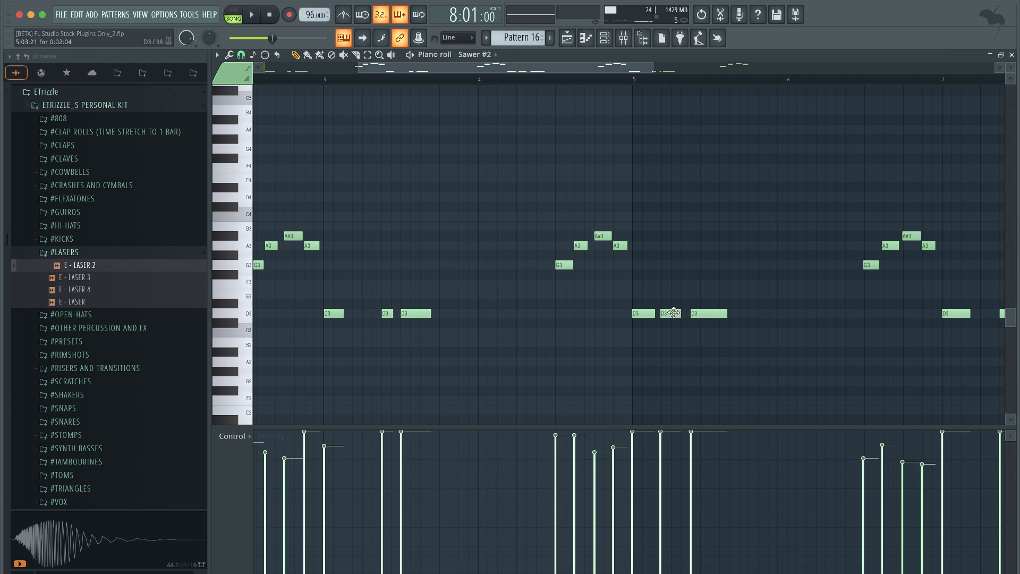
- Move the second and third D3 notes in bar 5 later in the bar, play the passage back and save
left_click(625, 80)
key("space")
key("space")
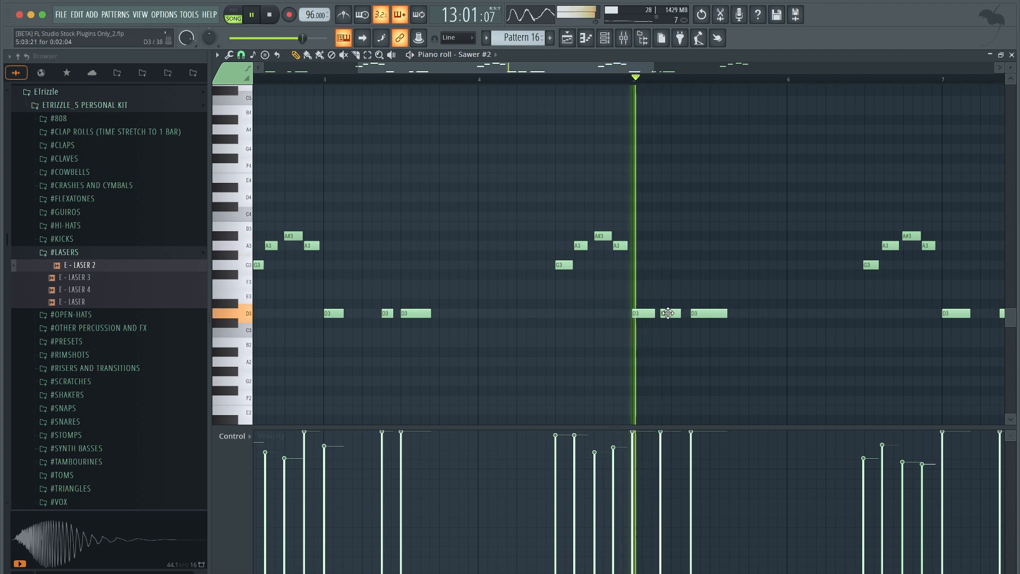
left_click_drag(670, 313, 722, 313)
key("space")
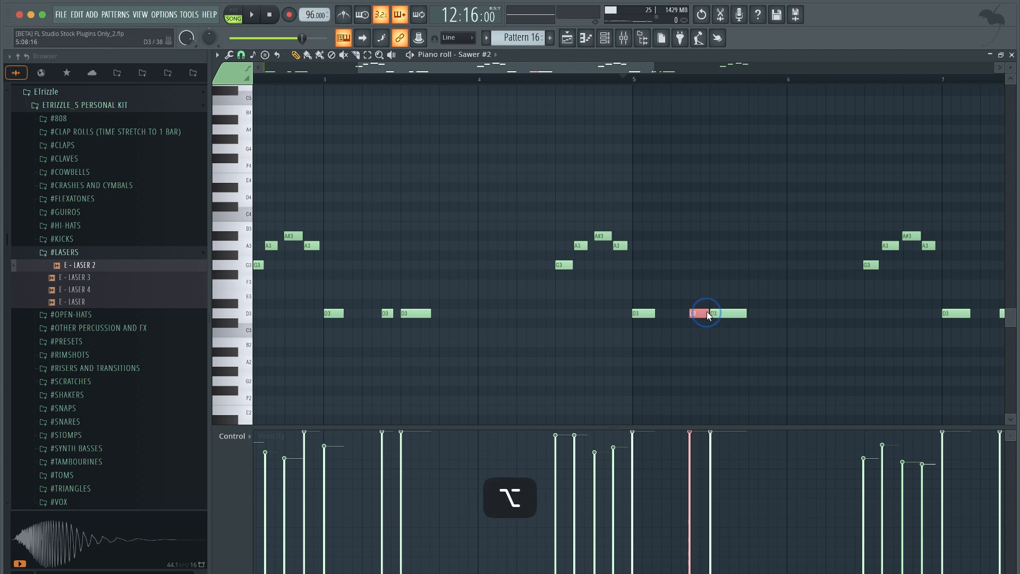
key("space")
key("super+s")
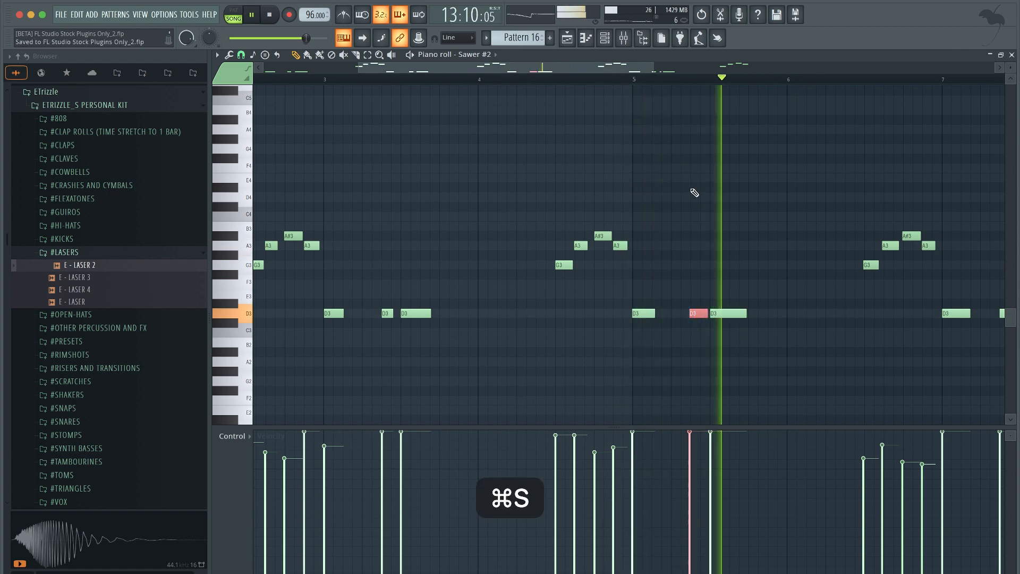
- Hide the browser, check the remaining Sawer #2 notes around bar 7, return to the playlist and save
left_click(658, 42)
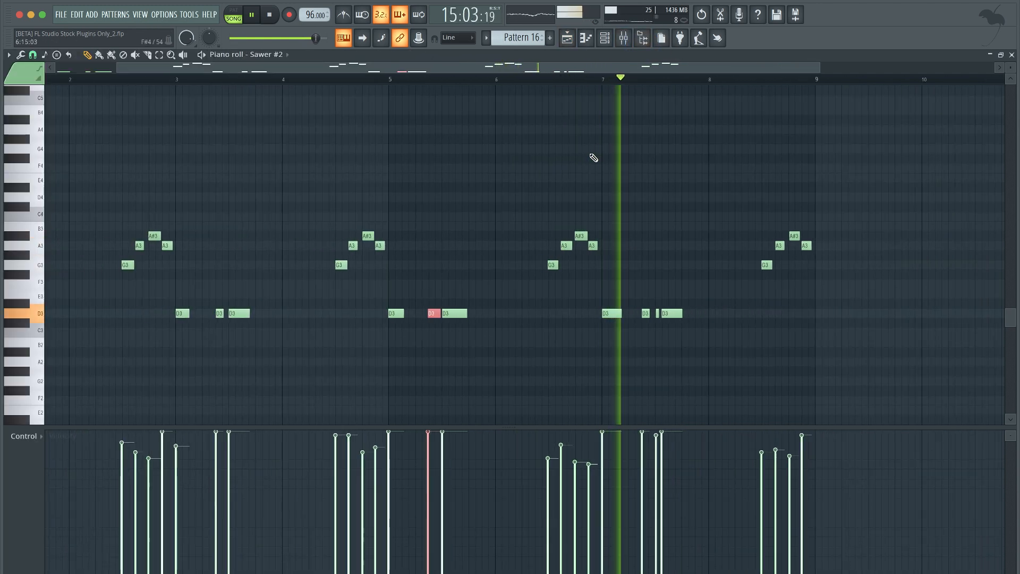
scroll(591, 154, "right", 2)
scroll(581, 279, "up", 3)
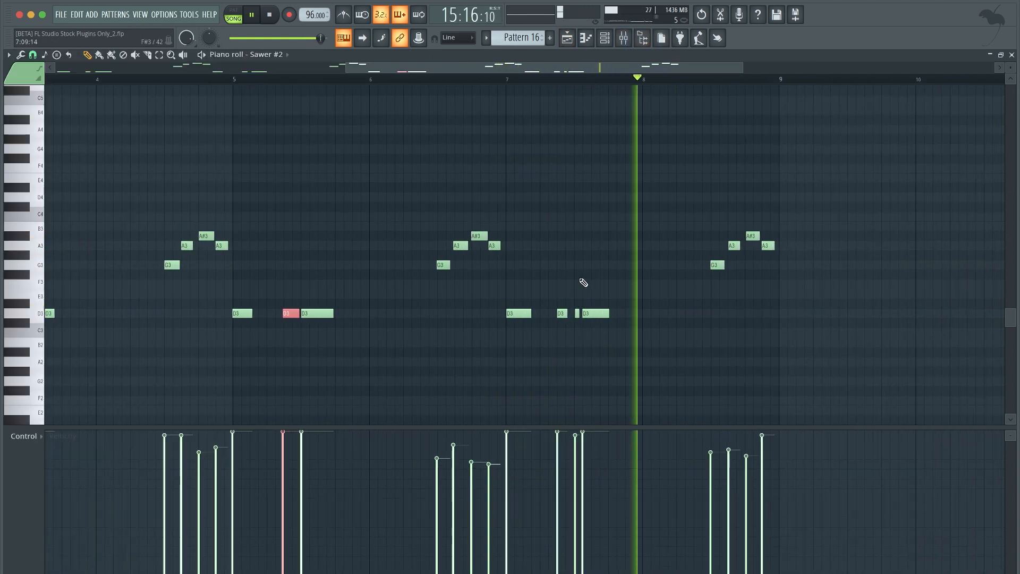
scroll(584, 282, "up", 3)
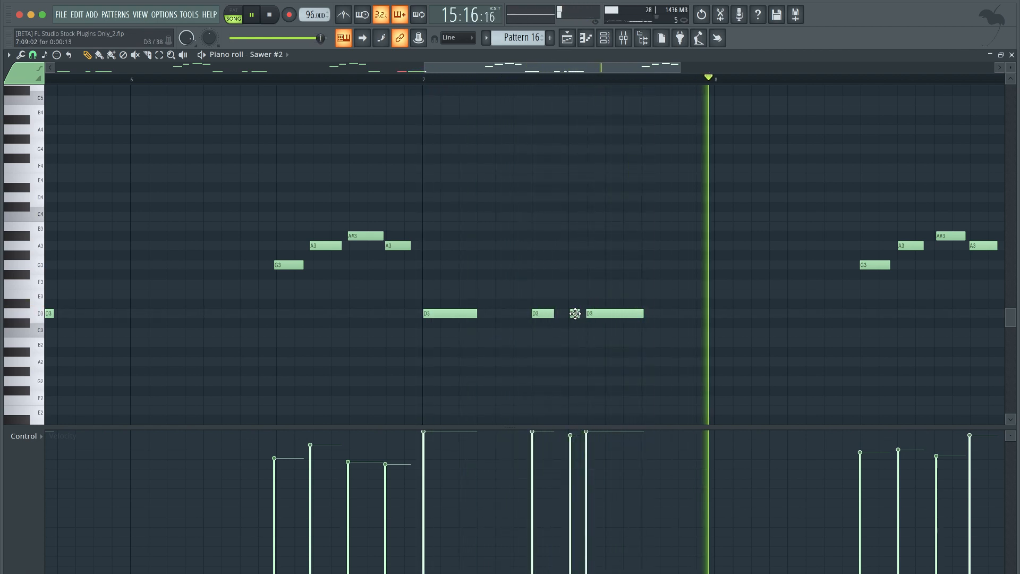
scroll(823, 234, "down", 3)
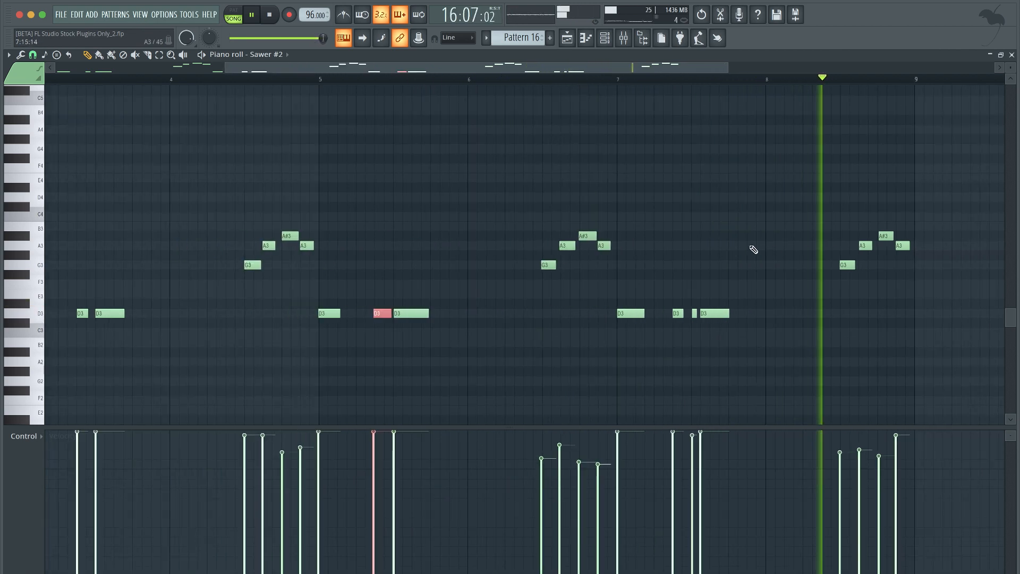
left_click(1012, 55)
key("super+s")
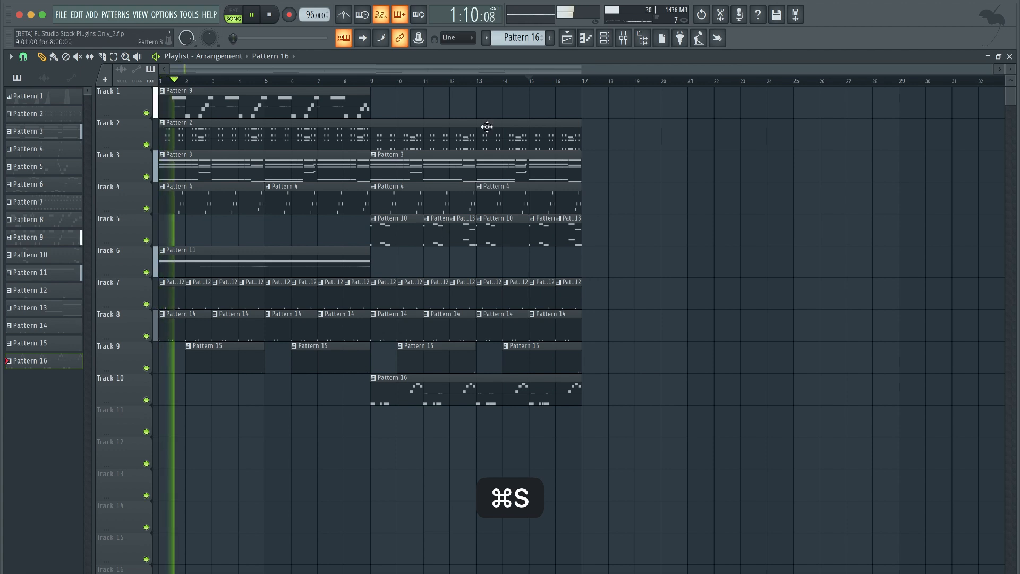
- Create a new empty pattern with the channel rack open and save the project
key("F6")
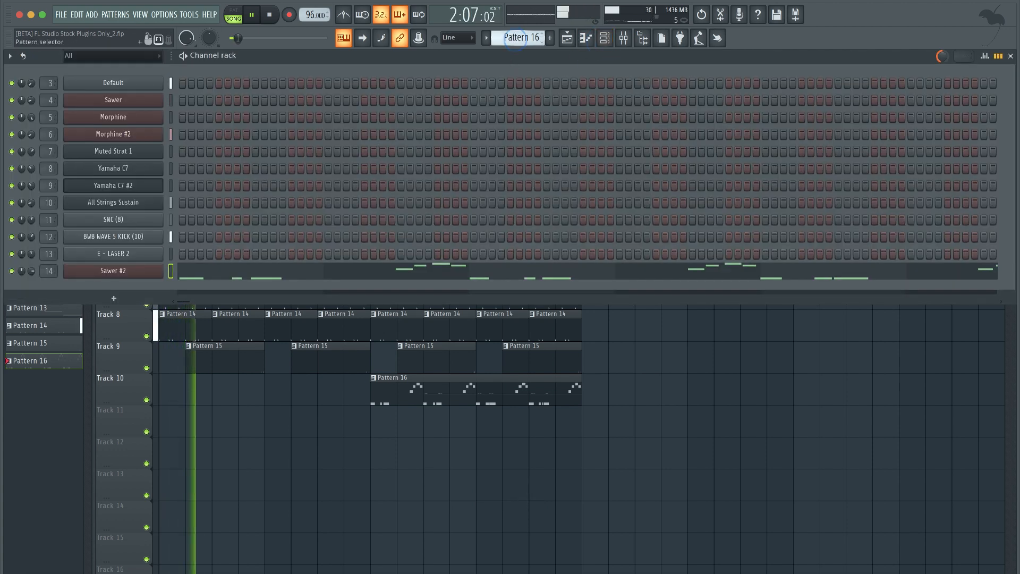
left_click_drag(522, 41, 522, 37)
key("super+s")
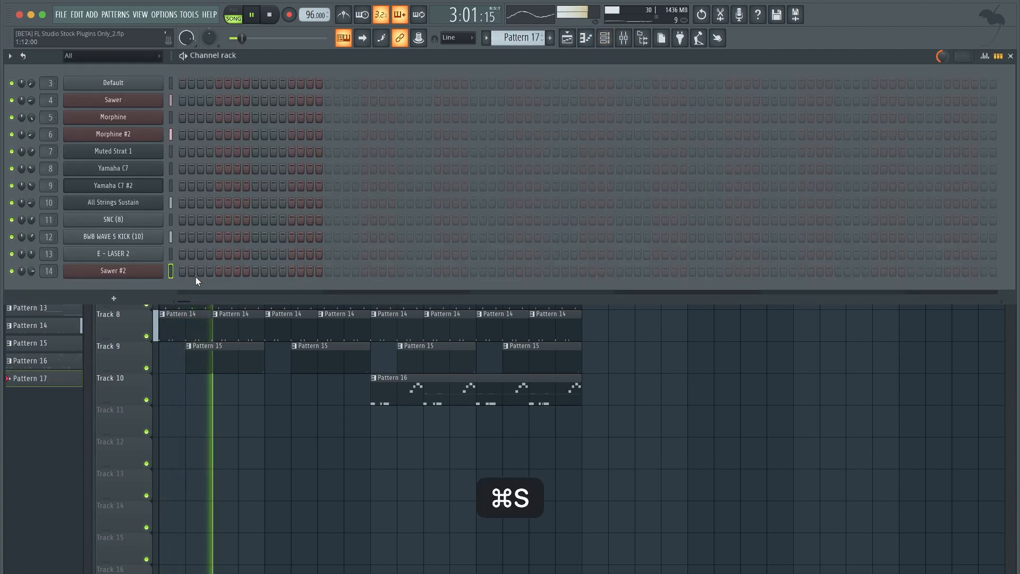
- Add an FL Keys instrument channel and replace it with FLEX
left_click(131, 301)
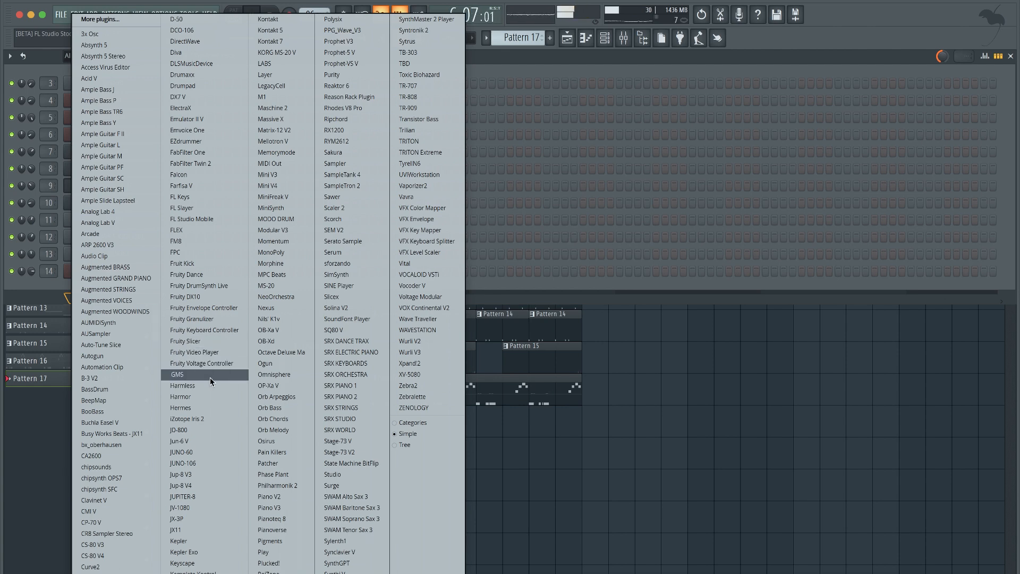
left_click(209, 198)
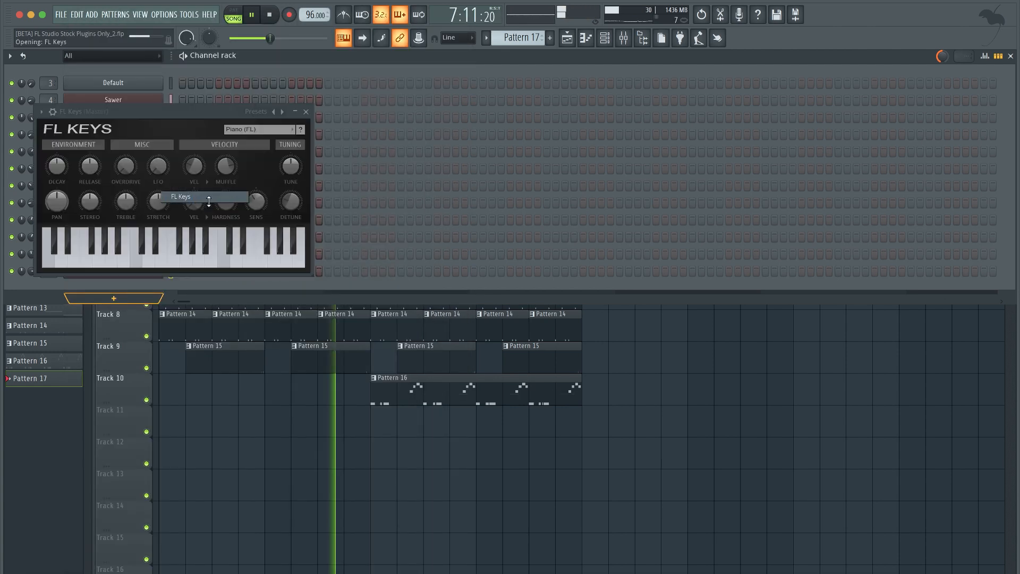
right_click(149, 292)
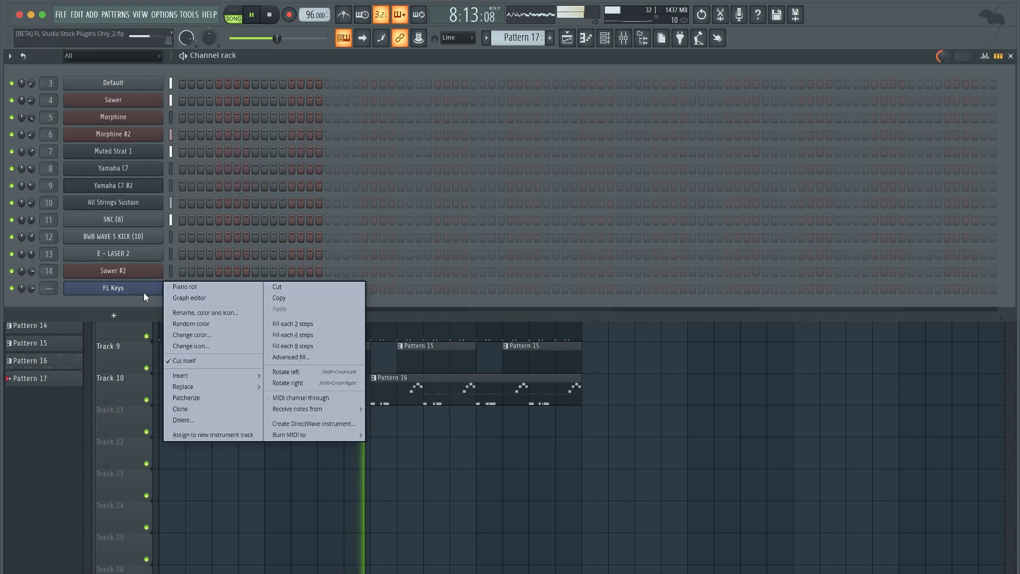
mouse_move(223, 387)
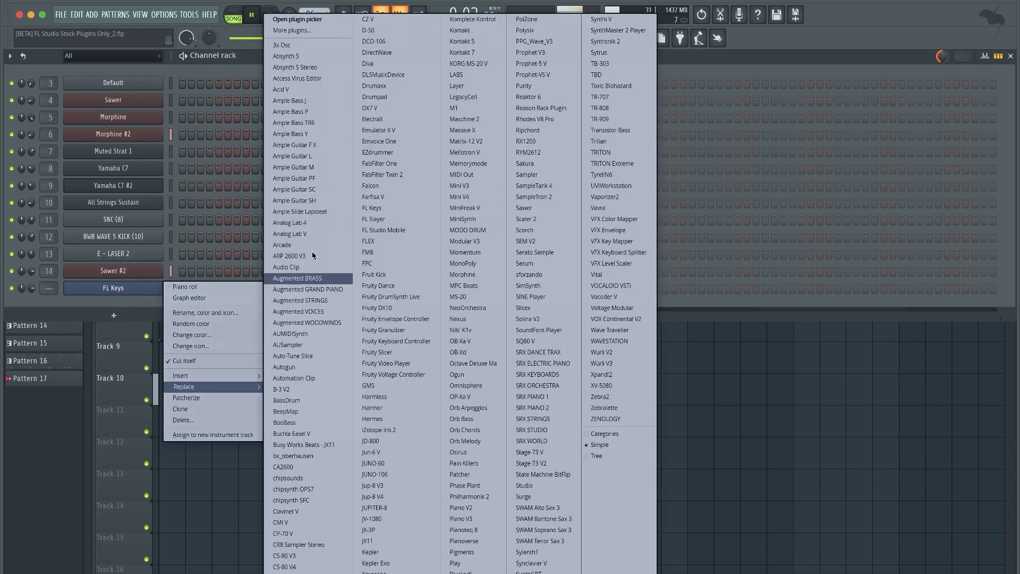
left_click(405, 243)
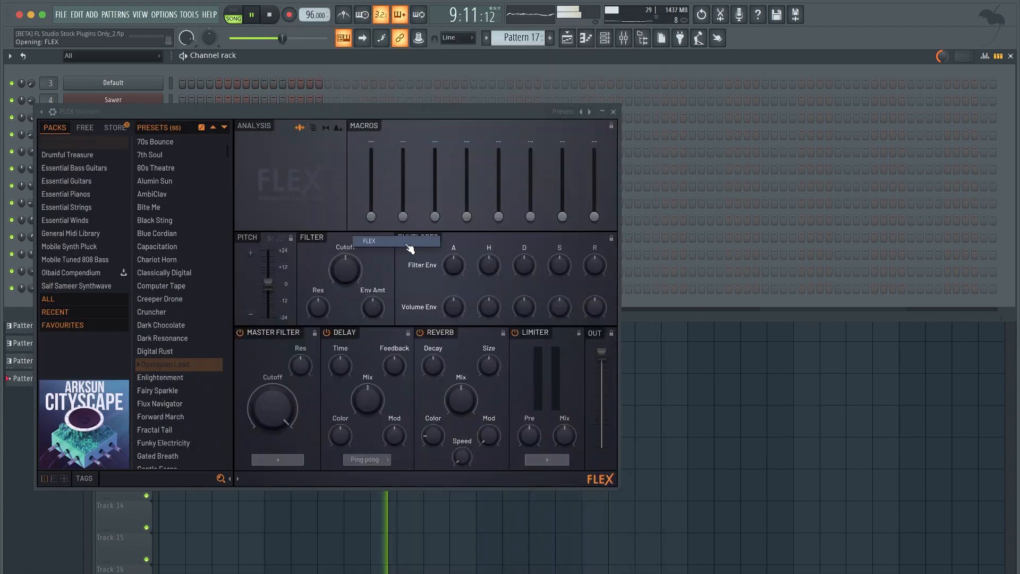
- Load the Ace Nylon Lite preset from the Essential Guitars pack in FLEX, save and close the plugin
left_click(91, 183)
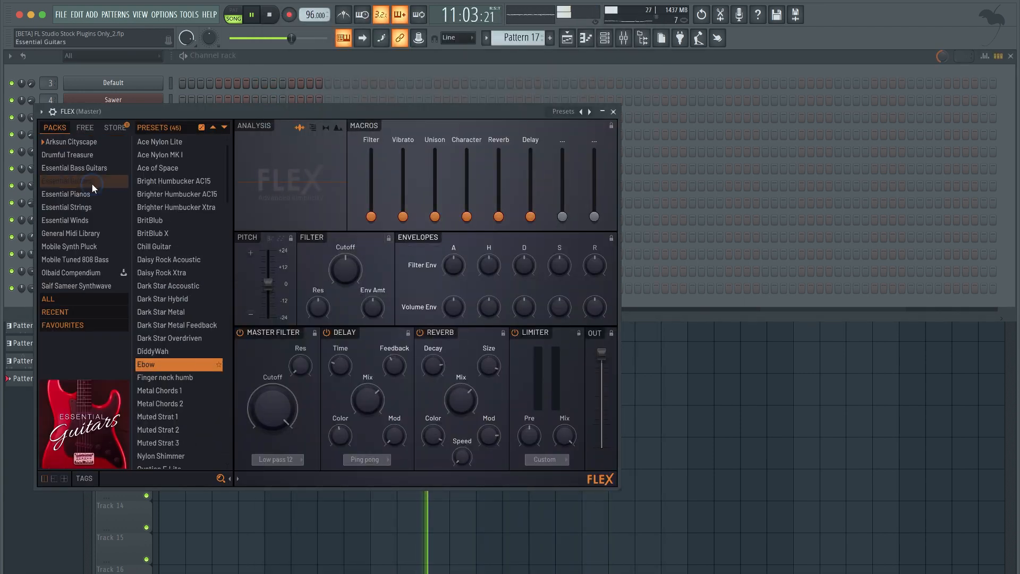
scroll(174, 346, "down", 2)
scroll(174, 347, "down", 7)
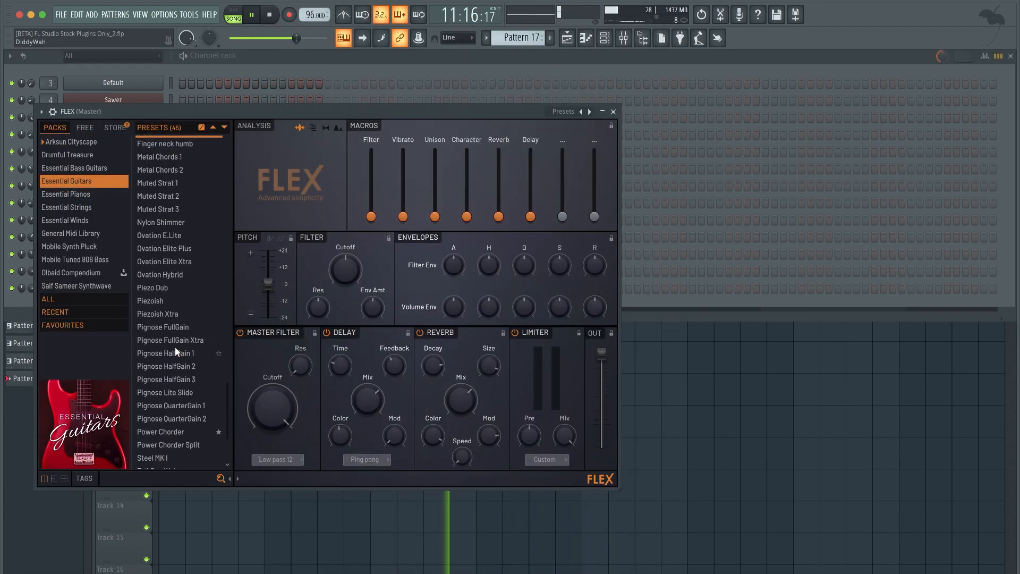
scroll(184, 307, "up", 10)
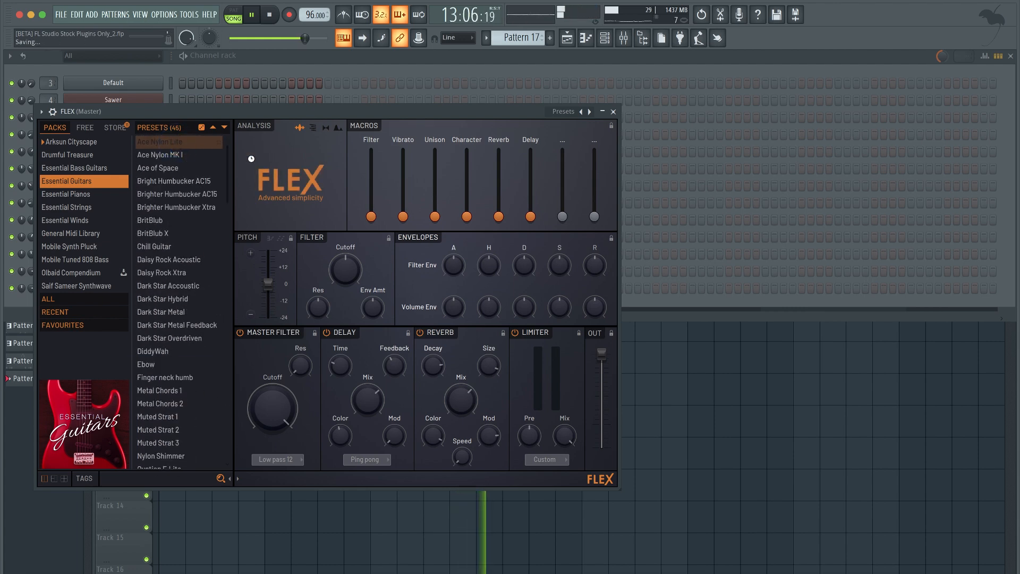
left_click(614, 112)
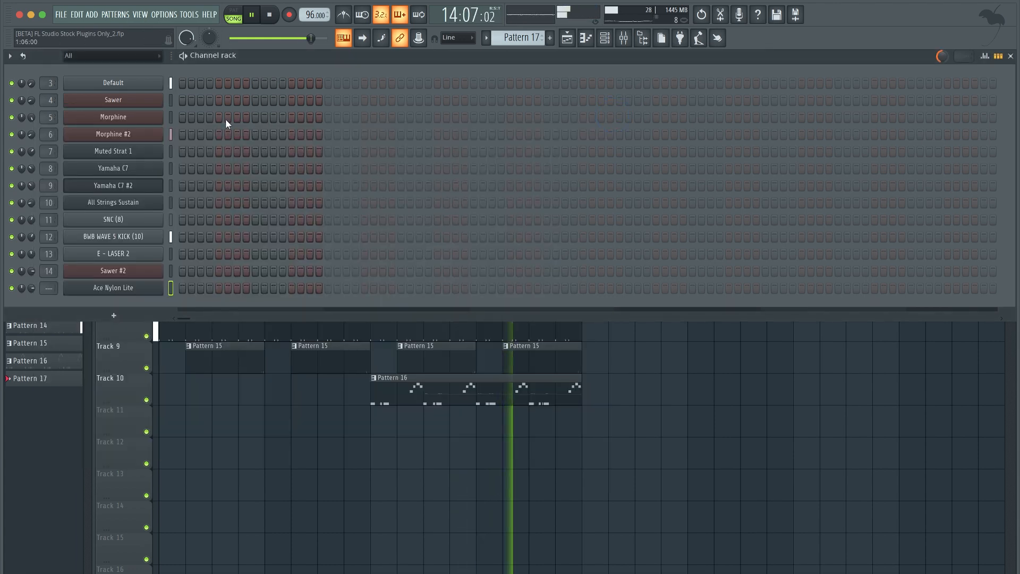
- Check the Muted Strat 1 channel's time settings and route the Ace Nylon Lite channel to mixer track 15
left_click(134, 154)
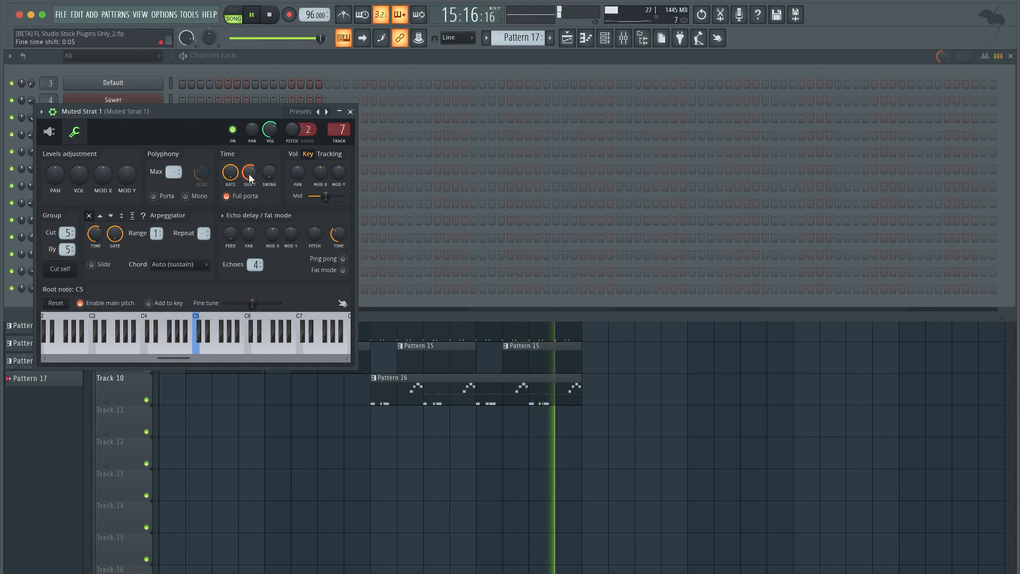
left_click(351, 112)
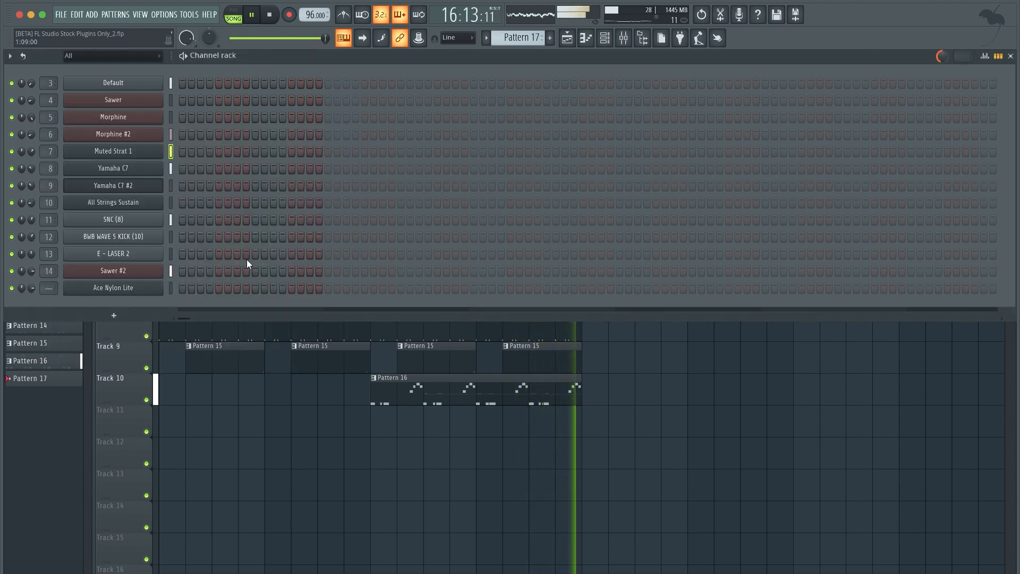
left_click(171, 289)
key("super+l")
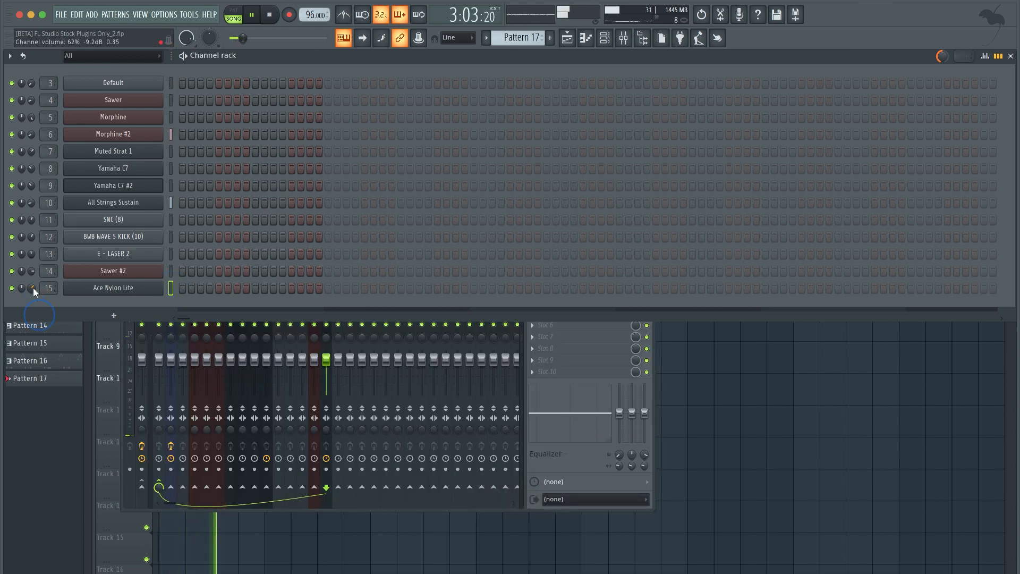
- Review the Ace Nylon Lite settings in FLEX, close the plugin and save the project
left_click(125, 292)
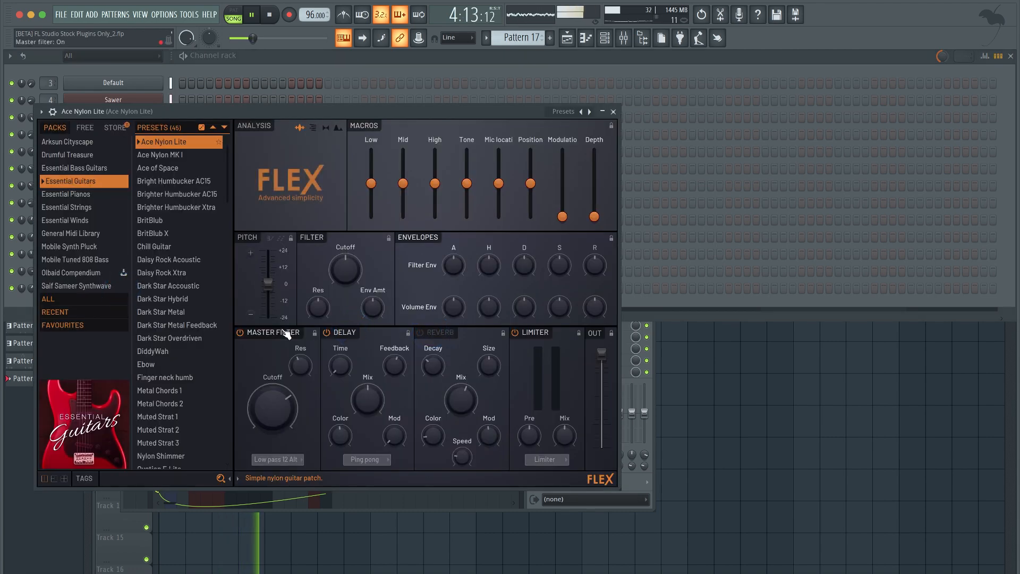
left_click(614, 112)
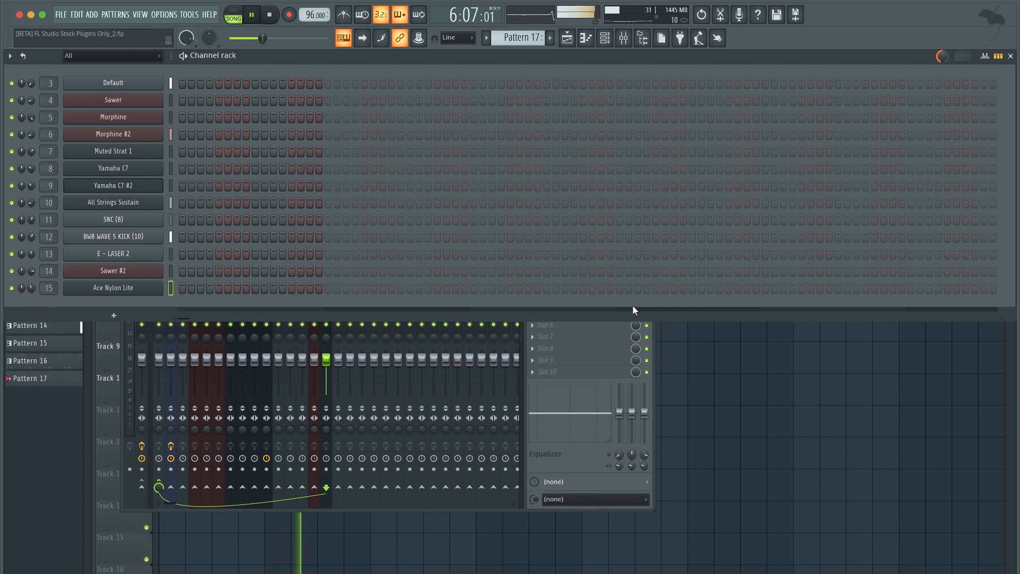
right_click(733, 377)
key("super+s")
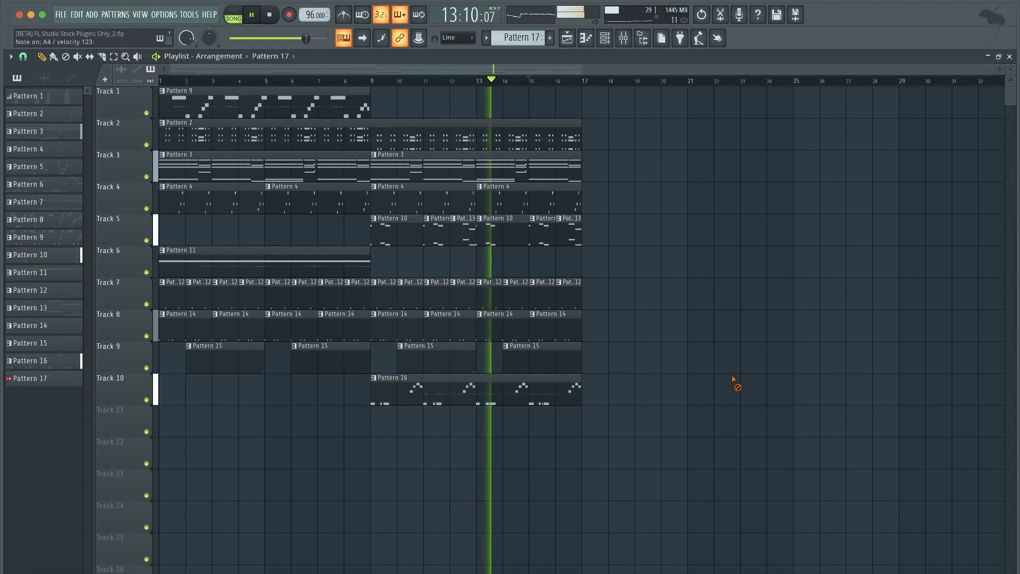
- Arm recording and record the Ace Nylon Lite guitar part into Pattern 17, starting playback from bar 8
key("space")
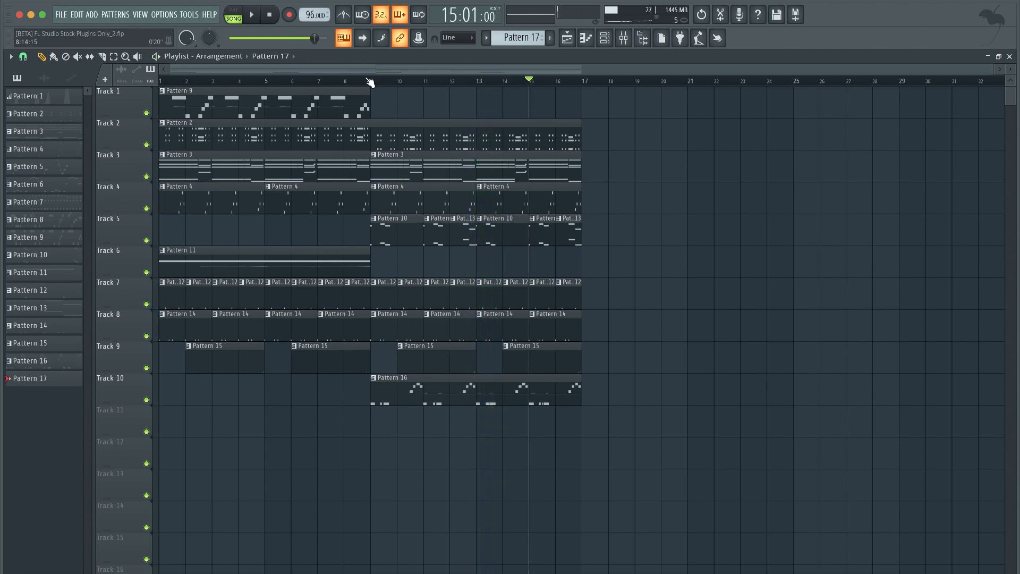
left_click(605, 38)
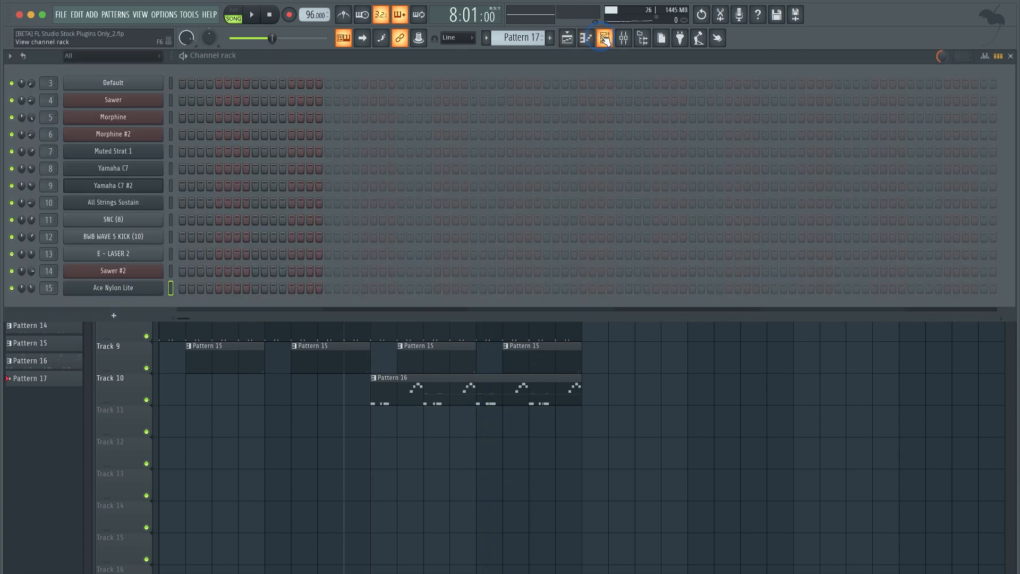
left_click(288, 16)
left_click(503, 357)
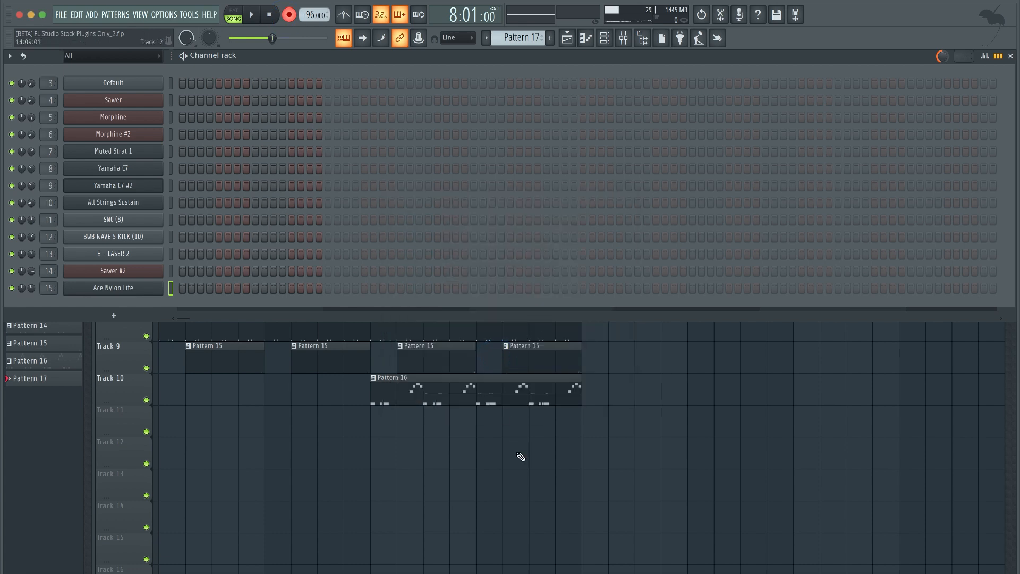
key("F6")
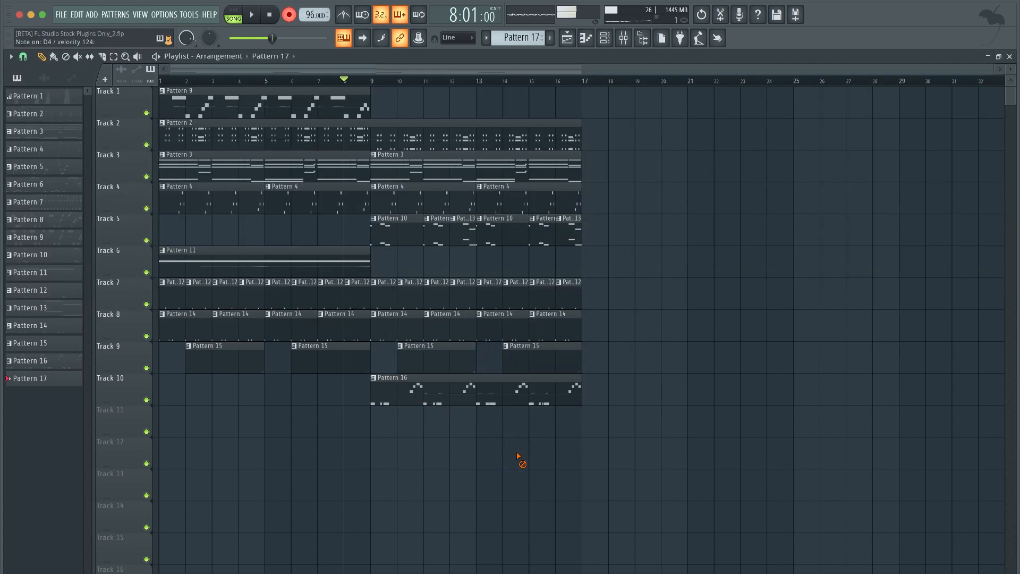
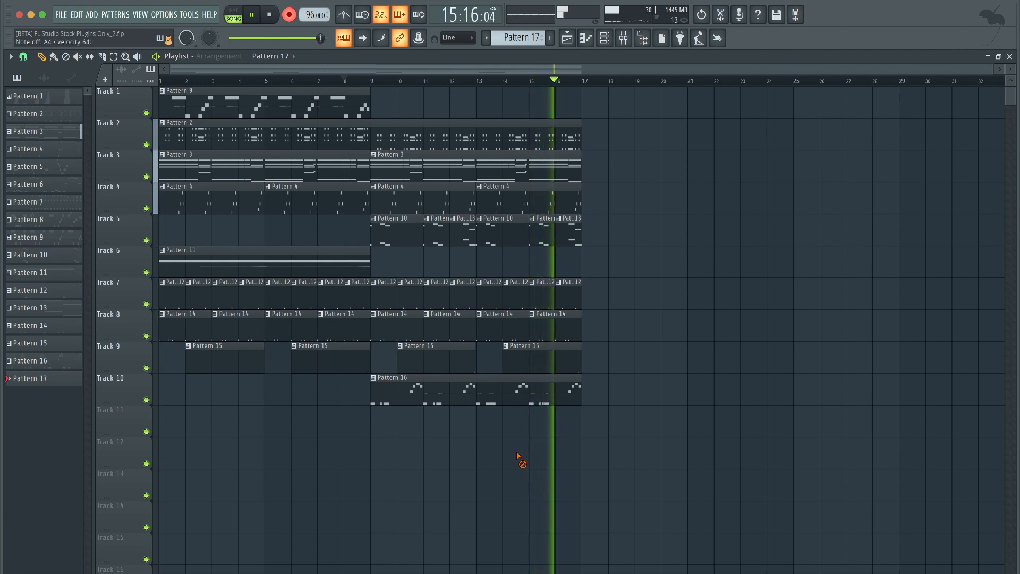
key("space")
- Shorten the Pattern 17 clip on Track 11 to four bars, save the project and duplicate the clip so it continues from bar 13
key("space")
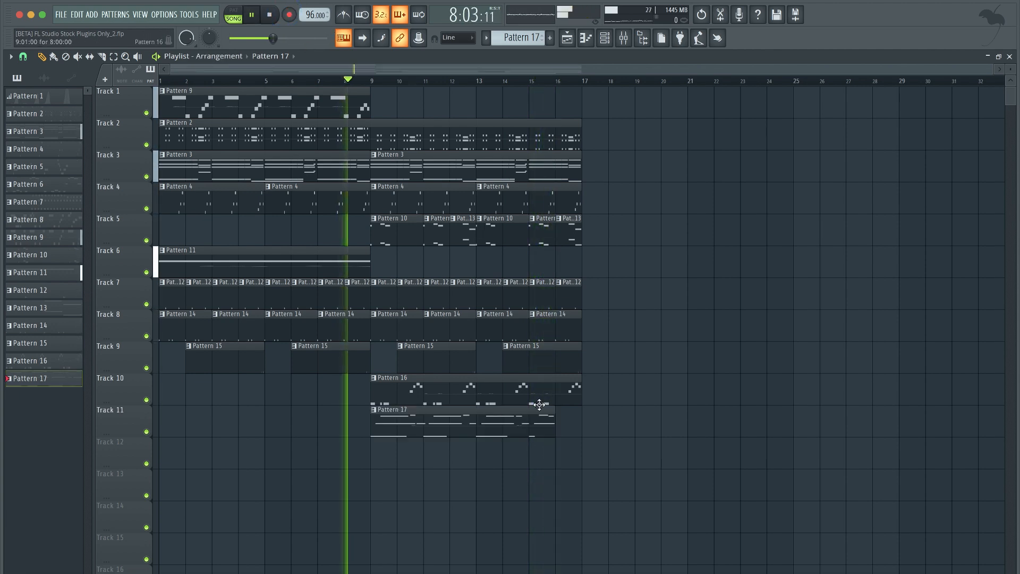
left_click_drag(553, 419, 476, 420)
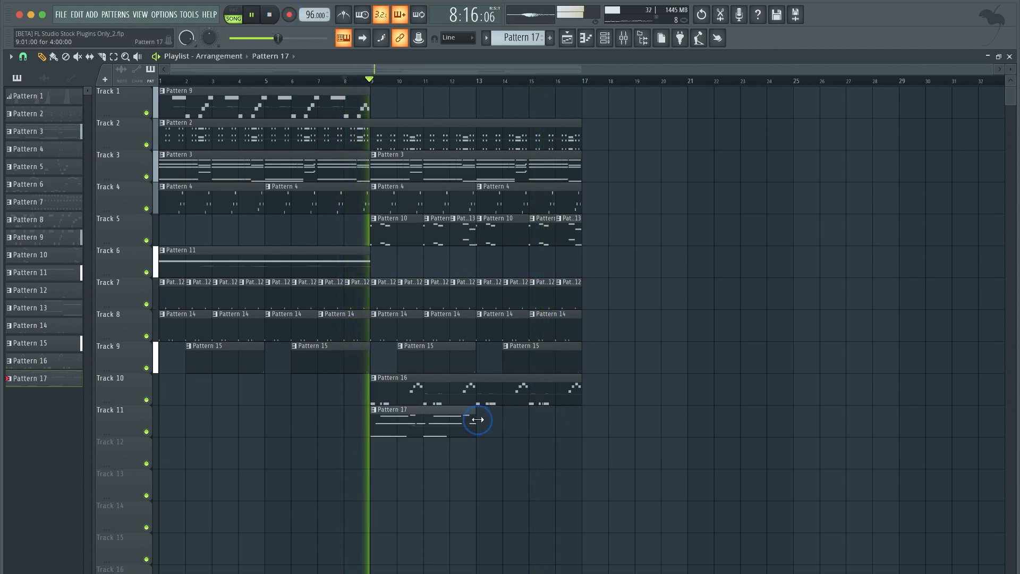
left_click(605, 39)
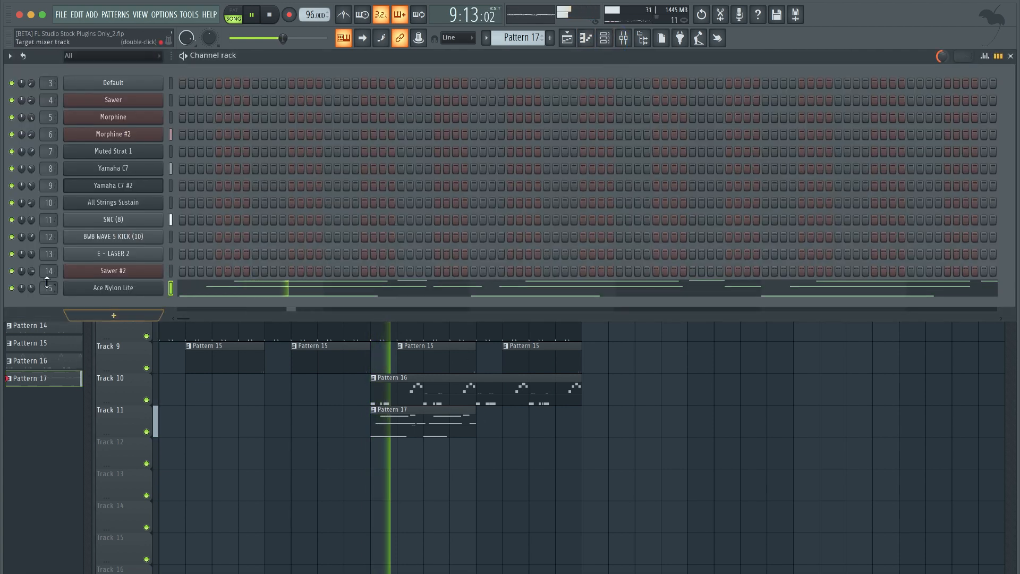
right_click(281, 428)
key("super+s")
left_click(423, 423, "super")
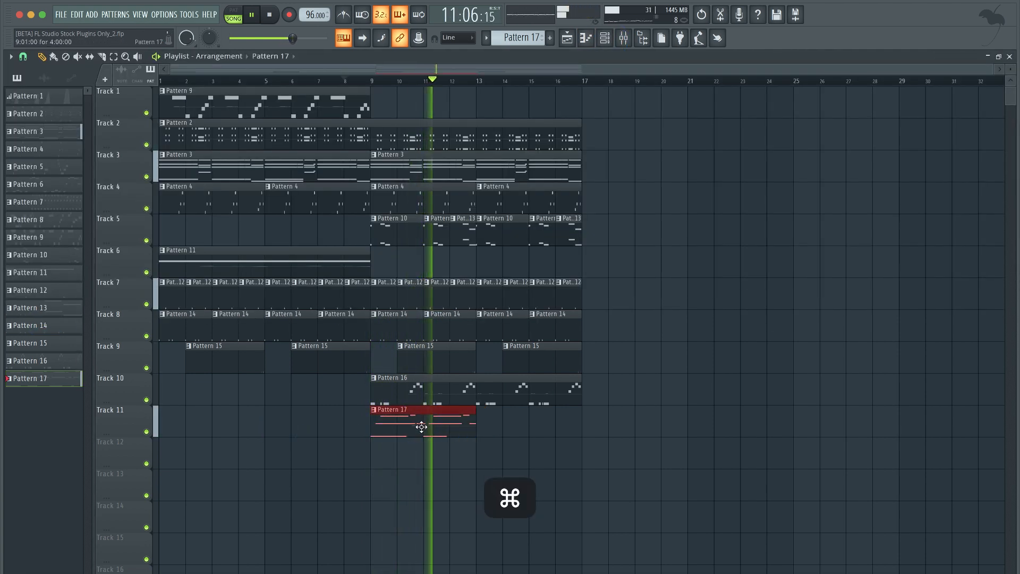
key("super+b")
left_click(625, 201, "super")
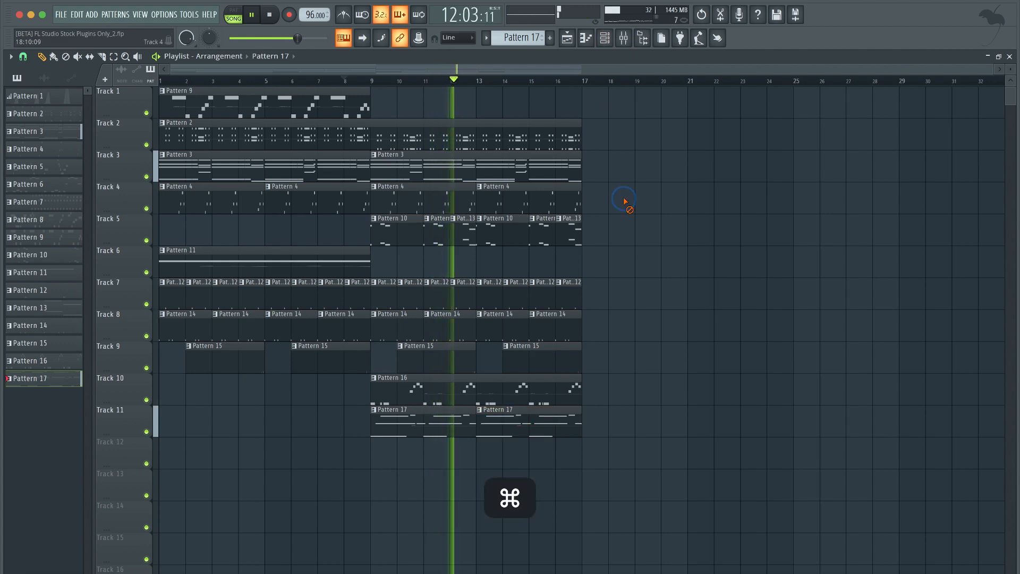
- Load the E - HI-HAT 1 sample from the #HI-HATS folder as a new channel and route it to mixer track 16
left_click(644, 39)
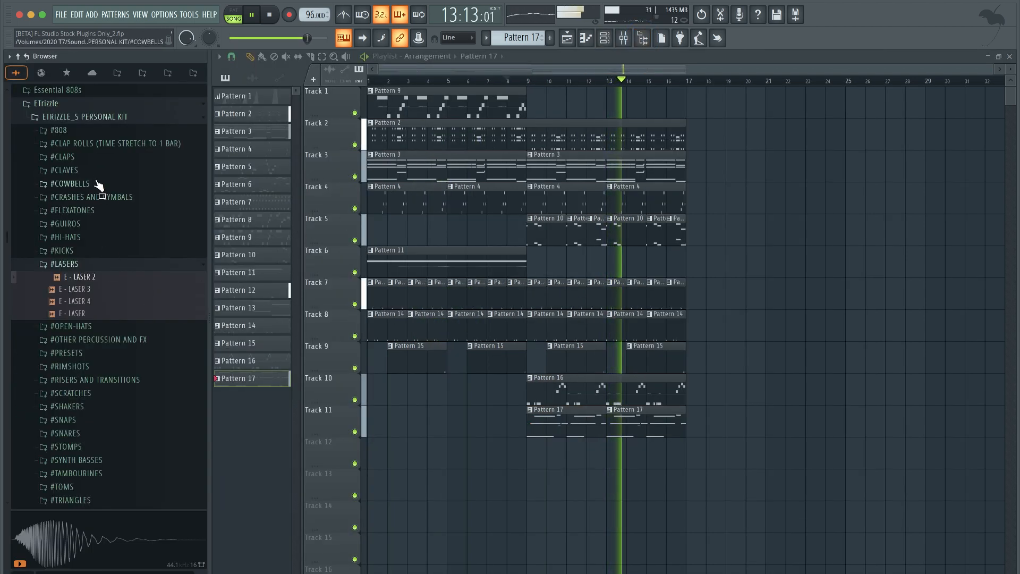
left_click(91, 240)
left_click(91, 249)
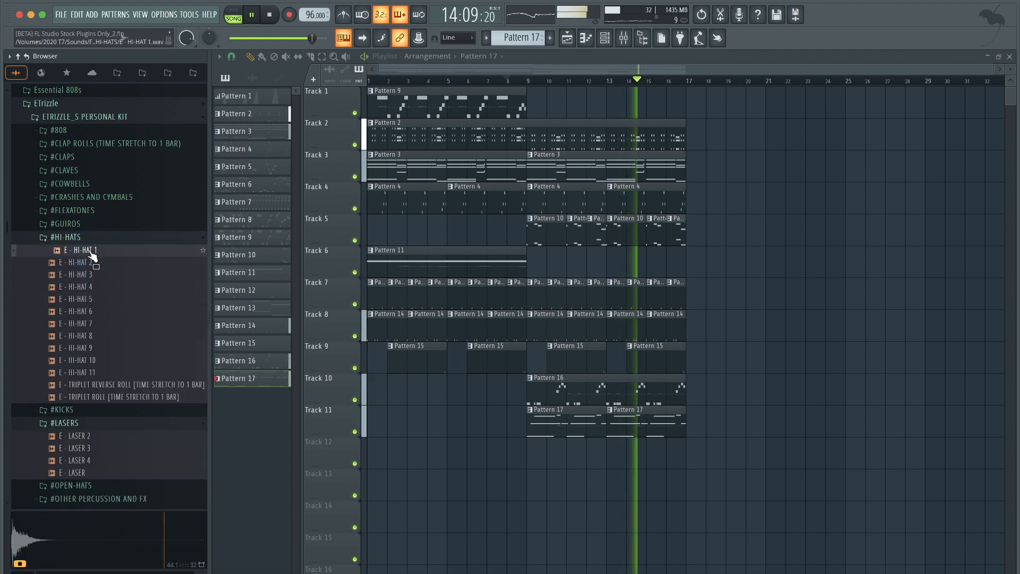
right_click(93, 254)
left_click(95, 256)
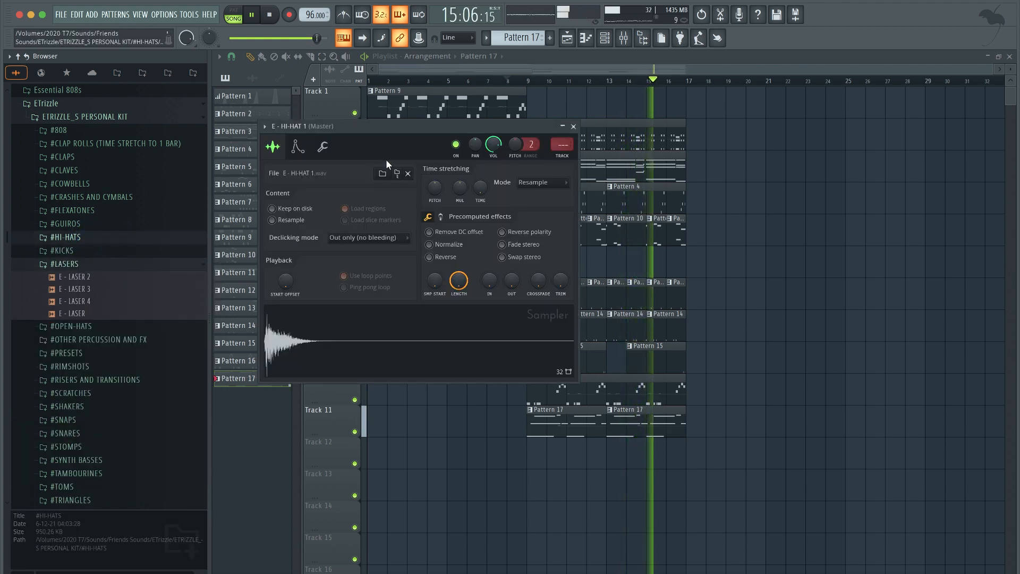
key("super+l")
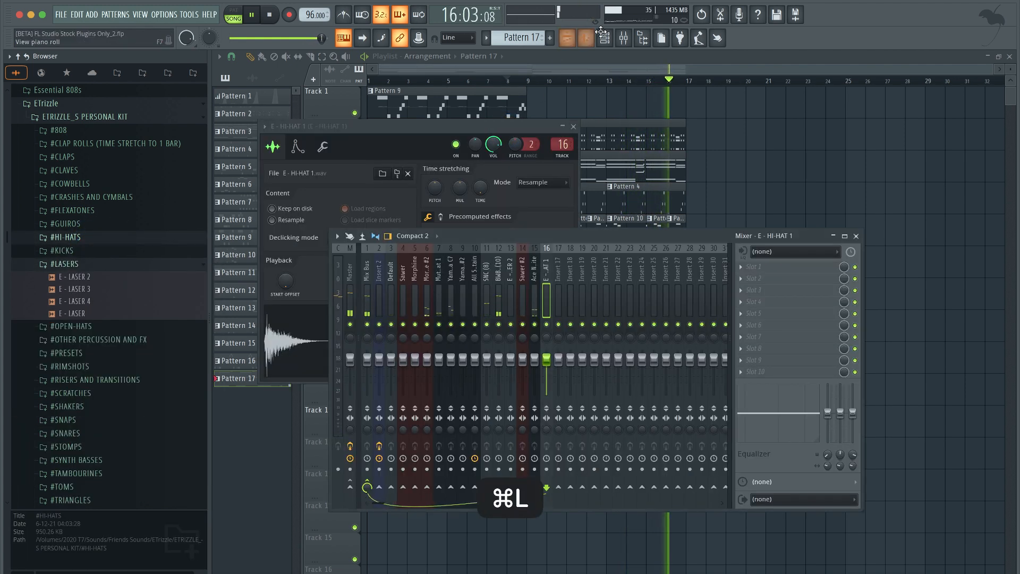
- Create the next empty pattern, Pattern 18, and save the project
key("F6")
left_click(589, 45)
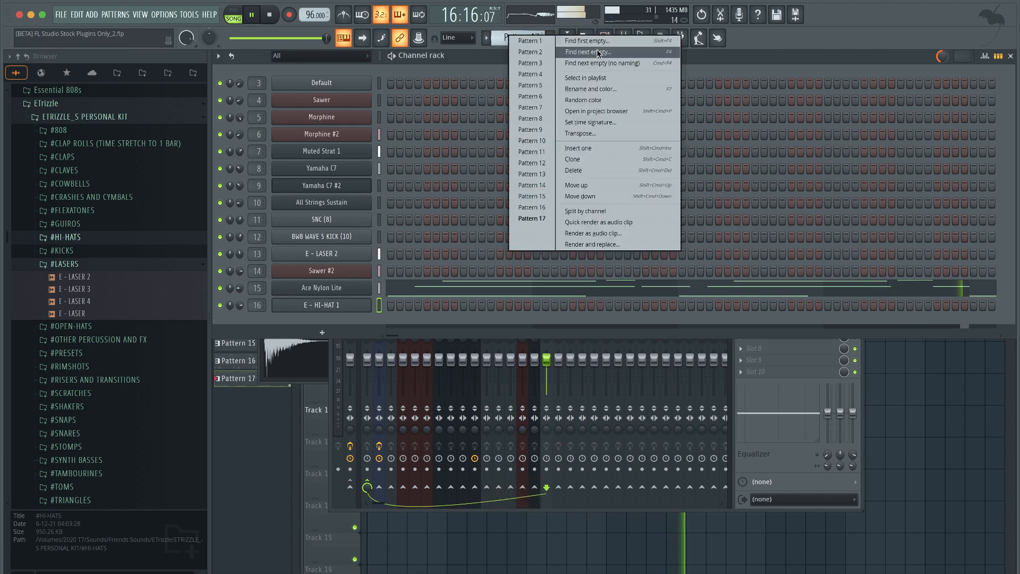
left_click(598, 43)
key("Return")
key("F5")
key("super+s")
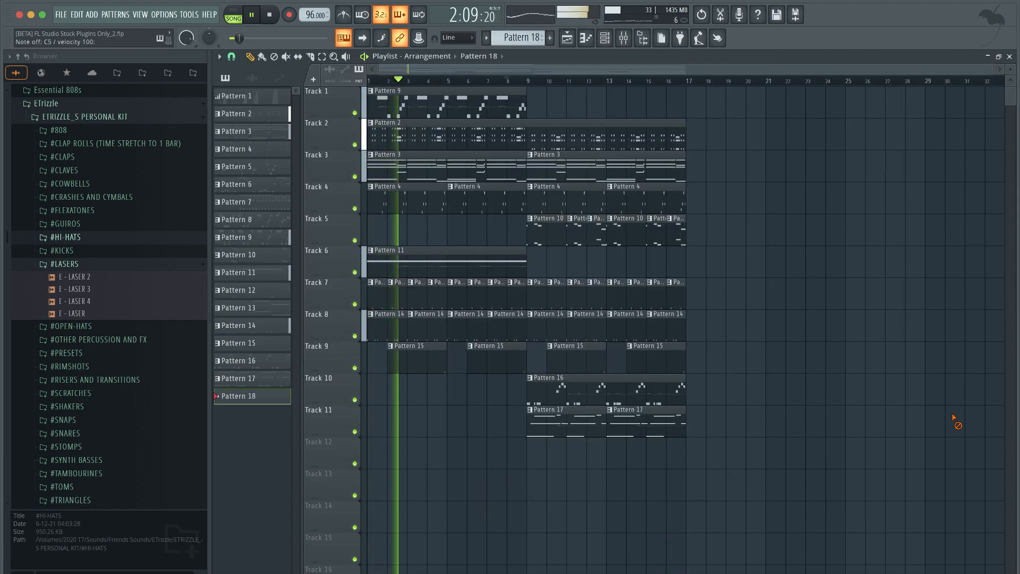
- Lower the E - HI-HAT 1 channel volume to 25% and fill each 2 steps of it in Pattern 18
left_click(609, 43)
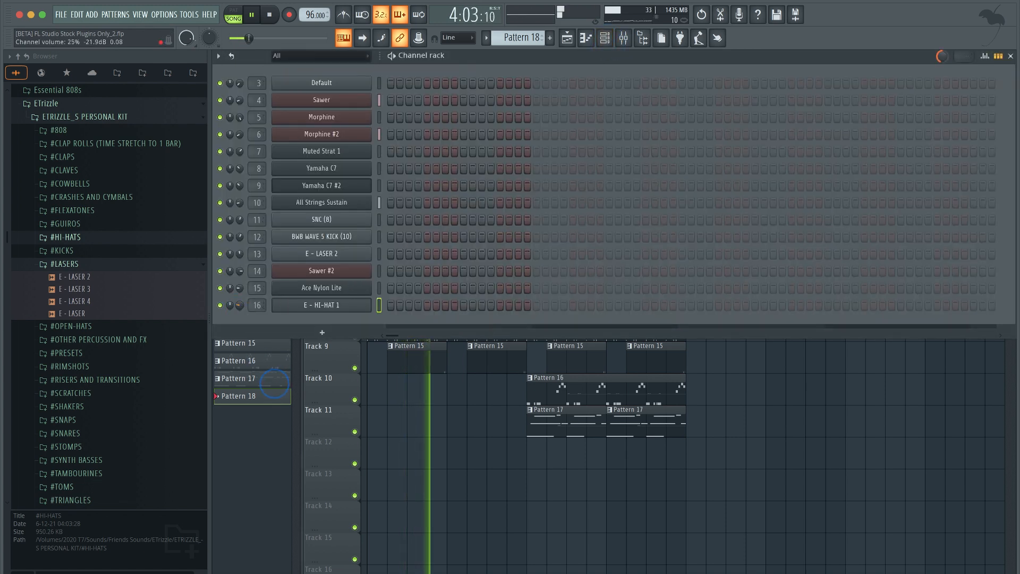
right_click(363, 307)
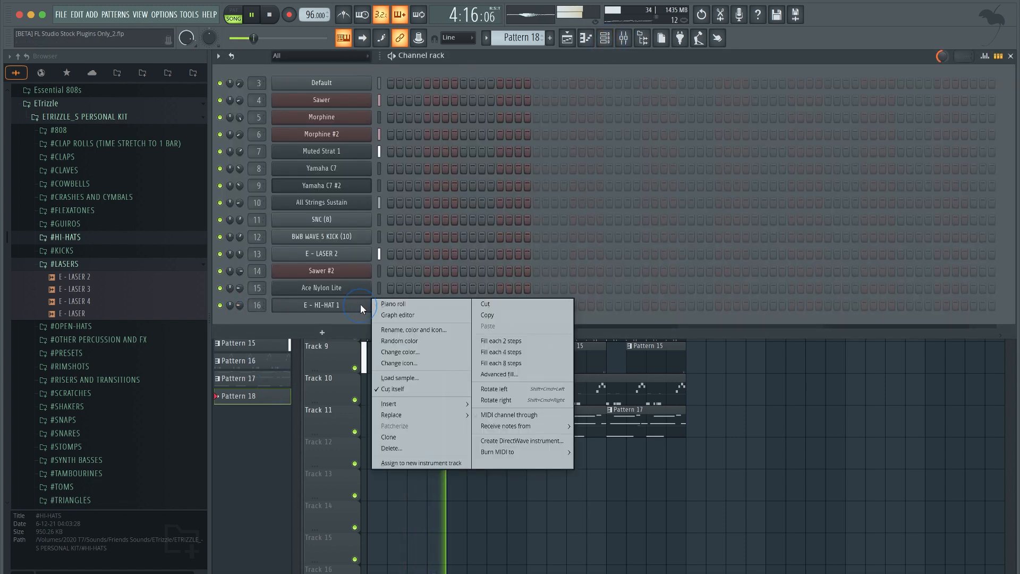
left_click(495, 343)
- Turn the swing amount of the E - HI-HAT 1 channel all the way down and close its settings
left_click(351, 312)
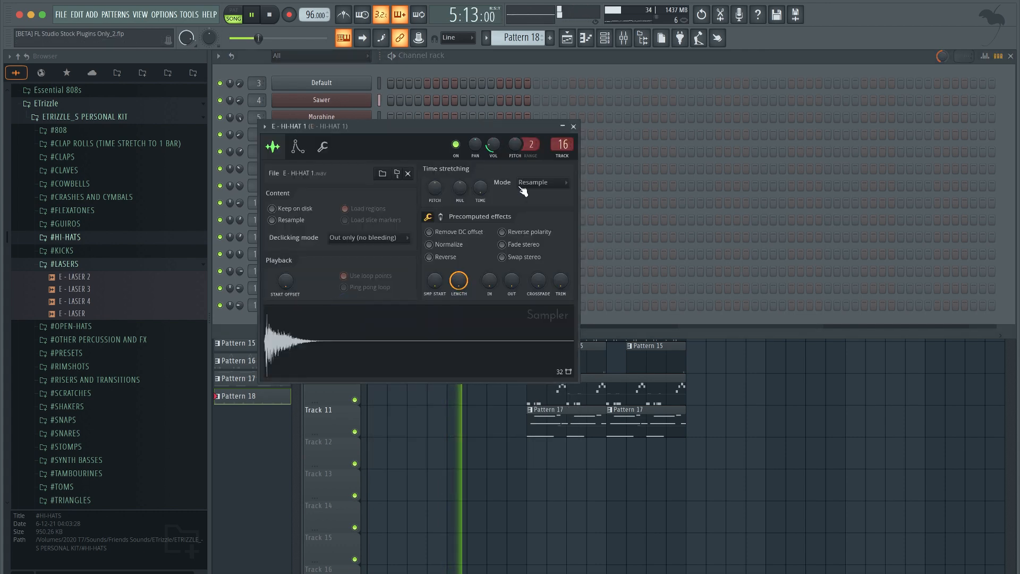
left_click(327, 148)
left_click_drag(491, 187, 489, 408)
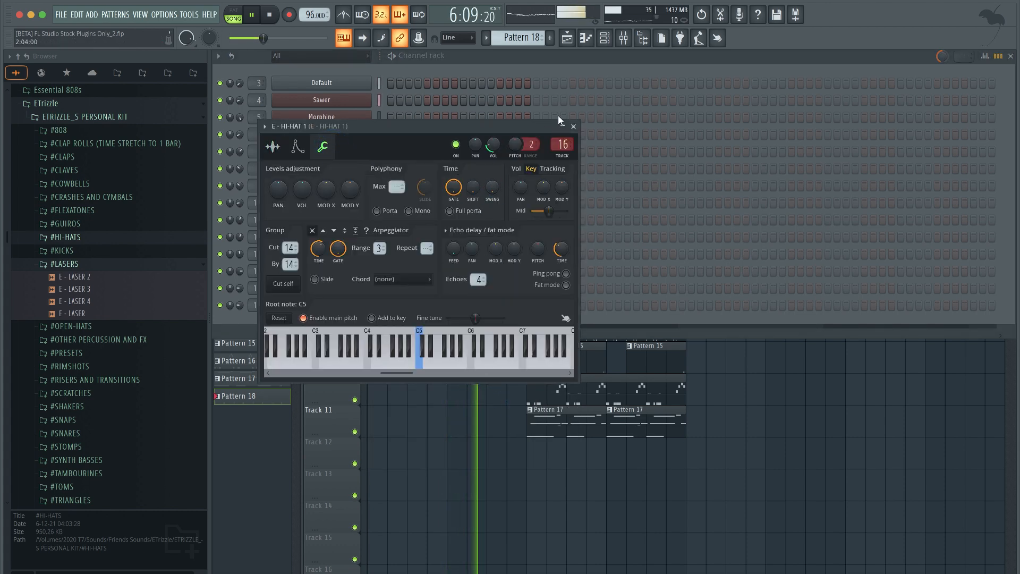
left_click(574, 126)
- Place Pattern 18 on Track 12 at bar 9, duplicate it seven times through bar 16 and save the project
left_click(536, 456)
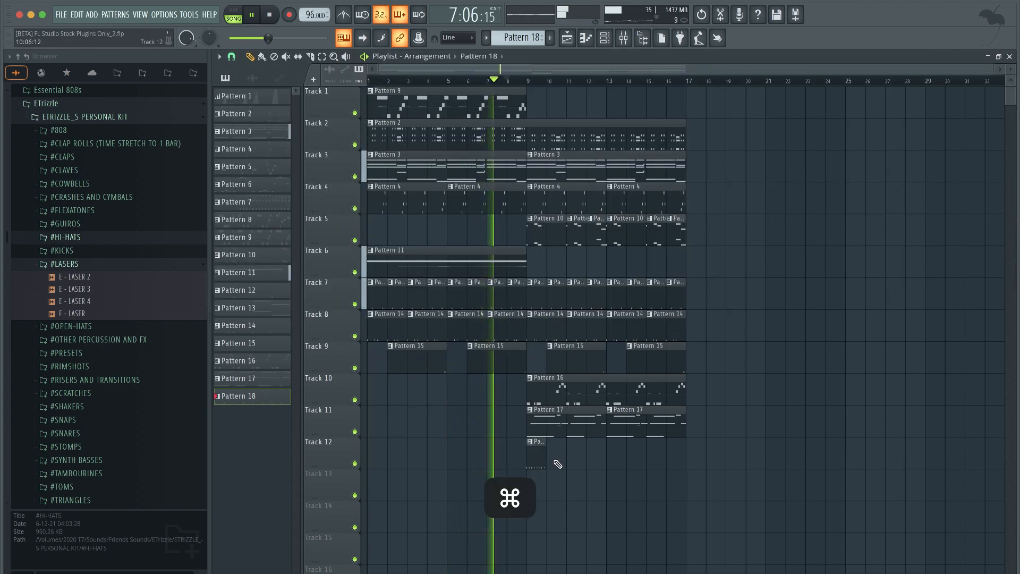
left_click(540, 459, "super")
key("super+b")
key("super+b")
key("super+b")
key("super+b")
key("super+b")
key("super+b")
key("super+b")
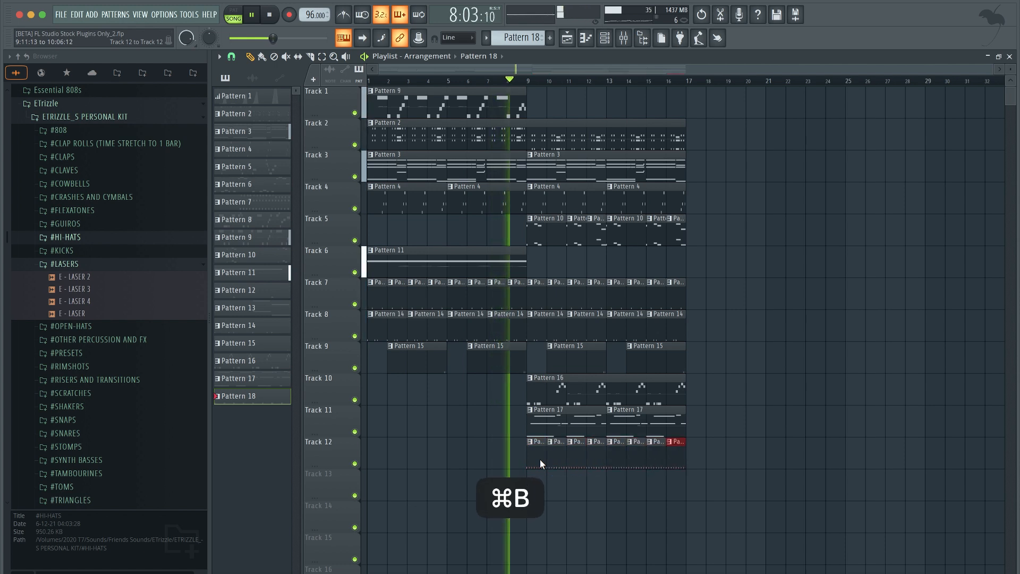
key("super+s")
- Raise the time shift of the E - HI-HAT 1 channel slightly, close its settings and save the project
key("F6")
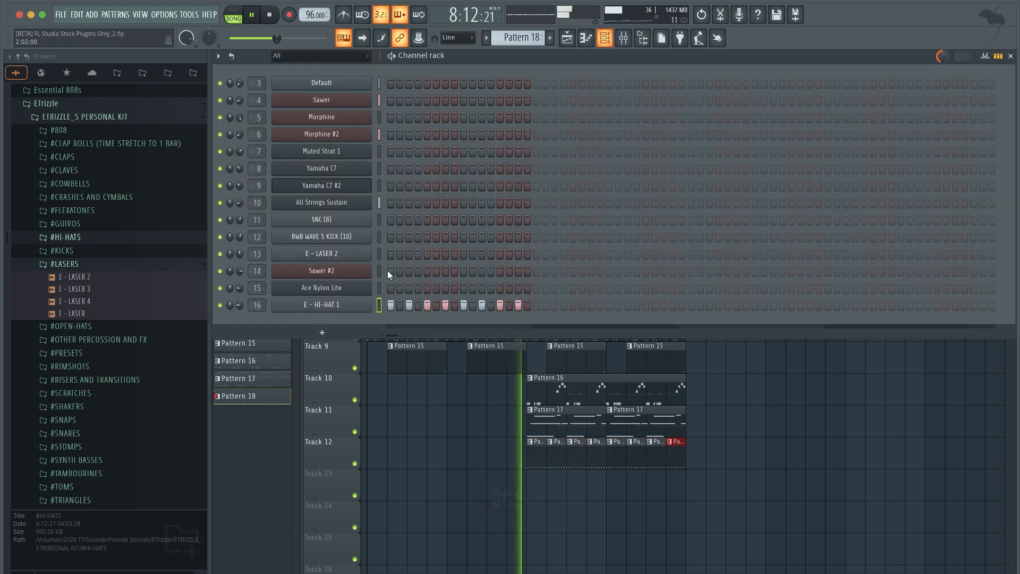
left_click(330, 307)
left_click_drag(473, 187, 477, 187)
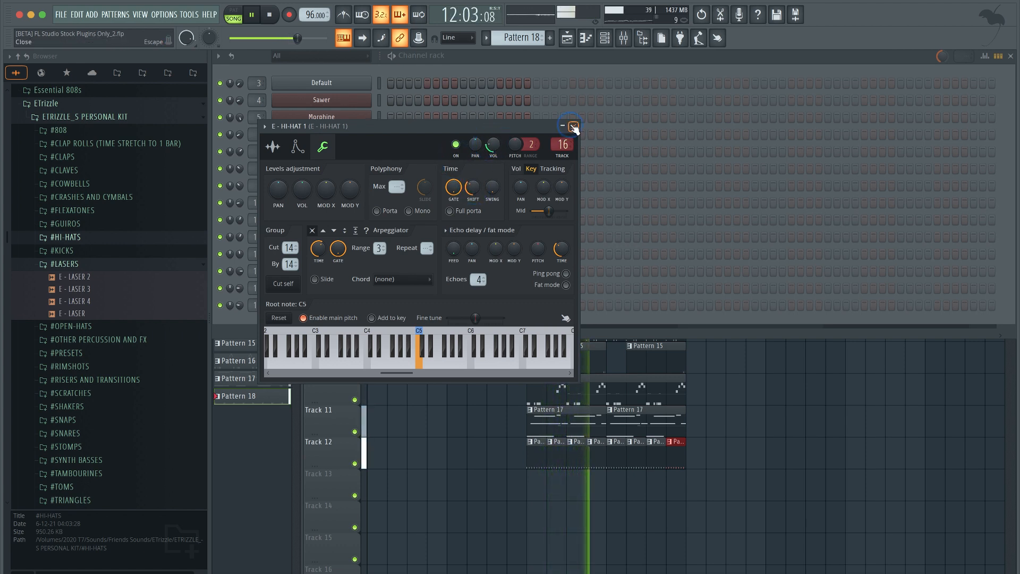
left_click(572, 128)
key("F6")
key("super+s")
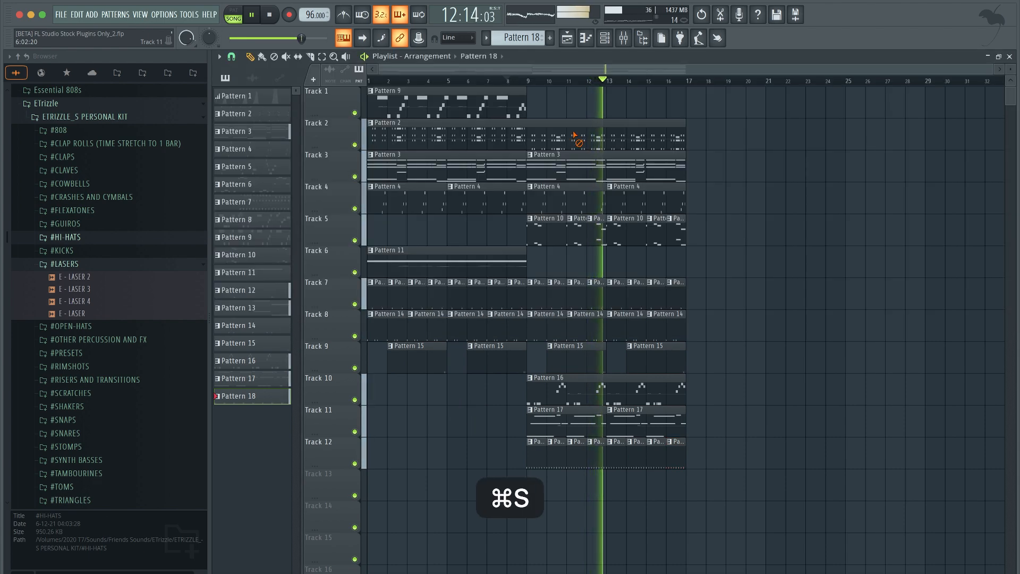
- Set the fine time shift of the BWB WAVE S KICK (10) channel to 0:01, replay from bar 8 and save the project
key("F6")
left_click(326, 235)
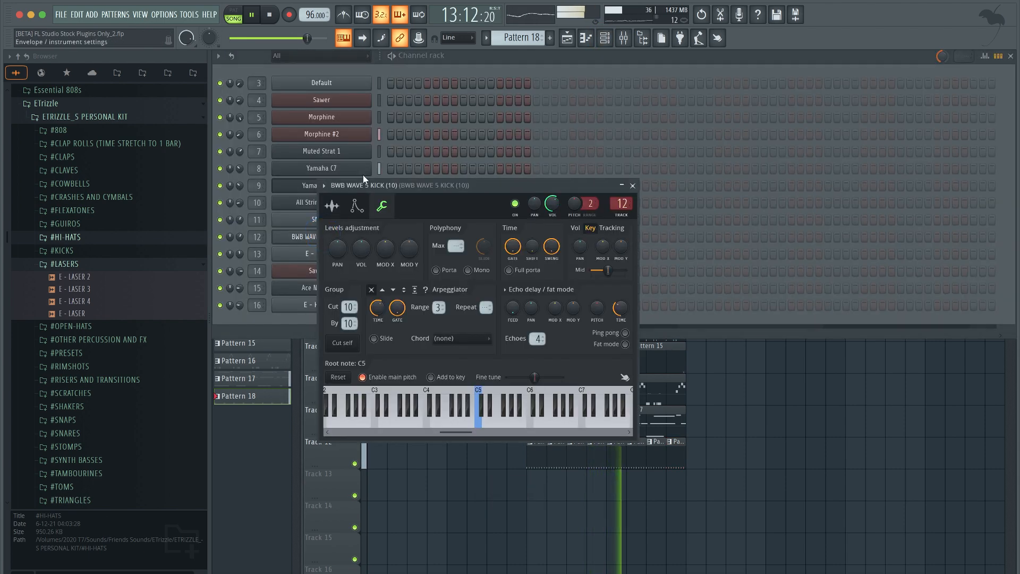
left_click_drag(532, 248, 537, 254)
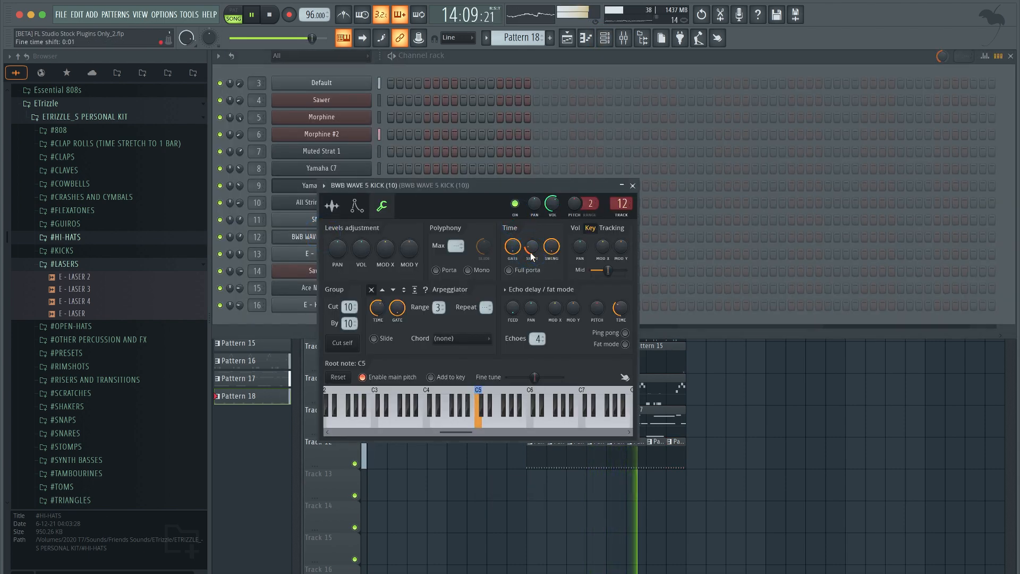
key("space")
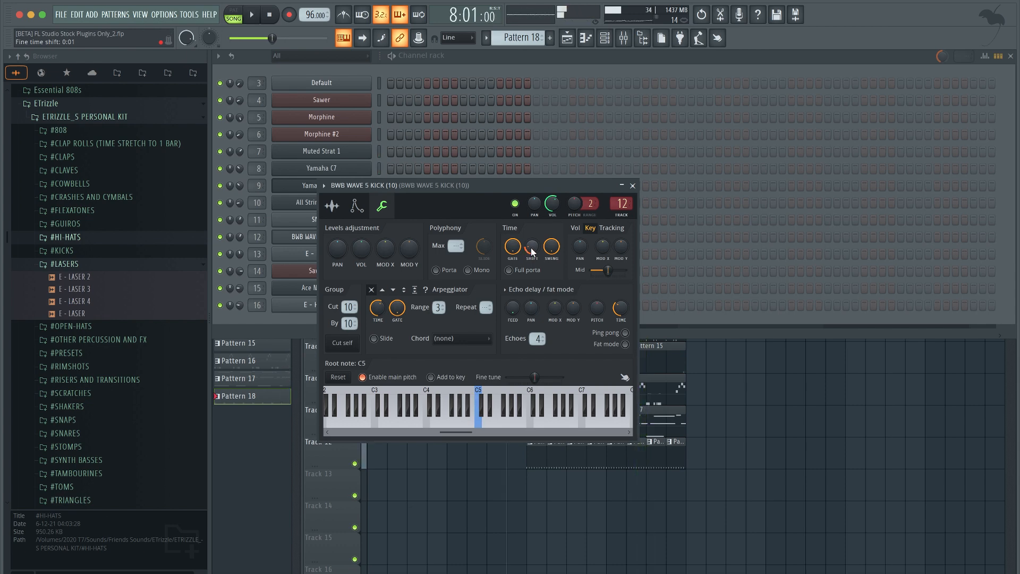
left_click(633, 186)
key("super+s")
key("space")
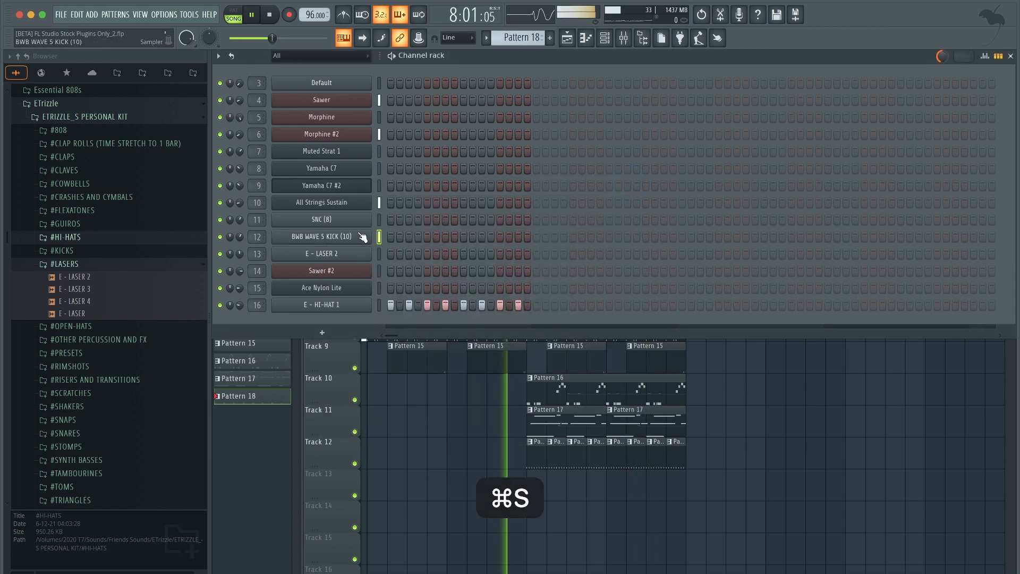
right_click(481, 410)
key("super+s")
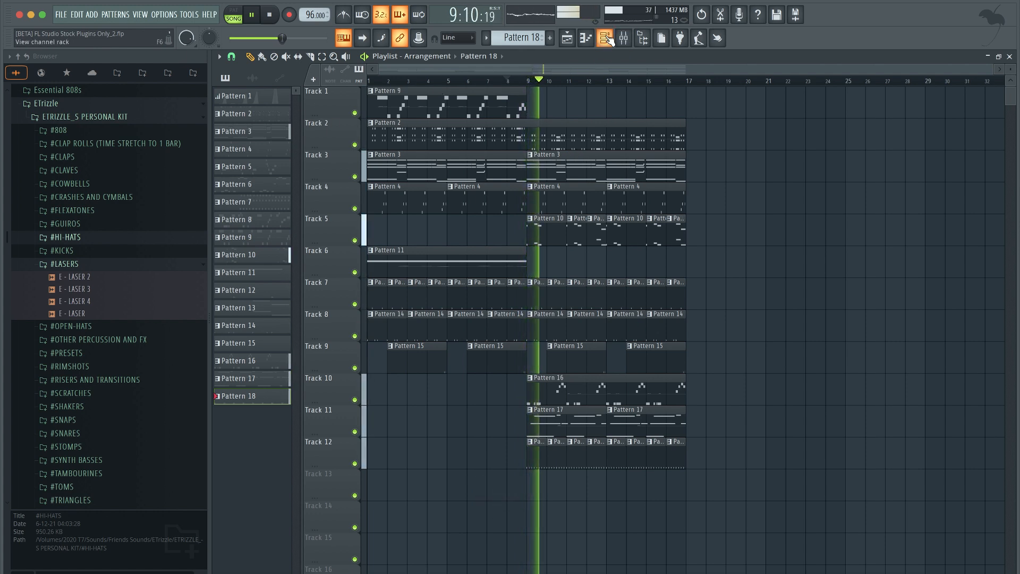
- Review the E - HI-HAT 1 channel's time settings, close them and save the project
key("F6")
left_click(321, 305)
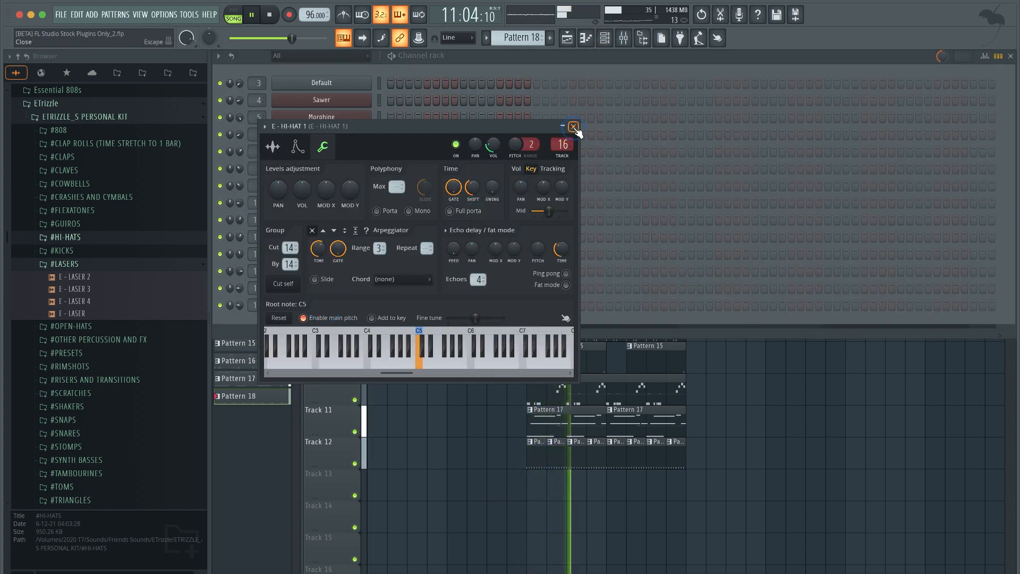
left_click(574, 127)
key("F6")
key("super+s")
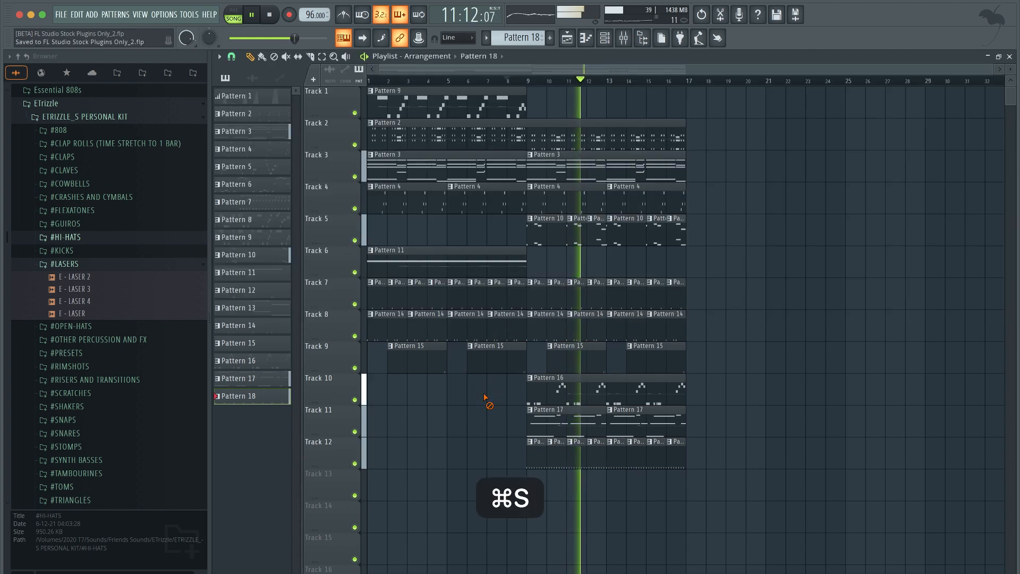
- Browse to the #OPEN-HATS folder of the personal kit and audition E - OPEN-HAT 1 and E - OPEN-HAT 2
left_click(97, 238)
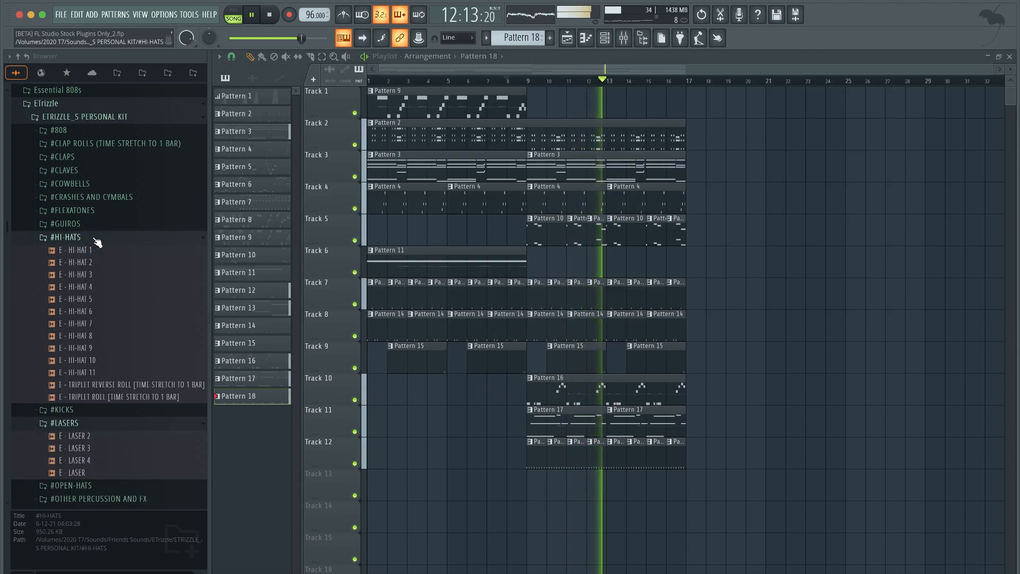
left_click(98, 239)
left_click(87, 325)
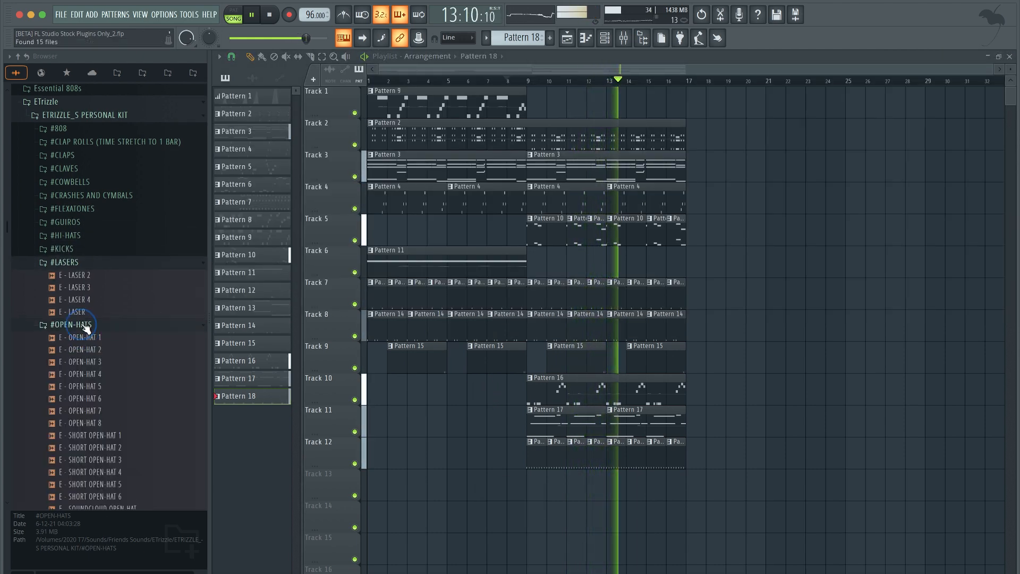
left_click(85, 331)
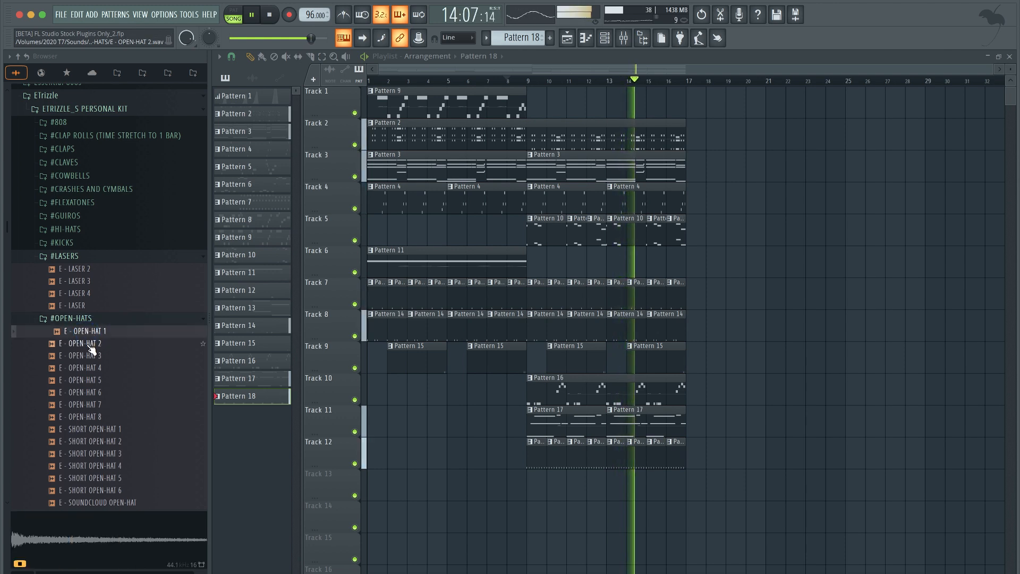
left_click(88, 344)
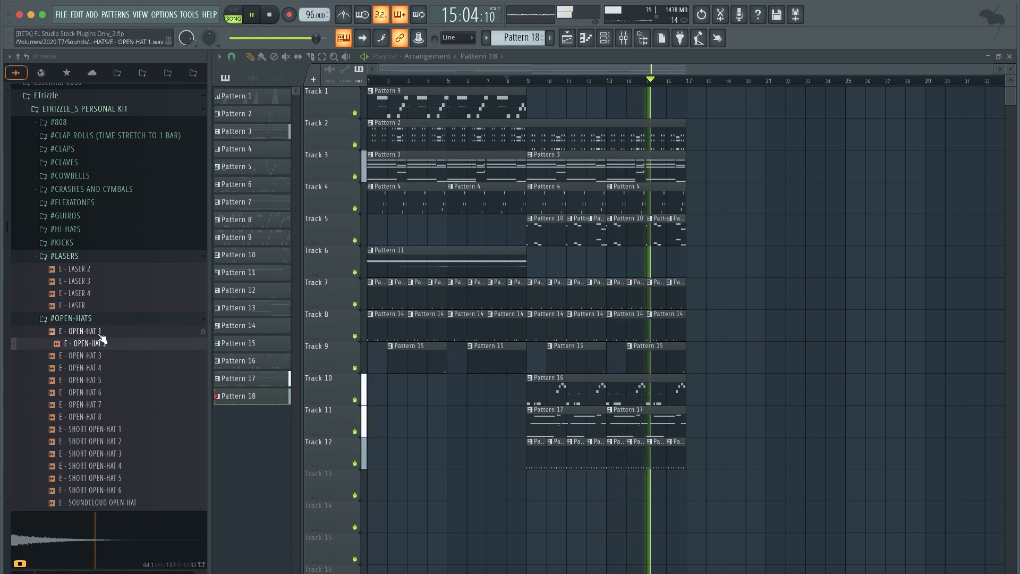
- Load E - OPEN-HAT 1 into a new sampler channel and route it to mixer track 17
left_click(102, 333)
right_click(103, 332)
left_click(133, 344)
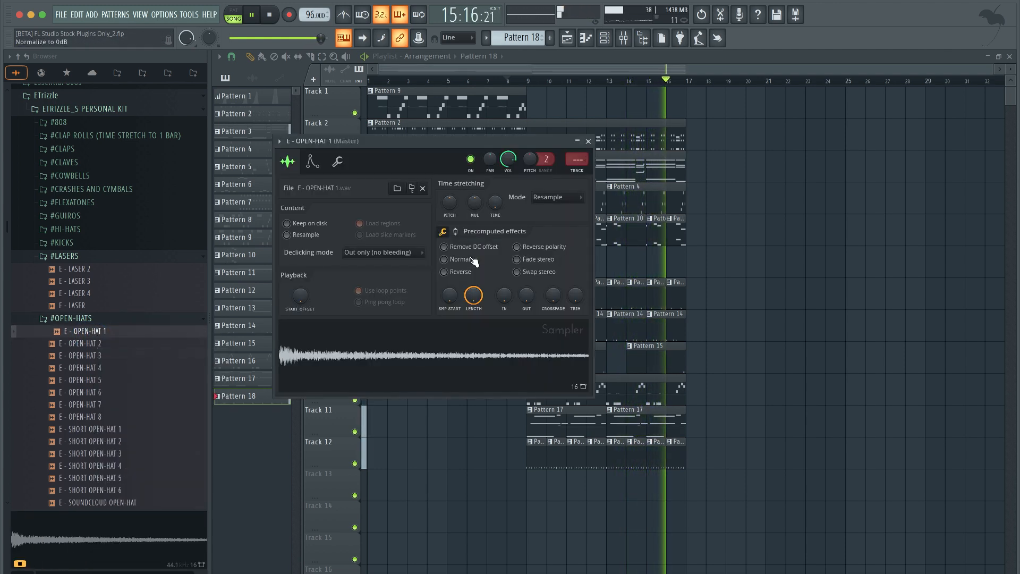
key("super+l")
- Add an E - OPEN-HAT 1 hit on step 11 of Pattern 18, replay the song from bar 9 and save the project
left_click(605, 37)
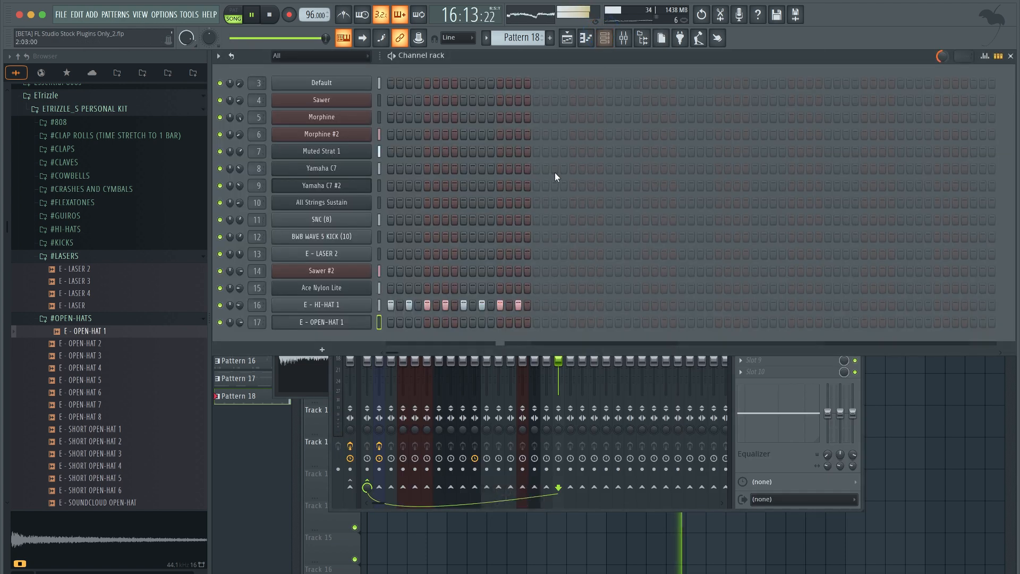
key("space")
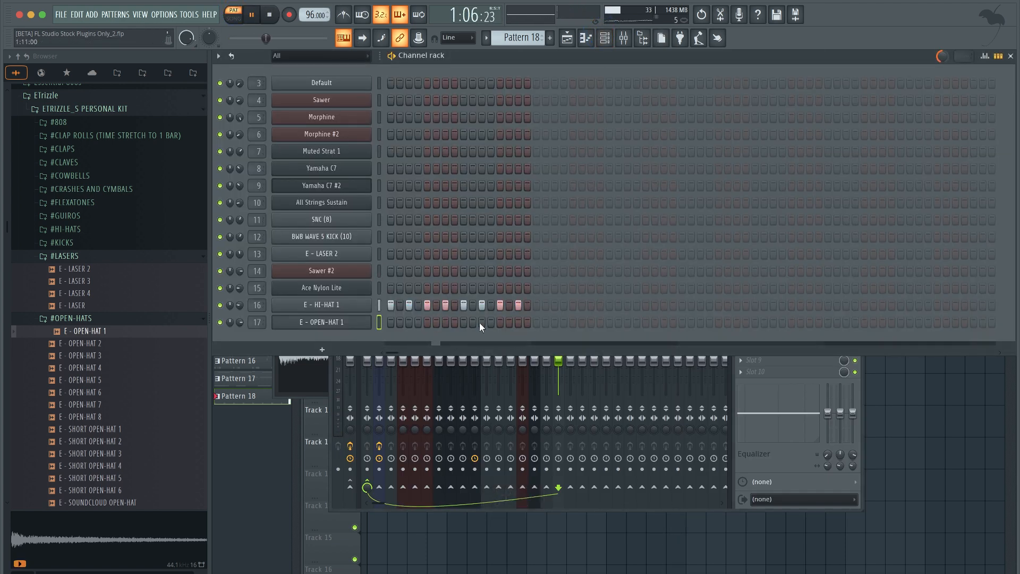
left_click(481, 323)
left_click(908, 383)
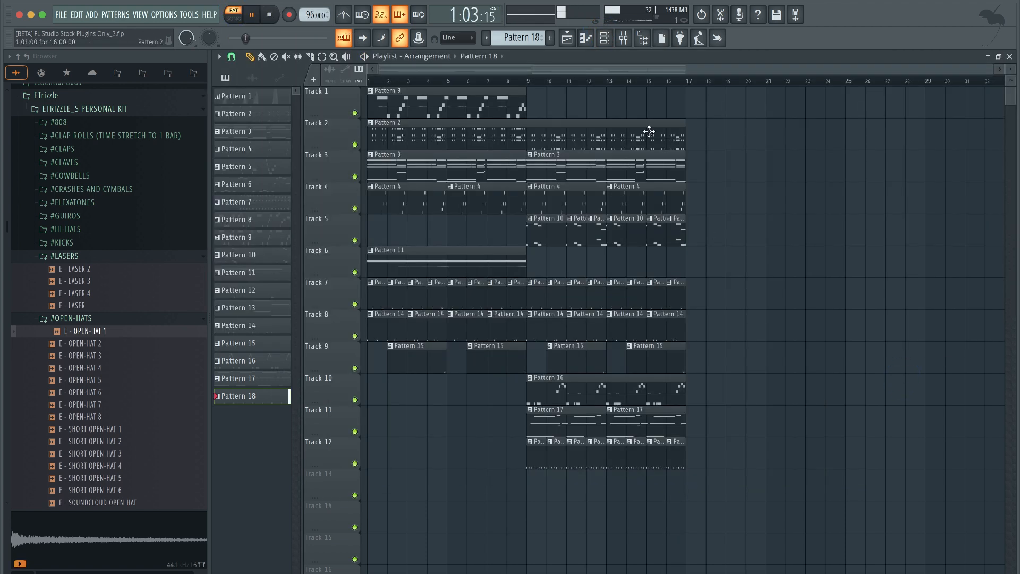
left_click(528, 80)
key("super+s")
- Set the fine time shift of the E - OPEN-HAT 1 channel to 0:02, close its settings and save the project
left_click(604, 38)
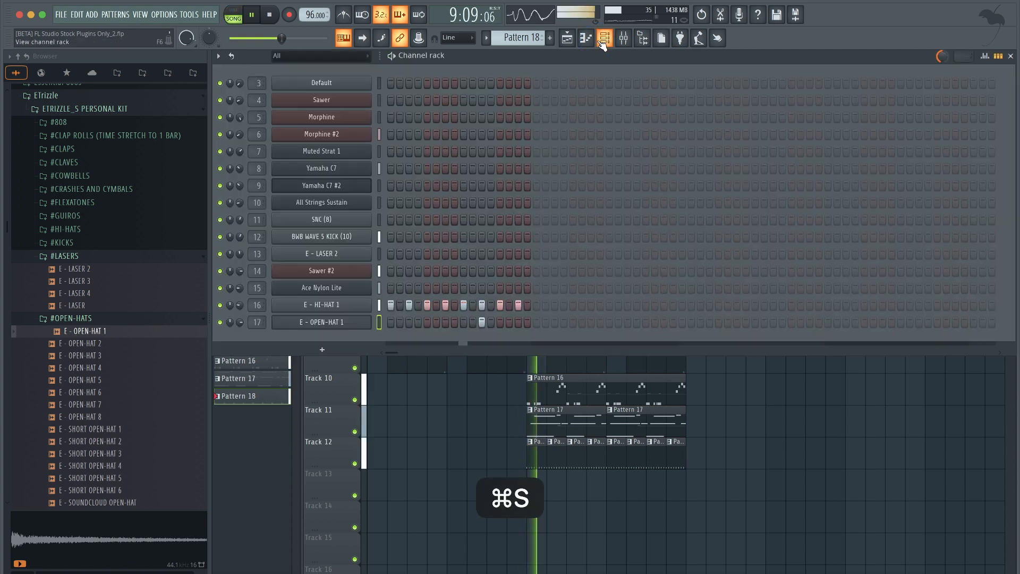
left_click(321, 322)
left_click(312, 161)
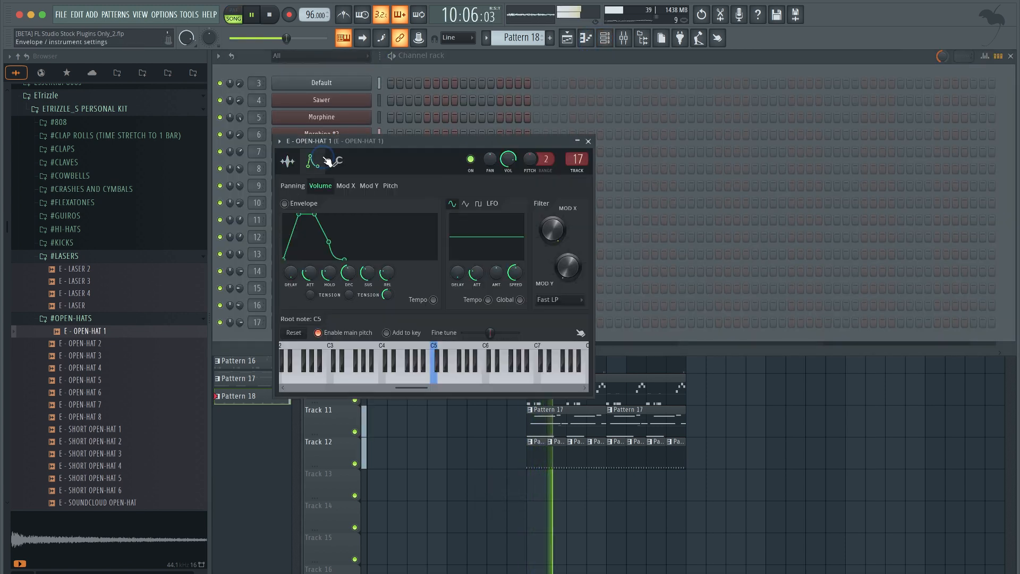
left_click(337, 161)
scroll(490, 207, "up", 1)
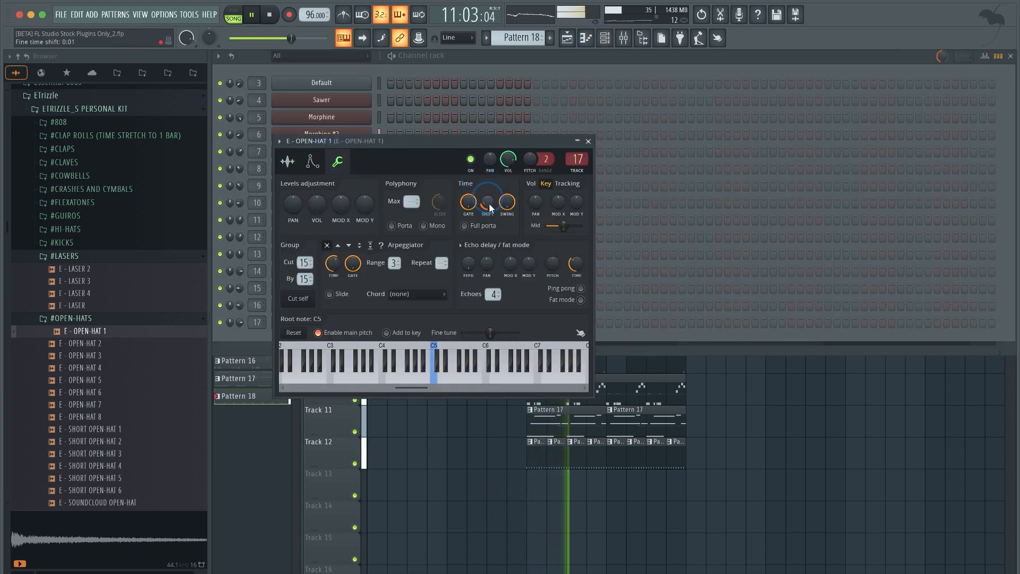
scroll(483, 206, "up", 1)
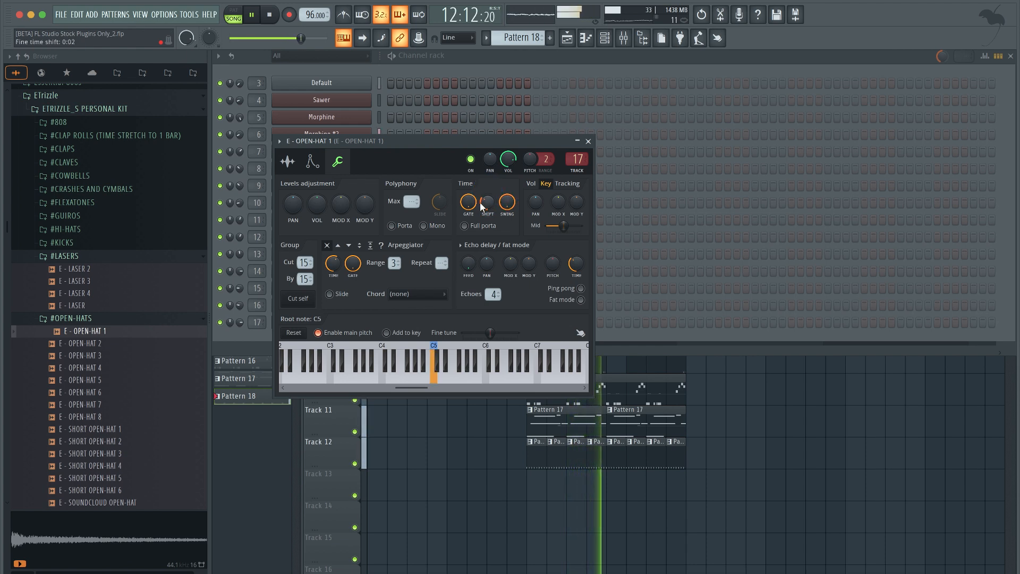
left_click(588, 141)
right_click(701, 406)
key("super+s")
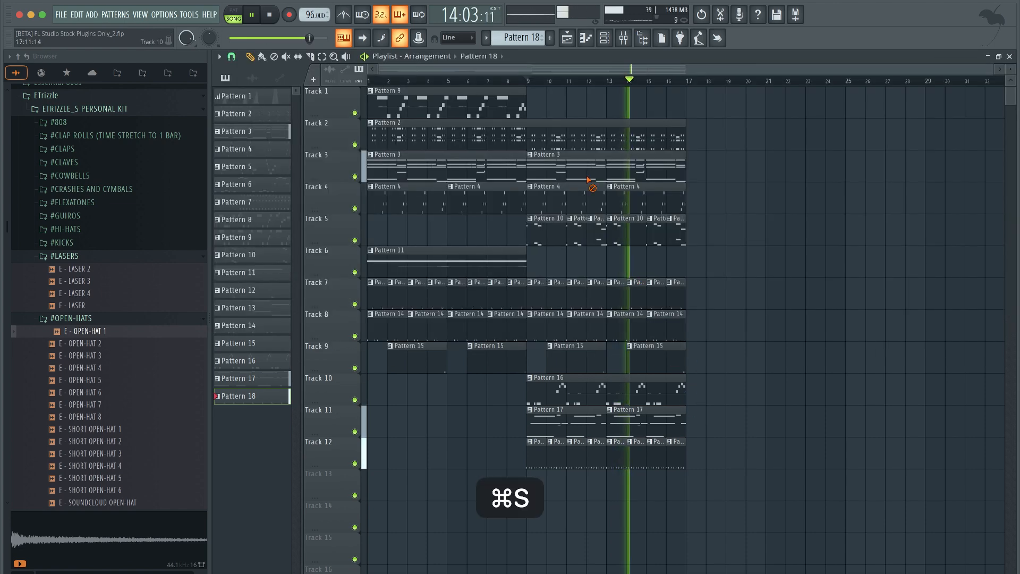
- Collapse the #LASERS folder, save the project, and audition E - GUIRO 1 from the #GUIROS folder
left_click(109, 256)
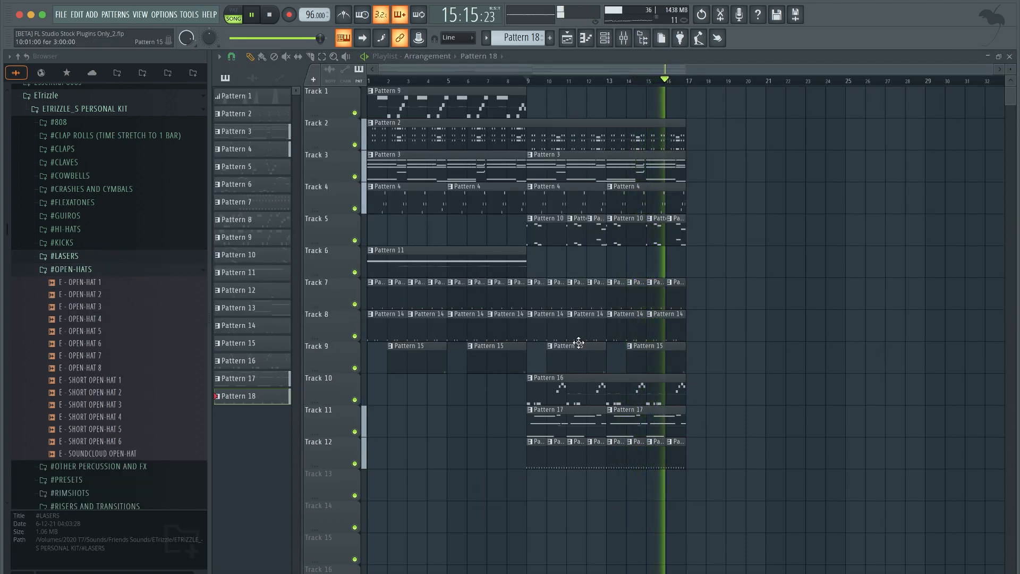
key("super+s")
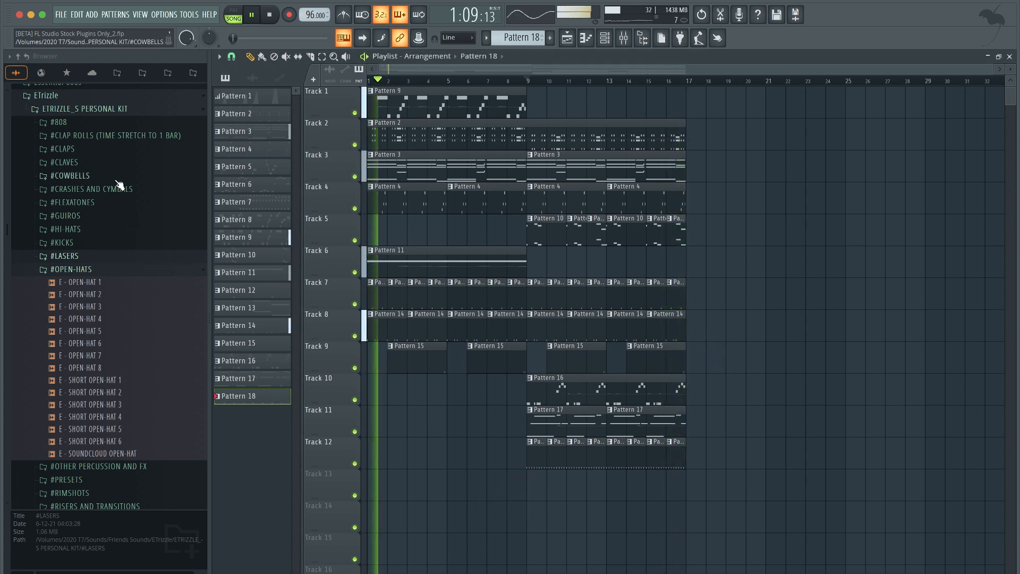
left_click(97, 217)
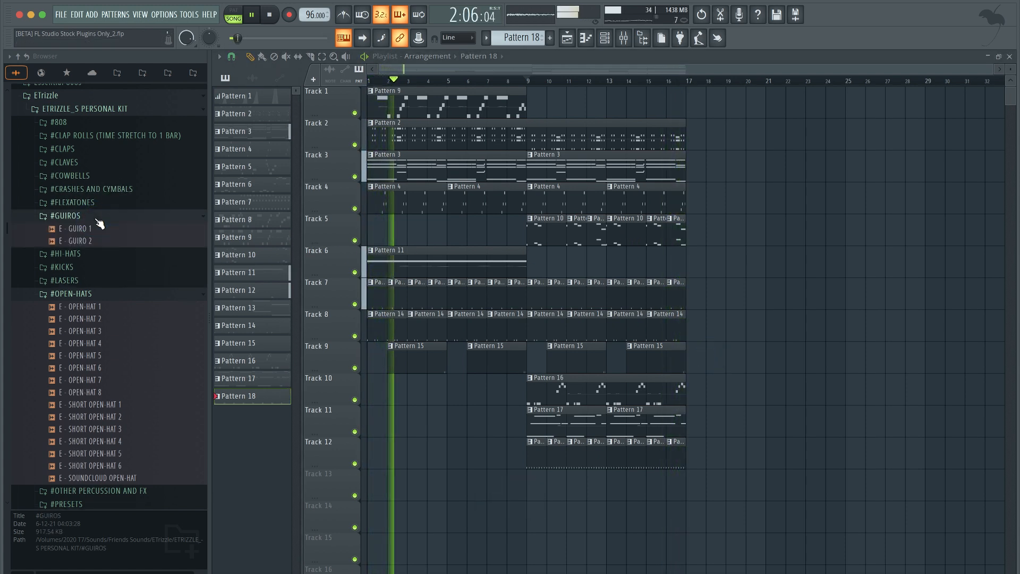
key("space")
key("space")
left_click(98, 229)
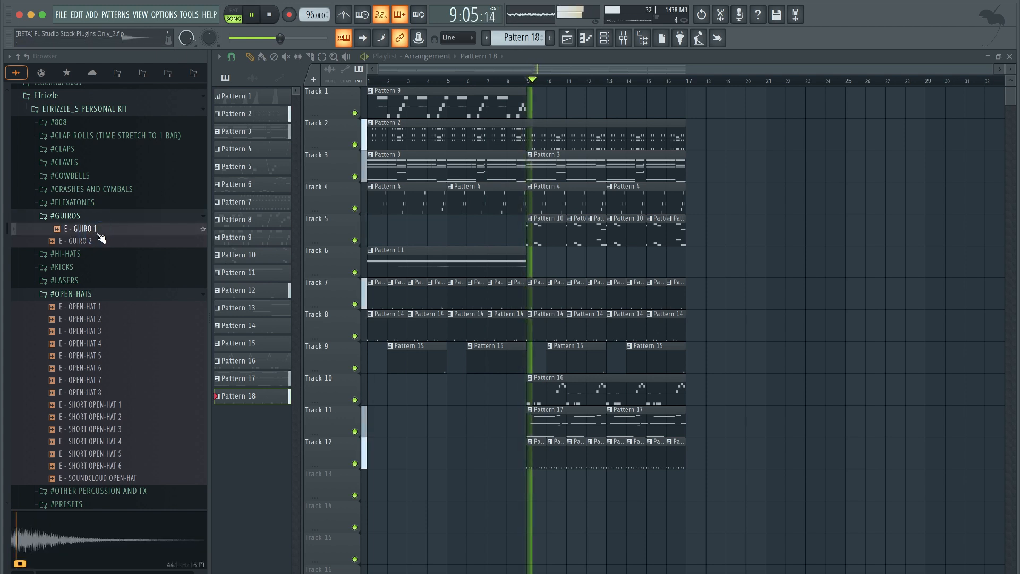
- Load E - GUIRO 1 into a new sampler channel and route it to mixer track 18
right_click(97, 231)
left_click(135, 249)
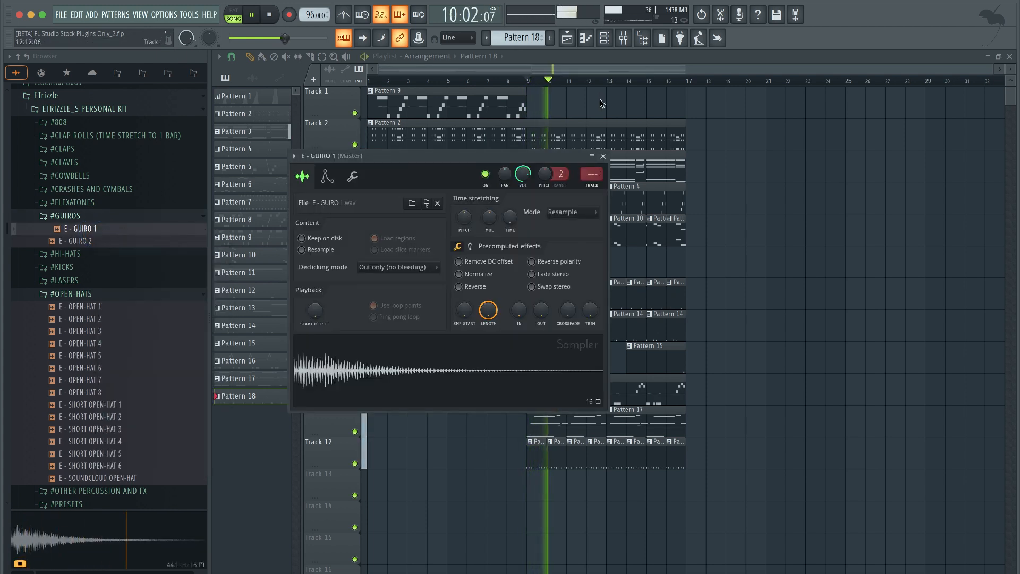
left_click(606, 39)
key("super+l")
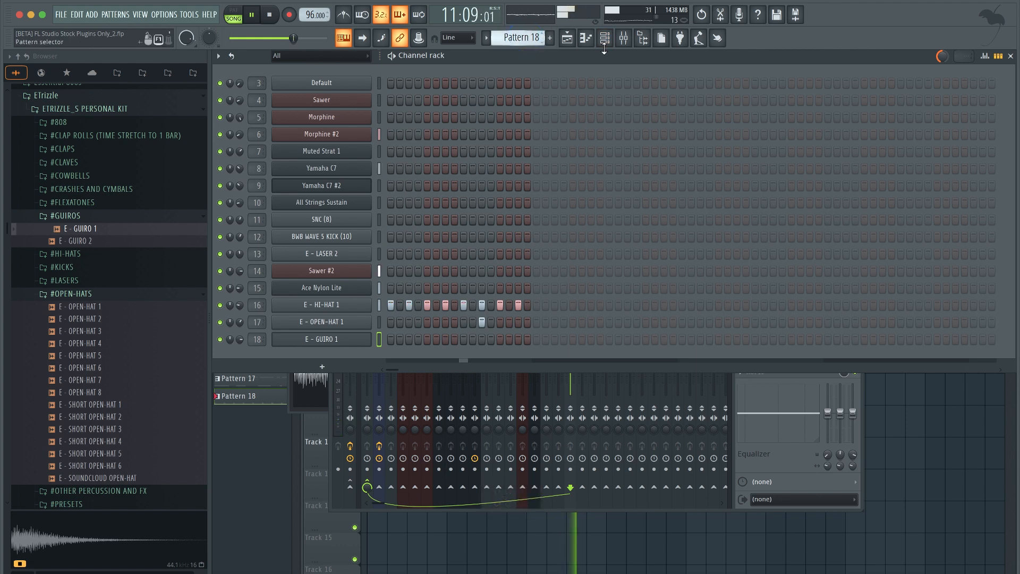
- Create Pattern 19 with a single E - GUIRO 1 hit on step 5 and save the project
right_click(523, 37)
left_click(604, 51)
key("Return")
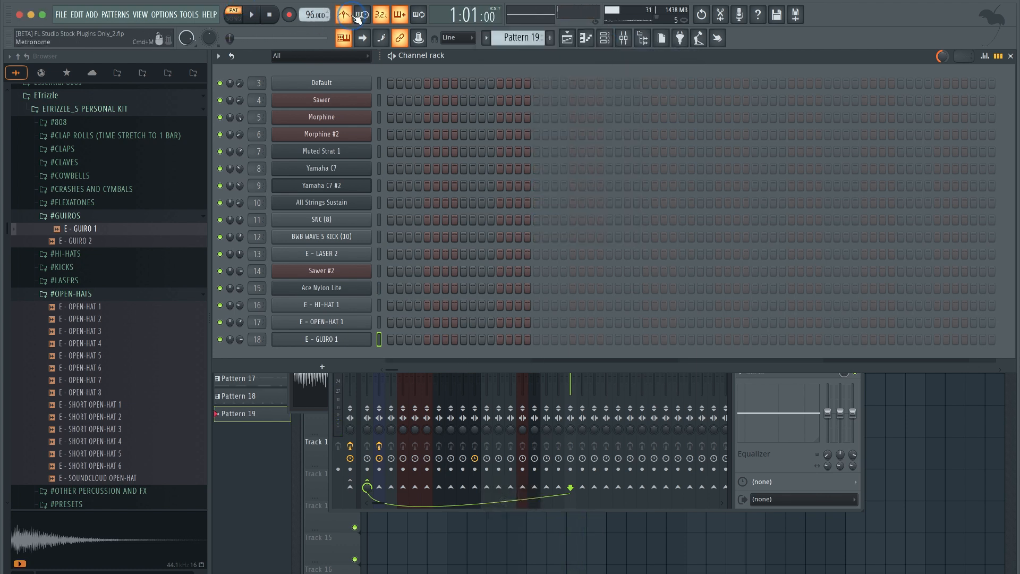
left_click(428, 339)
mouse_move(614, 343)
left_mouse_down()
mouse_move(544, 342)
mouse_move(674, 349)
left_mouse_up()
key("space")
left_click(418, 340)
right_click(428, 339)
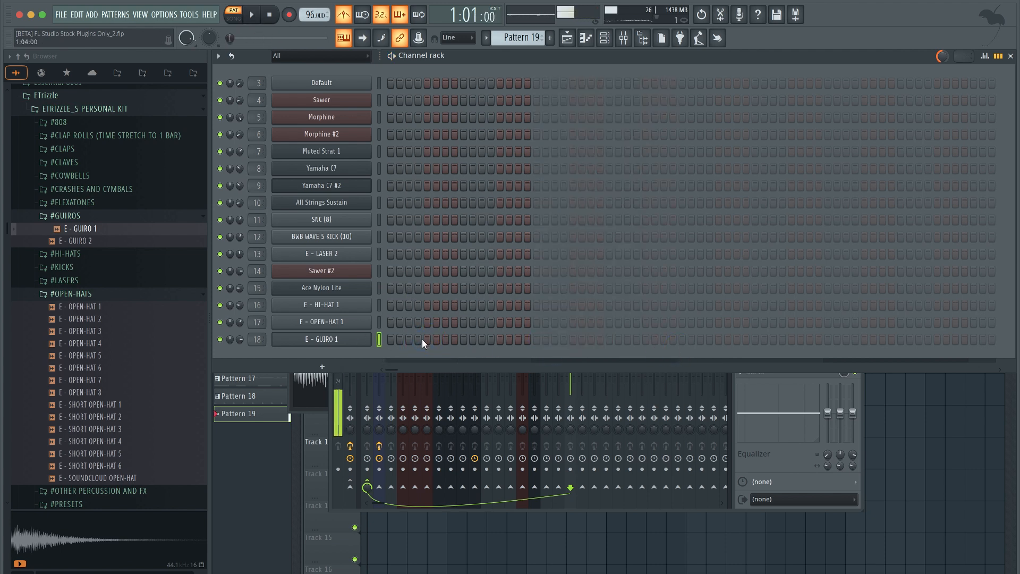
left_click(896, 384)
key("super+s")
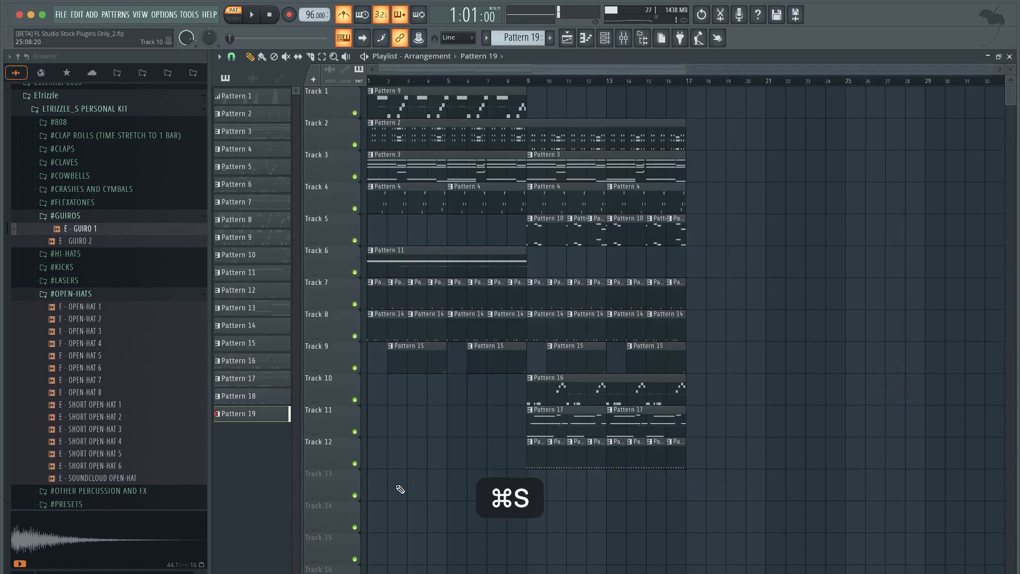
- Place Pattern 19 on Track 13 at bars 1, 5, 9 and 13 with the song playing, and save the project
key("space")
left_click(233, 18)
key("space")
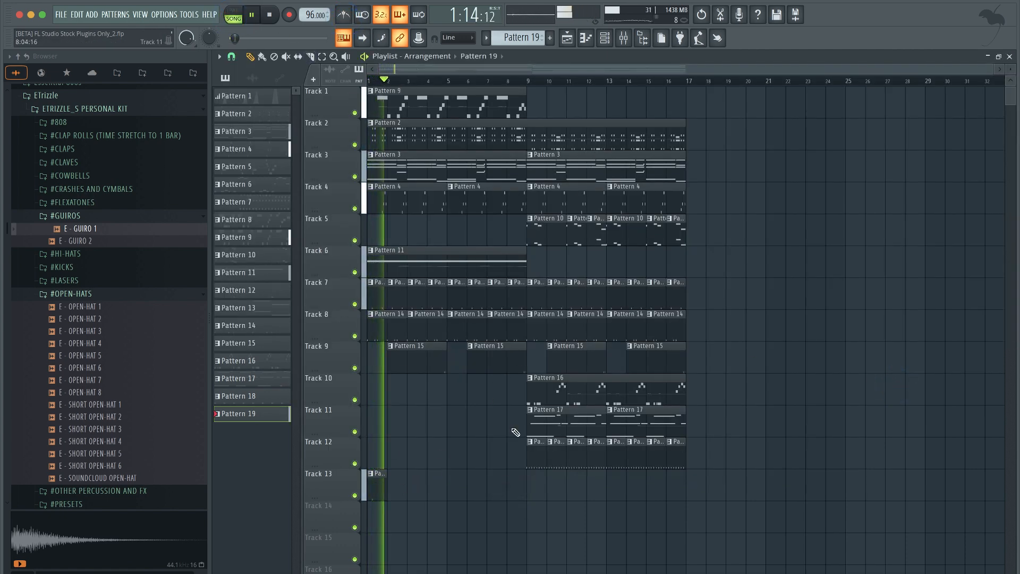
left_click(532, 480)
left_click(452, 480)
left_click(616, 481)
key("super+s")
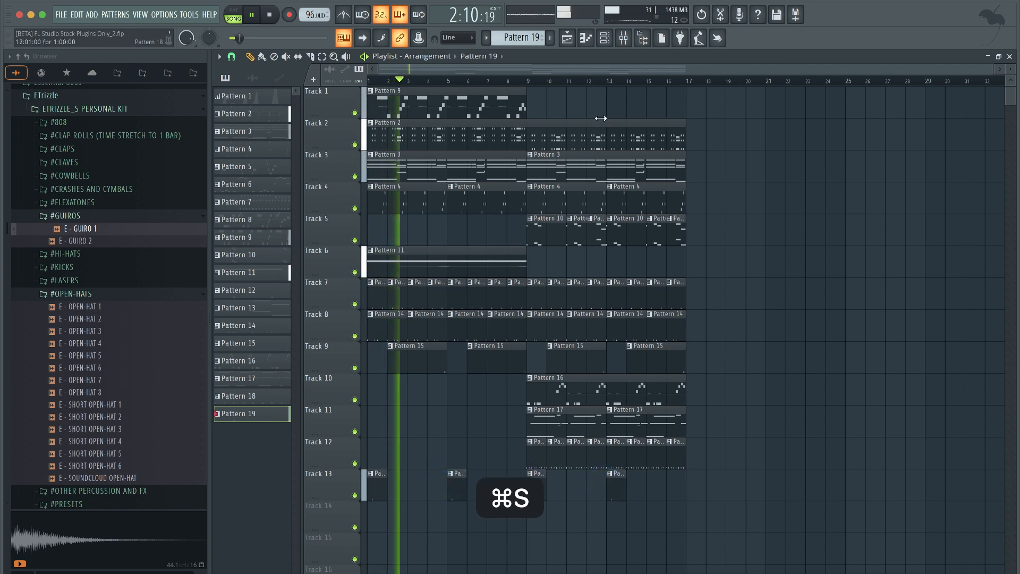
- Lower the E - GUIRO 1 channel volume to 36% and save the project
key("F6")
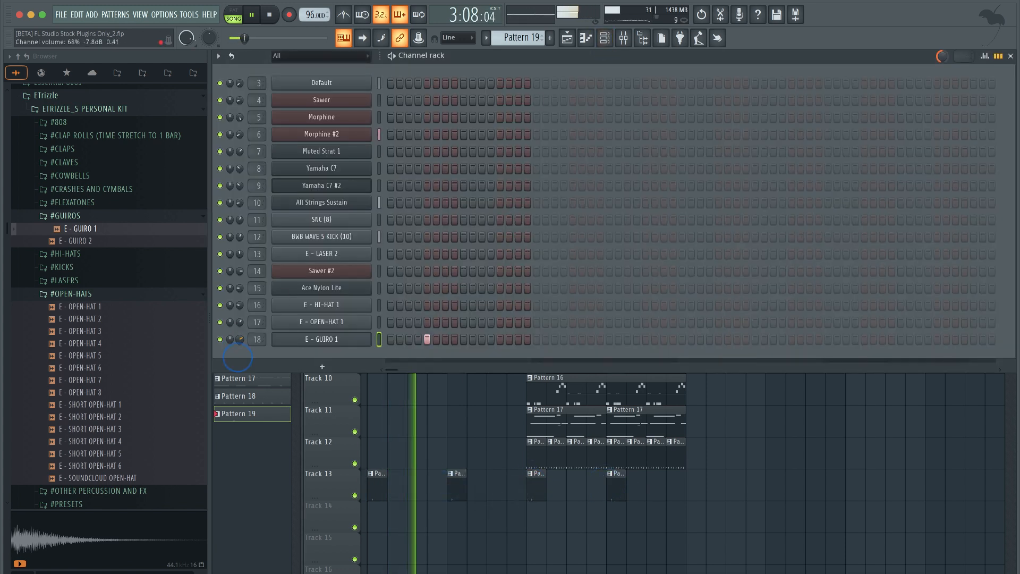
left_click_drag(238, 357, 238, 406)
key("super+s")
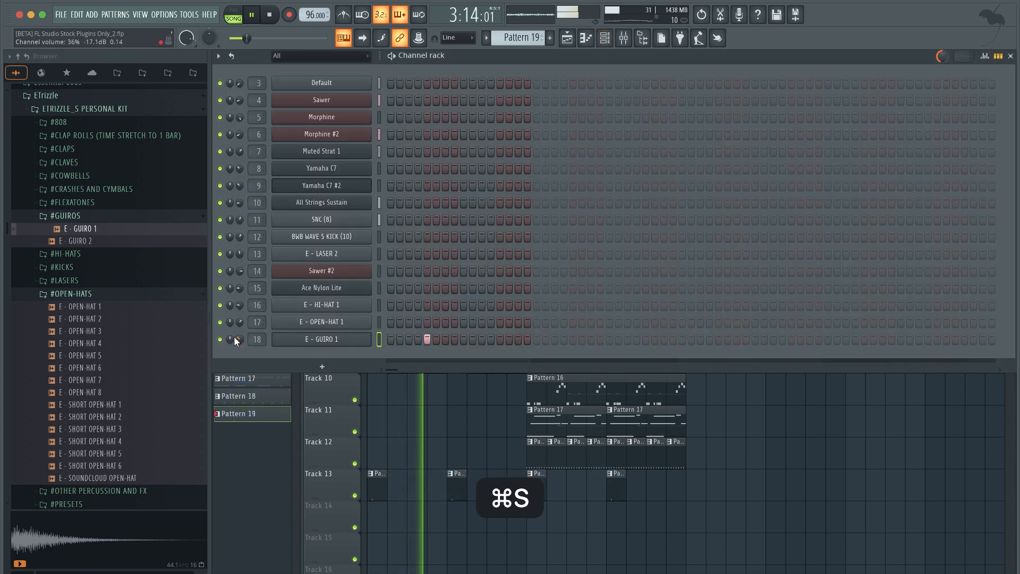
- Audition the four flexatone samples in the #FLEXATONES folder
left_click(91, 207)
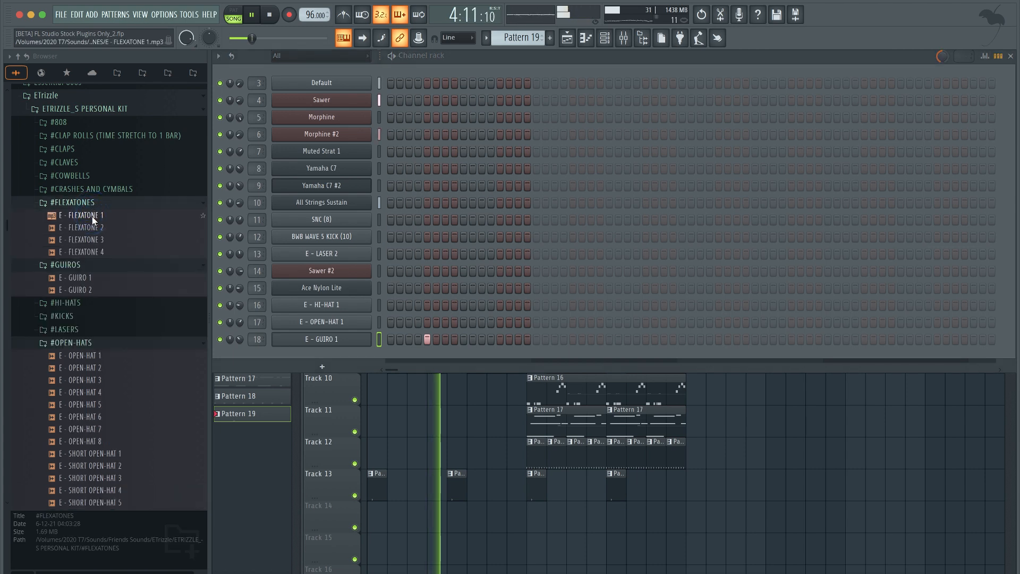
left_click(91, 216)
left_click(97, 226)
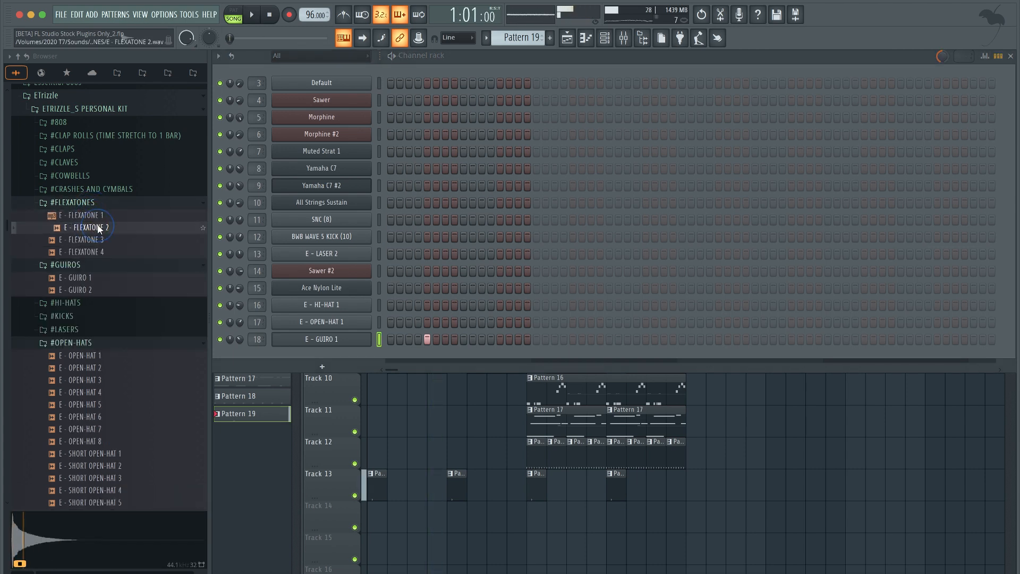
left_click(99, 240)
left_click(98, 253)
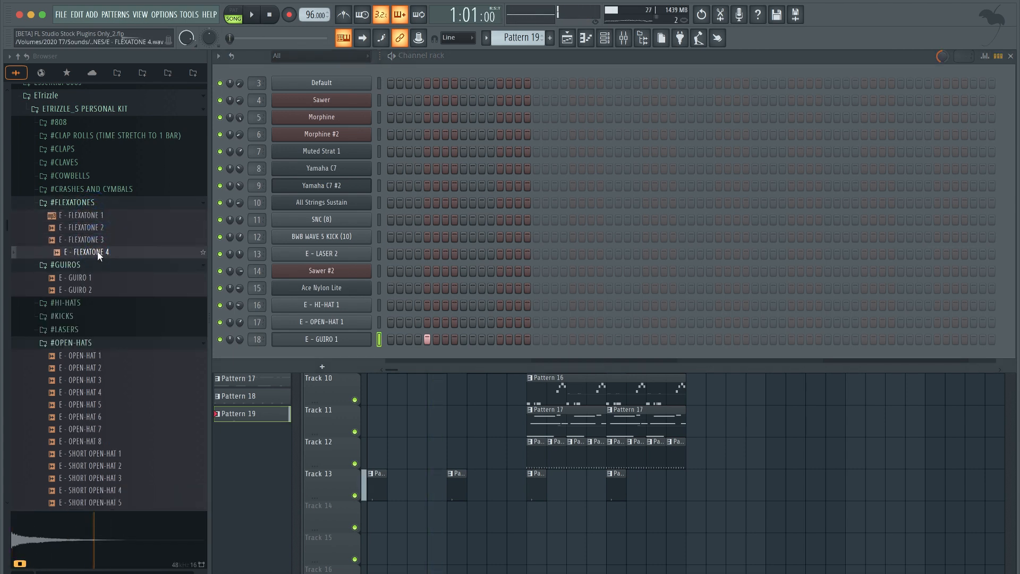
- Load E - FLEXATONE 4 into a new sampler channel and route it to mixer track 19
key("space")
right_click(99, 253)
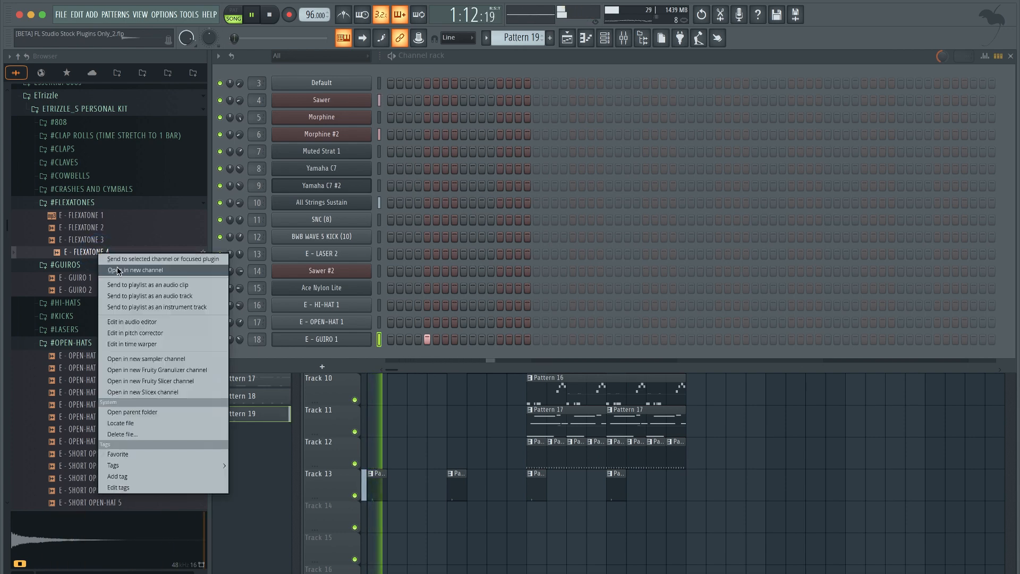
left_click(132, 258)
key("ctrl+l")
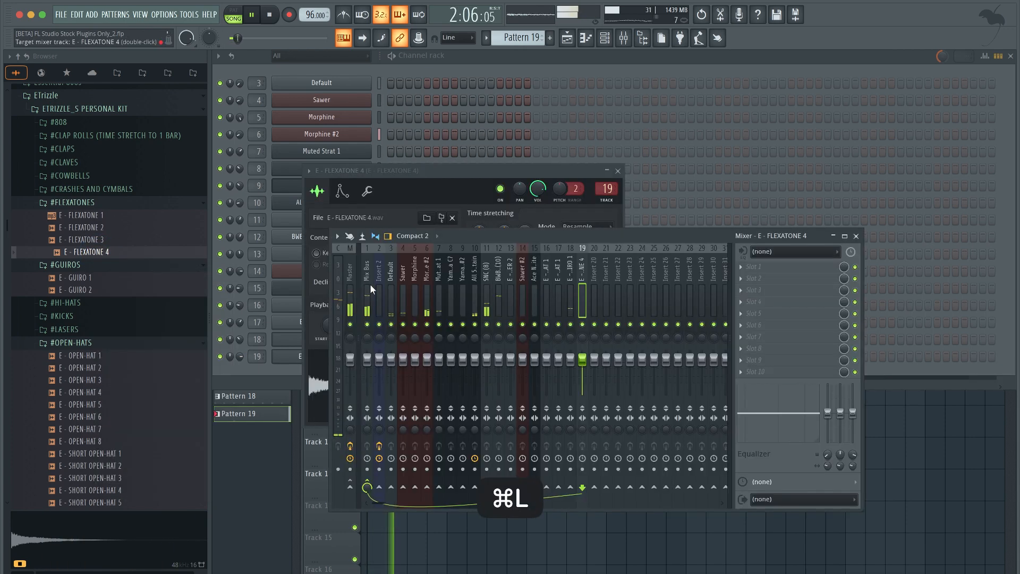
- Create Pattern 20 with an E - FLEXATONE 4 hit on step 5 and return to the playlist
left_click(632, 66)
left_click_drag(527, 39, 528, 33)
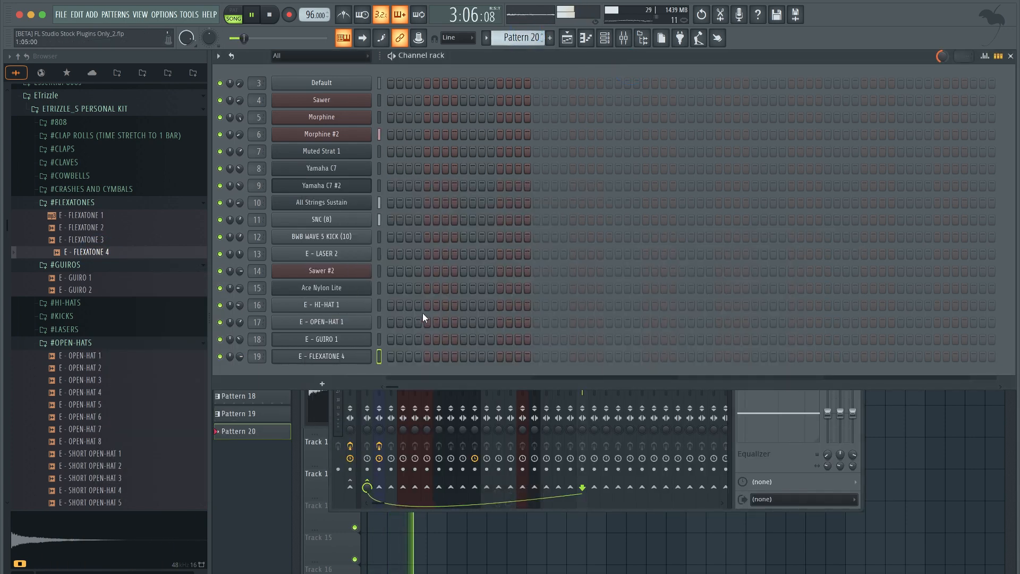
left_click(430, 356)
right_click(925, 448)
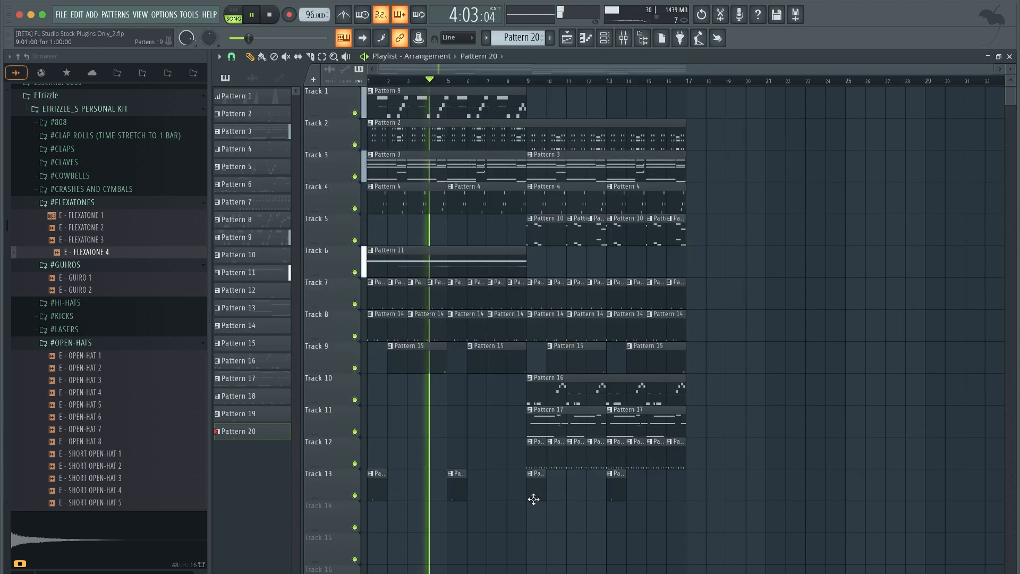
- Place Pattern 20 on Track 14 at bars 7, 11 and 15 and save the project
left_click(497, 518)
left_click(576, 509)
left_click(654, 509)
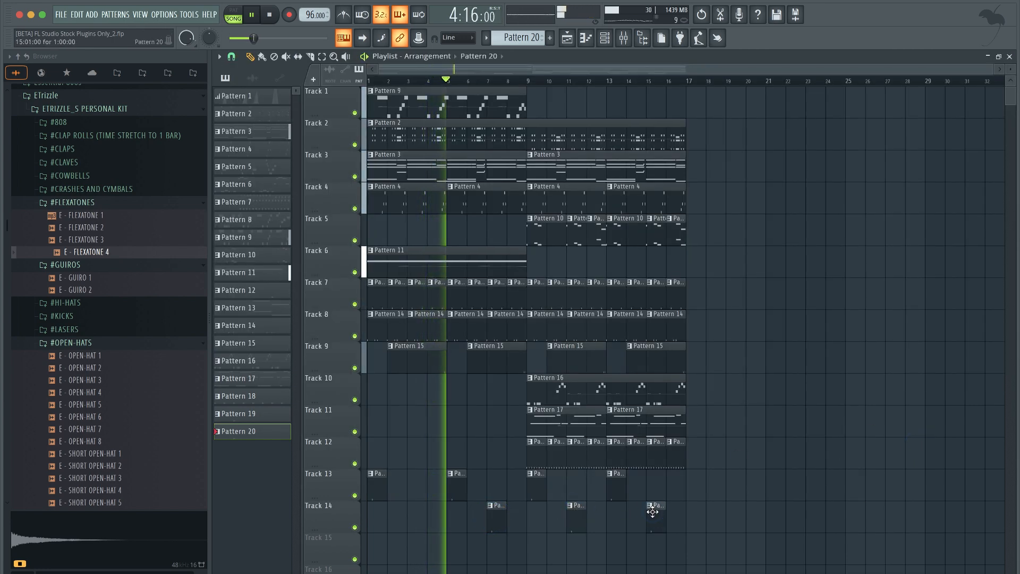
key("ctrl+s")
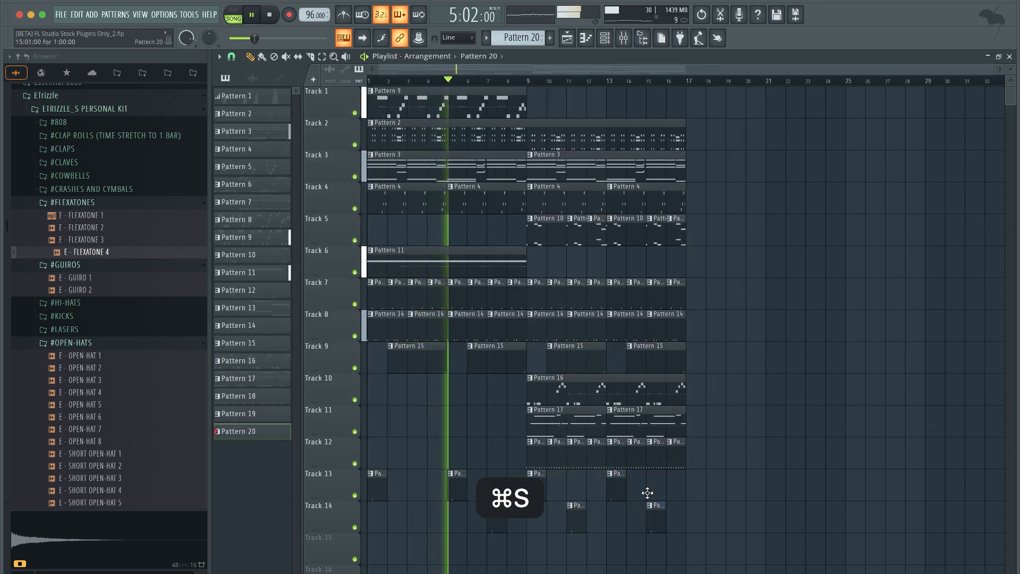
- Check the Muted Strat 1 channel's cut group and arpeggiator settings and open Pattern 4 from Track 4 in the piano roll
left_click(606, 39)
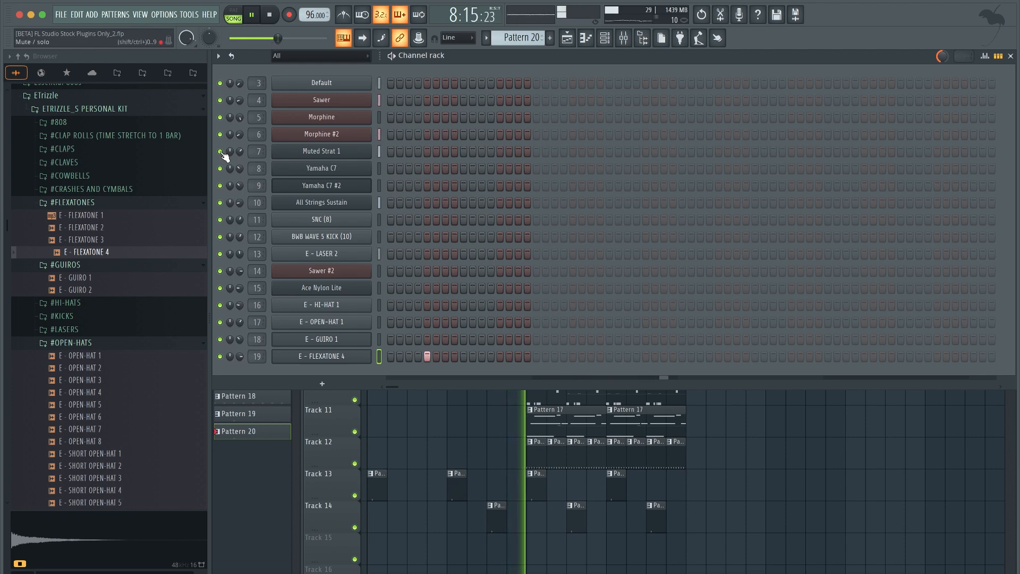
left_click(340, 151)
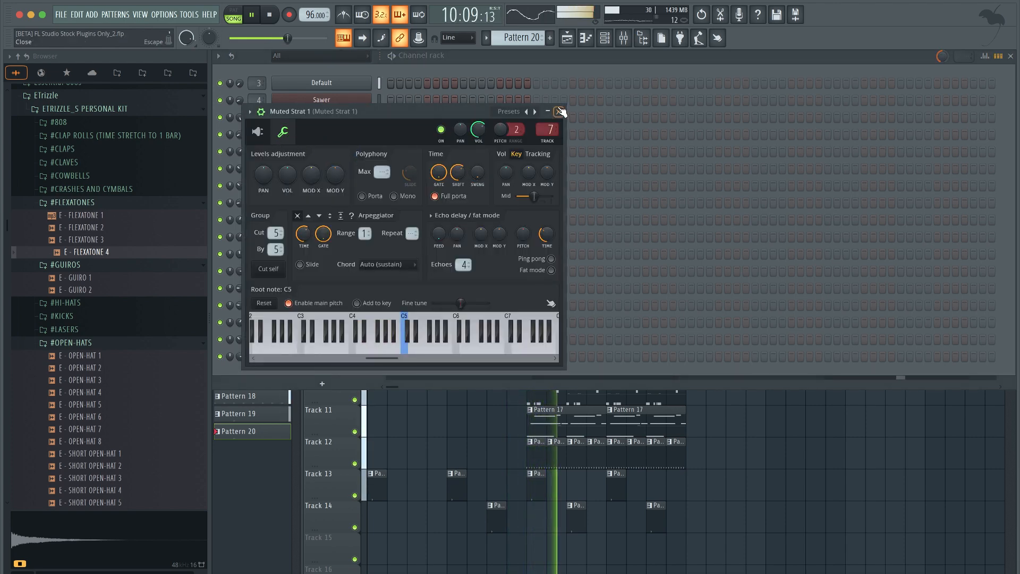
key("Escape")
key("Escape")
double_click(542, 198)
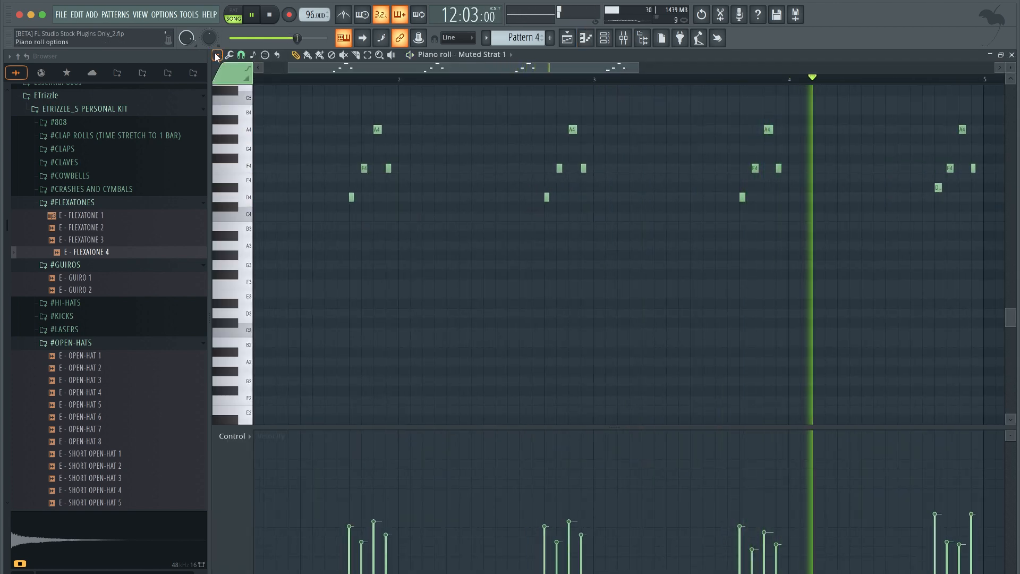
- Discard the individual note lengths of the Muted Strat 1 part in Pattern 4
scroll(422, 211, "up", 2)
left_click(216, 54)
mouse_move(233, 78)
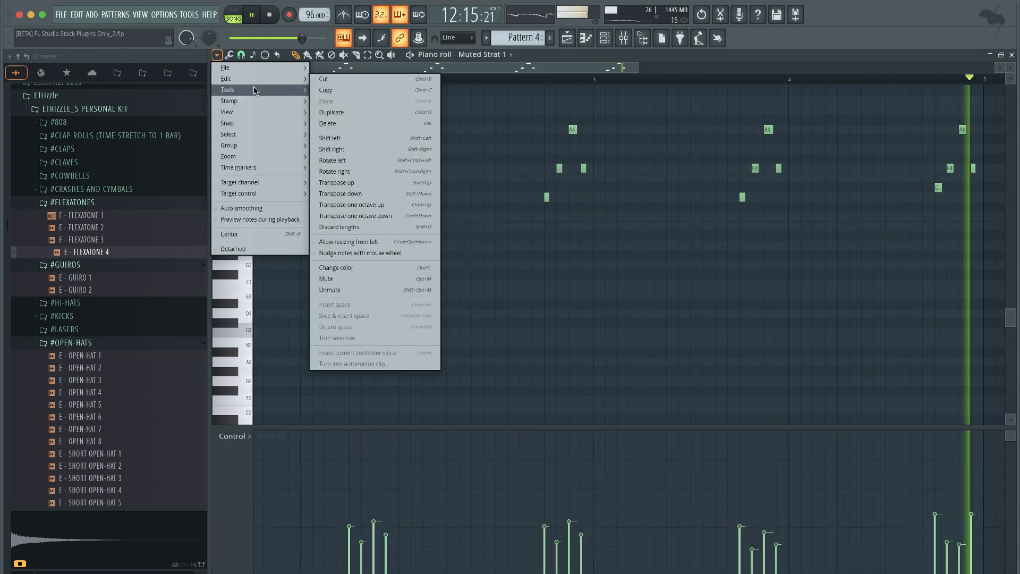
left_click(356, 227)
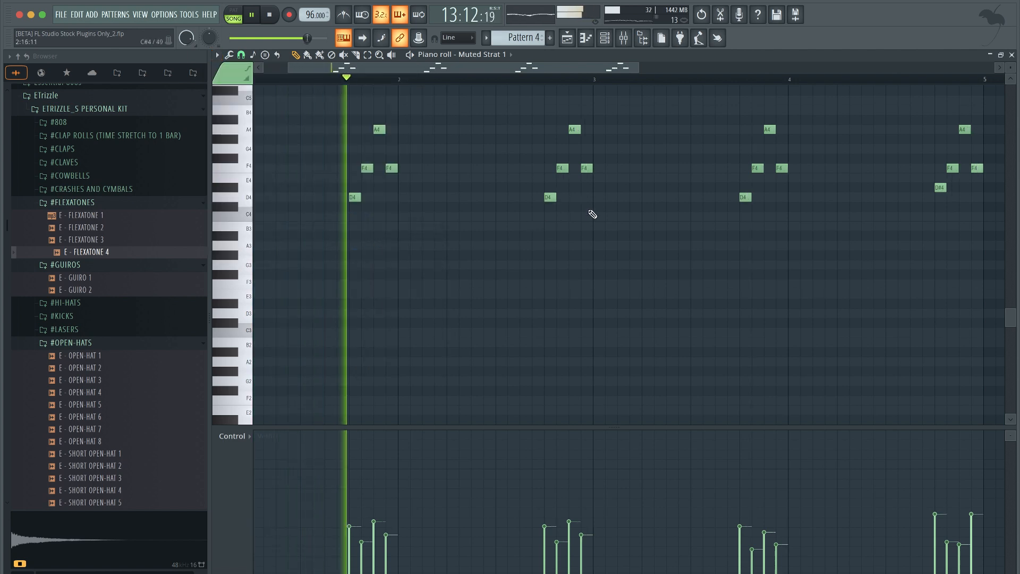
- Shorten all Muted Strat 1 notes in Pattern 4 together to about half a step and save the project
key("super+a")
left_click_drag(590, 168, 583, 170)
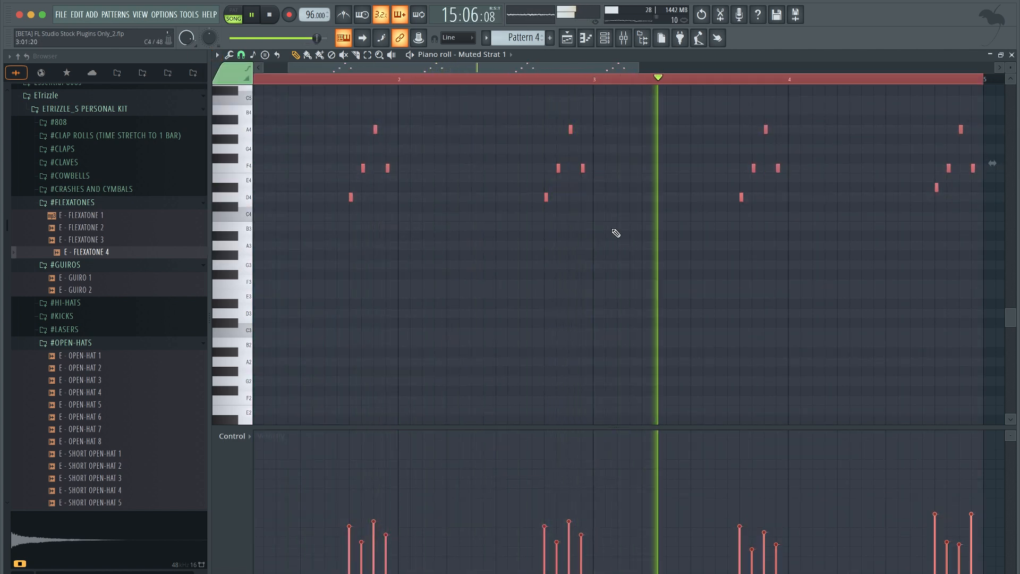
right_click(627, 258)
scroll(627, 258, "down", 4)
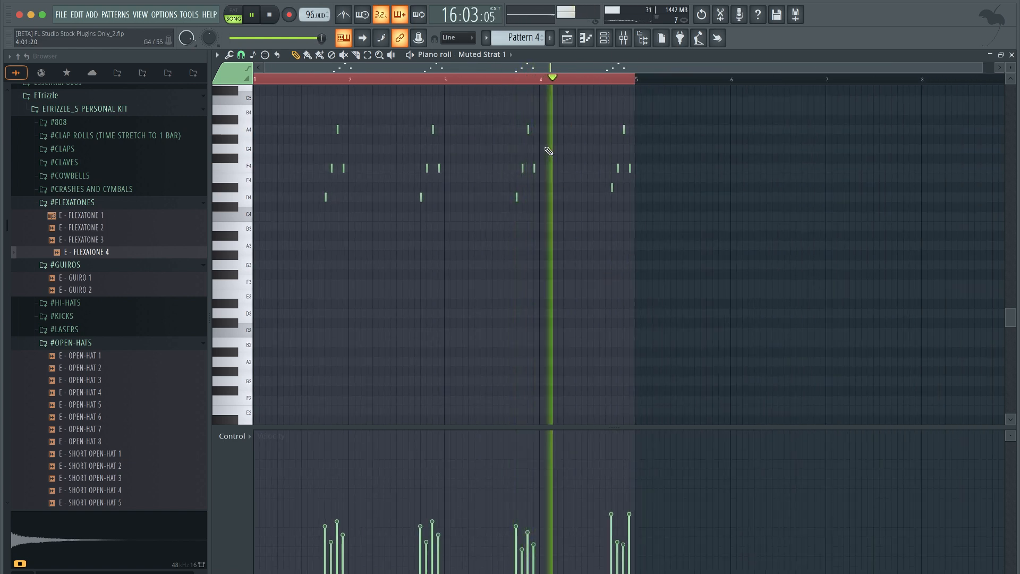
scroll(548, 150, "up", 3)
key("super+s")
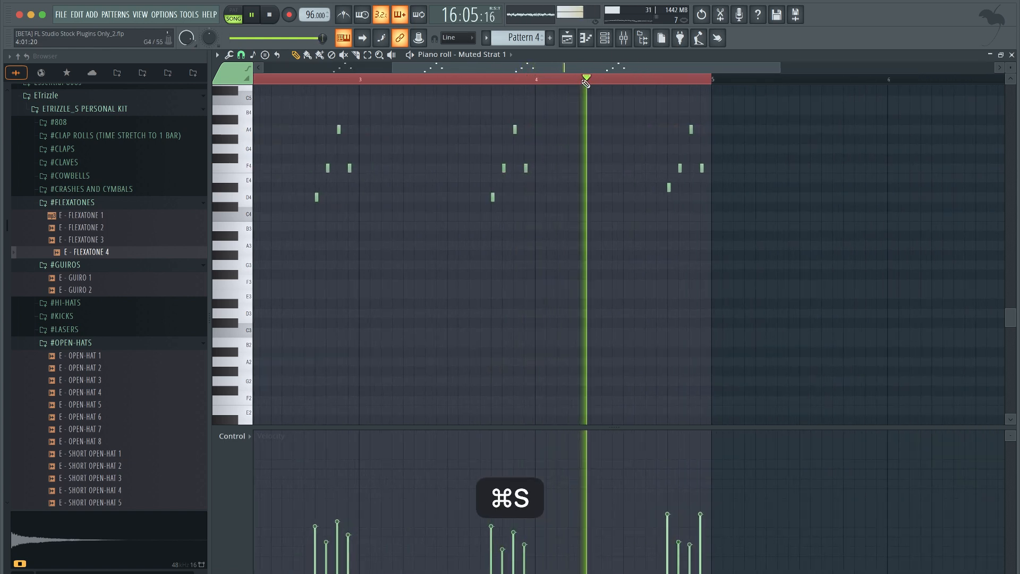
- Select Patterns 1 to 20 in the playlist picker and set the first colour of their gradient to violet #F088E2
left_click(572, 39)
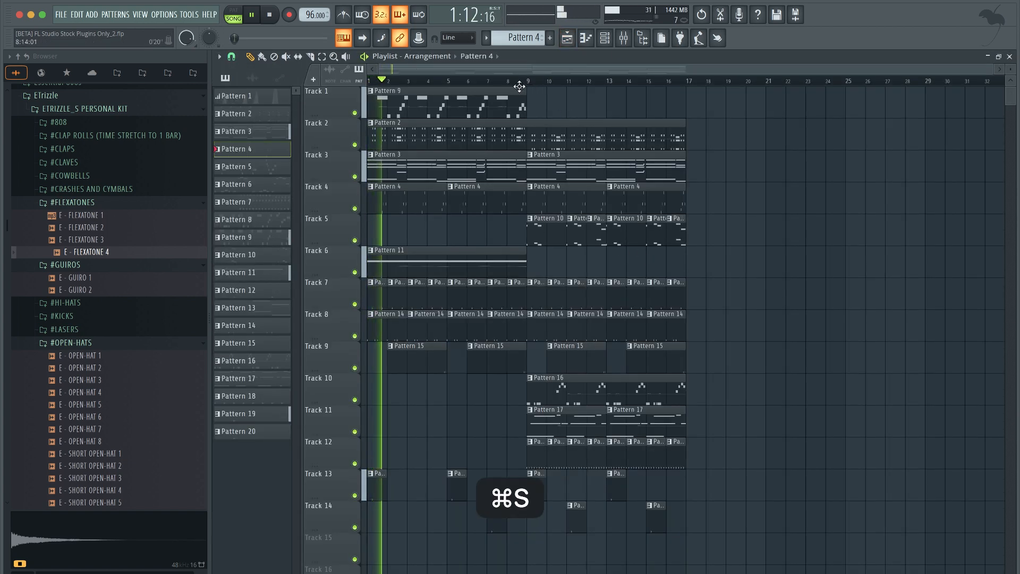
left_click(262, 95)
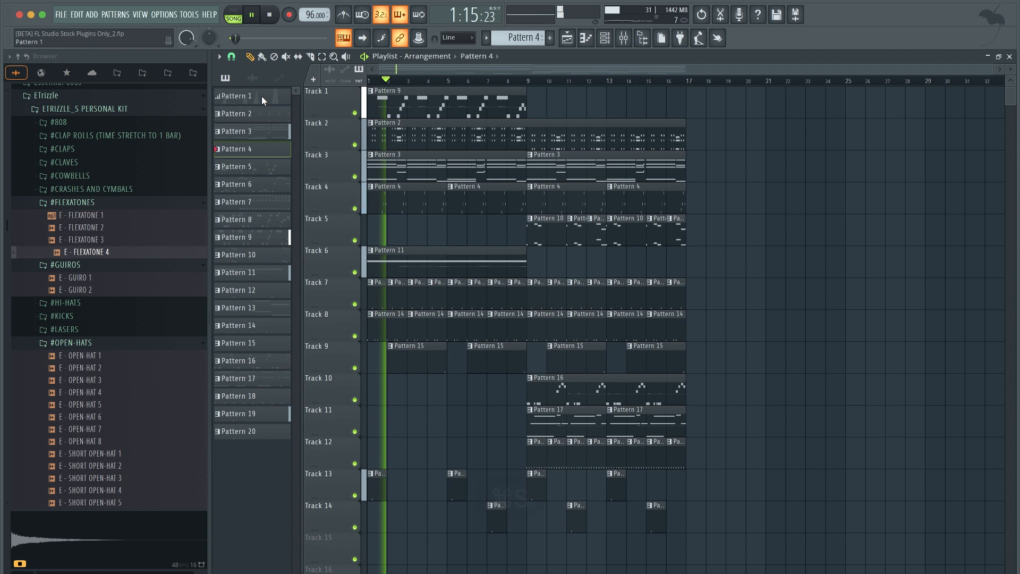
left_click(251, 427, "shift")
right_click(251, 427)
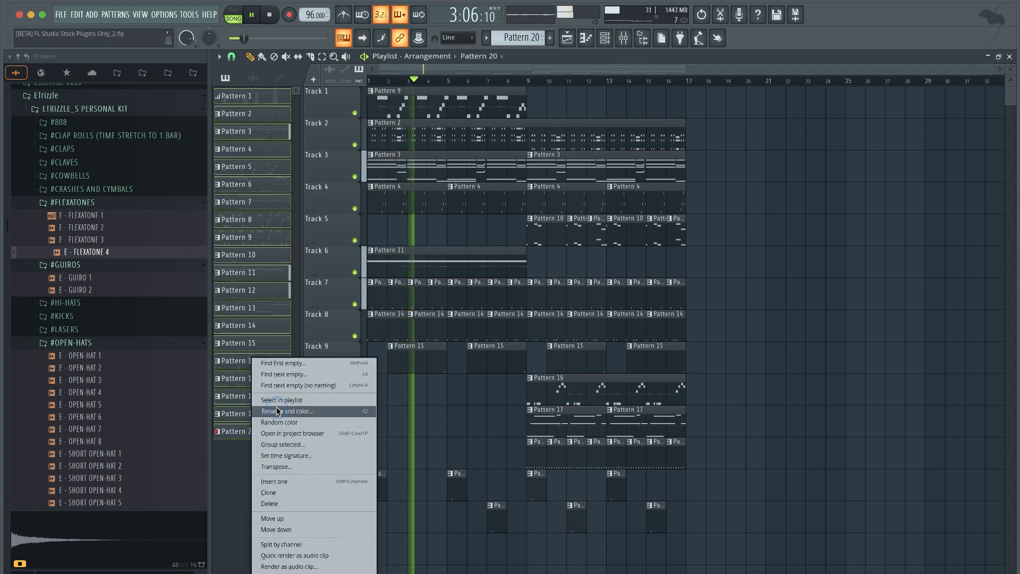
left_click(277, 412)
left_click(247, 399)
left_click(329, 356)
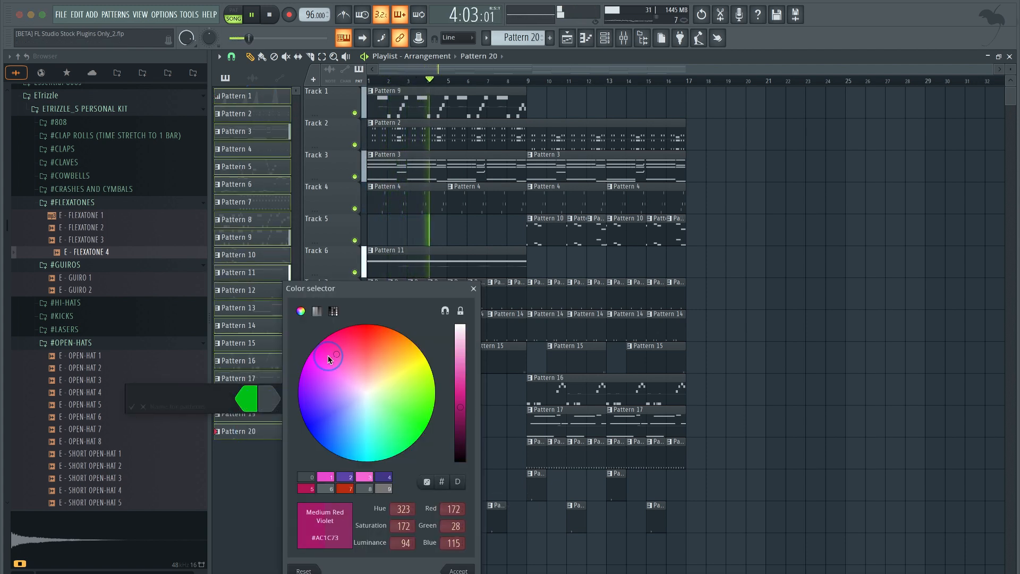
left_click(461, 360)
key("Return")
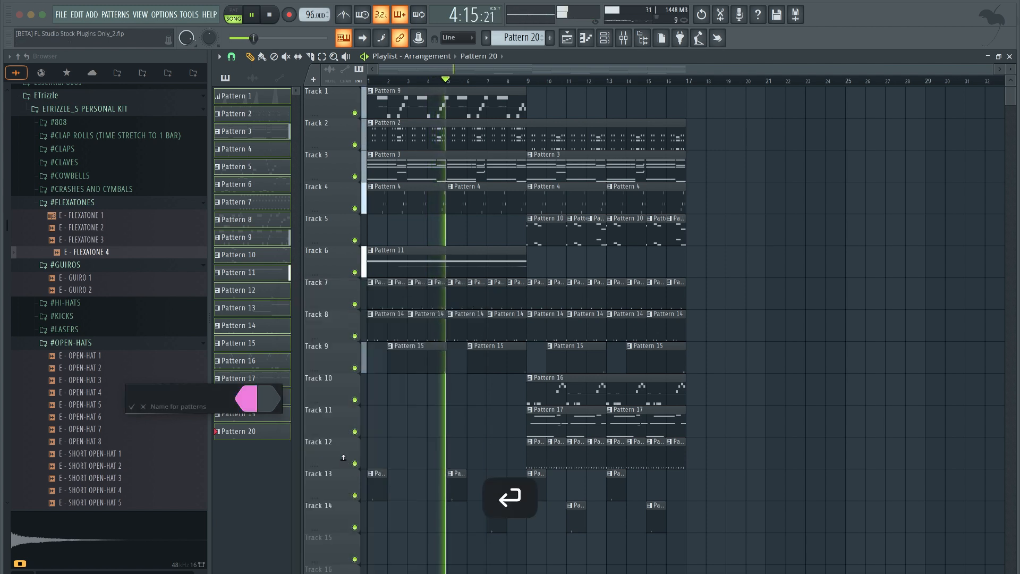
- Set the gradient's second colour to a dark orchid purple, apply it to the selected patterns and save the project
left_click(272, 400)
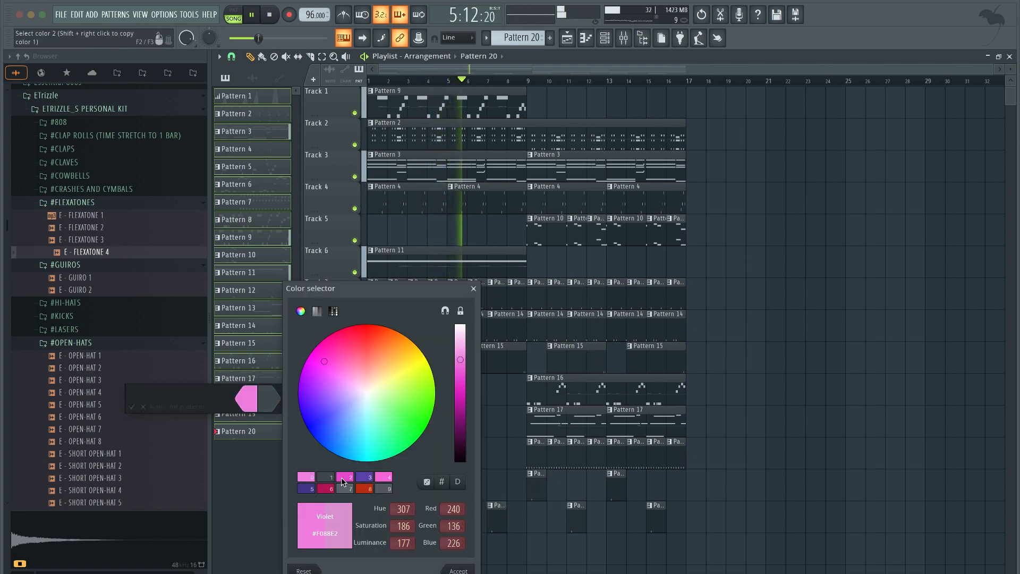
left_click(347, 387)
left_click_drag(337, 379, 336, 378)
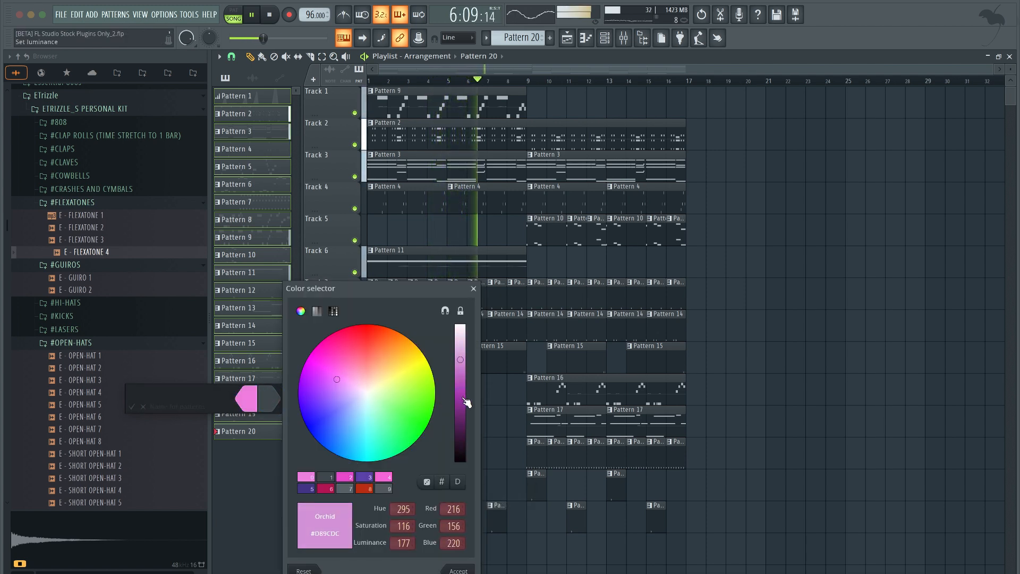
key("Return")
key("super+s")
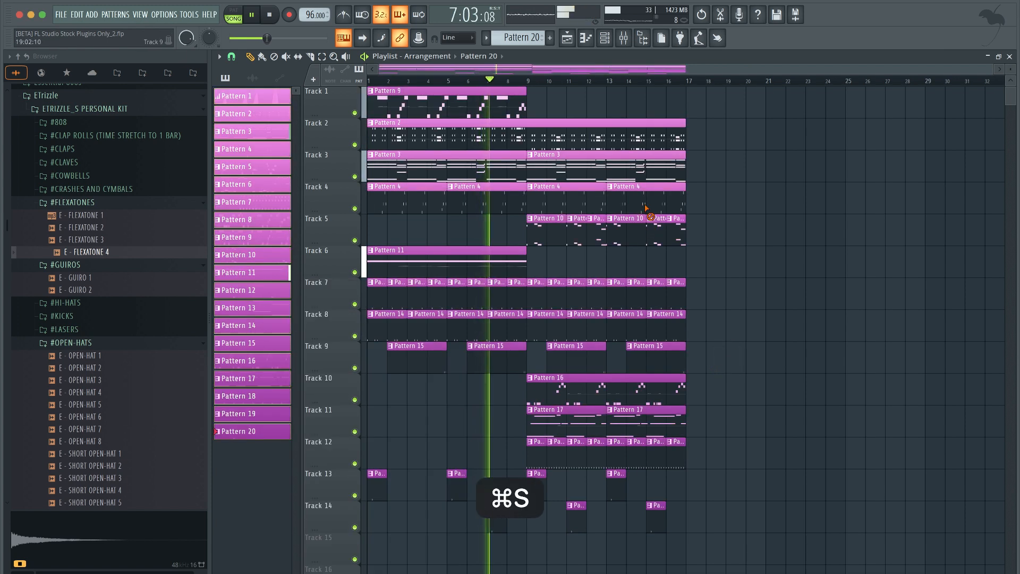
- Create Pattern 21 and add a new Sytrus channel to the channel rack
left_click(604, 38)
left_click_drag(530, 38, 530, 32)
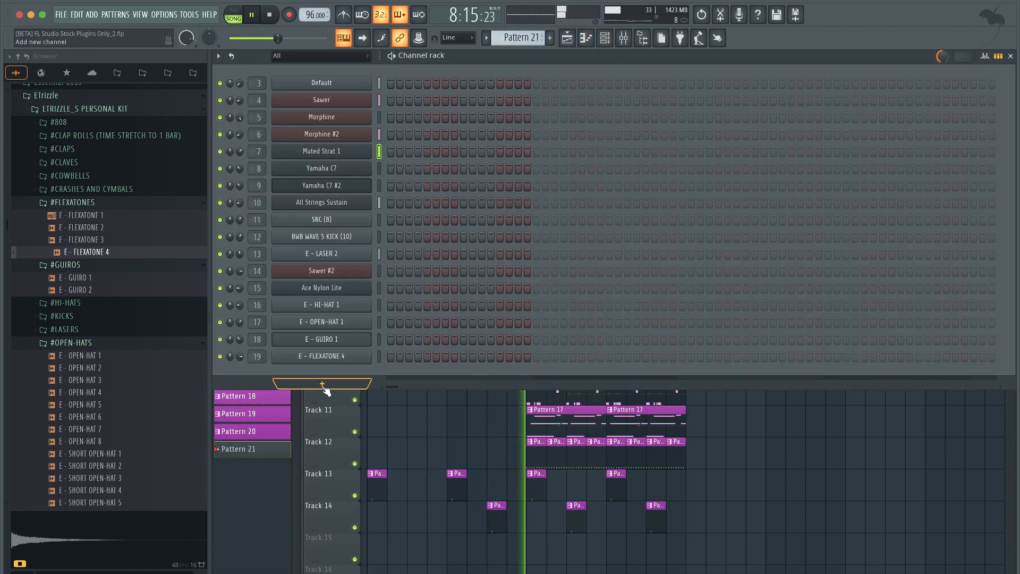
left_click(323, 384)
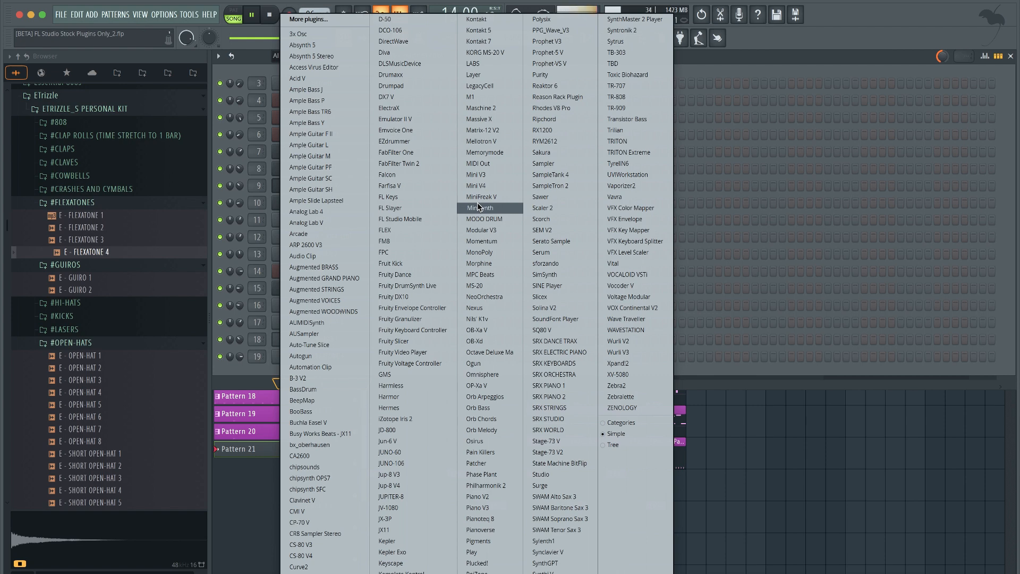
left_click(618, 42)
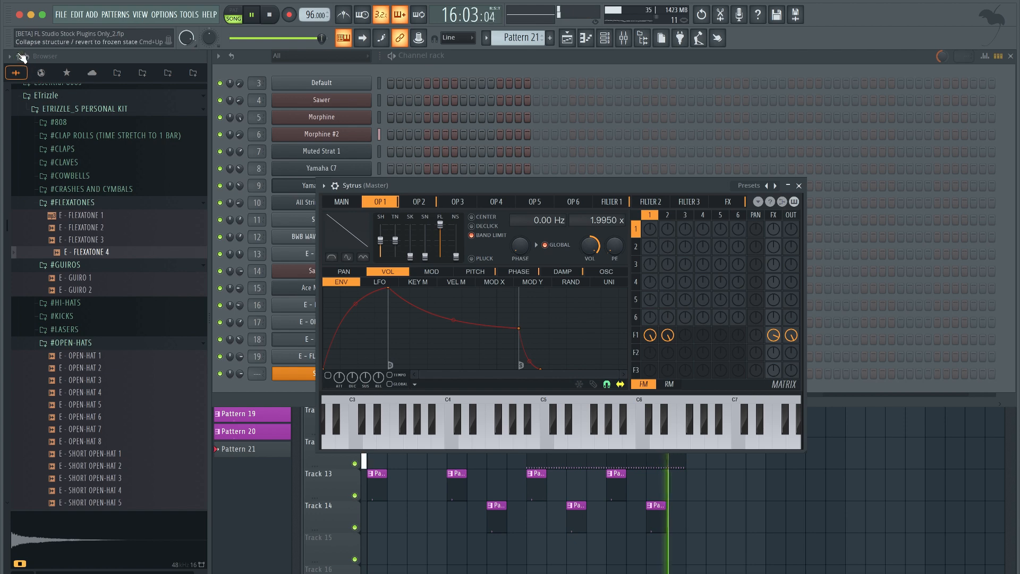
- Expand the Friends Sounds folder in the browser and route the Sytrus channel to mixer track 20
left_click(18, 57)
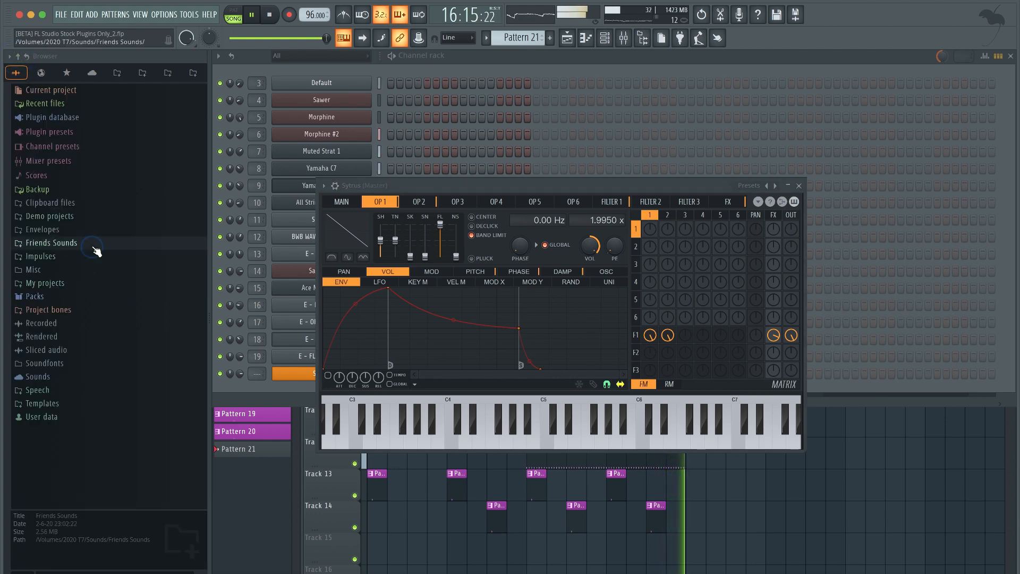
scroll(89, 340, "down", 20)
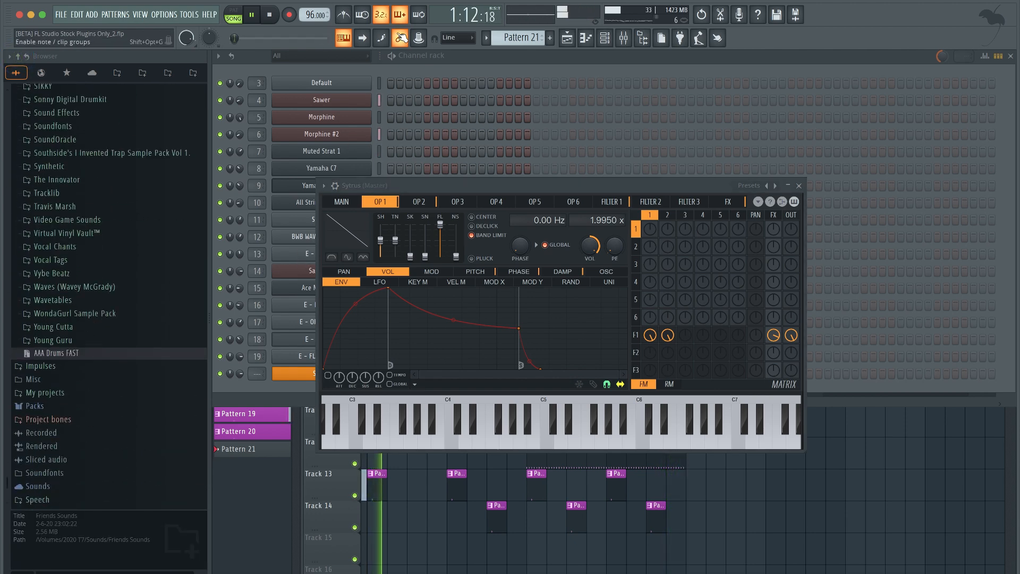
left_click(271, 387)
key("super+l")
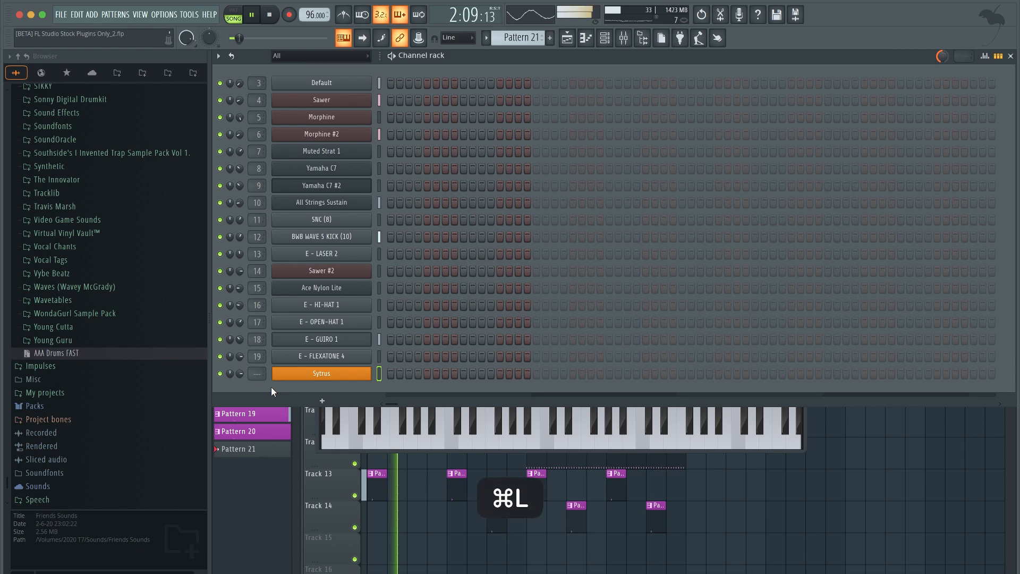
left_click(765, 454)
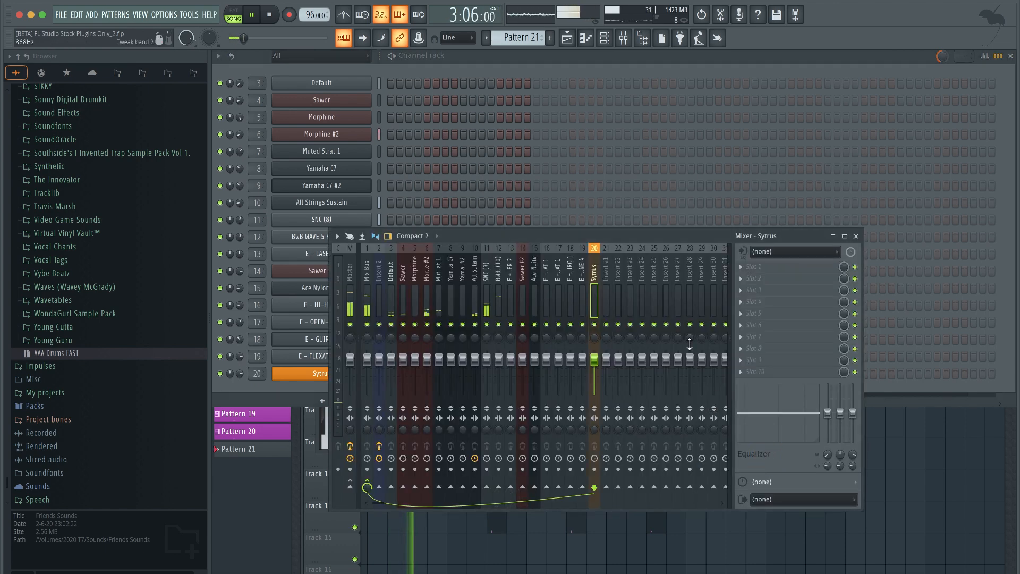
left_click(857, 236)
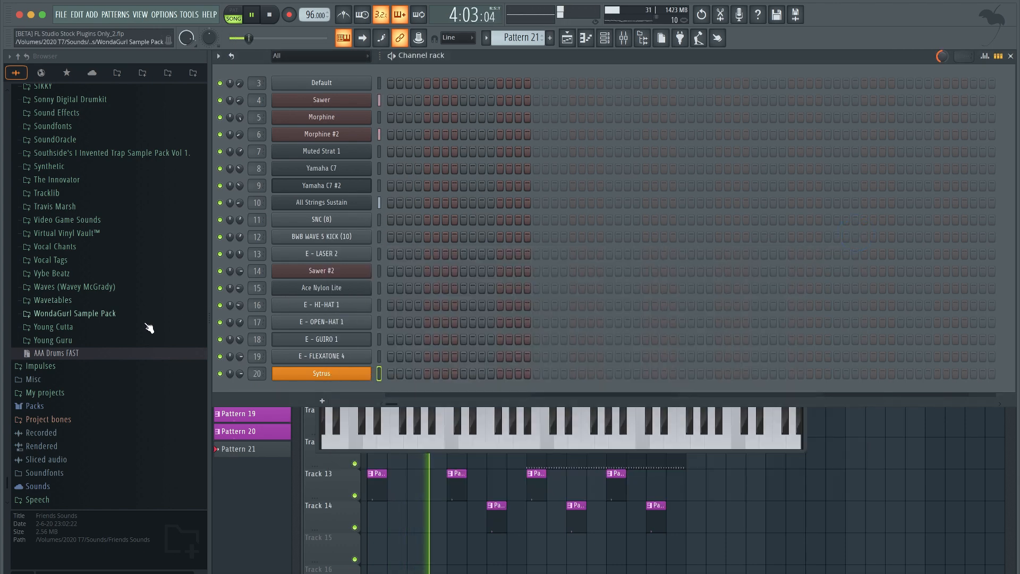
- Open the AKWF_0017 folder under Wavetables, AKWF-FREE-master, AKWF, and bring the Sytrus editor back up
left_click(109, 300)
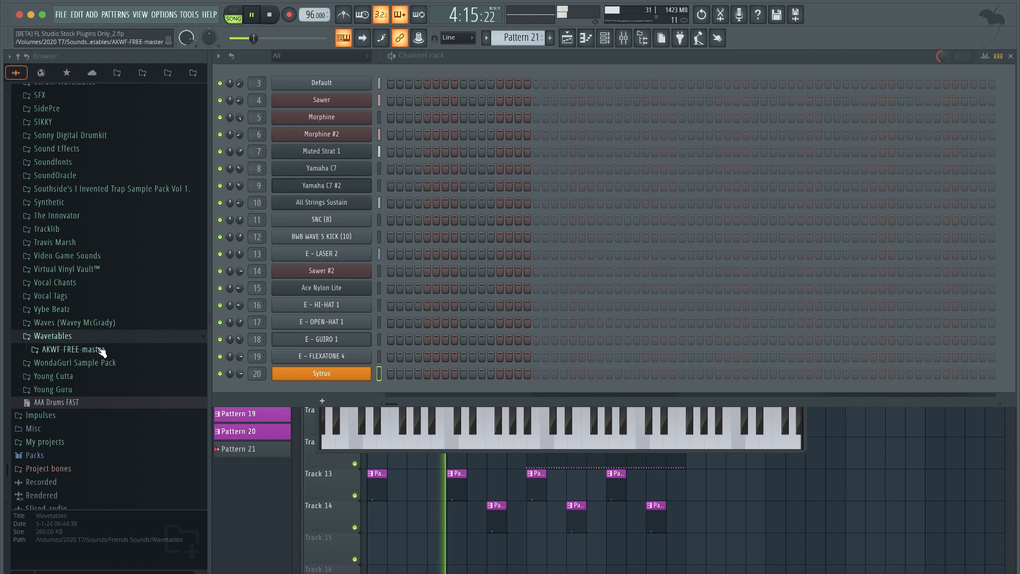
left_click(98, 349)
left_click(107, 294)
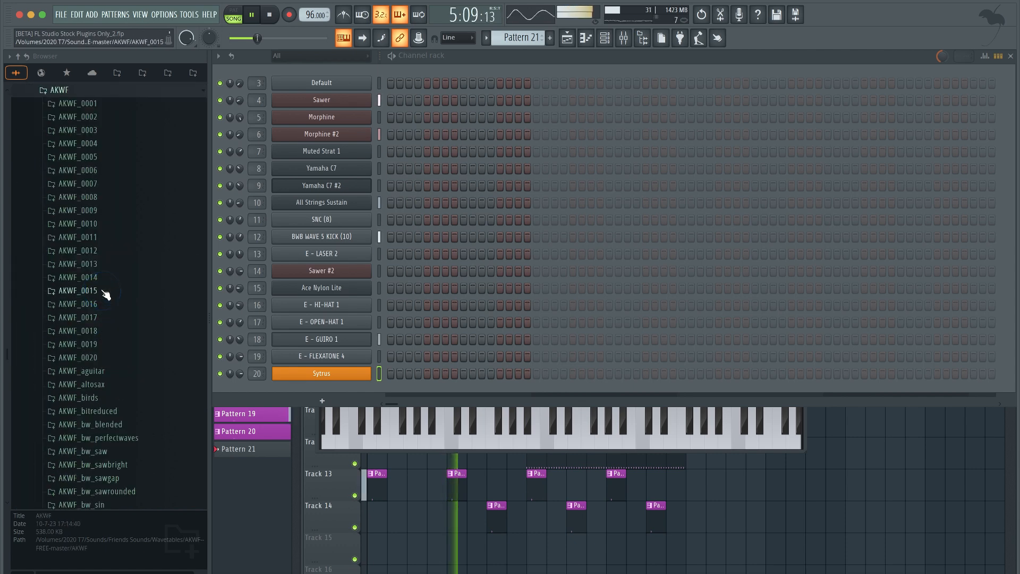
left_click(114, 320)
left_click(349, 377)
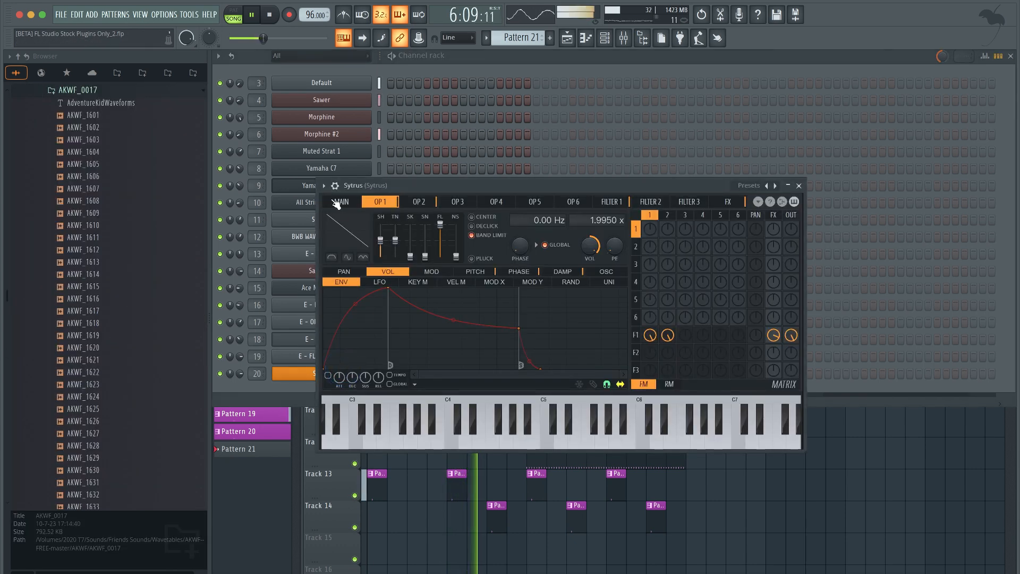
- Load the Default preset in Sytrus and use the AKWF_1609 waveform as the oscillator shape of operator 1
left_click_drag(105, 216, 341, 231)
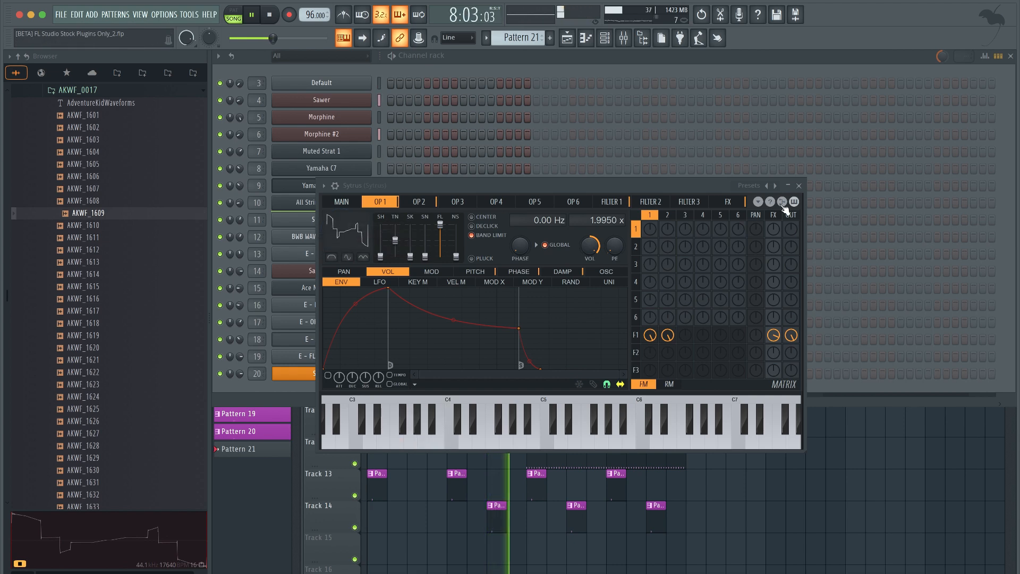
left_click(758, 187)
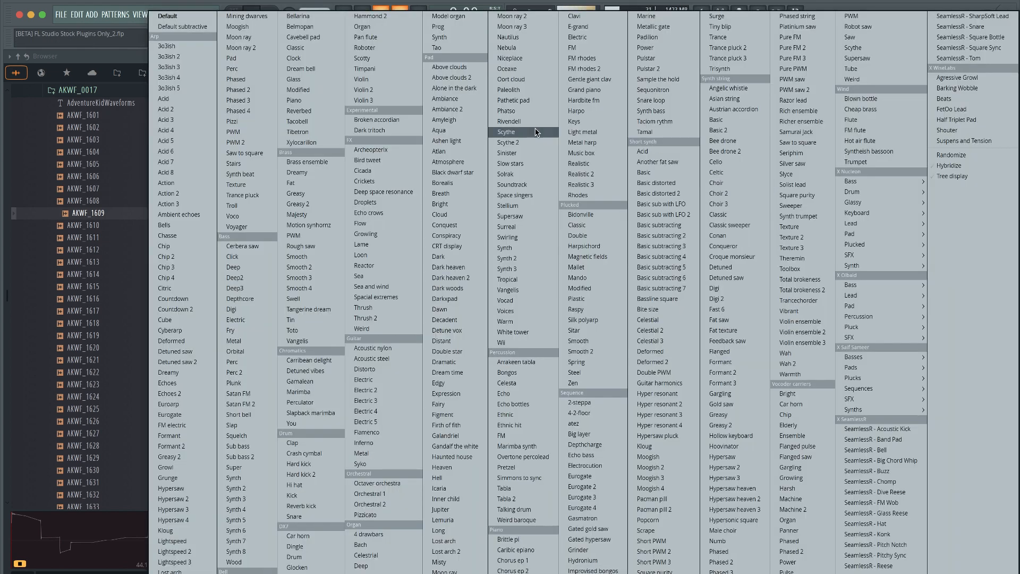
left_click(184, 18)
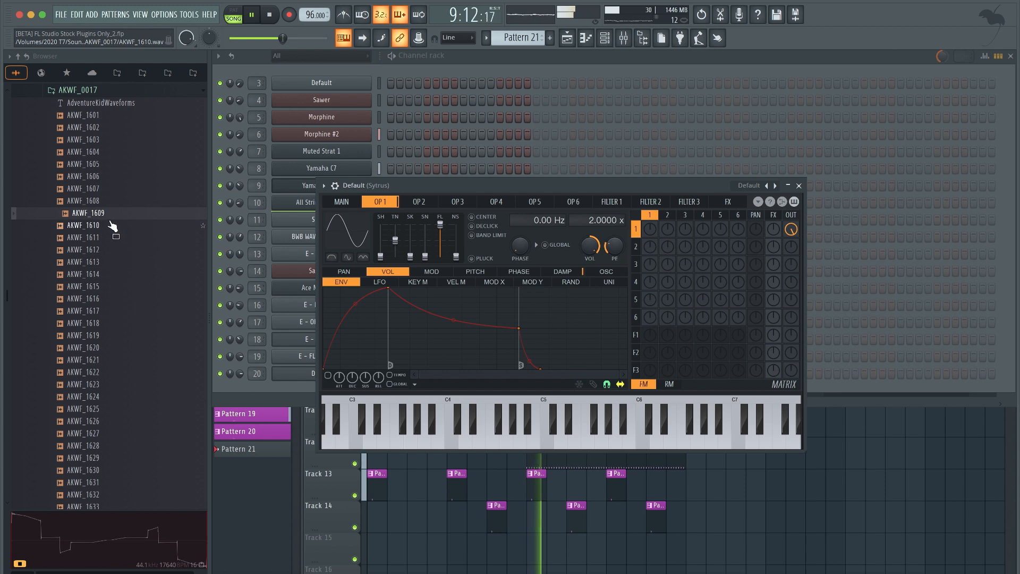
left_click_drag(338, 235, 342, 232)
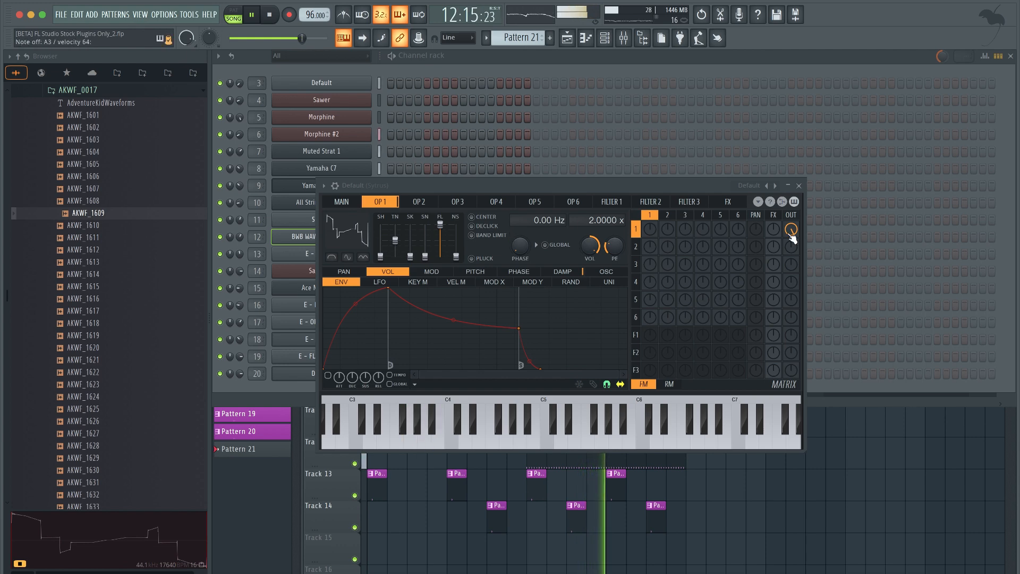
- Replace the Sytrus operator 1 waveform with AKWF_1611 and lower the channel's volume to 45%
left_click(799, 186)
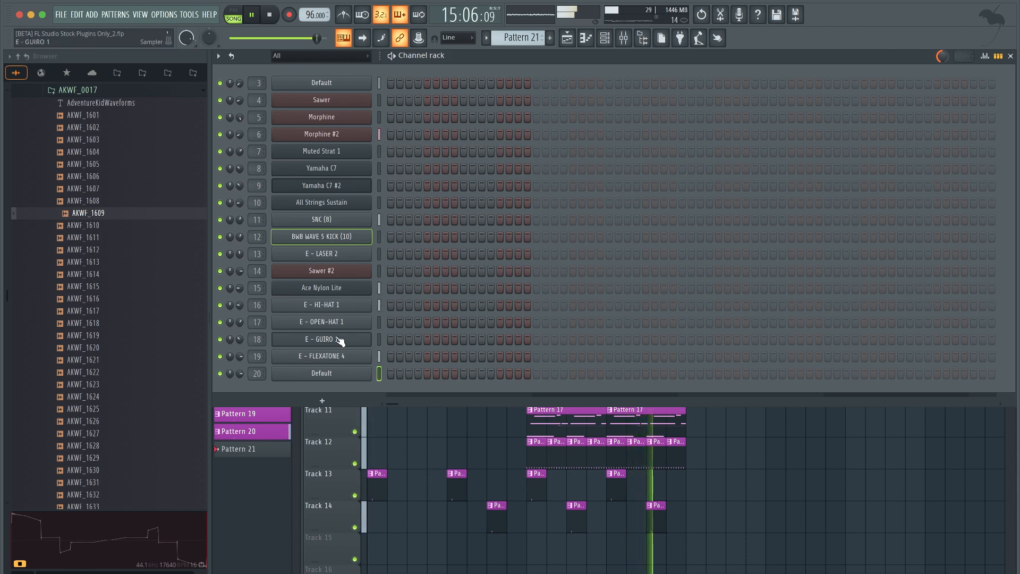
left_click(320, 374)
left_click_drag(174, 236, 346, 237)
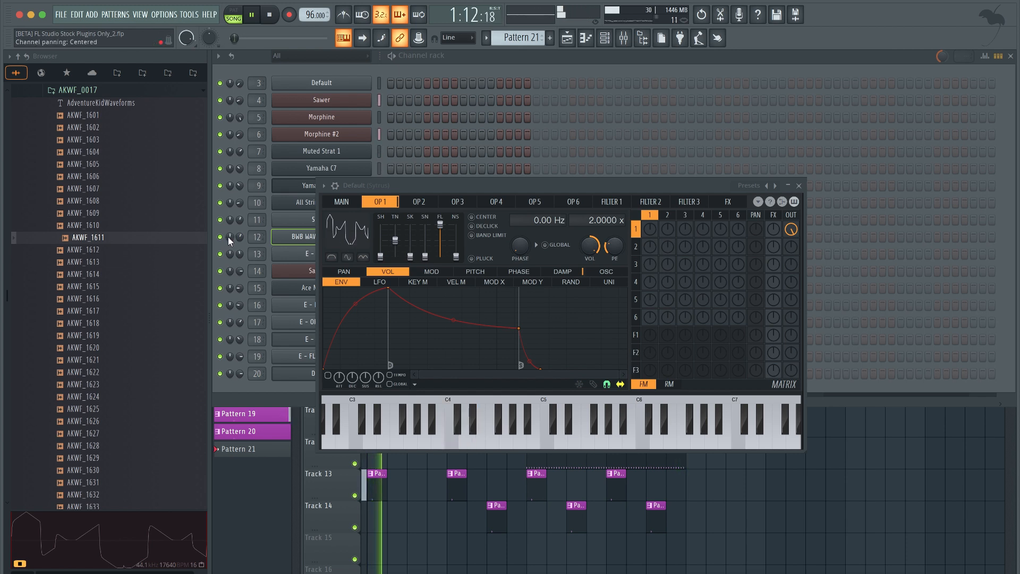
left_click(239, 385)
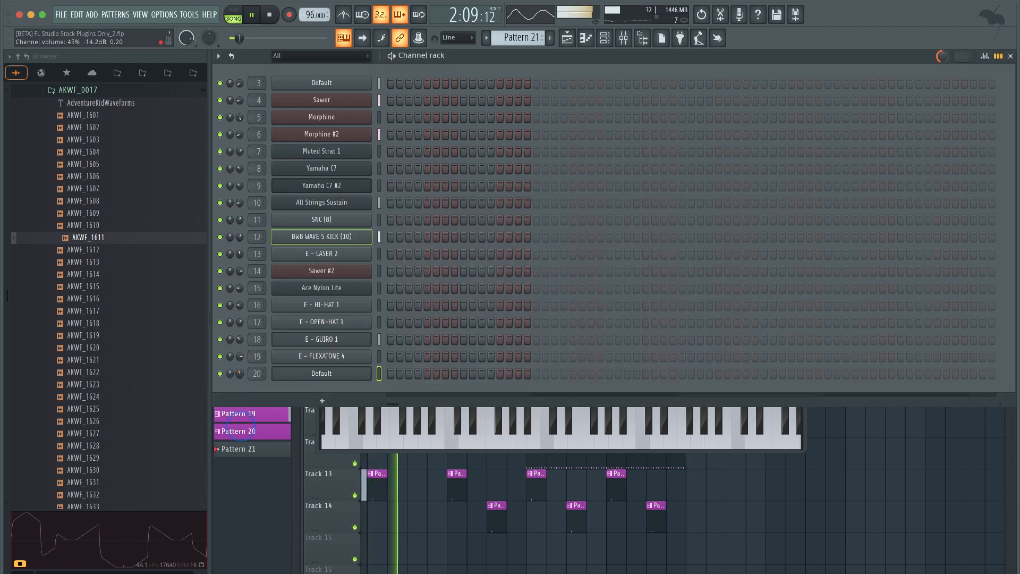
left_click(355, 375)
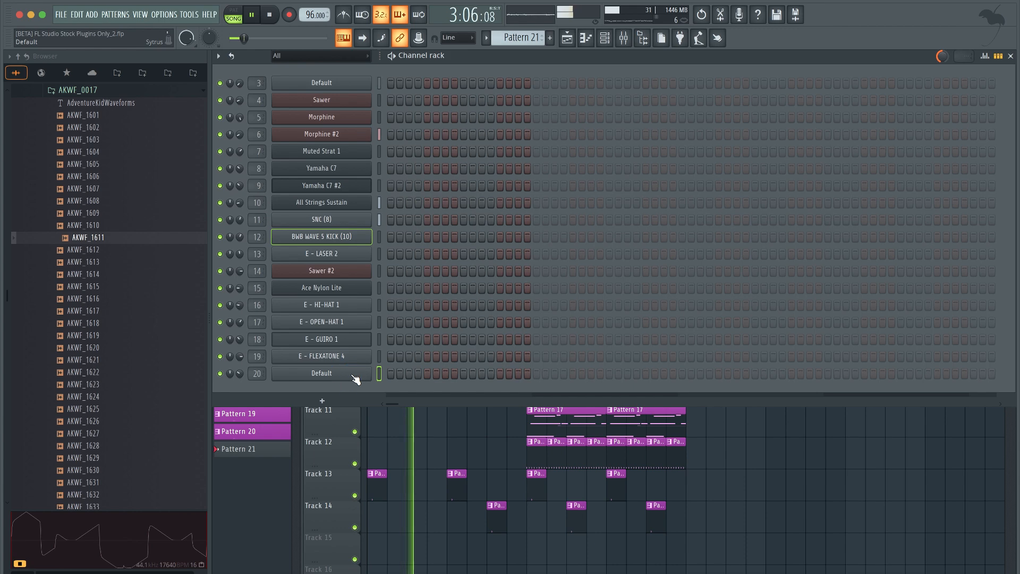
- Try AKWF_1612 as the waveform of Sytrus operator 1 and settle on AKWF_1615 in its place
left_click(355, 375)
left_click_drag(110, 251, 352, 233)
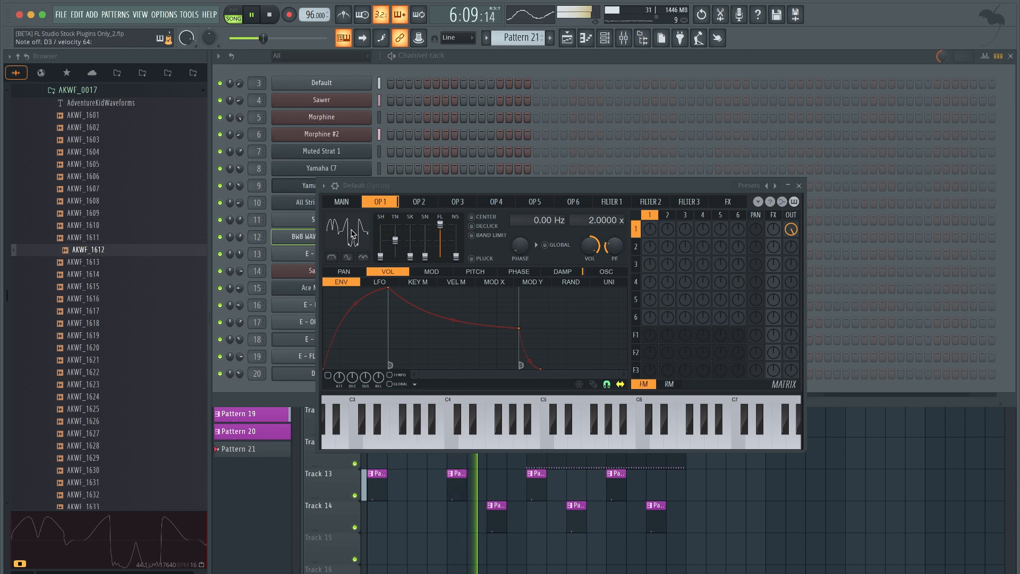
left_click_drag(136, 289, 355, 225)
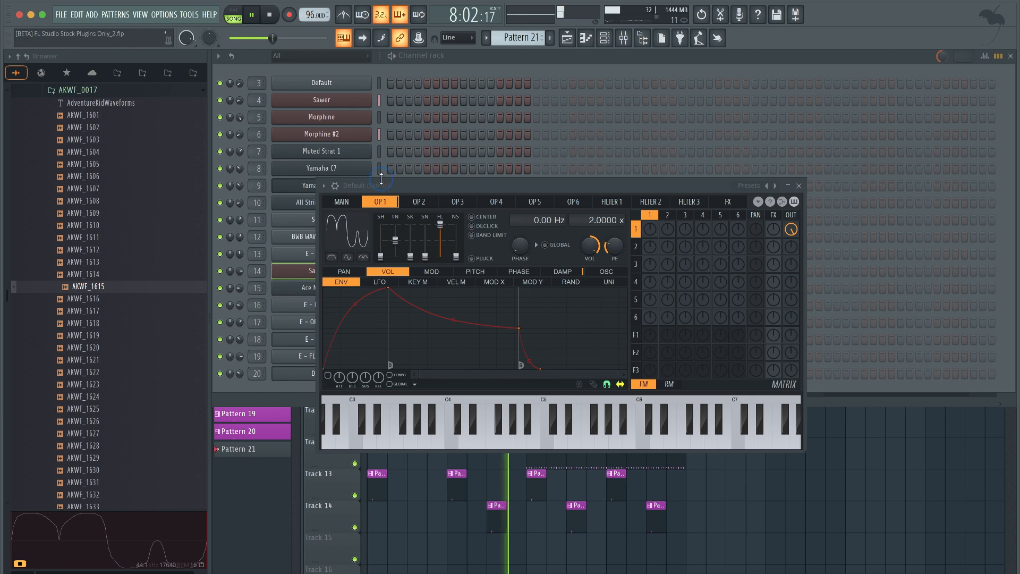
left_click_drag(393, 186, 316, 234)
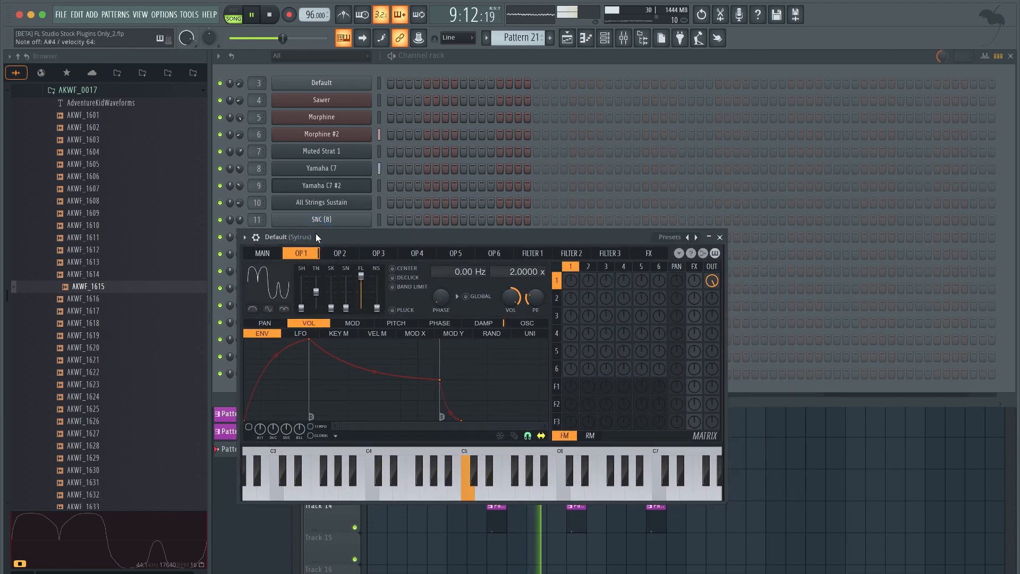
- Make the Sytrus channel mono, send operator 1 to the FX output in the matrix and close the editor
left_click(255, 237)
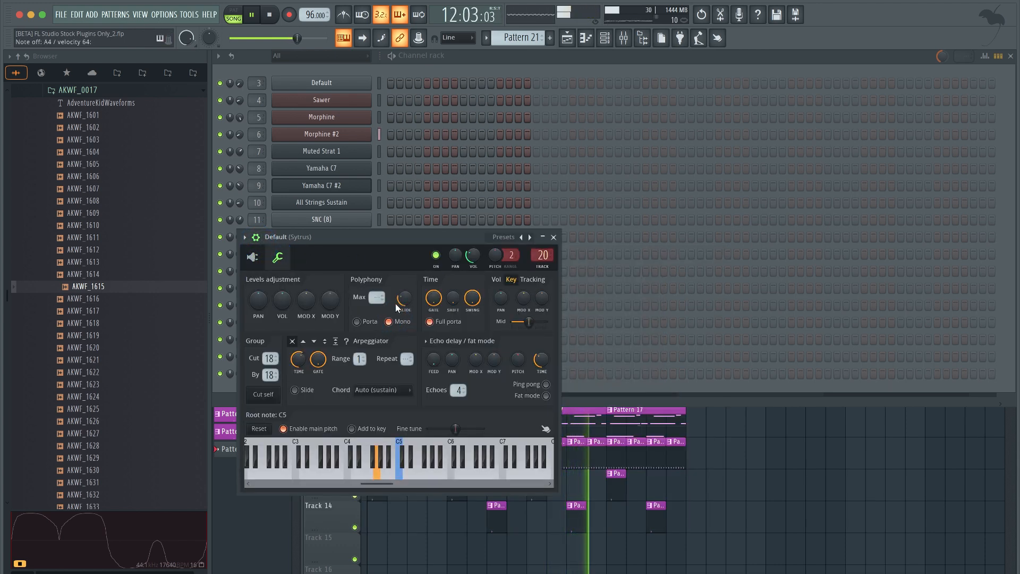
left_click(252, 257)
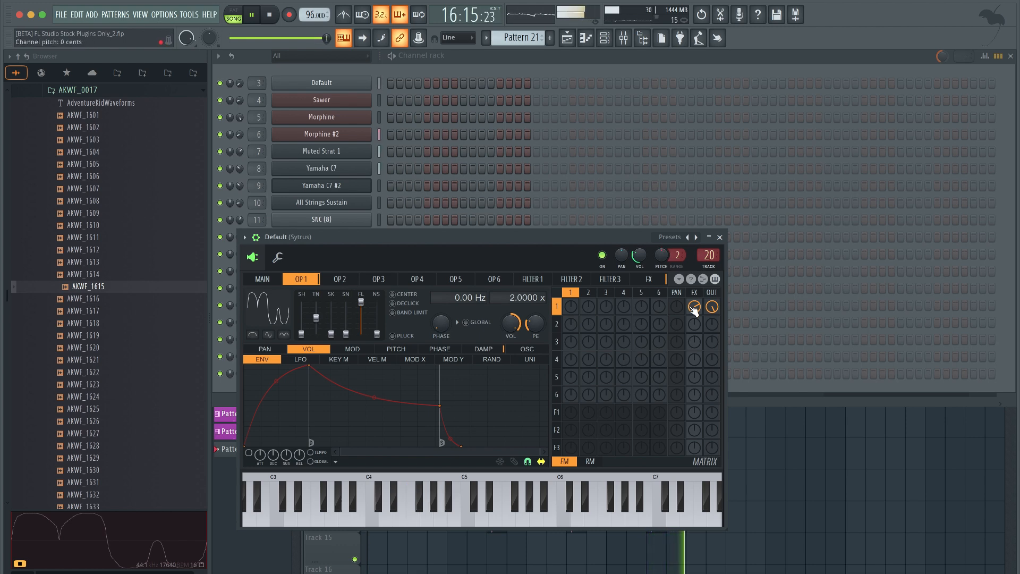
left_click(720, 237)
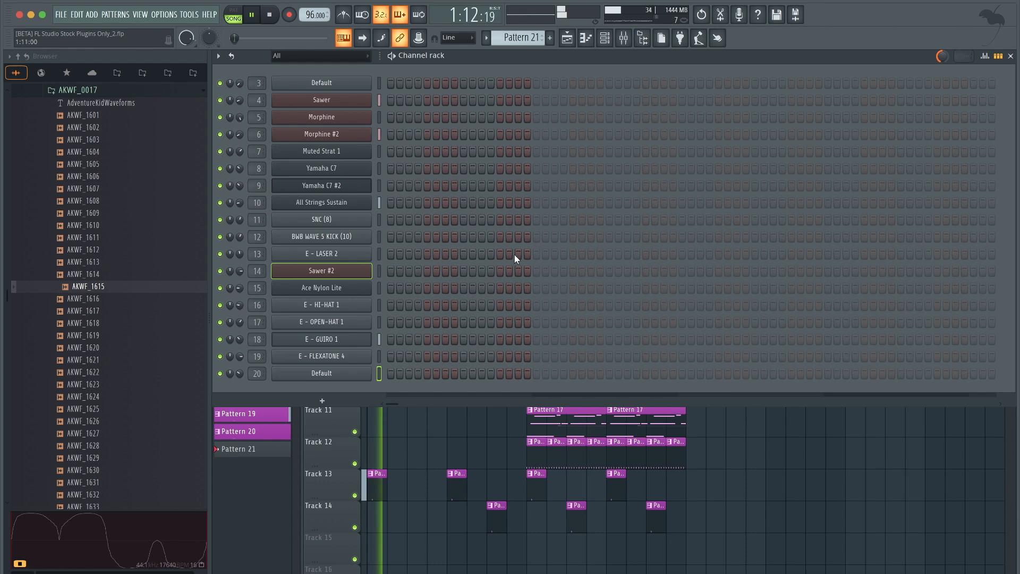
- Record a Sytrus melody into Pattern 21 over the playing song, with its four-bar clip on Track 15 at bar 9
left_click(740, 420)
left_click(489, 81)
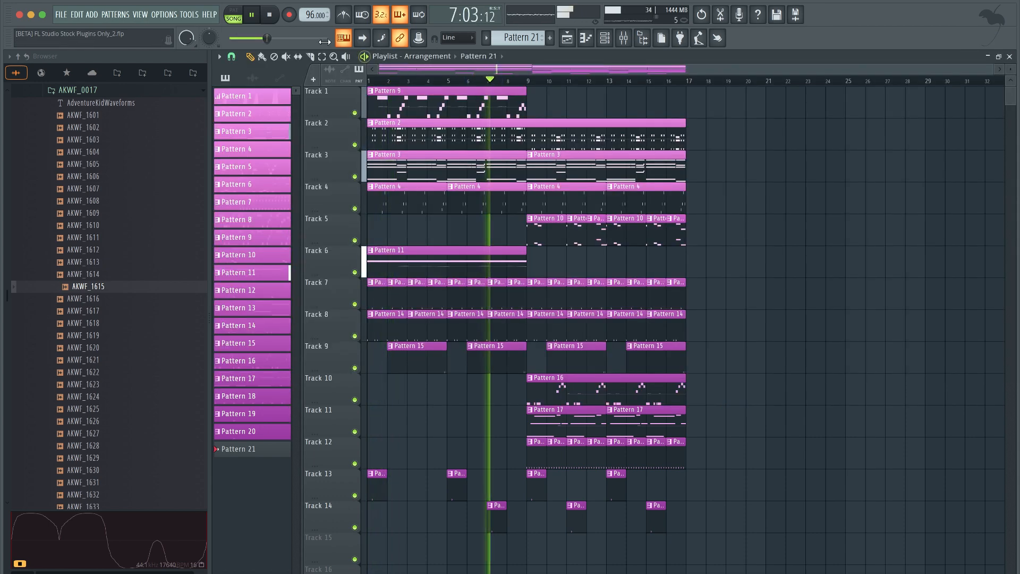
left_click(290, 15)
left_click(512, 358)
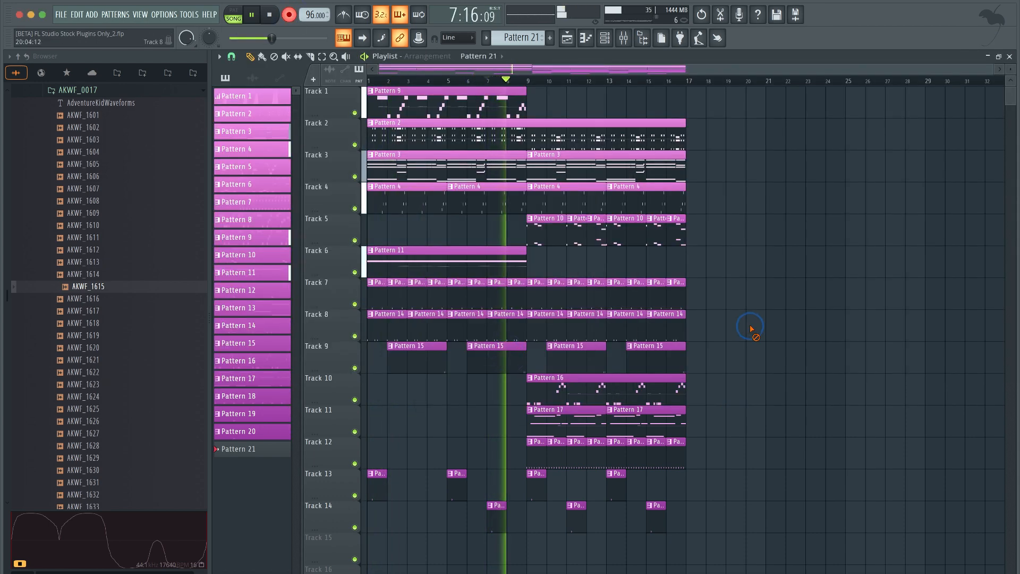
left_click(605, 38)
right_click(821, 474)
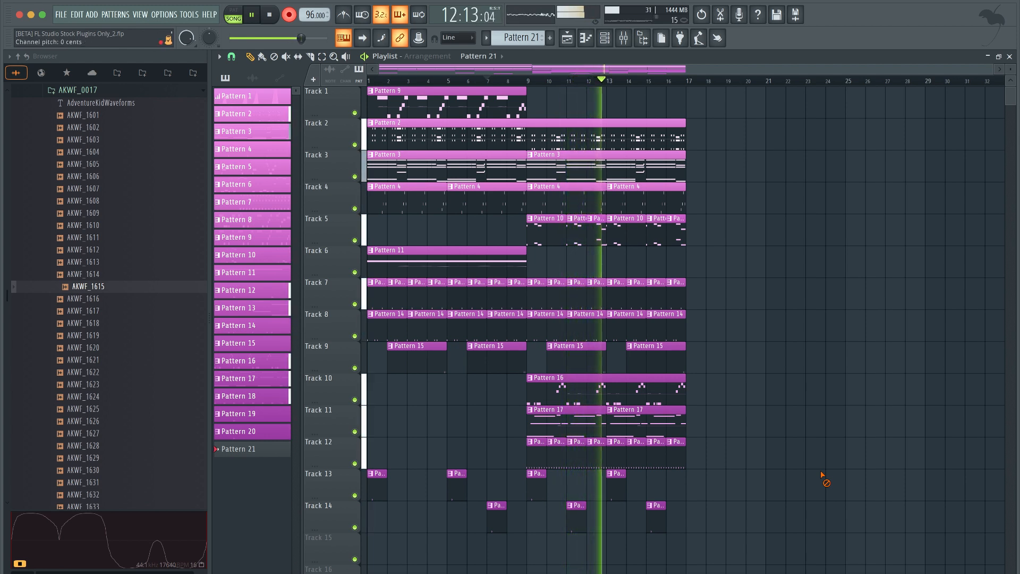
key("space")
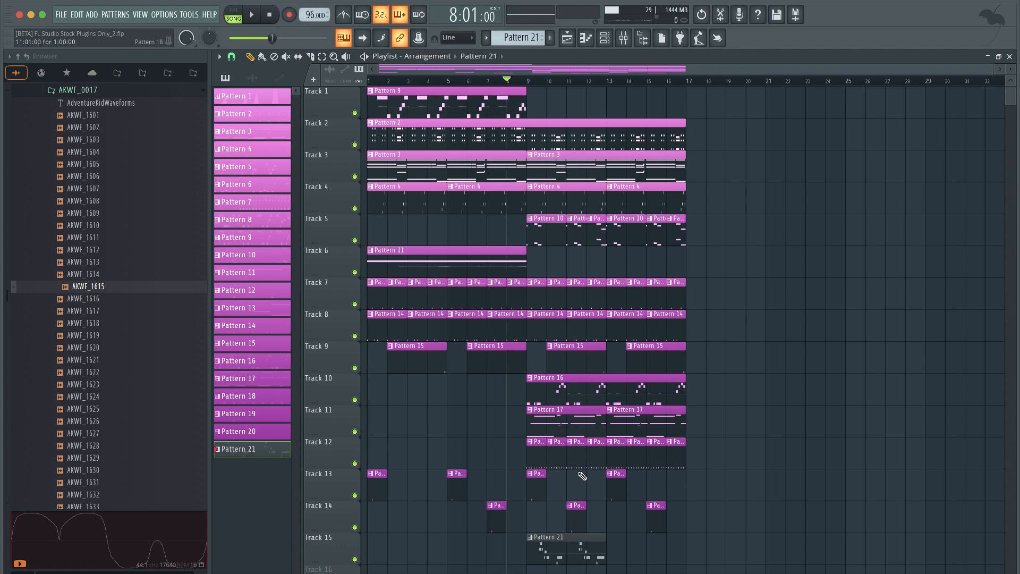
- Open Pattern 21 in the piano roll, save the project and even out the velocities of the opening notes
double_click(556, 545)
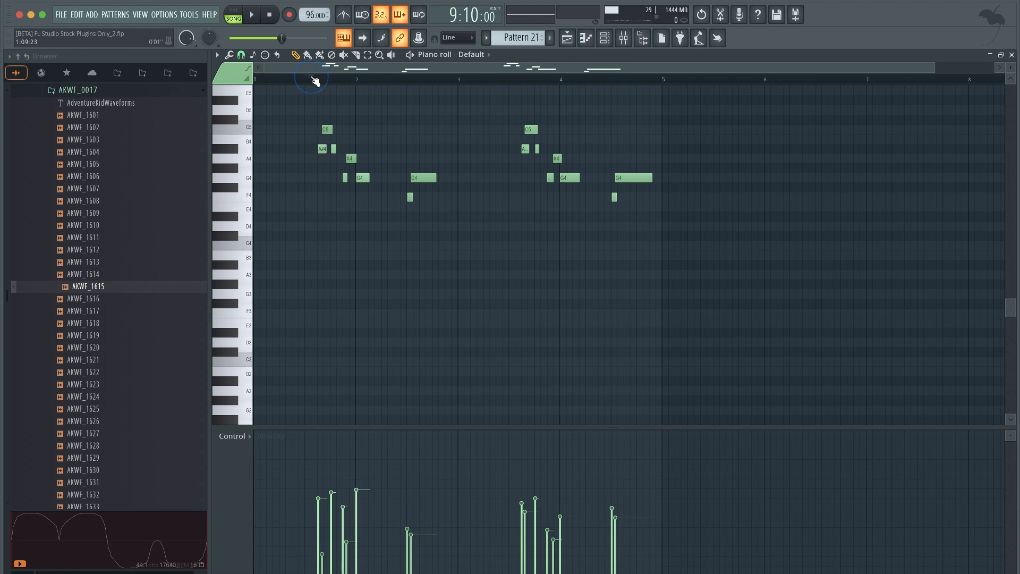
key("super+s")
key("space")
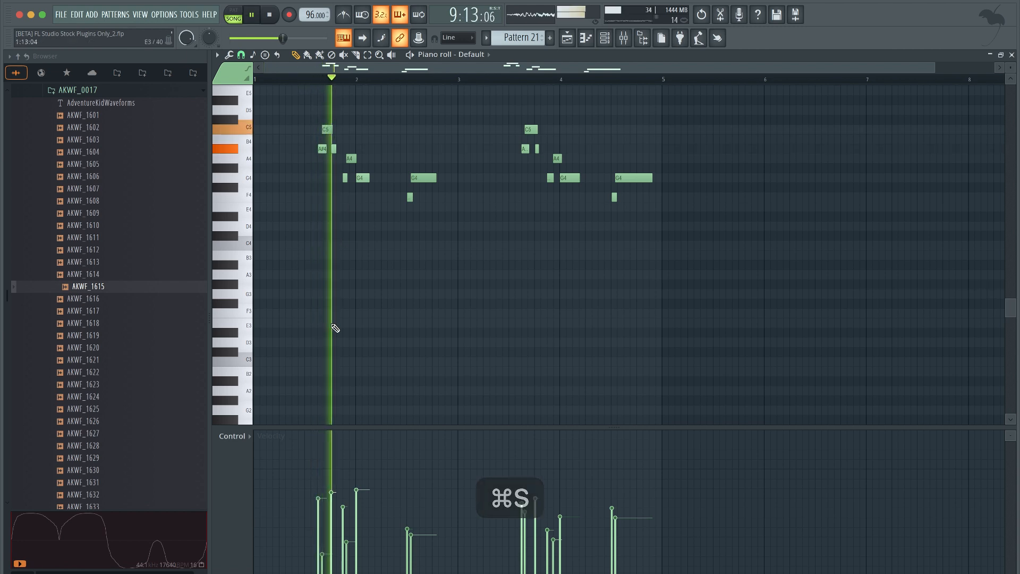
key("space")
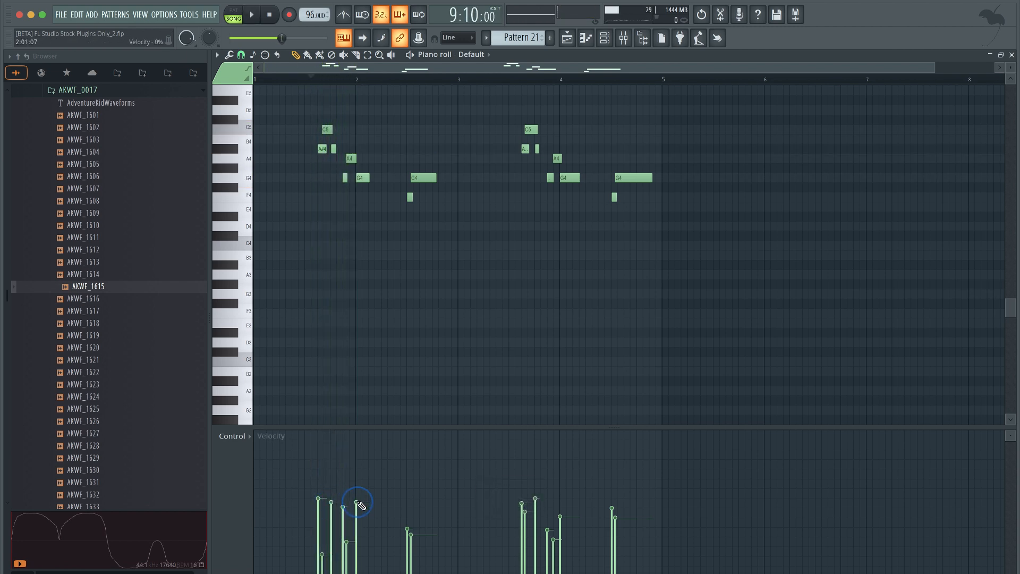
key("space")
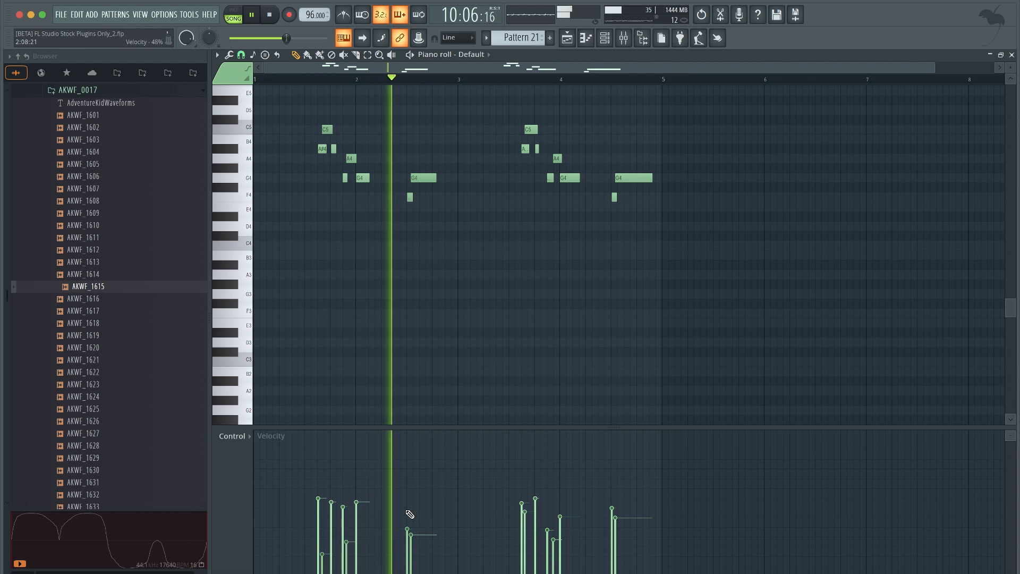
left_click(367, 522)
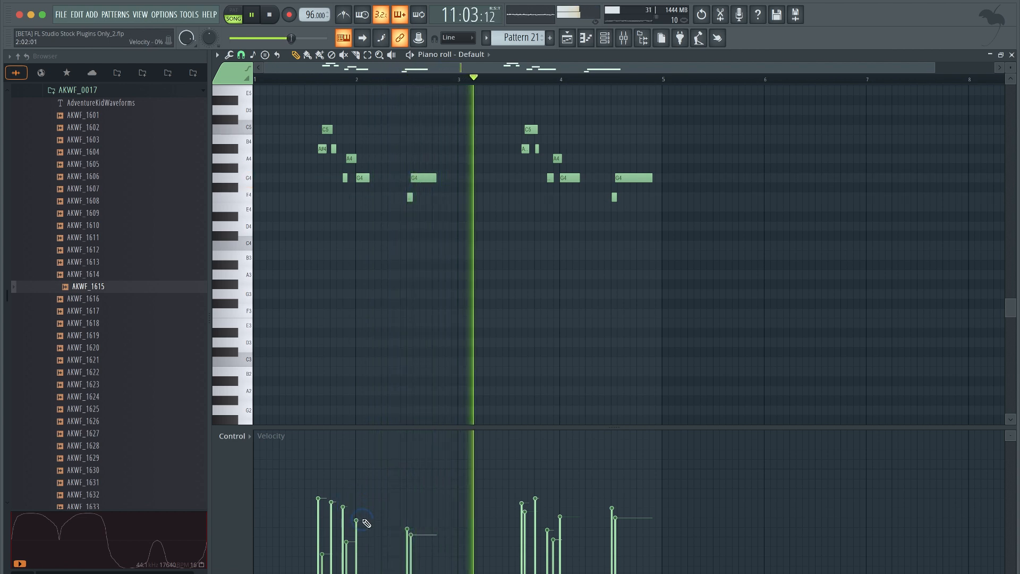
left_click_drag(364, 520, 318, 529)
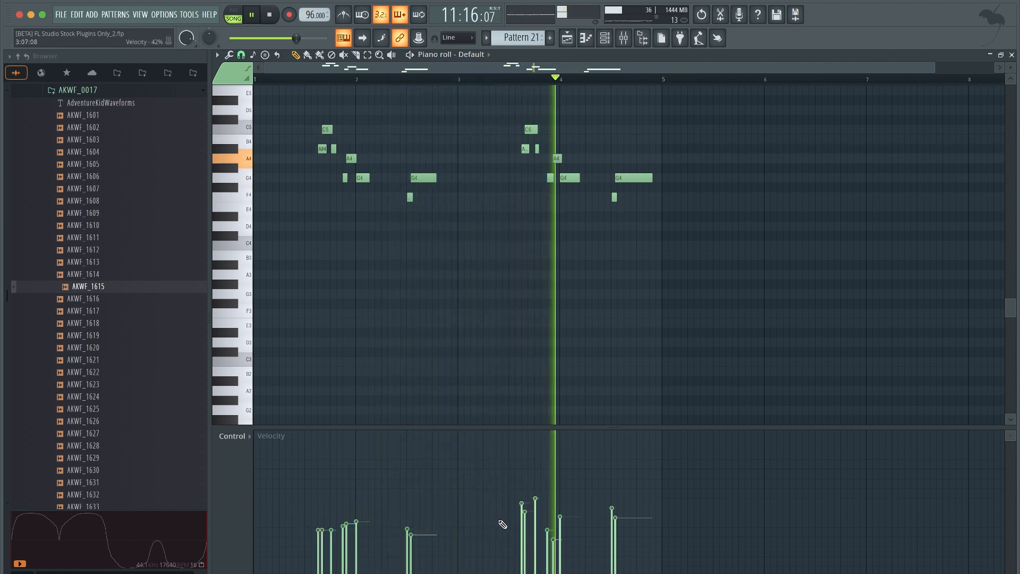
- Level the note velocities of both phrases in Pattern 21 to nearly the same height and save the project
key("space")
left_click_drag(648, 526, 416, 525)
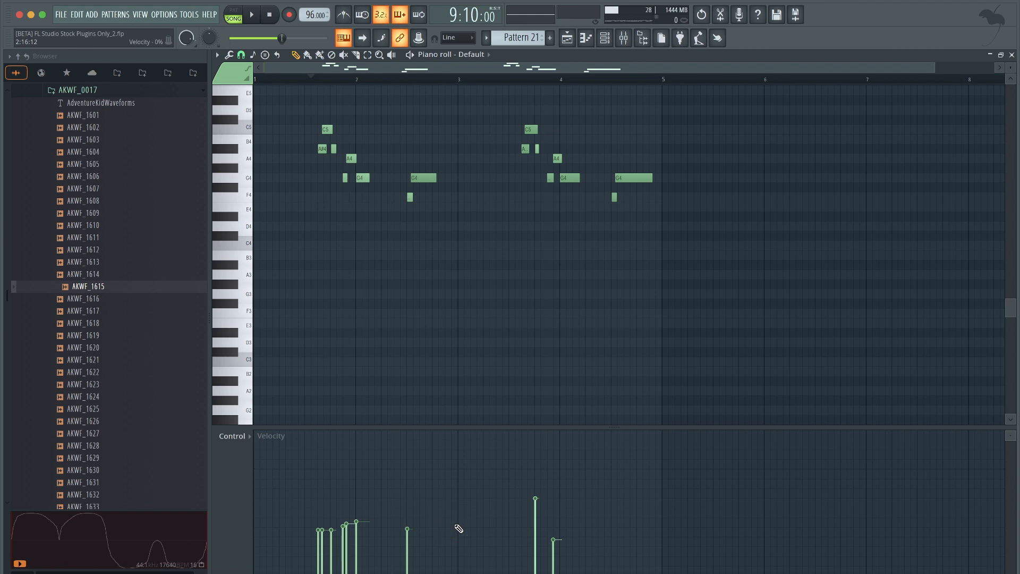
key("super+z")
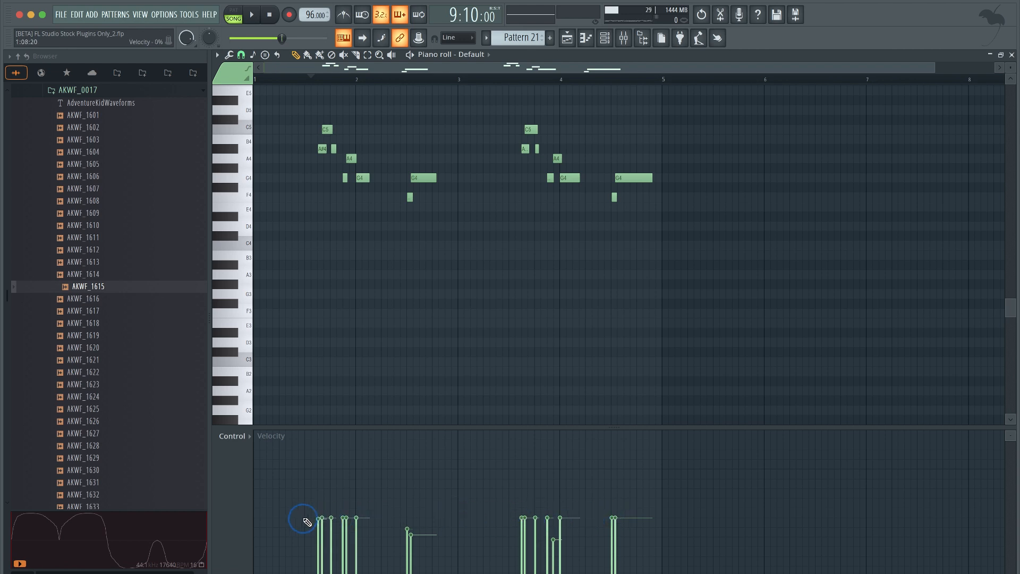
key("space")
key("super+s")
- Lower the Sytrus channel's volume to 26%, return to the playlist and save the project
left_click(607, 44)
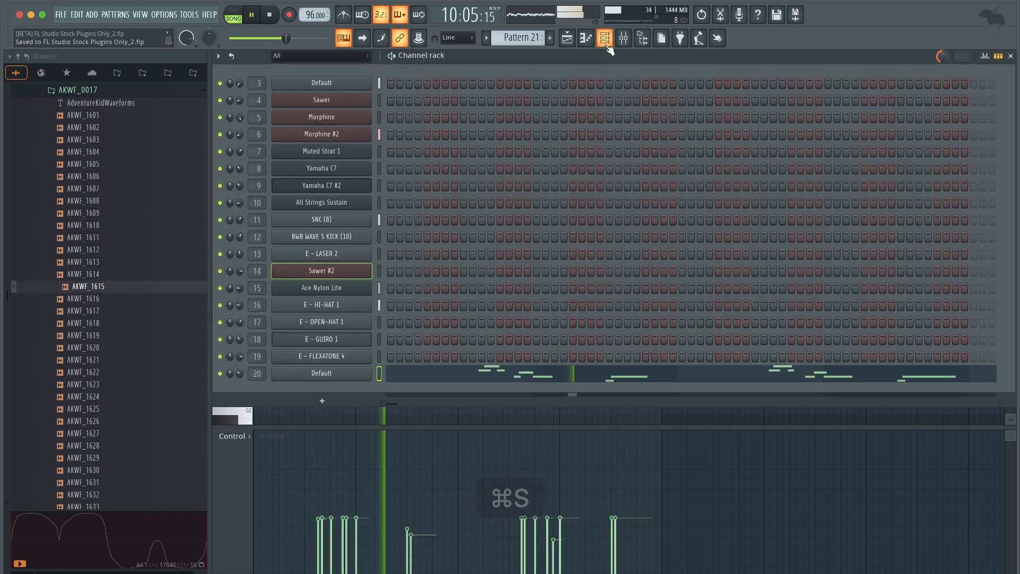
left_click_drag(240, 374, 237, 385)
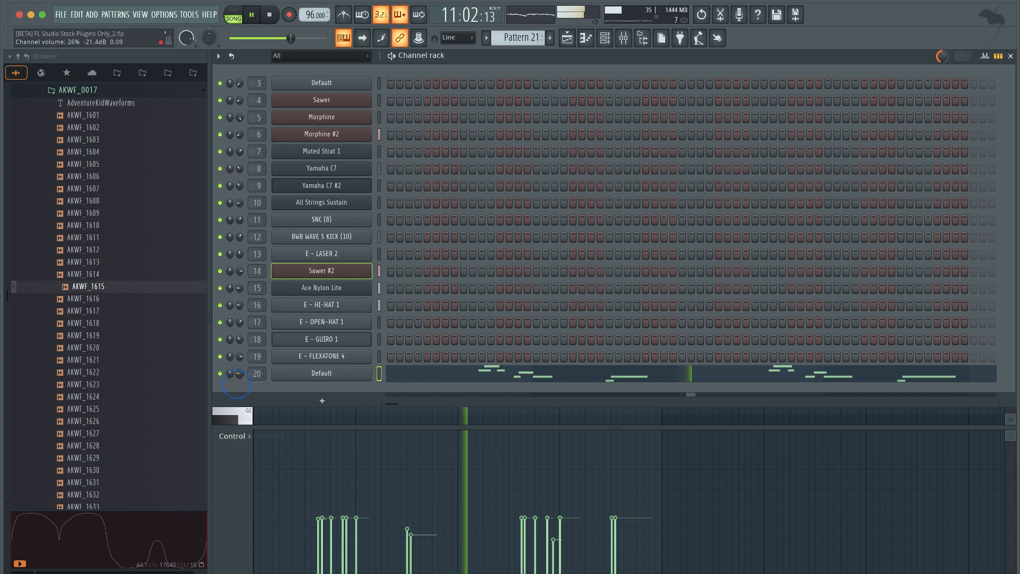
left_click(567, 38)
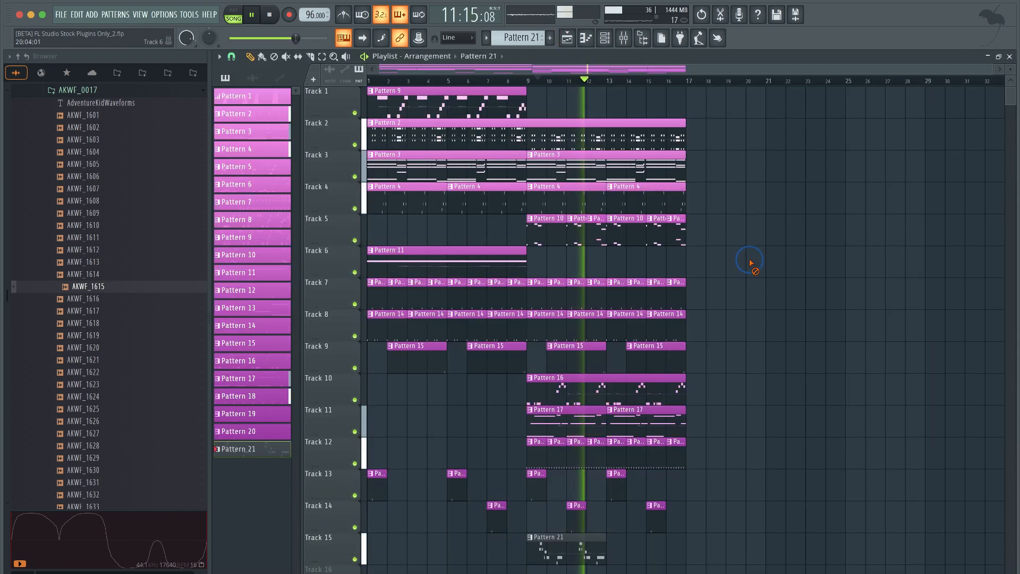
key("super+s")
- Check the miscellaneous settings of the SNC (8) channel, close its window and save the project
left_click(605, 39)
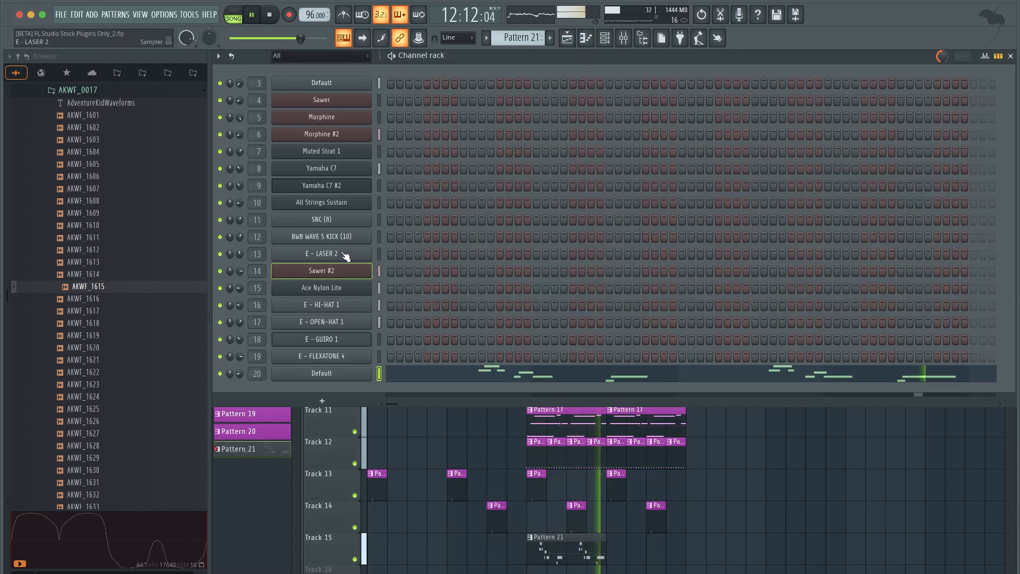
left_click(340, 220)
left_click(367, 191)
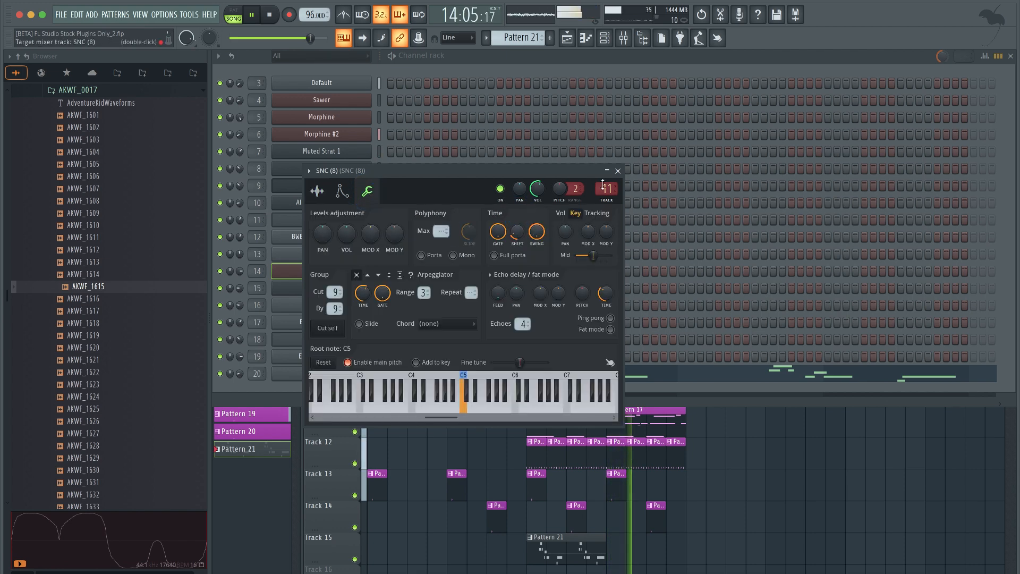
left_click(618, 171)
right_click(716, 466)
key("super+s")
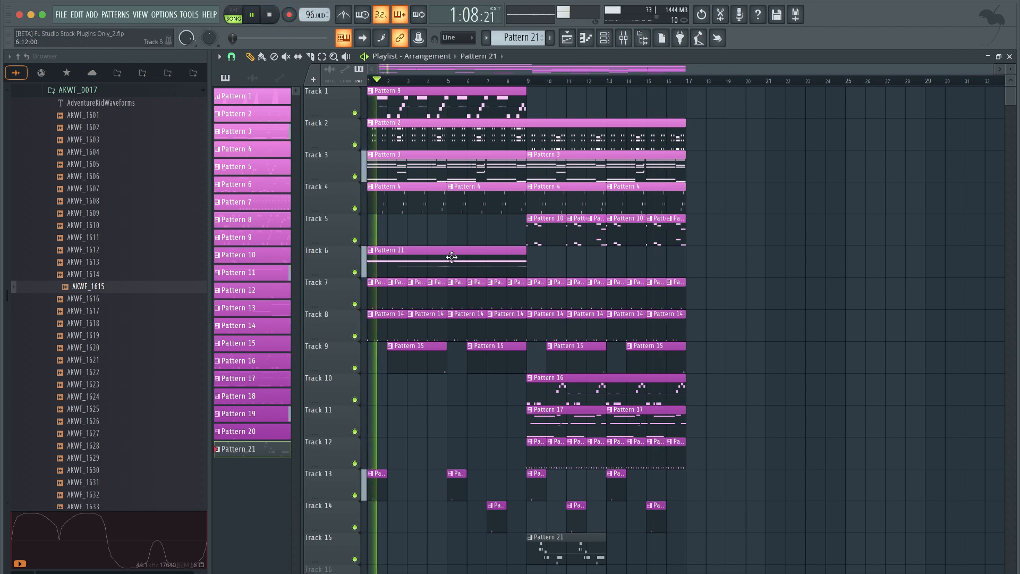
- Delete the Pattern 14 clips on Track 8 from bars 1 to 8
right_click(387, 334)
right_click(423, 332)
right_click(460, 329)
right_click(487, 329)
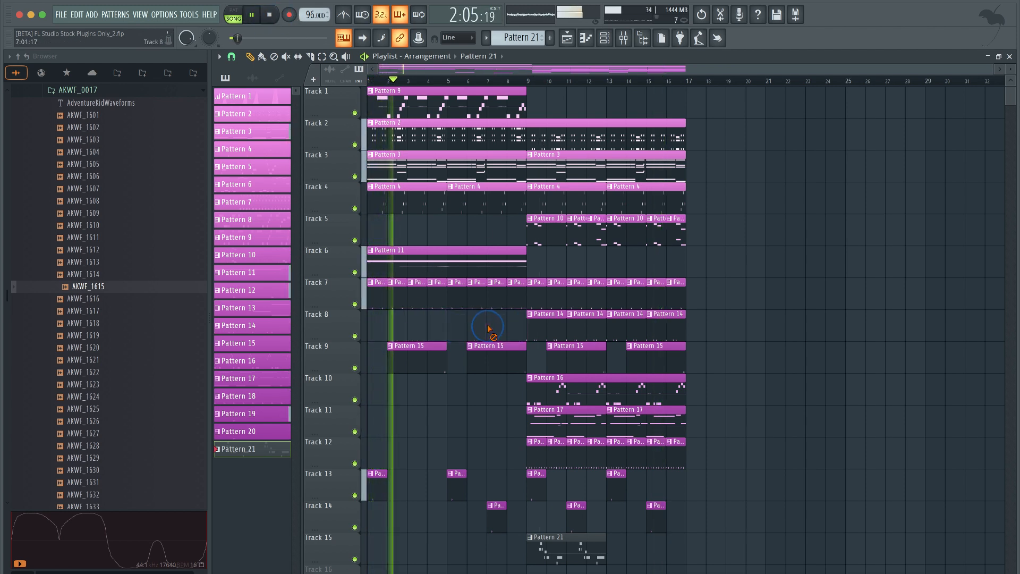
- Remove all Track 7 clips from the first eight bars and save the project
scroll(488, 328, "down", 1)
right_click(505, 298)
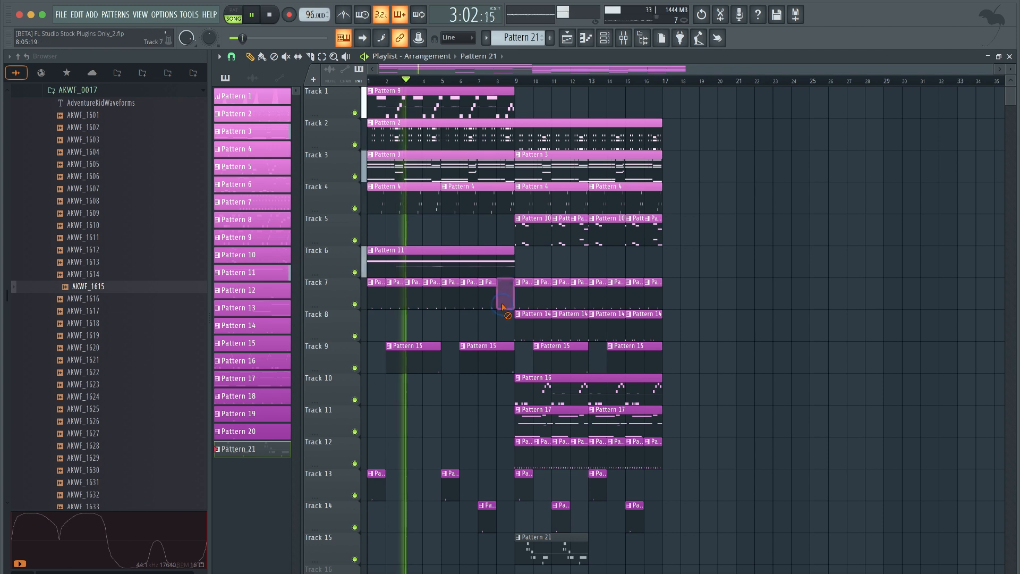
right_click(468, 298)
right_click(430, 298)
right_click(396, 298)
right_click(374, 299)
key("super+s")
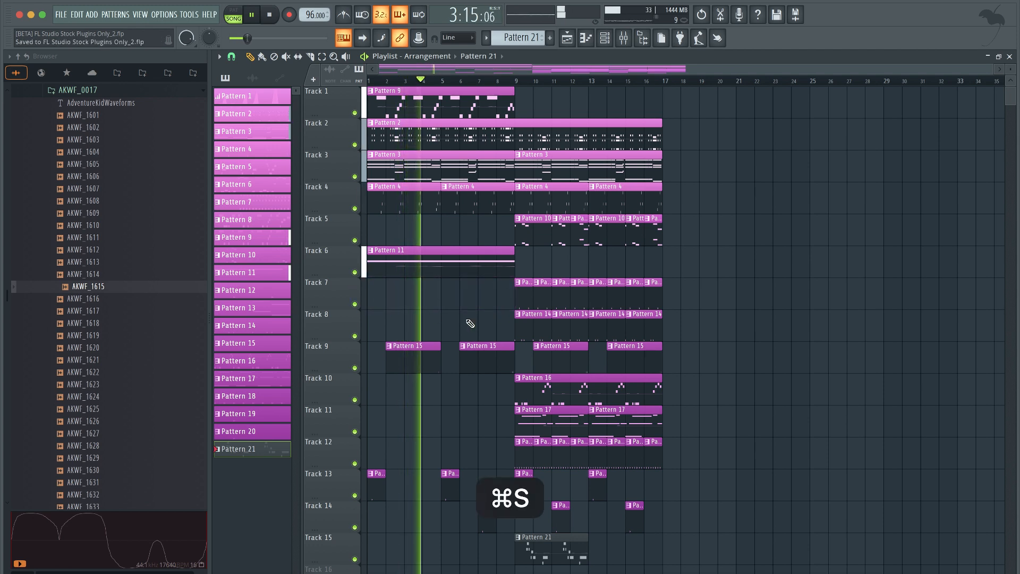
- Color Pattern 21 purple to match the other patterns
scroll(563, 451, "down", 3)
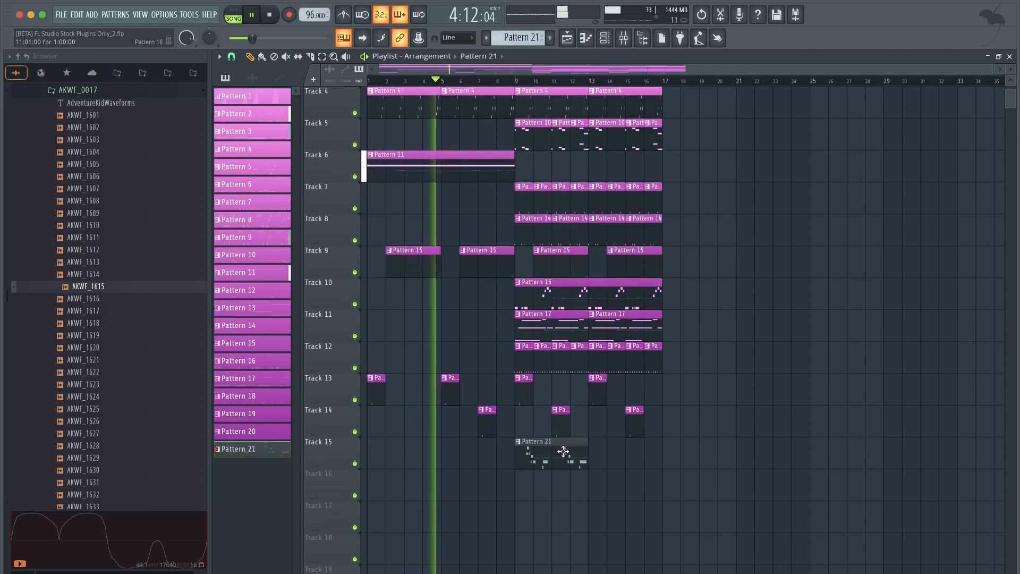
right_click(287, 375)
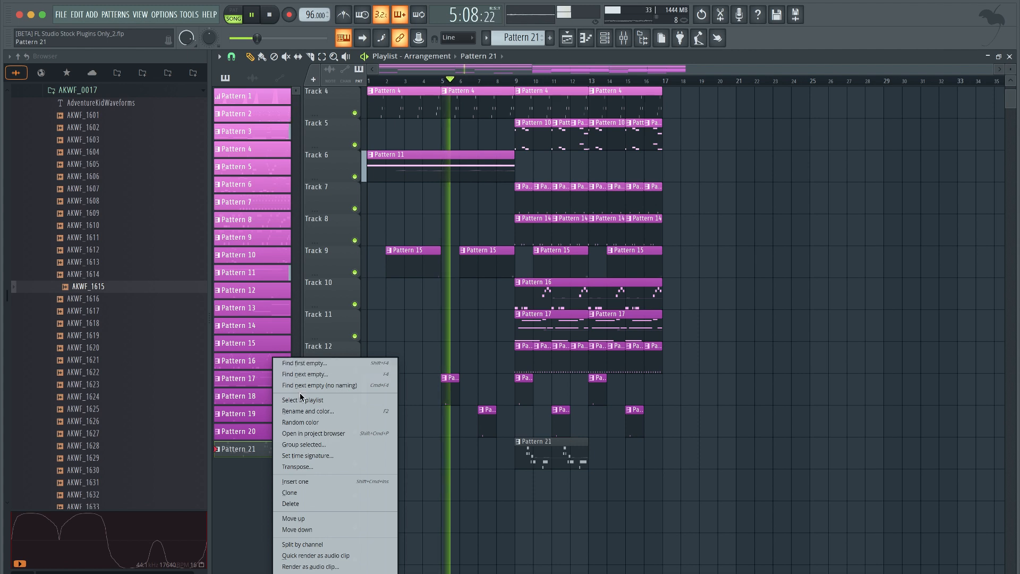
left_click(301, 405)
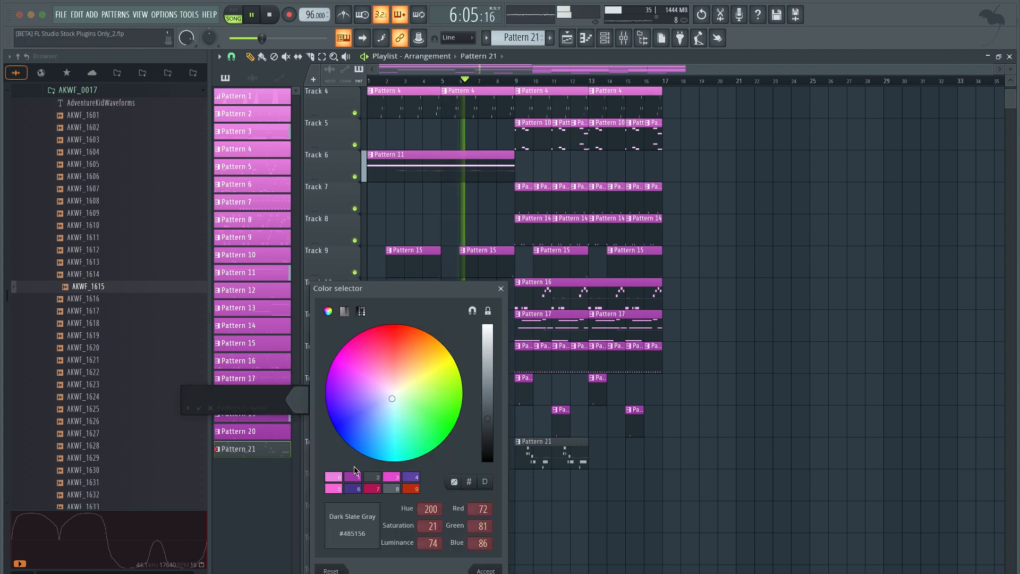
key("Return")
scroll(535, 437, "up", 3)
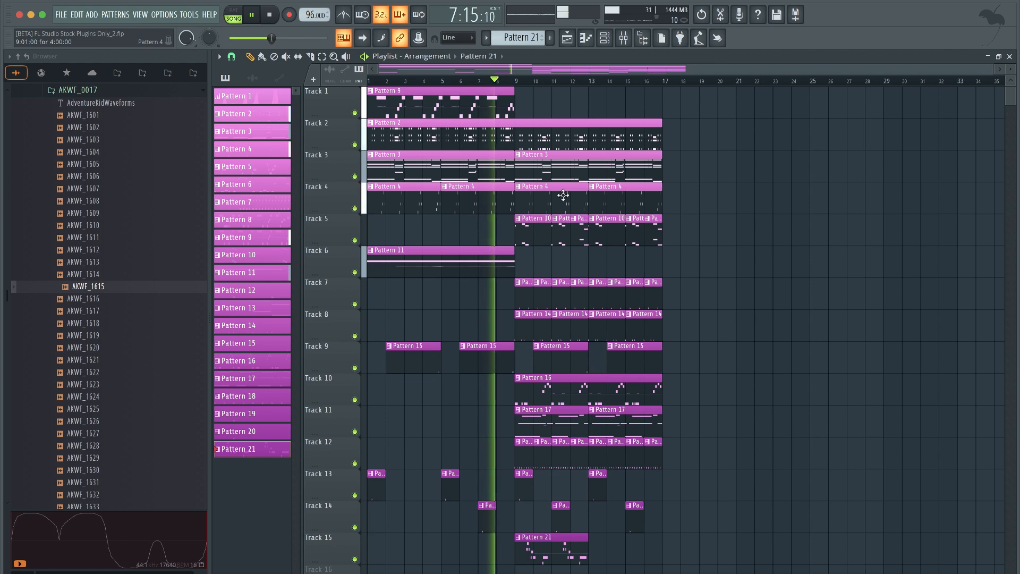
- Stop playback and cut every Pattern 4 clip on Track 4 except the first one
key("space")
left_click_drag(639, 199, 475, 199)
key("super+x")
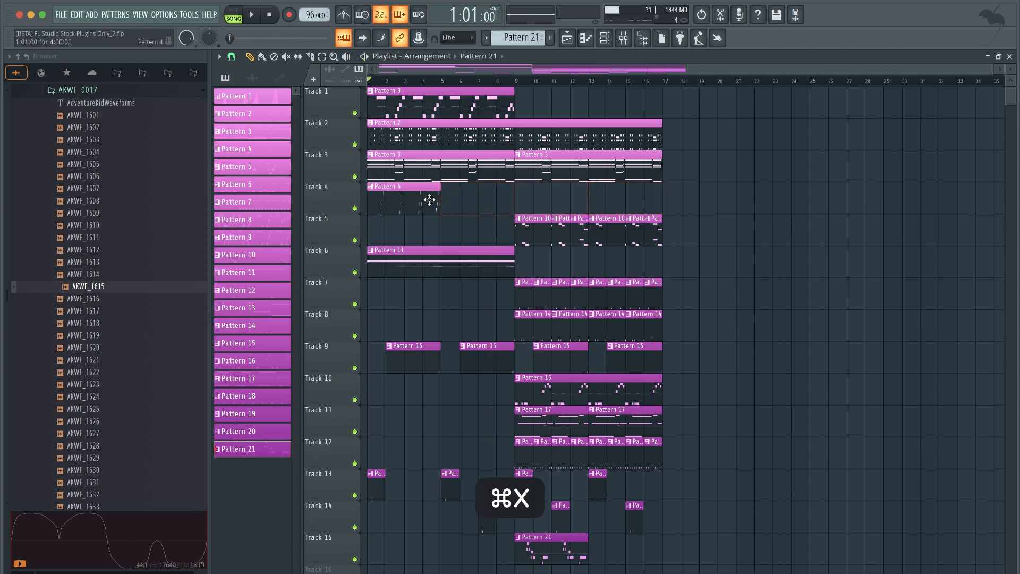
- Open Pattern 4's Muted Strat 1 notes in the piano roll and shift all of them slightly earlier
double_click(410, 206)
key("space")
scroll(413, 211, "up", 4)
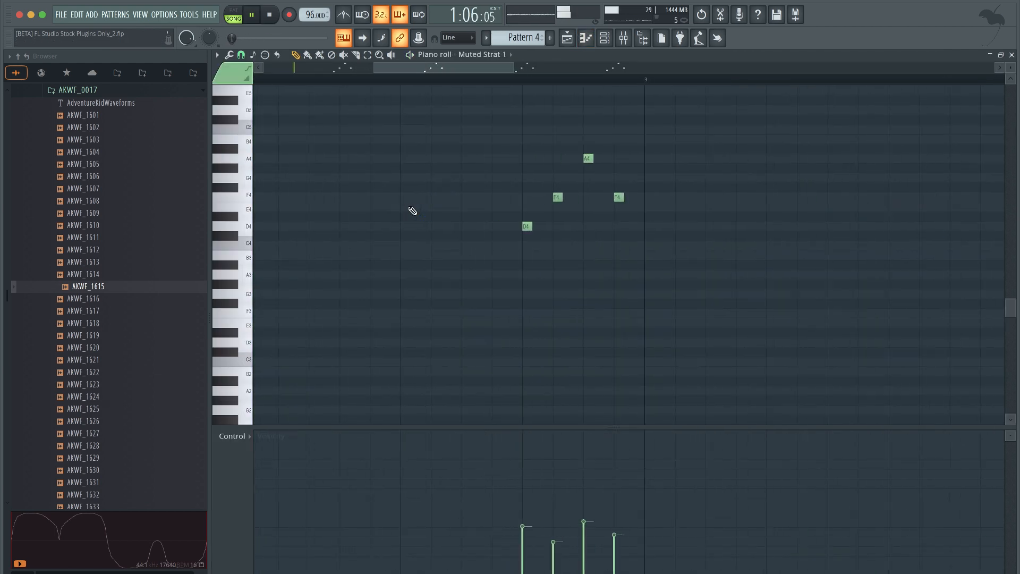
scroll(412, 211, "up", 3)
scroll(412, 211, "left", 3)
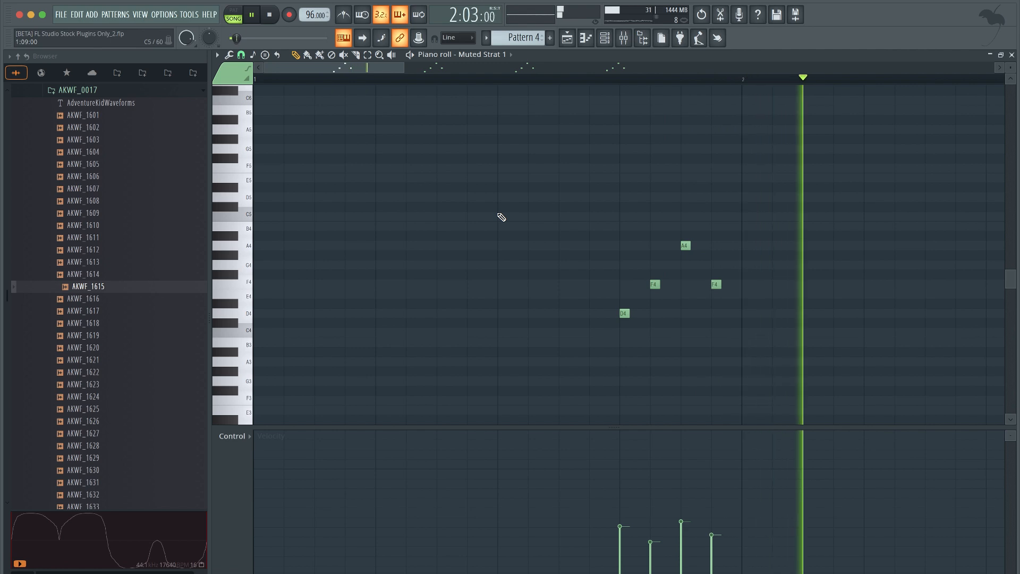
key("super+a")
left_click_drag(624, 313, 620, 313)
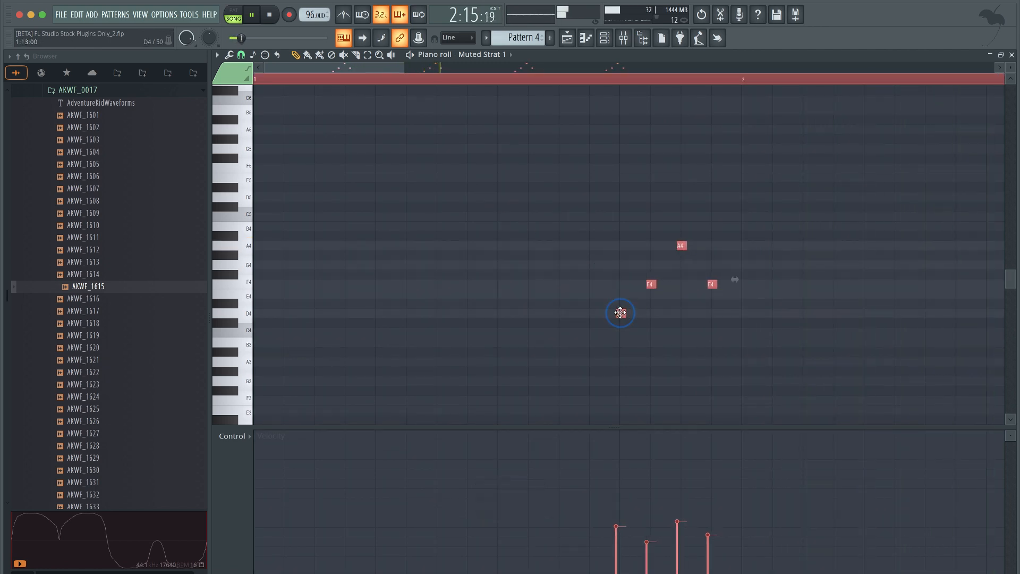
- Return from the Muted Strat 1 notes to the playlist and save the project
scroll(620, 313, "down", 4)
scroll(860, 176, "down", 2)
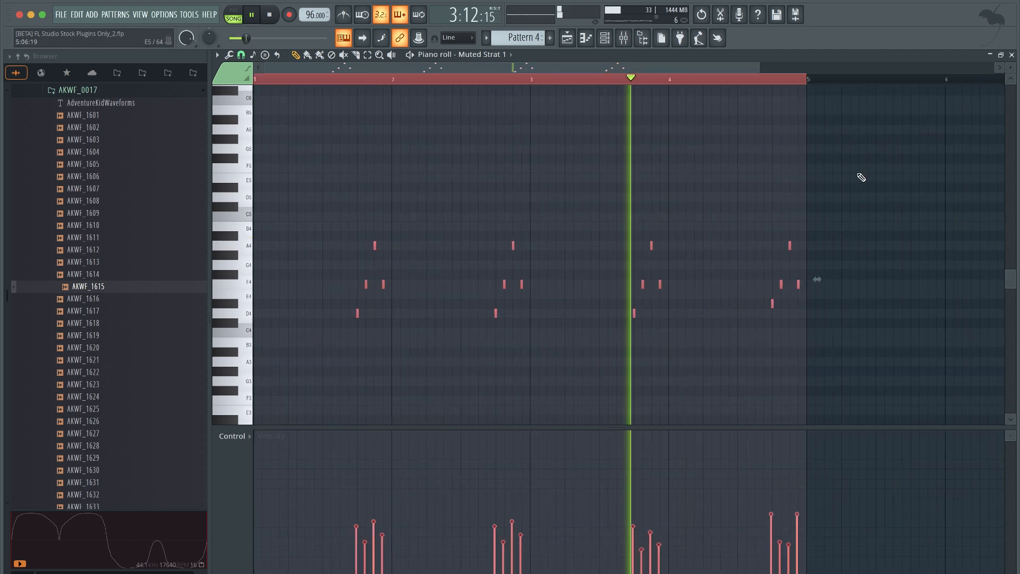
left_click(1011, 55)
key("super+s")
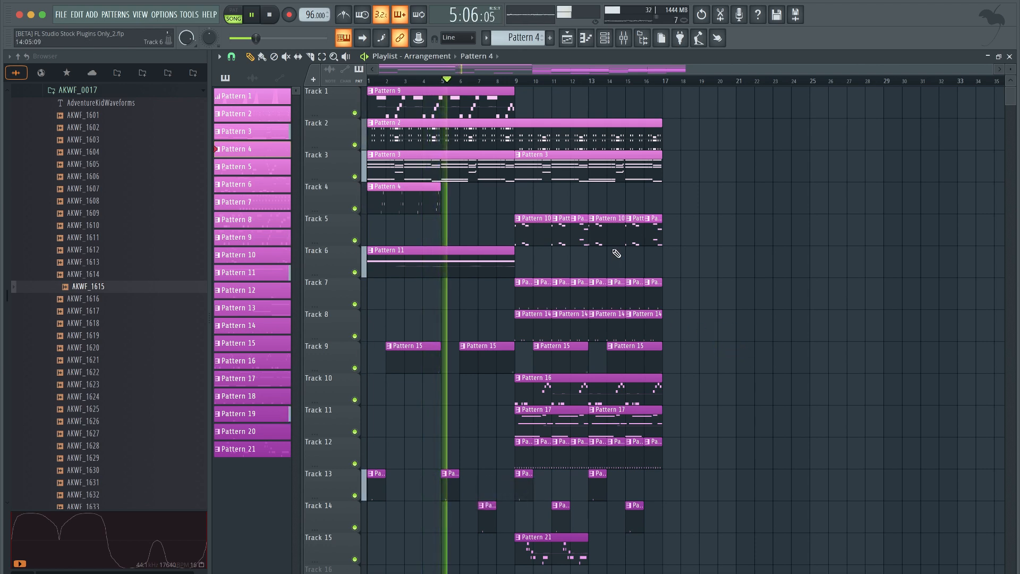
- Duplicate the 16-bar arrangement so it repeats from bar 17, and extend the Track 7 and Track 8 clips to bar 24
scroll(617, 254, "down", 3)
scroll(616, 254, "up", 3)
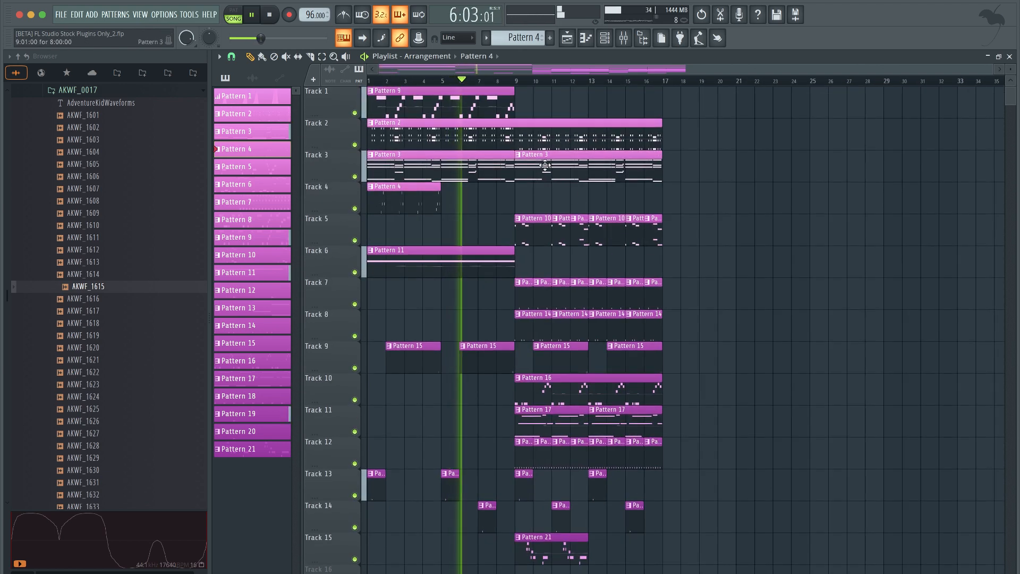
left_click_drag(519, 106, 717, 101, "super")
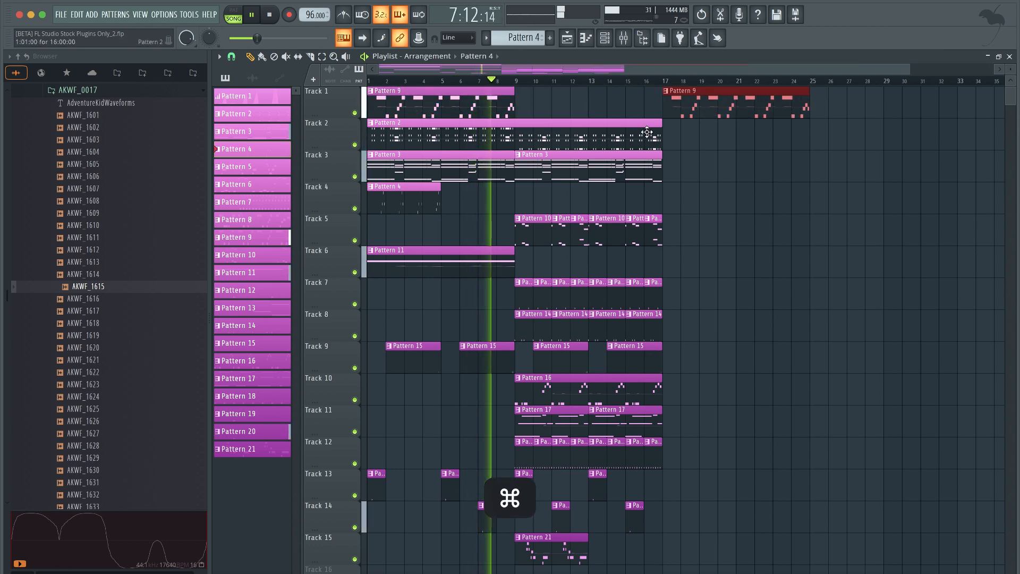
left_click_drag(653, 119, 351, 538, "super")
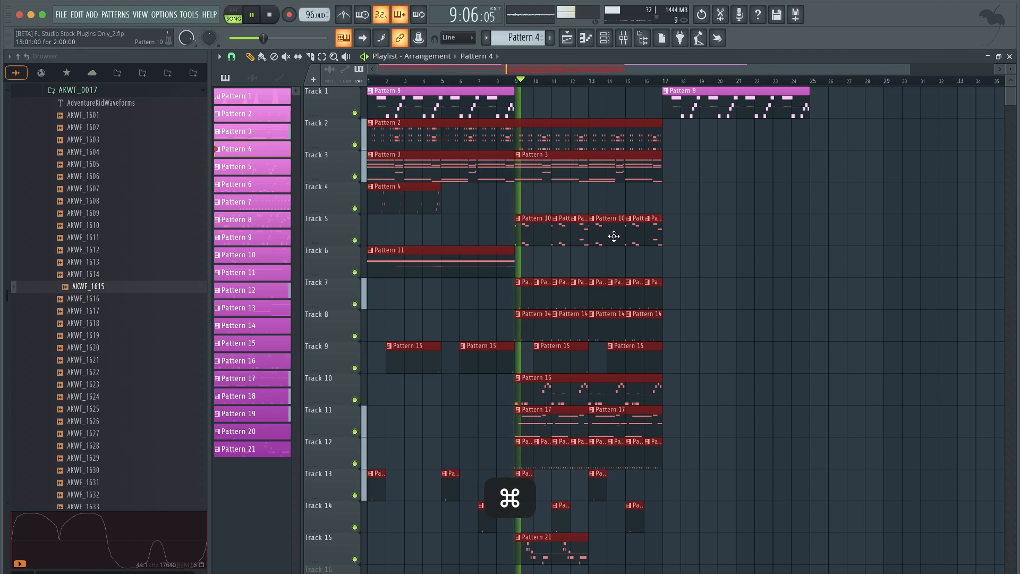
key("super+b")
left_click_drag(758, 279, 786, 319, "super")
left_click(604, 38)
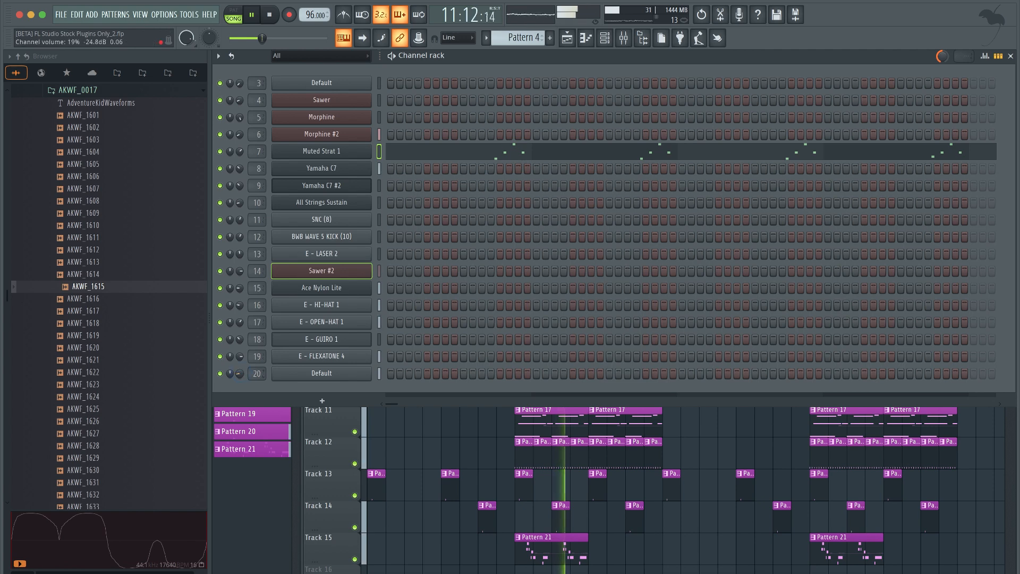
right_click(468, 444)
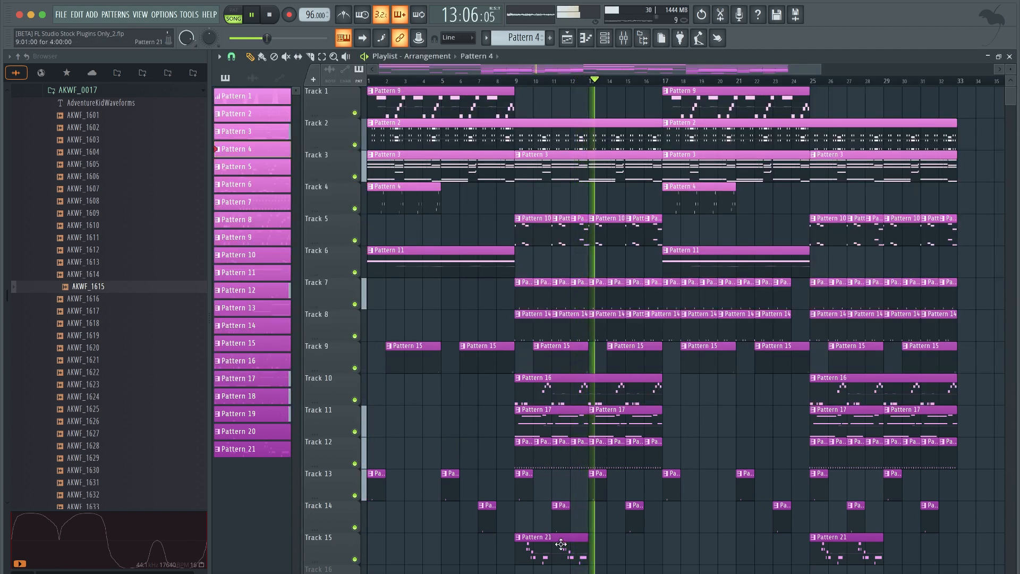
left_click(605, 37)
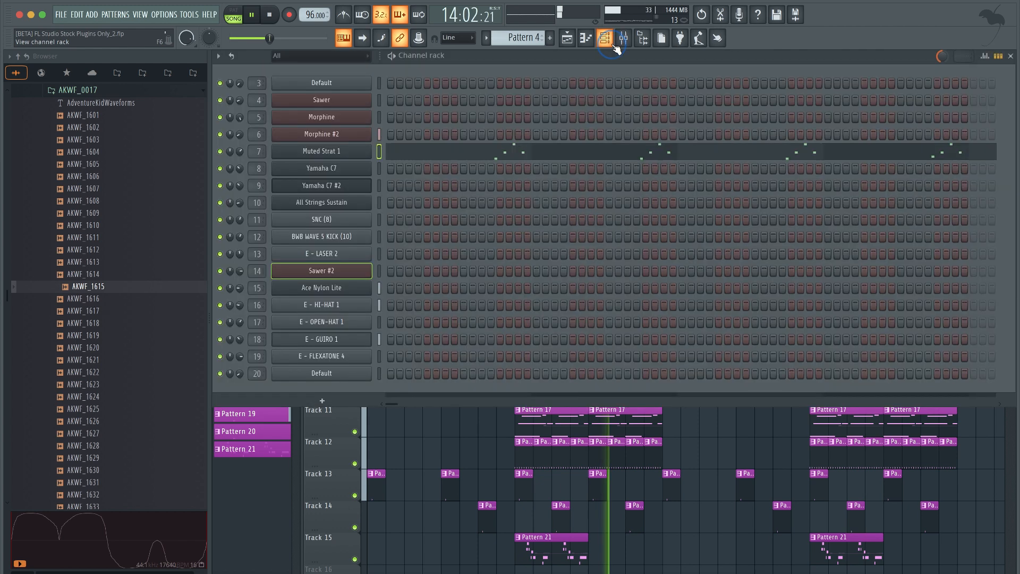
key("space")
left_click(330, 398)
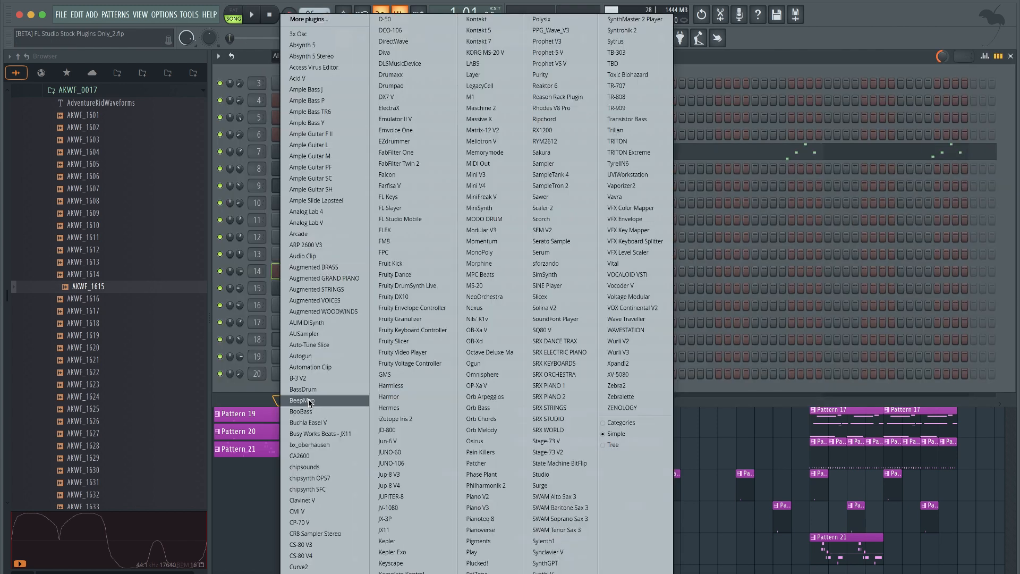
left_click(261, 393)
- Open Pattern 21 from Track 15 and add a Morphine channel to the project
double_click(559, 546)
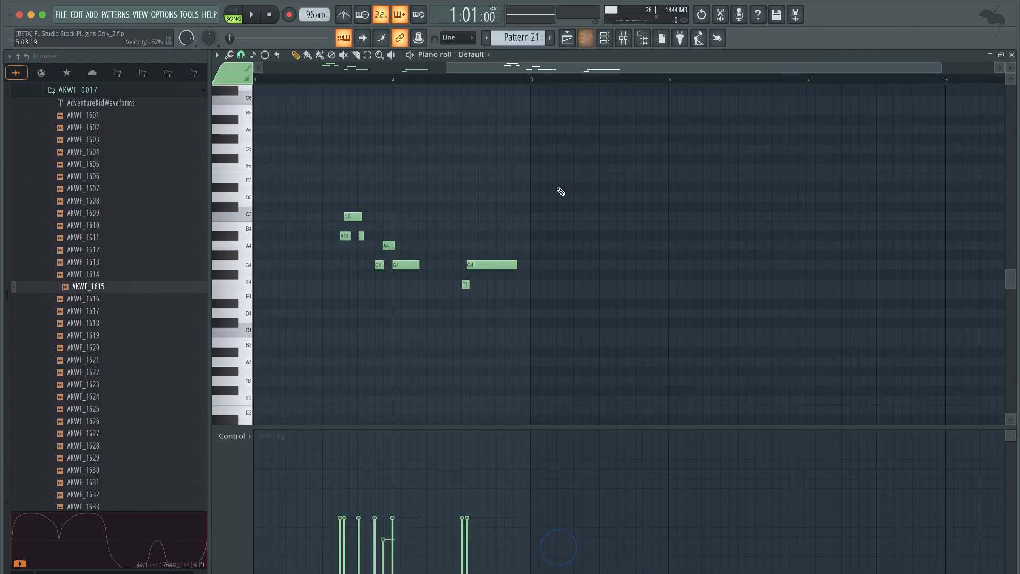
left_click(611, 39)
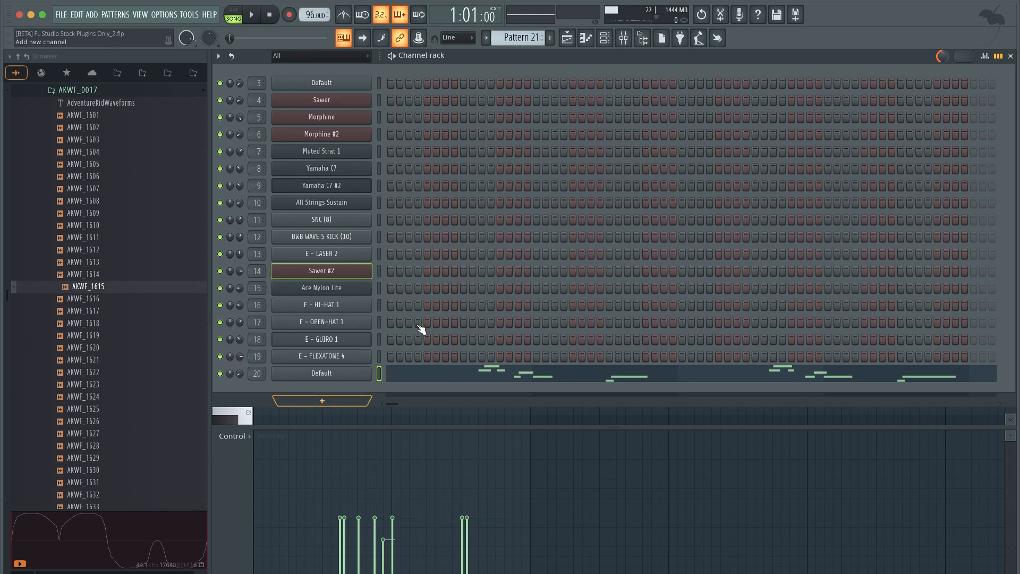
left_click(330, 399)
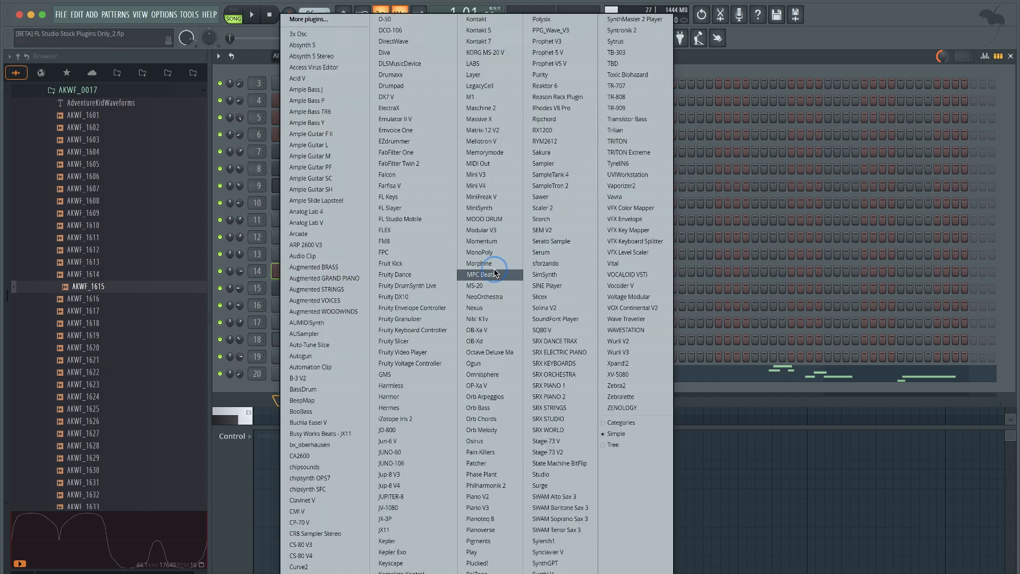
left_click(481, 264)
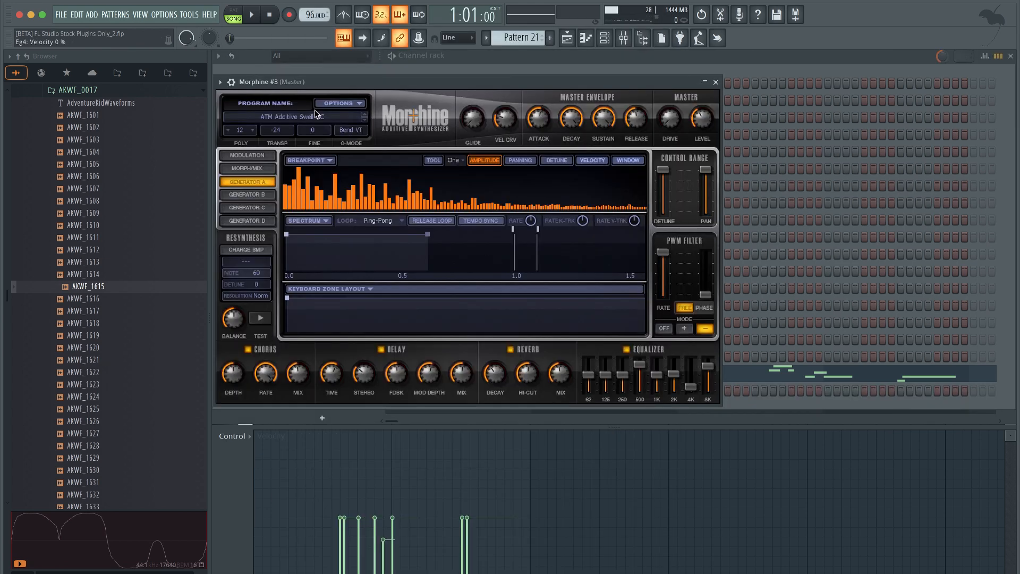
- Load the STR Violin NUC preset from the Strings bank into the new Morphine channel
left_click(313, 119)
left_click(389, 339)
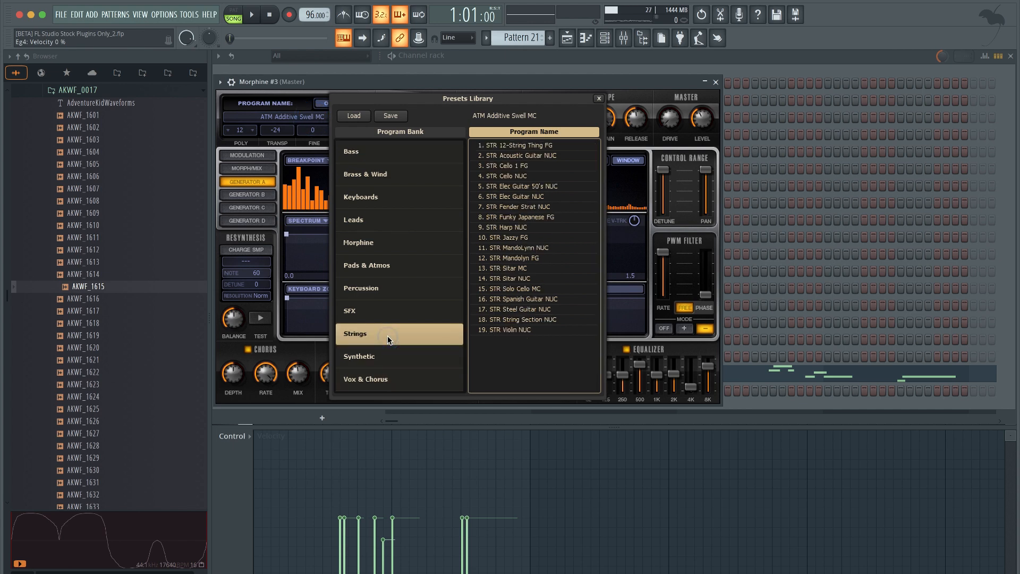
double_click(536, 330)
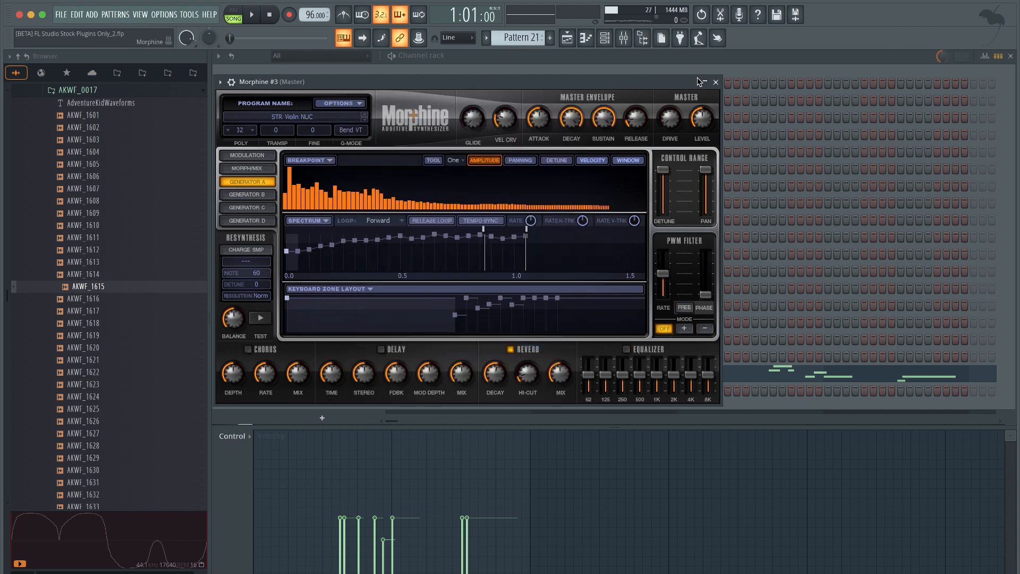
left_click(715, 83)
- Copy the Default channel's Pattern 21 notes into the Morphine #3 channel
key("super+c")
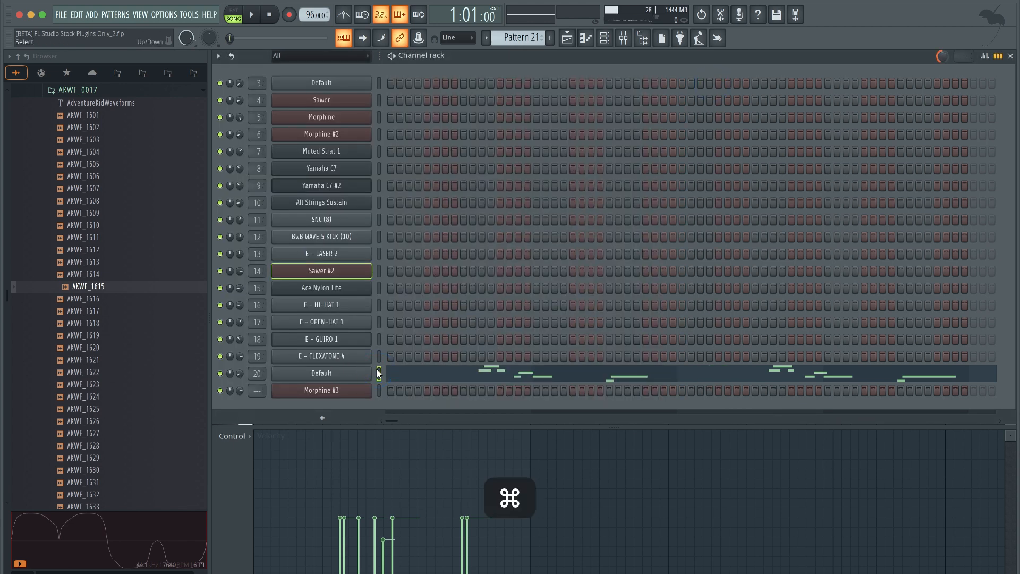
left_click(379, 391)
key("super+v")
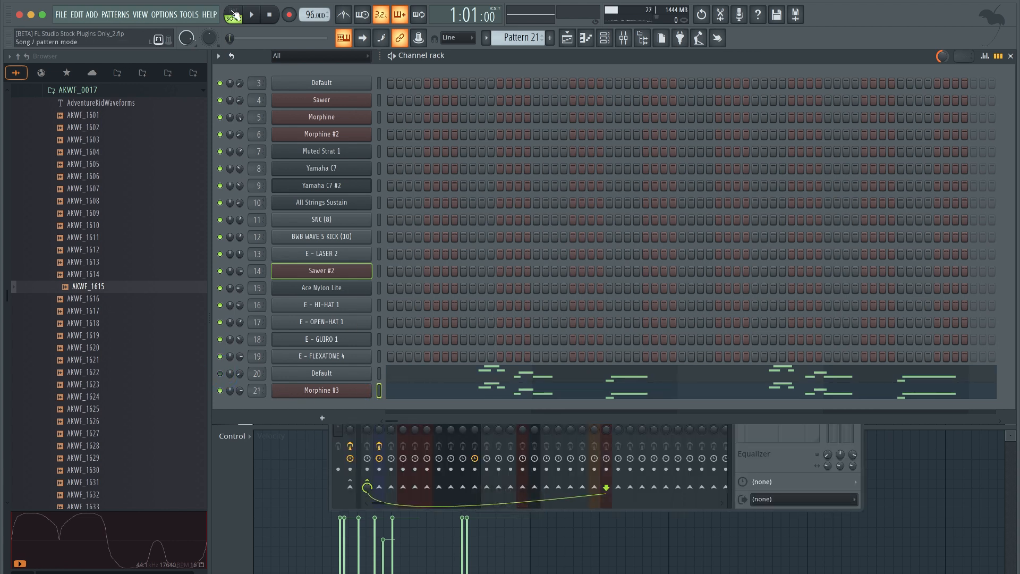
- Make Morphine #3 monophonic in its detailed channel settings and return to its synth view while Pattern 21 plays
left_click(343, 391)
left_click(232, 83)
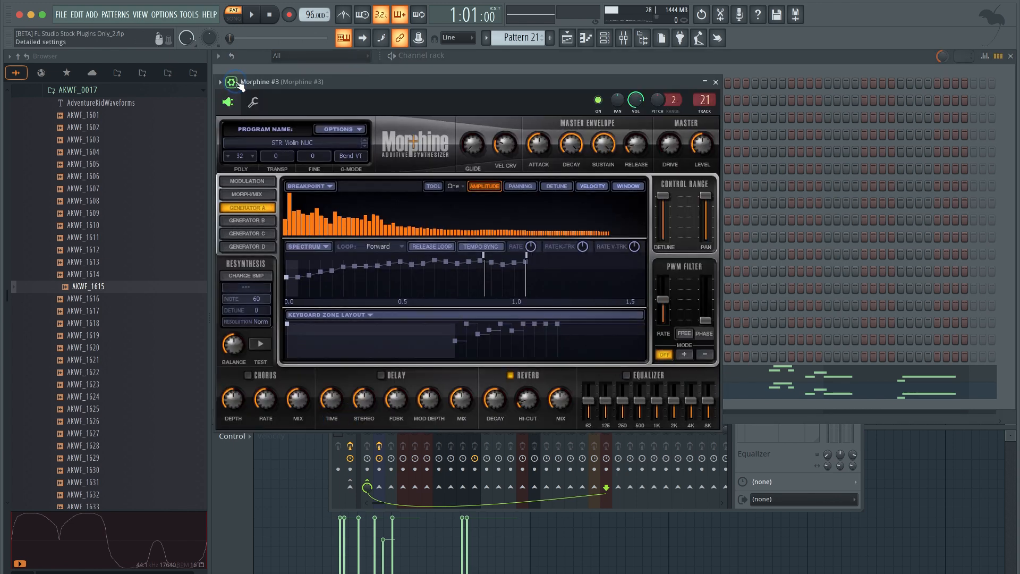
left_click(256, 103)
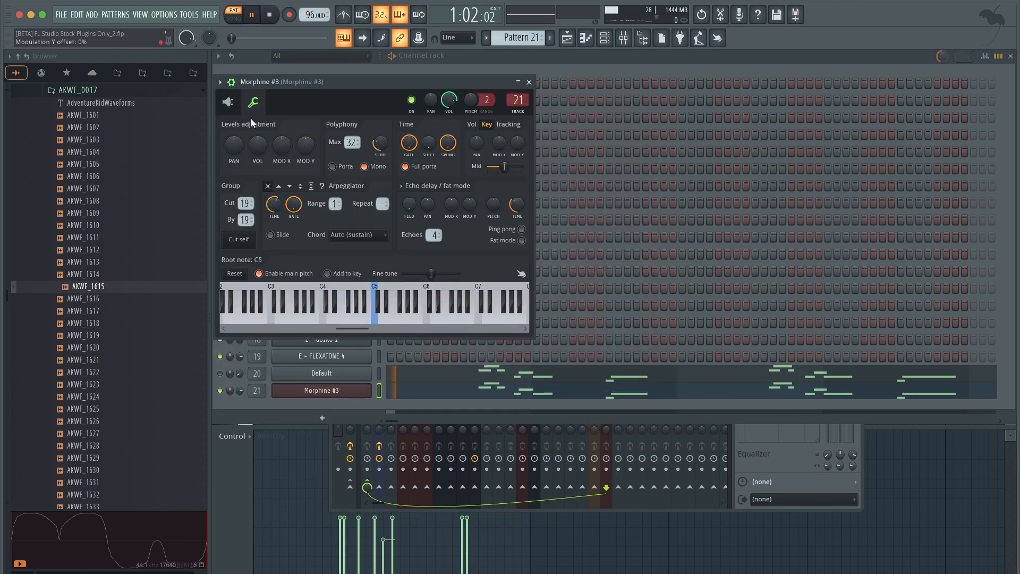
left_click(228, 102)
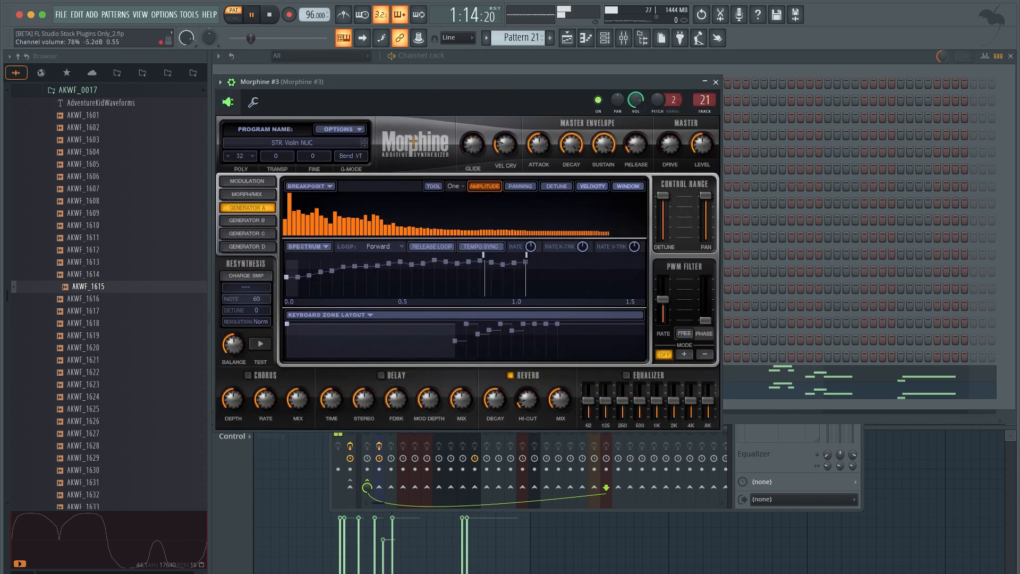
- Load the VOX Vowels NUC preset from the Vox & Chorus bank into Morphine #3 and save the project
left_click(316, 144)
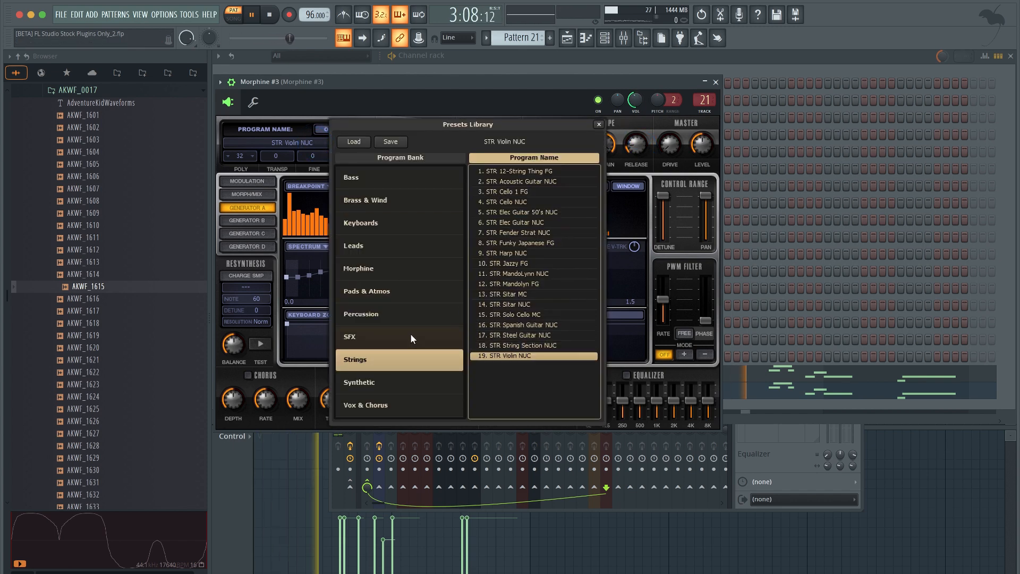
left_click(387, 400)
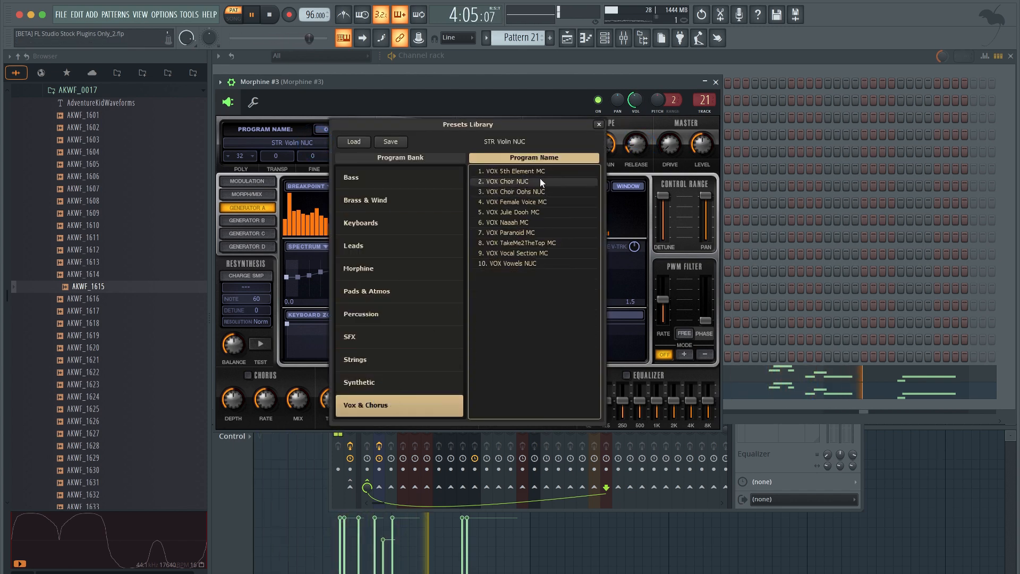
left_click(540, 263)
key("space")
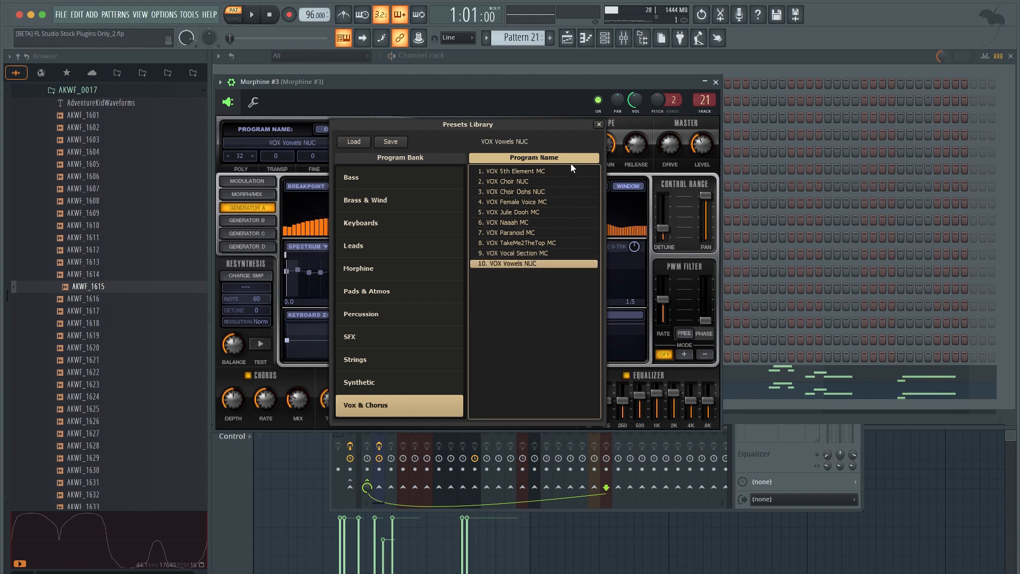
left_click(598, 125)
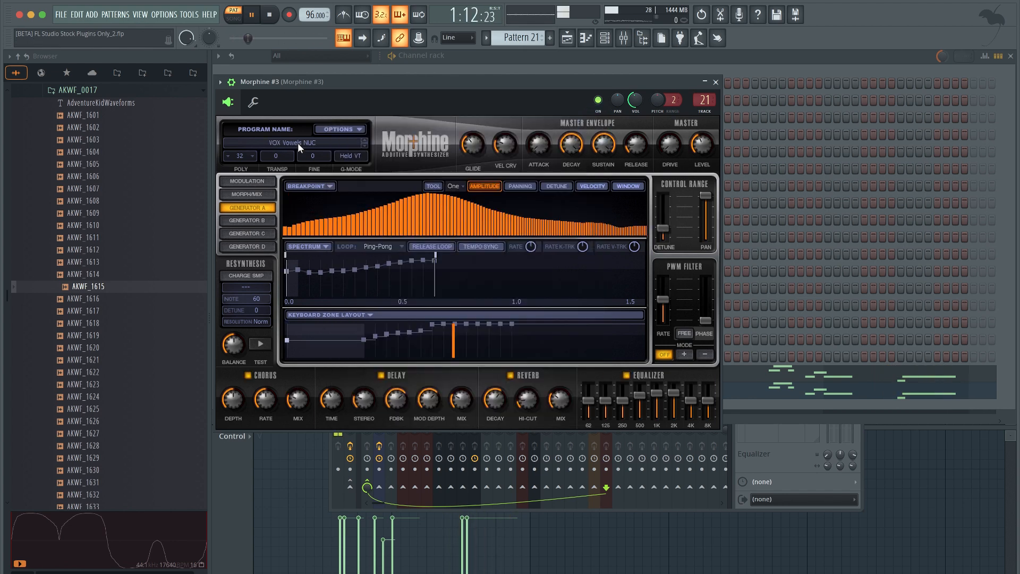
left_click(716, 83)
key("super+s")
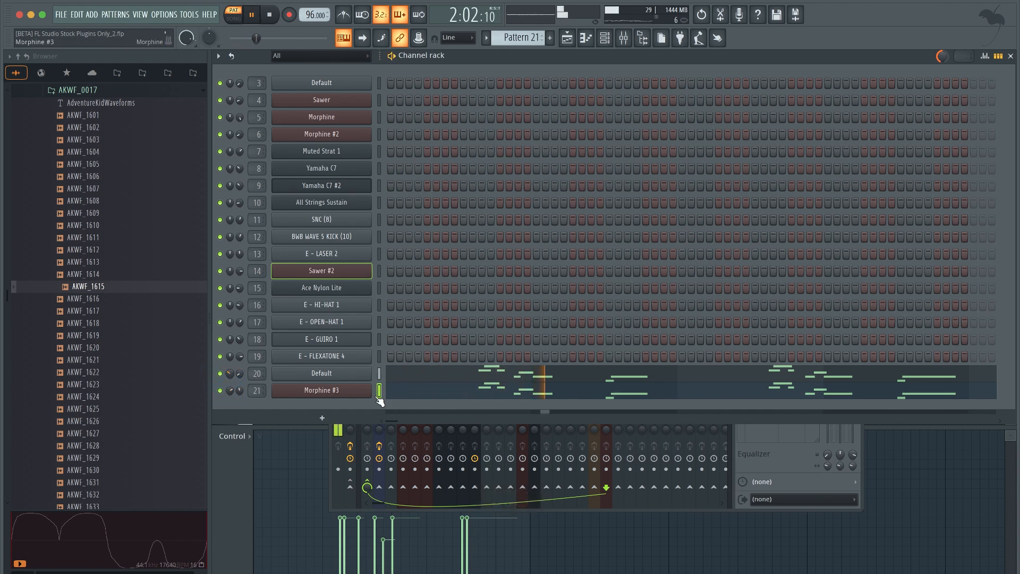
- Return to the playlist and play the arrangement in song mode from about bar 9
left_click(909, 462)
left_click(1011, 57)
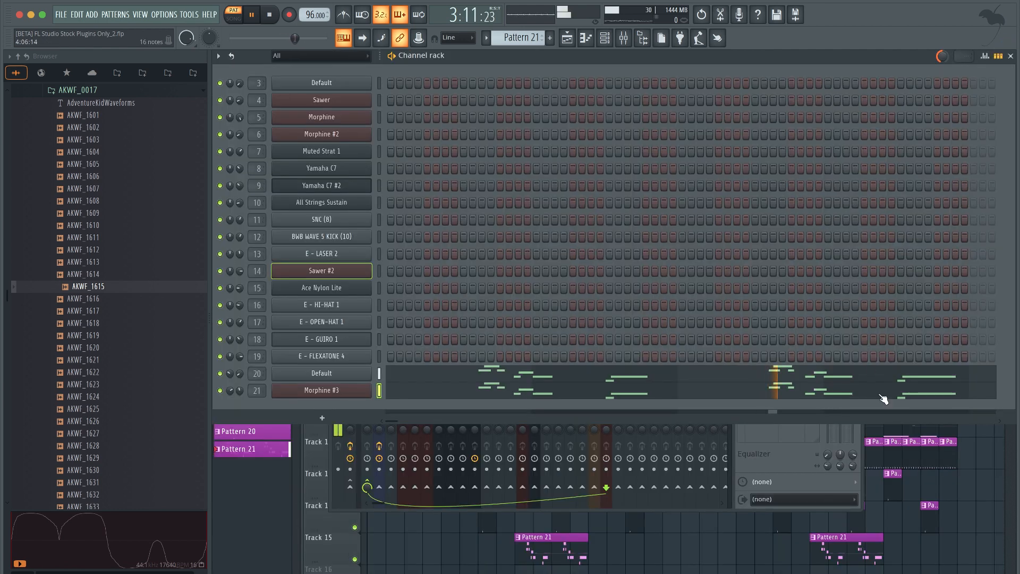
right_click(982, 489)
key("l")
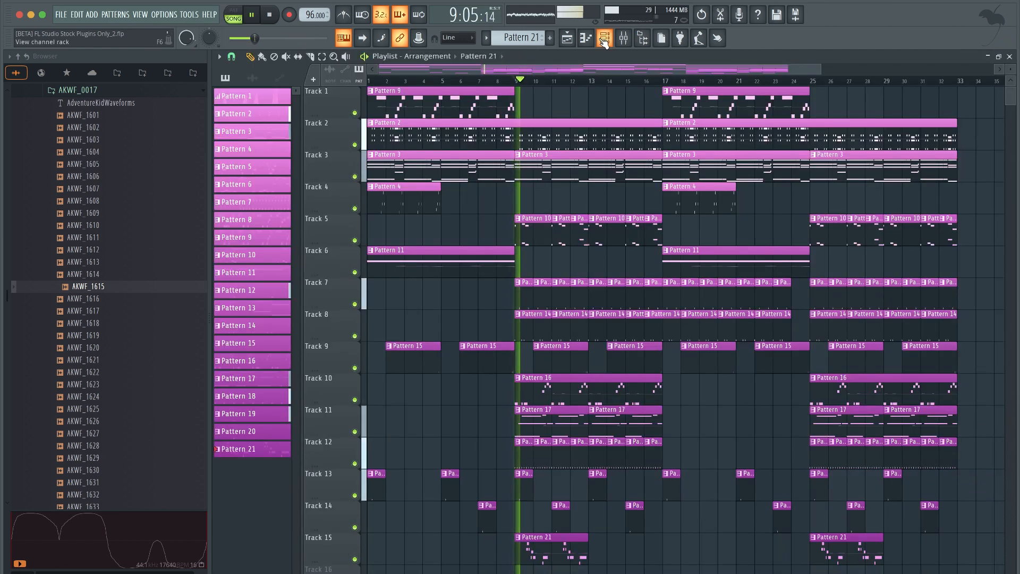
- Lengthen the short G4 note just before bar 4 in Morphine #3's Pattern 21 notes and return to the playlist
key("F6")
left_click(523, 389)
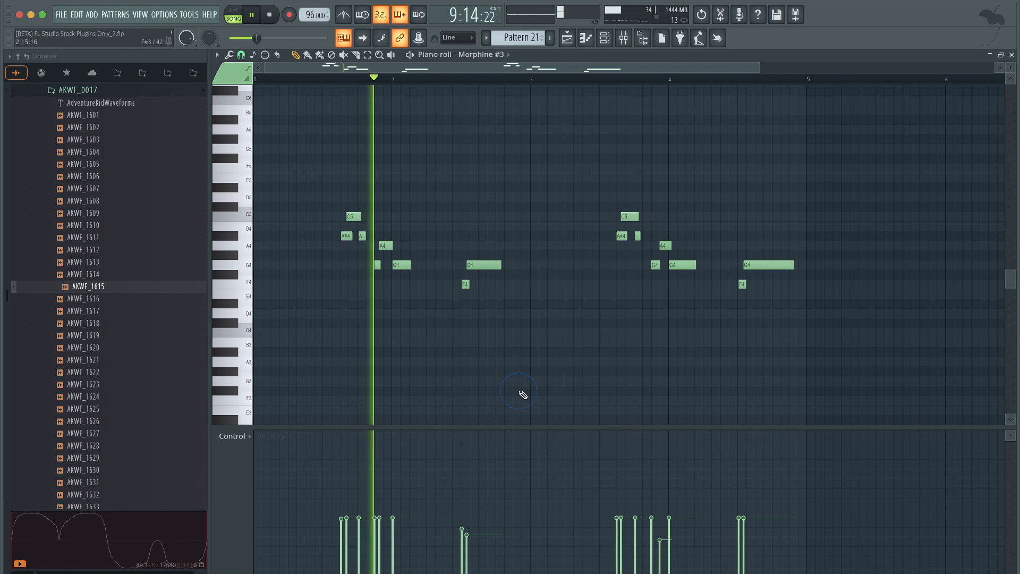
scroll(669, 286, "up", 2)
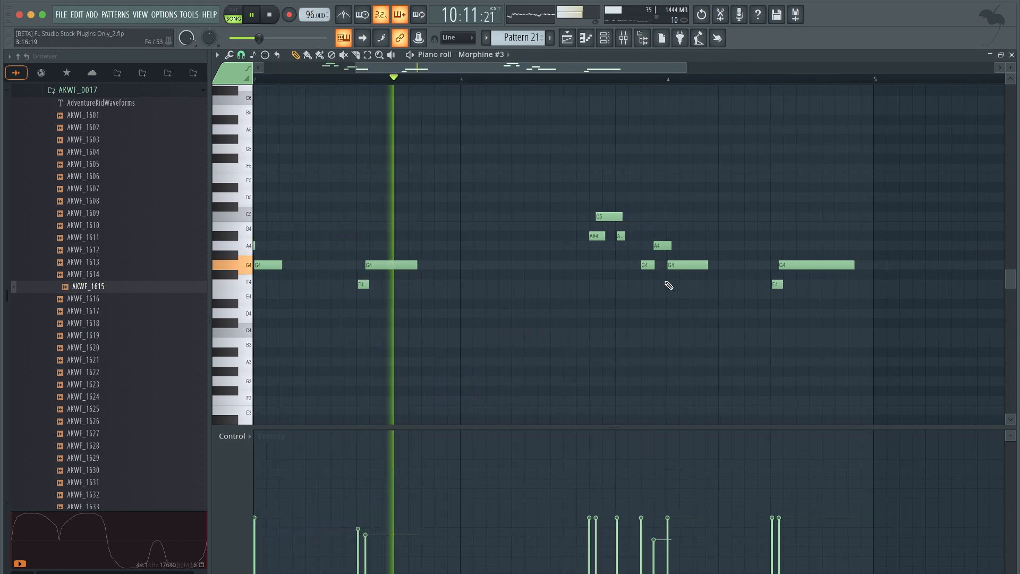
left_click(657, 267, "alt")
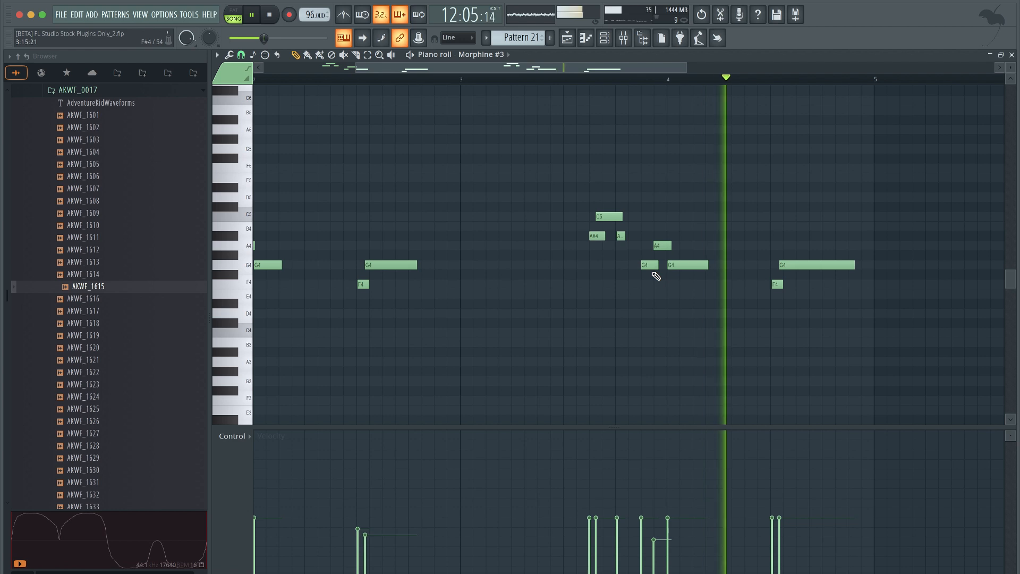
scroll(655, 271, "down", 4)
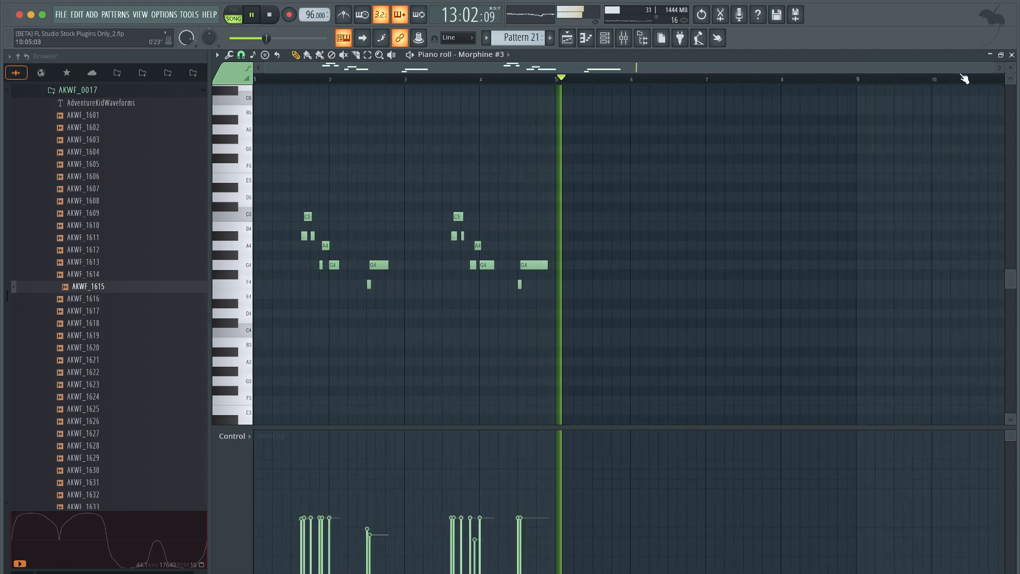
left_click(1012, 55)
right_click(706, 455)
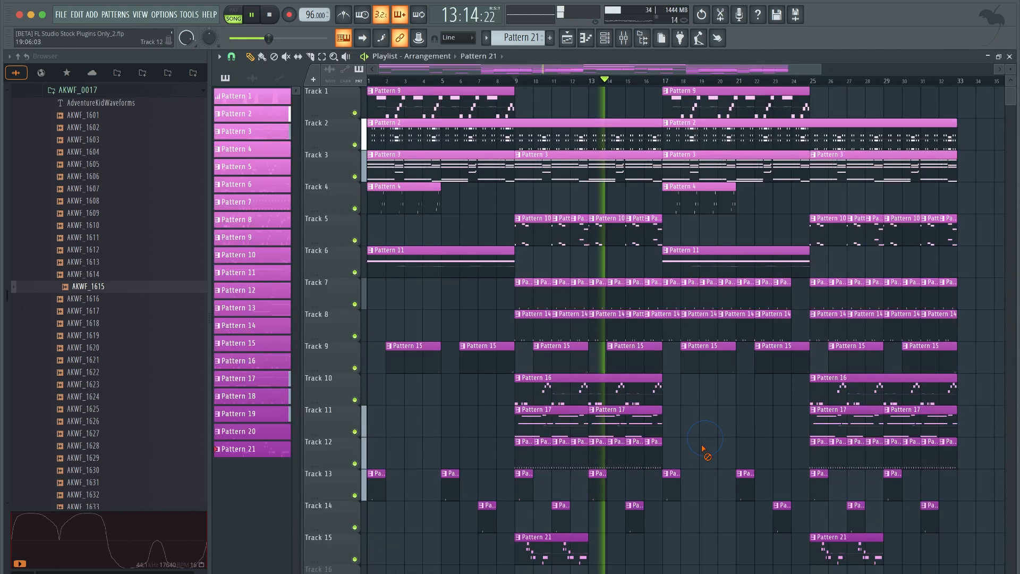
- Set the time shift of the E - HI-HAT 1 channel to 0:04
left_click(544, 554, "super")
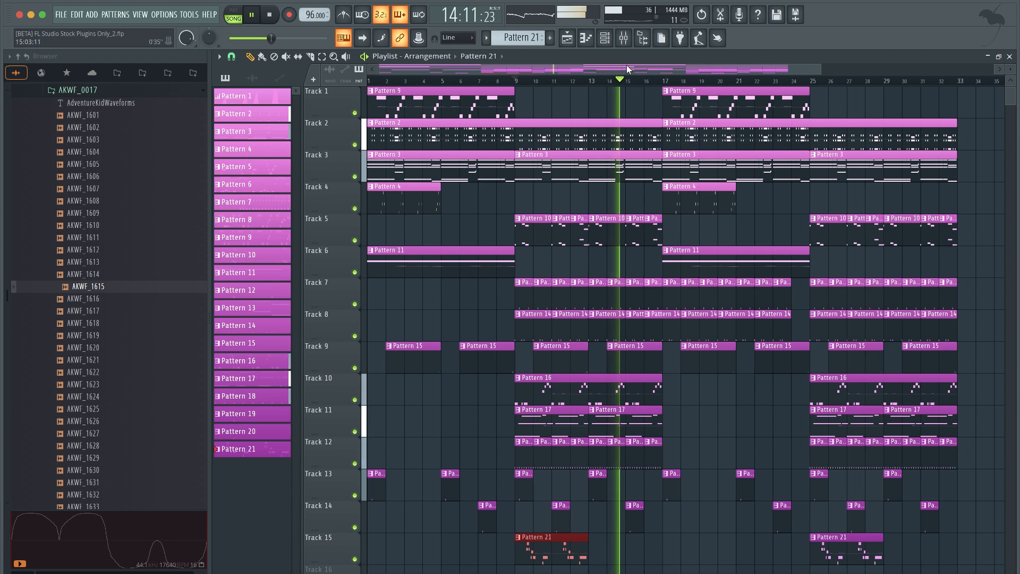
left_click(605, 39)
left_click(356, 305)
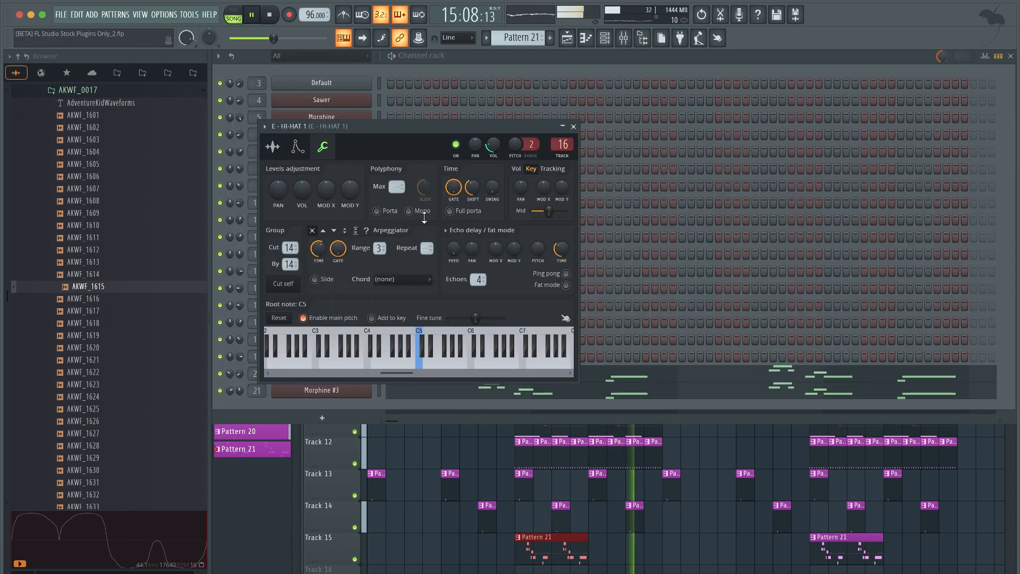
right_click(471, 186)
left_click(470, 181)
left_click_drag(469, 182, 471, 194)
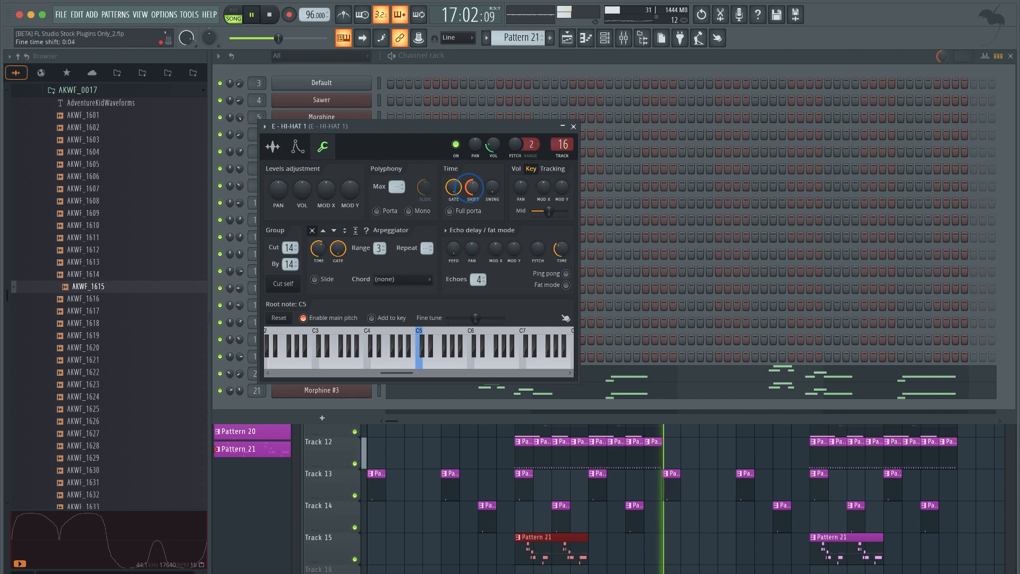
- Lengthen the two Pattern 11 clips on Track 6 to bars 11 and 28, play from bar 9 and save the project
left_click(574, 127)
key("F5")
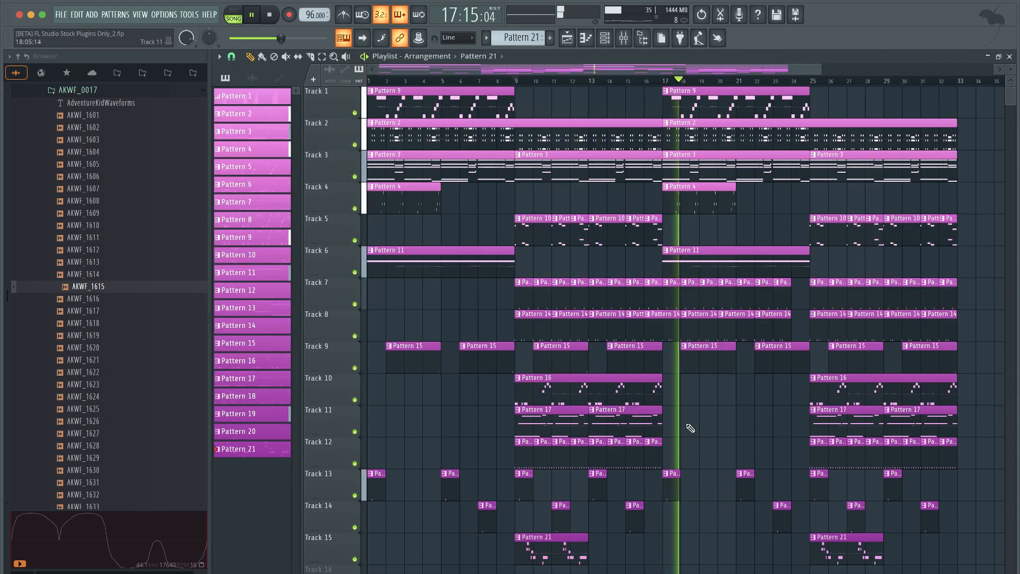
key("space")
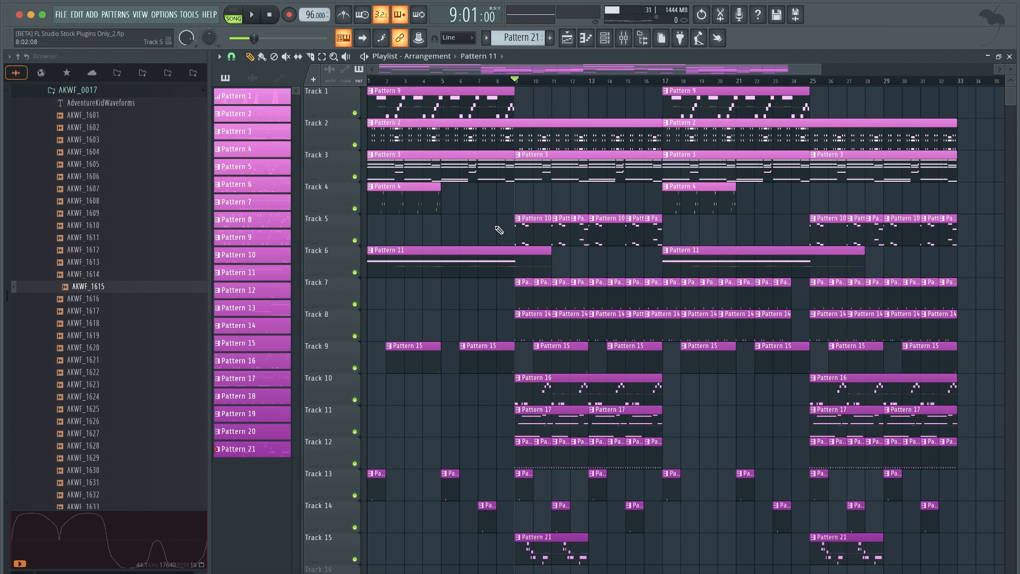
key("space")
key("super+s")
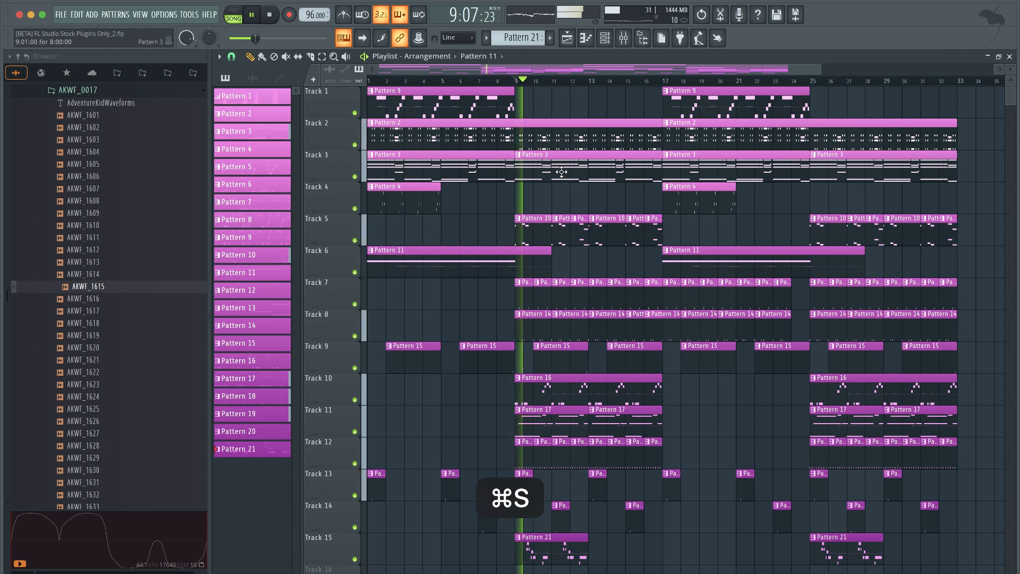
- Reduce the height of the playlist tracks and save the project
scroll(649, 365, "down", 1)
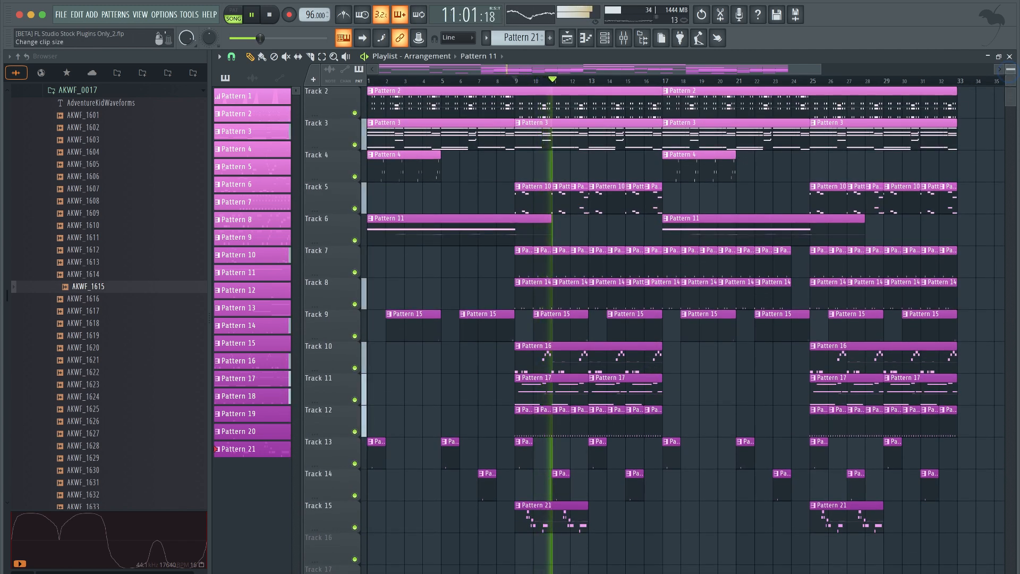
left_click_drag(1010, 71, 1008, 77)
key("super+s")
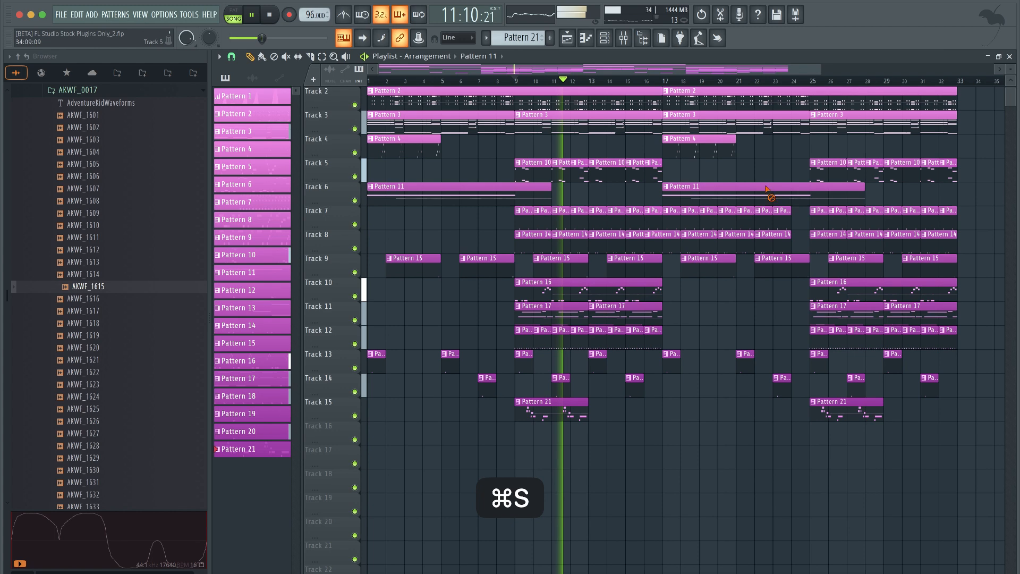
- Check the time shift of the BWB WAVE 5 KICK (10) channel and return to the playlist
left_click(606, 38)
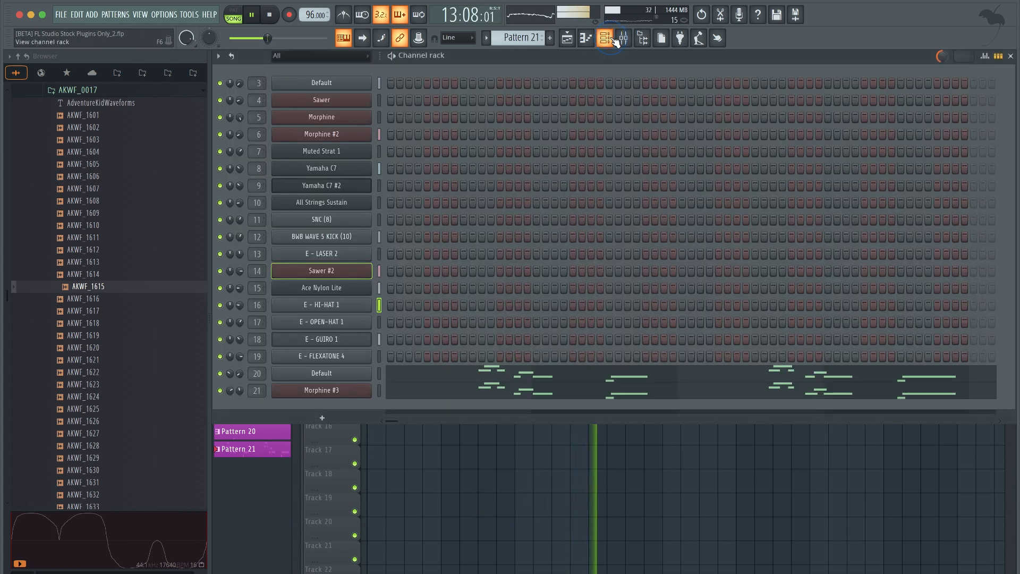
right_click(471, 484)
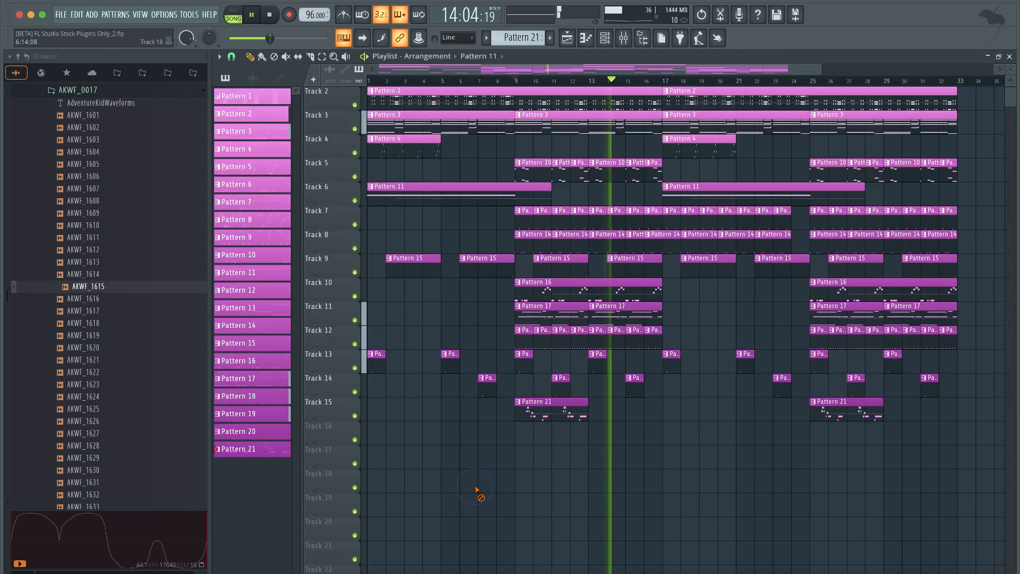
left_click(607, 41)
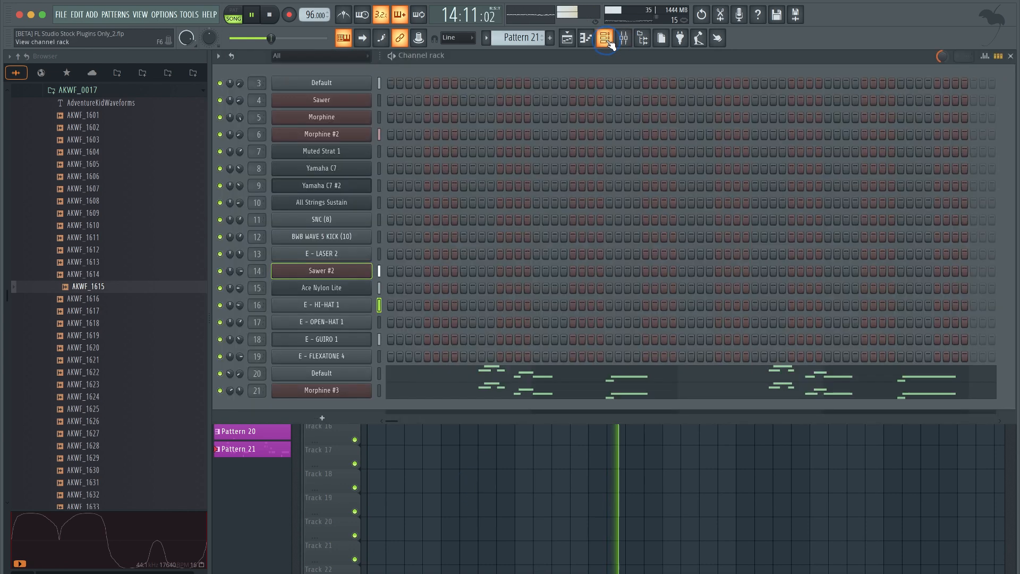
left_click(311, 238)
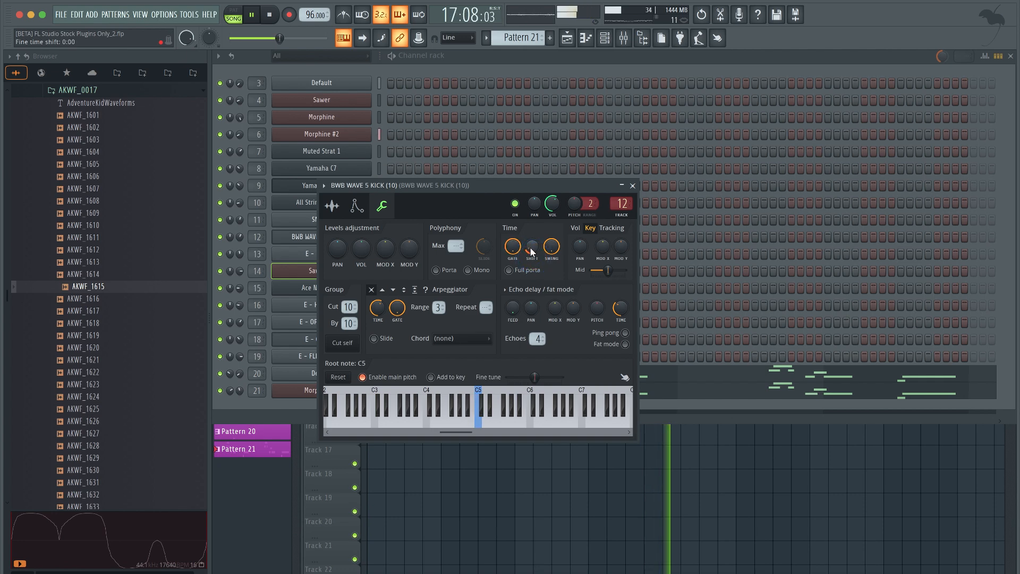
left_click(633, 186)
right_click(597, 460)
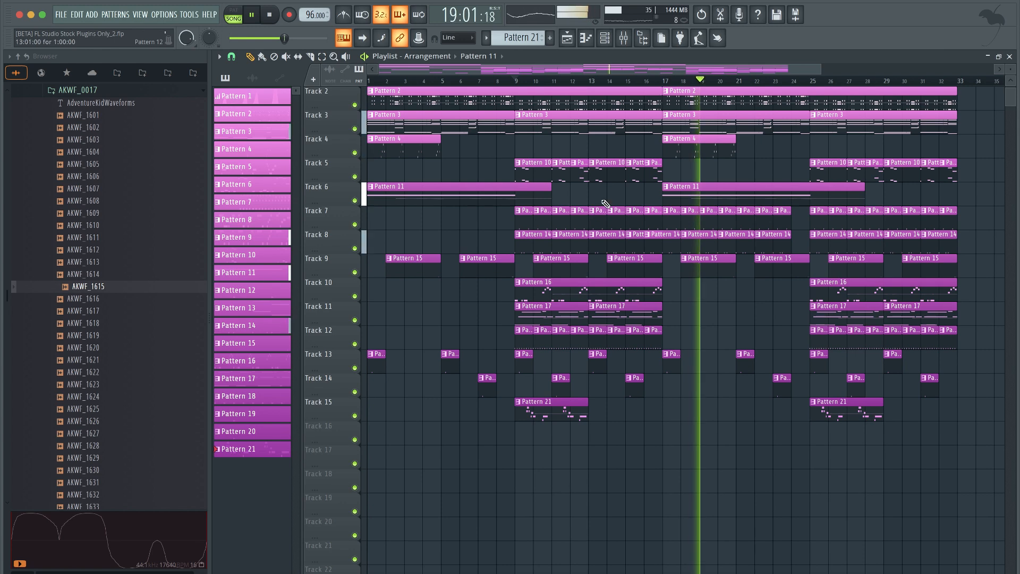
- Hide the browser to widen the playlist and save the project
left_click(644, 39)
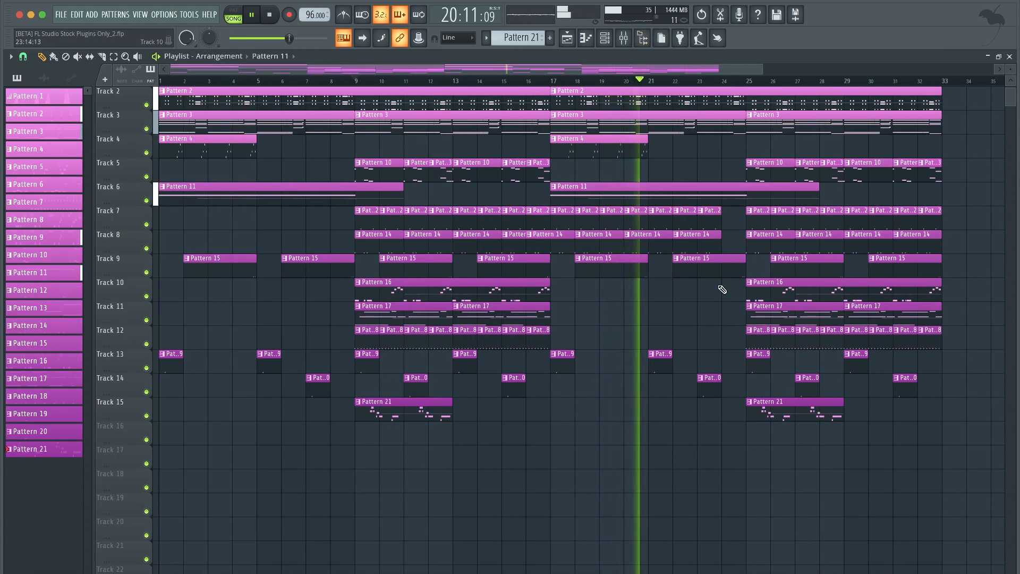
scroll(723, 289, "up", 1)
key("super+s")
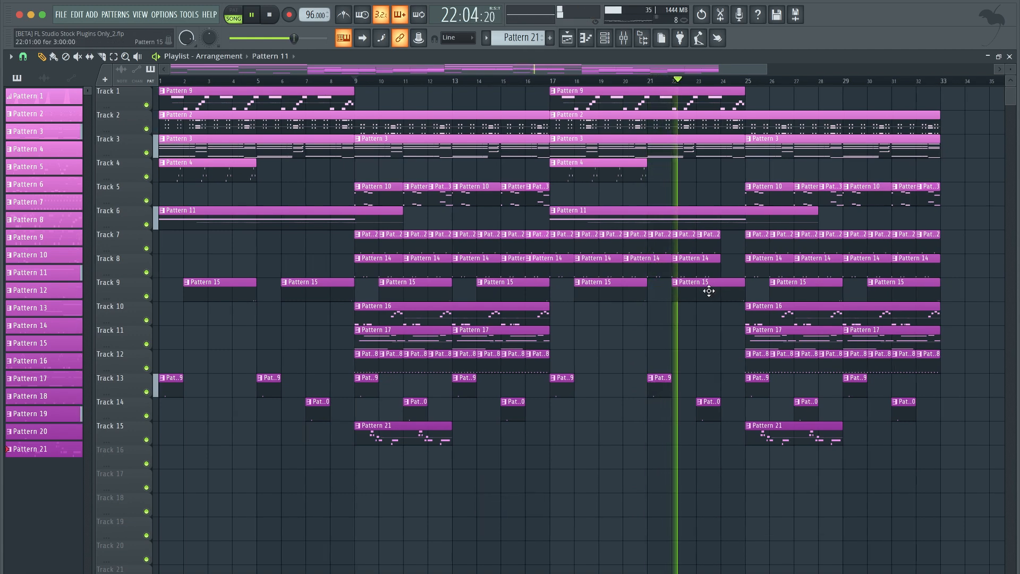
- Split the Track 2 Pattern 2 clip at bar 25 and duplicate all clips from bars 25–33 to start at bar 33
scroll(692, 263, "down", 1)
scroll(692, 262, "down", 1)
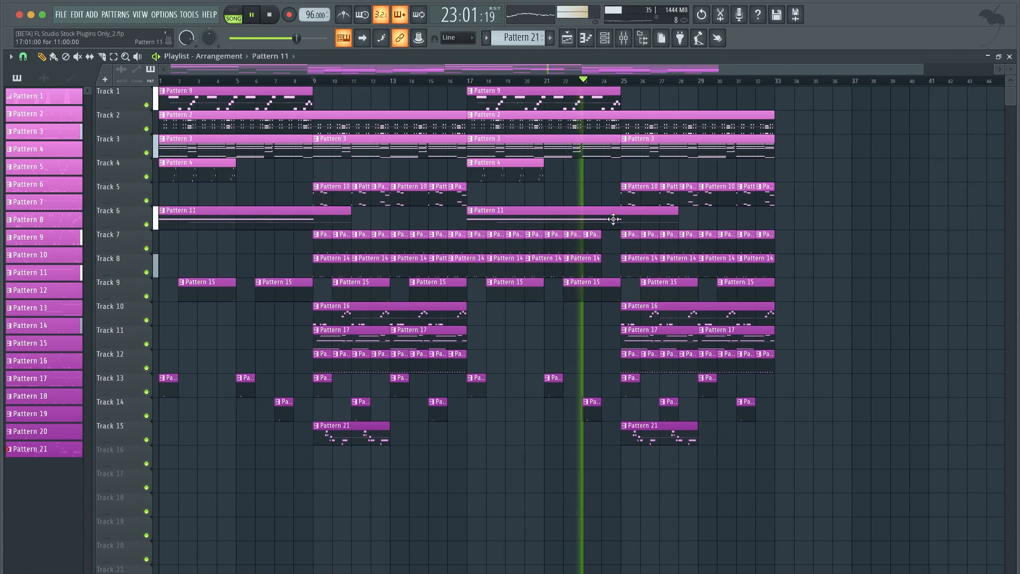
scroll(613, 219, "down", 1)
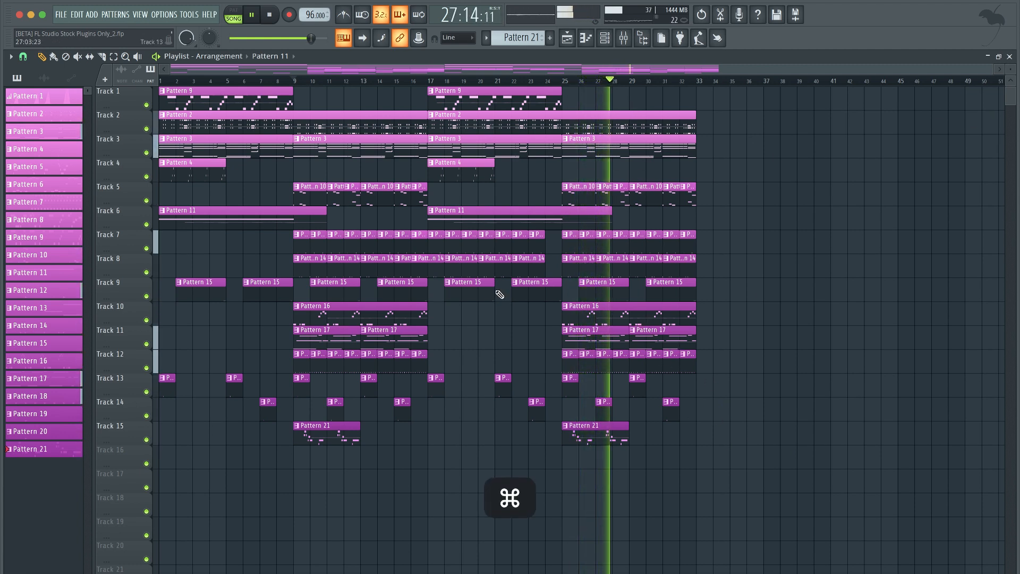
left_click(567, 117)
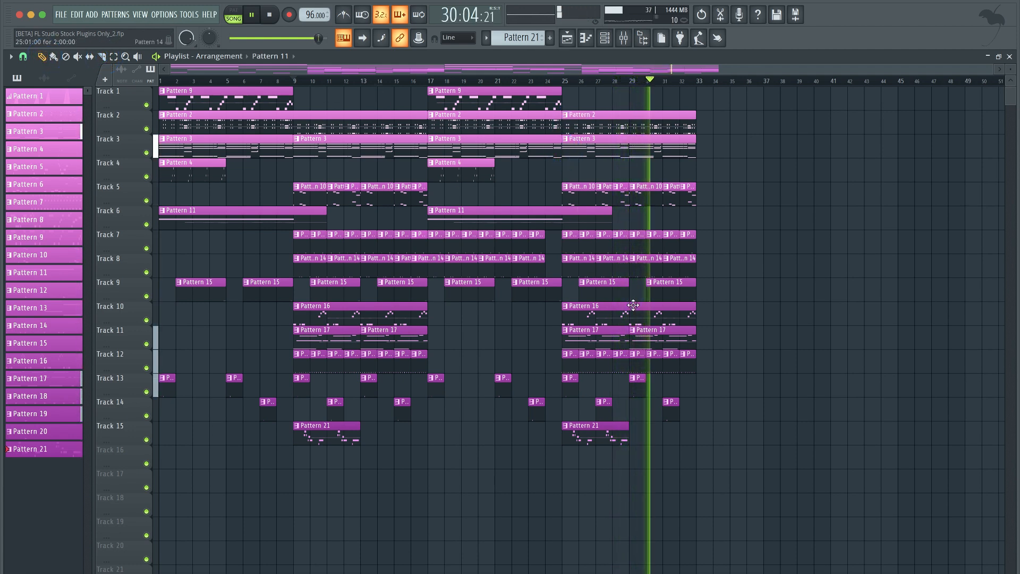
left_click_drag(709, 453, 588, 116)
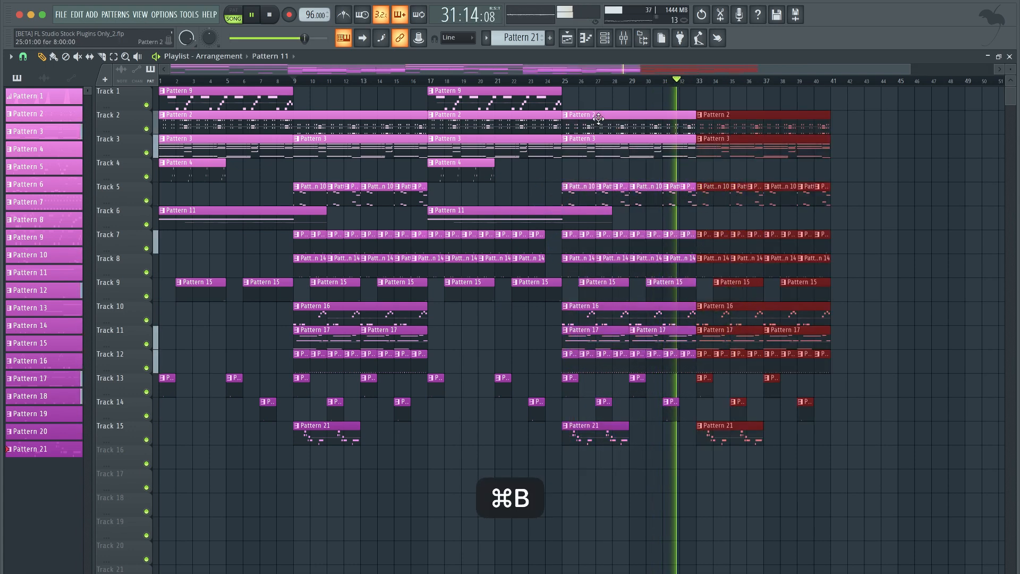
key("super+b")
- Quantize the Default channel's notes in Pattern 2
double_click(610, 117)
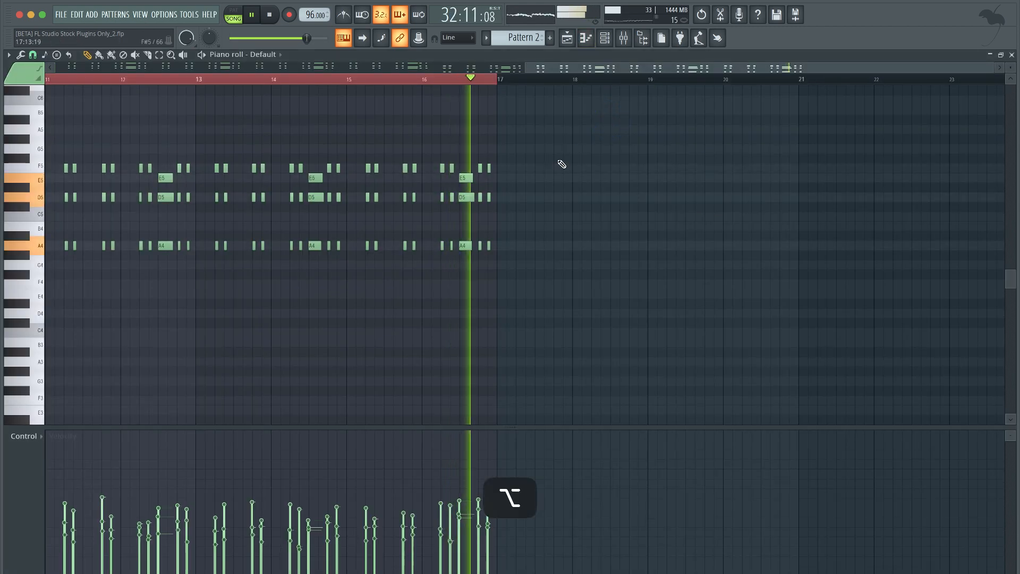
key("alt+q")
key("Return")
- Set the time shift of Default channel 3 to 0:01, return to the playlist and save the project
left_click(615, 41)
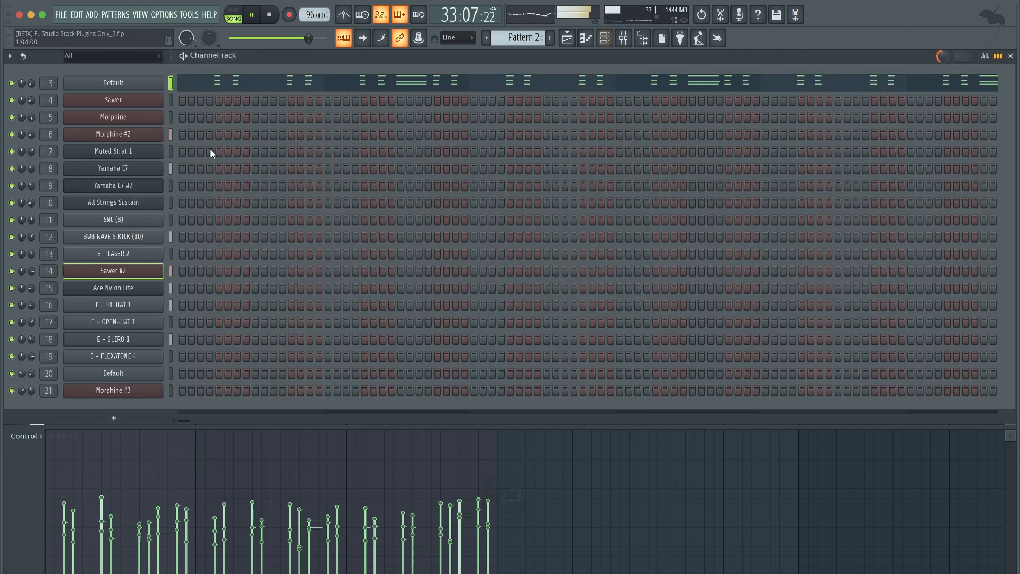
left_click(97, 83)
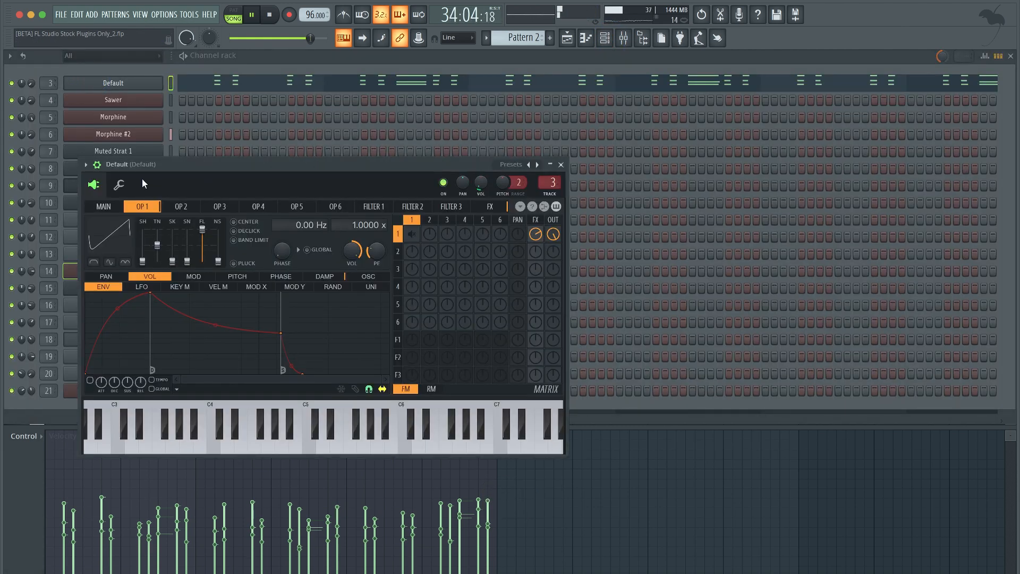
left_click(119, 185)
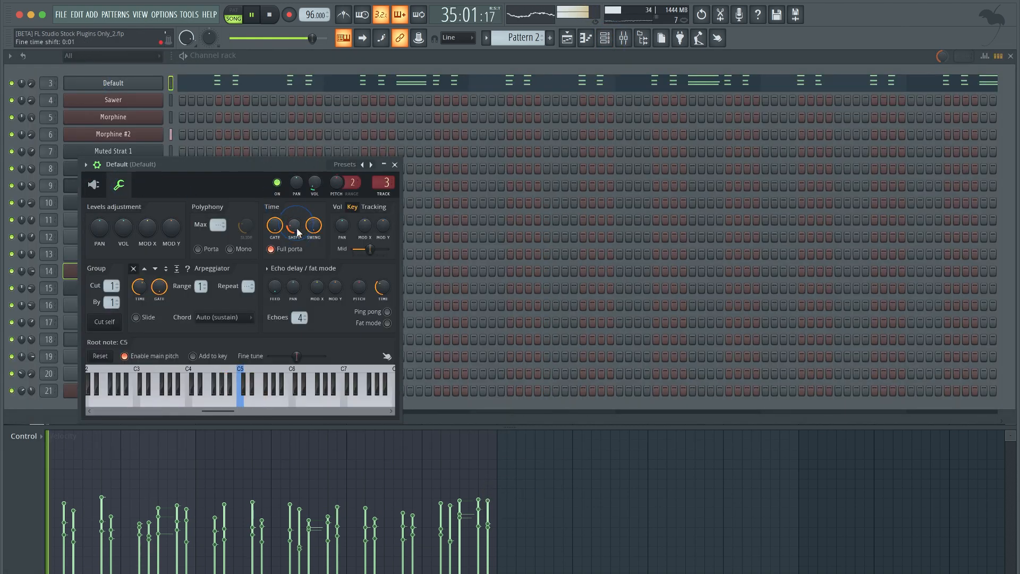
left_click(395, 164)
left_click(567, 38)
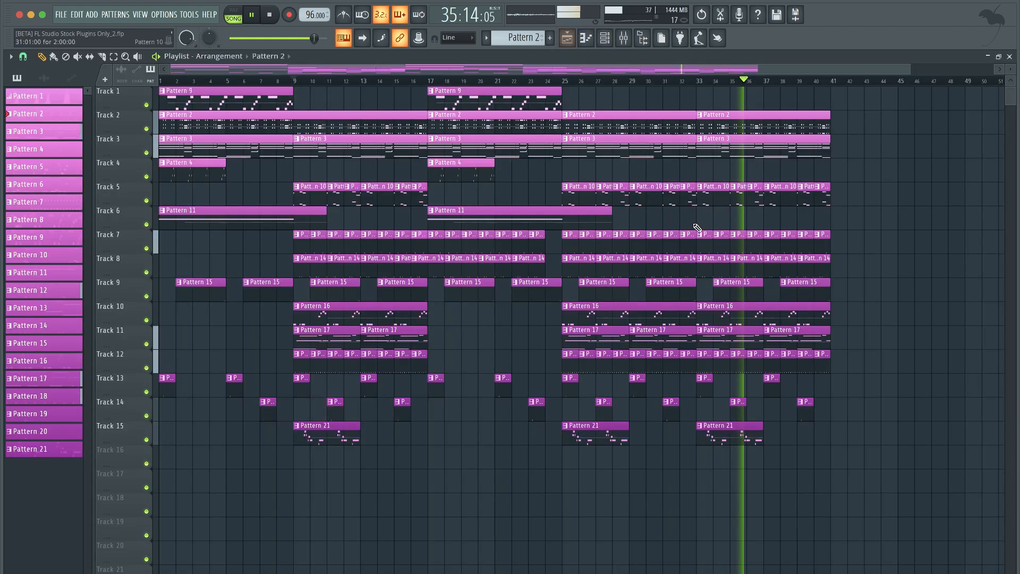
key("super+s")
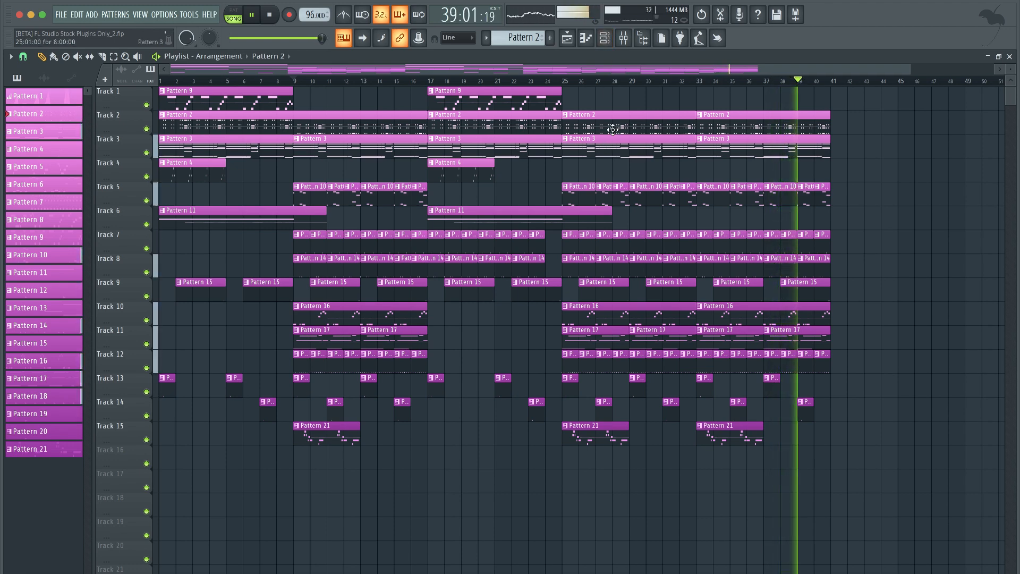
- Load StandardCLIP into the first effect slot of the Mix Bus mixer track
key("F9")
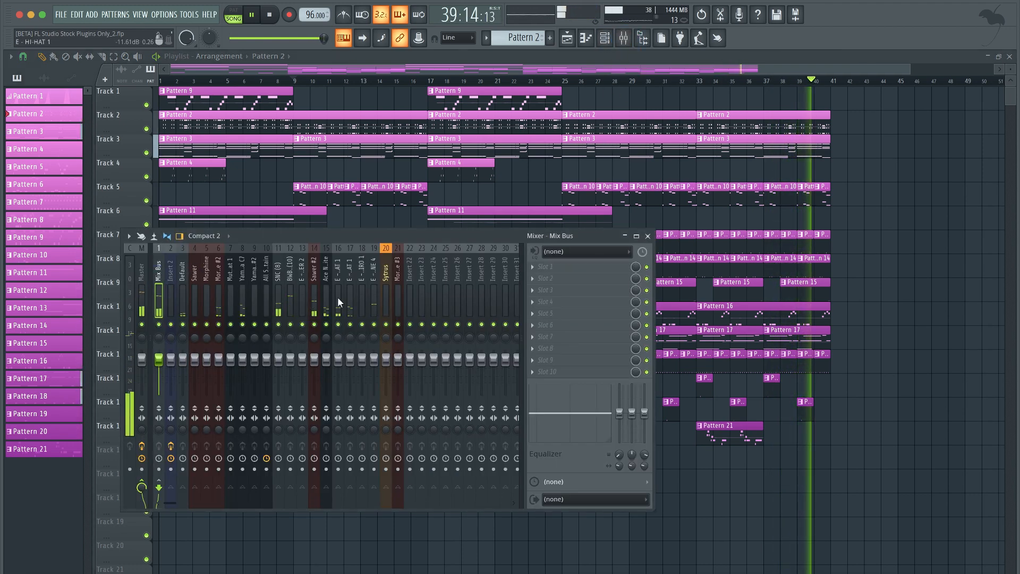
left_click(546, 268)
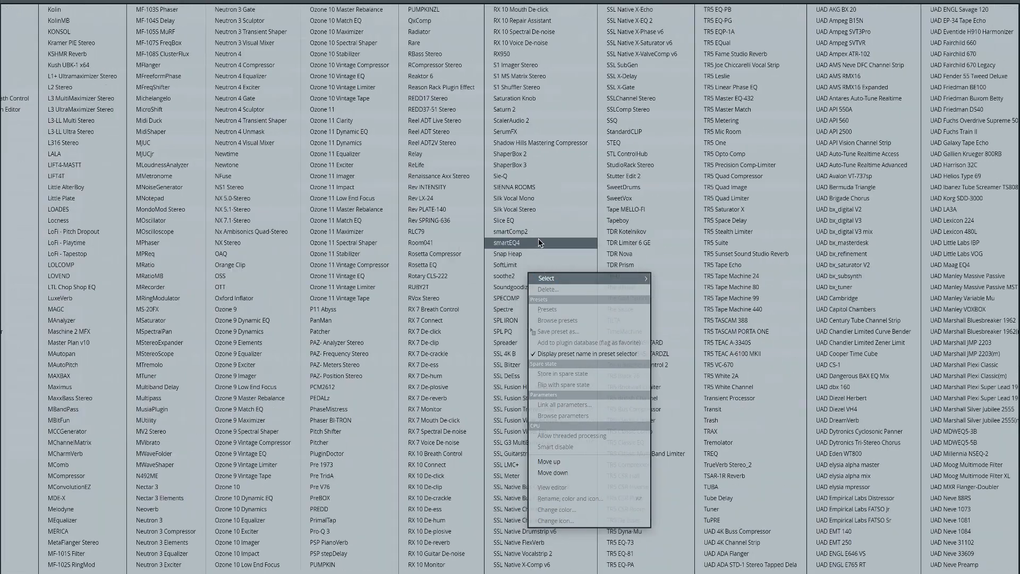
key("Escape")
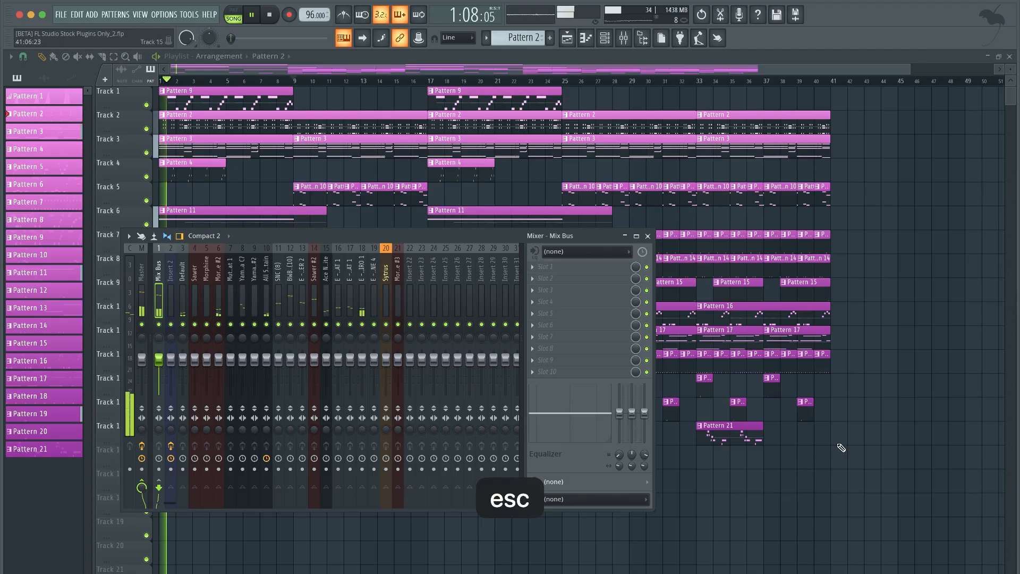
left_click(544, 266)
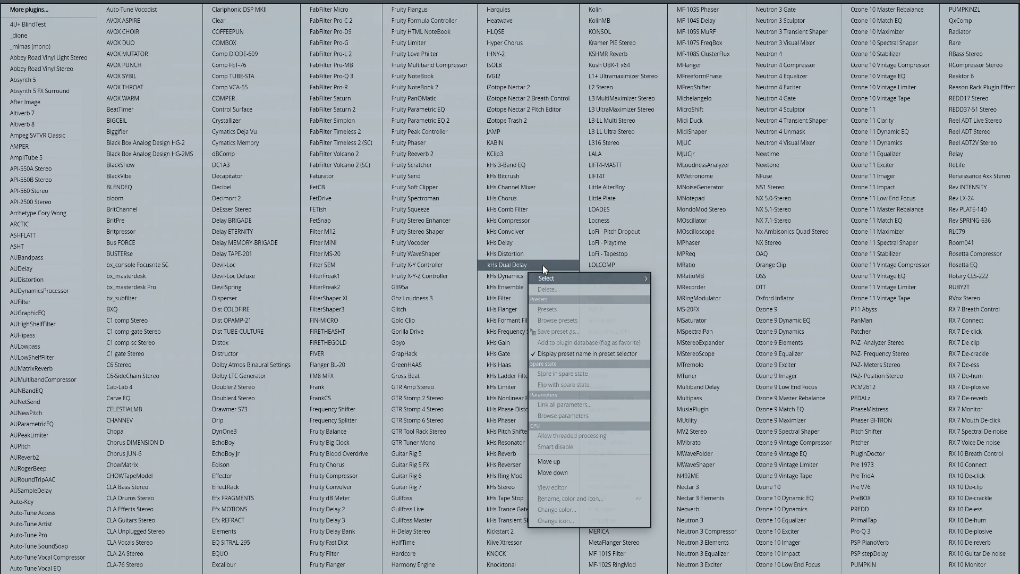
scroll(585, 192, "right", 5)
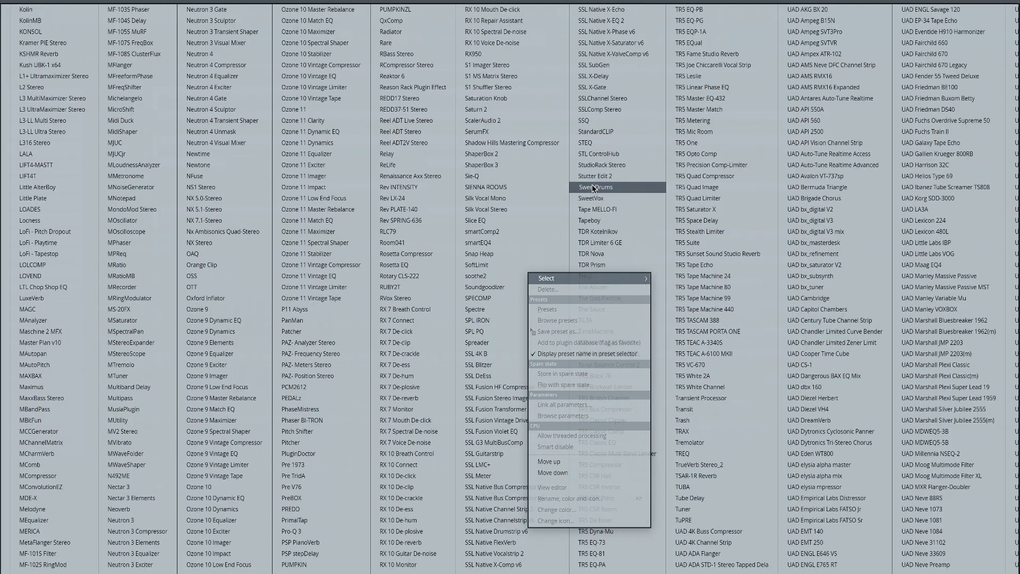
left_click(608, 135)
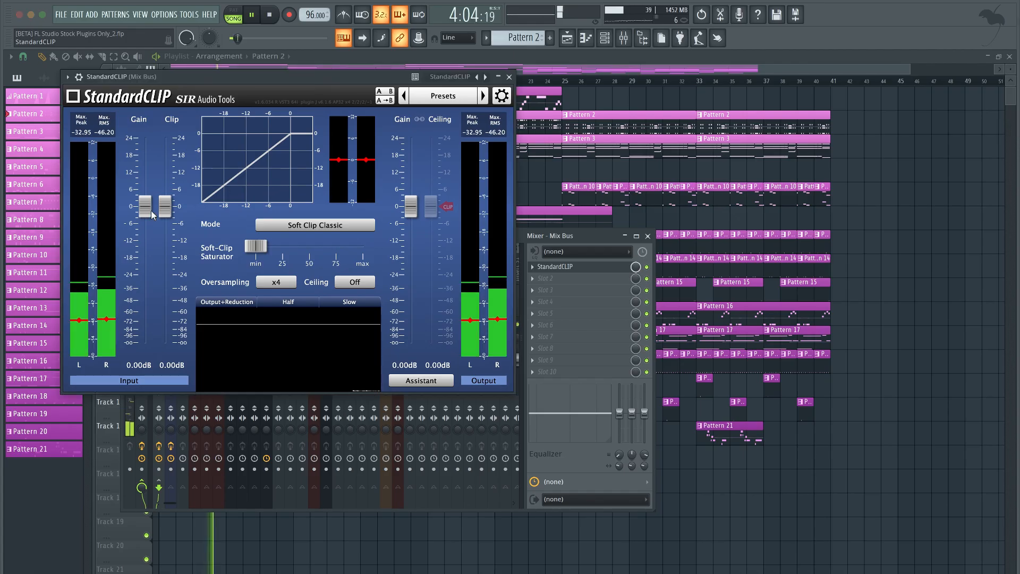
- Set StandardCLIP to a -2.40 dB clip level, Soft Clip Pro mode, 12% soft-clip saturation and x8 oversampling
left_click_drag(165, 206, 165, 217)
left_click(306, 227)
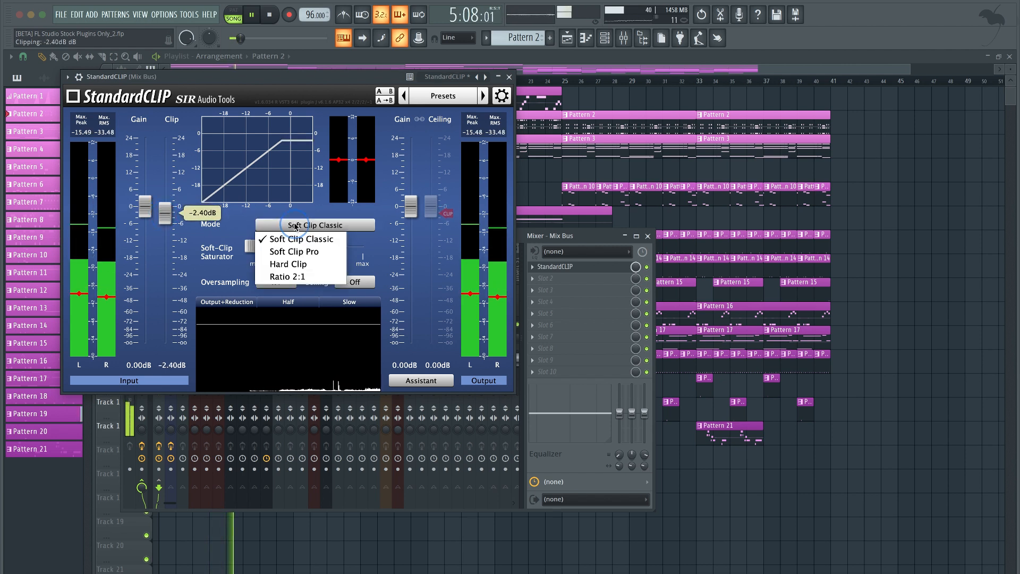
left_click(303, 253)
left_click_drag(256, 246, 272, 249)
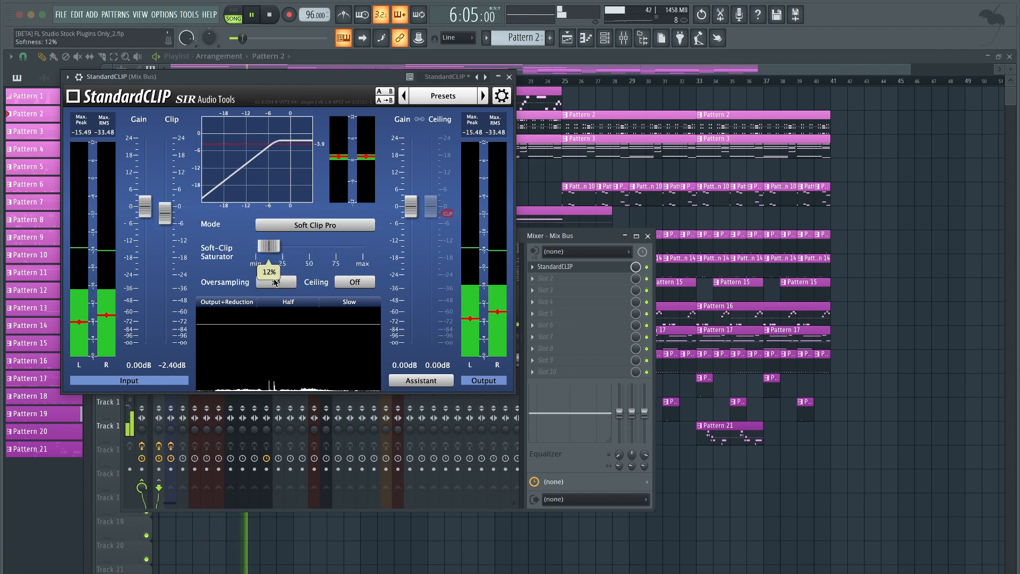
left_click(275, 283)
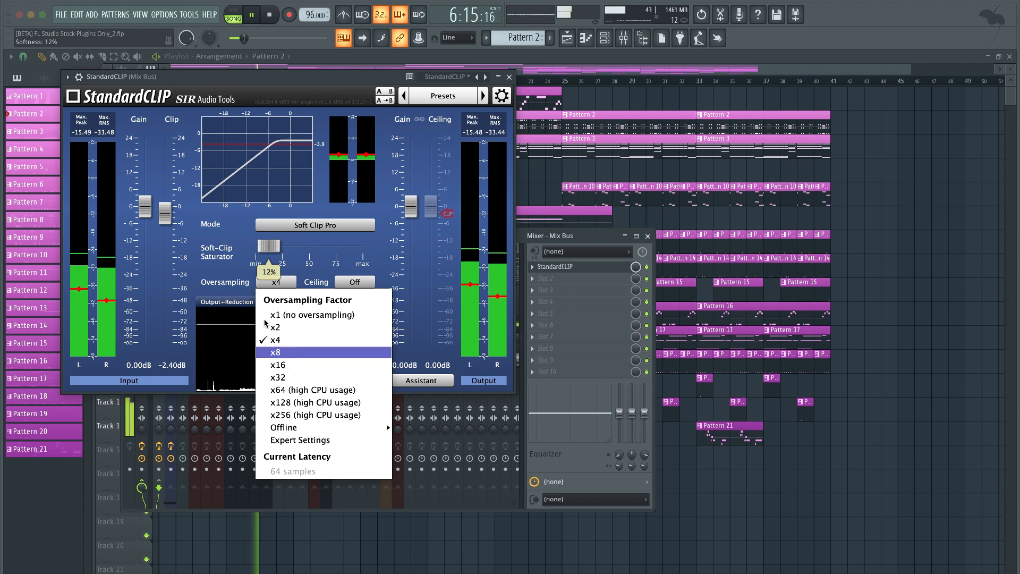
left_click(276, 352)
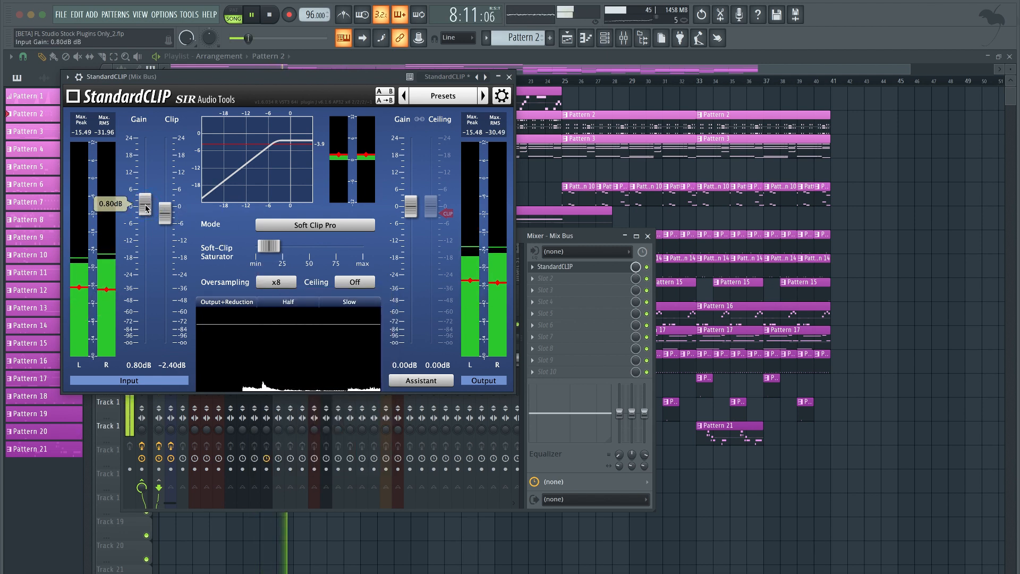
- Raise StandardCLIP's soft-clip saturation to about 25% and its input gain to 2.80 dB, and close the plugin
left_click(147, 207)
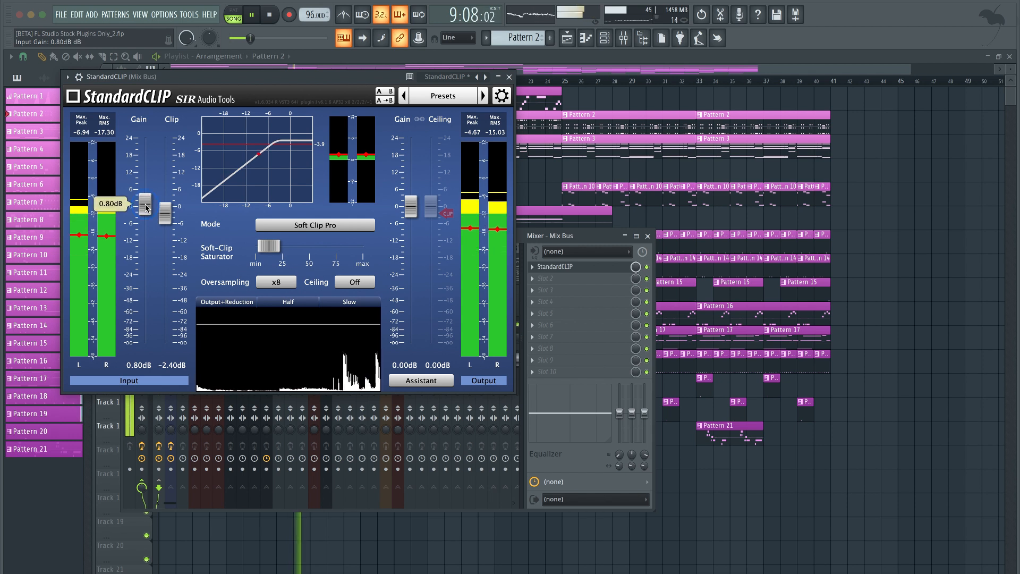
mouse_move(268, 246)
left_mouse_down()
mouse_move(289, 246)
mouse_move(270, 246)
mouse_move(280, 246)
left_mouse_up()
left_click_drag(148, 212, 149, 206)
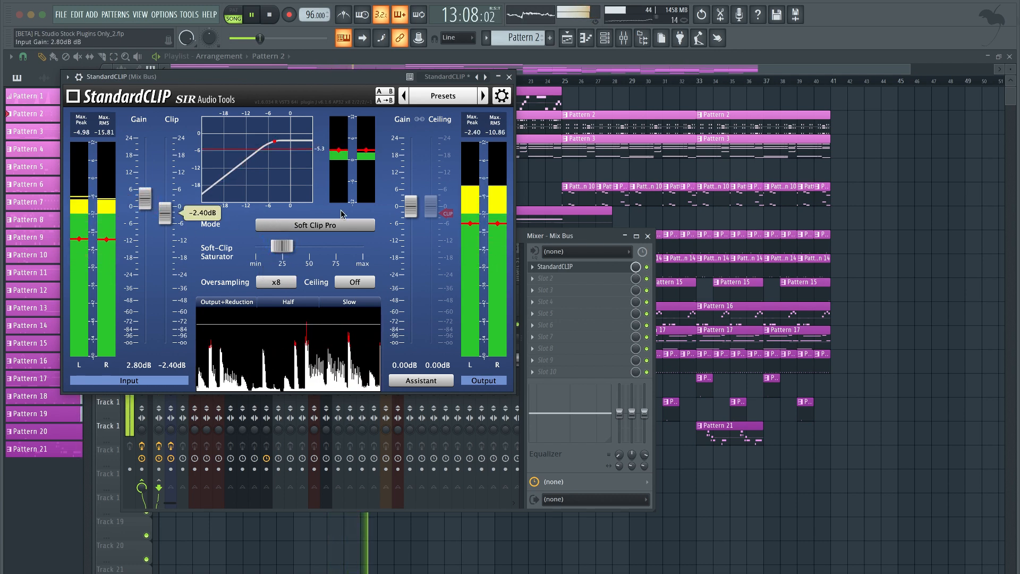
left_click(509, 76)
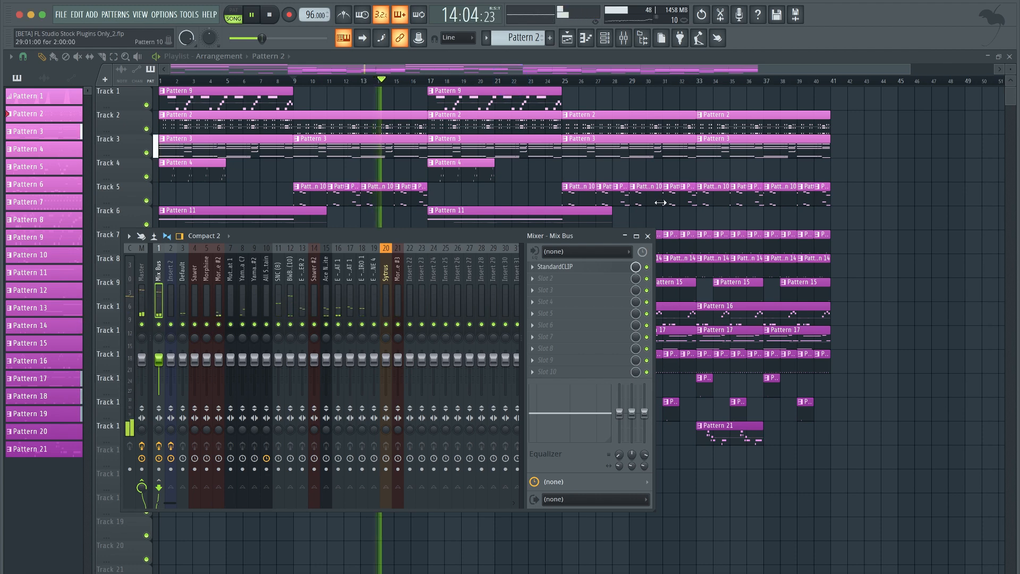
- Close the mixer, reset the channel rack's swing amount to hear the arrangement without it, and return to the playlist
left_click(649, 237)
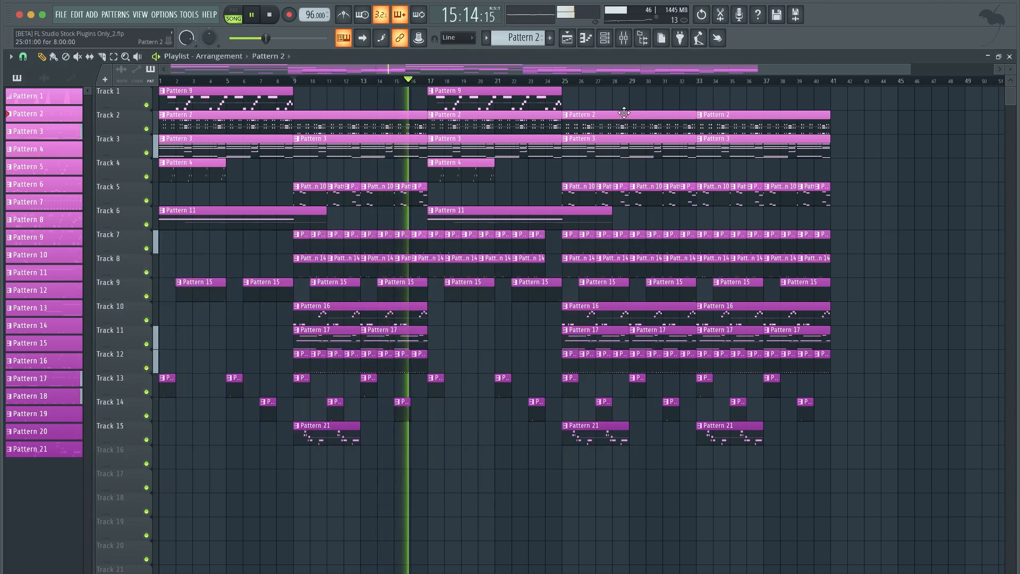
left_click(604, 37)
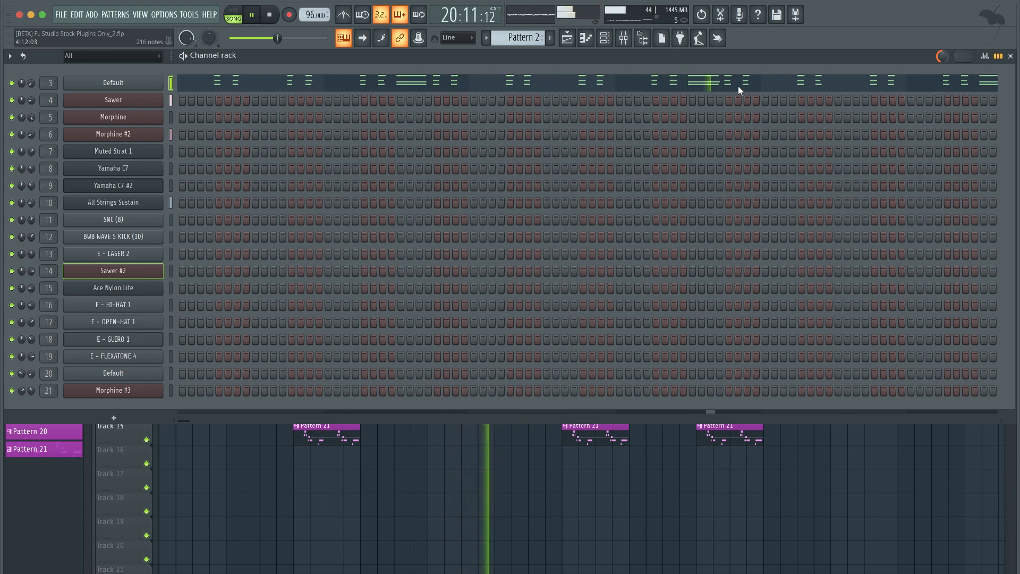
right_click(942, 56)
key("c")
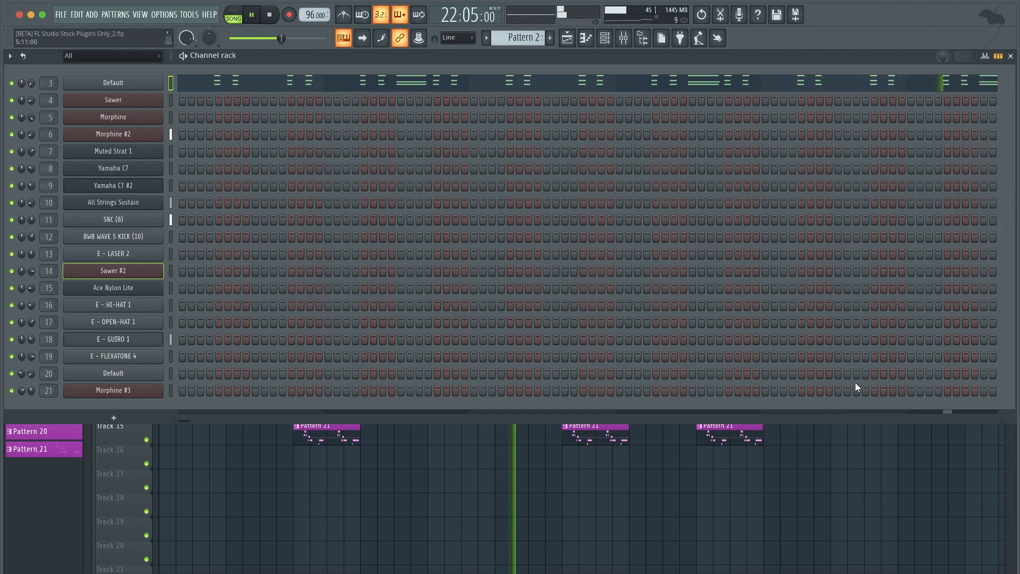
left_click(819, 455)
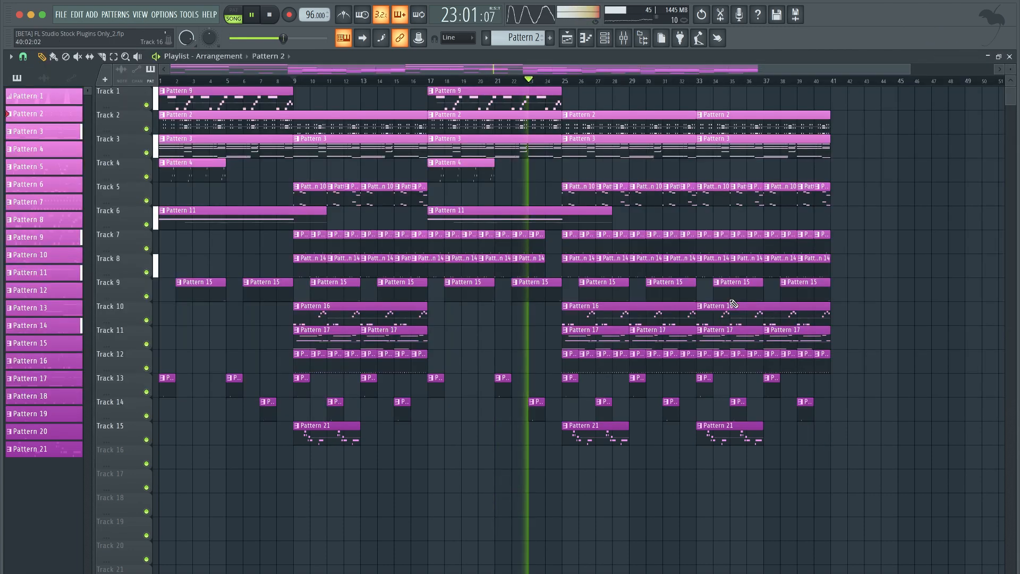
- Restore the previous swing amount in the channel rack and return to the playlist to hear the arrangement with swing
left_click(606, 40)
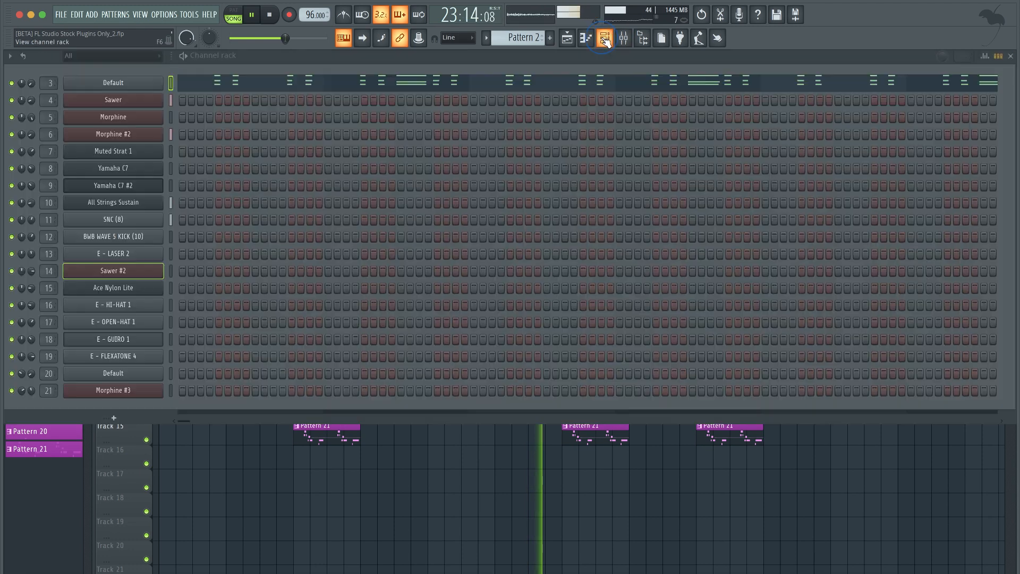
right_click(941, 55)
left_click(953, 216)
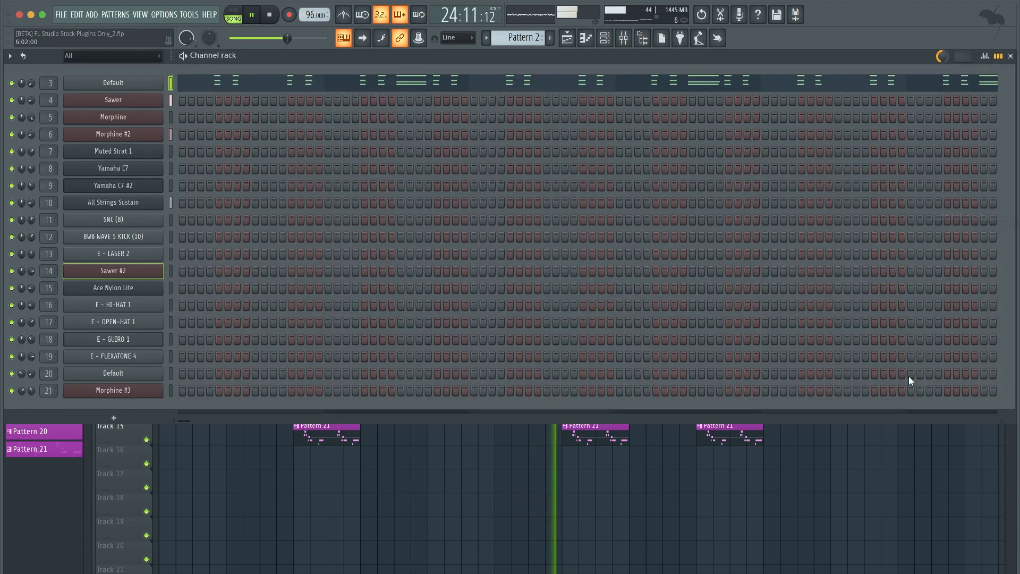
left_click(868, 465)
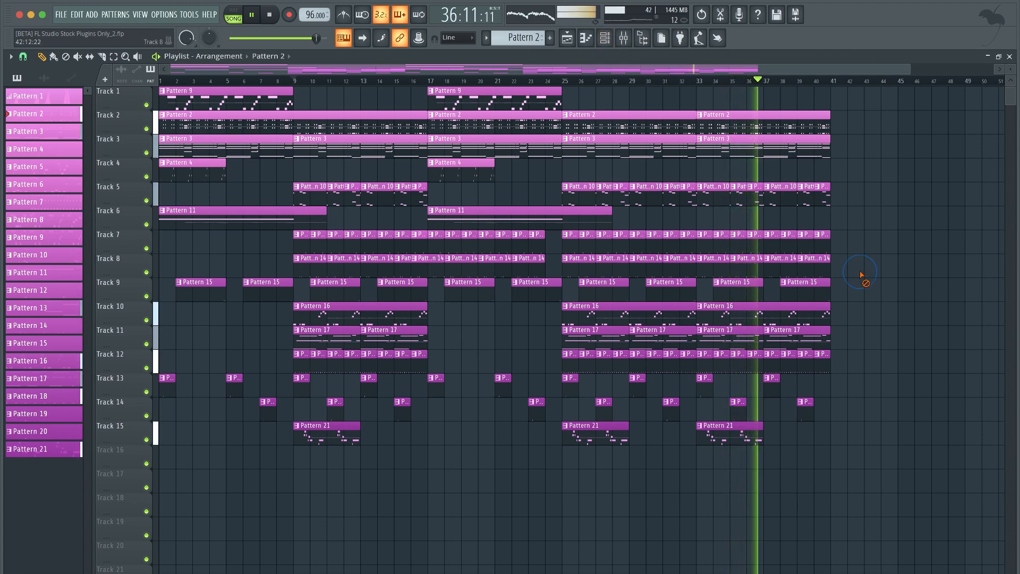
- Stop the arrangement's playback and save the project
scroll(862, 275, "down", 1)
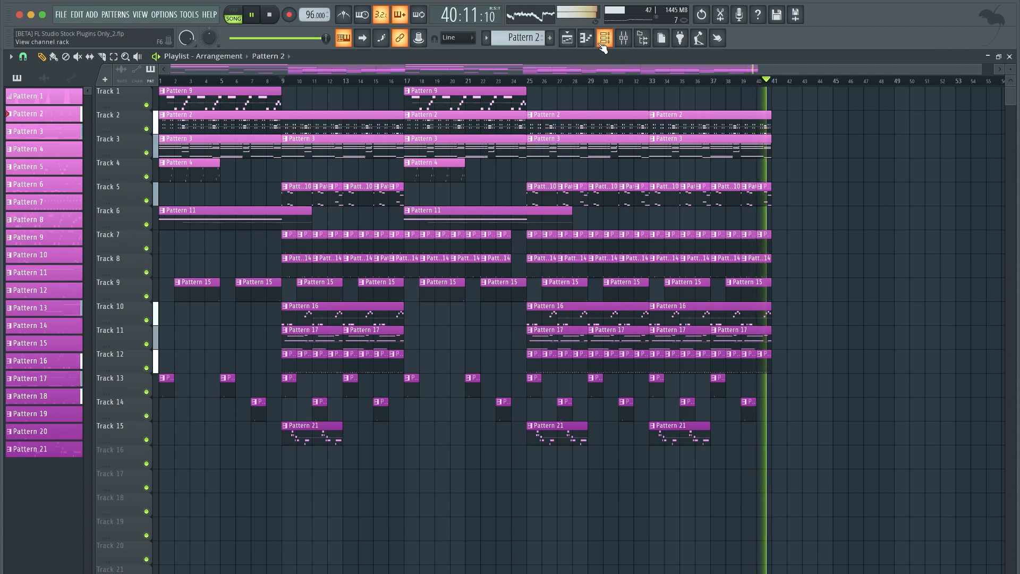
key("space")
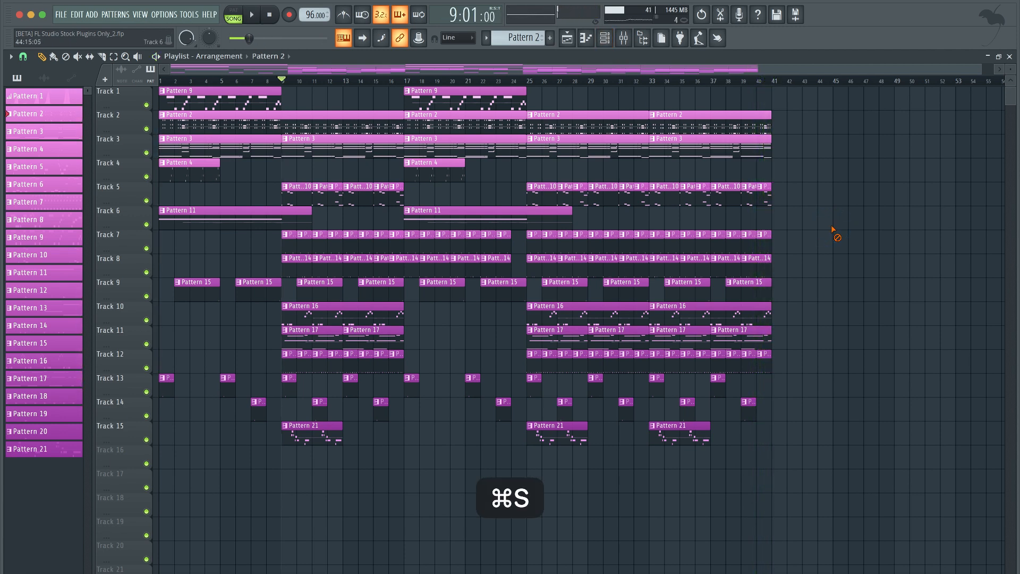